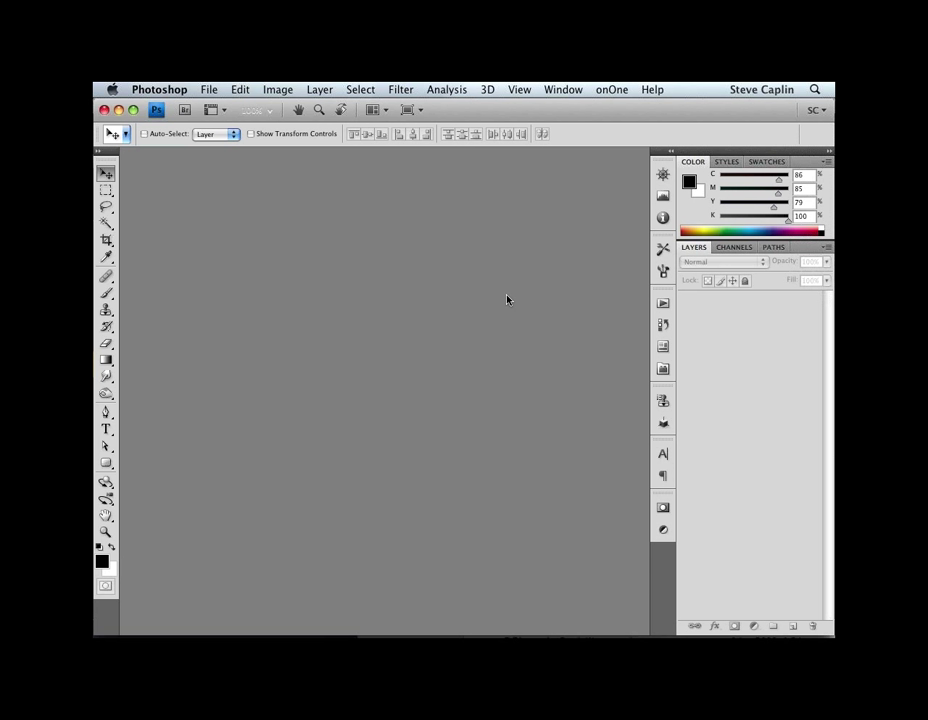
Step: Switch from Photoshop to Adobe Bridge CS4, showing the 'recent work' folder thumbnails
key(super+Tab)
key(super+Tab)
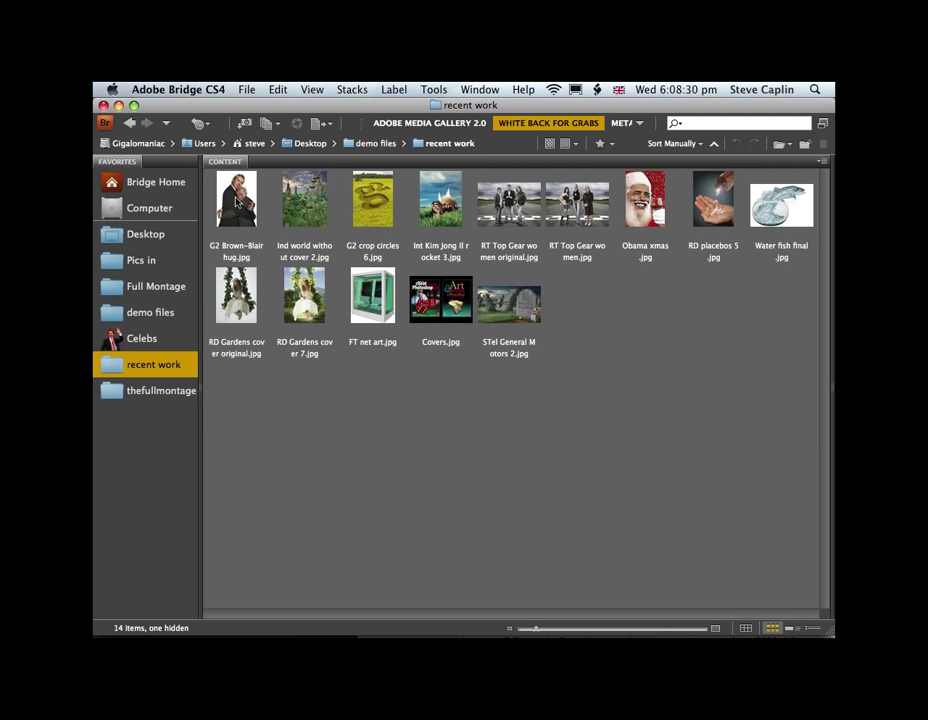
Step: Select the Brown-Blair hug image and view it as a full-screen preview
click(237, 201)
double_click(237, 201)
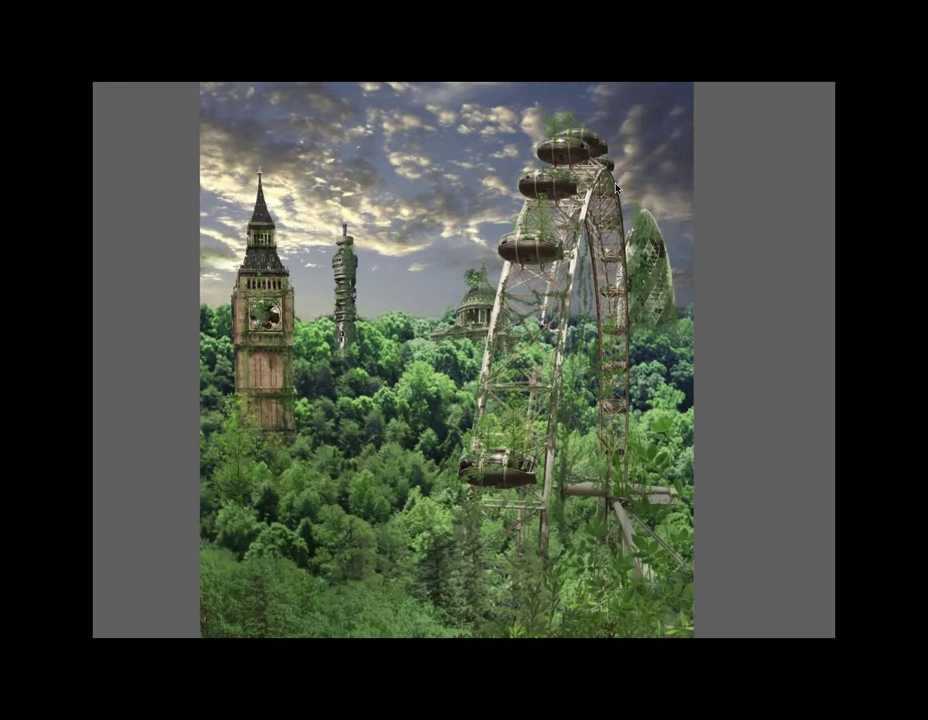
Step: Zoom into the full-screen previews while advancing to the crop-circle field picture
scroll(616, 188, up, 2)
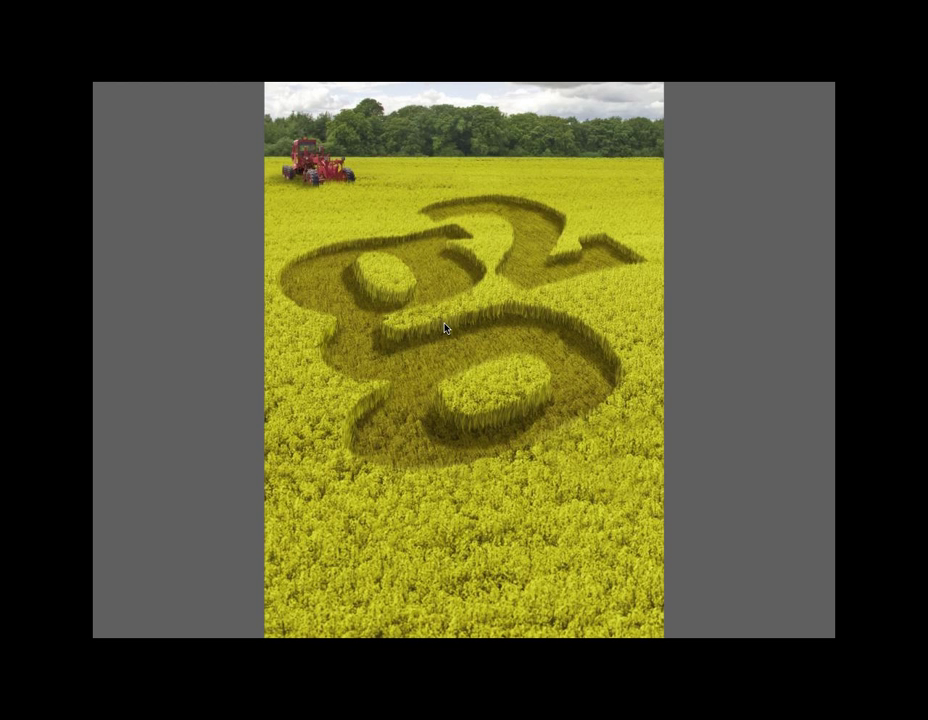
scroll(445, 328, up, 1)
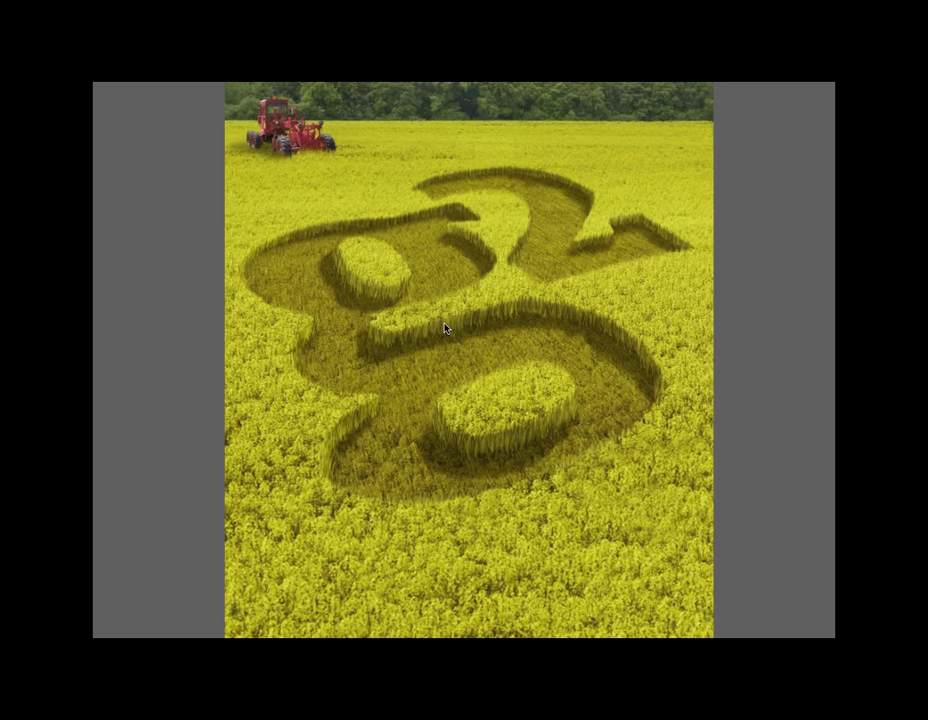
Step: Zoom into and back out of the crop-circle preview, moving on to the pills image
scroll(445, 328, up, 3)
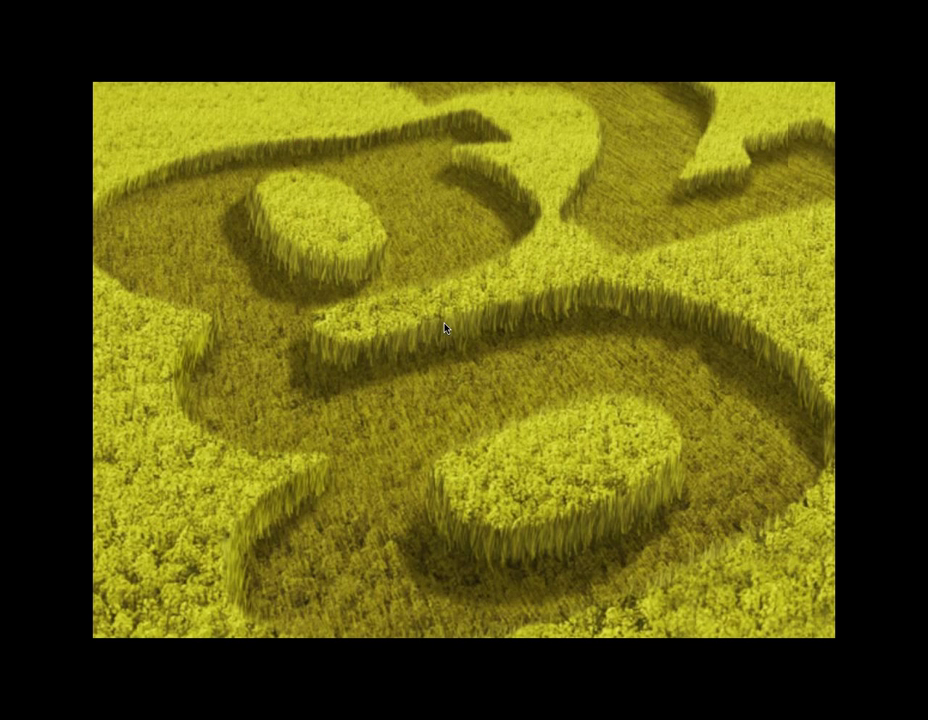
scroll(445, 328, down, 4)
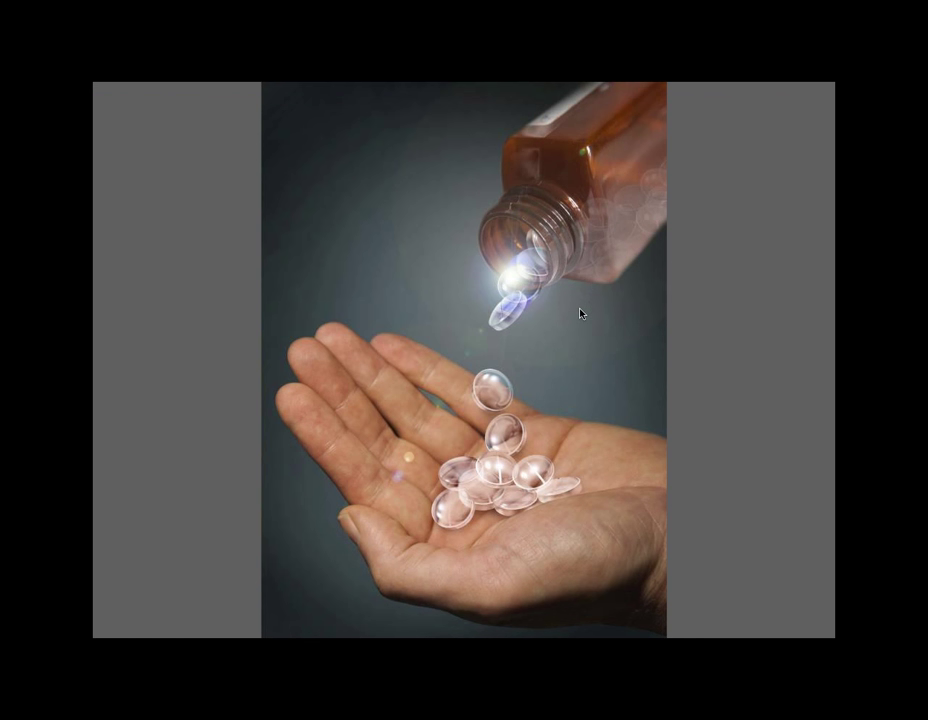
Step: Leave full-screen, then preview the Covers image full-screen and close it
key(space)
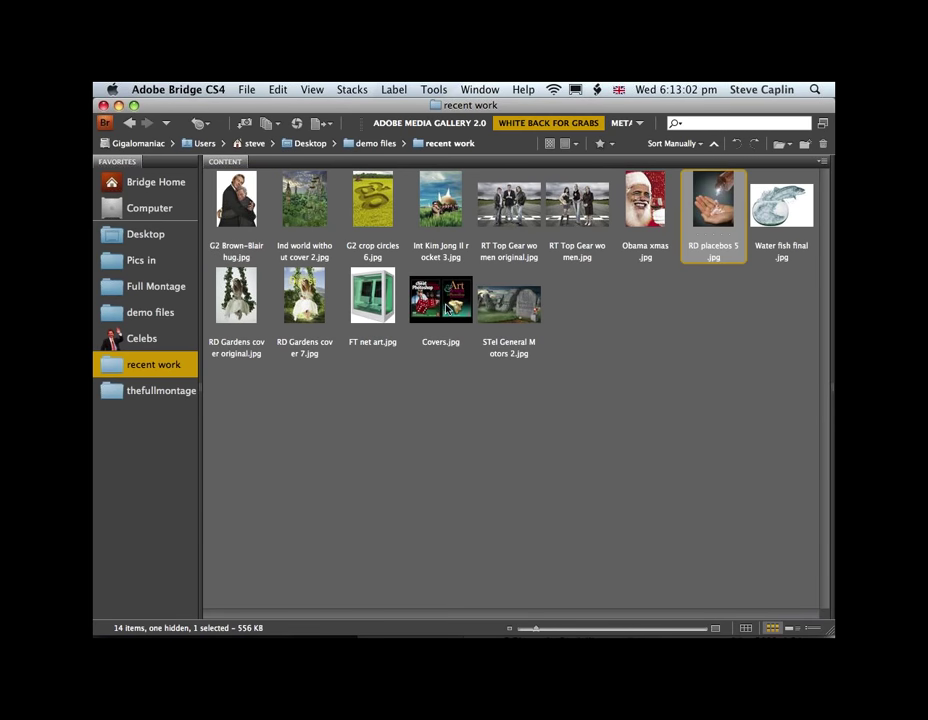
key(c)
key(space)
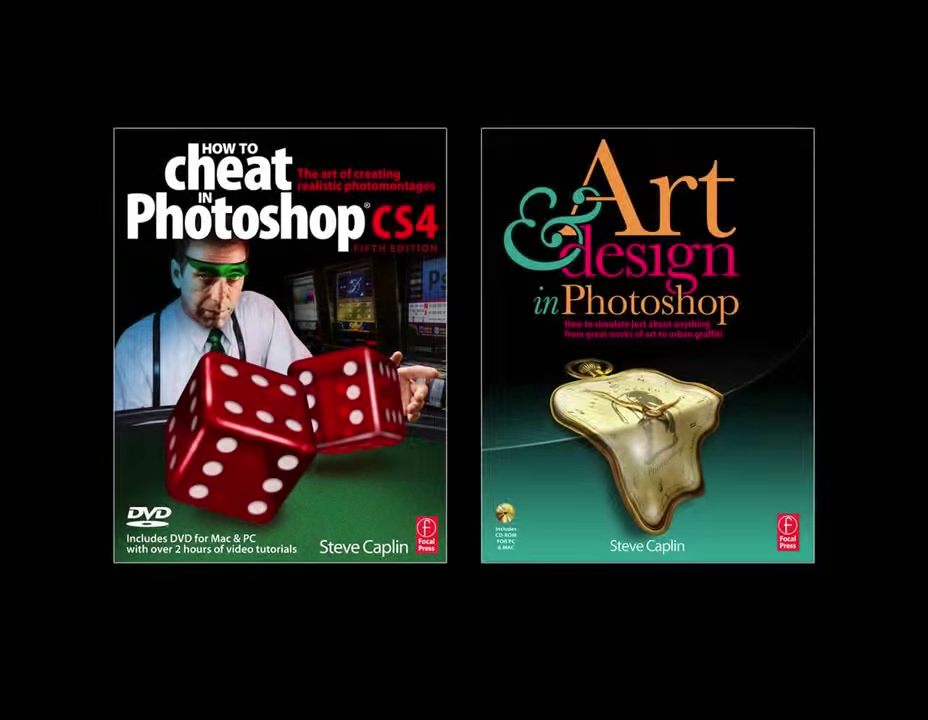
key(space)
Step: Open GordonBrown.jpg from the demo files folder in Photoshop
click(130, 314)
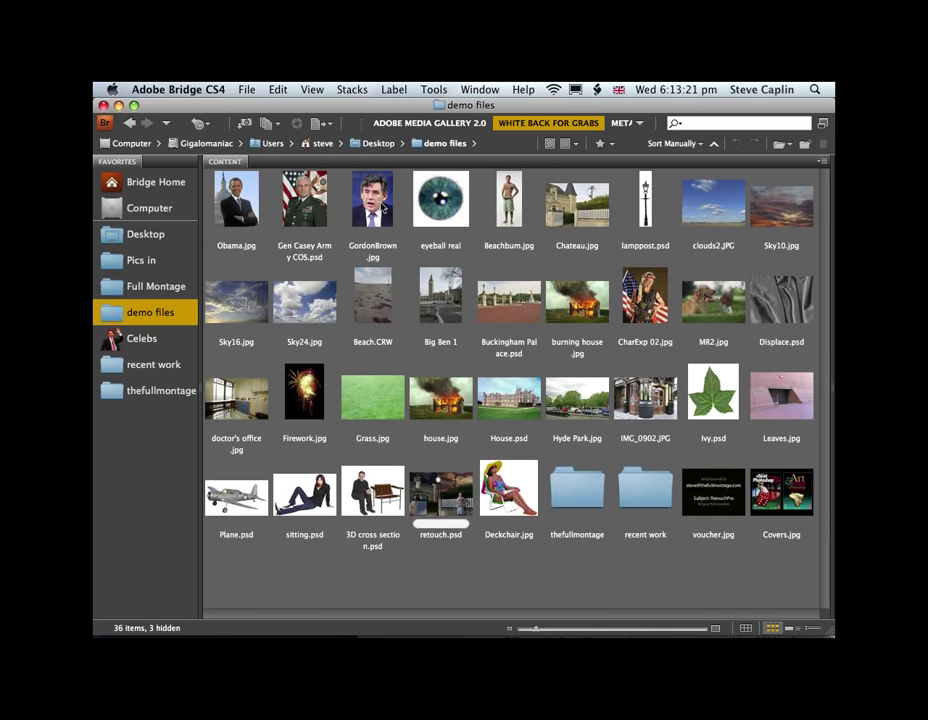
click(383, 207)
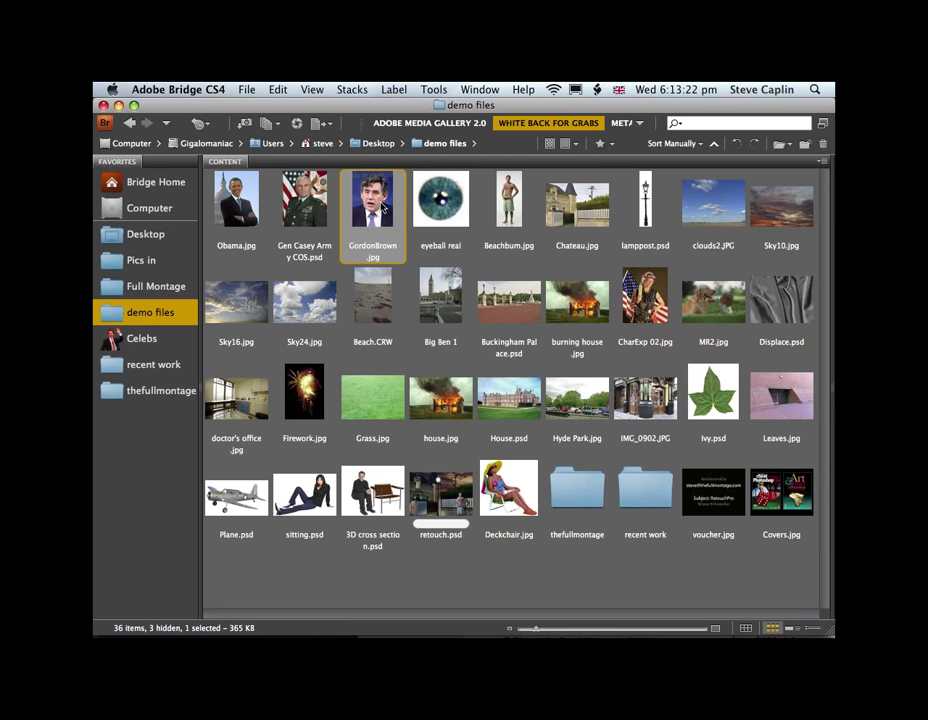
double_click(383, 207)
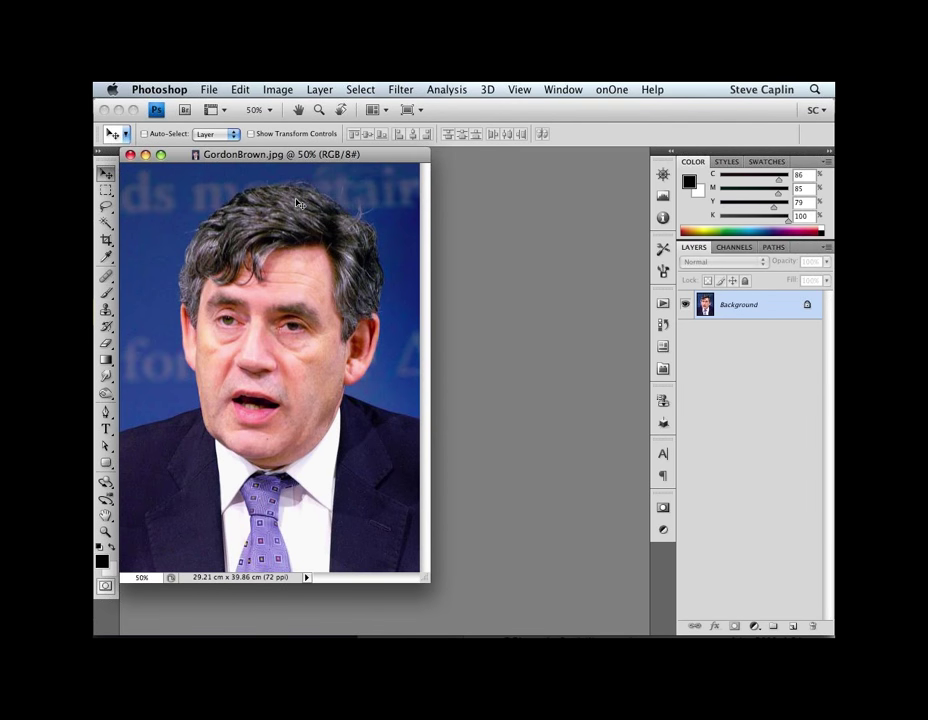
Step: Zoom GordonBrown.jpg to 100% on his hair and eyes, then switch to the Pen tool
key(super+plus)
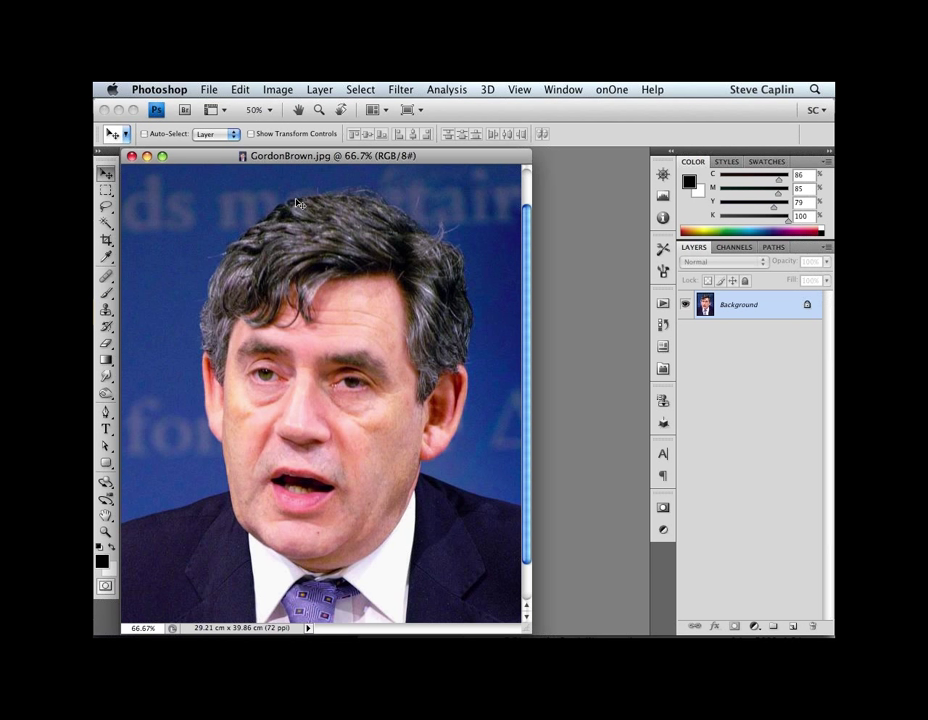
scroll(370, 290, down, 3)
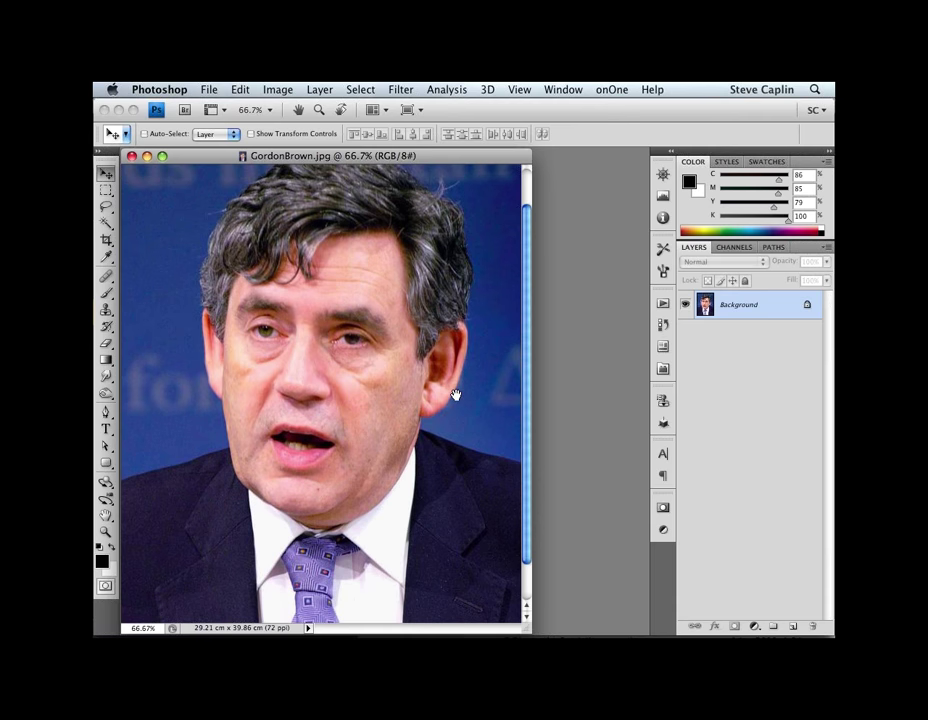
key(super+equal)
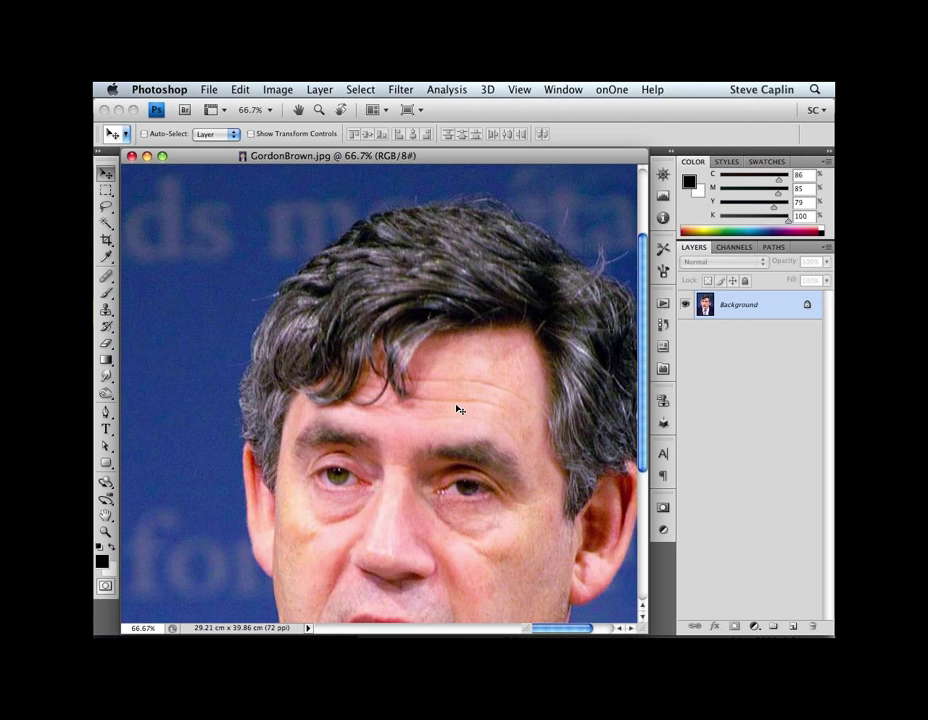
key(super+equal)
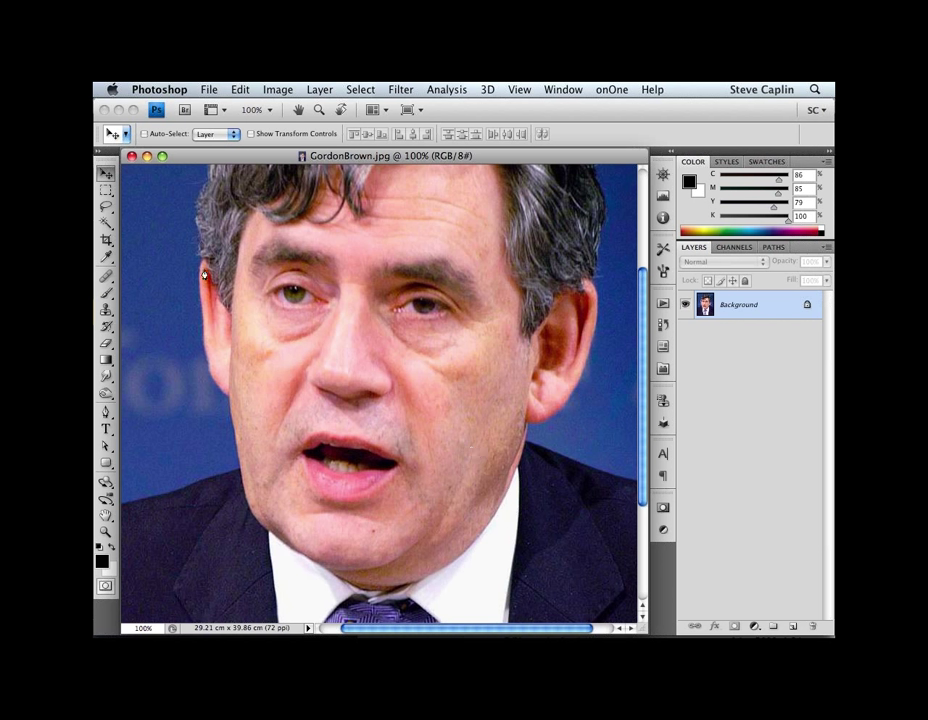
key(p)
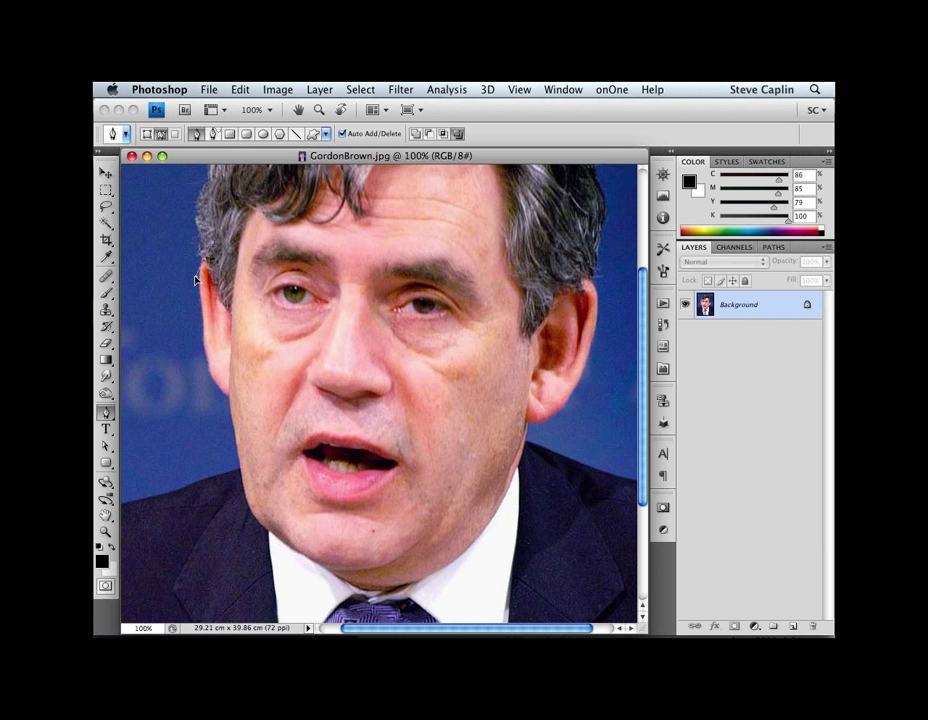
Step: Start the pen outline at the hair's left edge and trace down the cheek, jaw and chin
click(195, 282)
drag(205, 325, 216, 382)
click(228, 397)
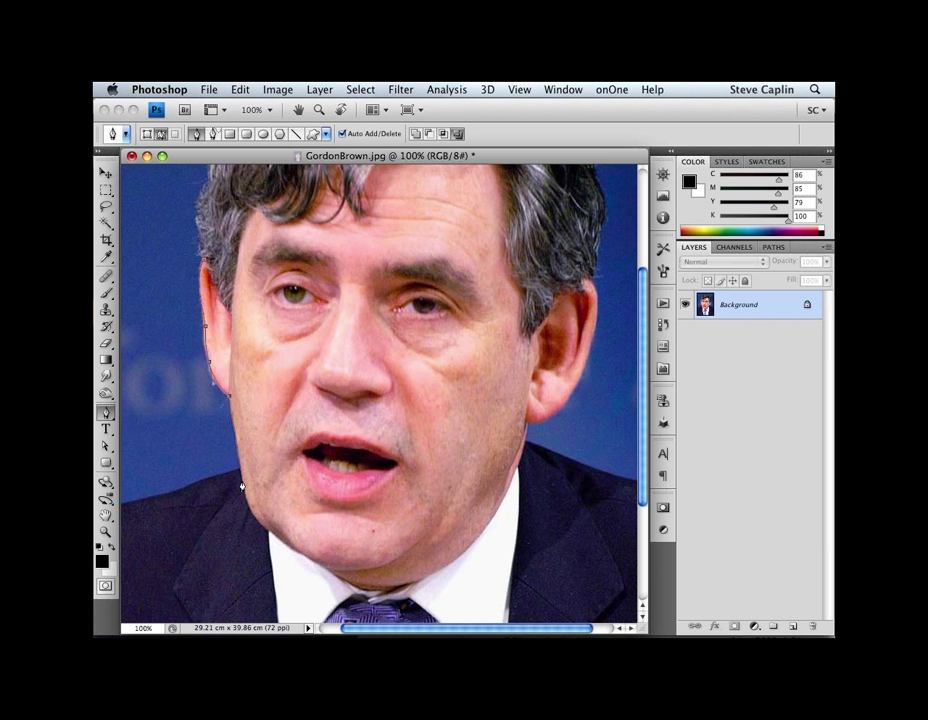
click(258, 528)
click(275, 538)
drag(307, 561, 330, 576)
click(397, 590)
click(429, 580)
Step: Continue the path up the right jawline and around the back and top of the ear
drag(474, 546, 484, 531)
click(507, 498)
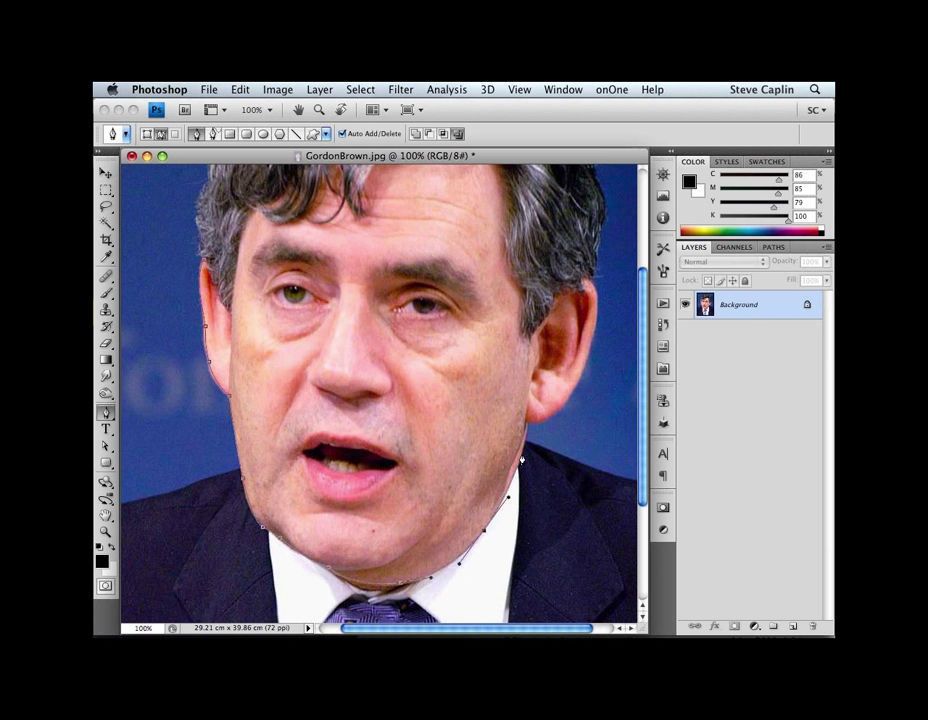
drag(528, 427, 551, 423)
drag(586, 366, 590, 352)
drag(597, 305, 594, 288)
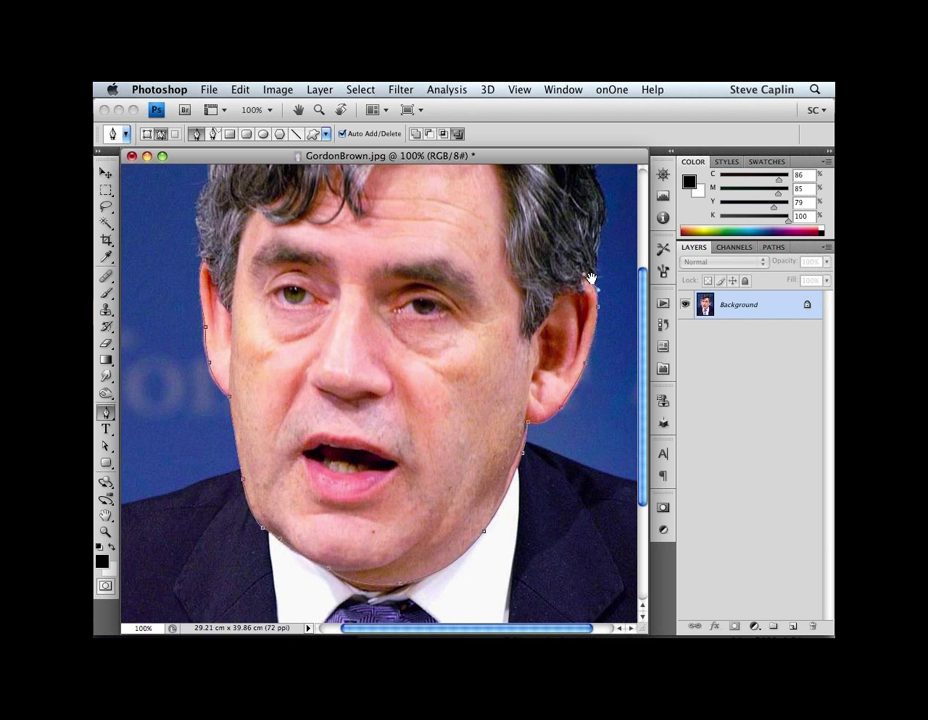
drag(590, 278, 580, 338)
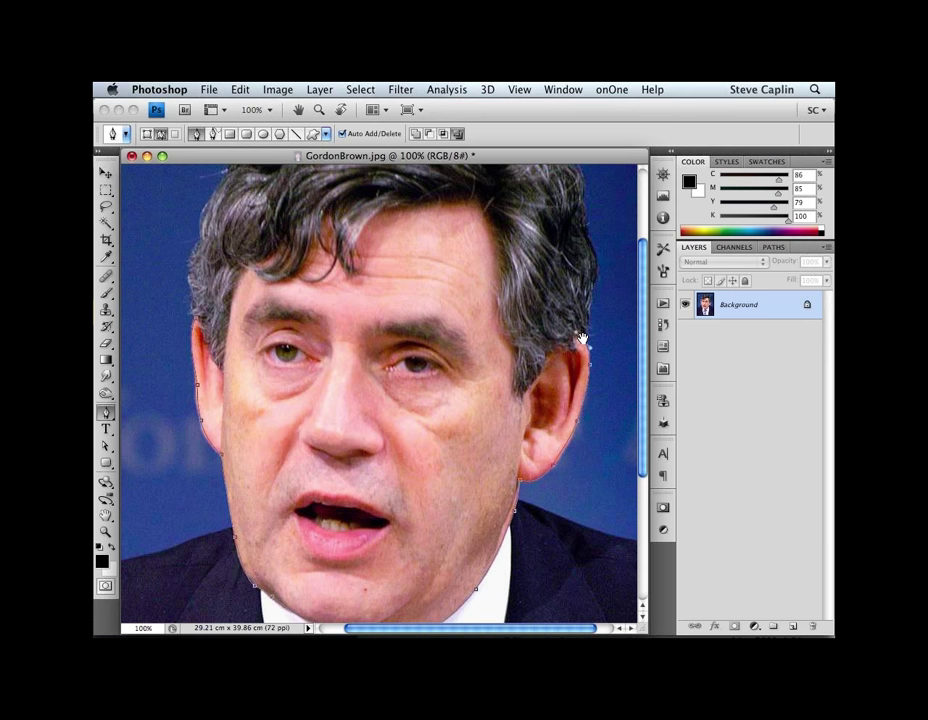
Step: Pan up and add anchors up the right edge and across the top of the hair
drag(597, 261, 582, 369)
click(582, 368)
click(570, 316)
click(545, 270)
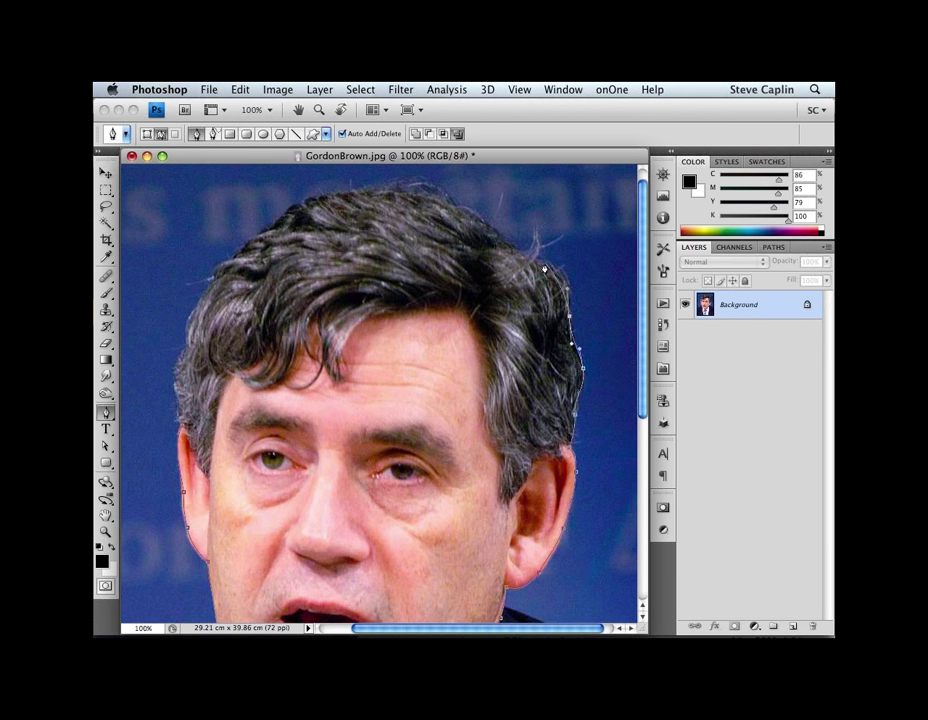
click(494, 231)
click(422, 199)
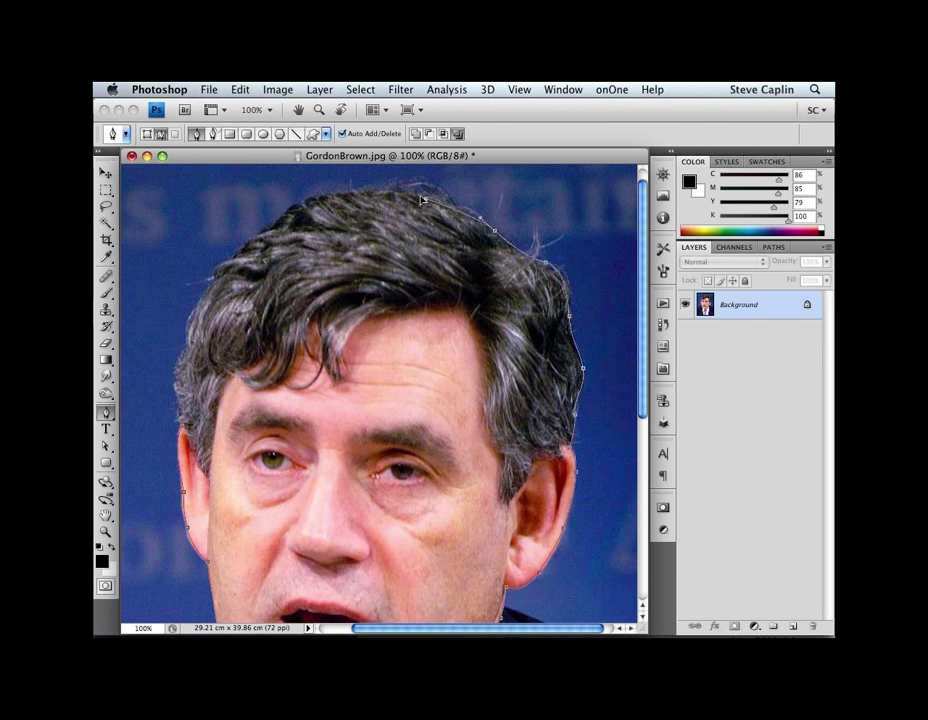
Step: Trace down the left side of the hair and head, closing the path at the start point
click(302, 203)
click(274, 227)
click(244, 246)
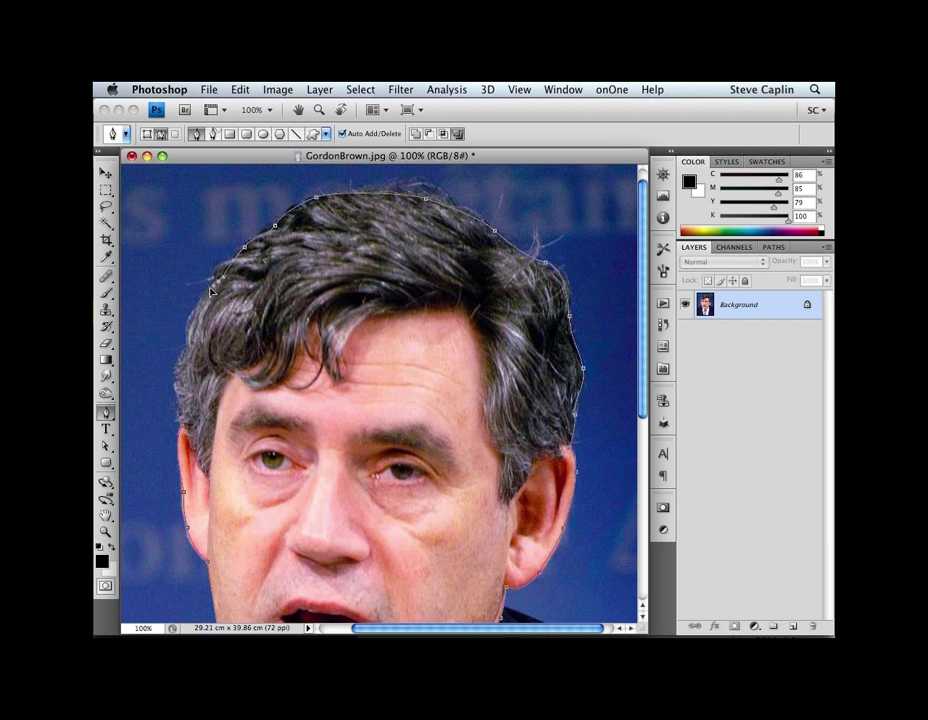
click(192, 318)
click(182, 421)
click(186, 433)
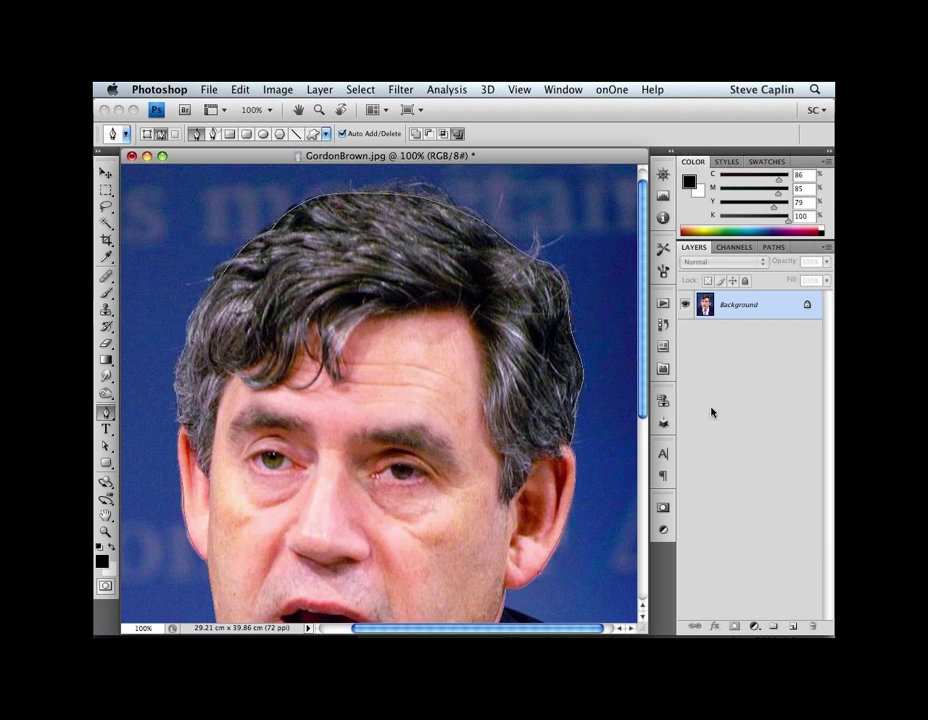
Step: Load the closed head path as a selection
key(ctrl+Return)
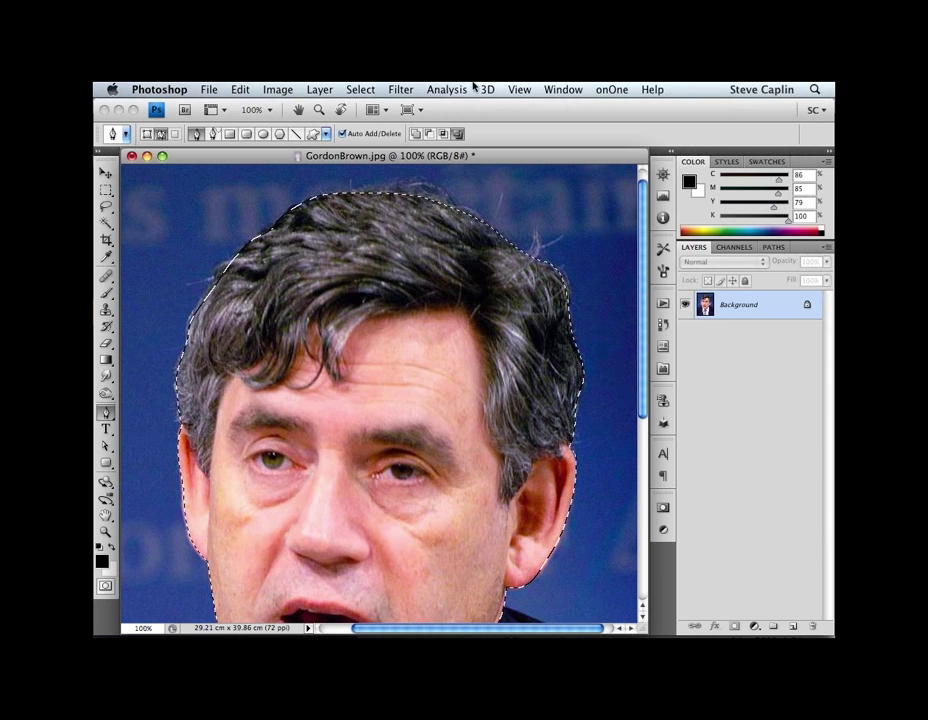
Step: Copy the selected head onto Layer 1 via Layer > New > Layer via Copy, and hide the Background
click(319, 90)
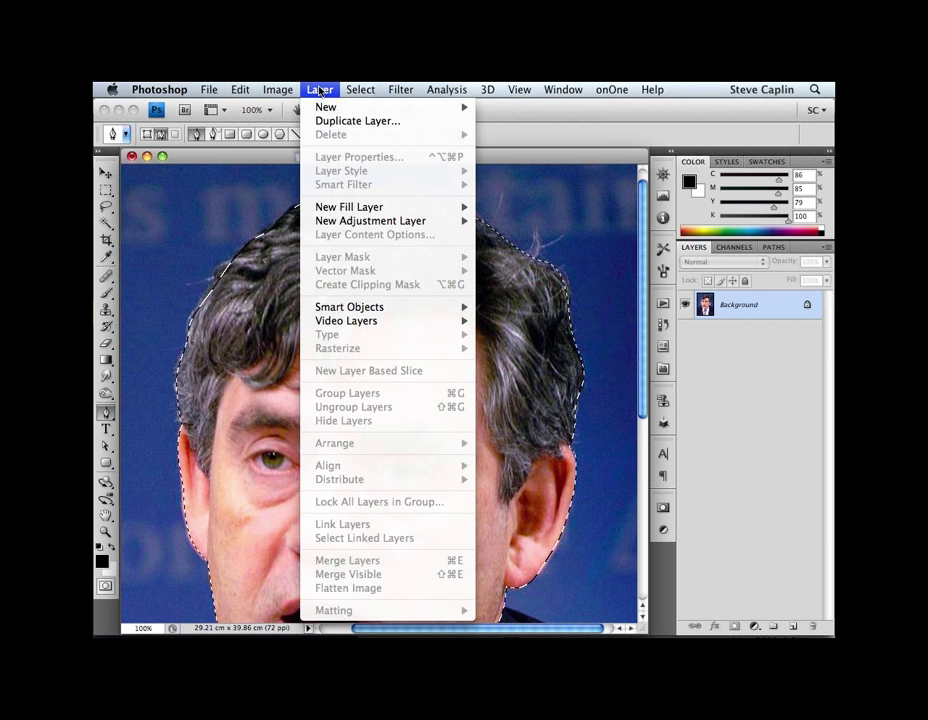
mouse_move(330, 107)
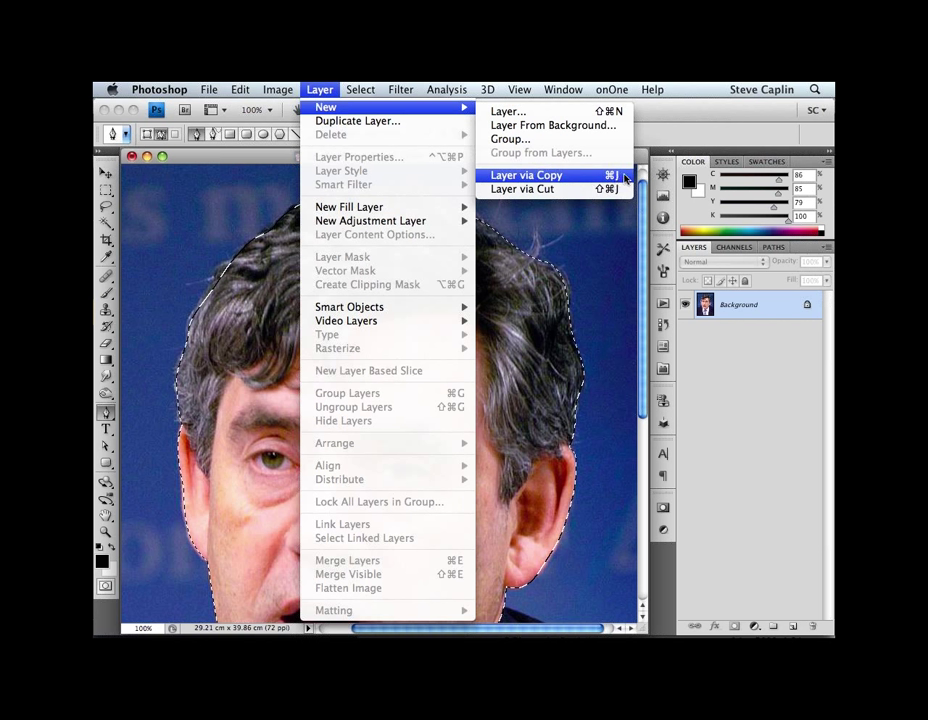
click(620, 178)
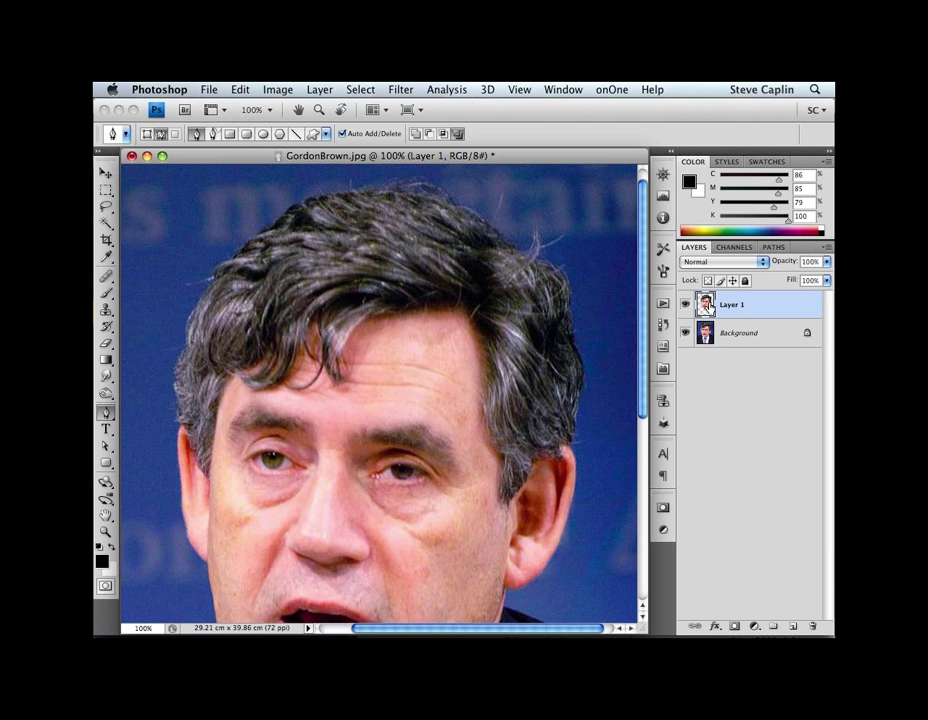
click(686, 333)
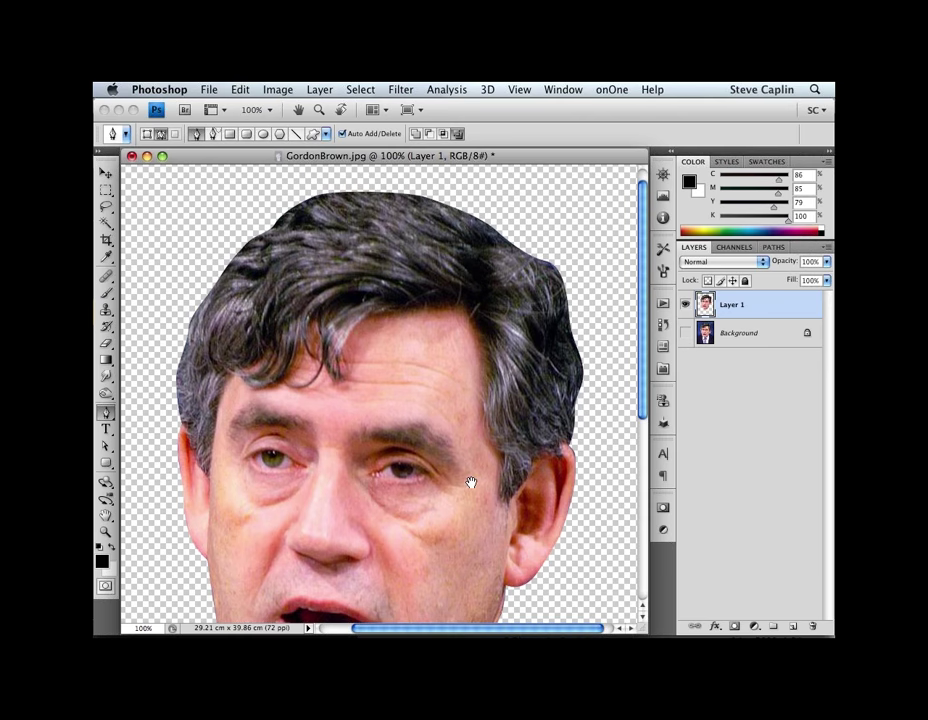
Step: Pan and zoom out to 66.7% so the entire cut-out head is in view
drag(471, 483, 494, 343)
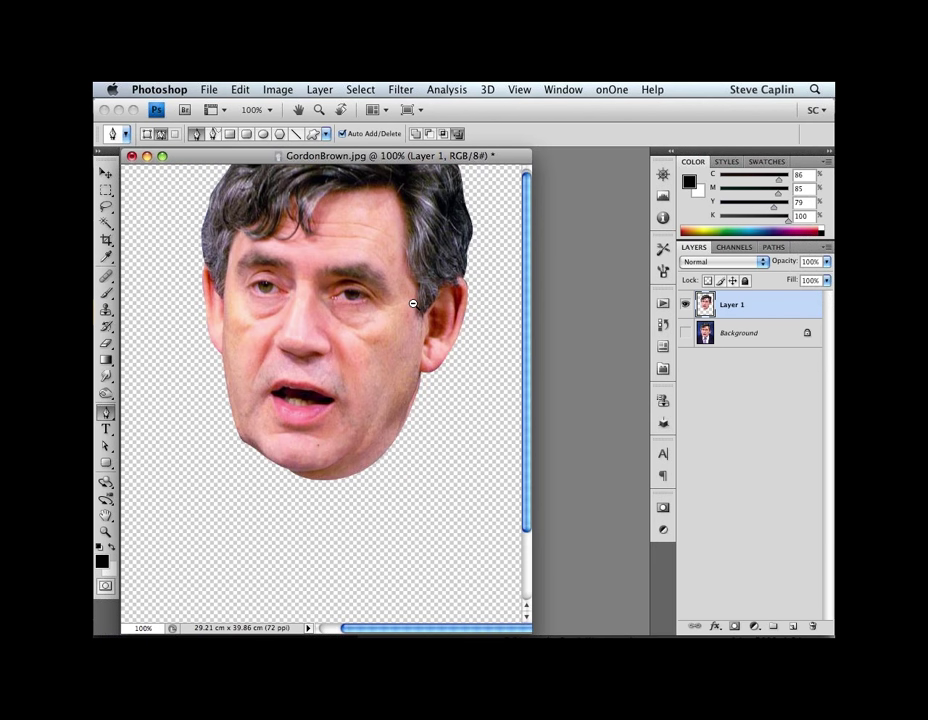
alt+click(413, 303)
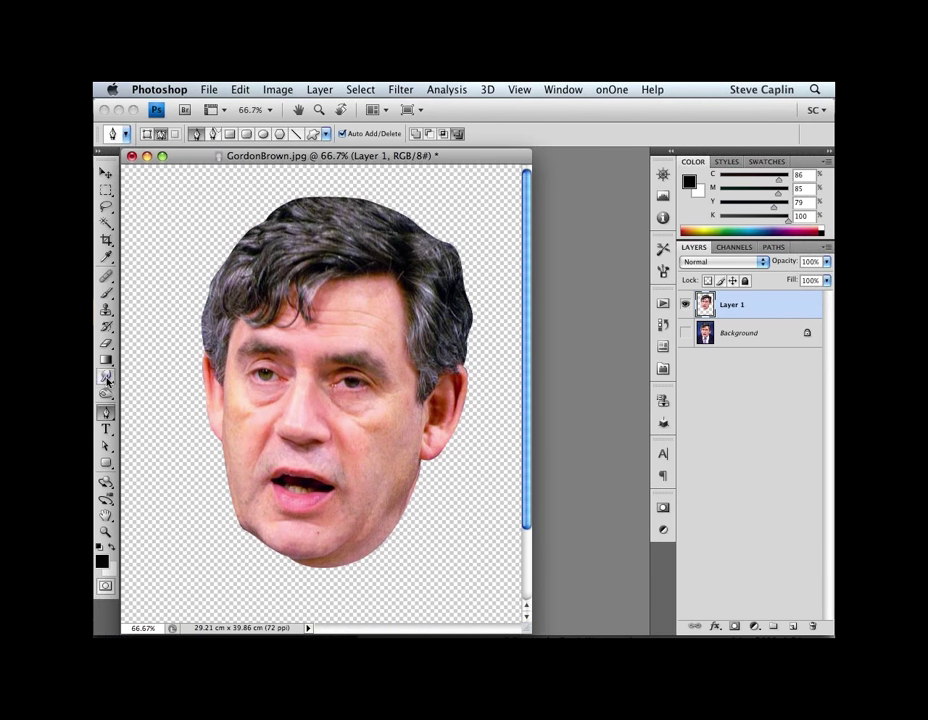
click(106, 378)
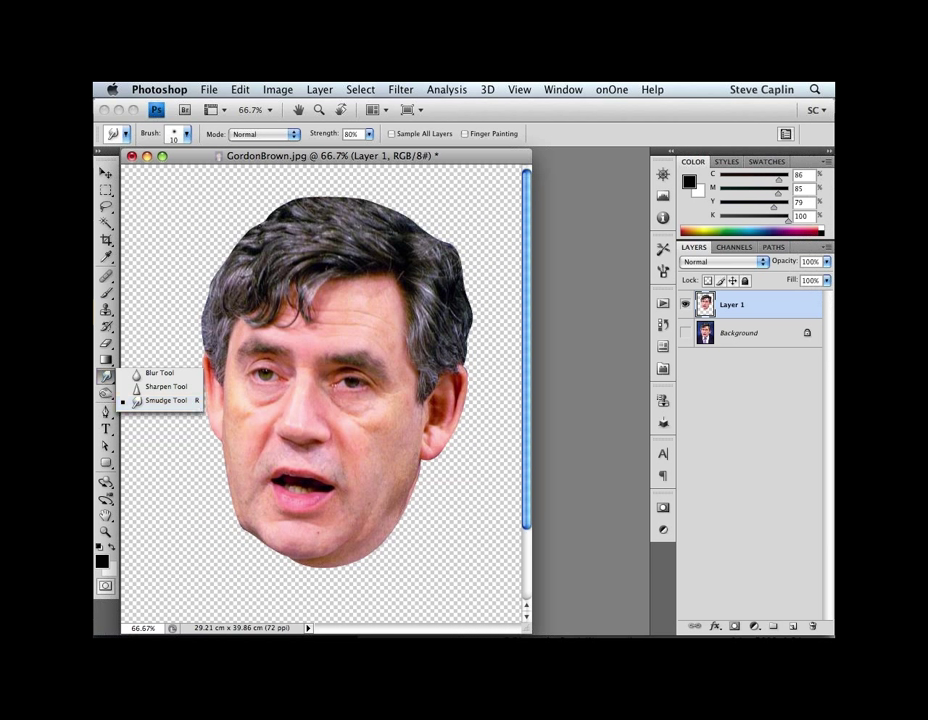
Step: Switch to the Smudge tool with the 46 px scattered brush tip, undoing the trial hair stroke
key(Escape)
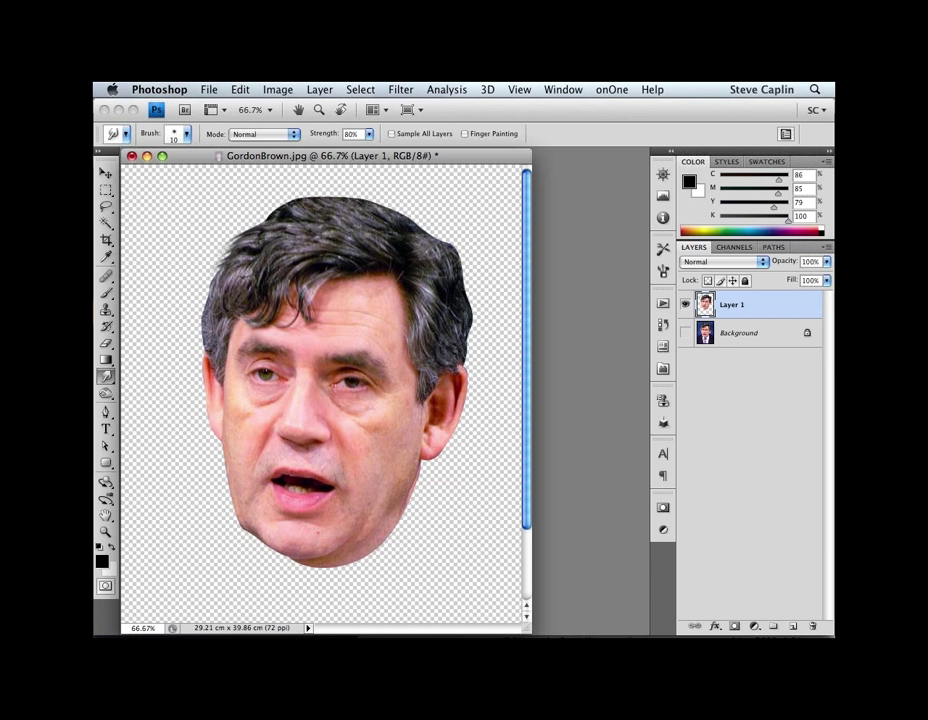
drag(258, 223, 226, 214)
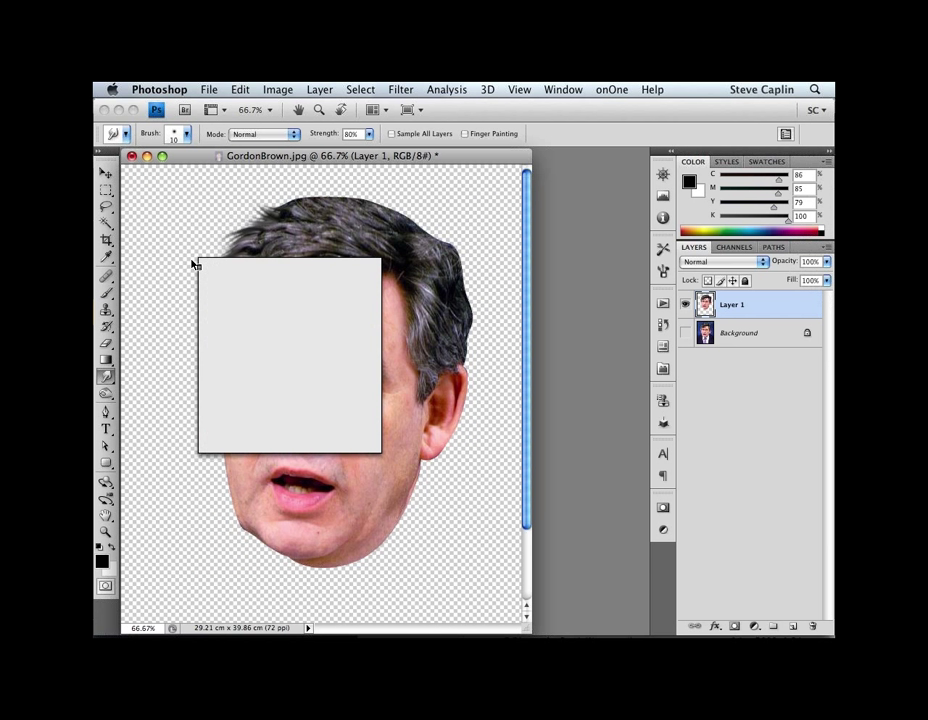
click(286, 433)
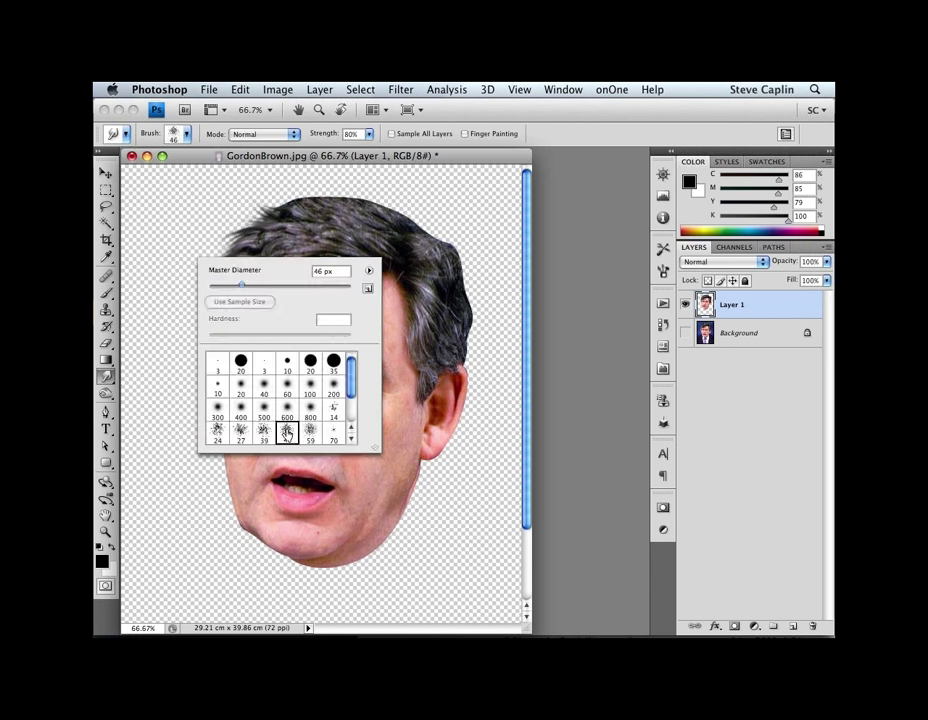
click(397, 321)
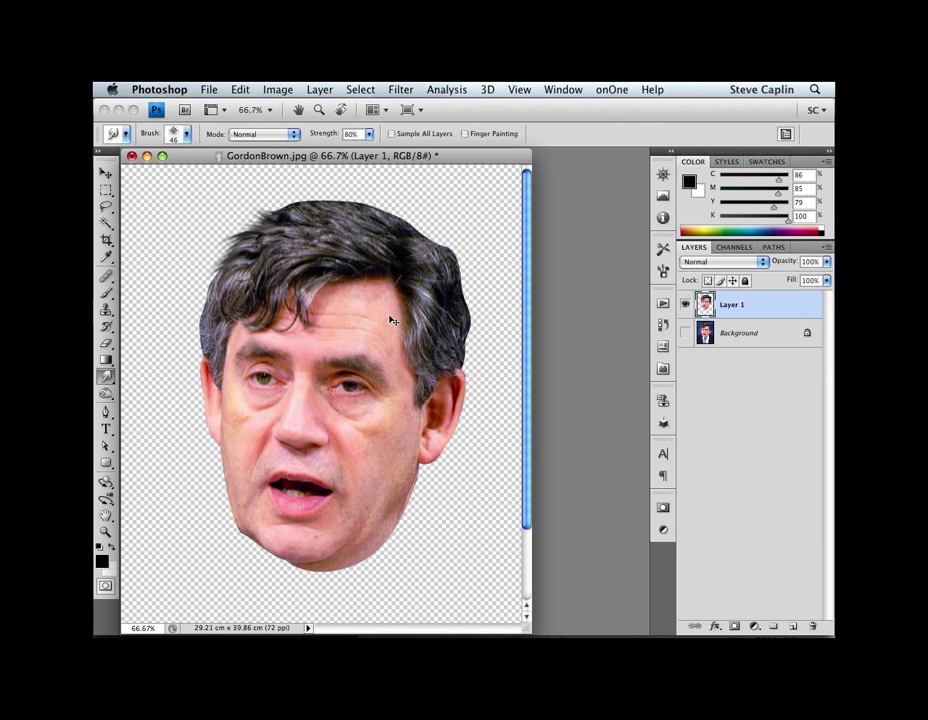
key(ctrl+z)
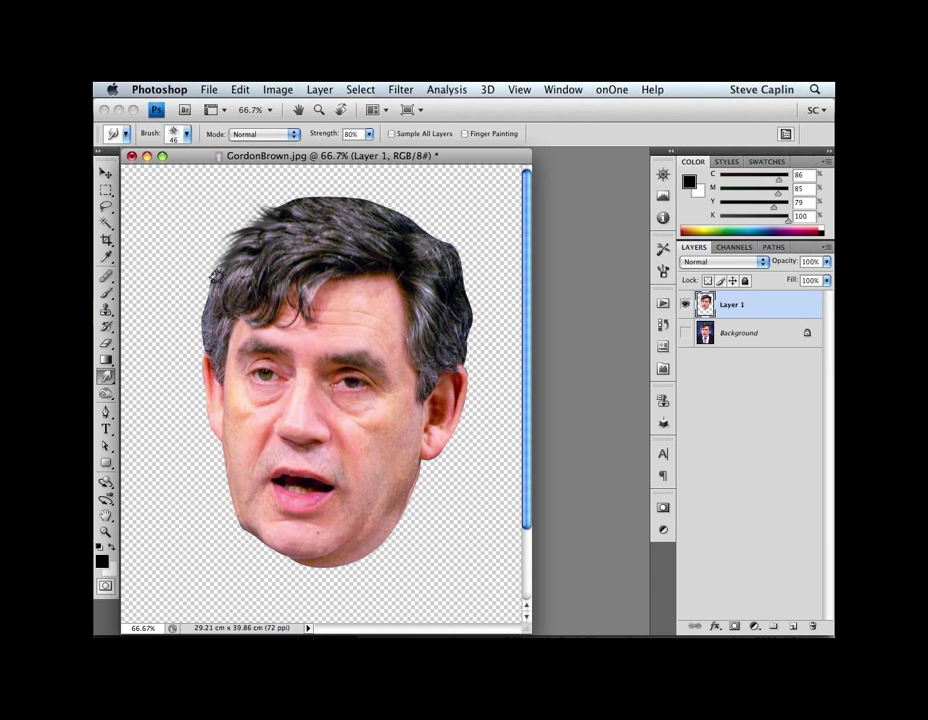
Step: Smudge wispy hair strands outward along the left side and top of the head
drag(212, 296, 204, 336)
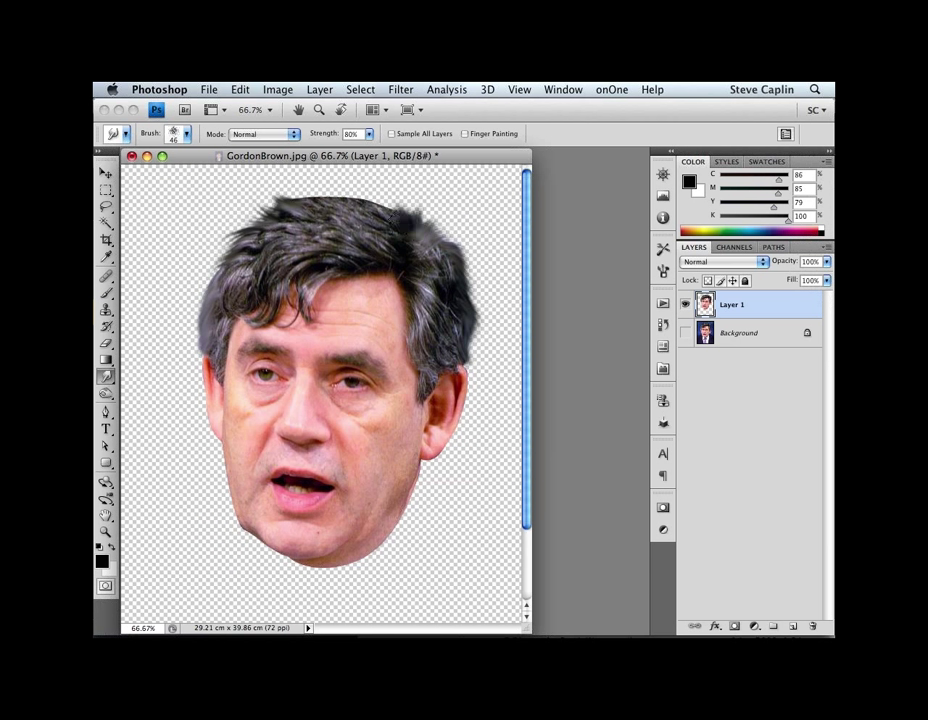
mouse_move(365, 189)
mouse_down()
mouse_move(355, 208)
mouse_move(344, 190)
mouse_move(317, 193)
mouse_move(345, 203)
mouse_move(295, 192)
mouse_up()
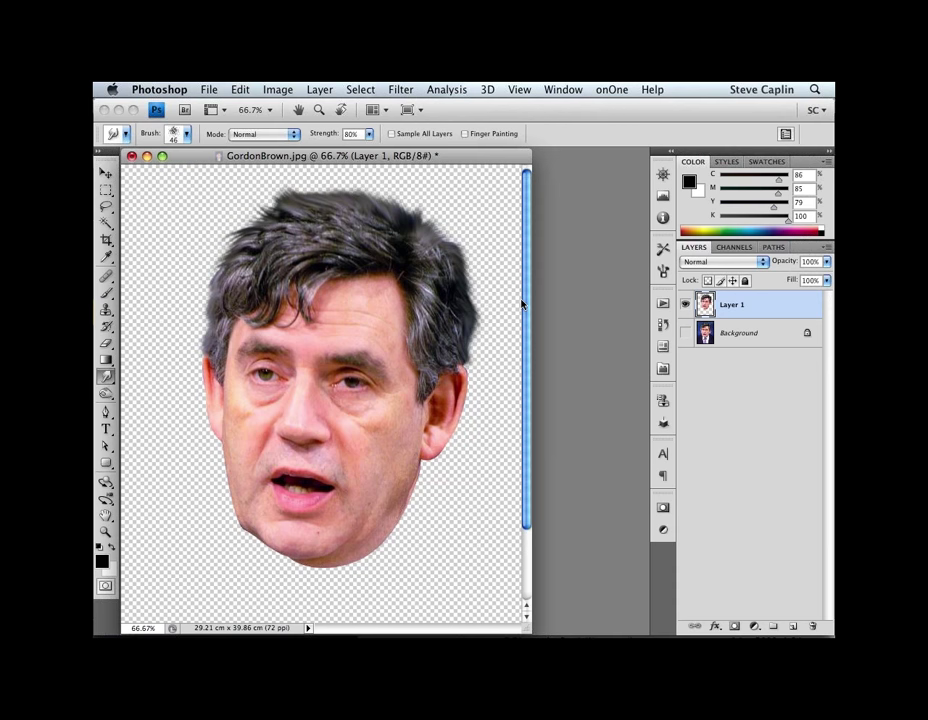
key(p)
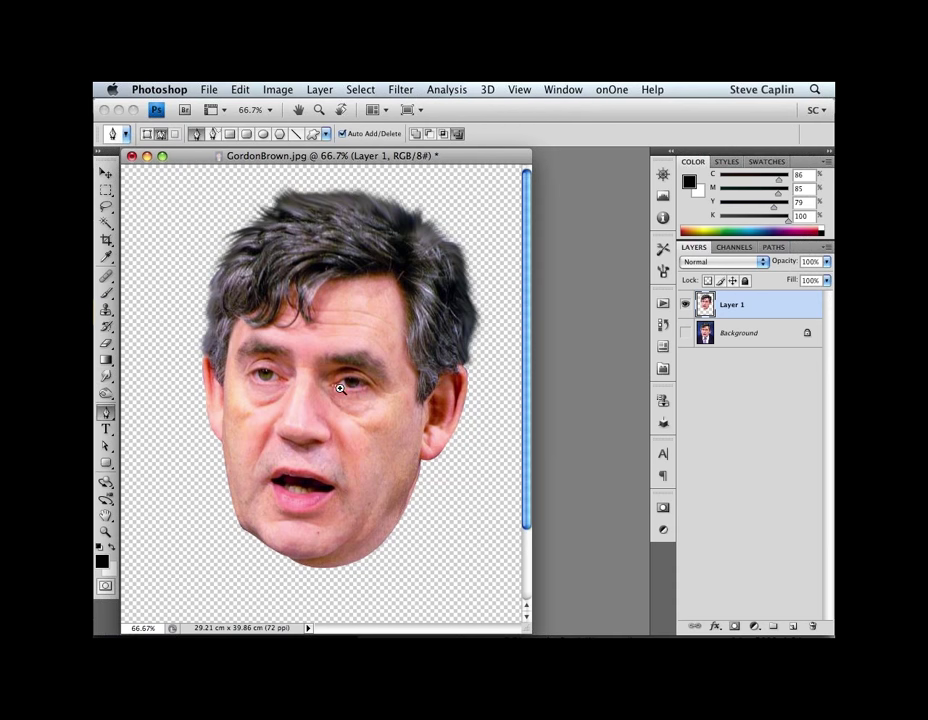
Step: At 100% zoom, trace both eyes with the Pen tool and load the paths as a selection
click(340, 388)
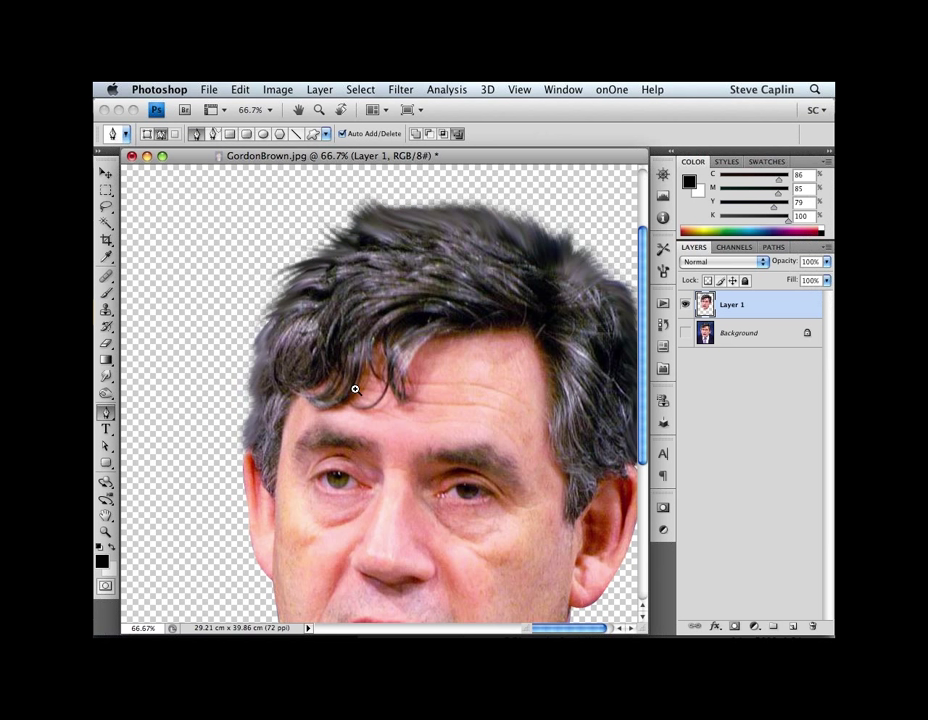
key(ctrl+plus)
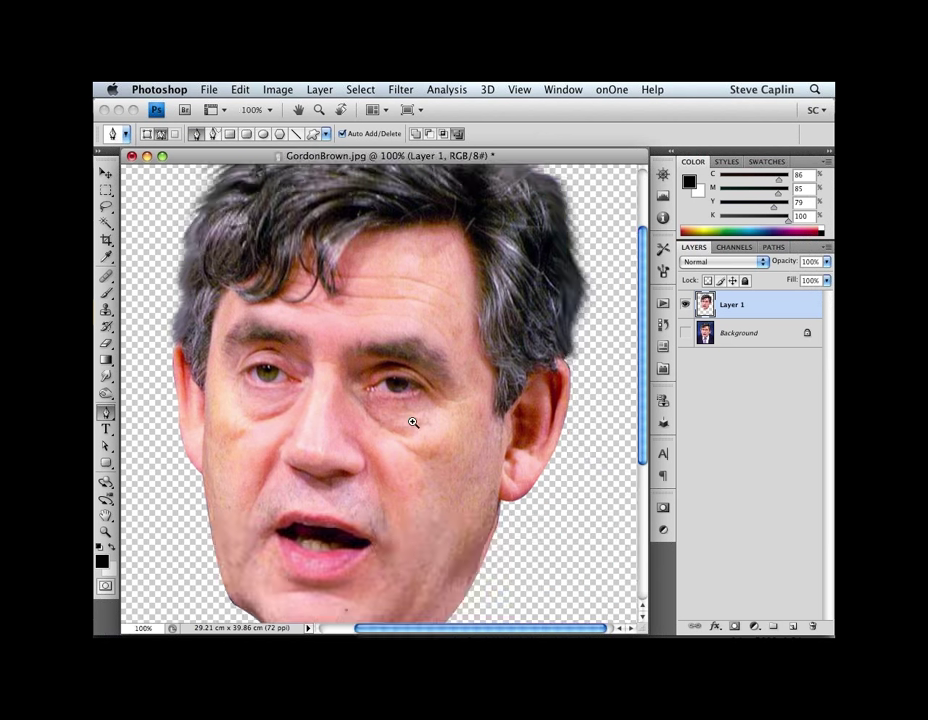
click(285, 391)
click(243, 368)
click(368, 383)
key(super+Return)
key(super+j)
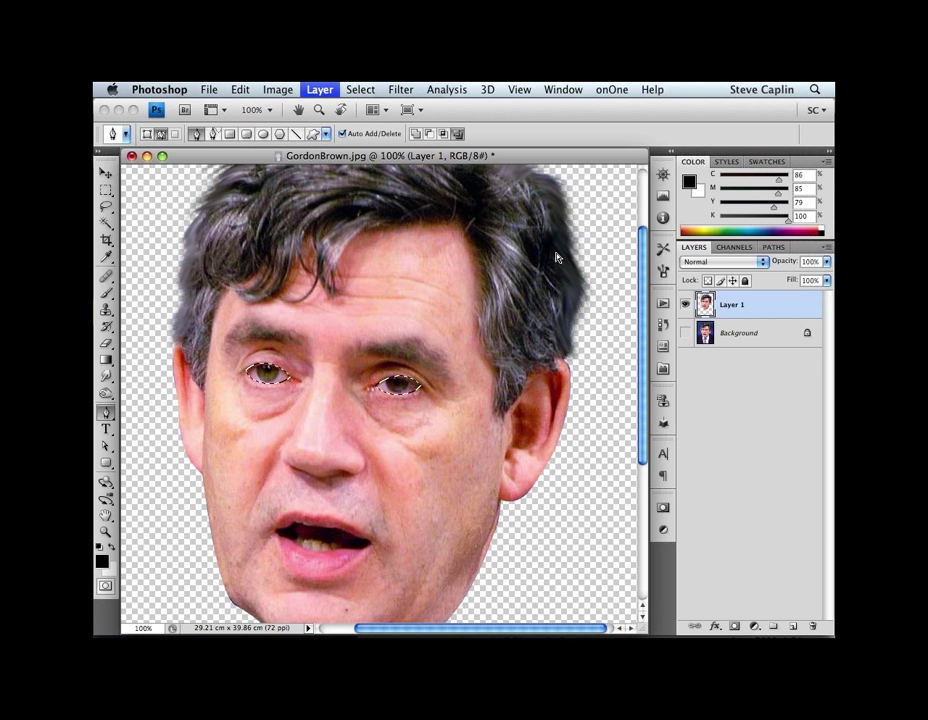
key(super+shift+n)
Step: Create a layer named 'eyeball' and fill both eye shapes with white instead of black
text(eyeb)
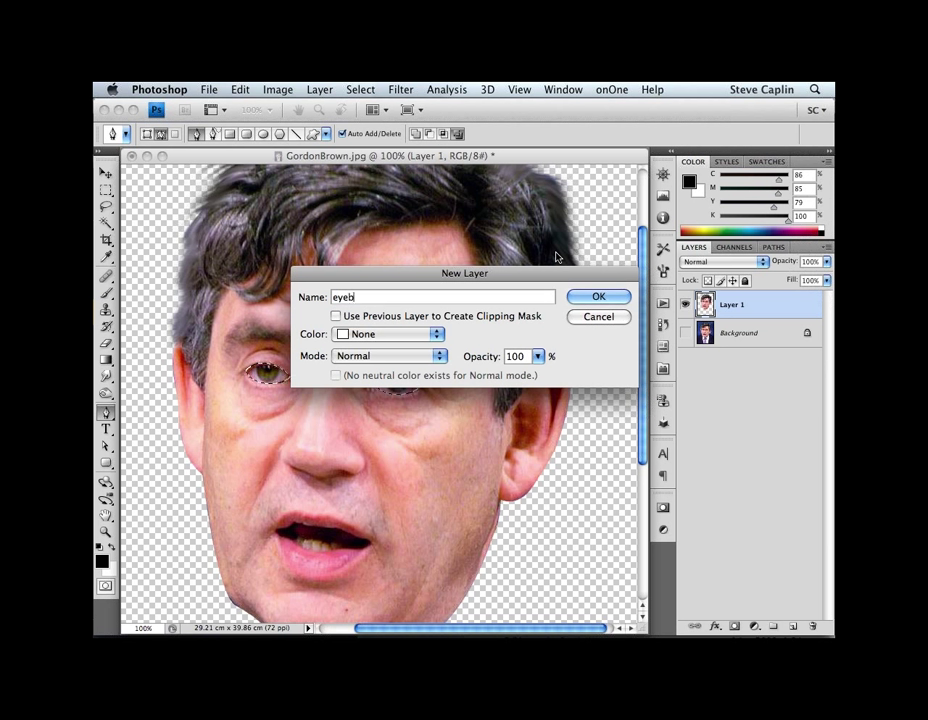
text(all)
key(Return)
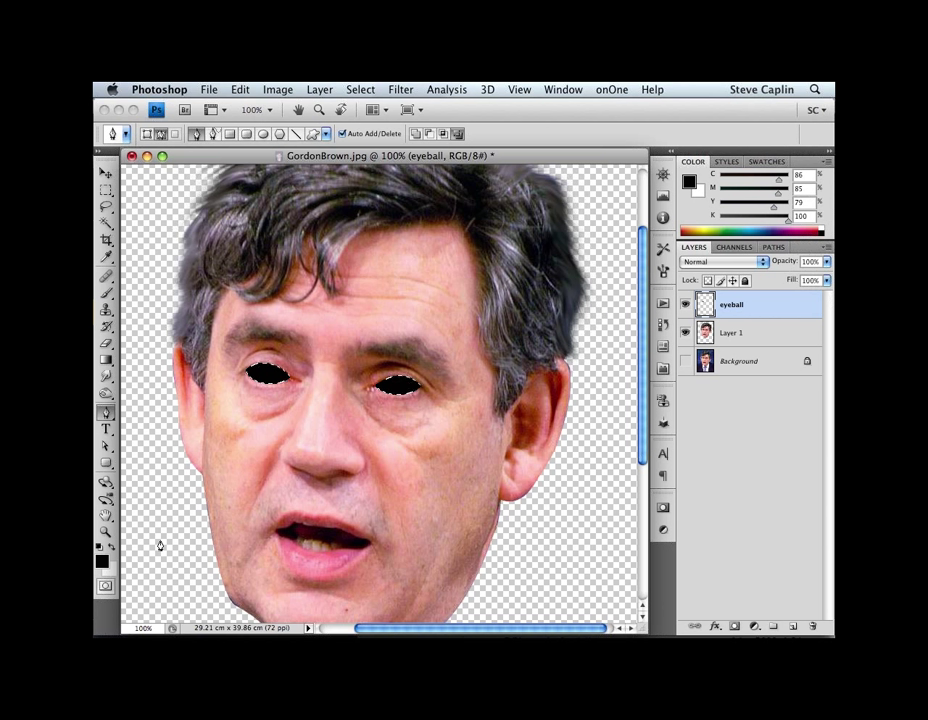
key(ctrl+z)
key(ctrl+BackSpace)
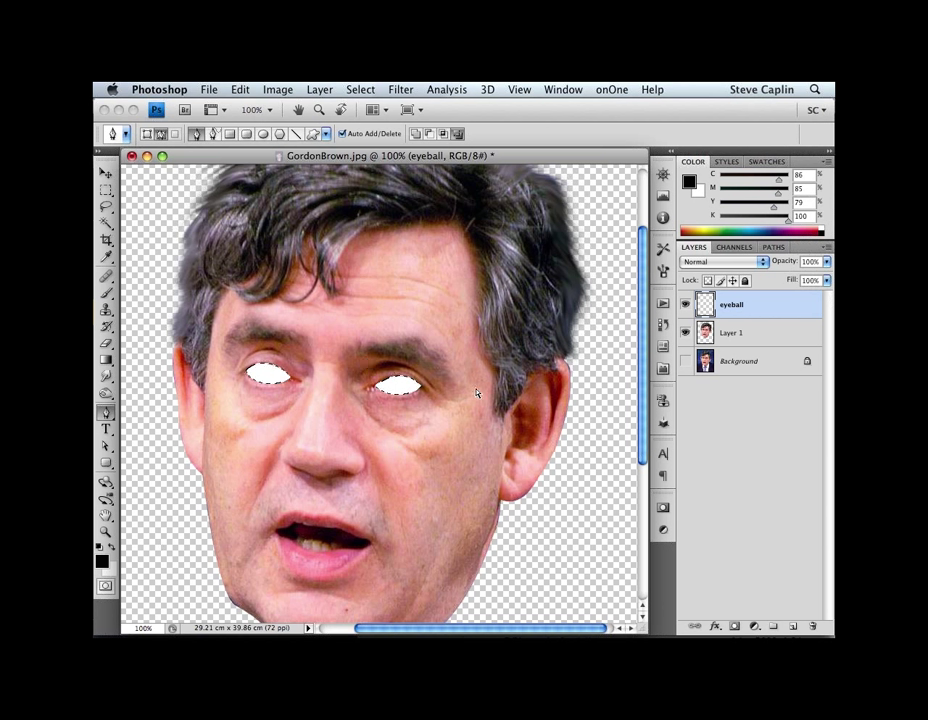
Step: Deselect the eyes and choose the Burn tool with its range set to Highlights
key(super+d)
click(106, 396)
alt+click(106, 395)
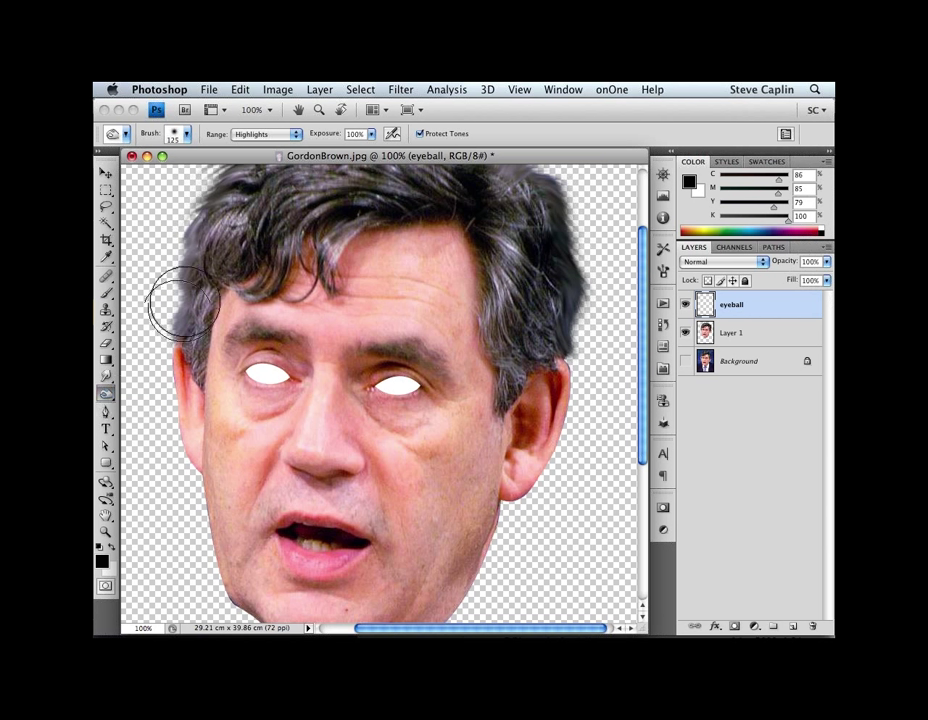
drag(190, 282, 208, 241)
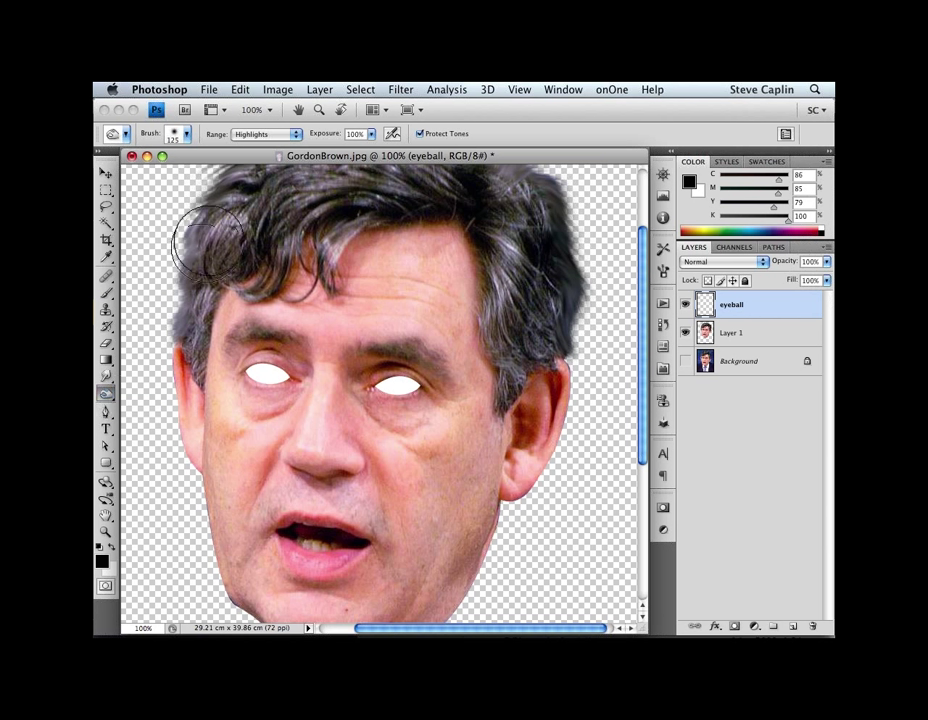
click(258, 135)
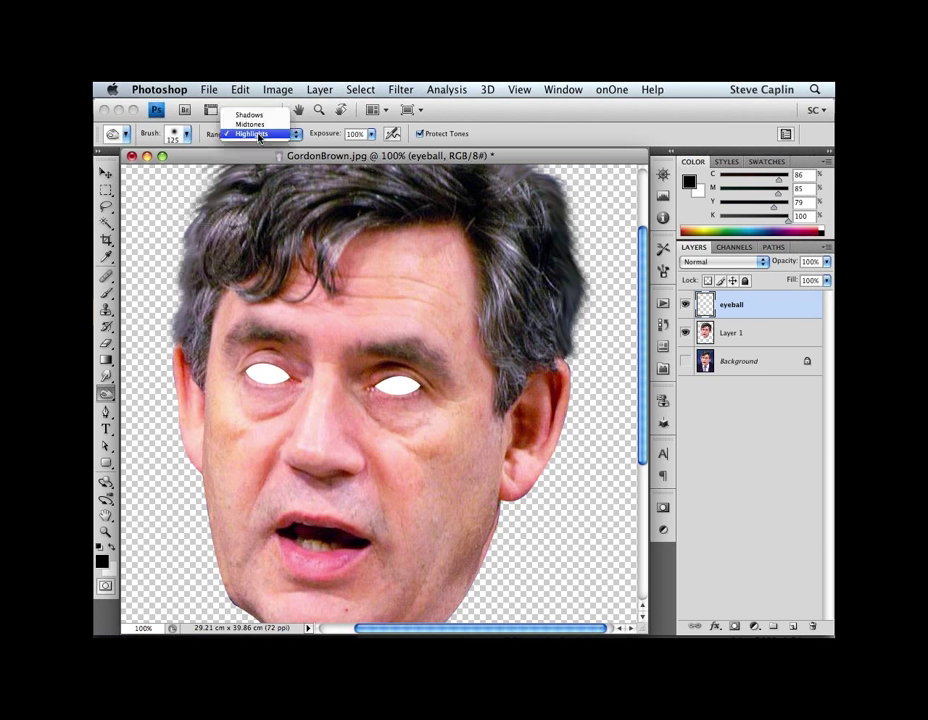
click(258, 134)
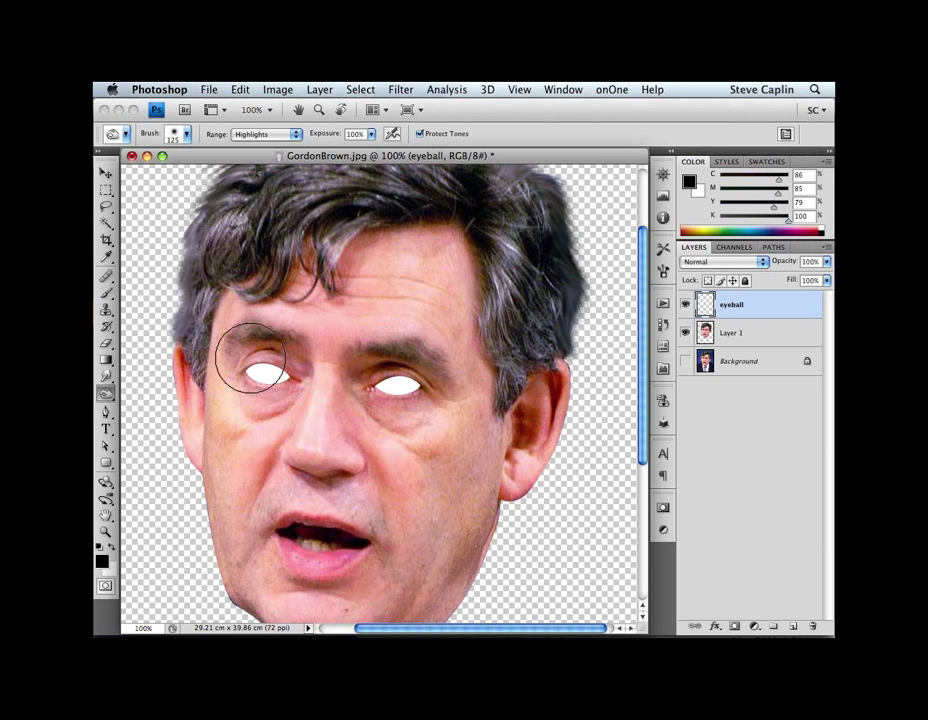
Step: With a 45 px brush, darken the edges of both eyeballs so they look rounded
right_click(258, 300)
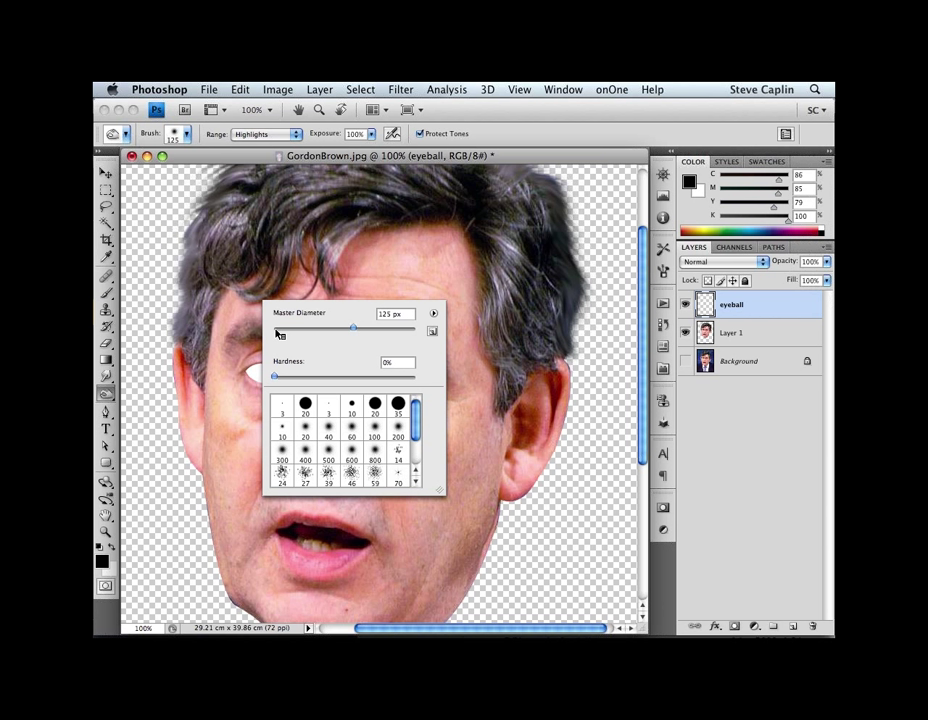
drag(279, 334, 380, 328)
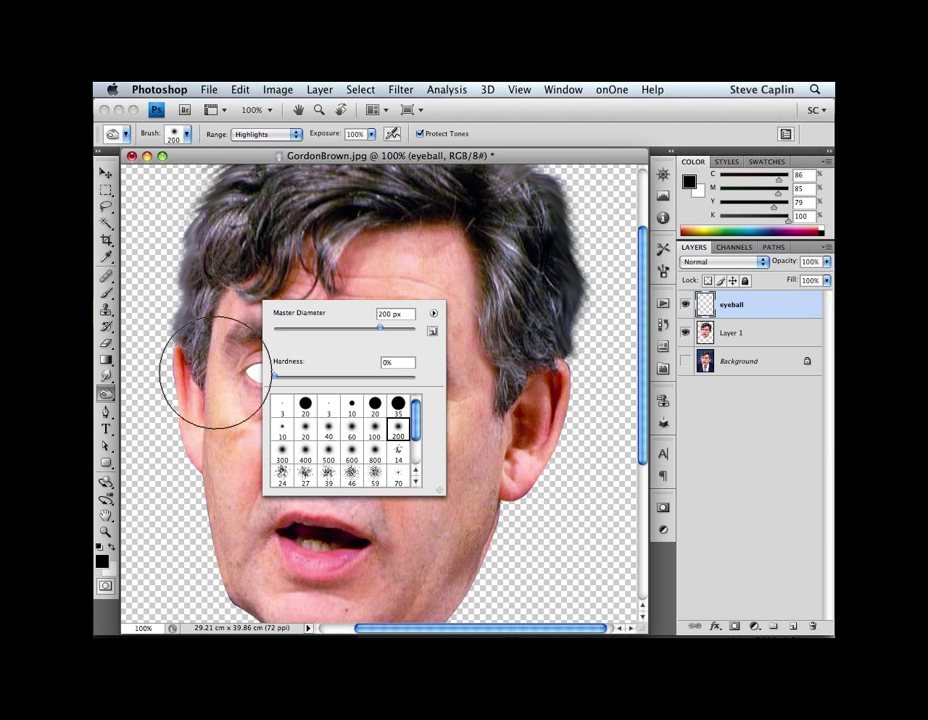
key(Return)
key(bracketleft)
key(bracketleft)
key(bracketleft)
key(bracketleft)
key(bracketleft)
key(bracketleft)
key(bracketleft)
key(bracketleft)
key(bracketleft)
key(bracketright)
key(bracketright)
key(bracketright)
key(bracketright)
key(bracketright)
key(bracketright)
key(bracketright)
key(bracketleft)
key(bracketleft)
key(bracketleft)
key(bracketleft)
key(bracketleft)
key(bracketleft)
key(bracketleft)
key(bracketleft)
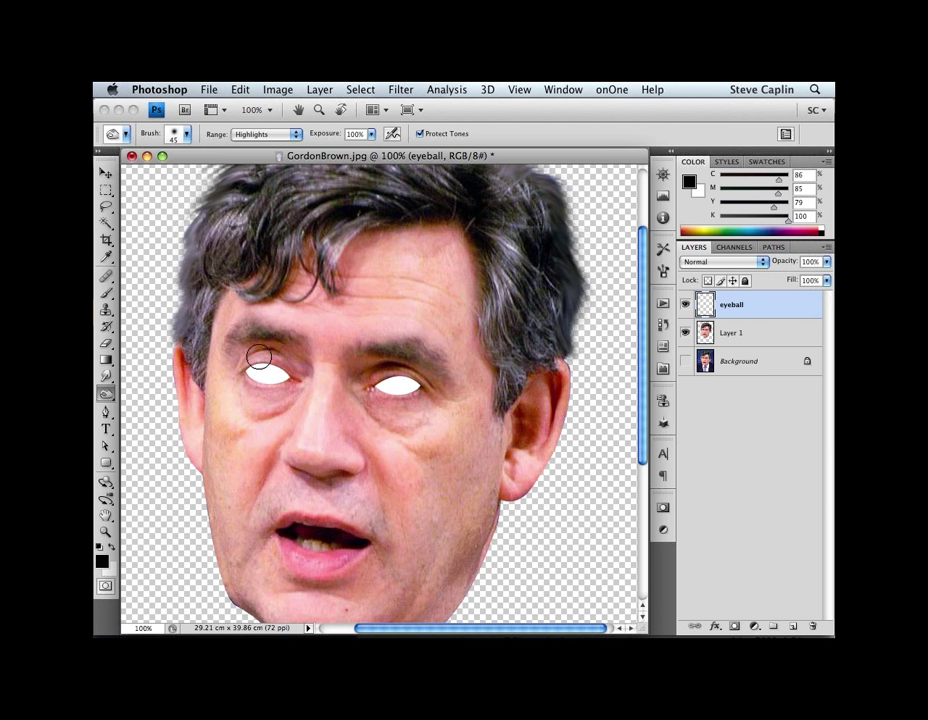
mouse_move(260, 399)
mouse_down()
mouse_move(241, 362)
mouse_move(252, 407)
mouse_move(285, 359)
mouse_move(287, 388)
mouse_move(292, 366)
mouse_move(287, 406)
mouse_move(293, 384)
mouse_move(274, 408)
mouse_move(296, 357)
mouse_move(264, 404)
mouse_move(250, 404)
mouse_move(285, 391)
mouse_move(258, 396)
mouse_move(281, 398)
mouse_move(236, 370)
mouse_move(262, 412)
mouse_move(278, 351)
mouse_up()
drag(372, 380, 400, 380)
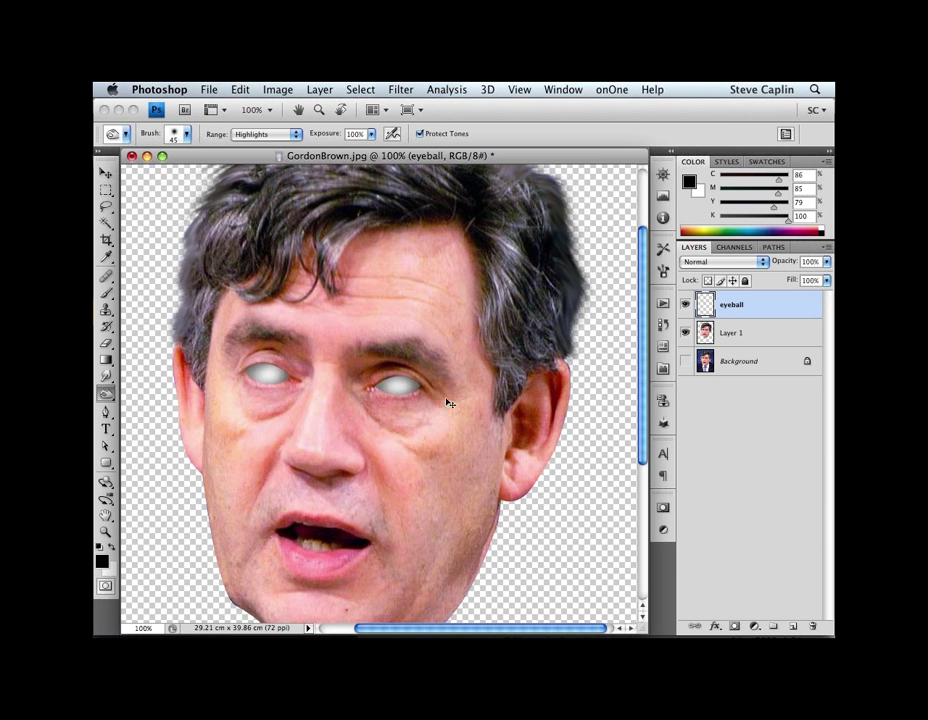
key(super+m)
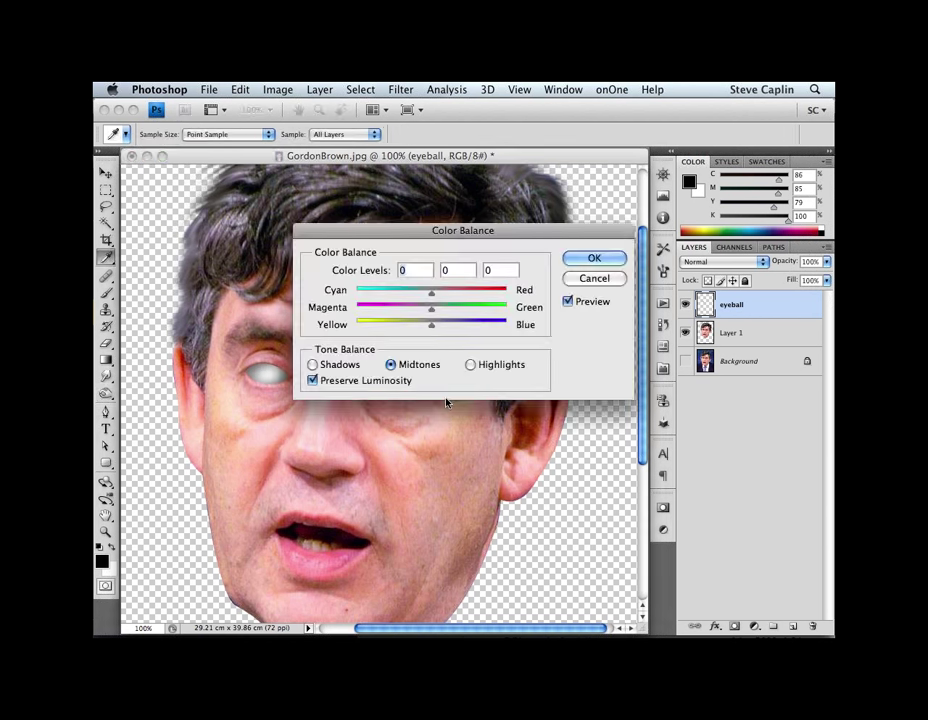
Step: Apply a Color Balance of +36 red, 0, -37 blue to the eyeball layer
drag(415, 237, 403, 172)
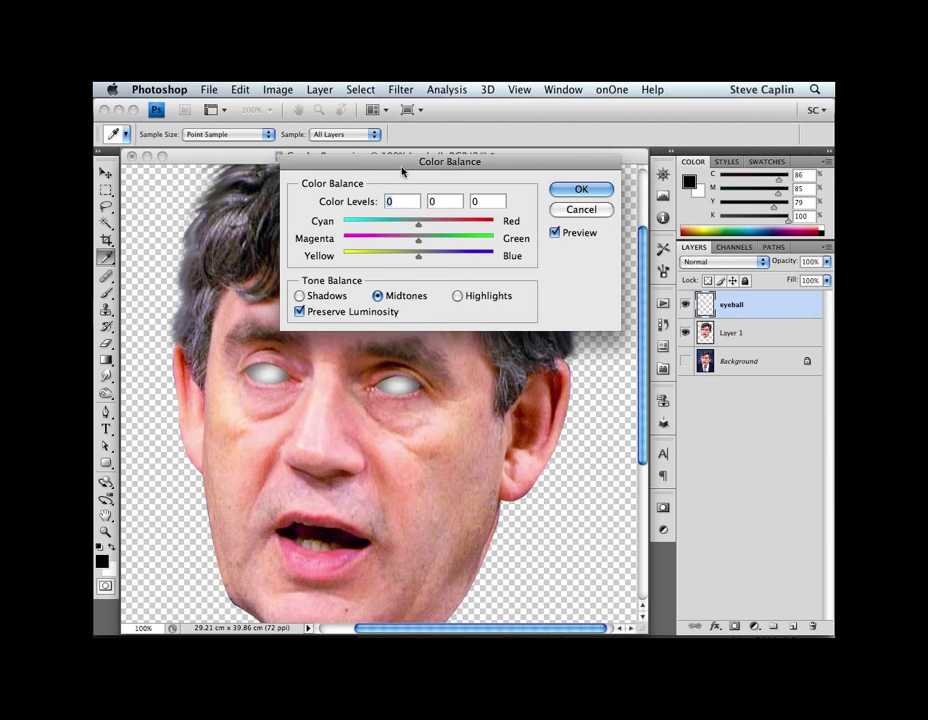
drag(403, 172, 403, 173)
drag(418, 230, 440, 221)
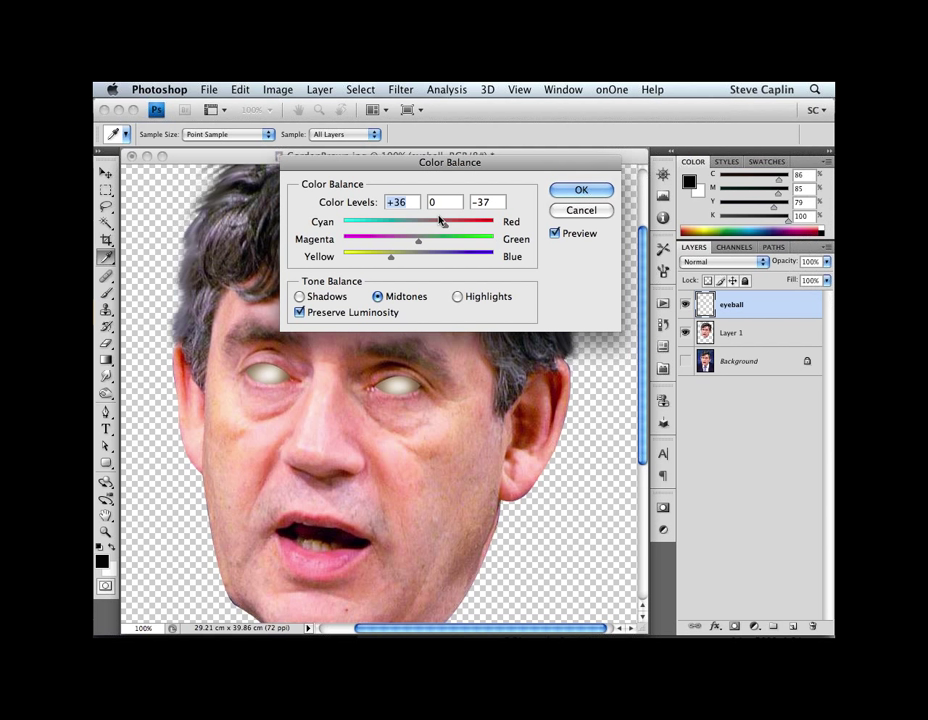
click(582, 190)
key(o)
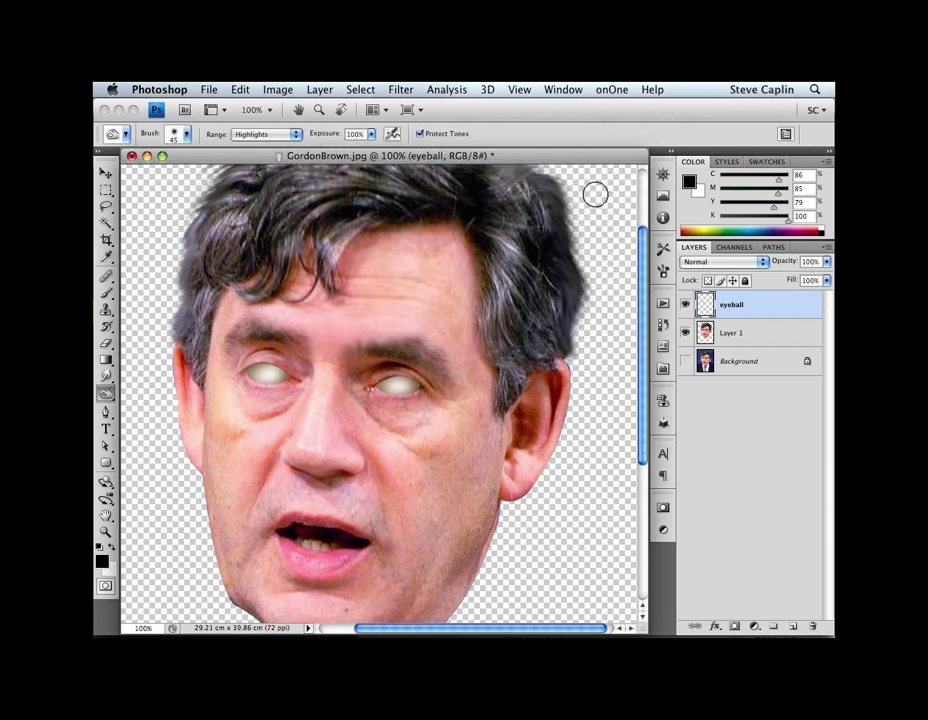
Step: Open the 'eyeball real' image from Bridge's demo files folder in Photoshop
key(super+s)
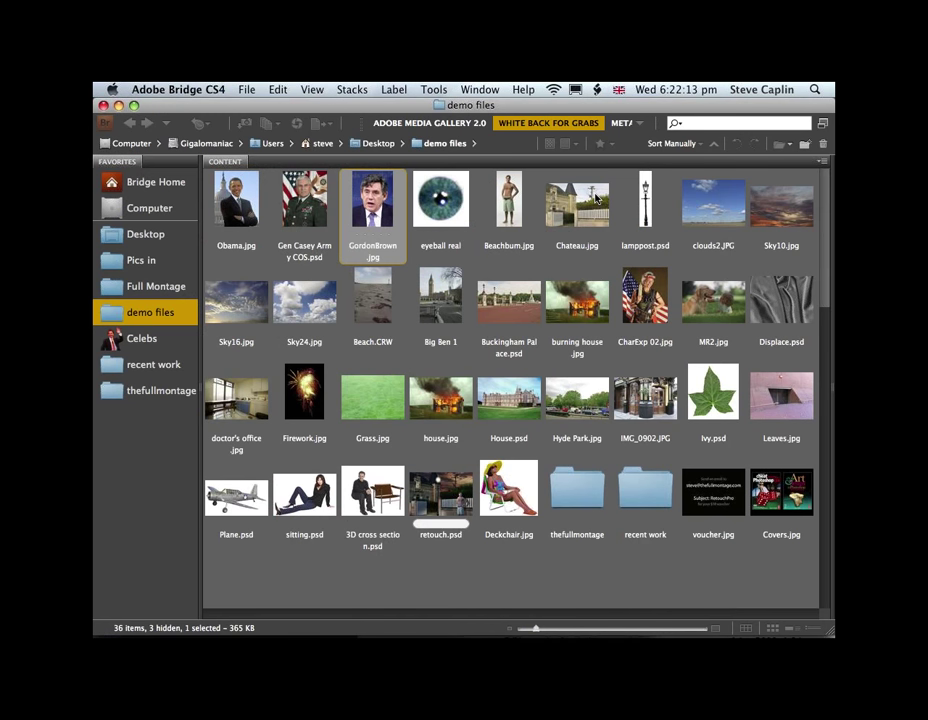
click(440, 207)
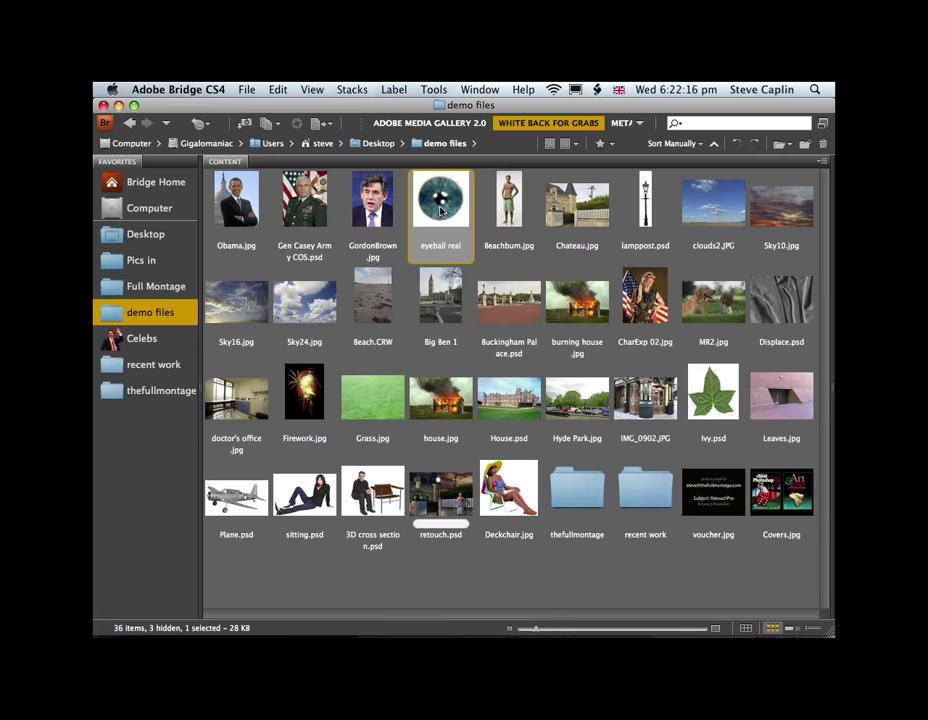
double_click(440, 207)
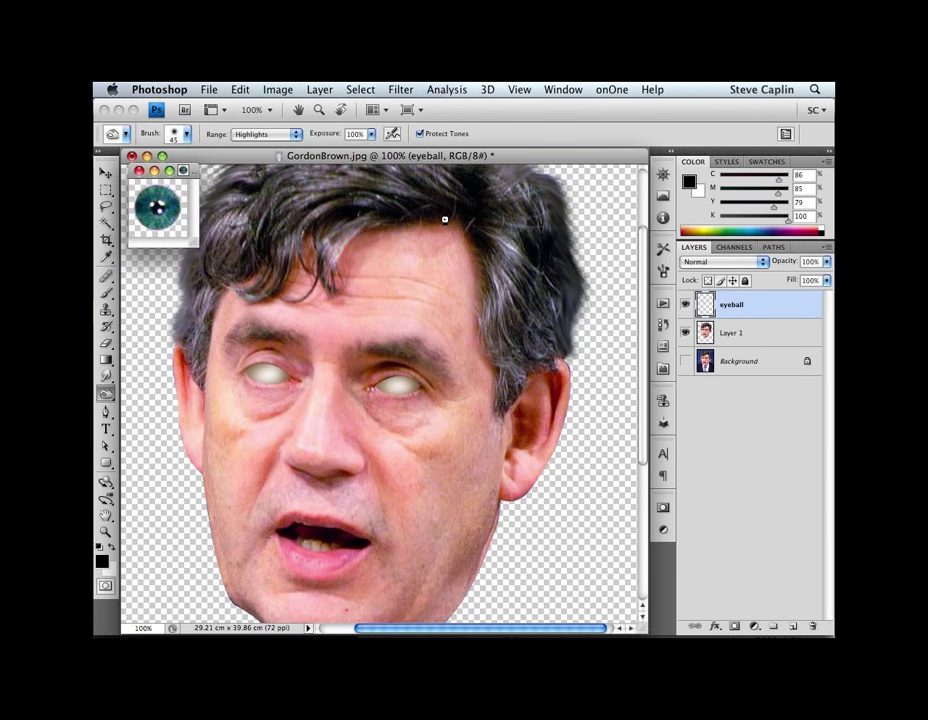
key(v)
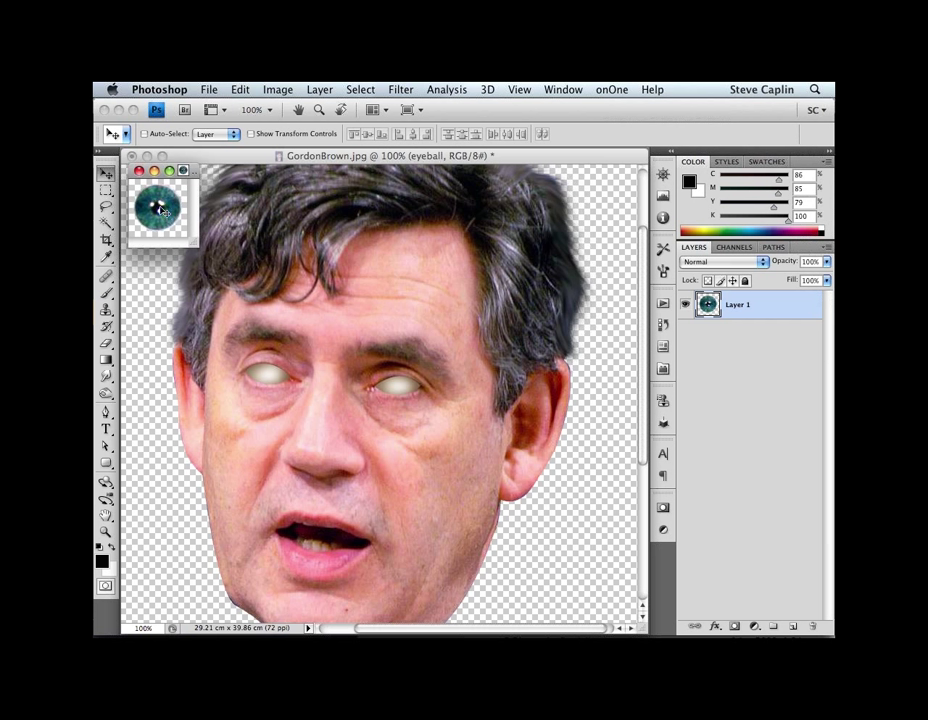
Step: Drag the iris image into GordonBrown.jpg as Layer 2 and scale it to about 56% over the left eye
drag(160, 207, 267, 376)
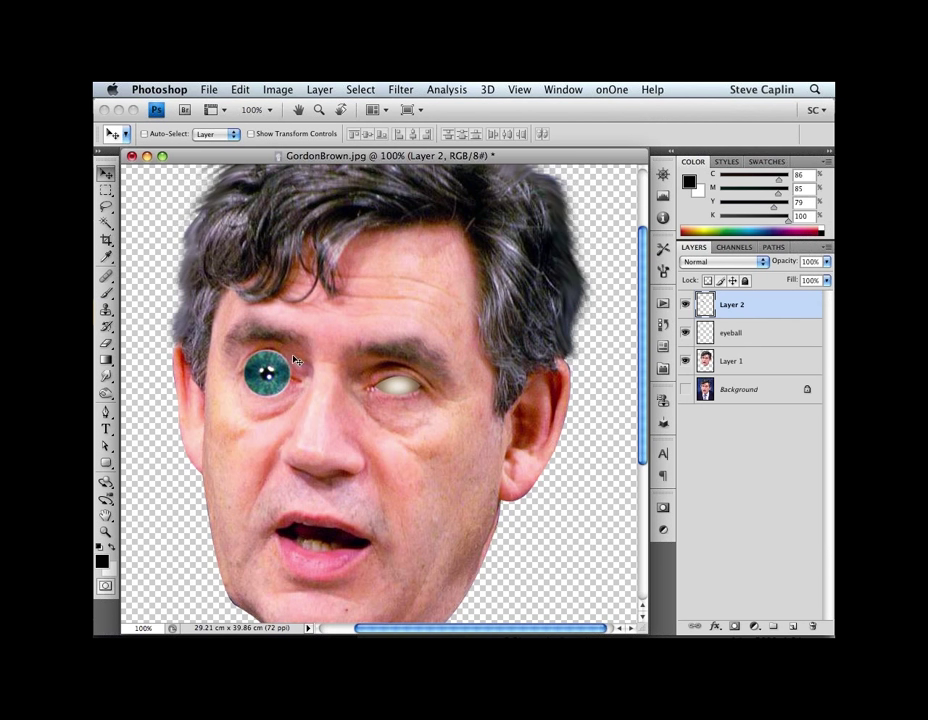
key(super+t)
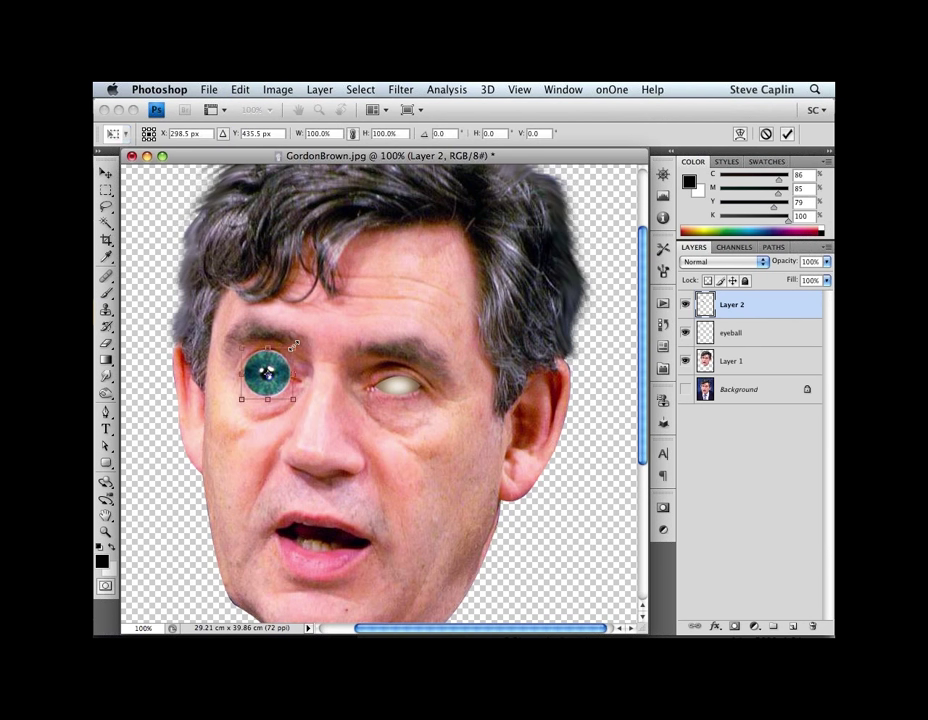
drag(292, 348, 283, 355)
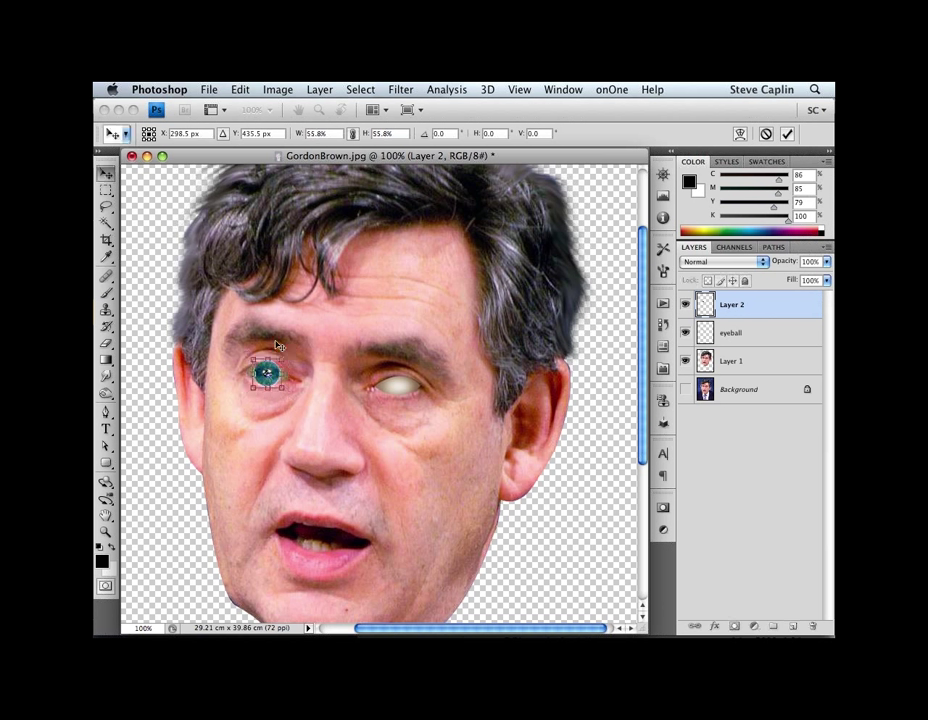
key(Return)
Step: Marquee the iris, Alt-drag a copy onto the right eye, and deselect
key(m)
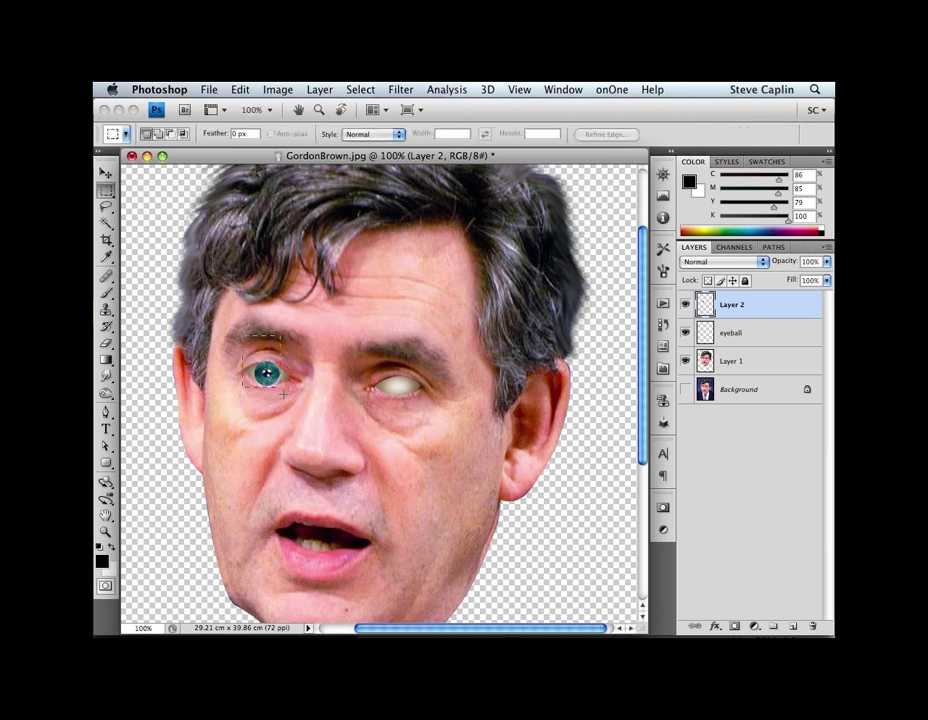
drag(289, 401, 242, 336)
drag(278, 380, 403, 392)
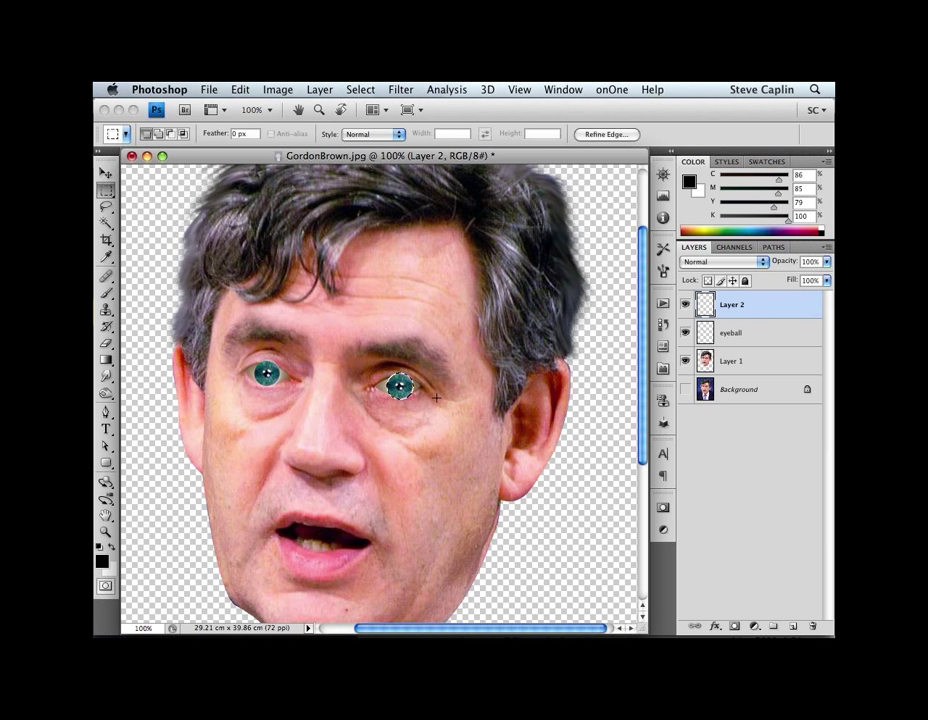
key(super+d)
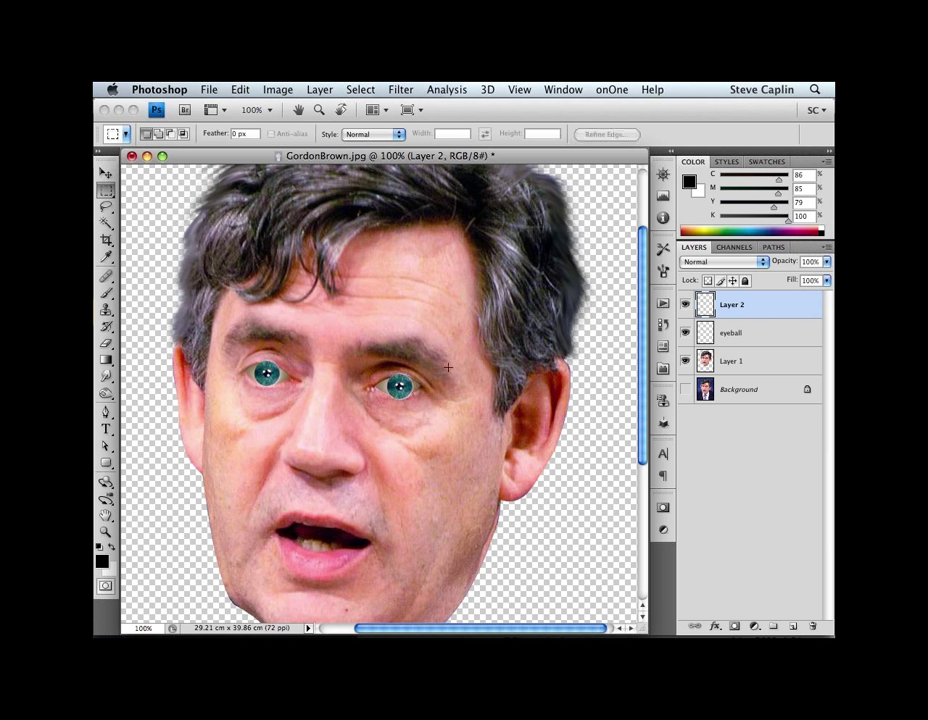
Step: Rename Layer 2 to 'iris' and keep the iris layer active
double_click(738, 304)
text(iris)
key(Return)
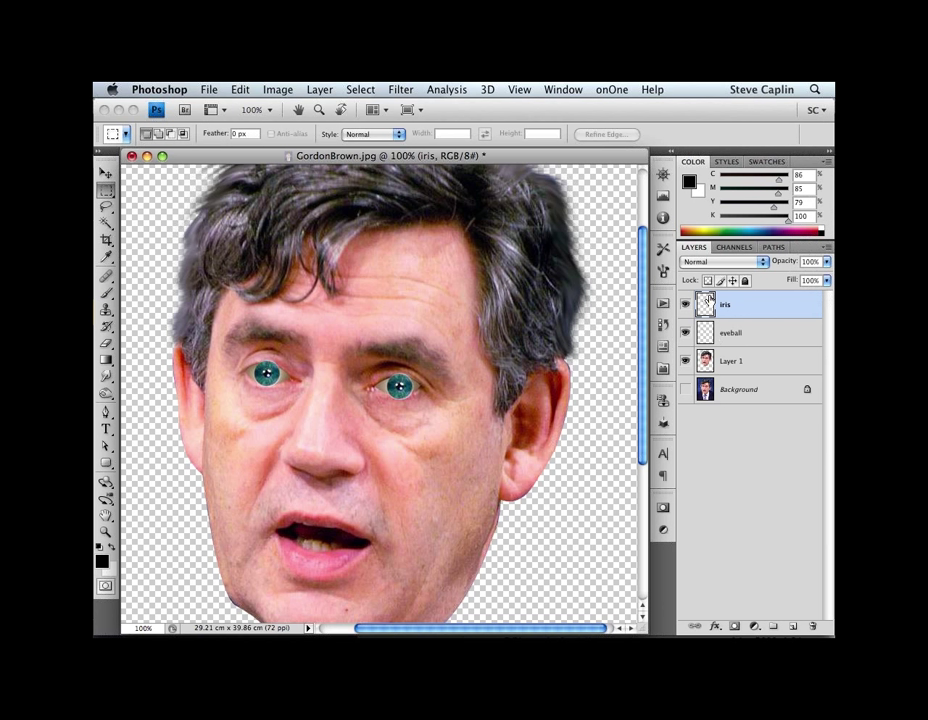
click(707, 338)
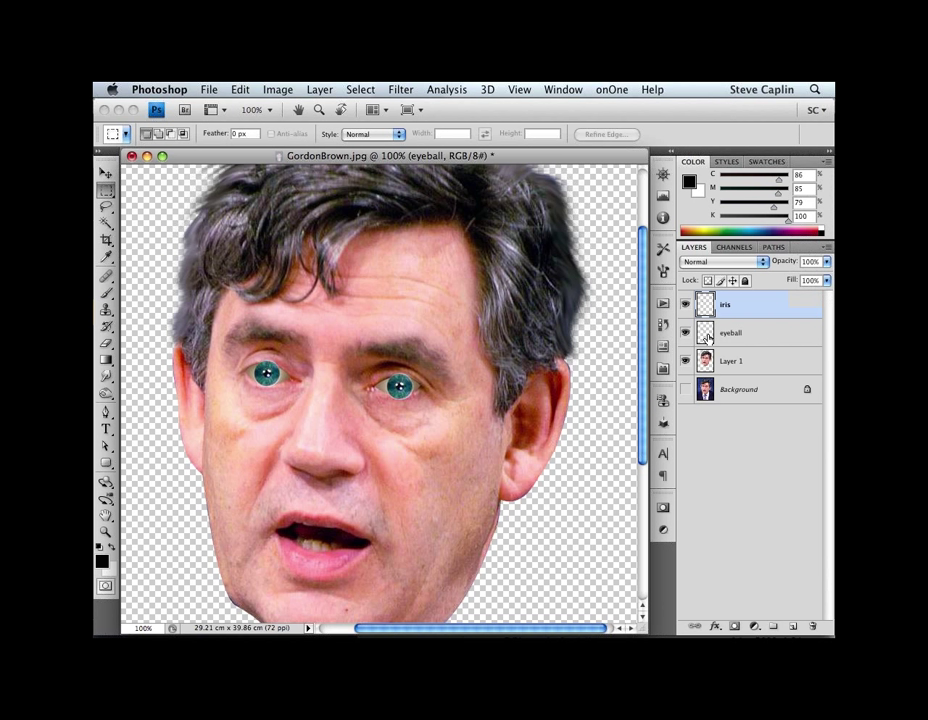
key(alt+bracketright)
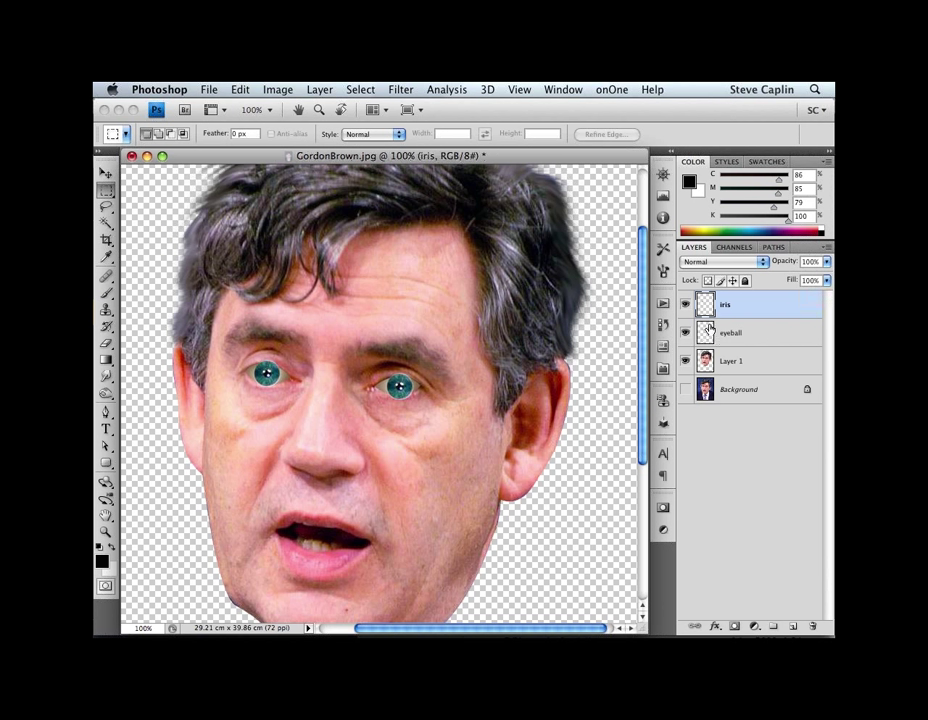
Step: Clip the iris layer to the eyeball layer and nudge both irises to gaze straight ahead
click(320, 90)
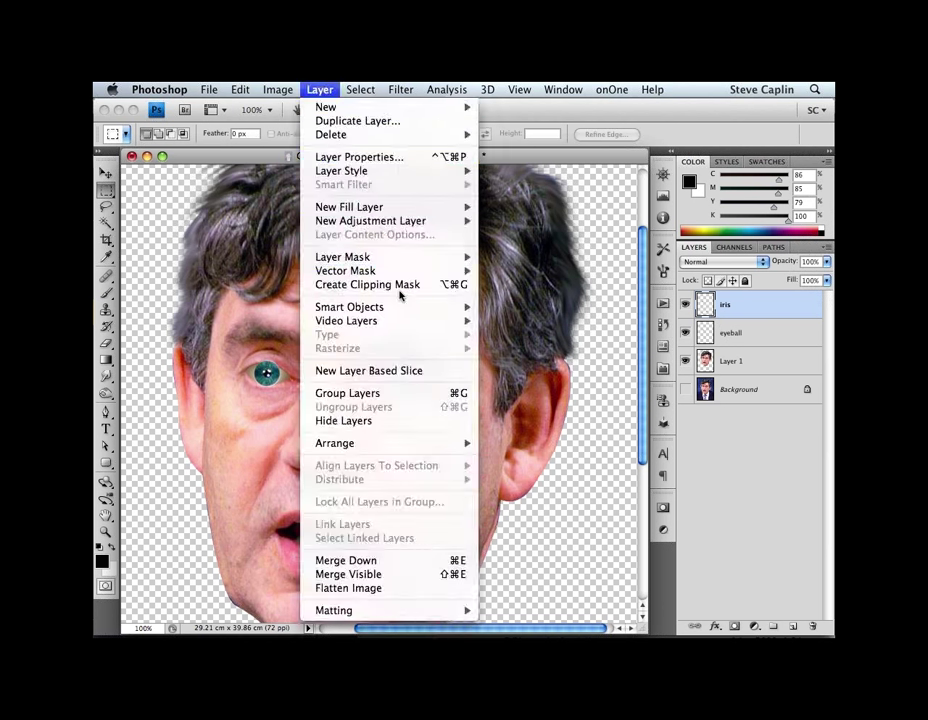
click(458, 281)
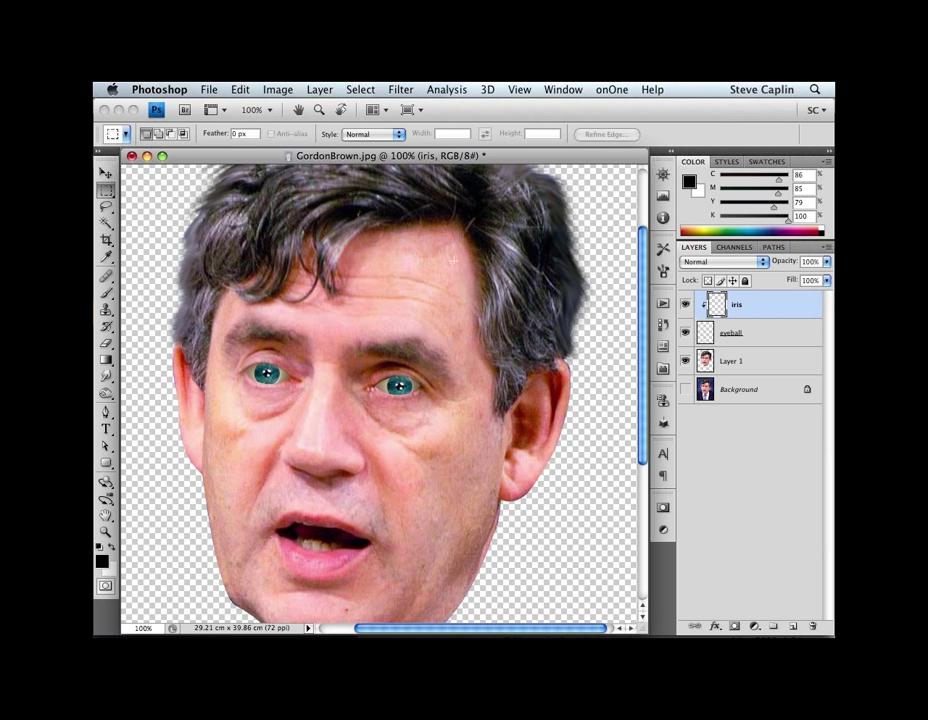
key(v)
mouse_move(420, 468)
mouse_down()
mouse_move(410, 469)
mouse_move(420, 478)
mouse_move(435, 470)
mouse_move(423, 460)
mouse_move(408, 468)
mouse_move(422, 469)
mouse_up()
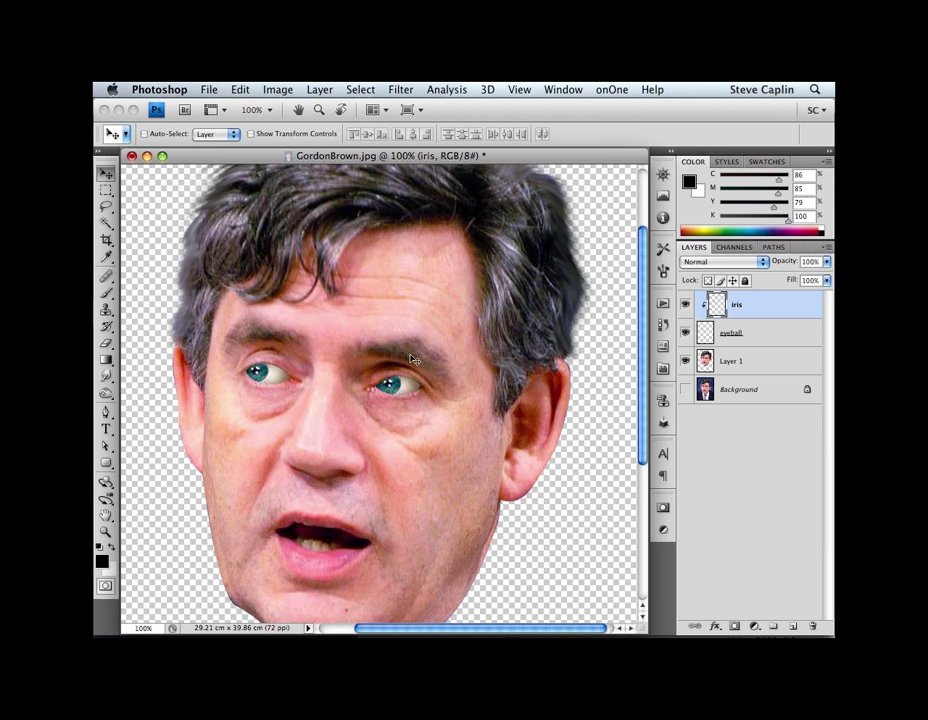
mouse_move(433, 481)
mouse_down()
mouse_move(450, 481)
mouse_move(440, 483)
mouse_up()
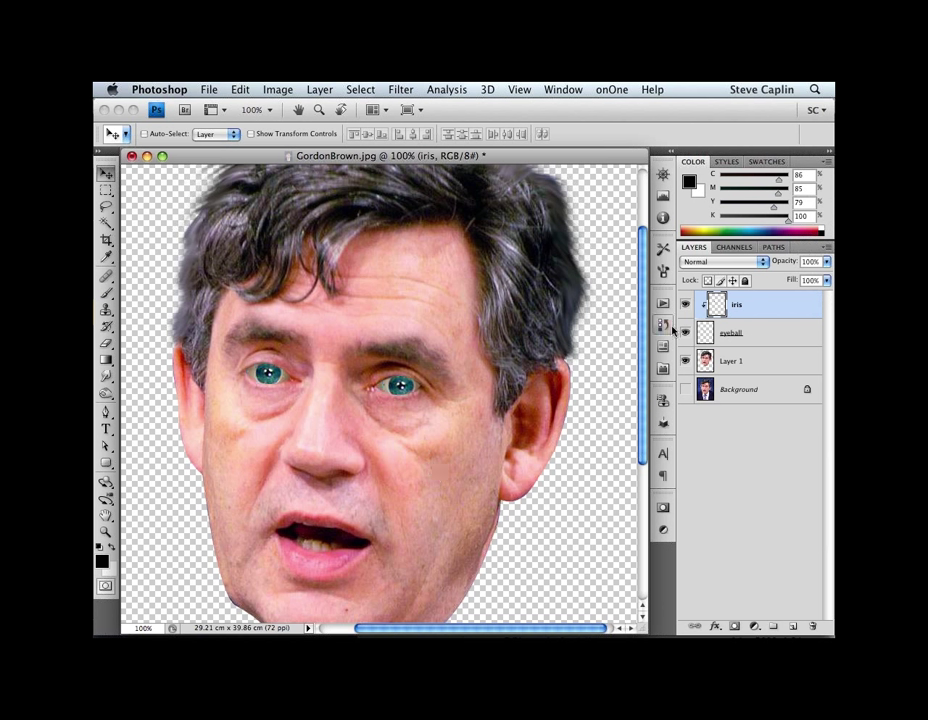
click(684, 333)
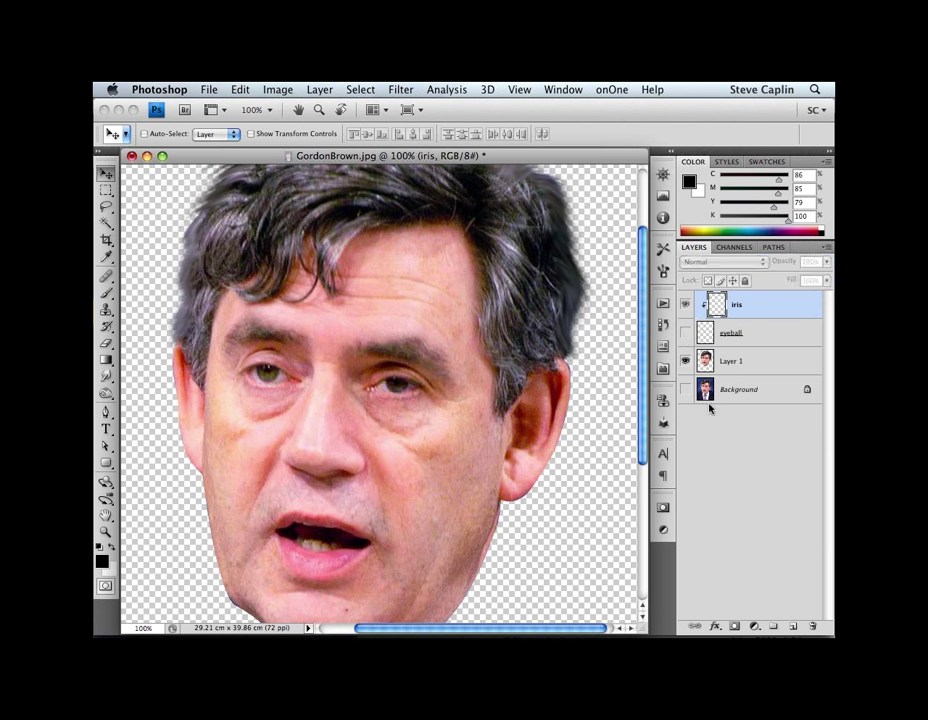
click(684, 333)
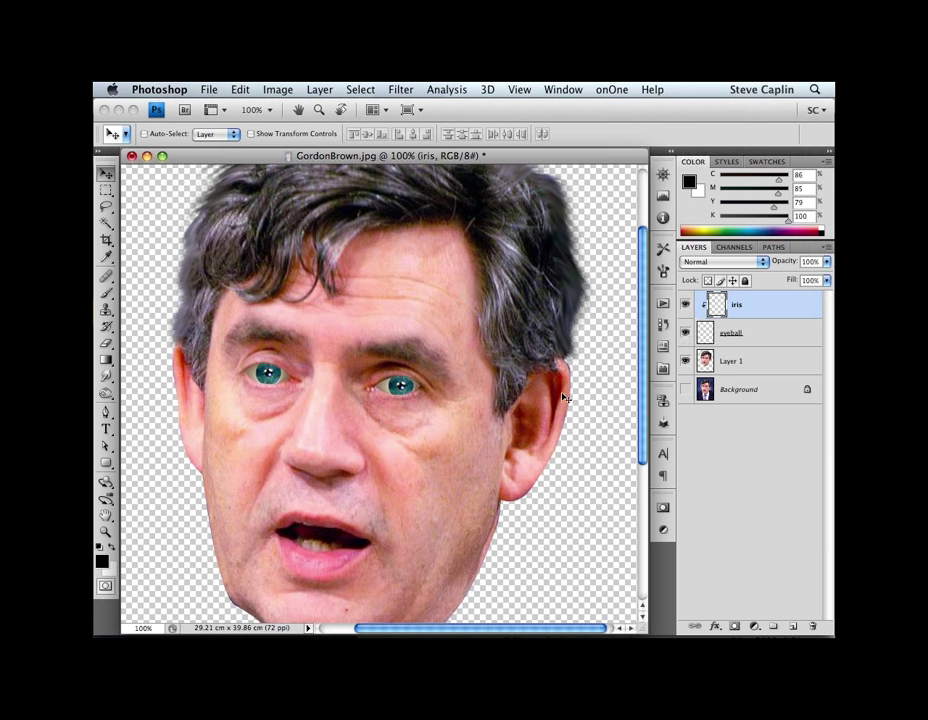
Step: Shift the irises' hue by +180 and lower Lightness slightly to make them brown
key(super+u)
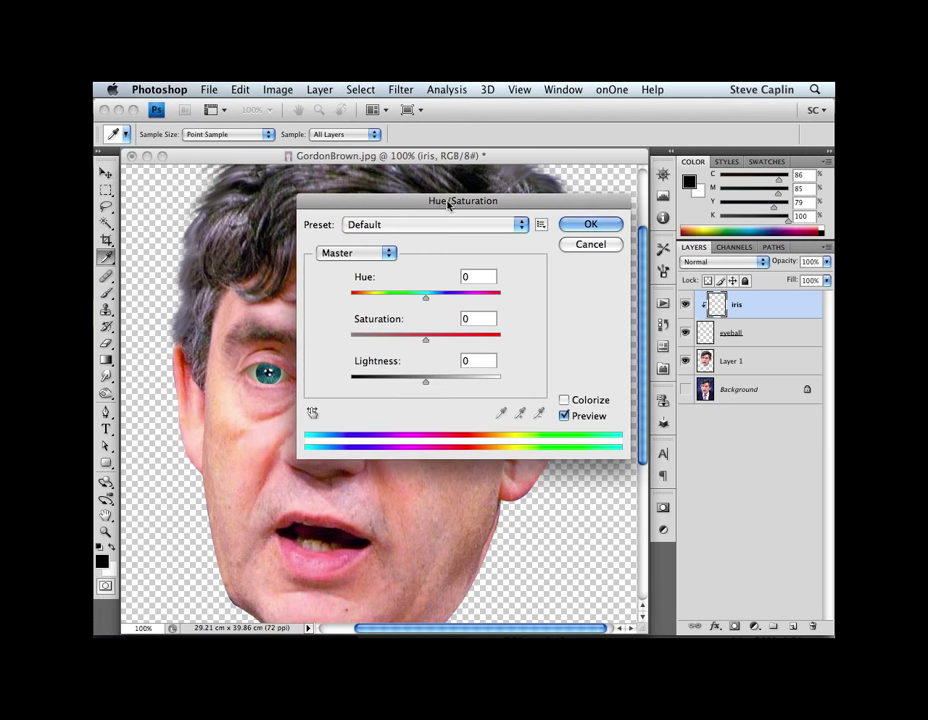
drag(441, 204, 574, 192)
drag(558, 286, 636, 290)
drag(559, 371, 546, 372)
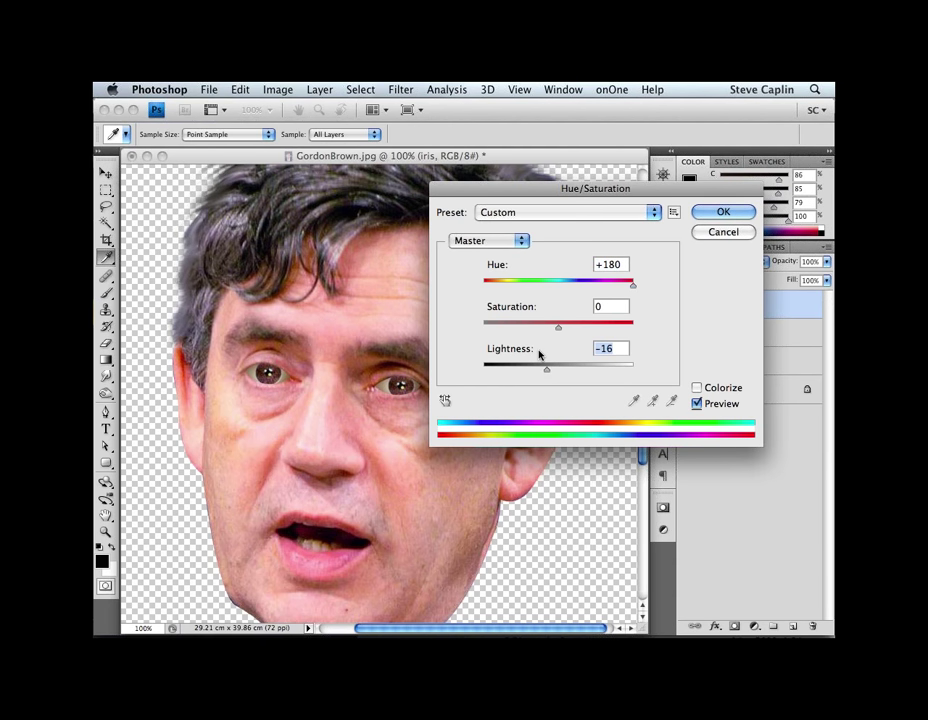
key(Return)
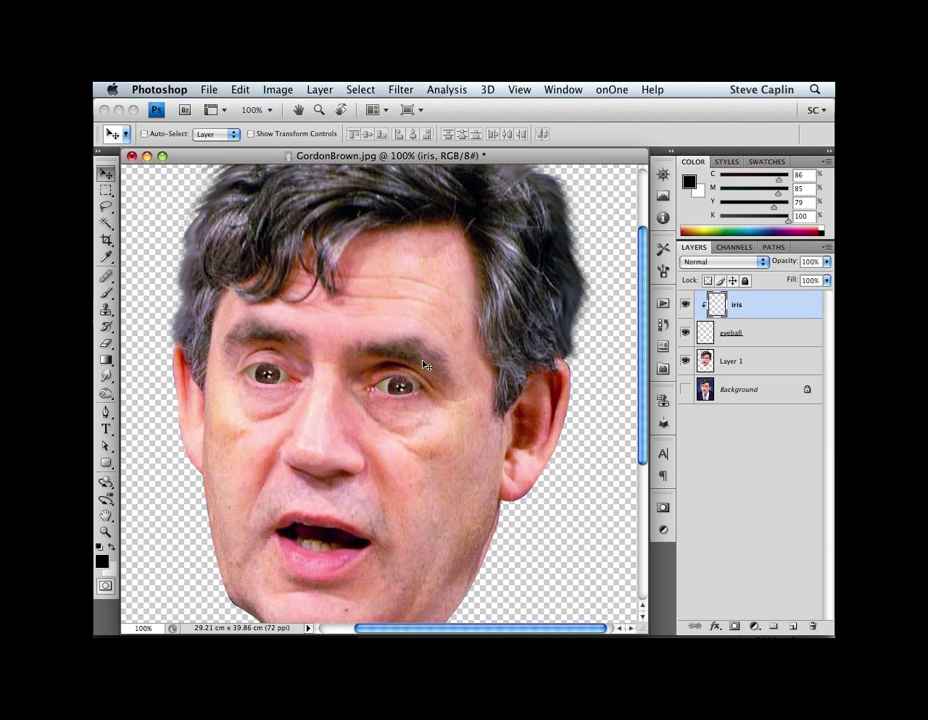
click(711, 263)
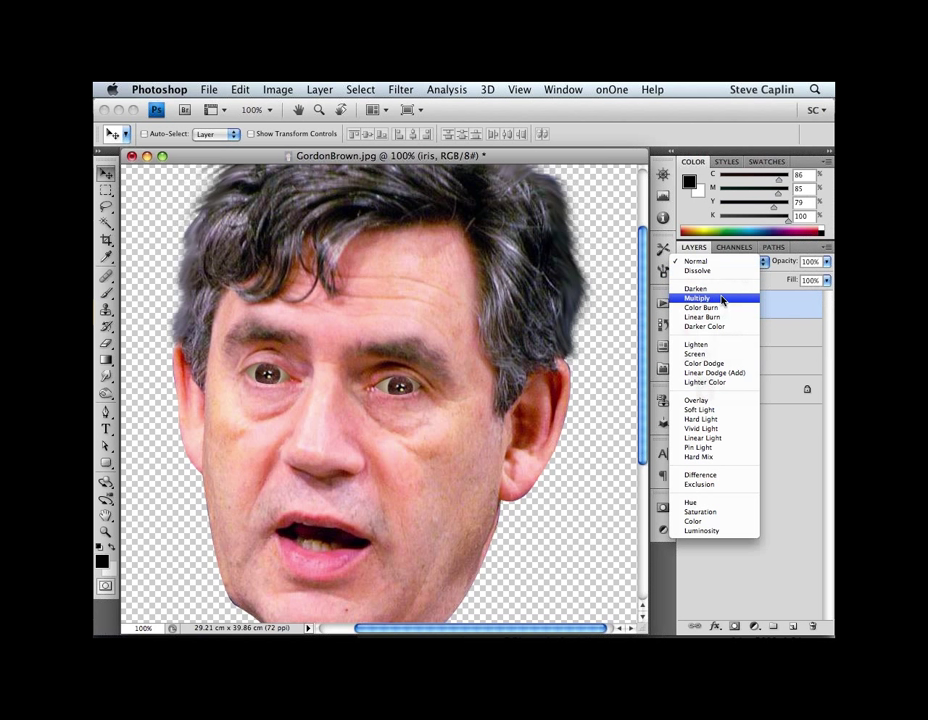
Step: Set the iris layer to Multiply and shift the irises slightly left
click(722, 299)
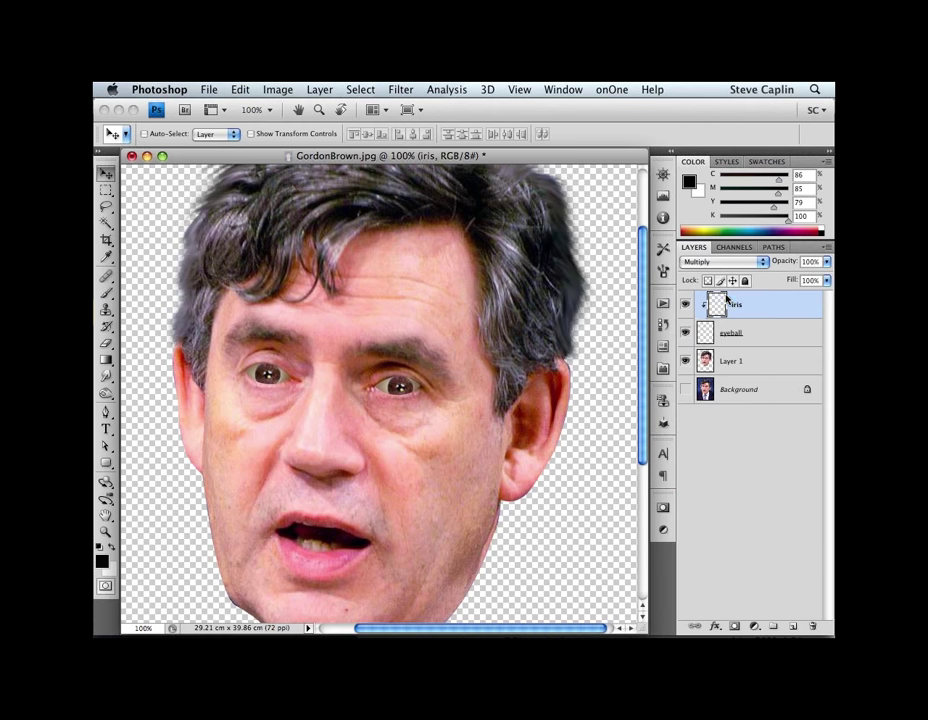
mouse_move(428, 420)
mouse_down()
mouse_move(420, 422)
mouse_move(438, 422)
mouse_move(430, 420)
mouse_up()
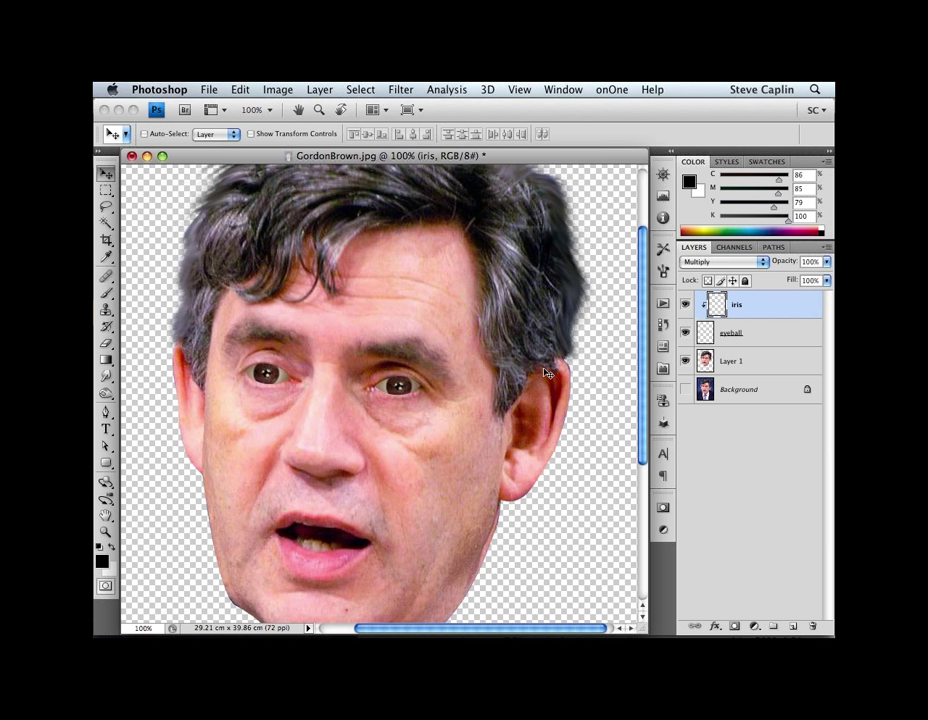
click(725, 262)
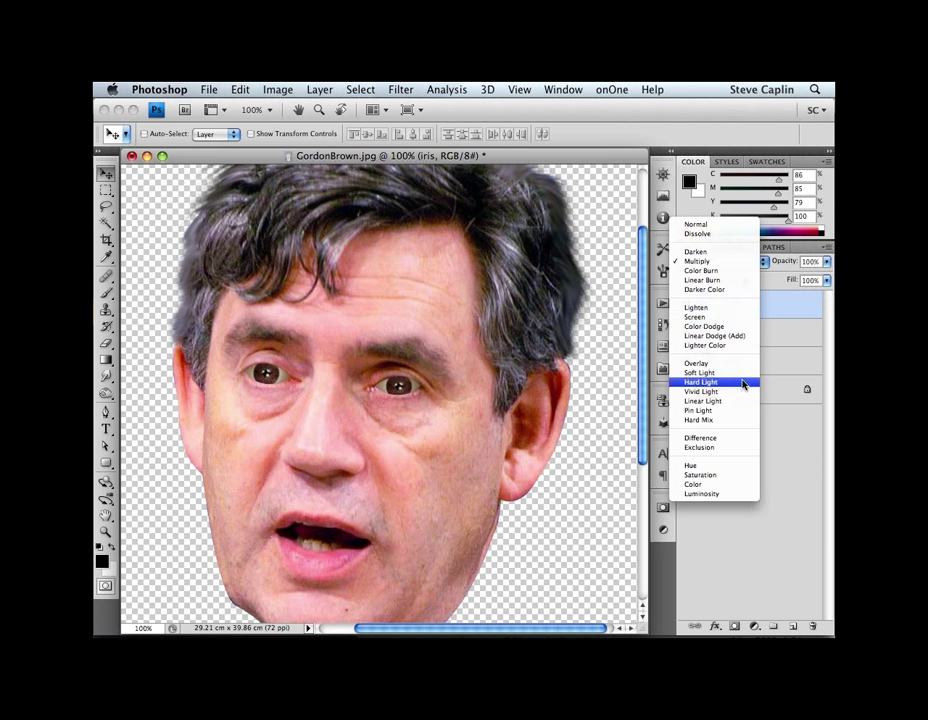
click(562, 430)
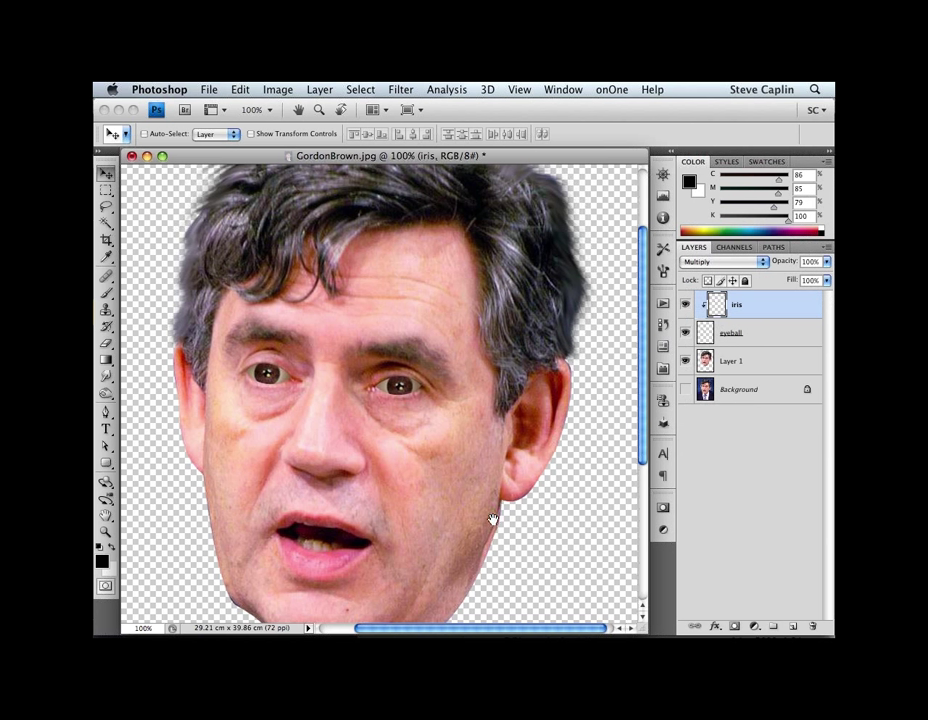
drag(493, 519, 499, 496)
drag(319, 442, 342, 387)
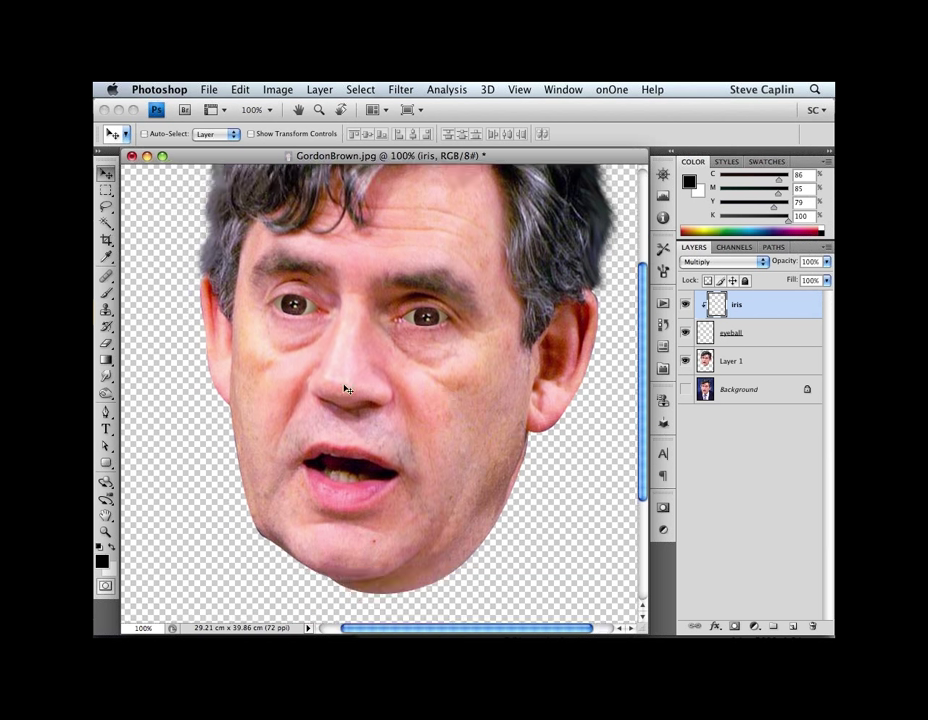
Step: Switch to the Brush tool and enlarge it, undoing the test stroke on the cheek
key(b)
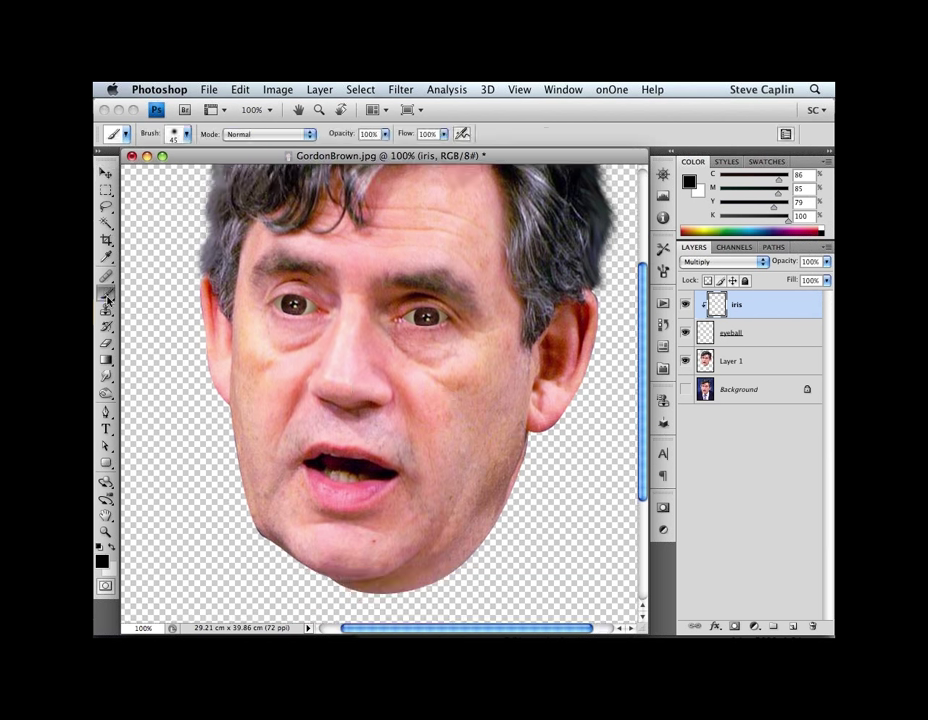
key(bracketright)
key(bracketright)
click(261, 426)
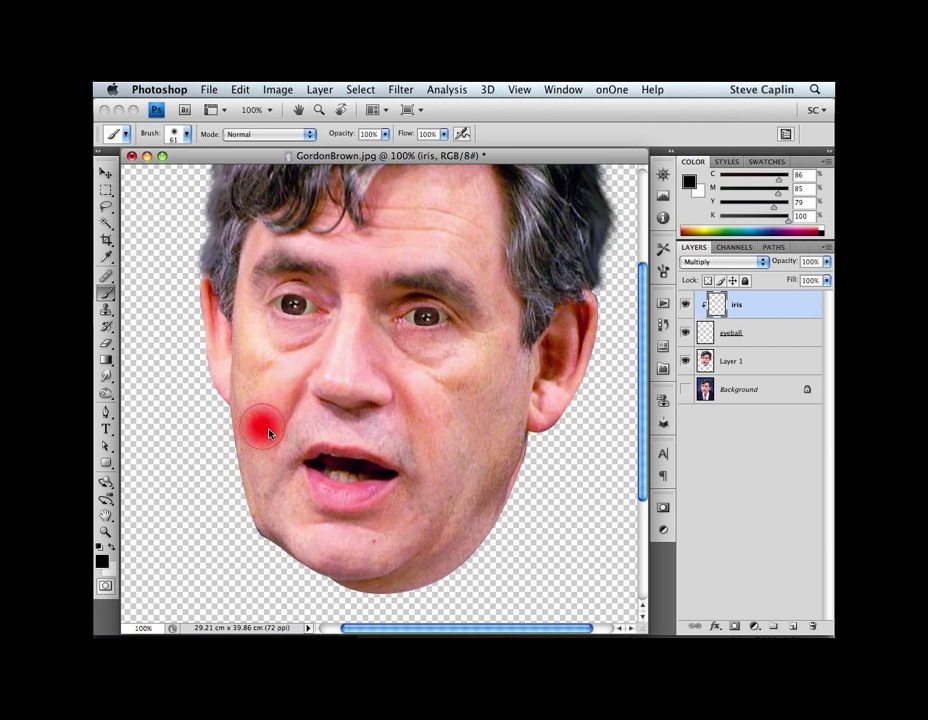
key(bracketright)
key(bracketright)
click(272, 435)
key(bracketright)
key(bracketleft)
key(bracketleft)
key(bracketleft)
key(bracketleft)
key(bracketleft)
key(bracketleft)
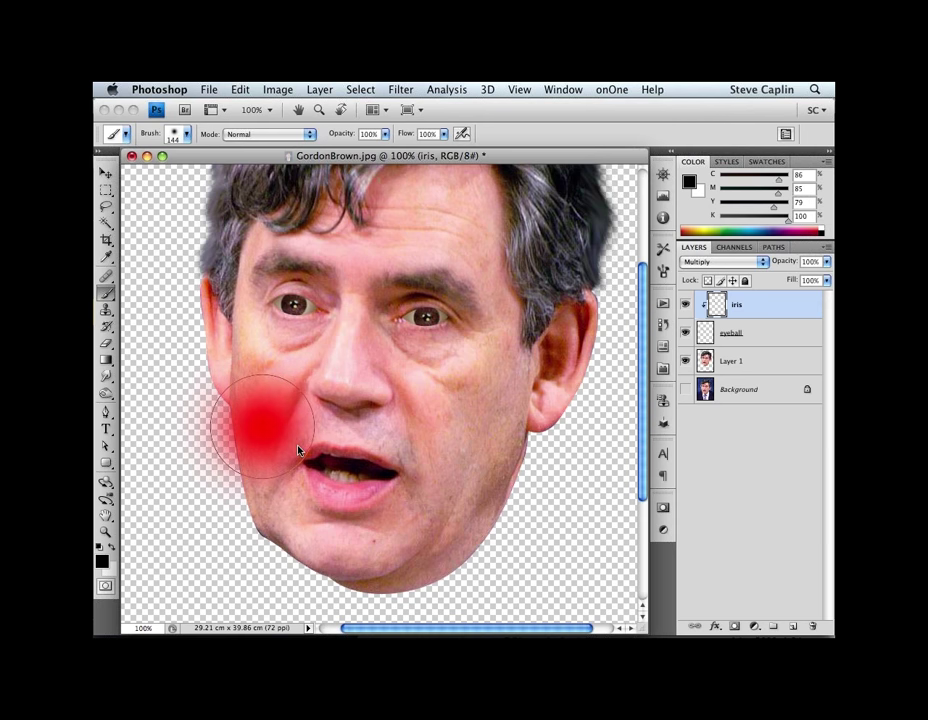
key(ctrl+z)
Step: Resize the brush to about 71 and choose a mid-grey swatch as foreground
mouse_move(260, 418)
mouse_down()
mouse_move(300, 420)
mouse_move(290, 420)
mouse_up()
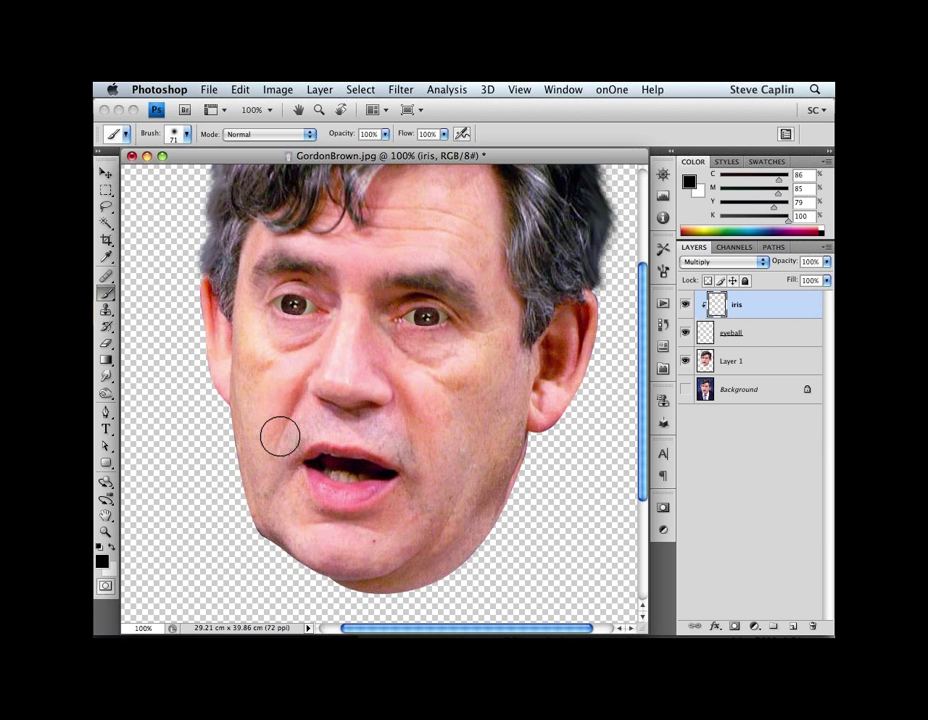
mouse_move(246, 403)
mouse_down()
mouse_move(322, 451)
mouse_move(246, 416)
mouse_up()
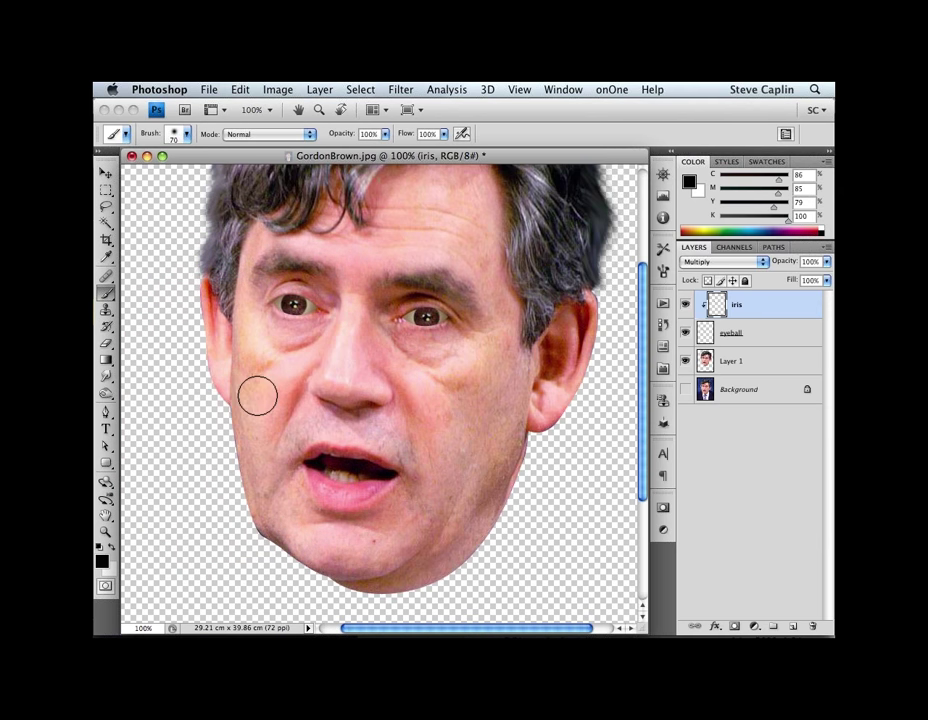
click(769, 163)
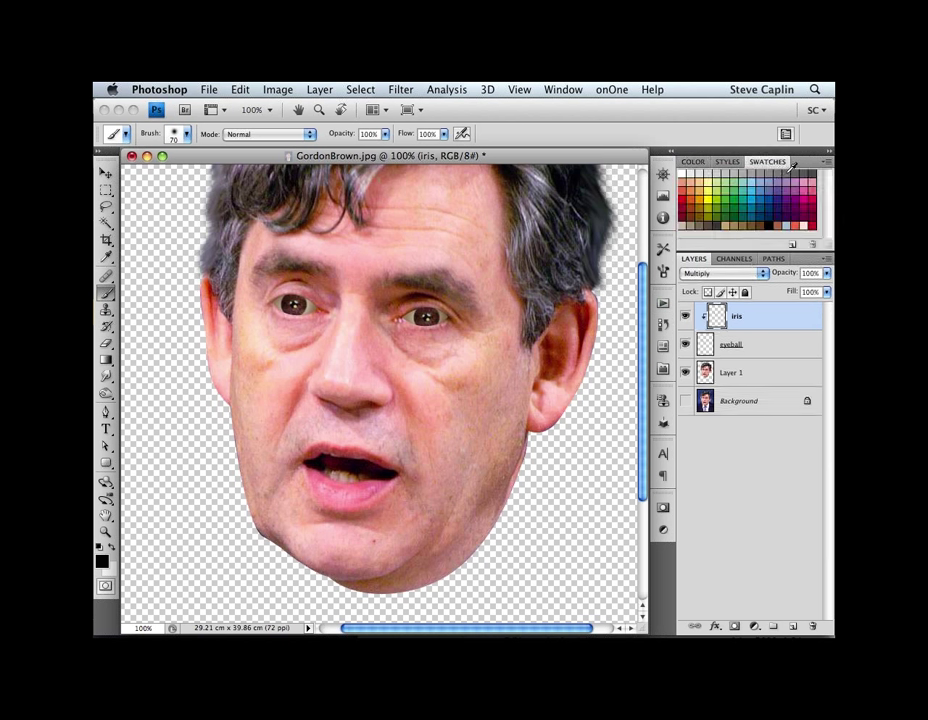
click(789, 173)
Step: Add a new layer named 'beard'
key(super+alt+g)
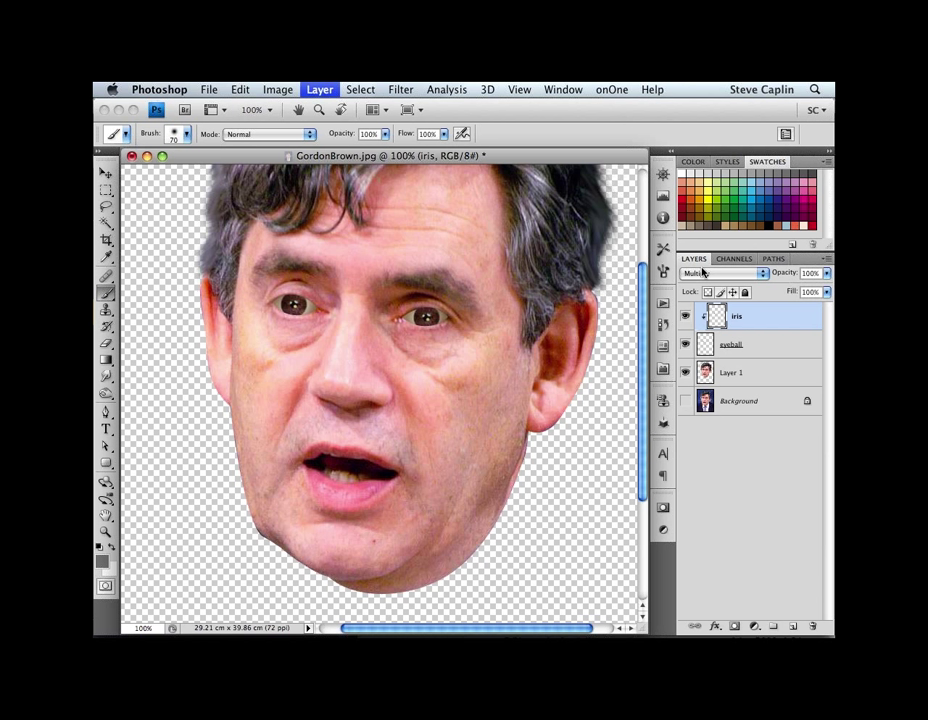
key(shift+super+n)
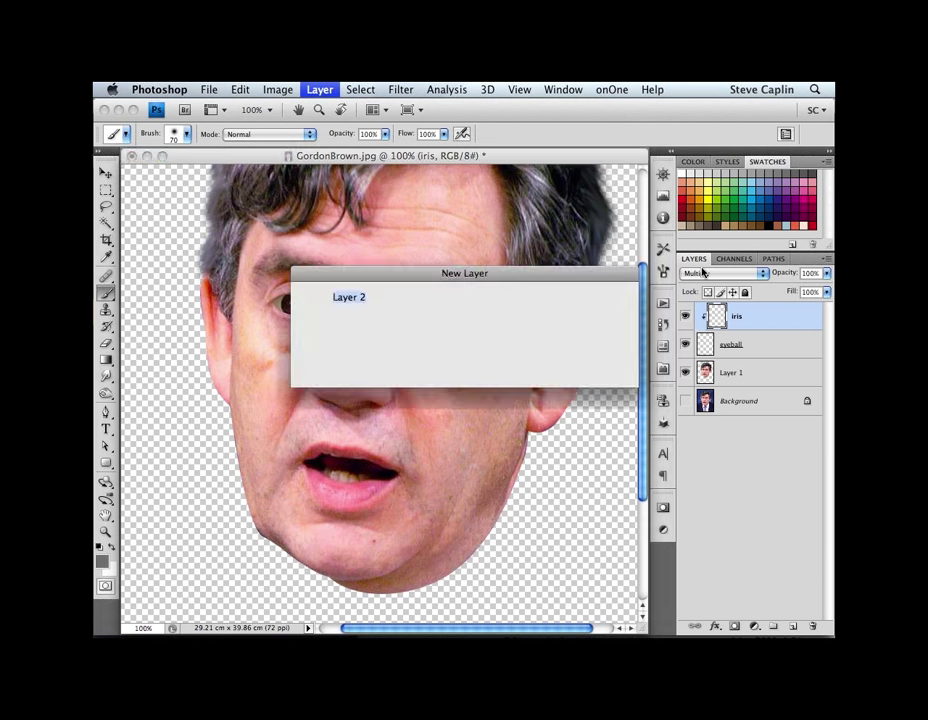
text(beard)
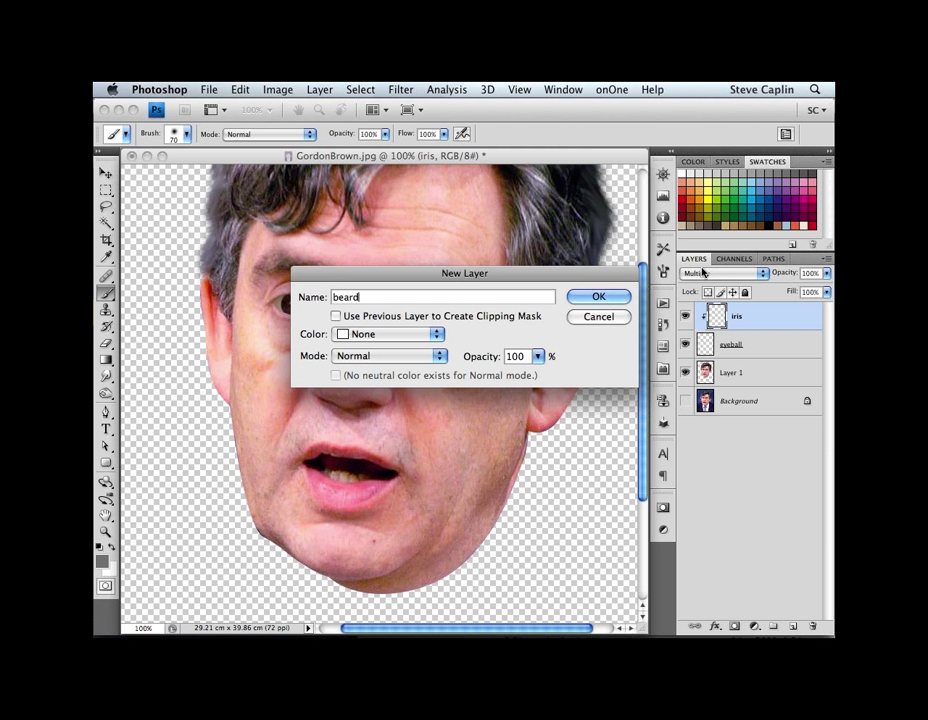
key(Return)
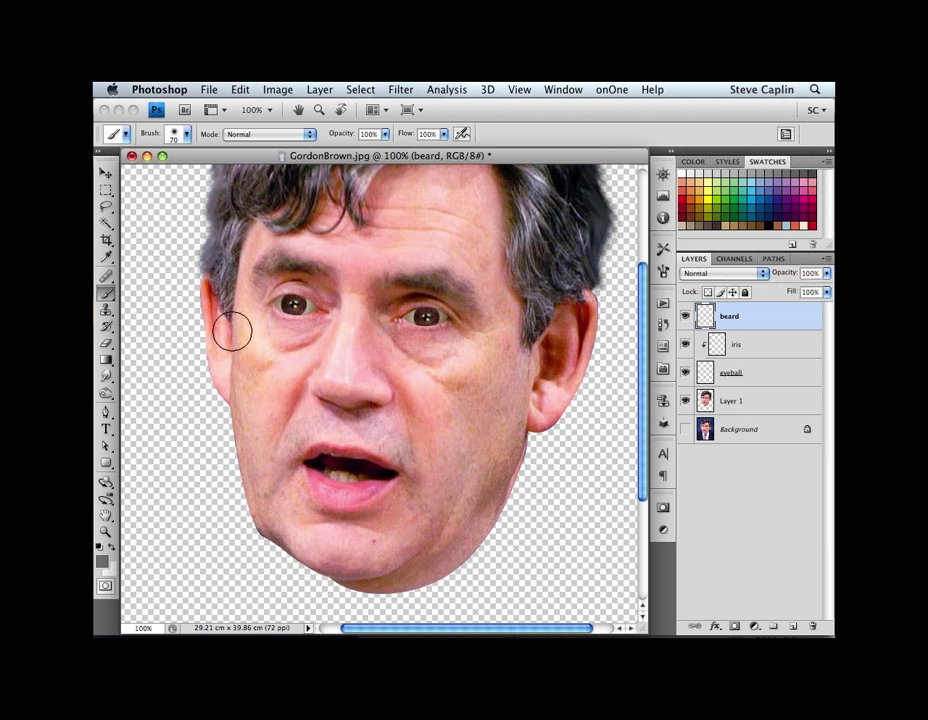
Step: Paint grey over the cheeks, jaw and chin, adjusting the brush between 40 and 50
mouse_move(232, 338)
mouse_down()
mouse_move(256, 483)
mouse_move(302, 543)
mouse_move(347, 553)
mouse_move(334, 557)
mouse_move(276, 528)
mouse_move(273, 502)
mouse_move(315, 538)
mouse_move(268, 492)
mouse_move(277, 441)
mouse_move(300, 443)
mouse_move(298, 429)
mouse_move(352, 427)
mouse_move(387, 437)
mouse_move(344, 548)
mouse_move(406, 533)
mouse_move(339, 563)
mouse_move(352, 566)
mouse_move(437, 505)
mouse_move(423, 530)
mouse_move(466, 482)
mouse_move(516, 378)
mouse_move(495, 439)
mouse_move(517, 384)
mouse_move(499, 432)
mouse_move(514, 422)
mouse_move(451, 536)
mouse_up()
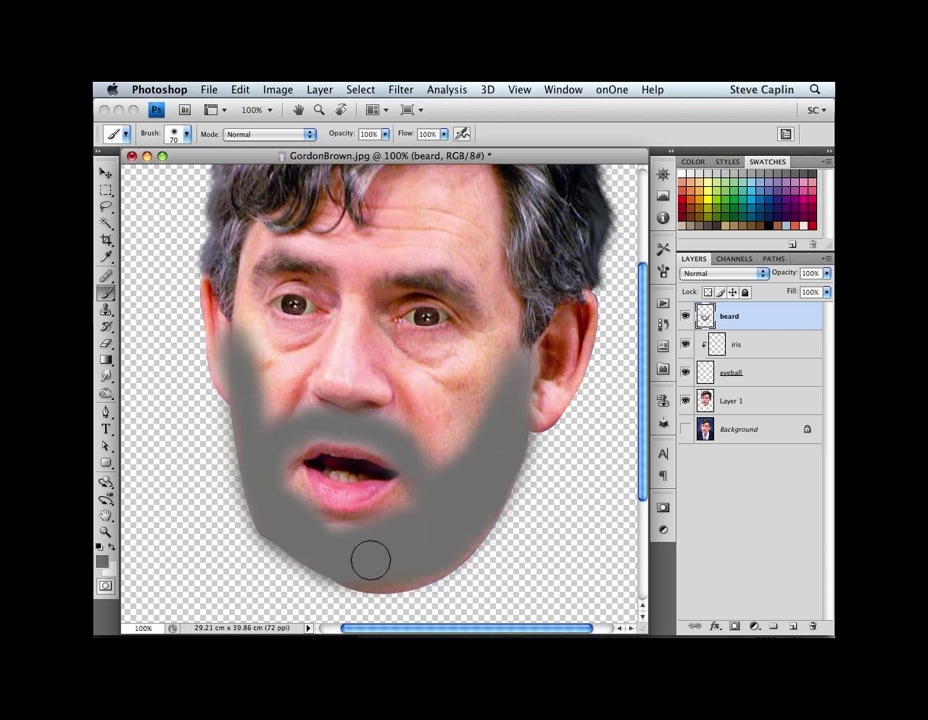
key(bracketleft)
key(bracketleft)
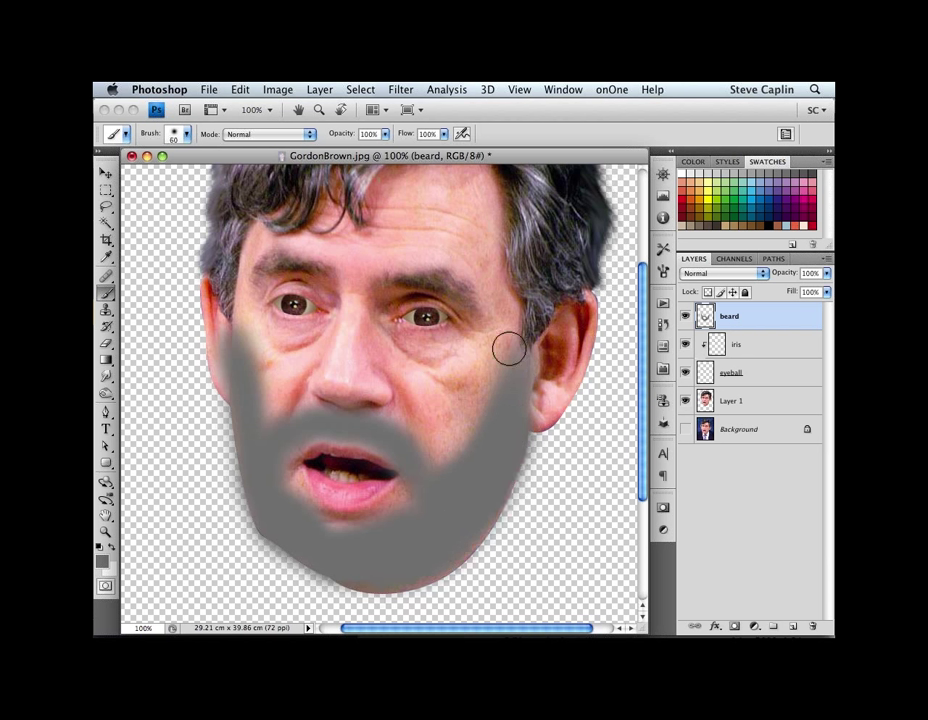
key(bracketleft)
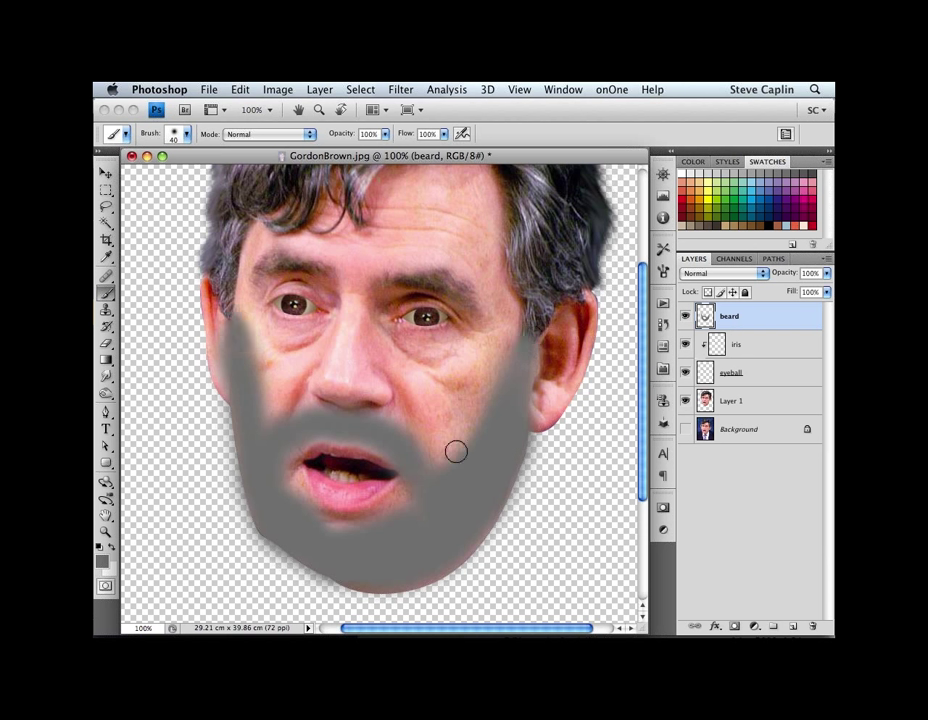
key(bracketright)
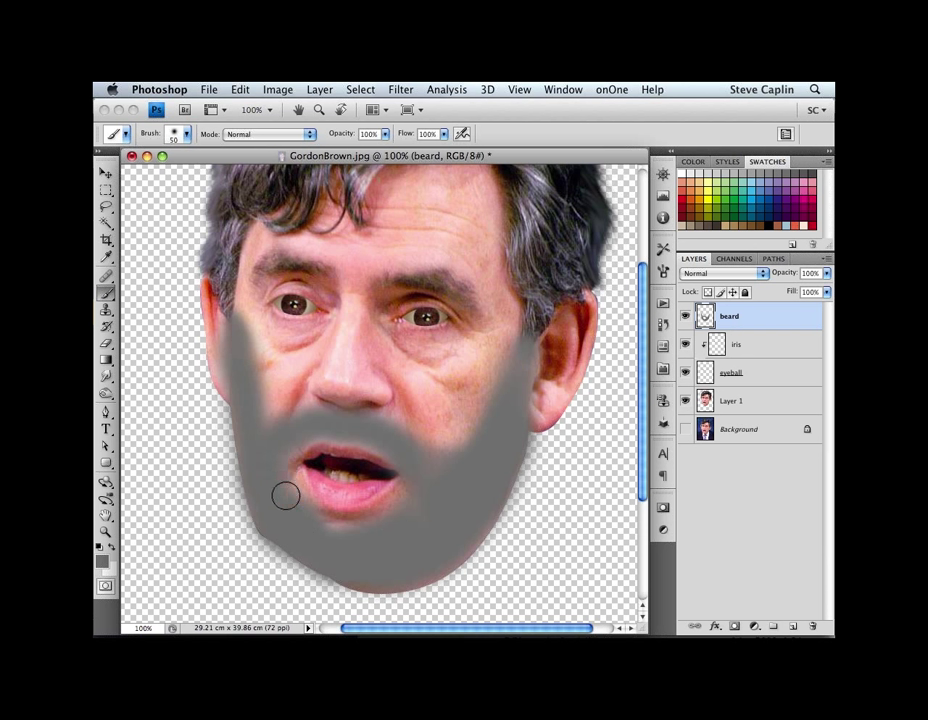
click(399, 89)
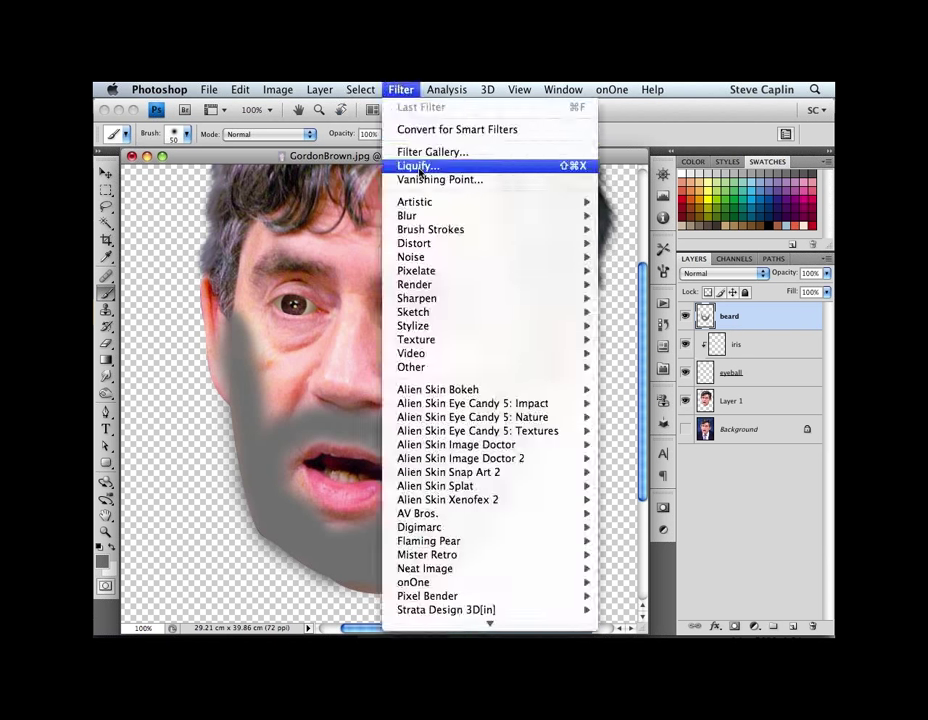
mouse_move(450, 257)
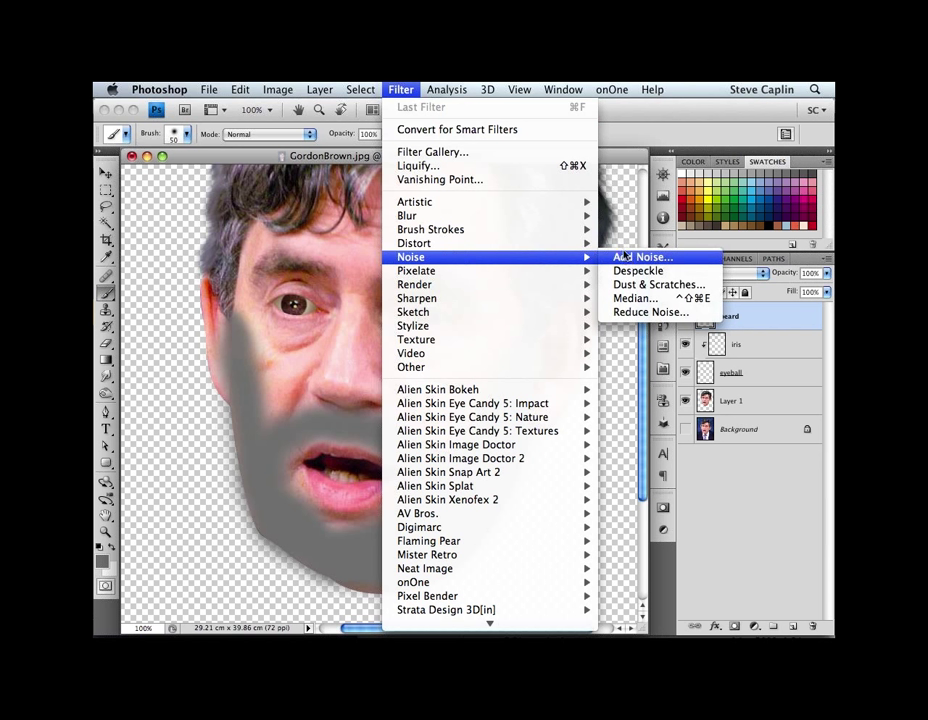
Step: Apply Add Noise to the beard at 20%, Gaussian, with Monochromatic on
click(624, 256)
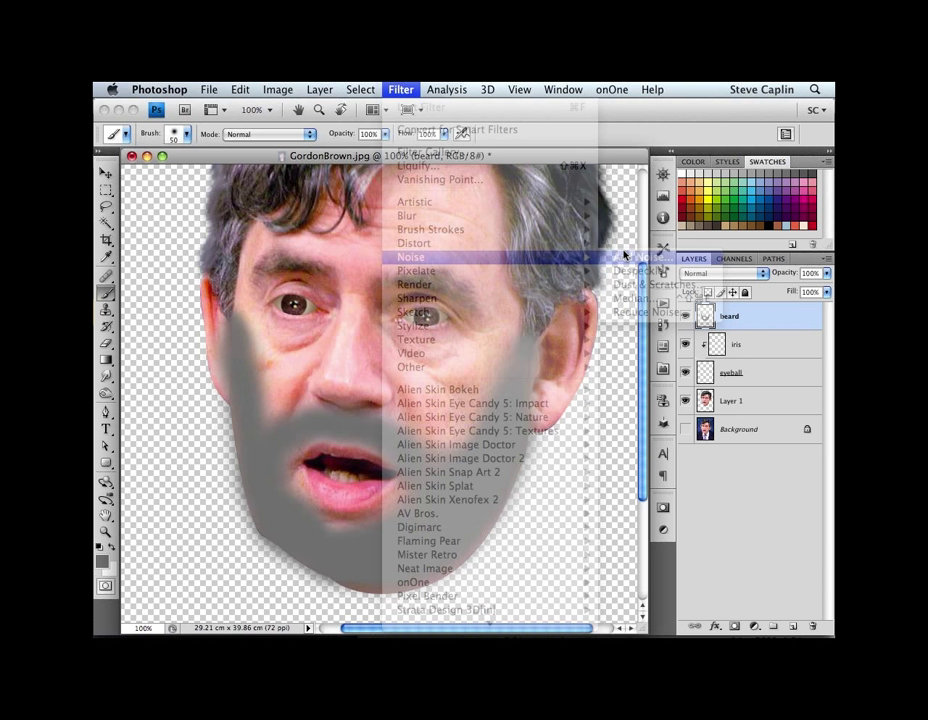
drag(709, 292, 513, 237)
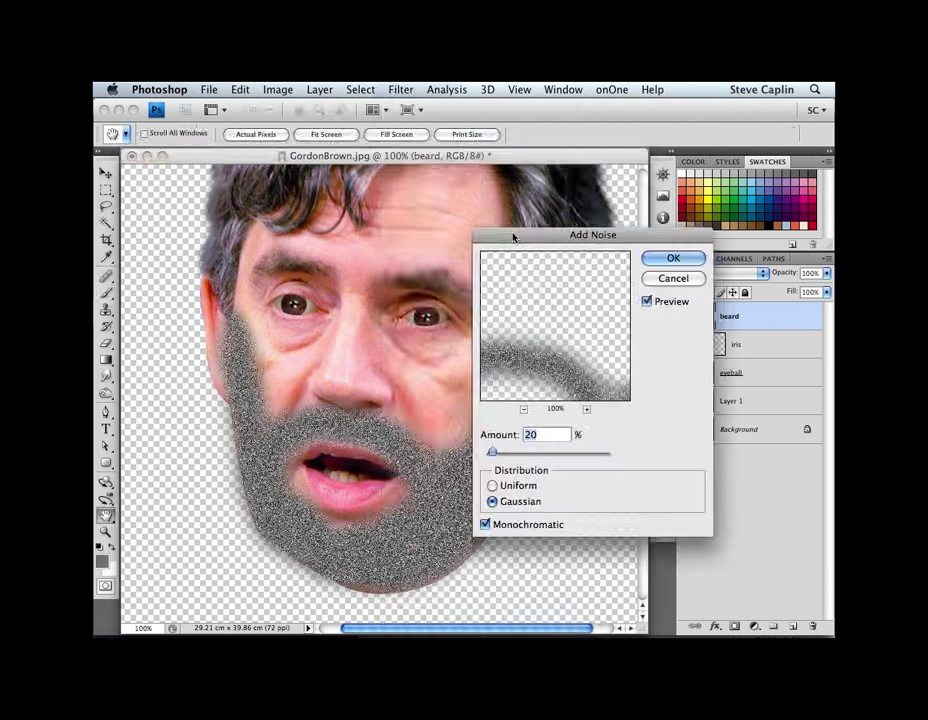
drag(513, 237, 433, 171)
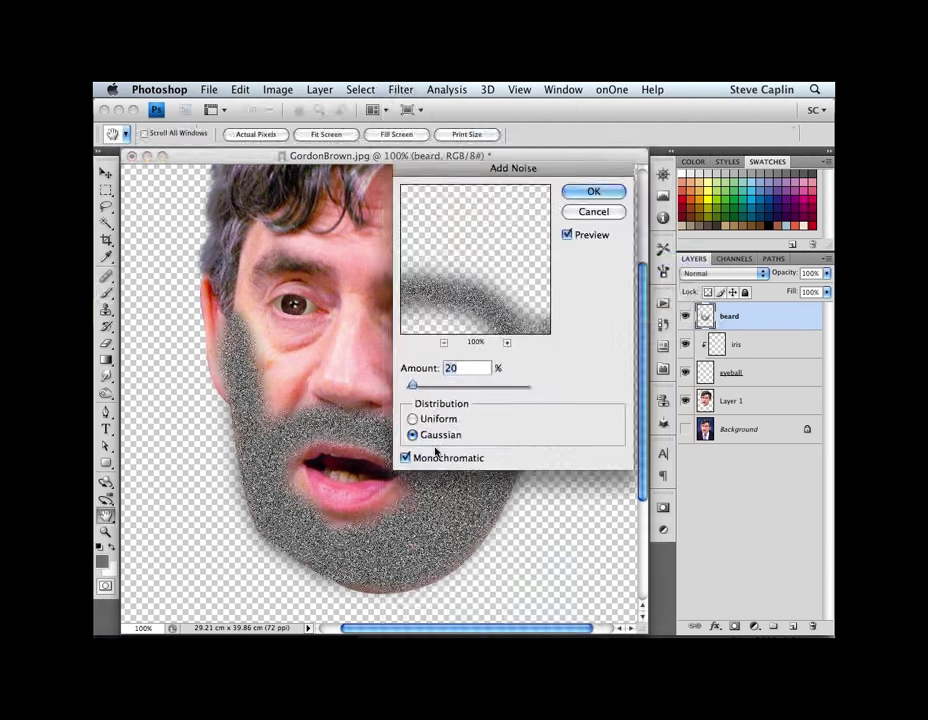
click(408, 459)
click(406, 459)
click(590, 194)
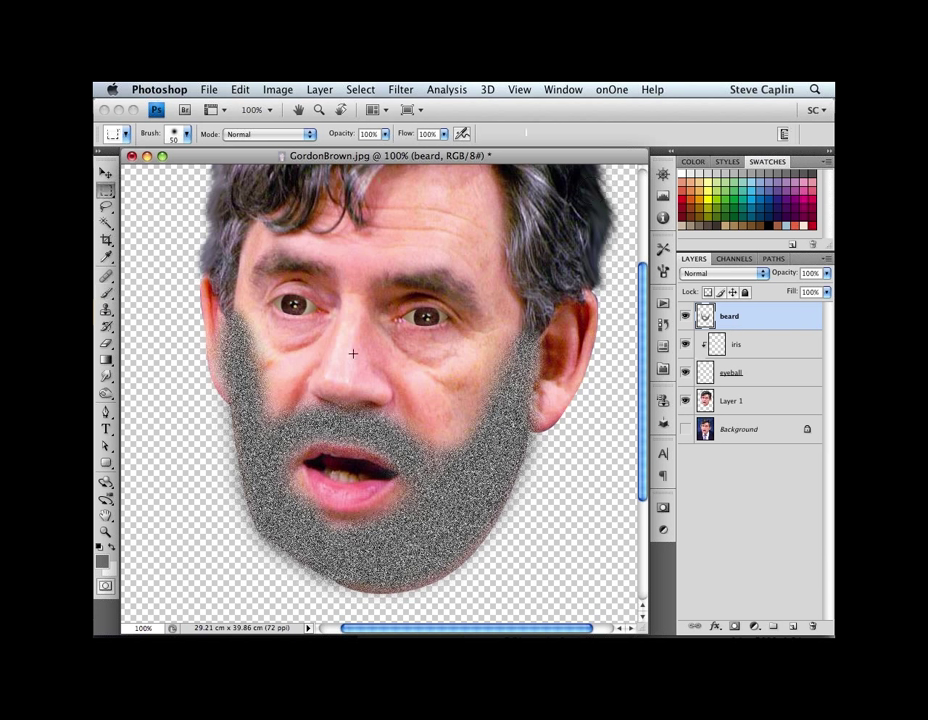
Step: Draw a rectangular marquee around the whole head and beard
key(m)
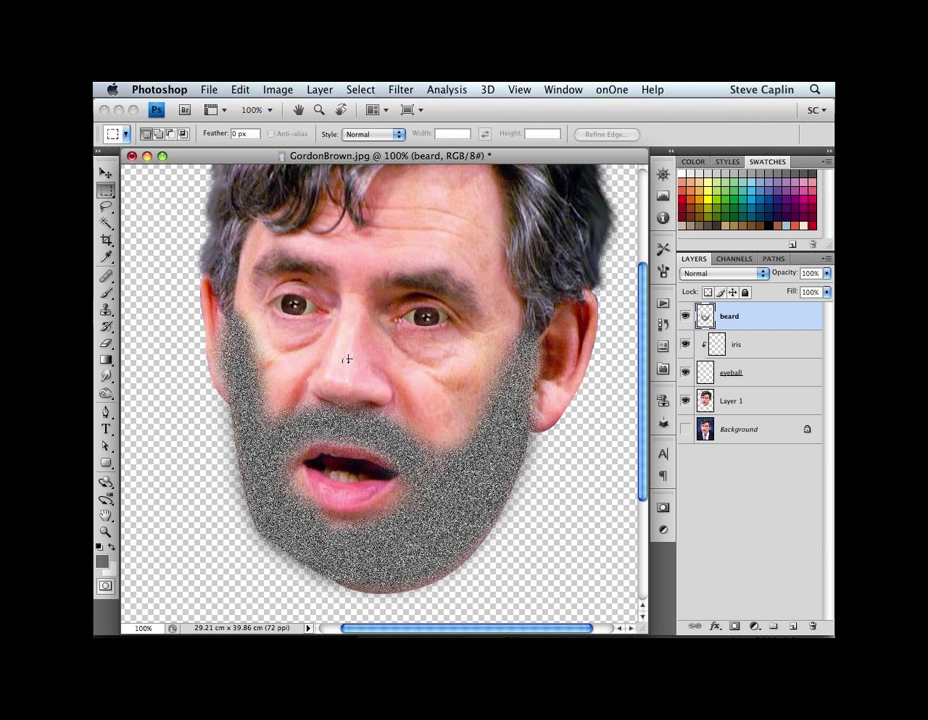
drag(340, 369, 553, 168)
drag(553, 168, 567, 172)
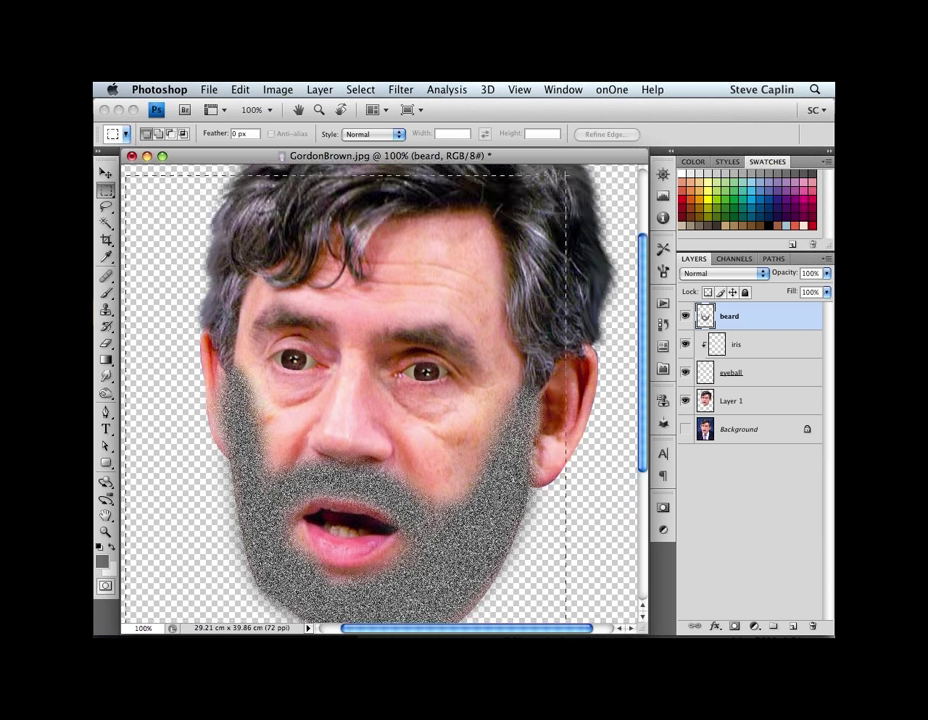
drag(567, 172, 567, 166)
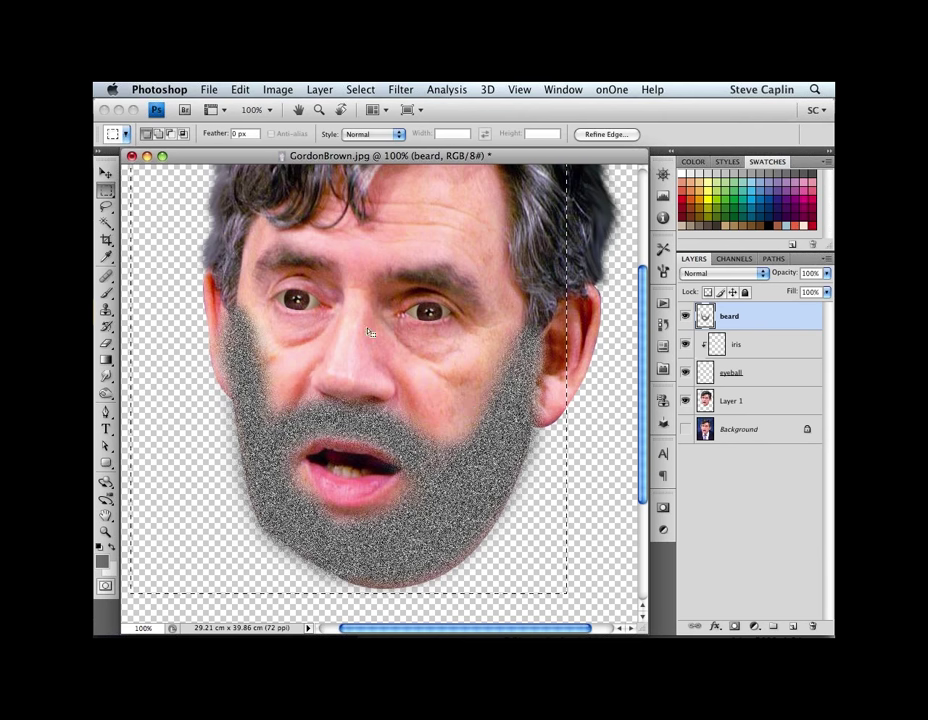
Step: Apply a Radial Blur to the beard: Zoom method, amount 5, Best quality
click(399, 92)
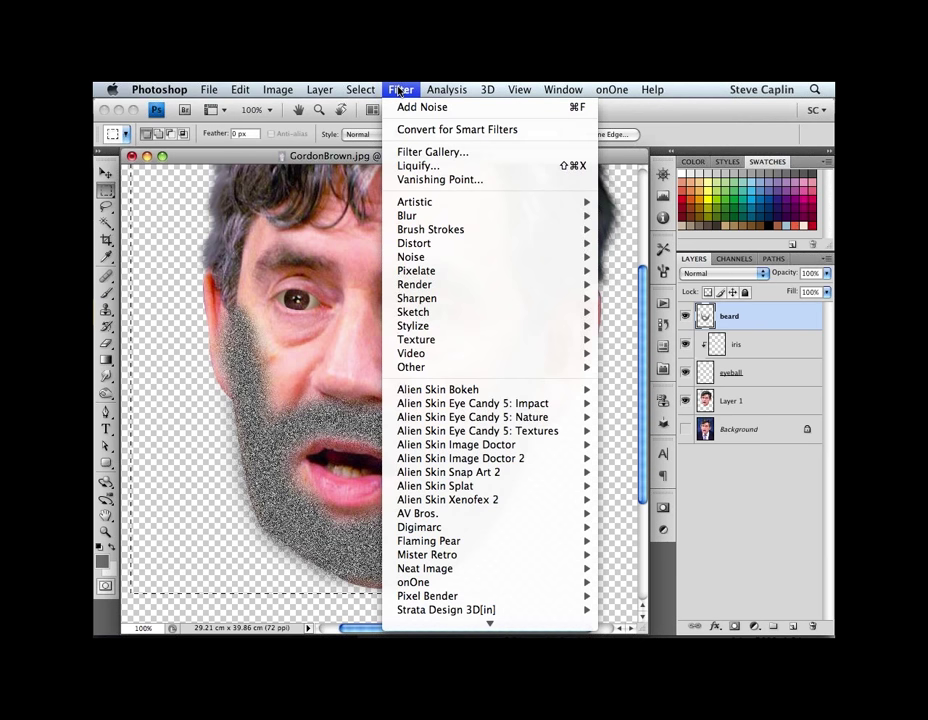
mouse_move(500, 216)
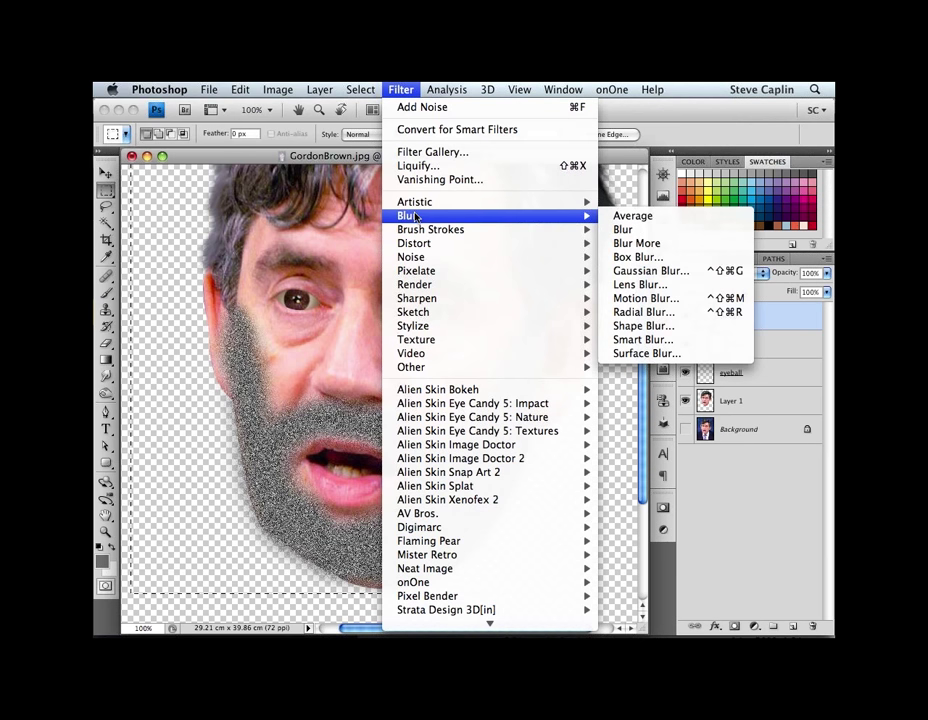
click(640, 314)
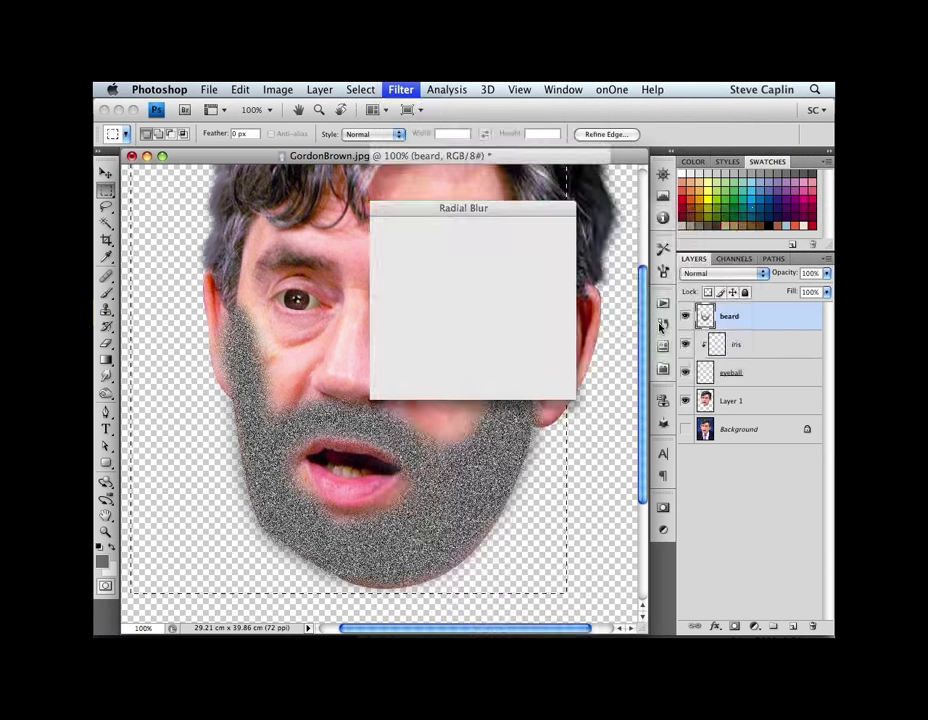
click(378, 297)
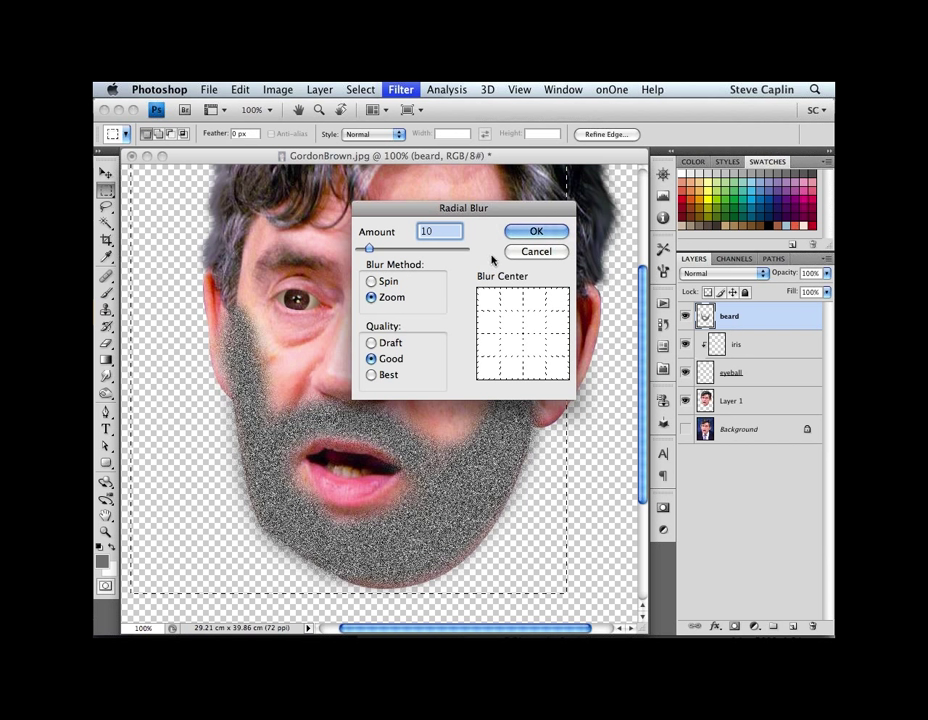
text(5)
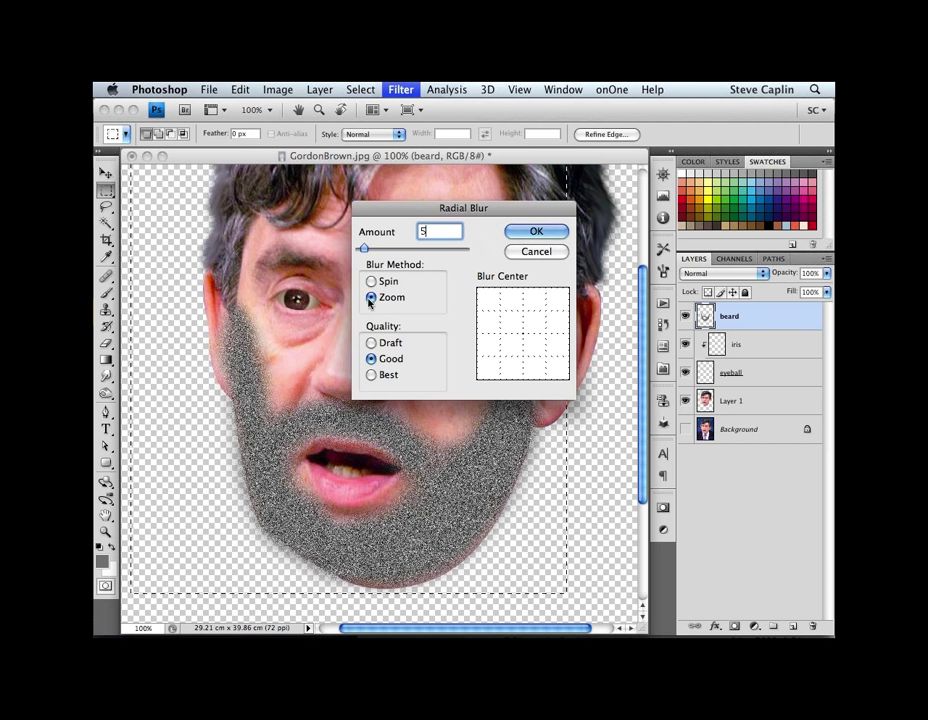
click(371, 375)
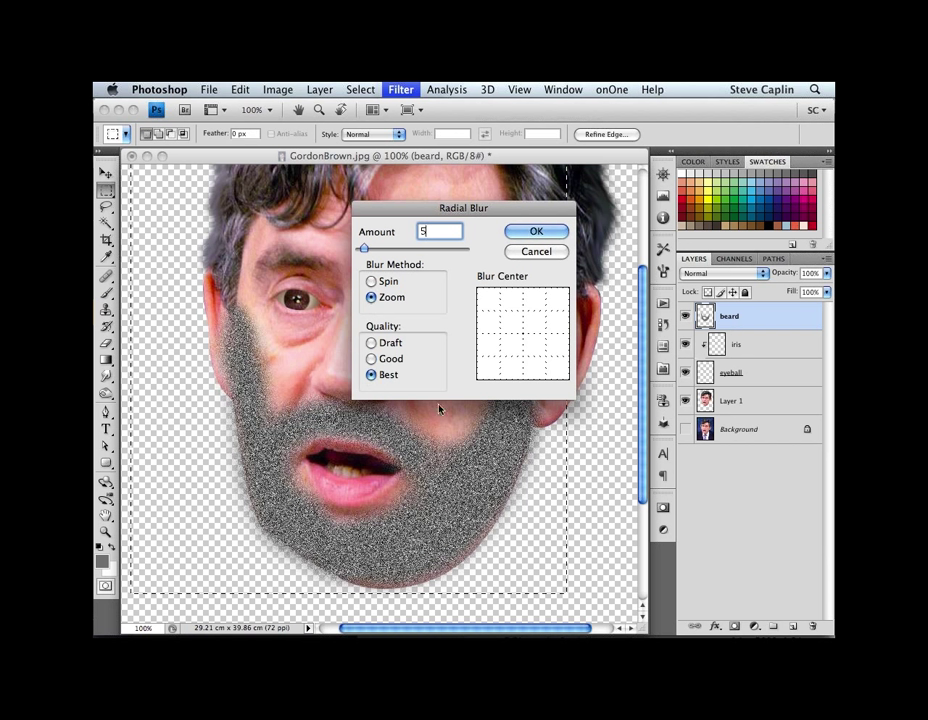
click(537, 233)
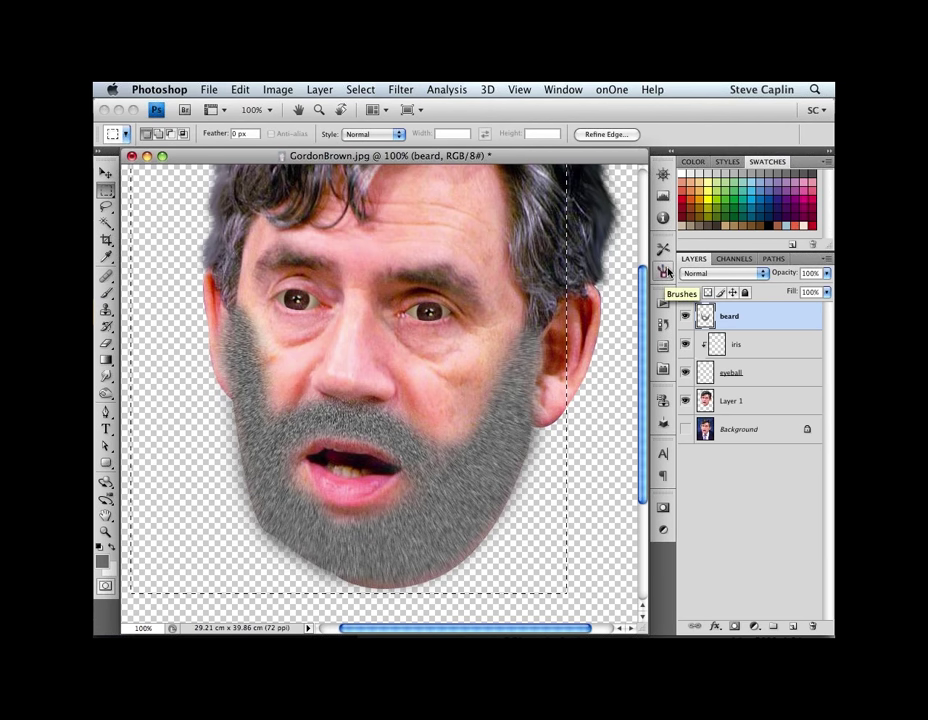
Step: Deselect, then set the beard layer's blend mode to Hard Light
key(super+d)
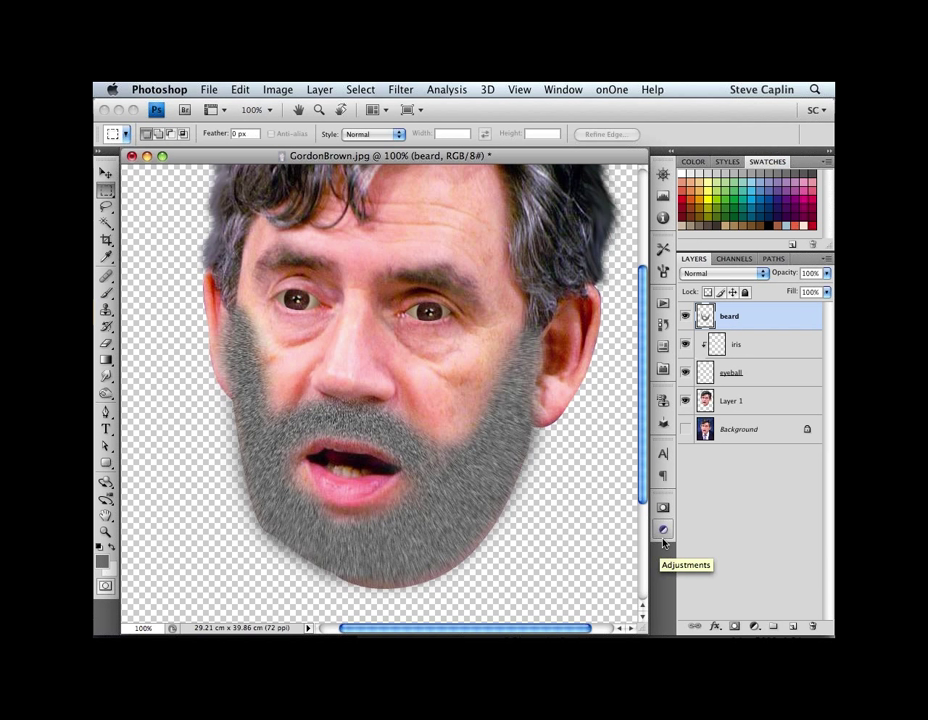
key(v)
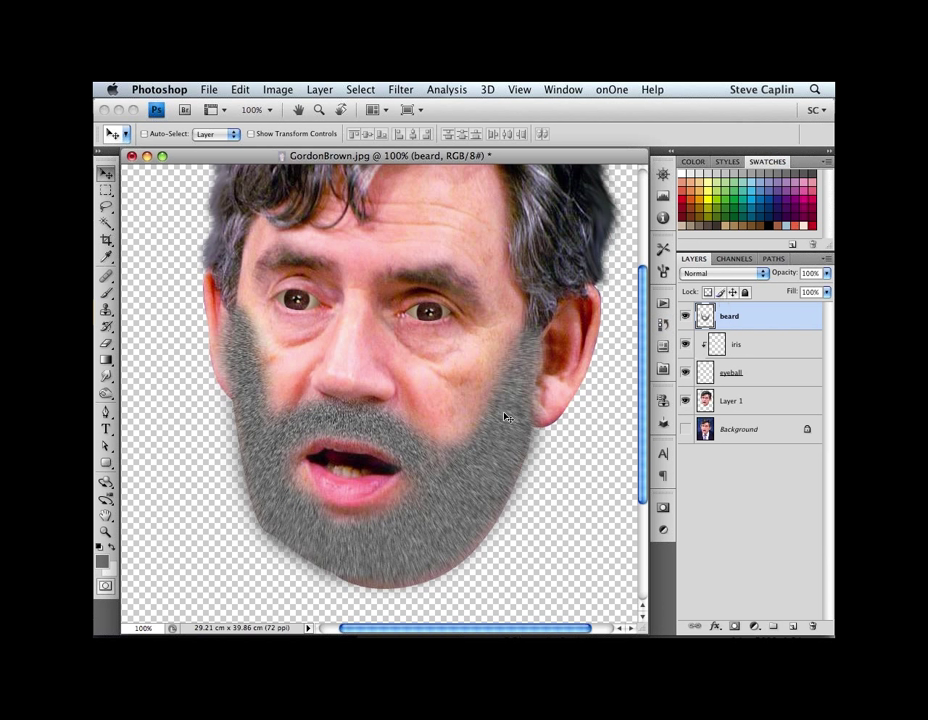
click(716, 276)
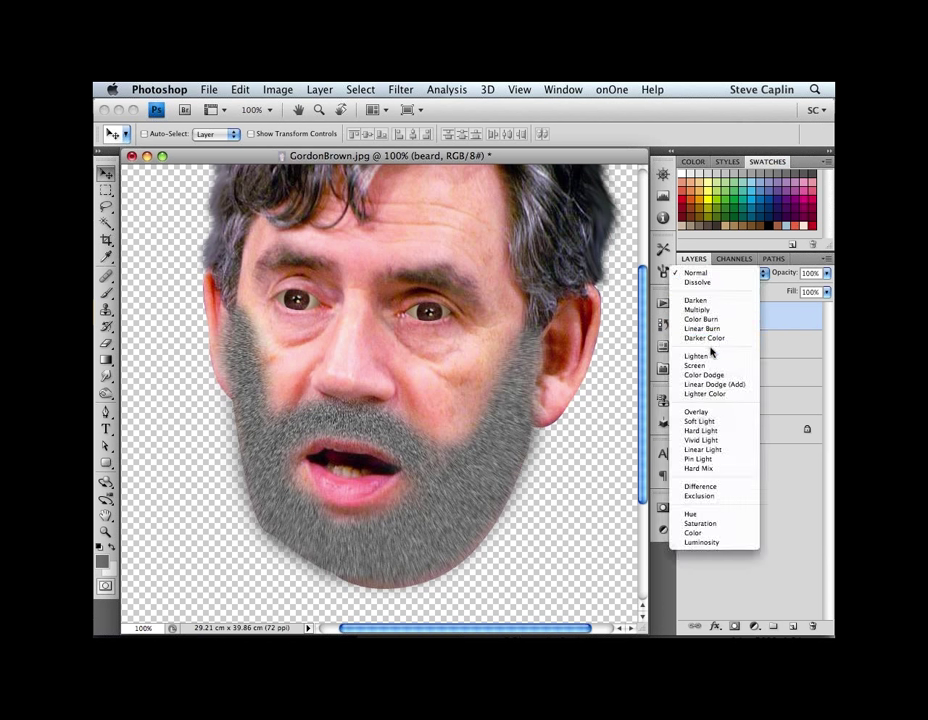
click(737, 431)
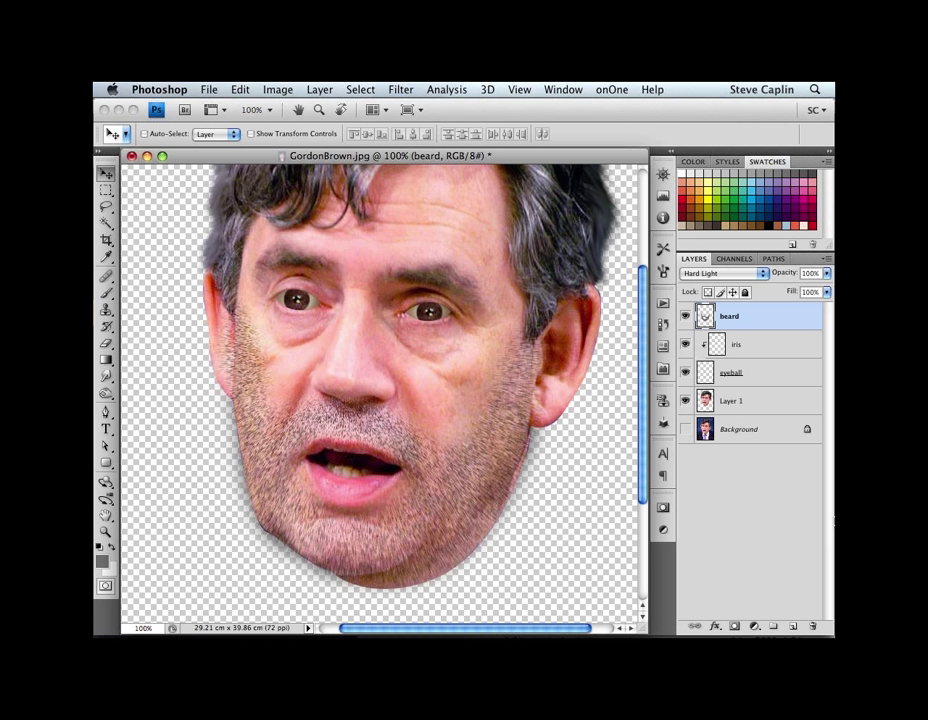
key(o)
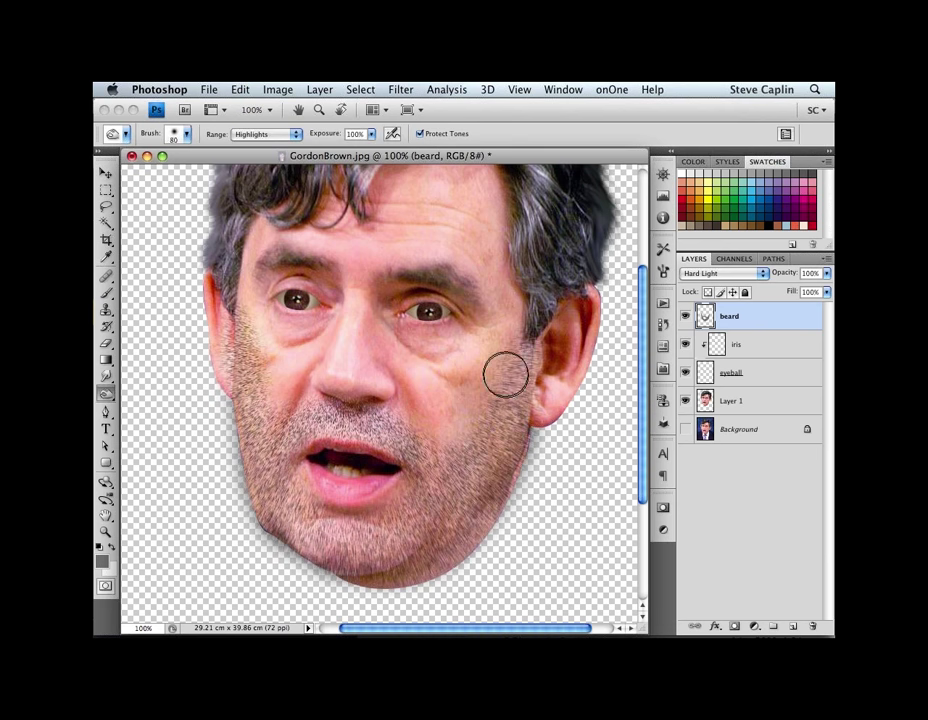
Step: Use a 90 px Dodge brush on Highlights to lighten the stubble on the jaw, chin and both cheeks
key(bracketright)
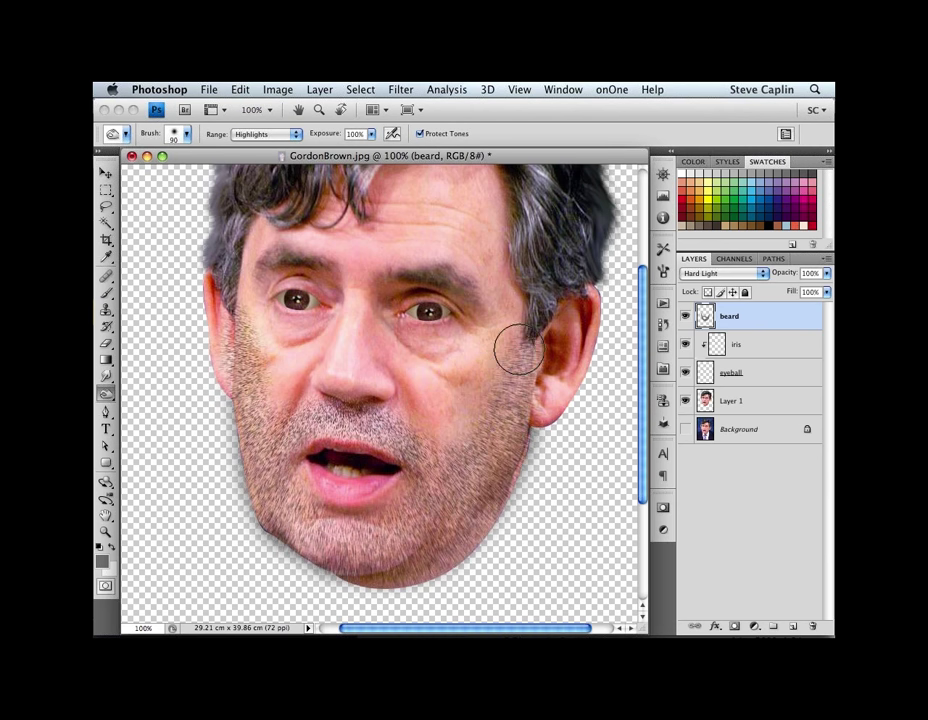
mouse_move(524, 386)
mouse_down()
mouse_move(511, 445)
mouse_move(466, 533)
mouse_move(360, 556)
mouse_move(262, 479)
mouse_move(333, 547)
mouse_move(249, 439)
mouse_move(241, 371)
mouse_move(274, 519)
mouse_move(370, 395)
mouse_up()
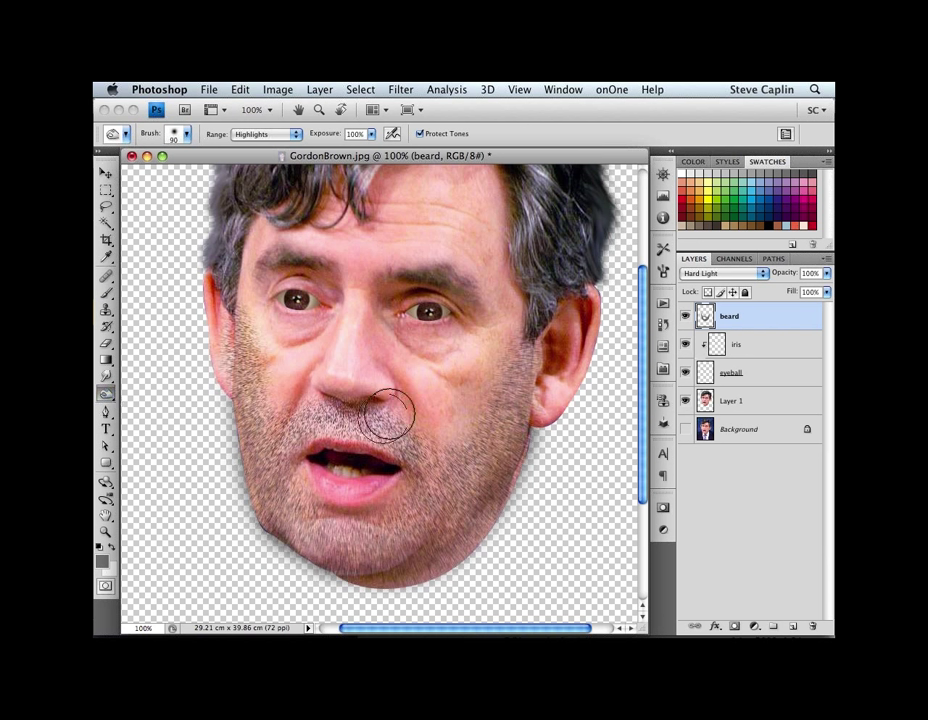
mouse_move(427, 457)
mouse_down()
mouse_move(489, 381)
mouse_move(494, 421)
mouse_move(466, 465)
mouse_move(393, 533)
mouse_move(312, 524)
mouse_move(325, 425)
mouse_move(378, 423)
mouse_move(412, 440)
mouse_move(282, 389)
mouse_move(245, 336)
mouse_move(255, 433)
mouse_up()
mouse_move(507, 383)
mouse_down()
mouse_move(517, 366)
mouse_move(503, 489)
mouse_move(410, 548)
mouse_move(356, 548)
mouse_up()
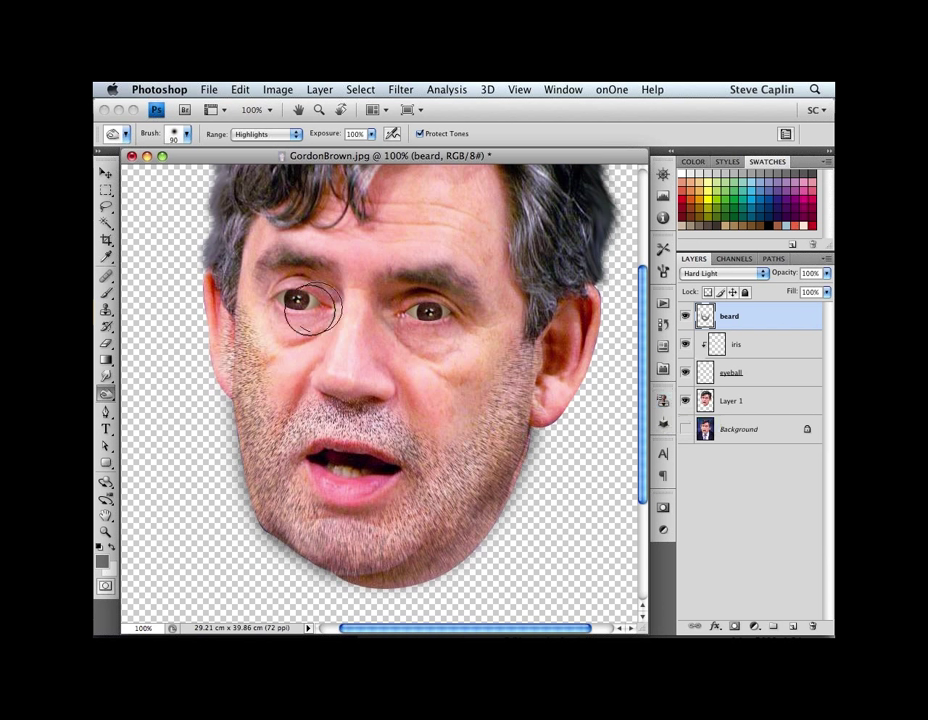
key(e)
right_click(201, 393)
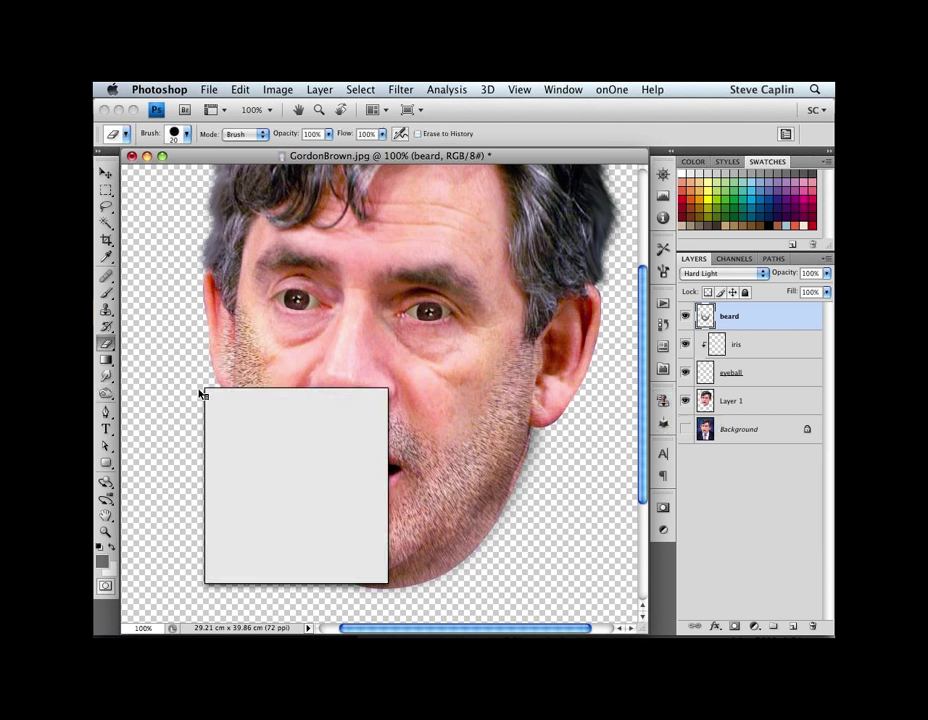
Step: Erase a little stray stubble along the left jaw with a 40 px eraser
drag(222, 414, 234, 414)
key(Return)
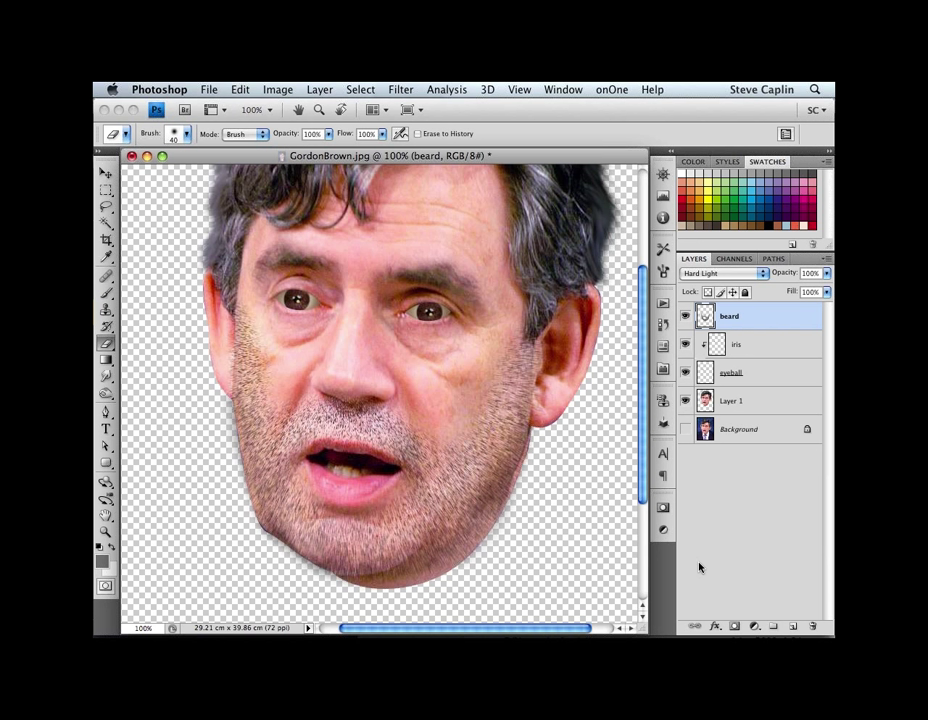
drag(530, 433, 499, 446)
Step: Pan up to bring the hair at the top of the head into view
key(v)
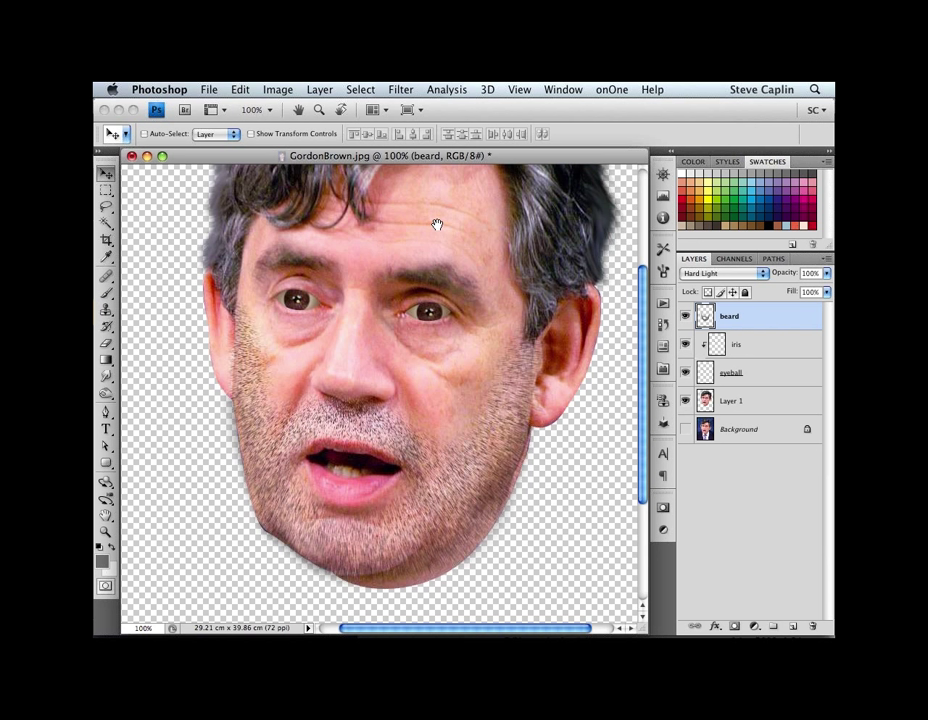
drag(437, 224, 418, 361)
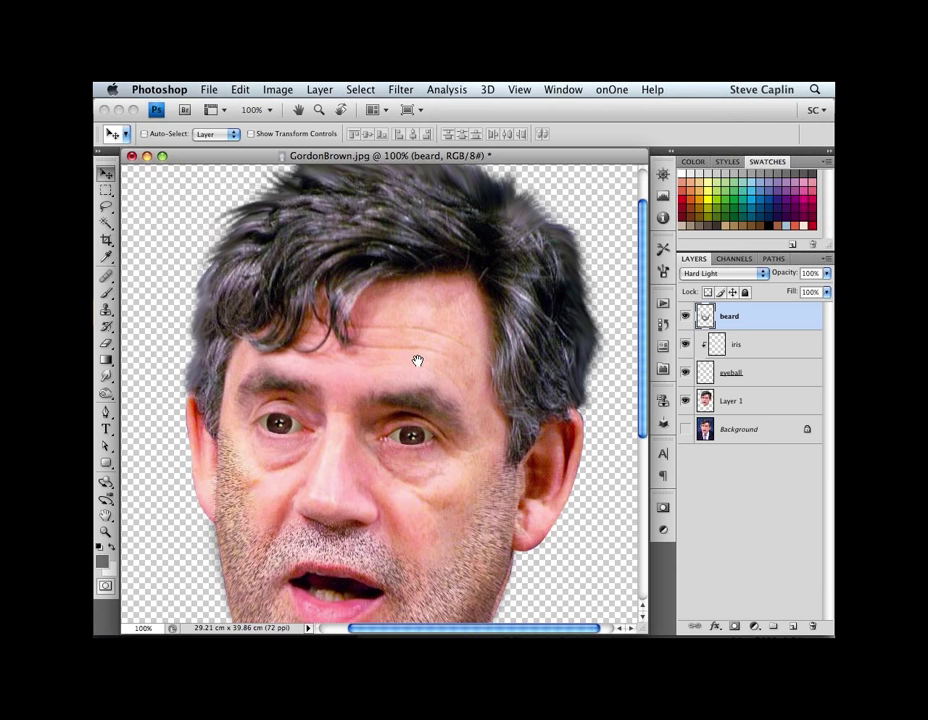
drag(418, 361, 435, 397)
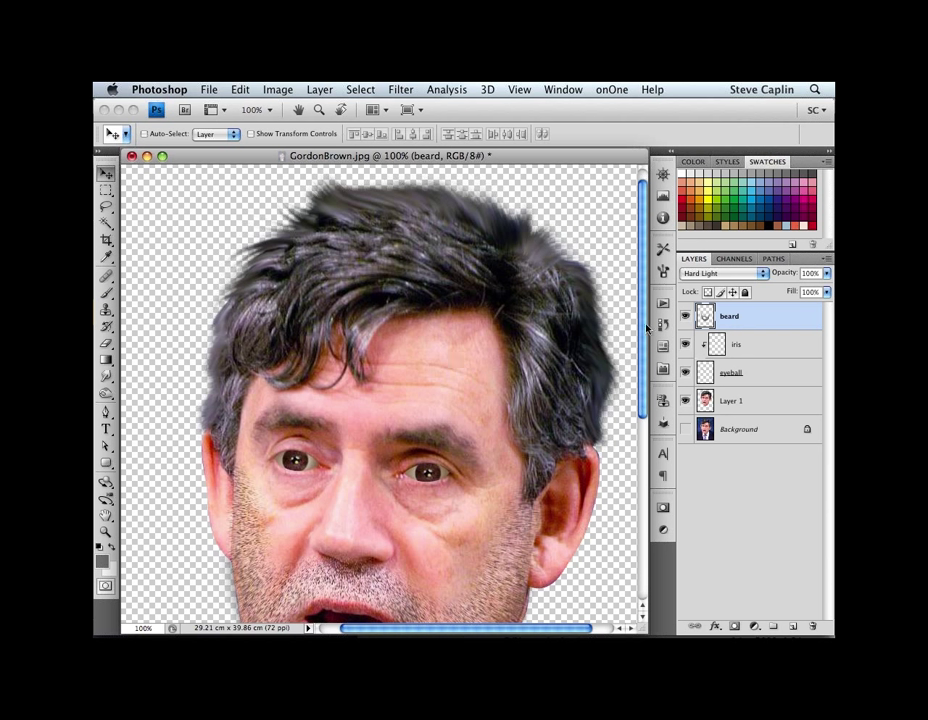
Step: Create a new layer named 'goo'
key(ctrl+j)
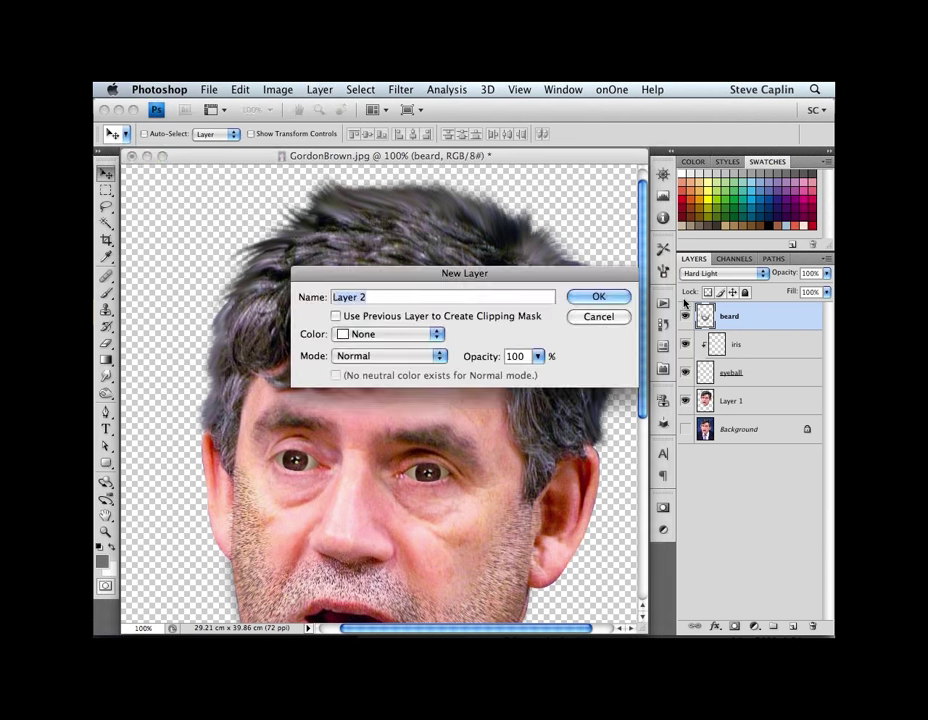
text(go)
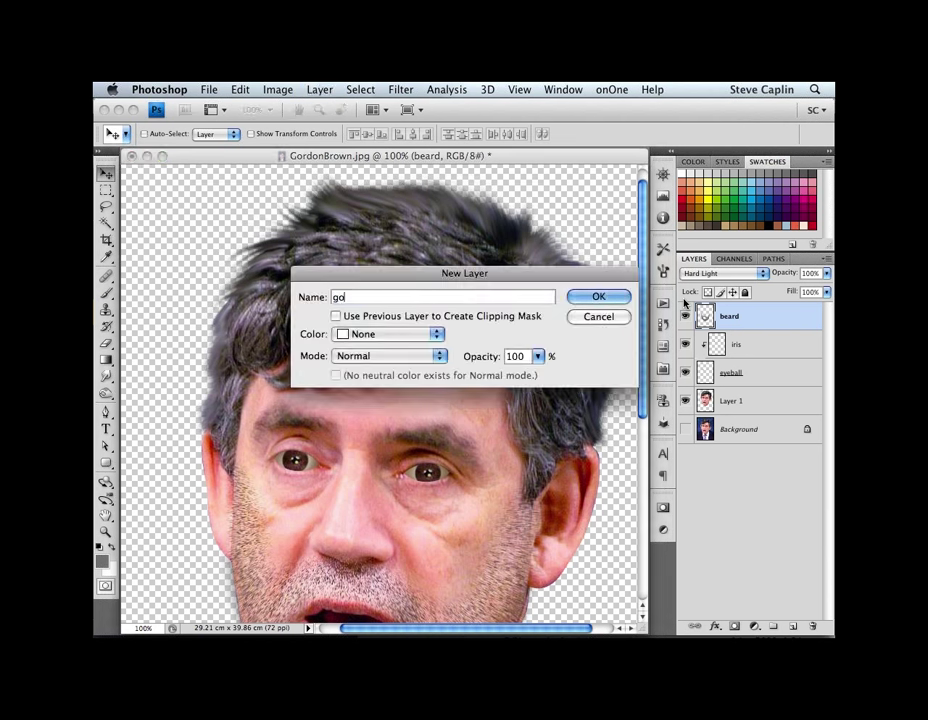
text(o)
key(Return)
Step: Paint a grey blob over the hair with a fully hard brush of about 42 px
key(b)
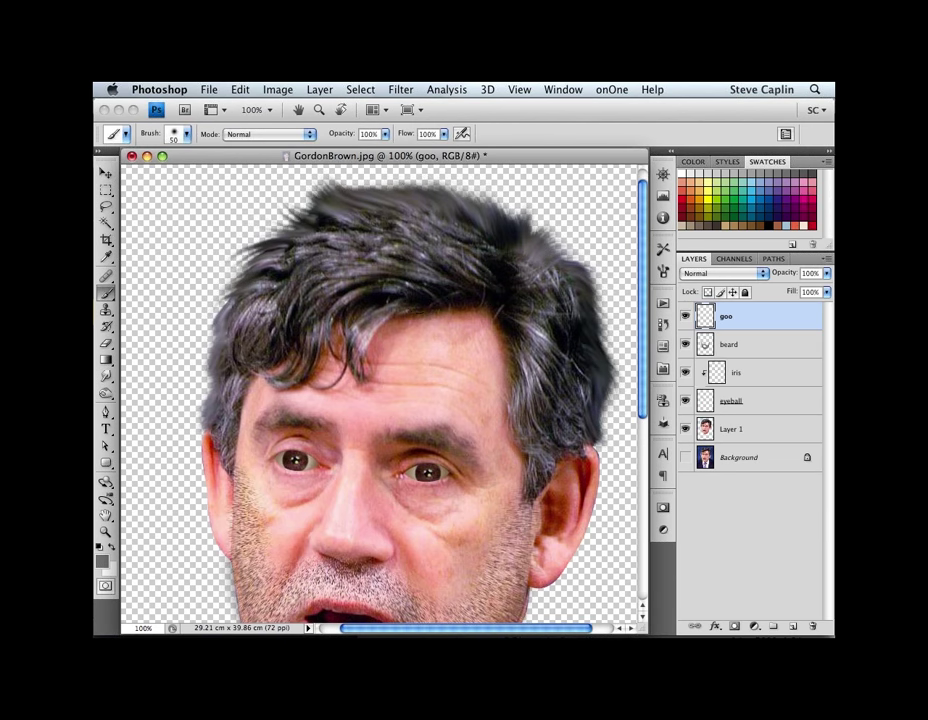
right_click(290, 276)
key(shift+bracketright)
key(shift+bracketright)
key(shift+bracketright)
key(shift+bracketright)
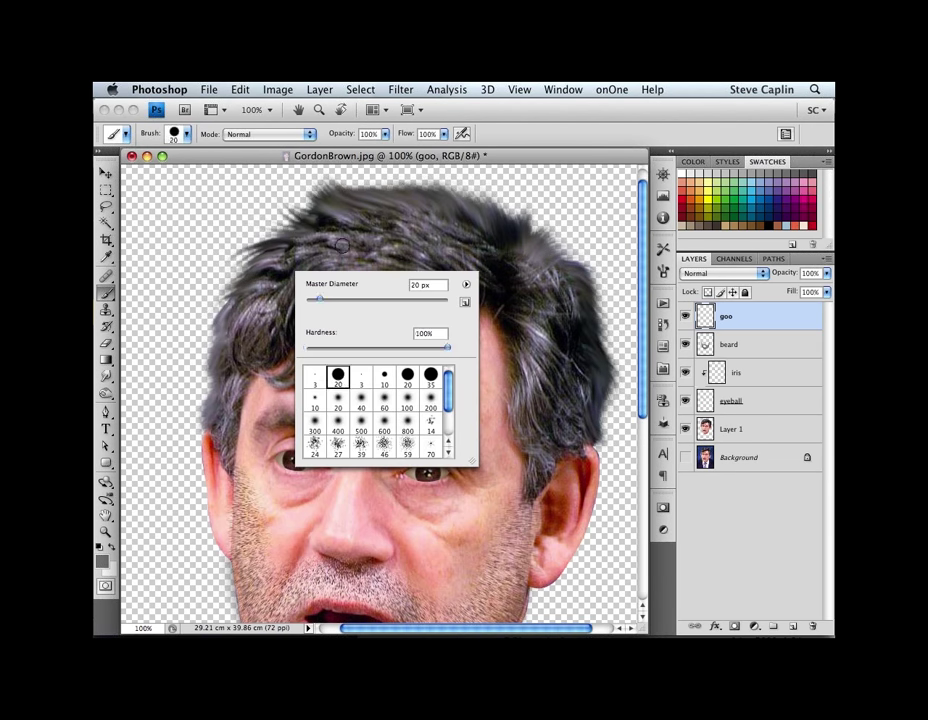
key(bracketleft)
key(bracketleft)
key(bracketleft)
key(Return)
drag(336, 277, 355, 298)
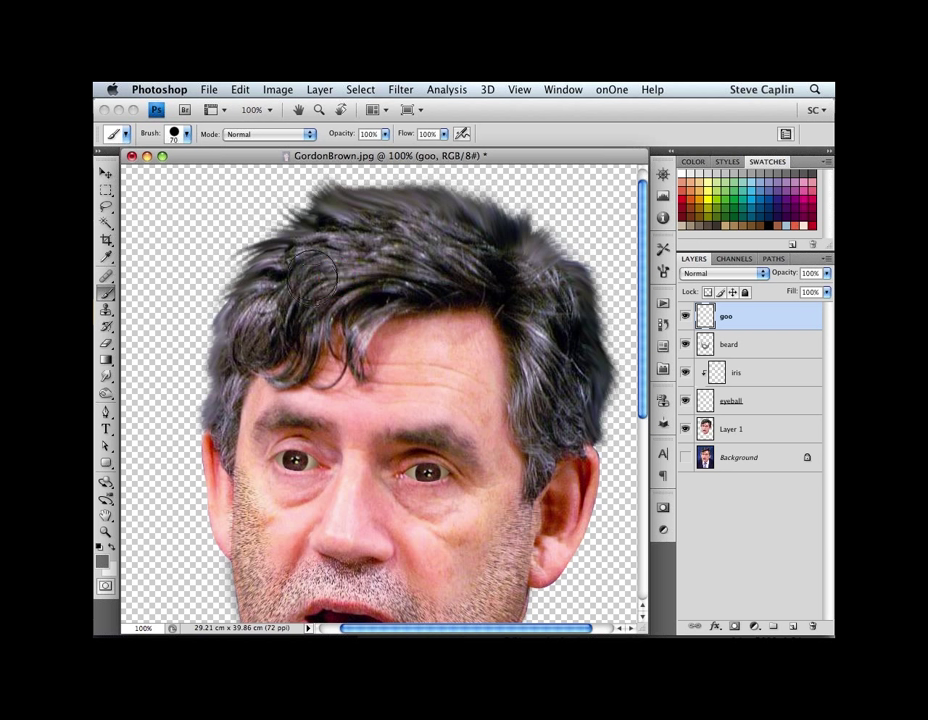
mouse_move(318, 258)
mouse_down()
mouse_move(372, 250)
mouse_move(414, 228)
mouse_move(365, 255)
mouse_move(433, 213)
mouse_move(493, 273)
mouse_move(530, 290)
mouse_move(450, 262)
mouse_up()
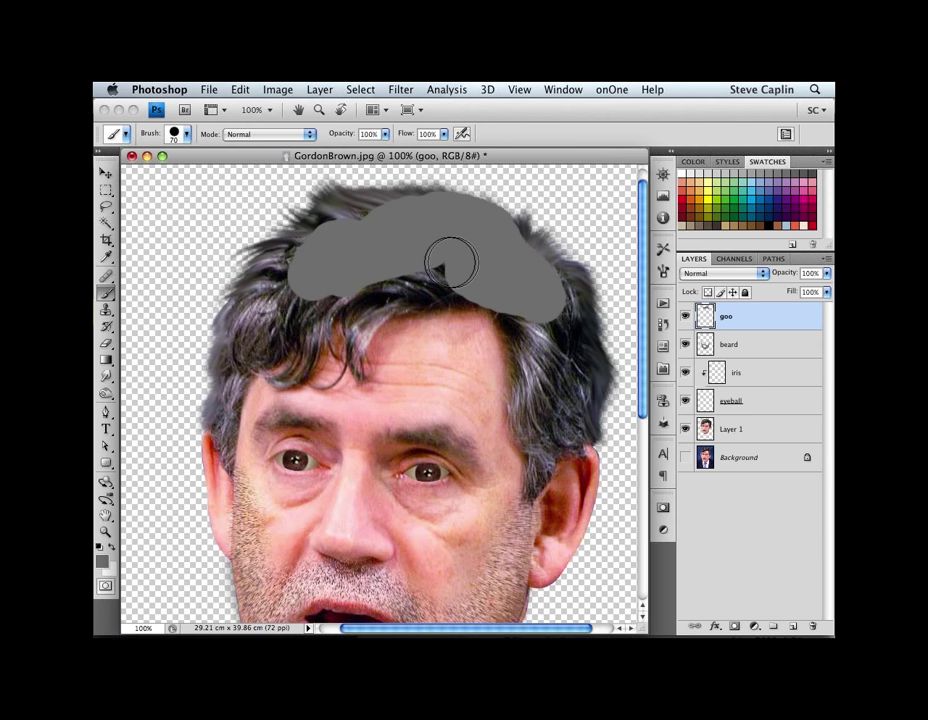
right_click(379, 259)
key(Escape)
mouse_move(321, 259)
mouse_down()
mouse_move(376, 224)
mouse_move(427, 255)
mouse_up()
Step: Paint several drips from the blob down the forehead with 45 and 30 px brushes
key(bracketleft)
key(bracketleft)
key(bracketleft)
mouse_move(342, 294)
mouse_down()
mouse_move(355, 406)
mouse_move(372, 412)
mouse_move(358, 362)
mouse_move(375, 270)
mouse_move(481, 295)
mouse_move(503, 326)
mouse_move(498, 463)
mouse_up()
key(bracketleft)
key(bracketleft)
drag(545, 322, 553, 369)
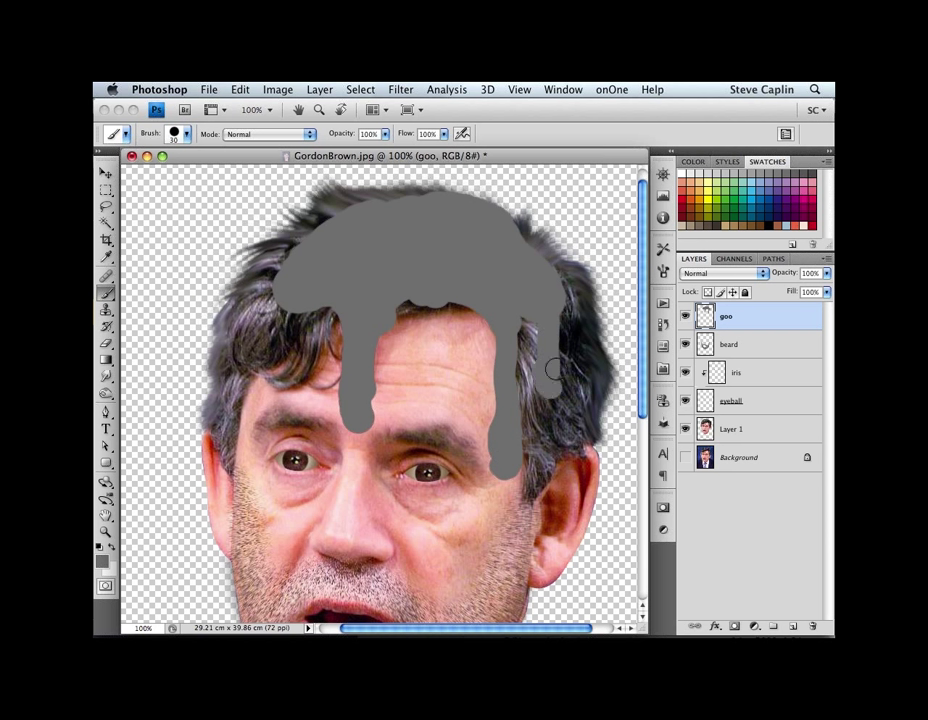
mouse_move(424, 318)
mouse_down()
mouse_move(420, 364)
mouse_move(428, 363)
mouse_move(420, 315)
mouse_up()
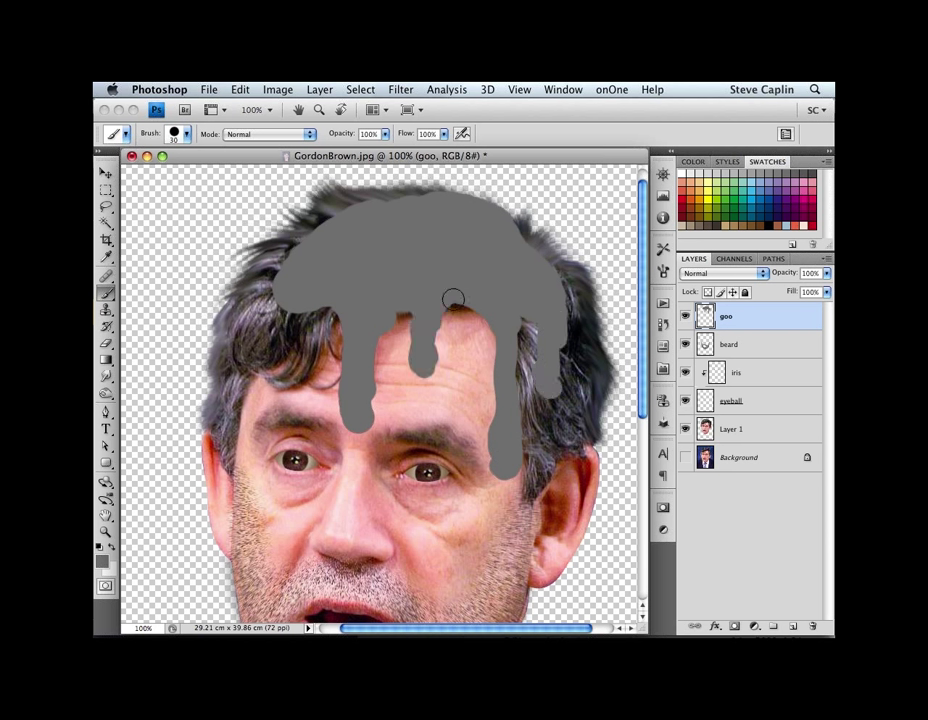
Step: Brighten the goo with a Curves midpoint lift from 123 to 137, trying Hard Light but ending in Normal
click(727, 277)
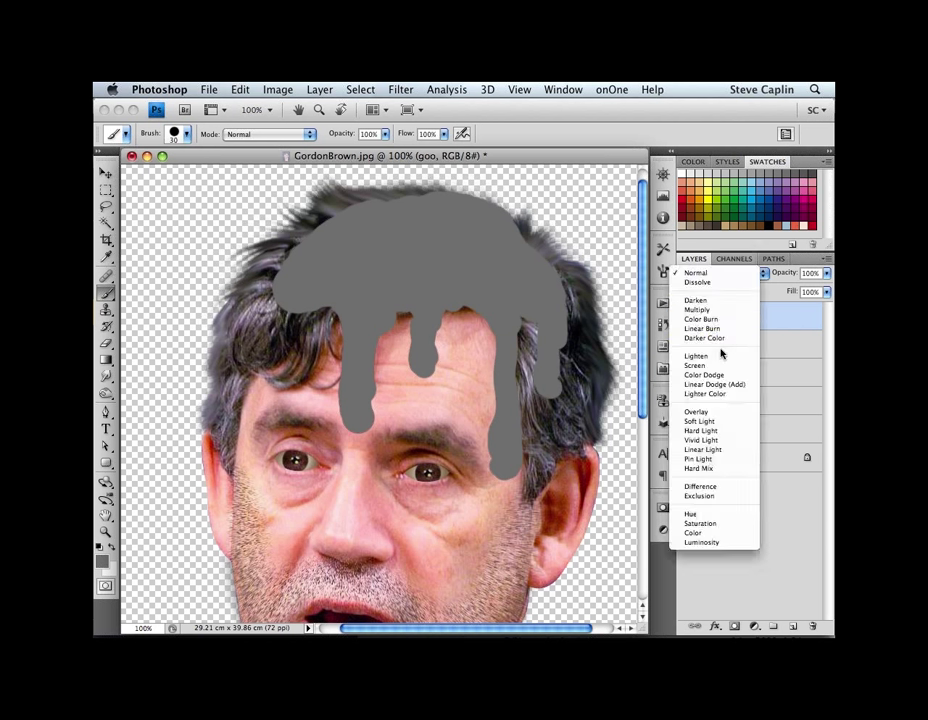
click(720, 430)
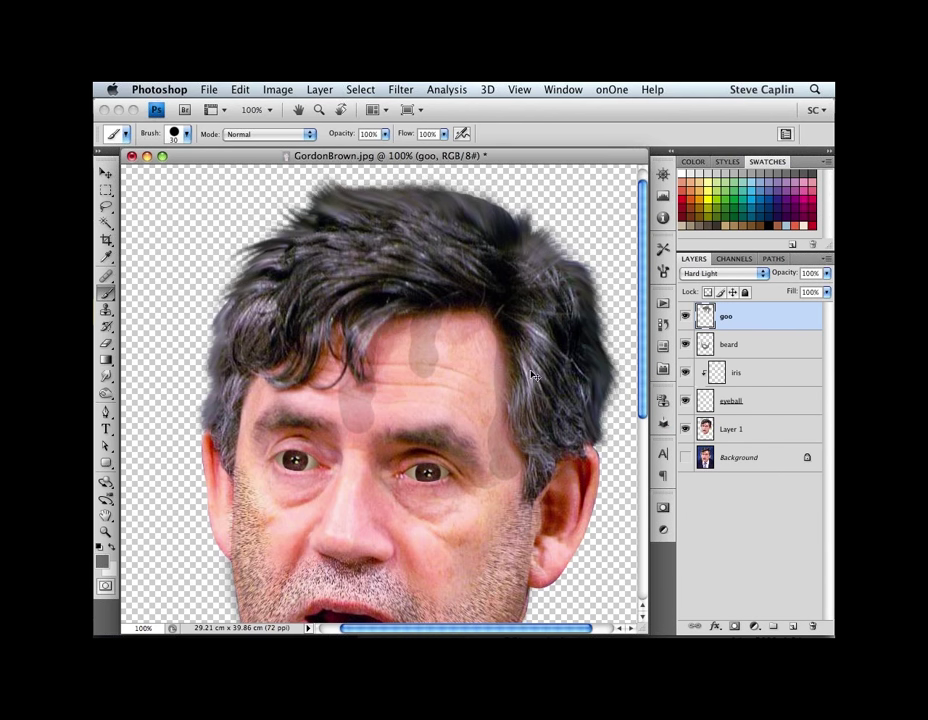
key(super+m)
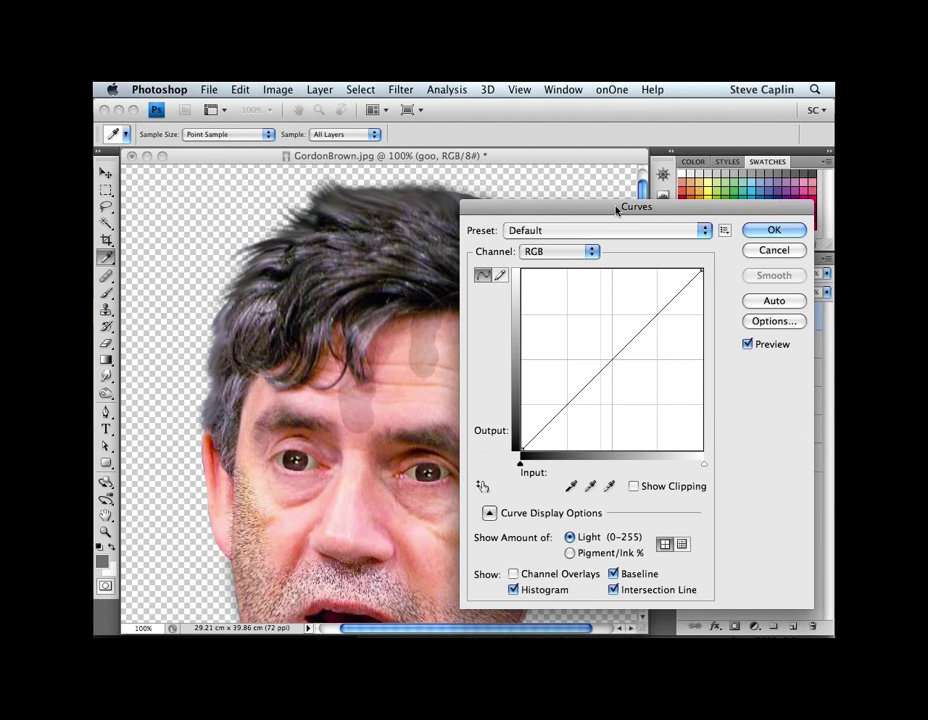
drag(617, 209, 671, 222)
click(665, 371)
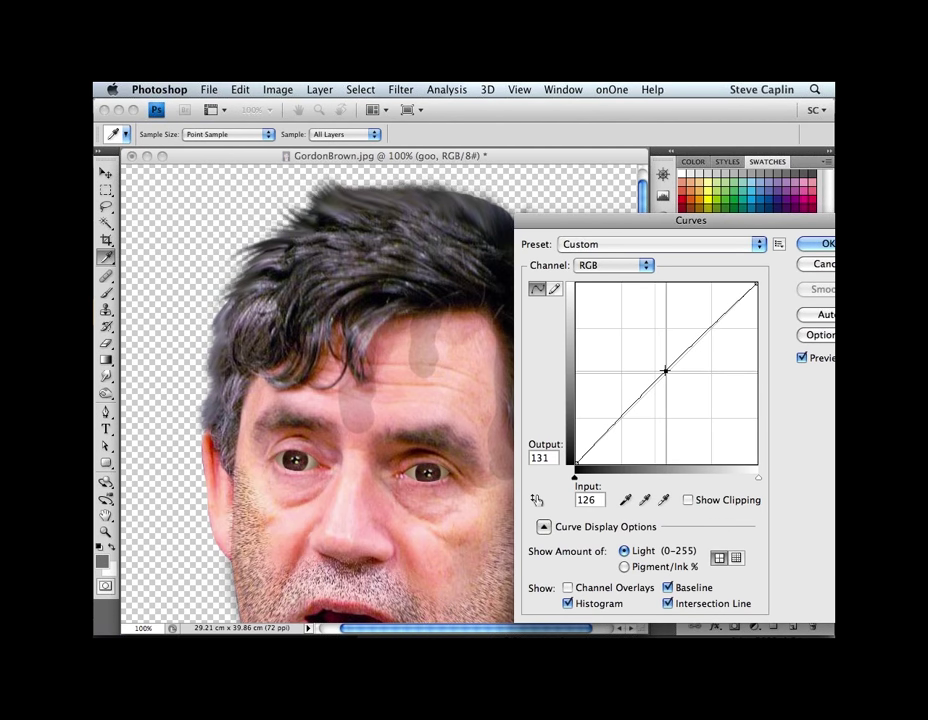
drag(665, 371, 662, 366)
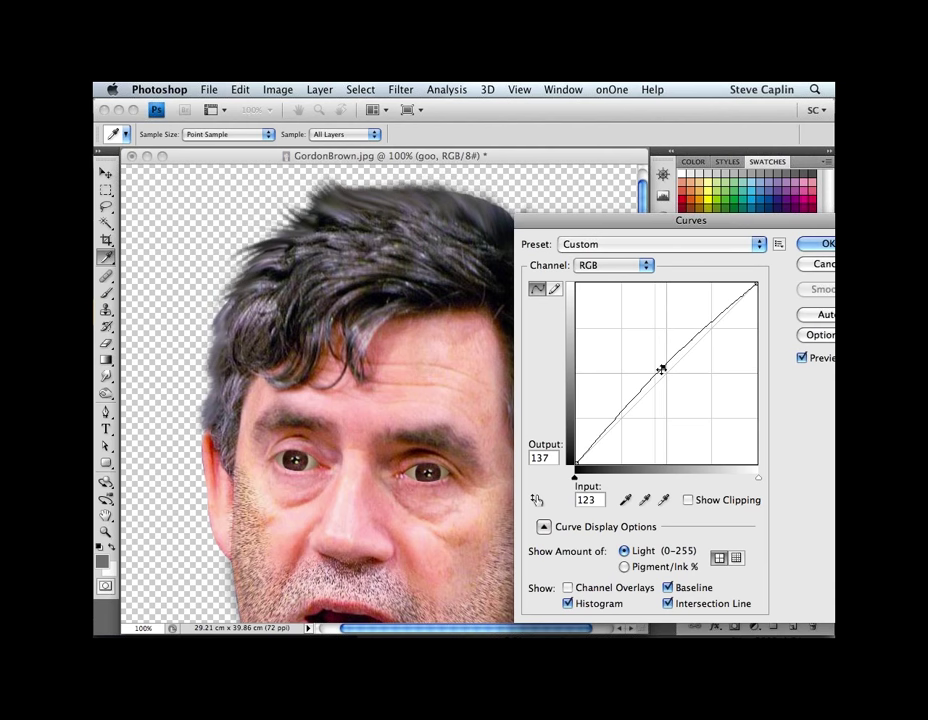
drag(744, 224, 709, 230)
click(790, 248)
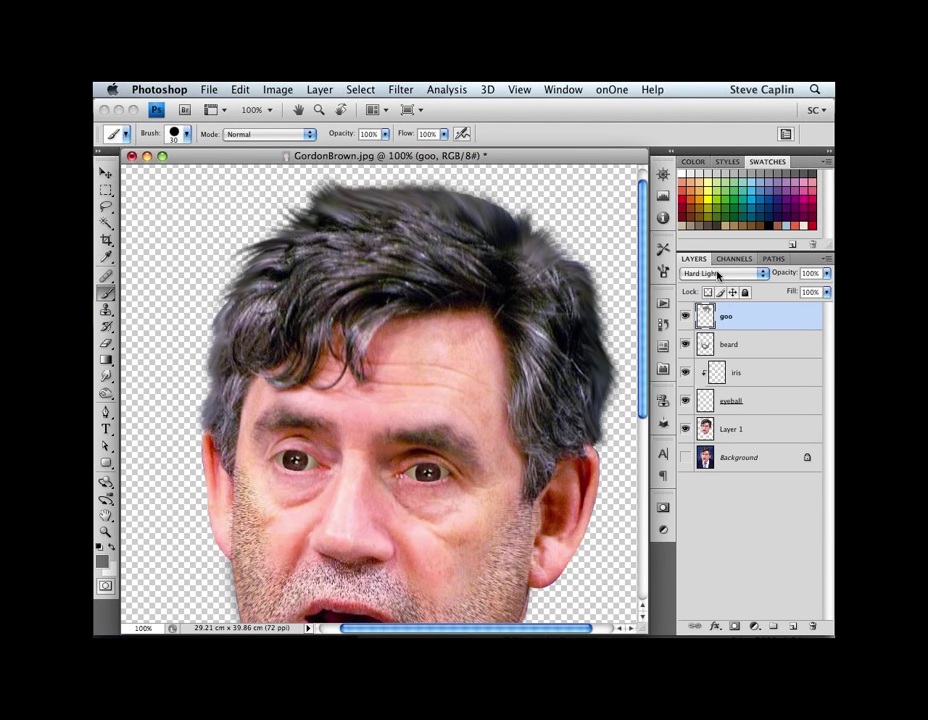
click(717, 274)
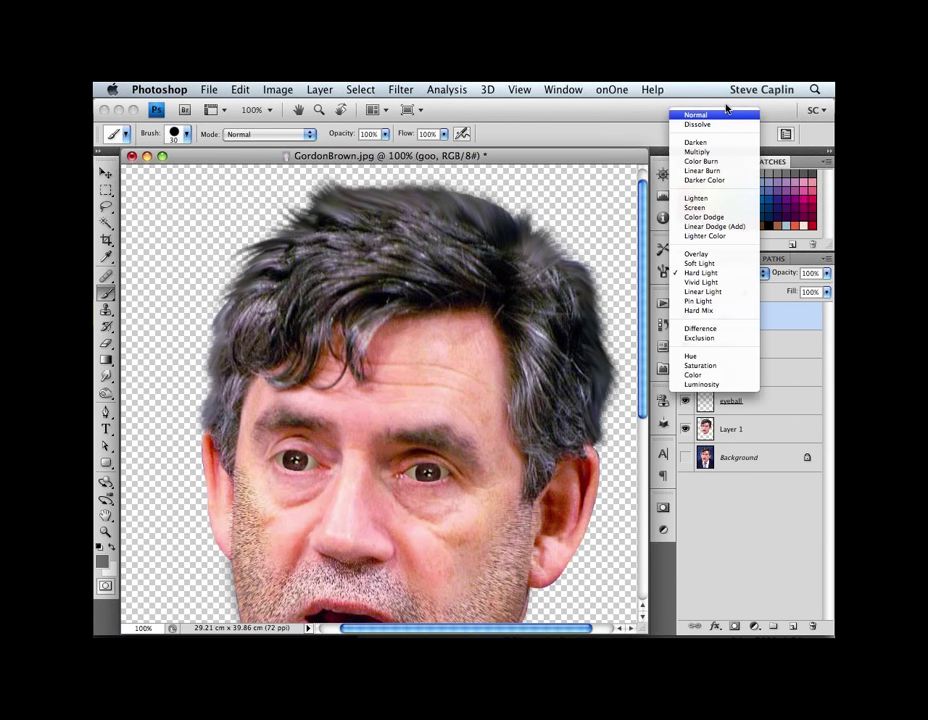
click(725, 112)
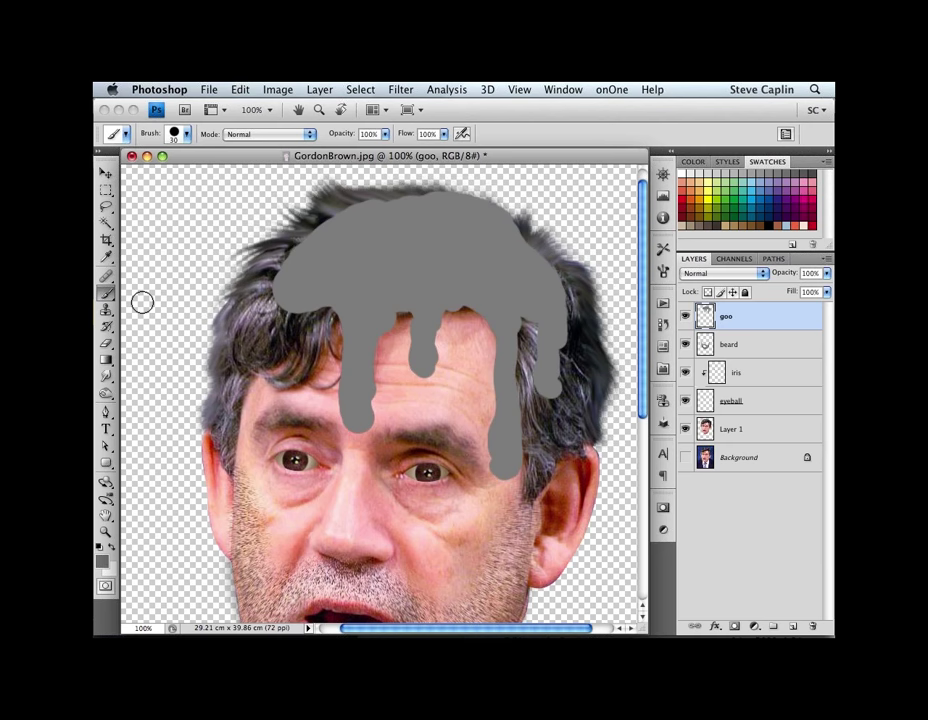
Step: Dodge the top, upper-left and left drip of the goo to add lighter highlights
key(o)
mouse_move(315, 225)
mouse_down()
mouse_move(290, 259)
mouse_move(287, 300)
mouse_move(348, 290)
mouse_move(321, 393)
mouse_move(387, 383)
mouse_move(455, 312)
mouse_move(480, 307)
mouse_move(476, 451)
mouse_move(485, 472)
mouse_move(572, 330)
mouse_up()
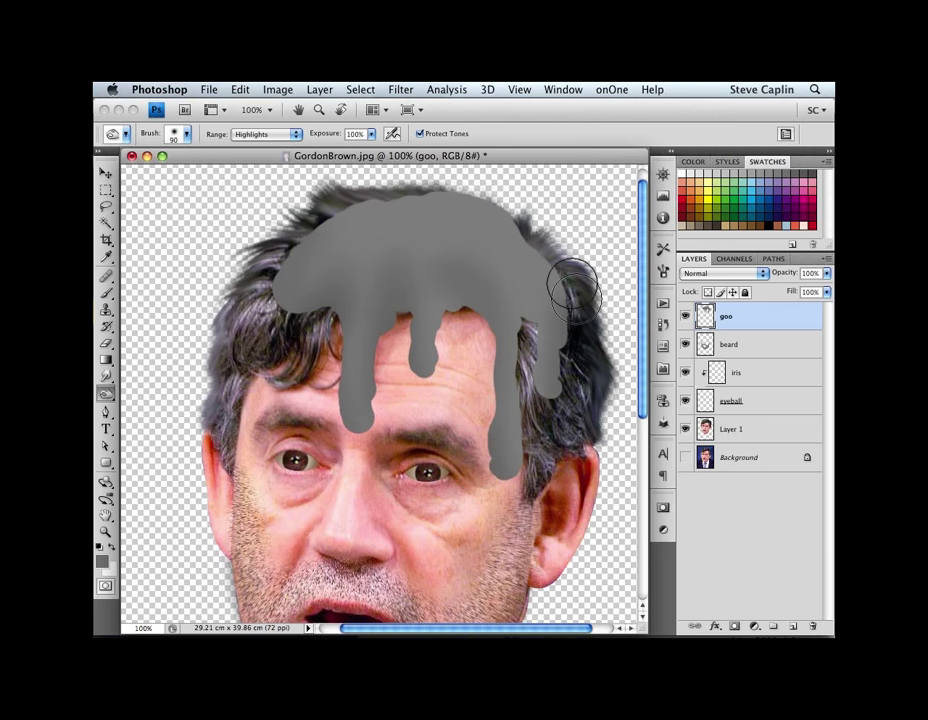
drag(302, 262, 346, 253)
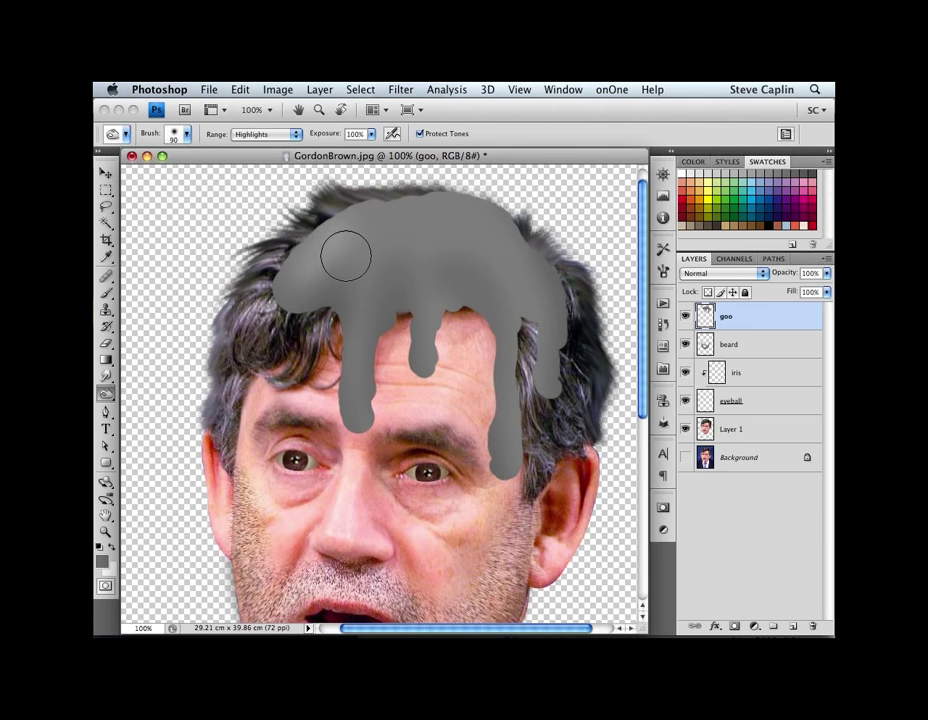
mouse_move(398, 226)
mouse_down()
mouse_move(493, 236)
mouse_move(435, 263)
mouse_move(428, 289)
mouse_move(532, 294)
mouse_up()
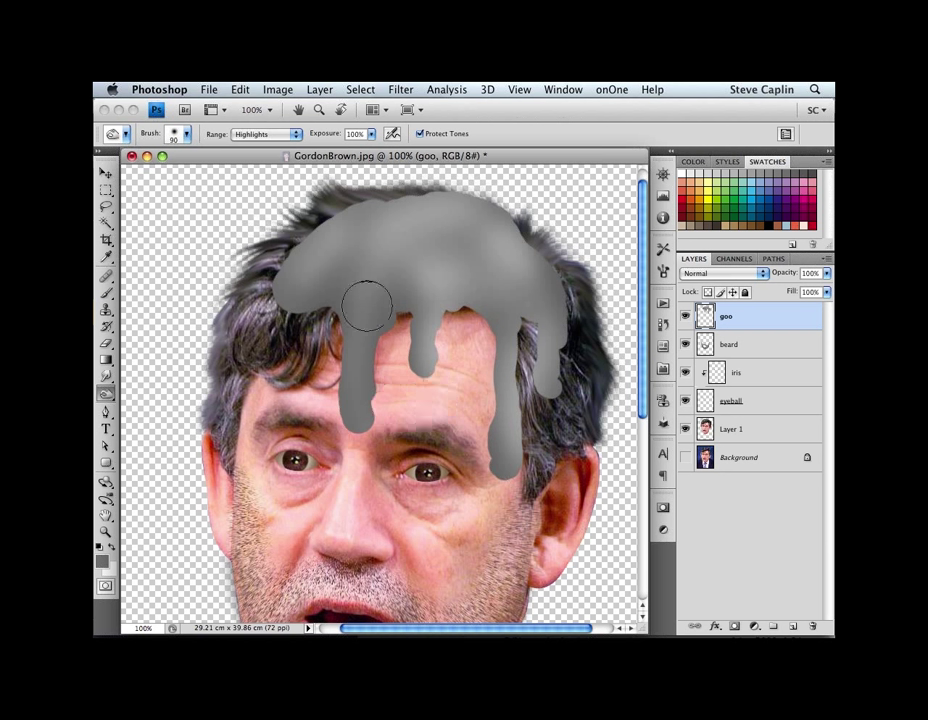
mouse_move(321, 249)
mouse_down()
mouse_move(371, 223)
mouse_move(429, 222)
mouse_up()
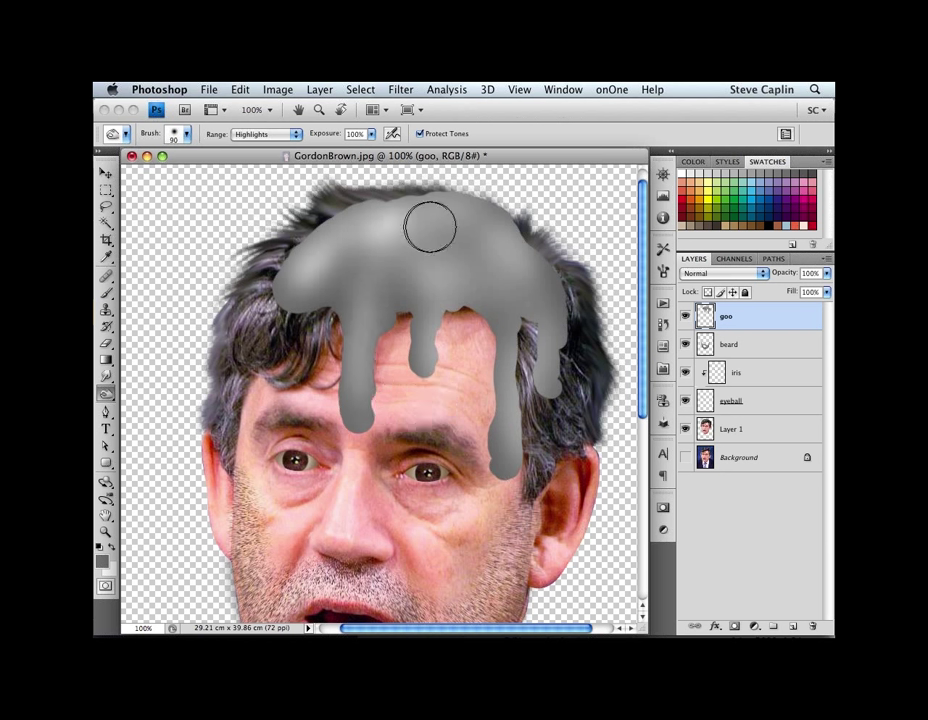
Step: Apply Filter > Artistic > Plastic Wrap at Highlight Strength 20, Detail 8, Smoothness 11
click(400, 89)
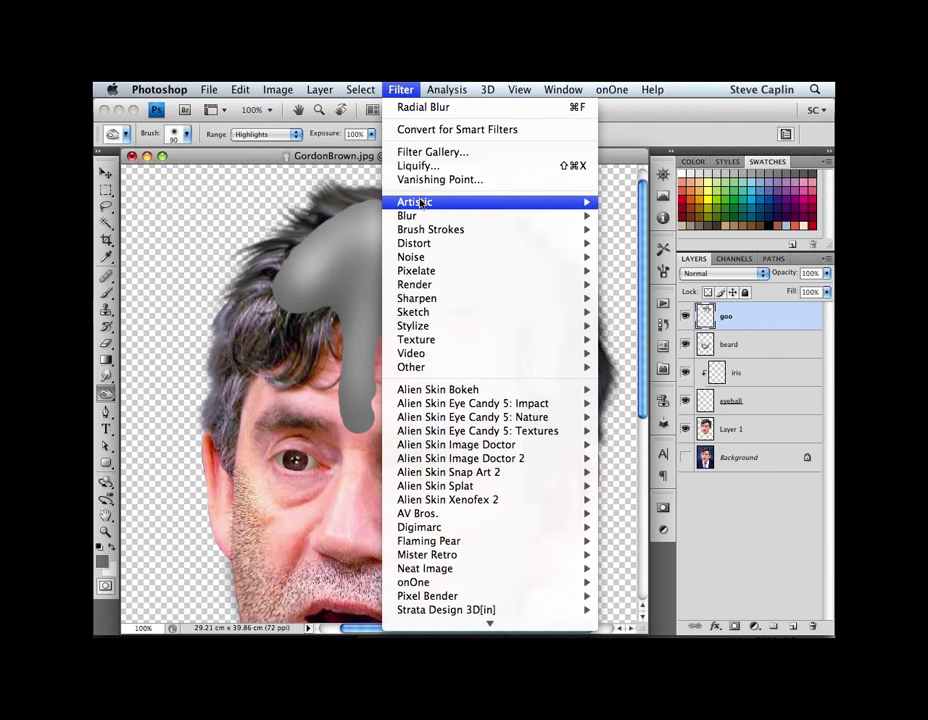
mouse_move(440, 202)
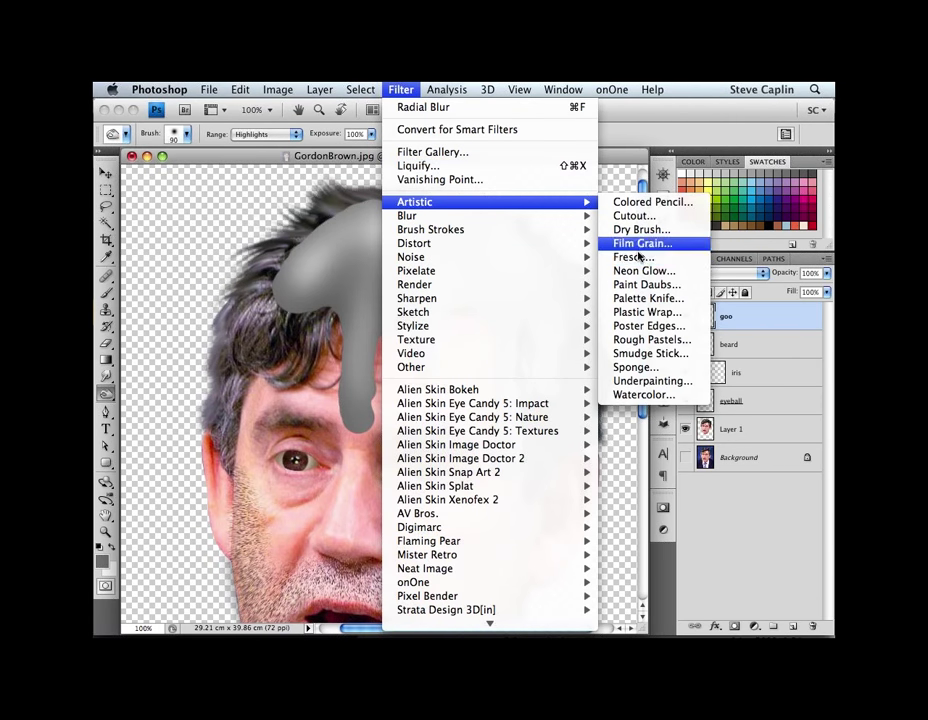
click(676, 314)
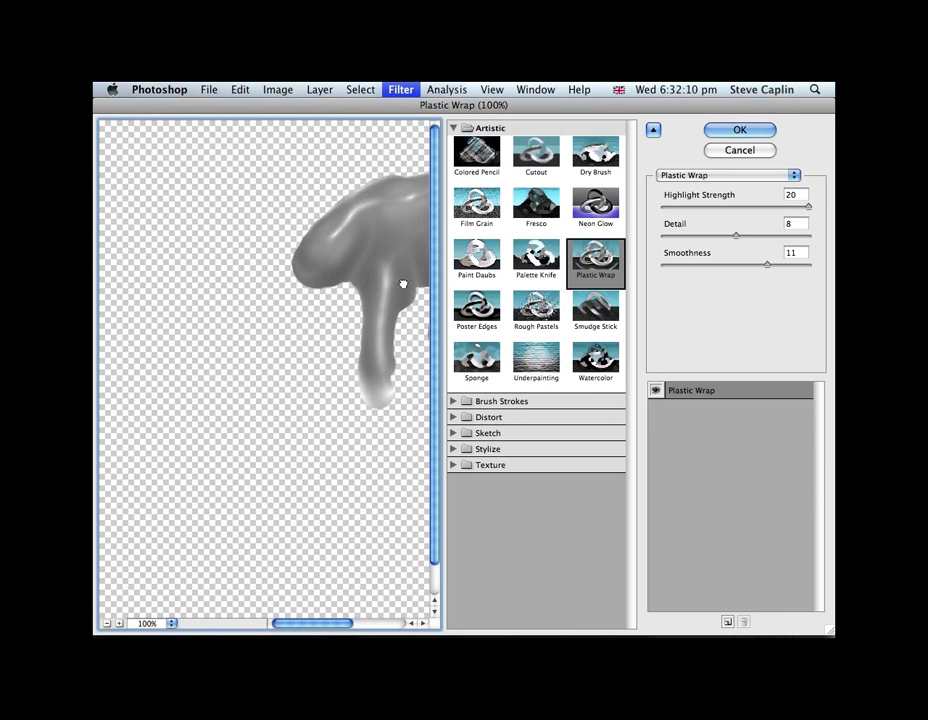
drag(395, 289, 216, 297)
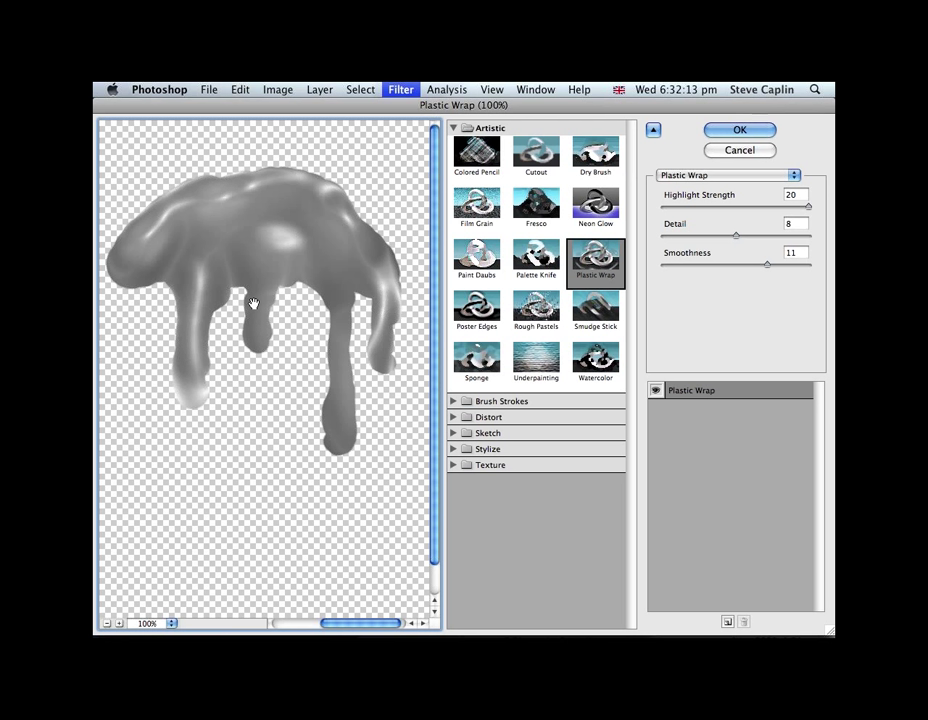
drag(738, 236, 765, 238)
text(8)
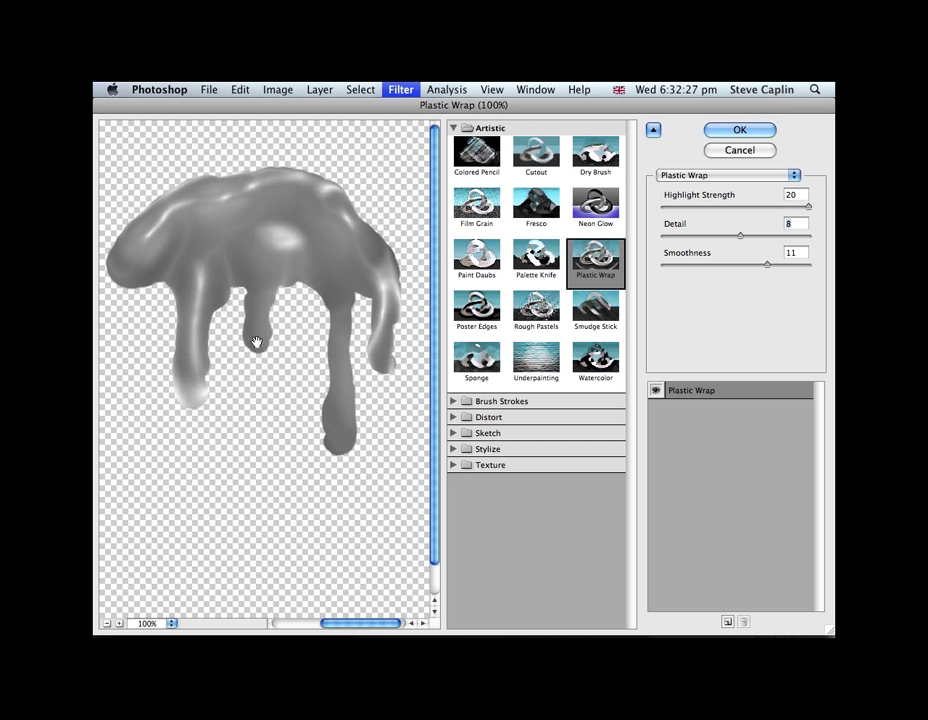
click(736, 131)
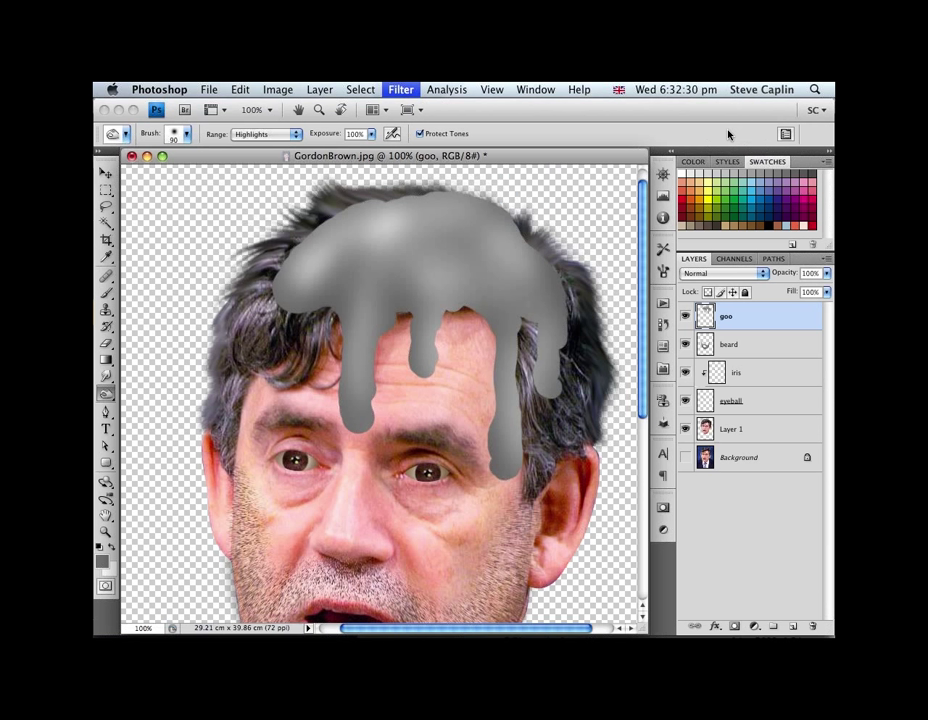
Step: Undo the filter, dodge one goo drip with a 35 px brush, and reapply Plastic Wrap
key(super+z)
key(bracketleft)
key(bracketleft)
key(bracketleft)
key(bracketleft)
key(bracketleft)
key(bracketleft)
key(bracketleft)
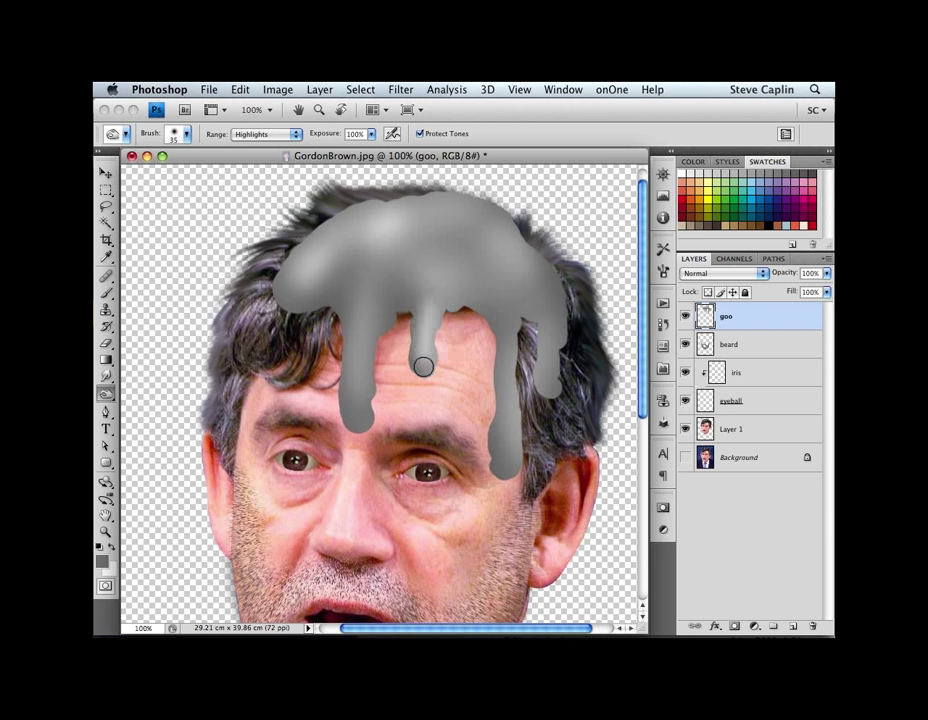
drag(503, 373, 509, 456)
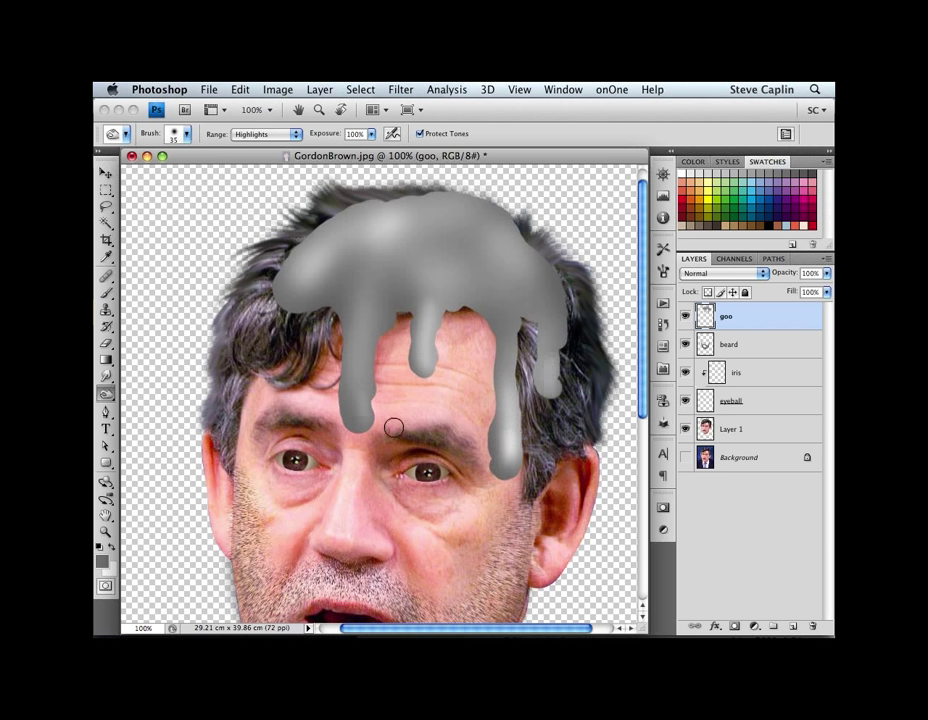
key(super+f)
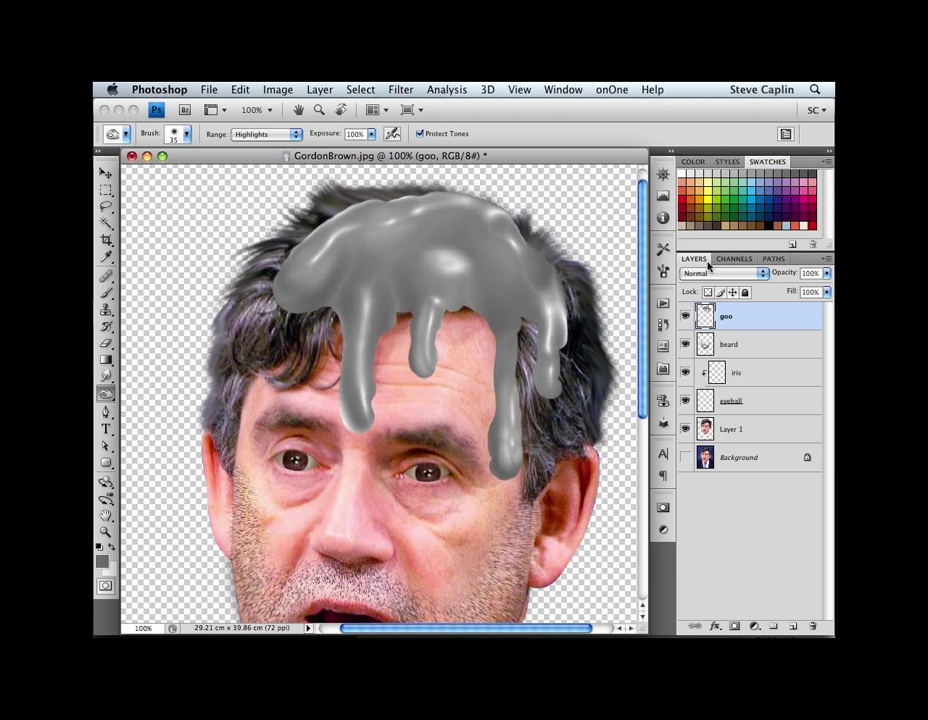
key(v)
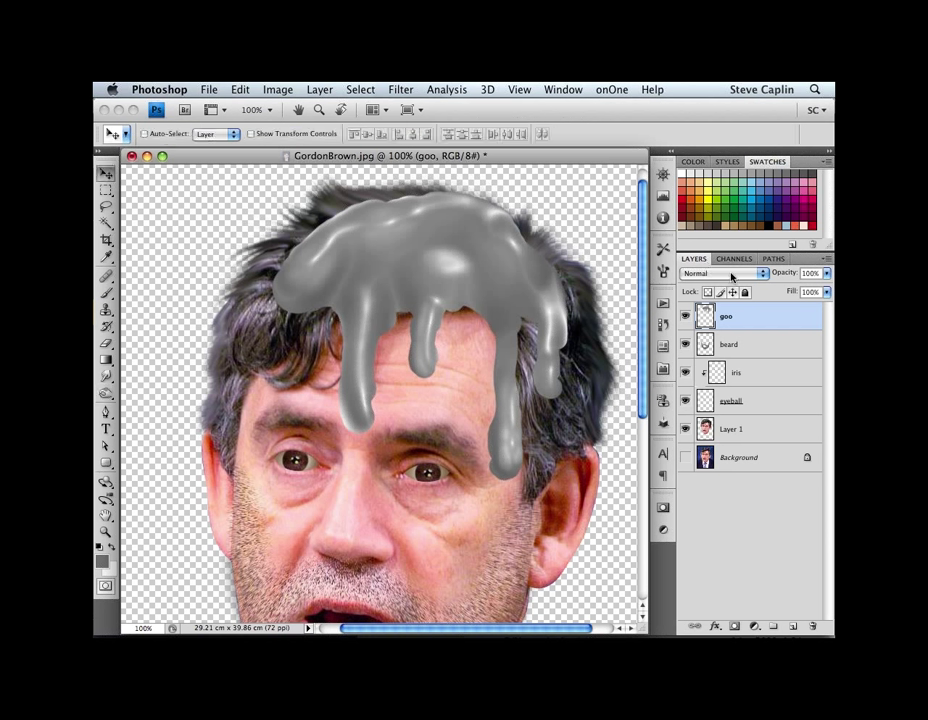
Step: Set the goo layer's blending mode to Hard Light so only its shiny highlights show
click(729, 274)
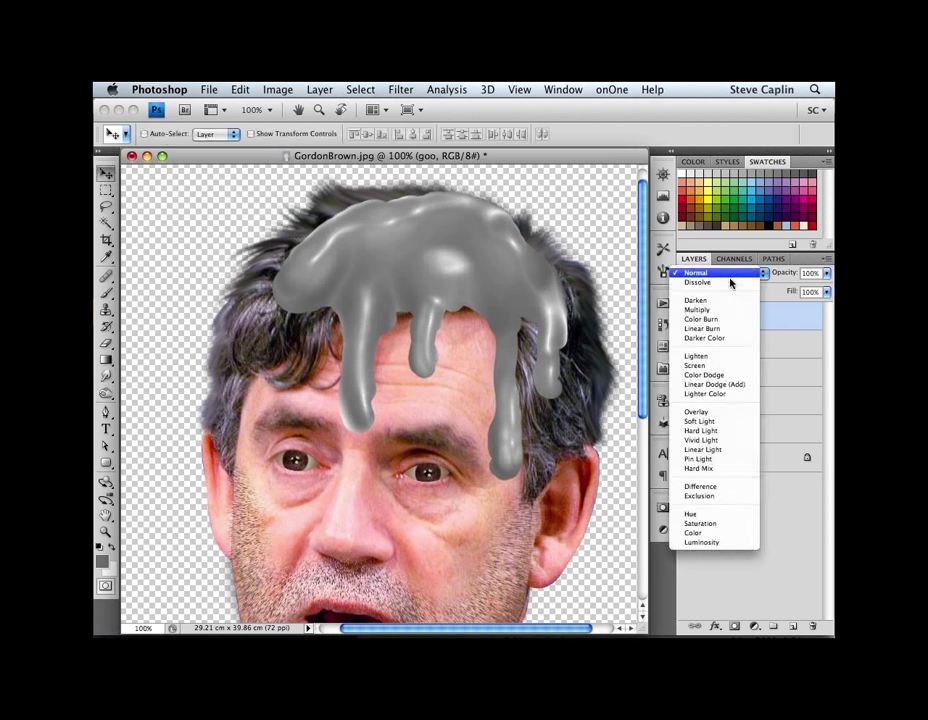
click(724, 432)
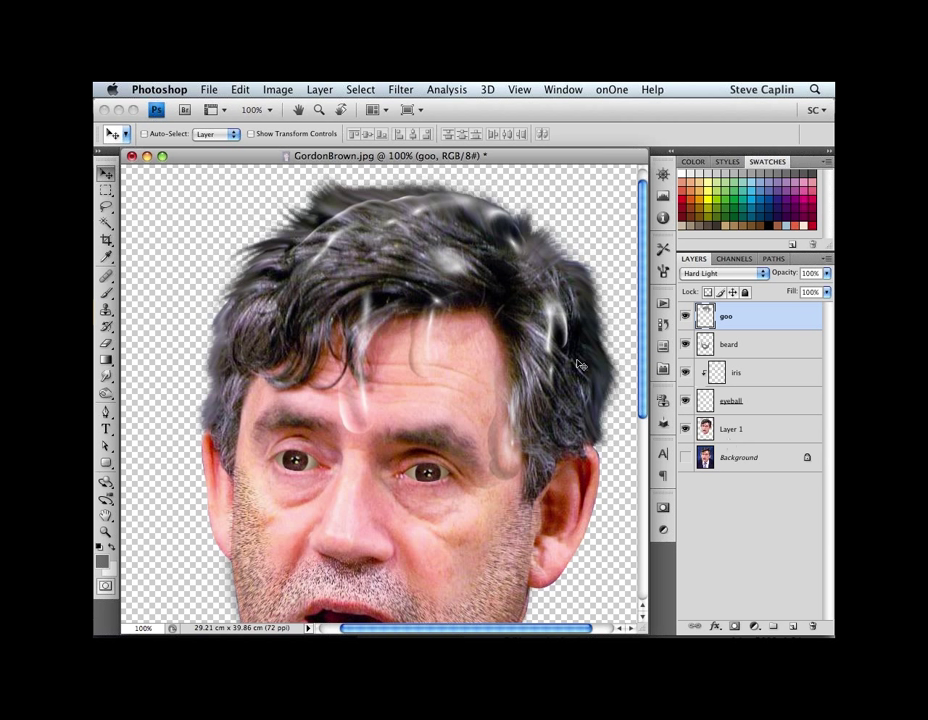
key(ctrl+m)
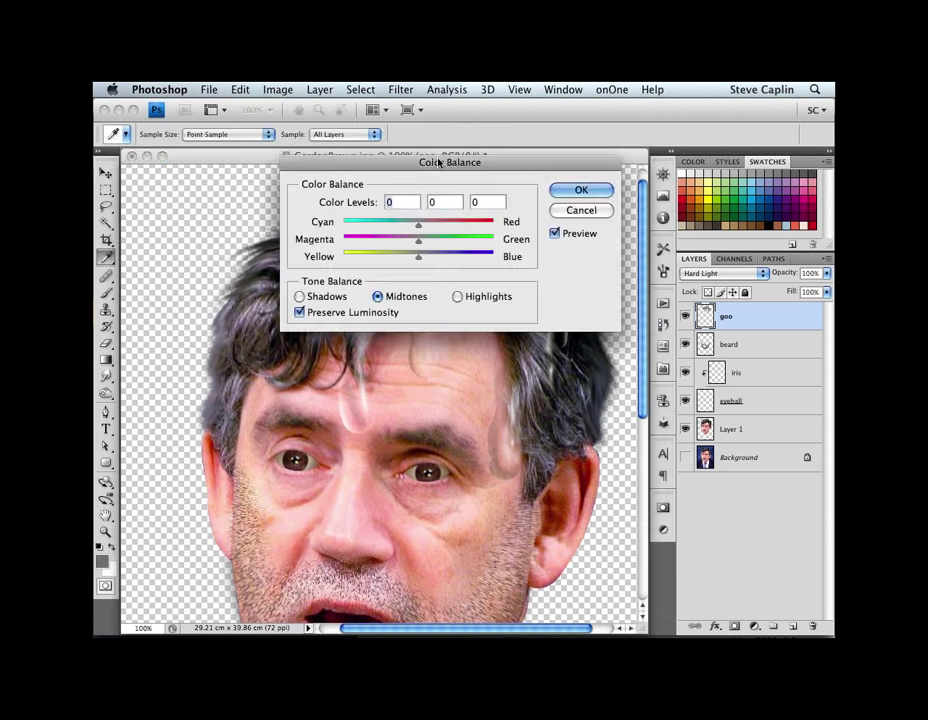
Step: Set the goo's Midtones Color Balance to Cyan-Red +73 and Yellow-Blue -69
drag(438, 163, 660, 153)
drag(615, 249, 562, 250)
drag(626, 217, 670, 217)
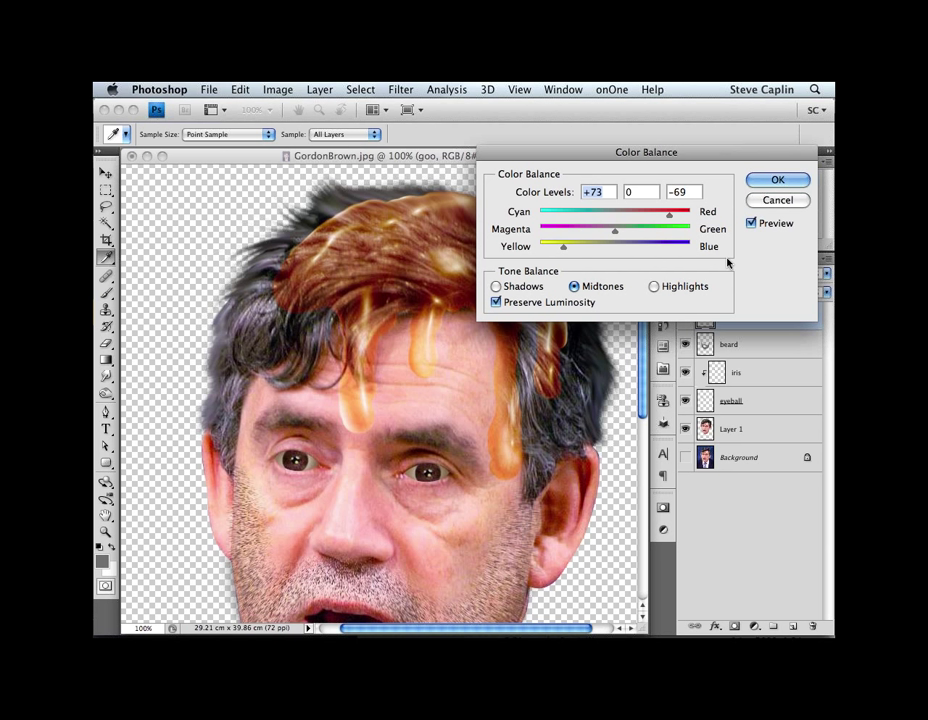
key(Return)
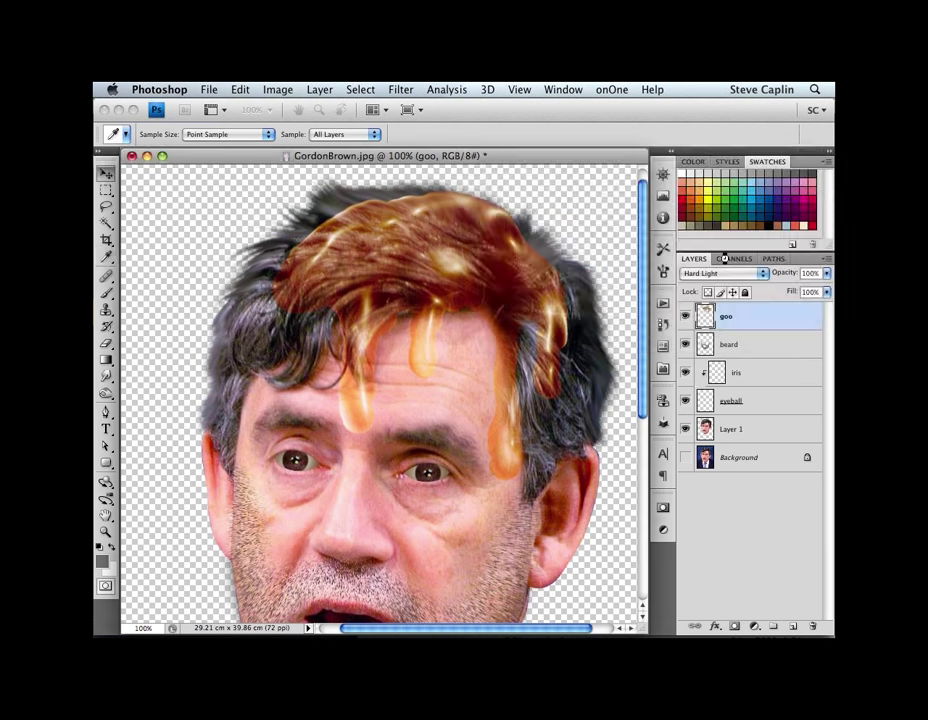
key(v)
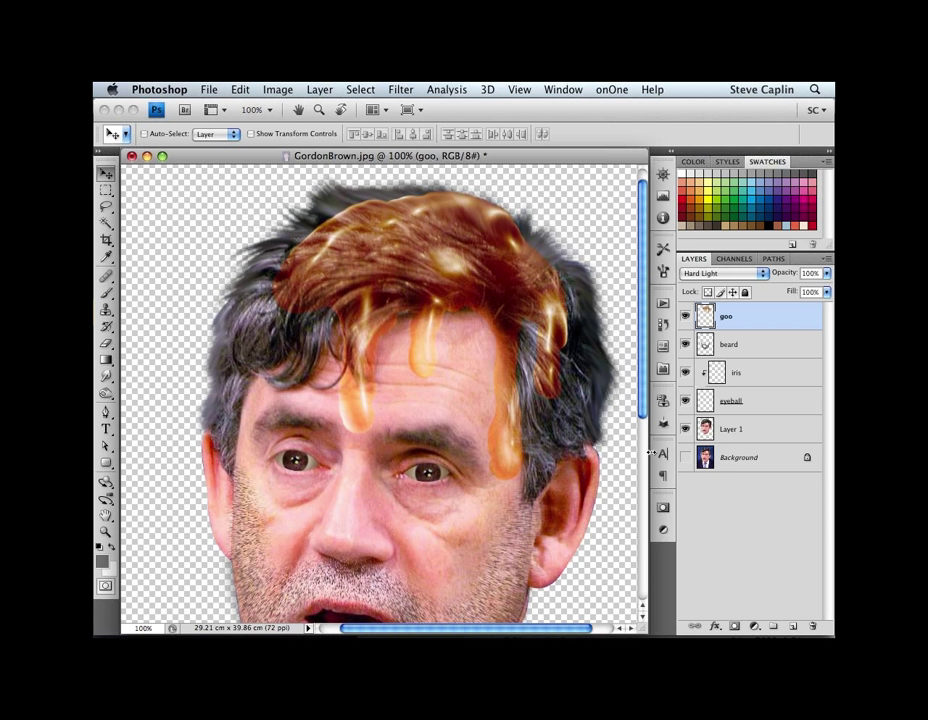
Step: Hide the goo layer and zoom out to show the whole head
click(685, 315)
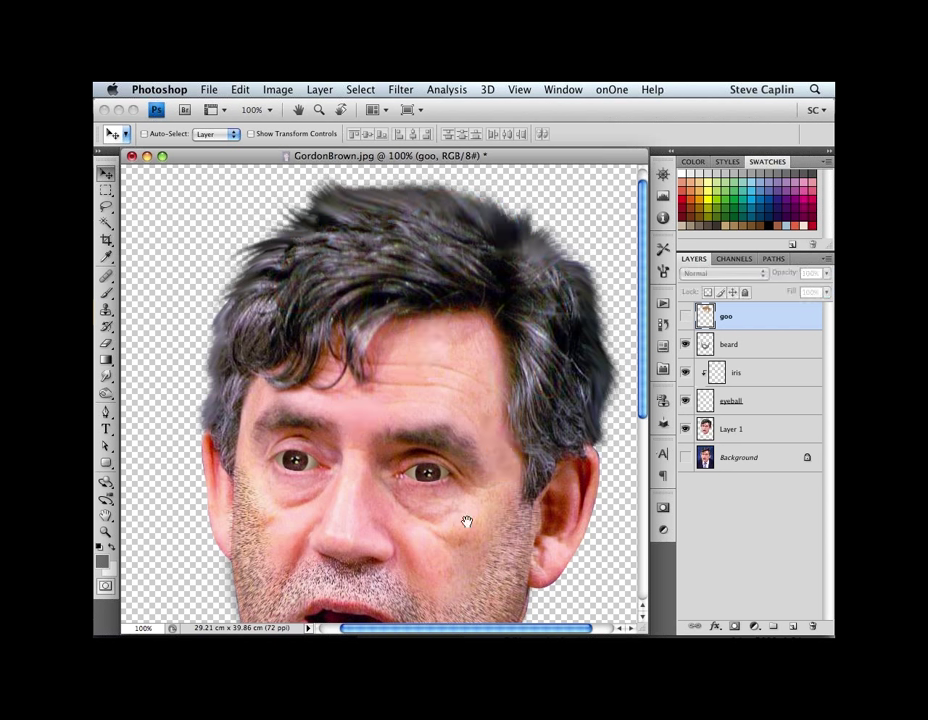
drag(466, 521, 459, 447)
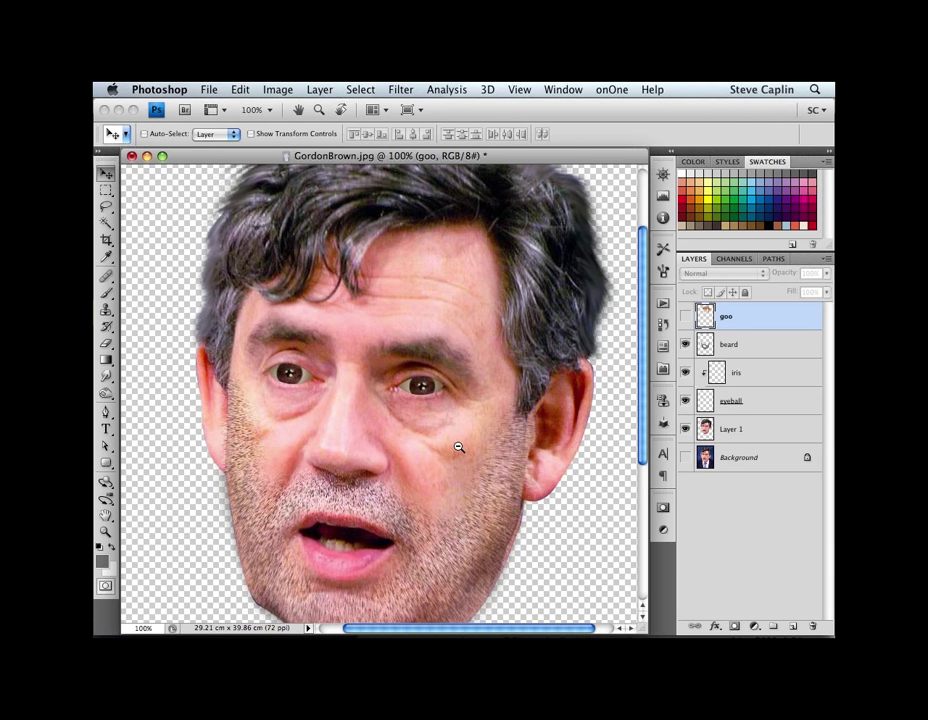
alt+click(459, 447)
scroll(457, 475, up, 2)
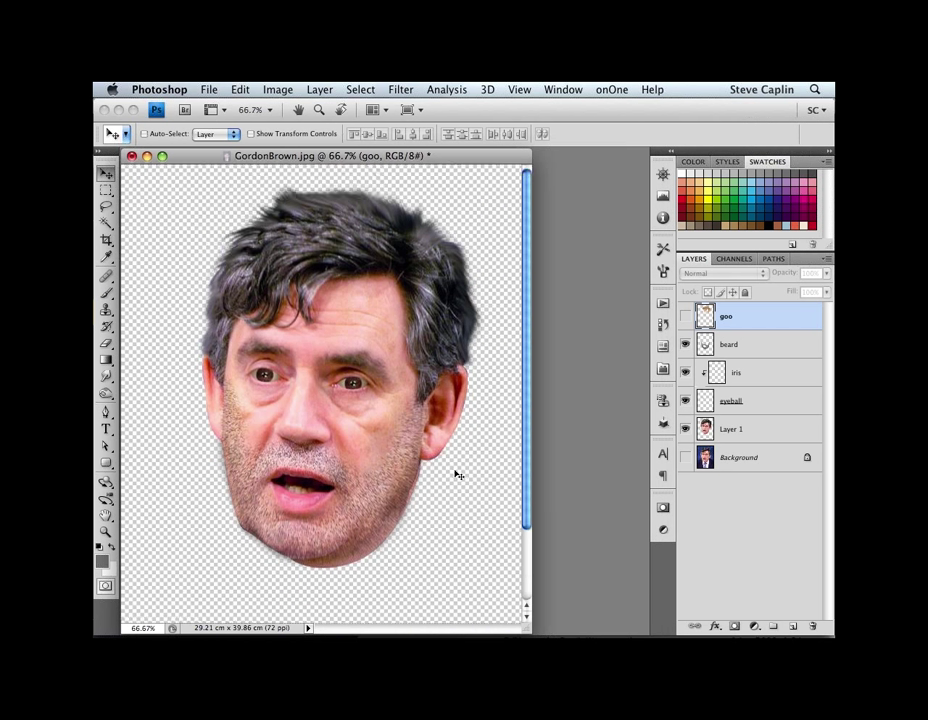
Step: Select the beard, iris, eyeball and Layer 1 layers together in the Layers panel
click(761, 349)
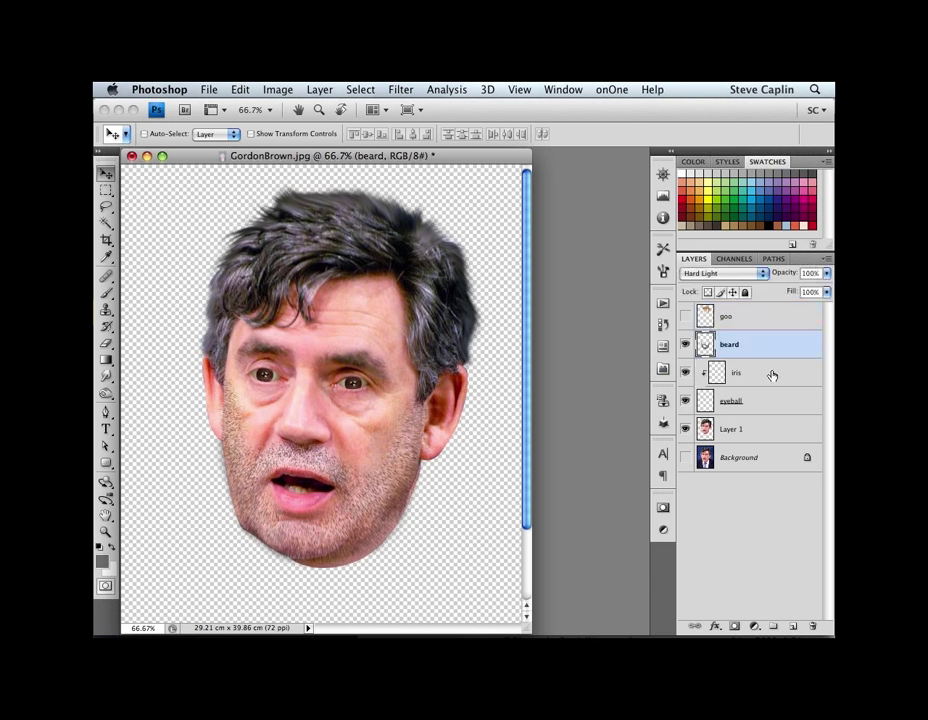
shift+click(772, 376)
shift+click(771, 408)
shift+click(770, 433)
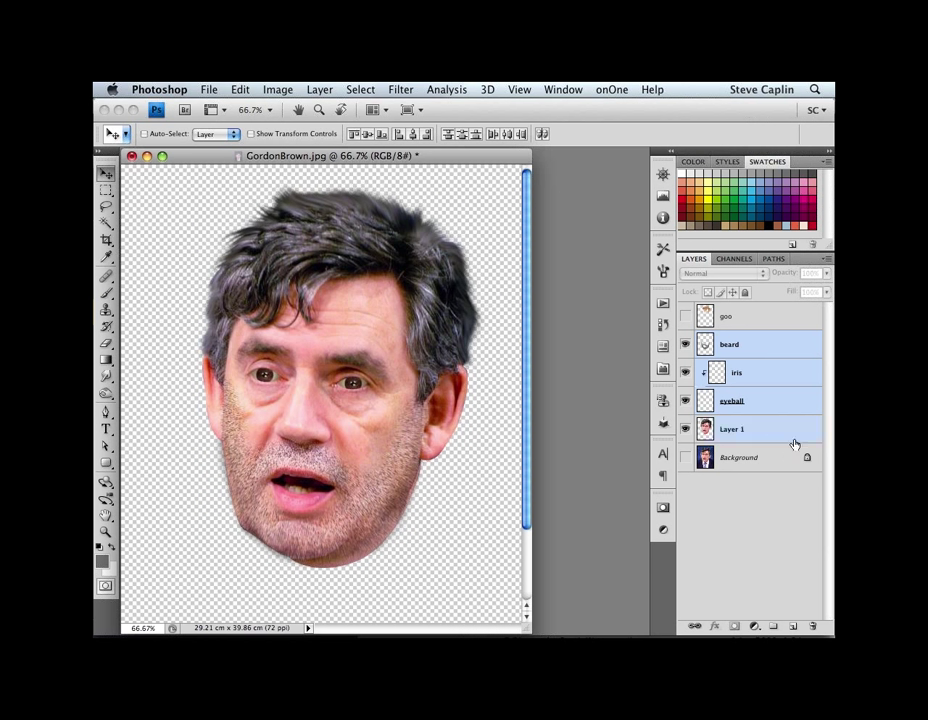
click(826, 260)
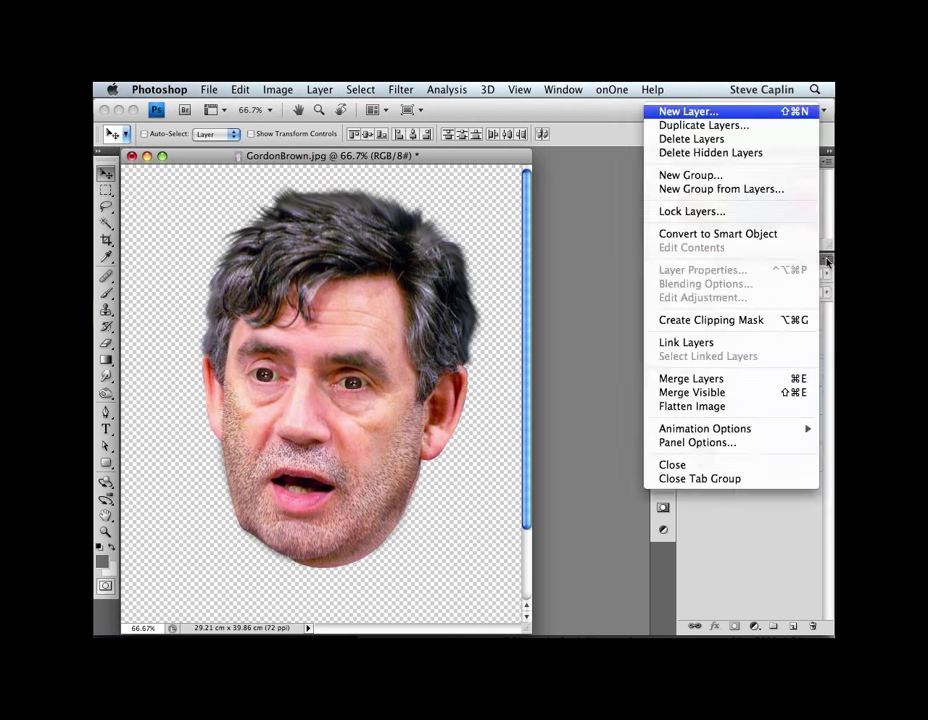
Step: Put the beard, iris, eyeball and Layer 1 layers into a new group named 'Gordon's head'
click(770, 189)
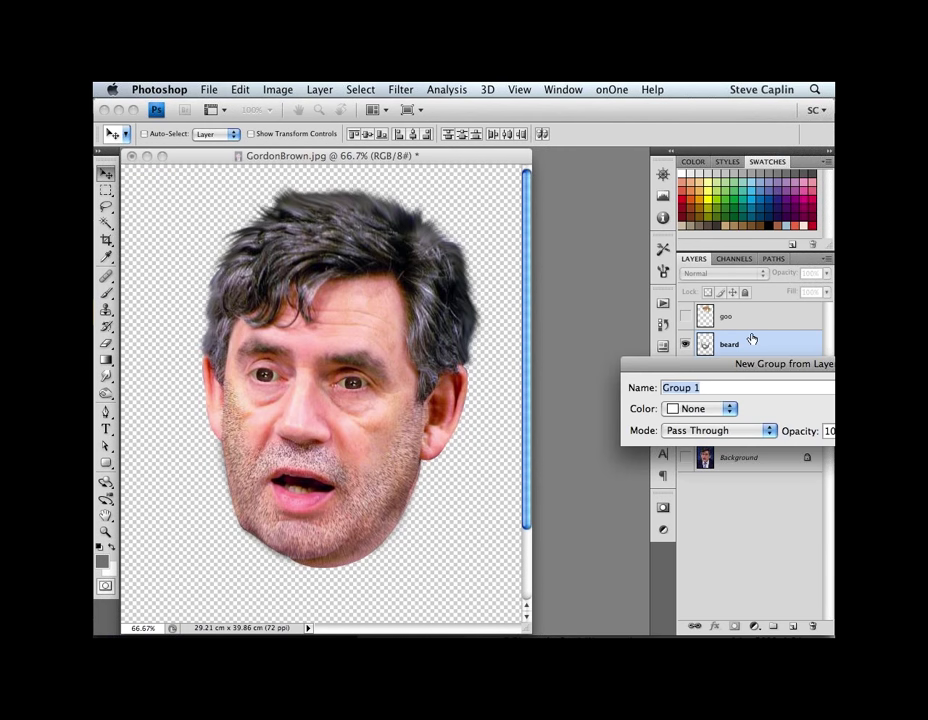
drag(661, 364, 420, 347)
text(Gordon's head)
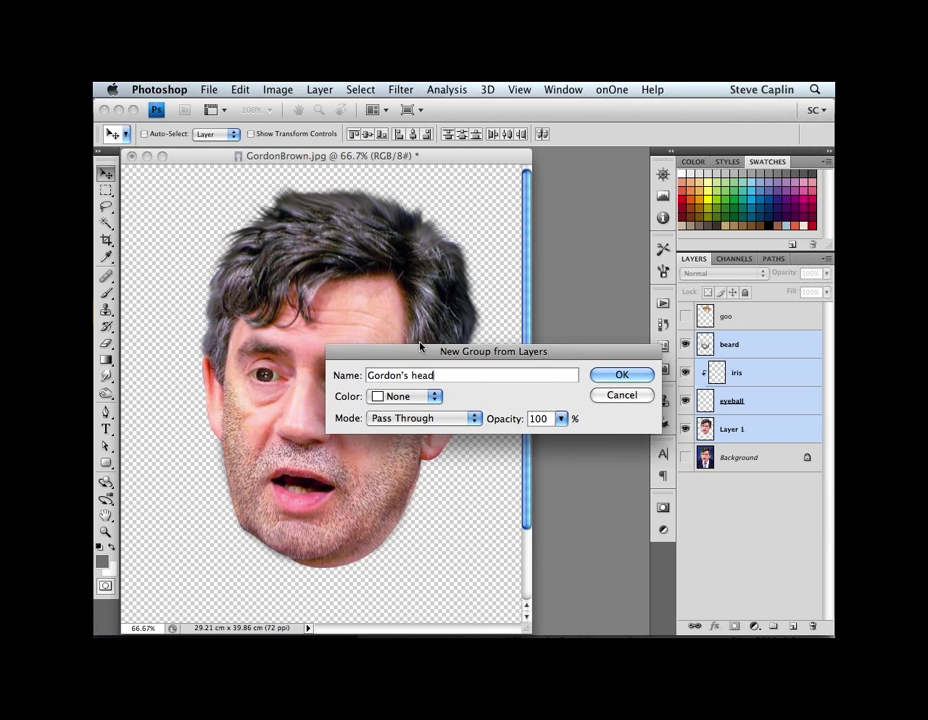
key(Return)
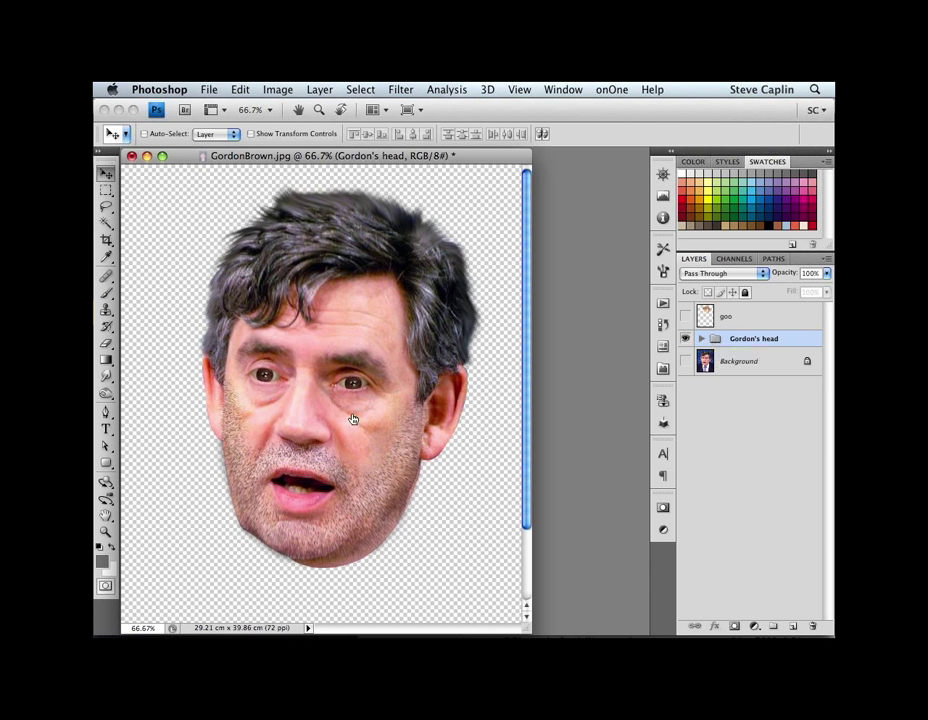
key(super+Tab)
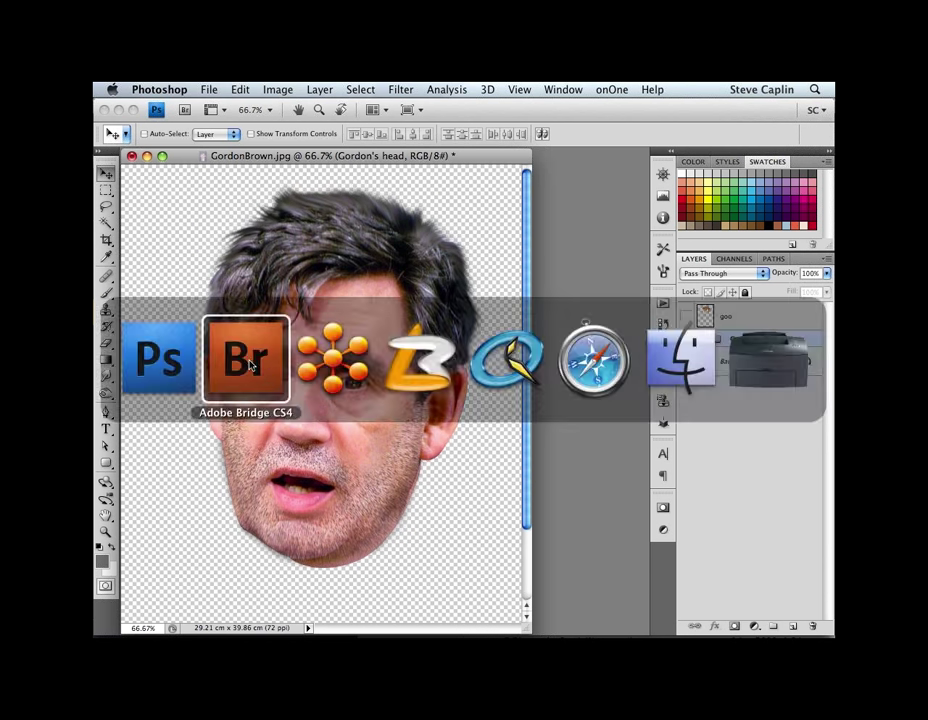
Step: In Bridge, open Beachbum.jpg from the demo files folder into Photoshop
click(248, 365)
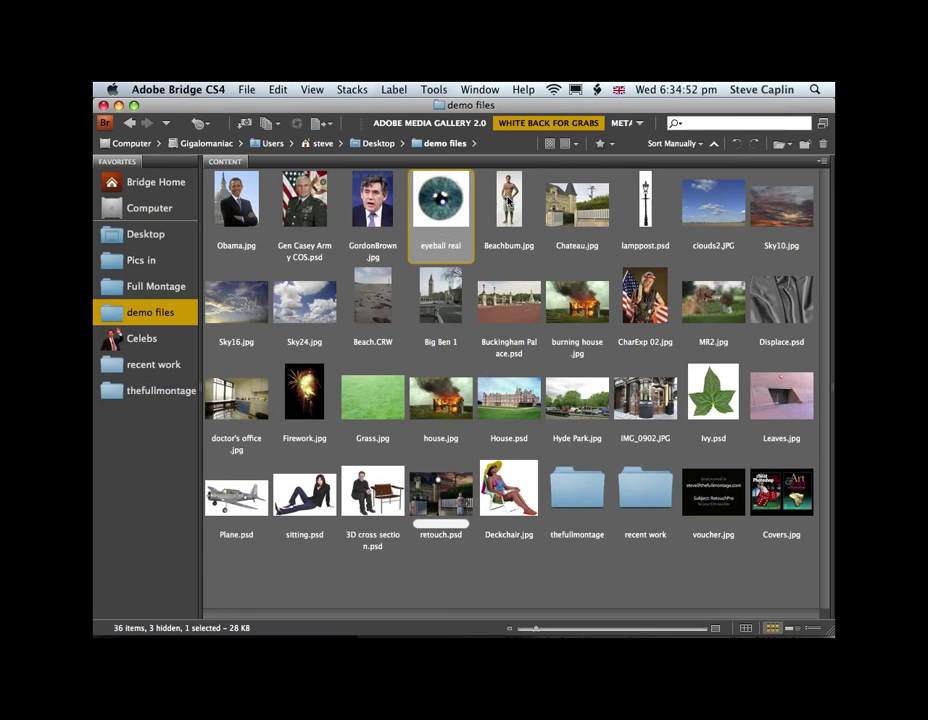
click(509, 210)
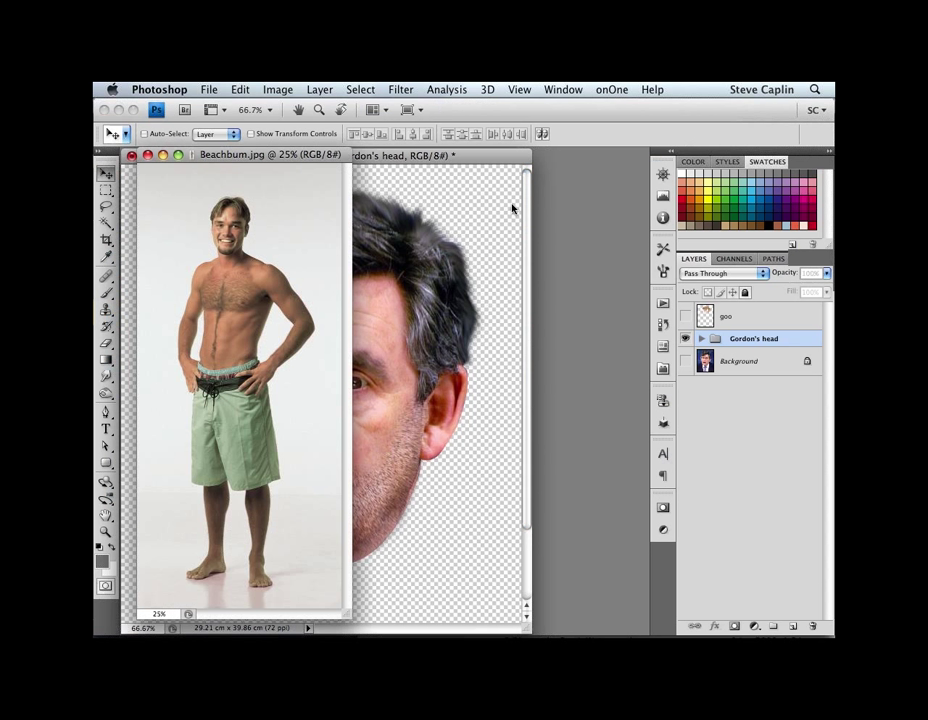
click(238, 156)
Step: Move the Beachbum.jpg window beside the GordonBrown.jpg head document
drag(238, 156, 528, 161)
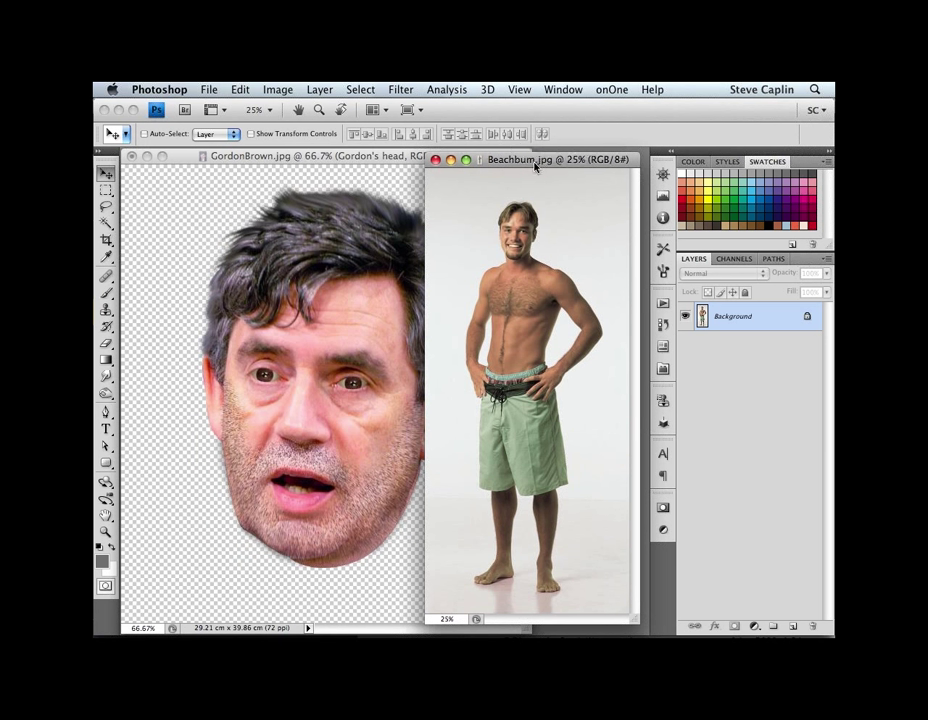
drag(534, 164, 479, 163)
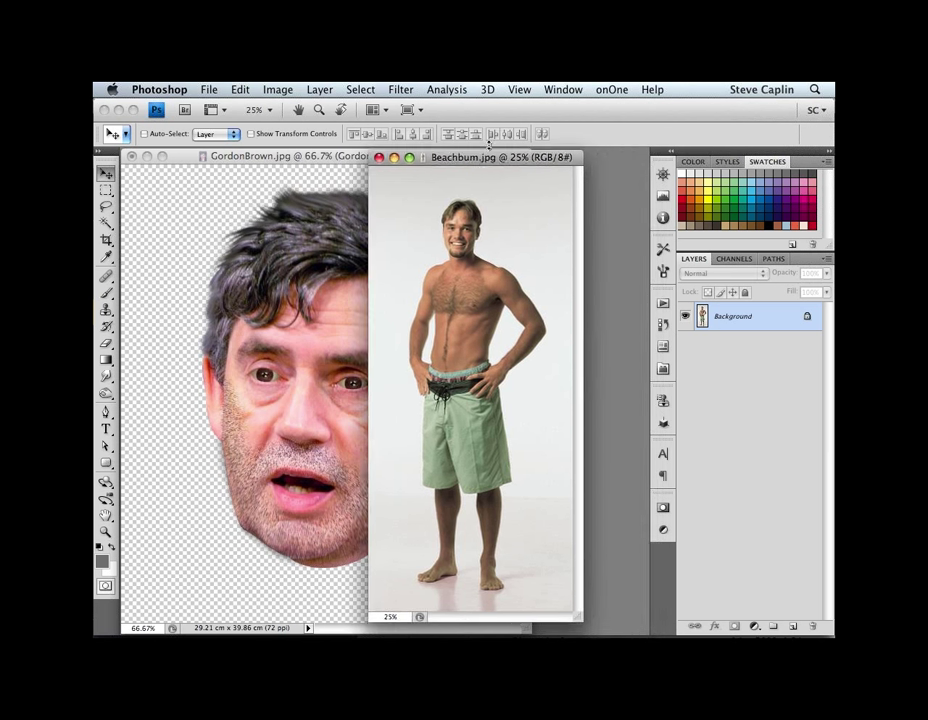
Step: Load Path 1 as a selection around the man and copy him onto a new Layer 1
click(773, 260)
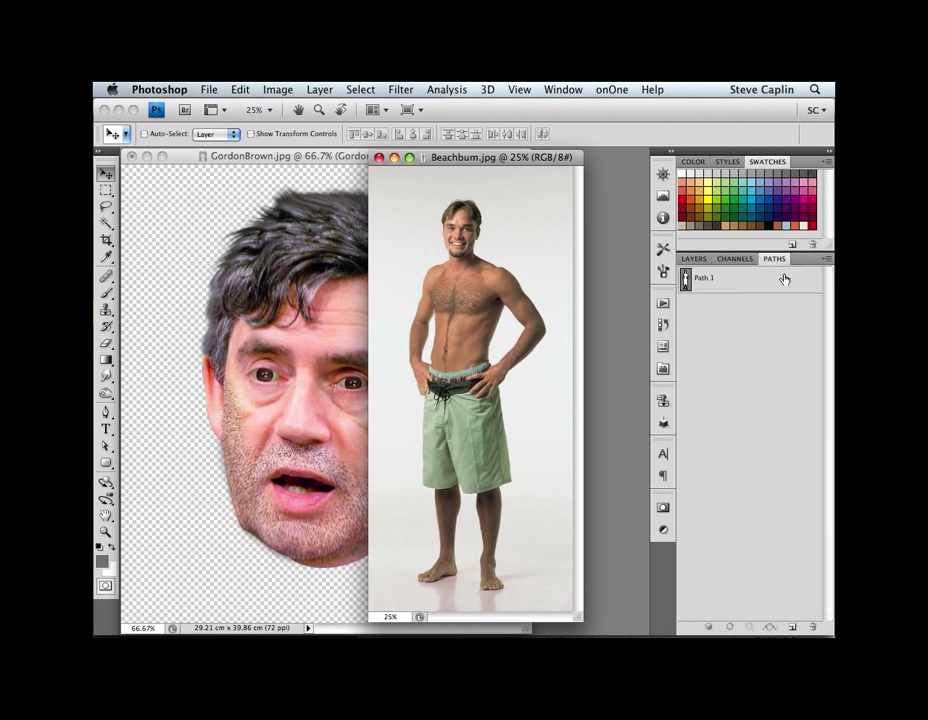
click(685, 281)
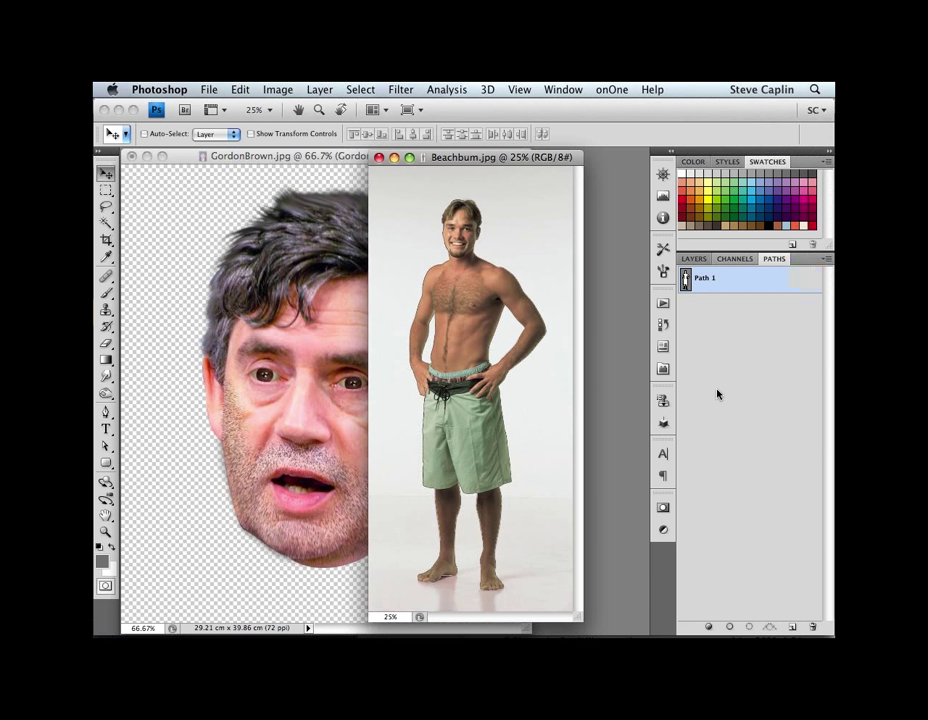
key(super+Return)
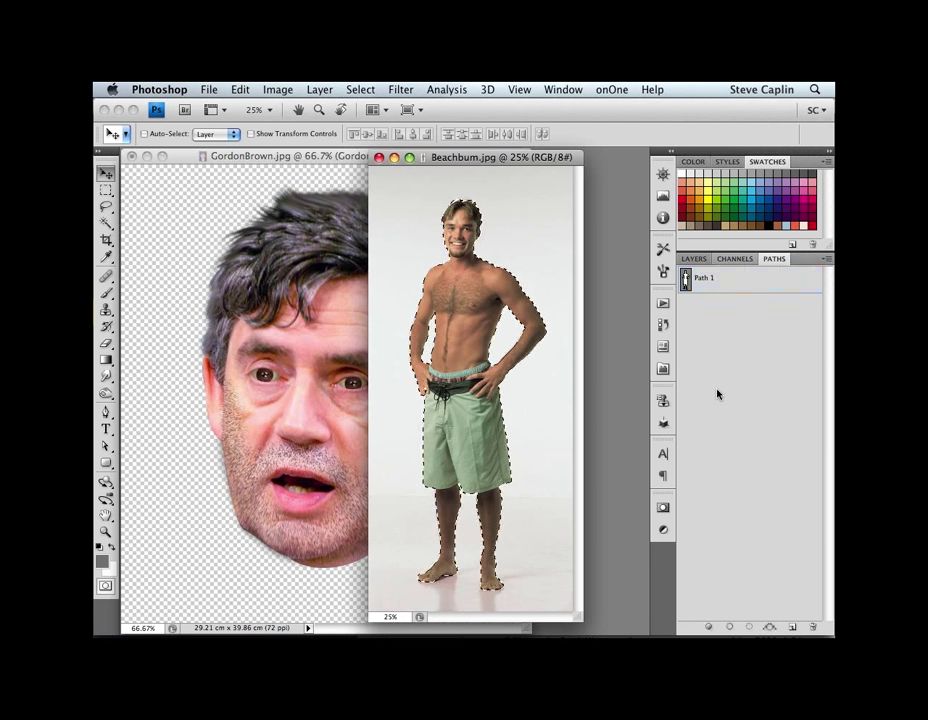
click(697, 259)
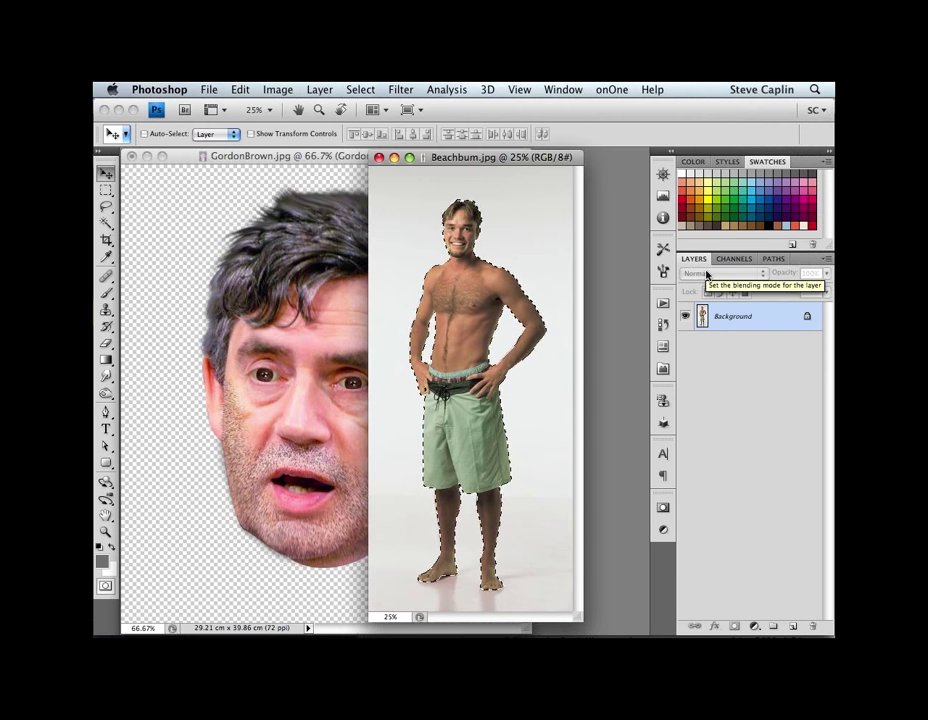
key(super+j)
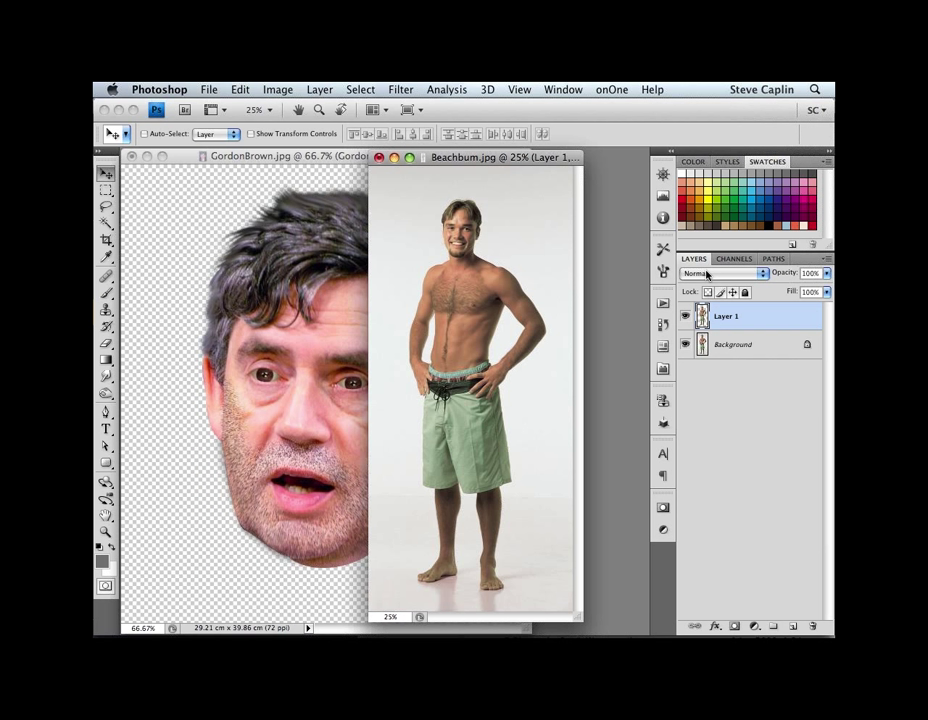
Step: Hide the Background layer so the cut-out man stands on transparency
super+click(474, 214)
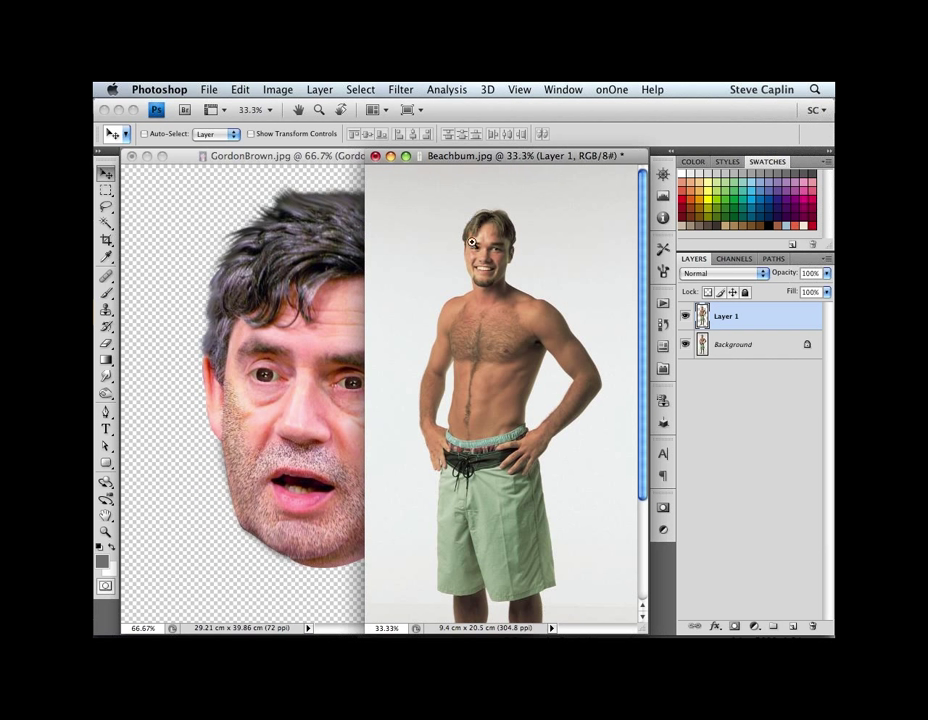
super+click(471, 242)
super+click(361, 329)
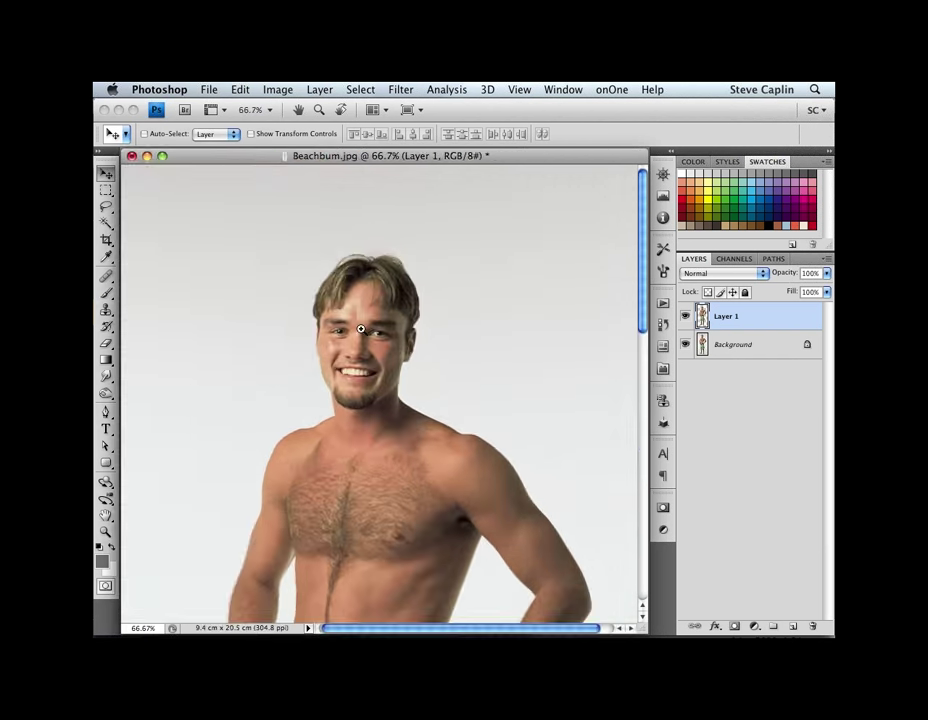
super+click(361, 329)
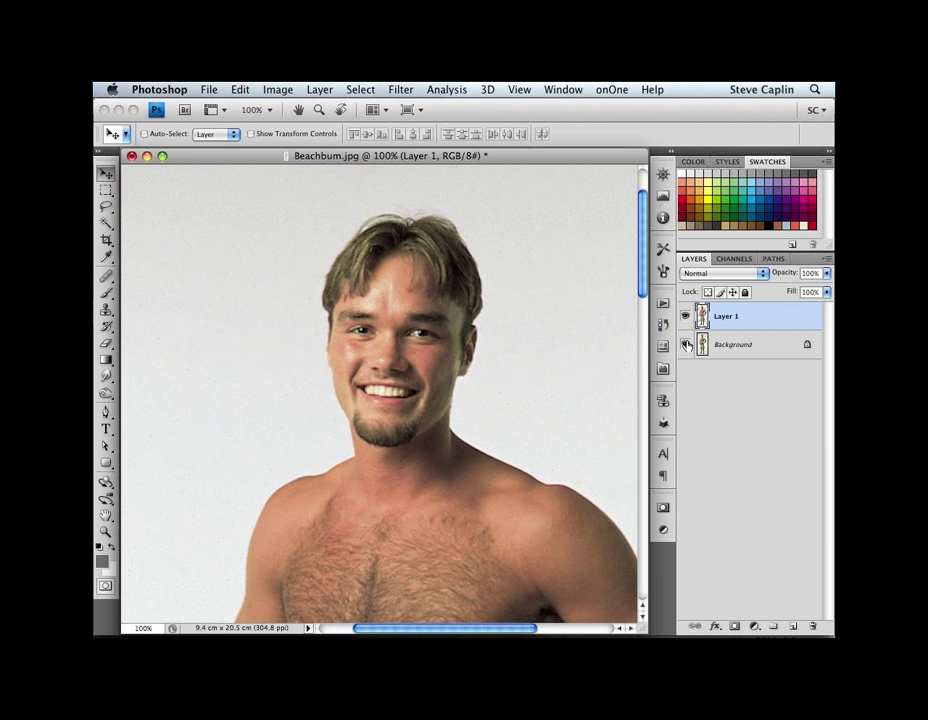
click(685, 344)
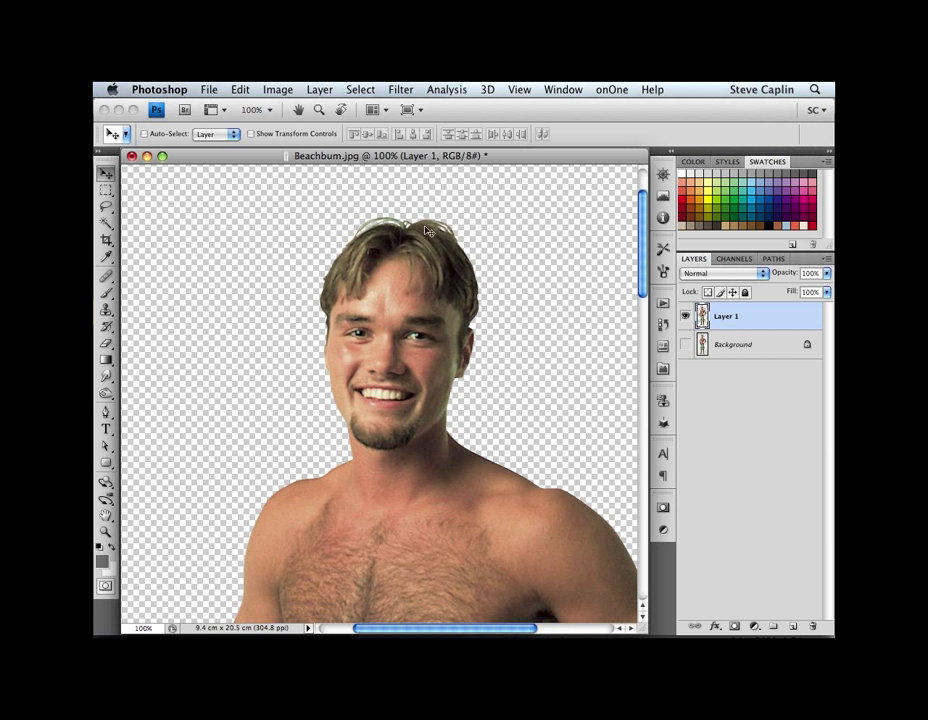
Step: Zoom back out to the whole figure and bring GordonBrown.jpg to the front
alt+click(410, 428)
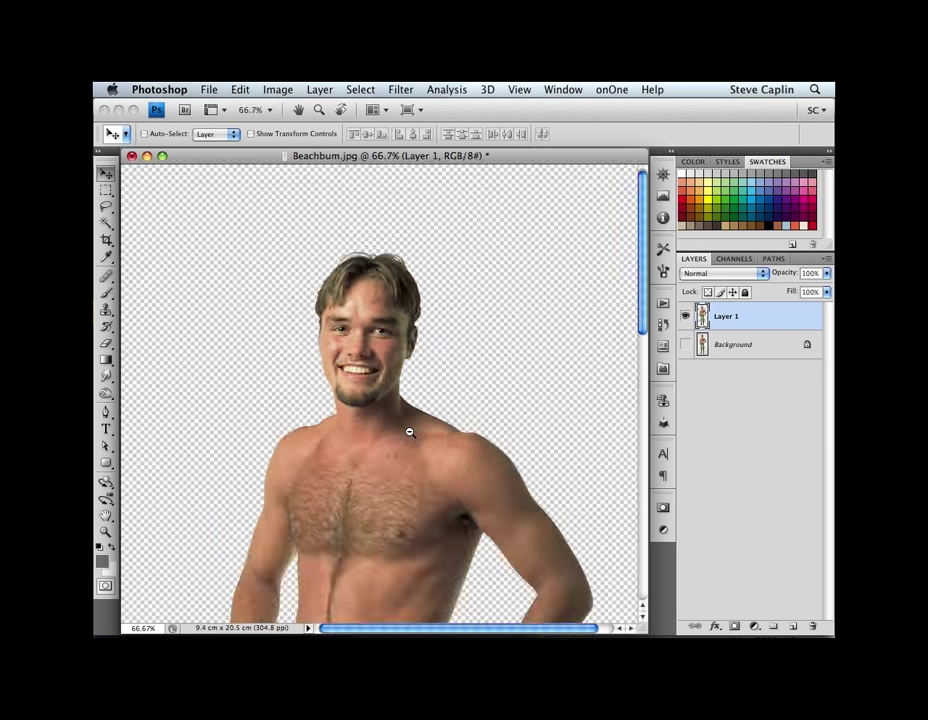
alt+click(410, 432)
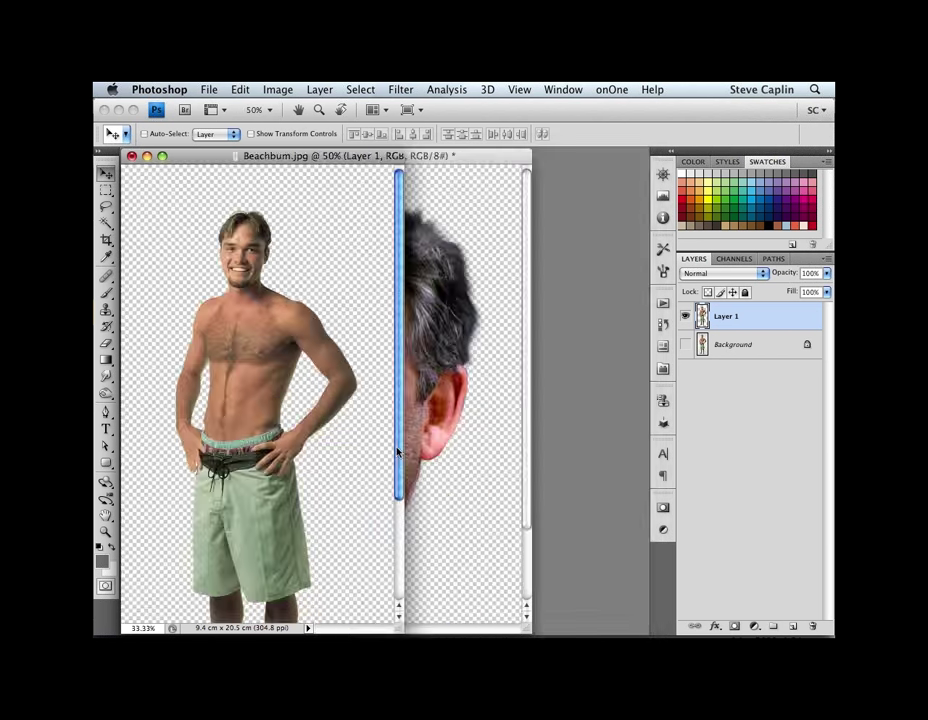
click(401, 452)
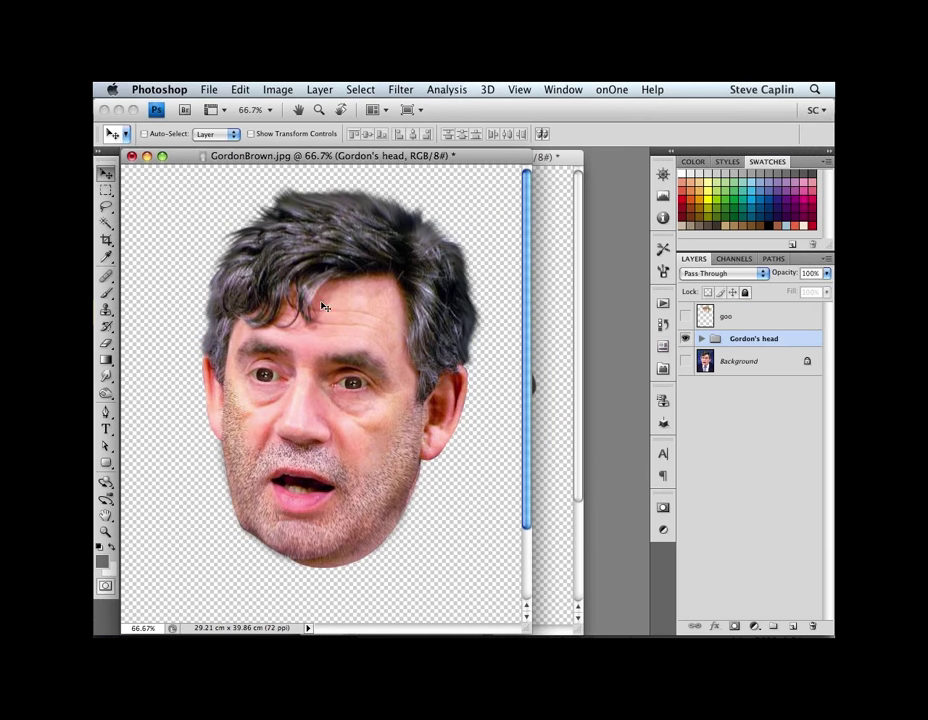
Step: Copy the 'Gordon's head' group into Beachbum.jpg above Layer 1, ready for Free Transform
drag(320, 316, 426, 314)
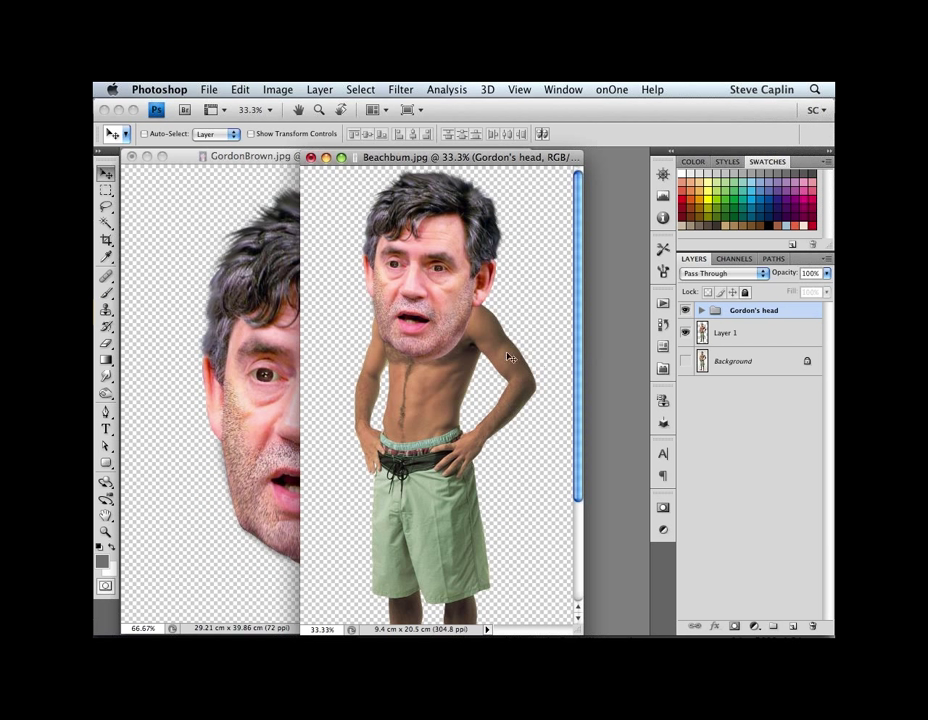
key(super+t)
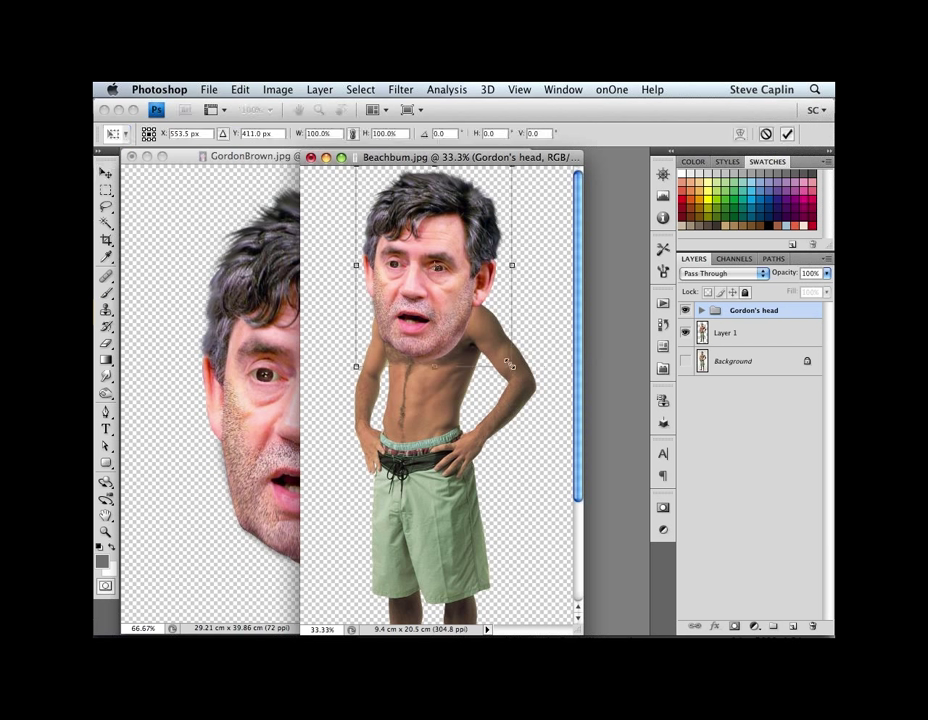
Step: Scale the head down to about 45% and set it on the man's neck
drag(510, 364, 478, 323)
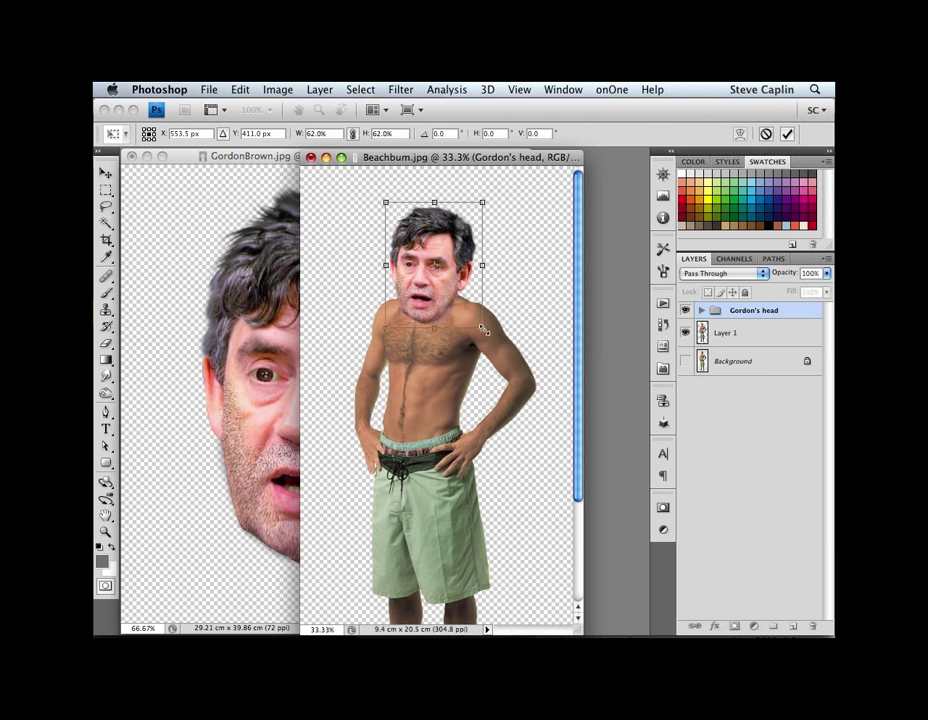
drag(484, 330, 449, 285)
drag(465, 281, 442, 275)
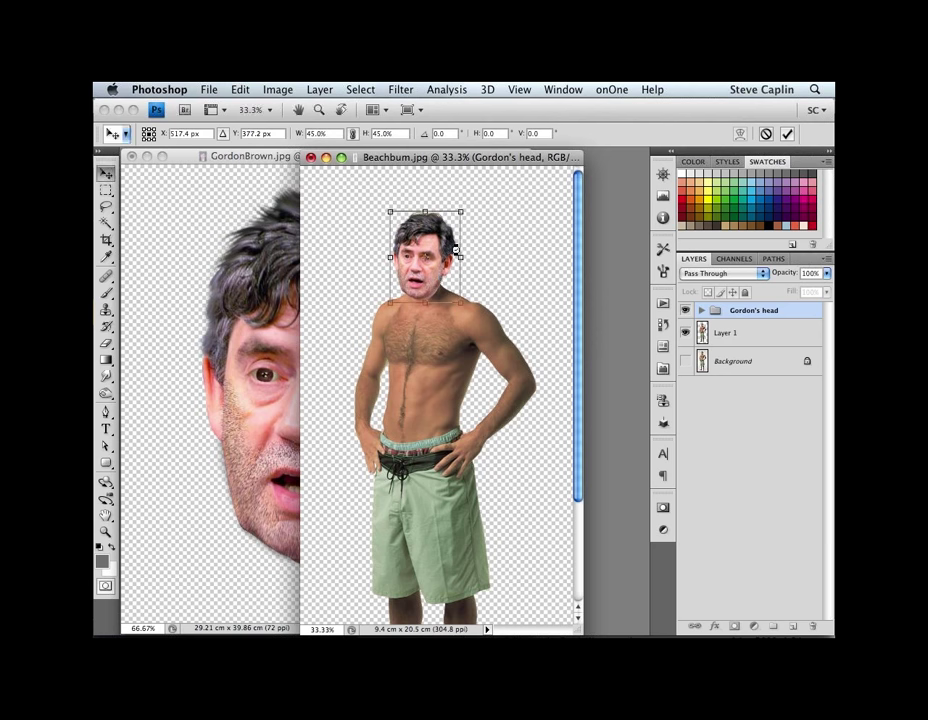
key(Return)
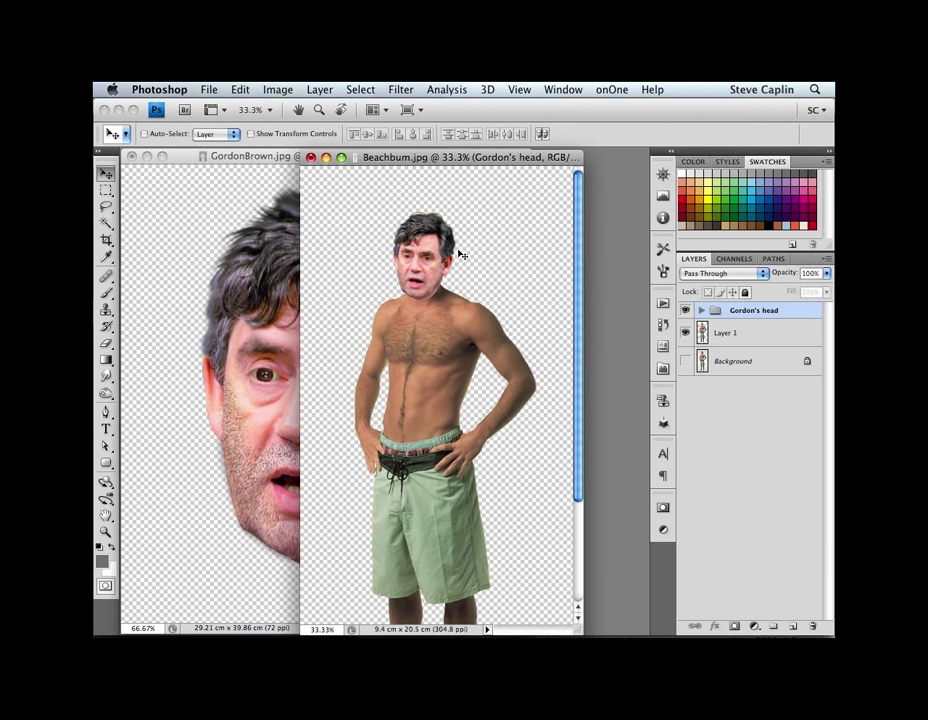
Step: Zoom in to 66.7% and scroll up to inspect the new head on the torso
key(super+plus)
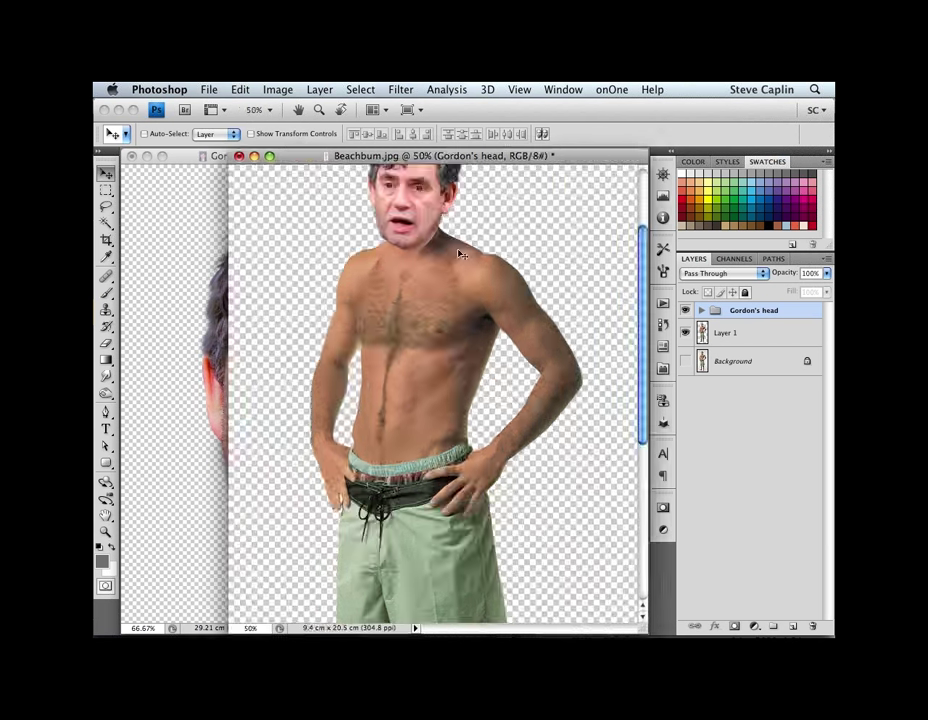
key(super+plus)
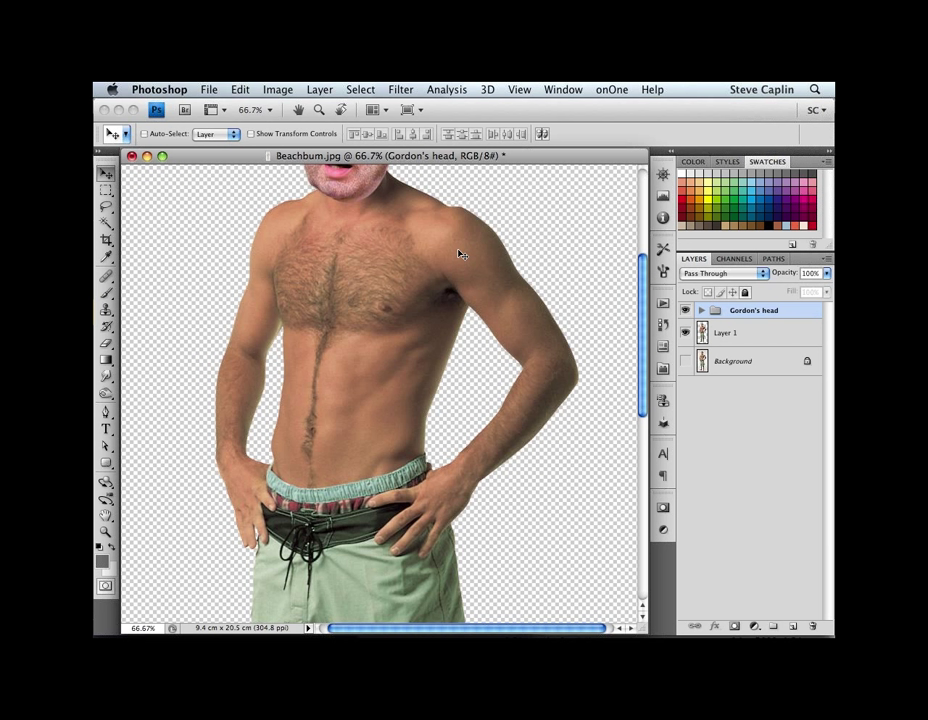
scroll(461, 254, up, 5)
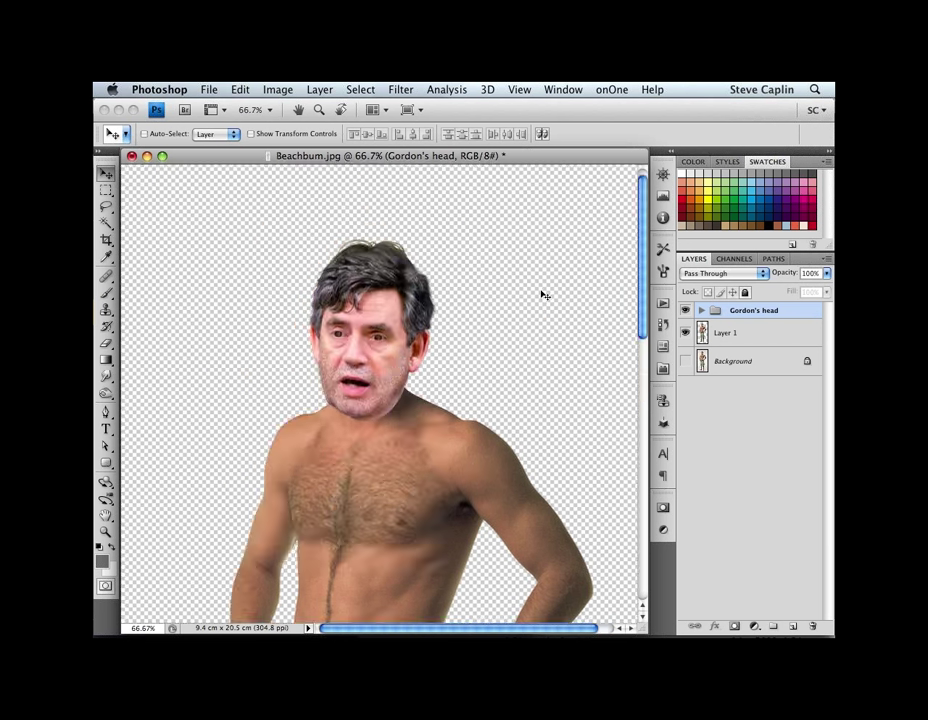
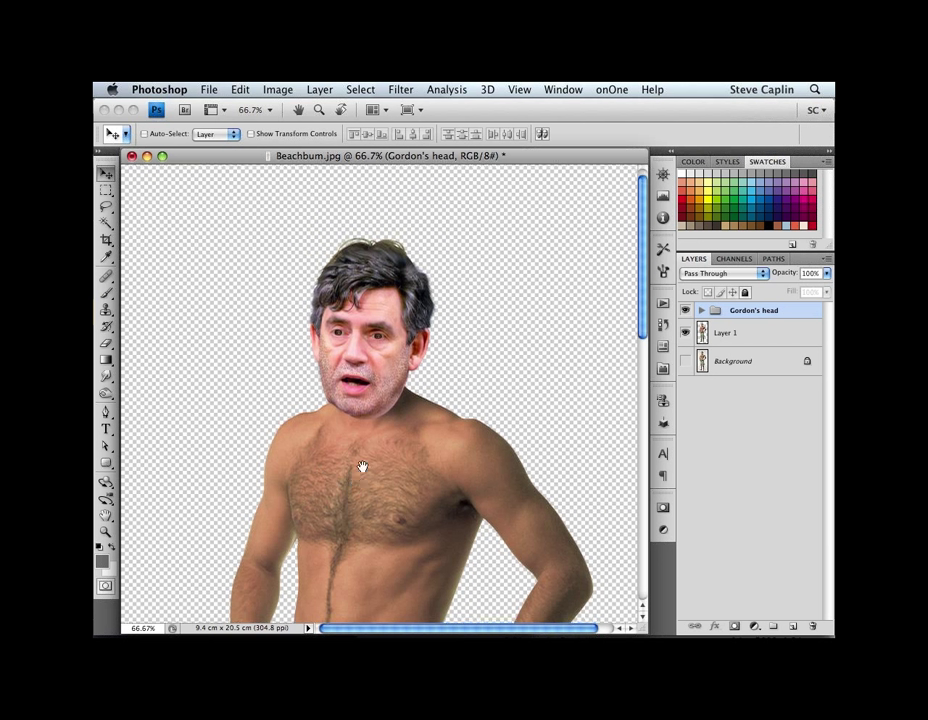
Step: Rename Layer 1 to 'Gordon's body' and shift it slightly left beneath the head group
drag(362, 467, 365, 385)
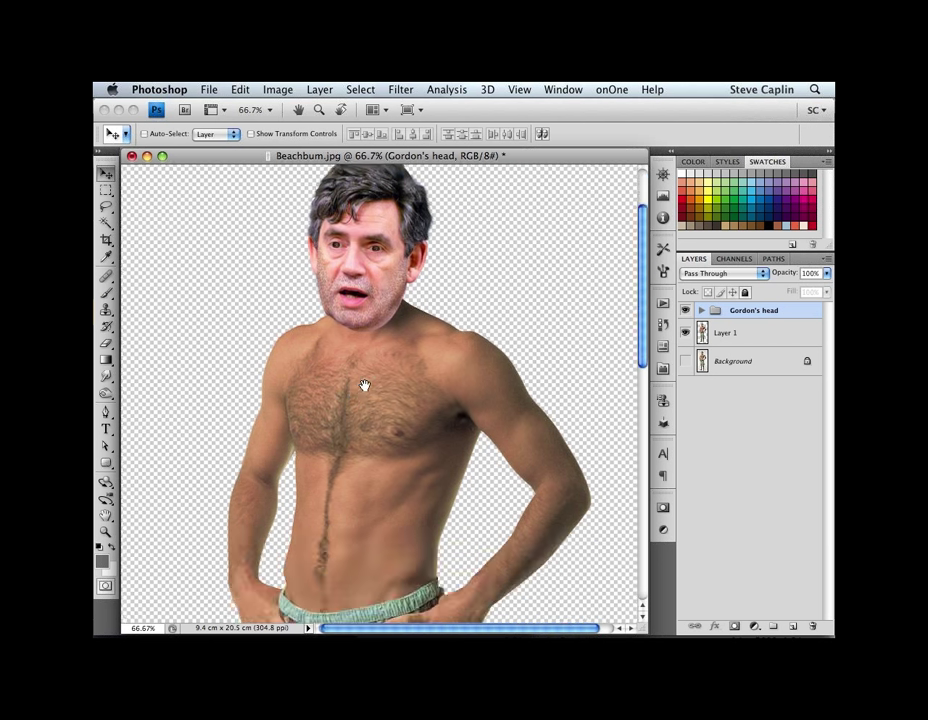
double_click(725, 332)
text(Gordon's body)
key(Return)
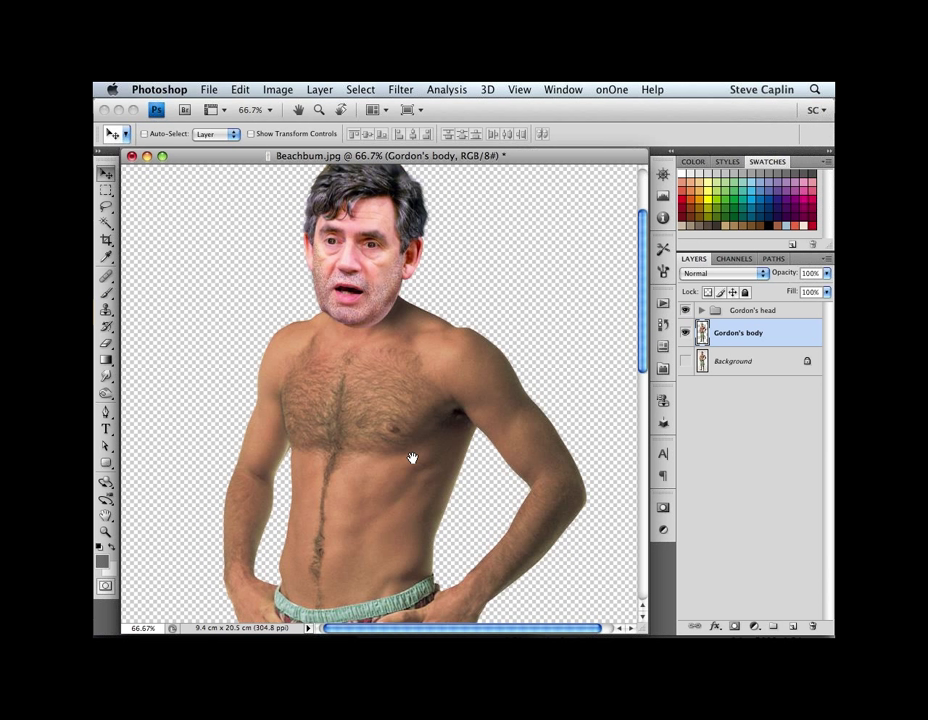
drag(412, 458, 406, 475)
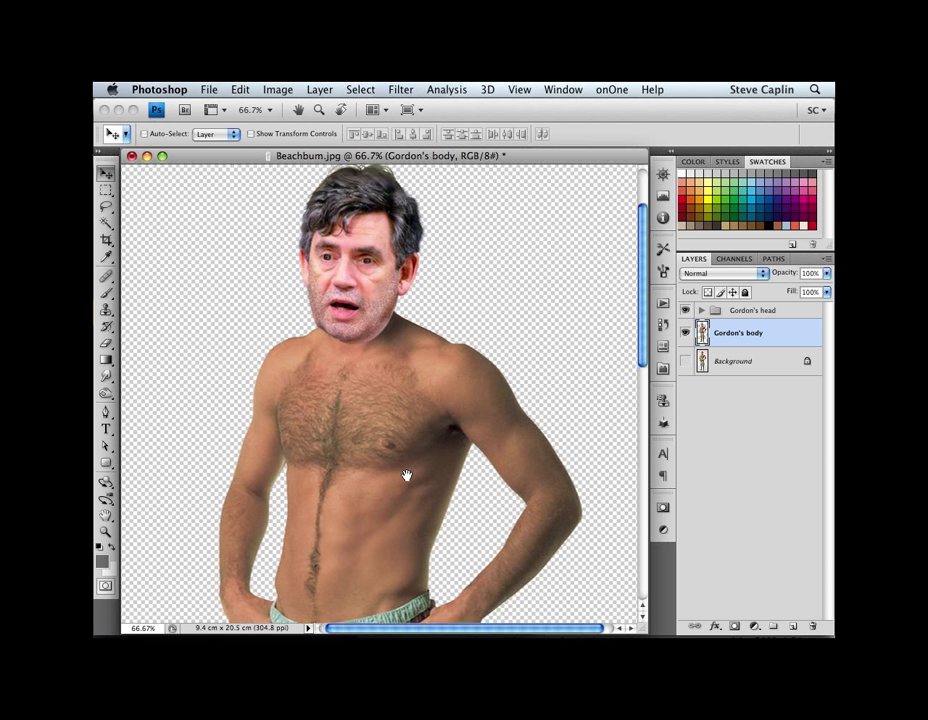
drag(406, 475, 389, 470)
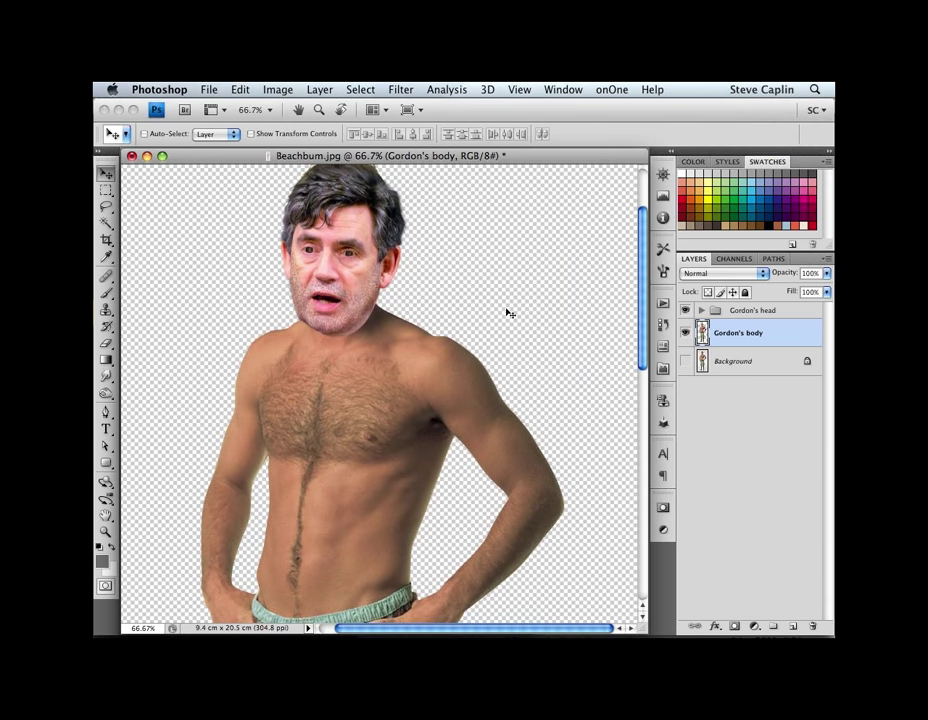
Step: Open a Curves adjustment on the body and add a midpoint at input 129, output 131
click(275, 90)
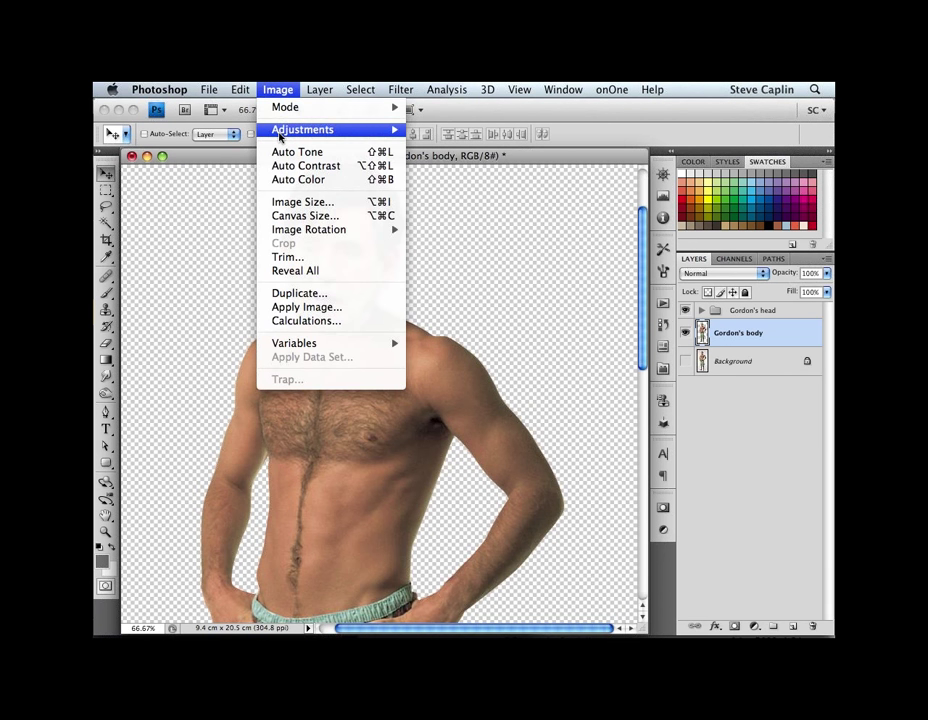
mouse_move(390, 129)
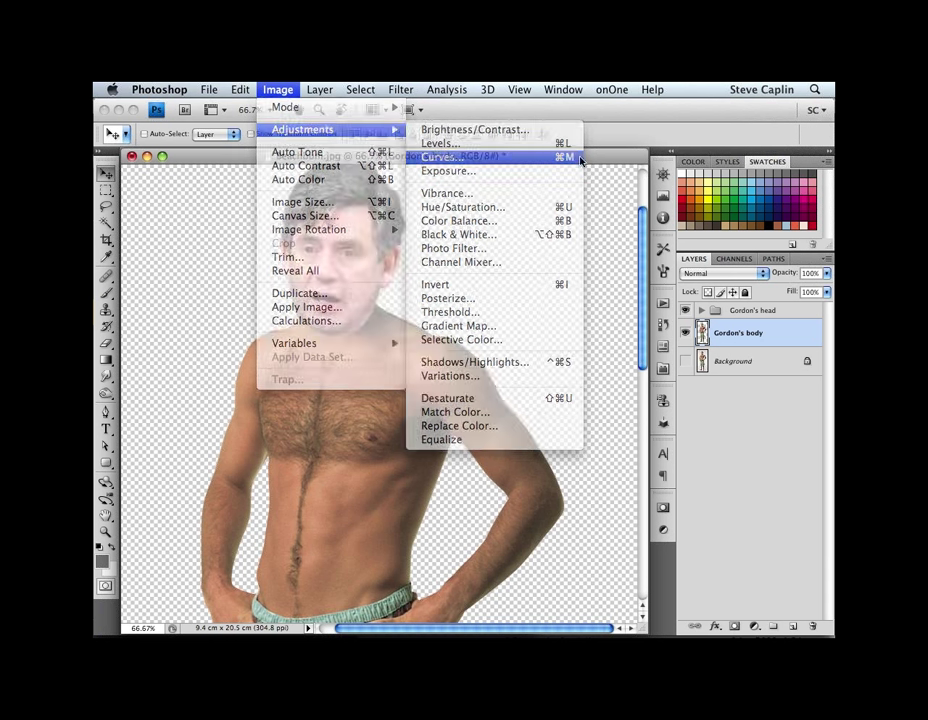
click(580, 160)
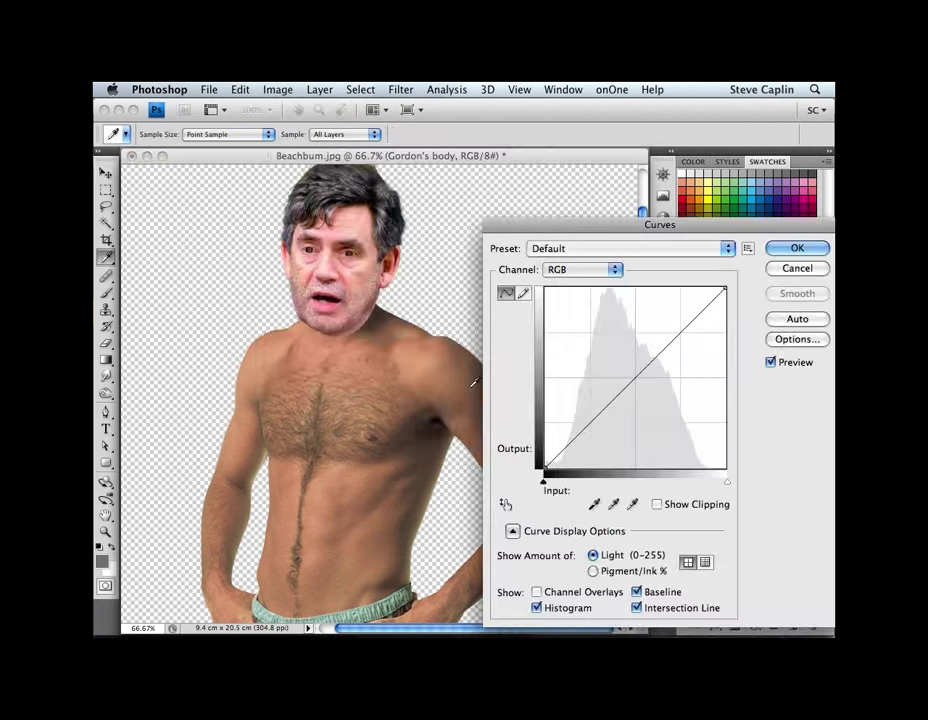
click(636, 375)
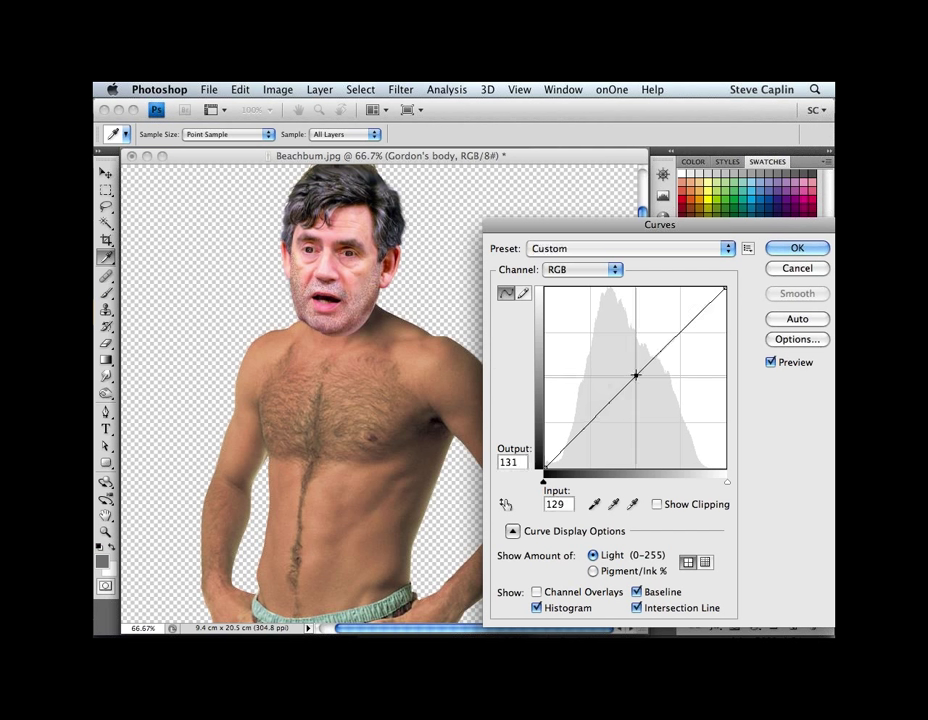
Step: Raise the RGB curve's midpoint and add a highlight point at input 179, output 208
drag(636, 375, 629, 370)
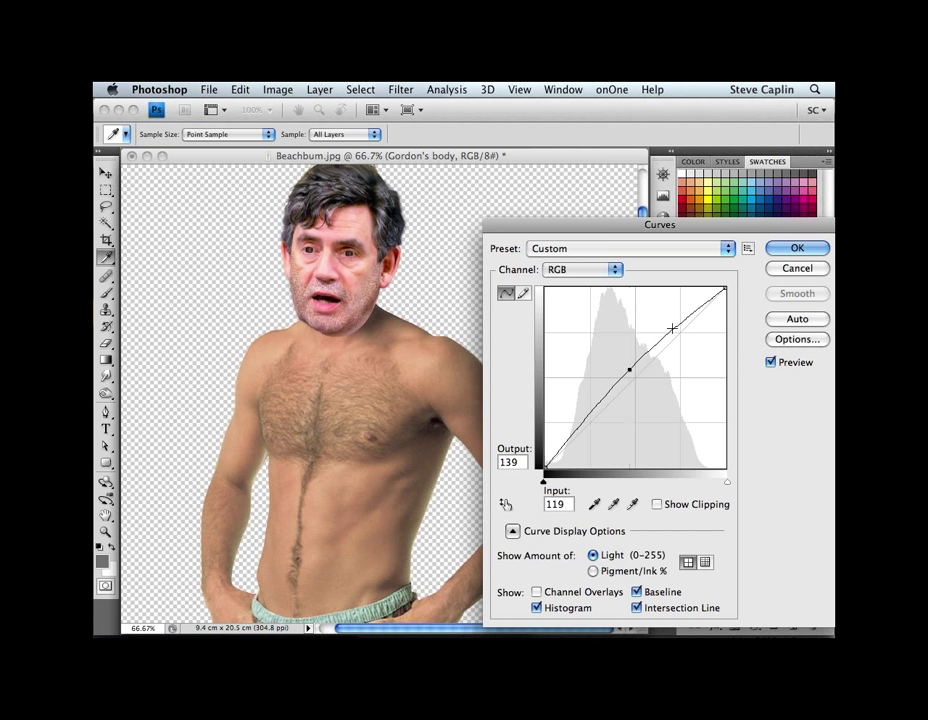
drag(673, 325, 671, 322)
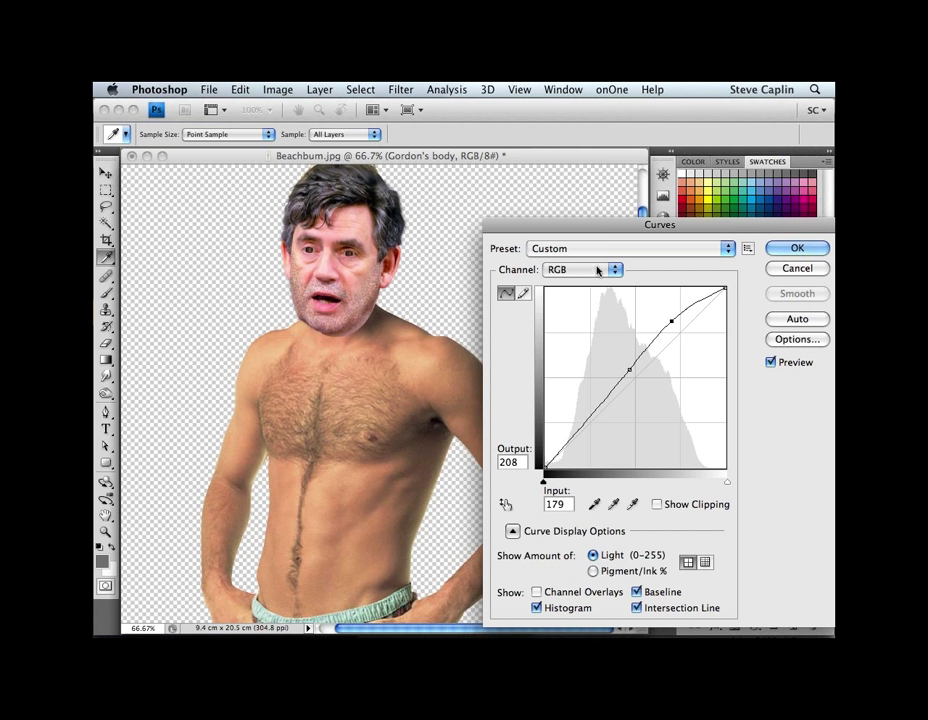
Step: Raise the Blue channel curve to cool the skin, check Green, then return to RGB
click(598, 269)
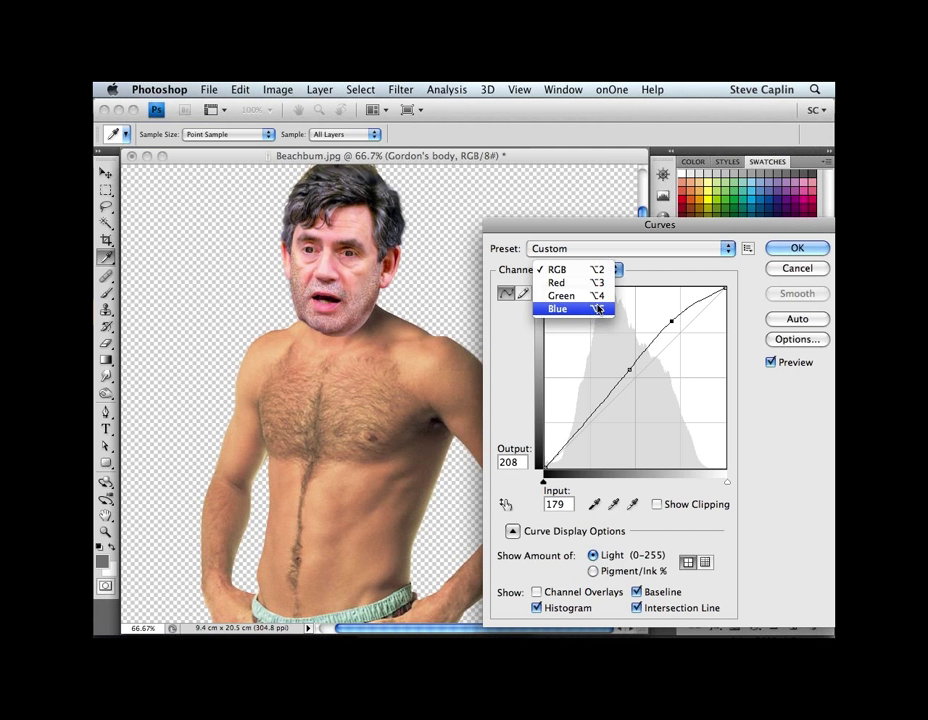
click(598, 308)
drag(634, 378, 629, 366)
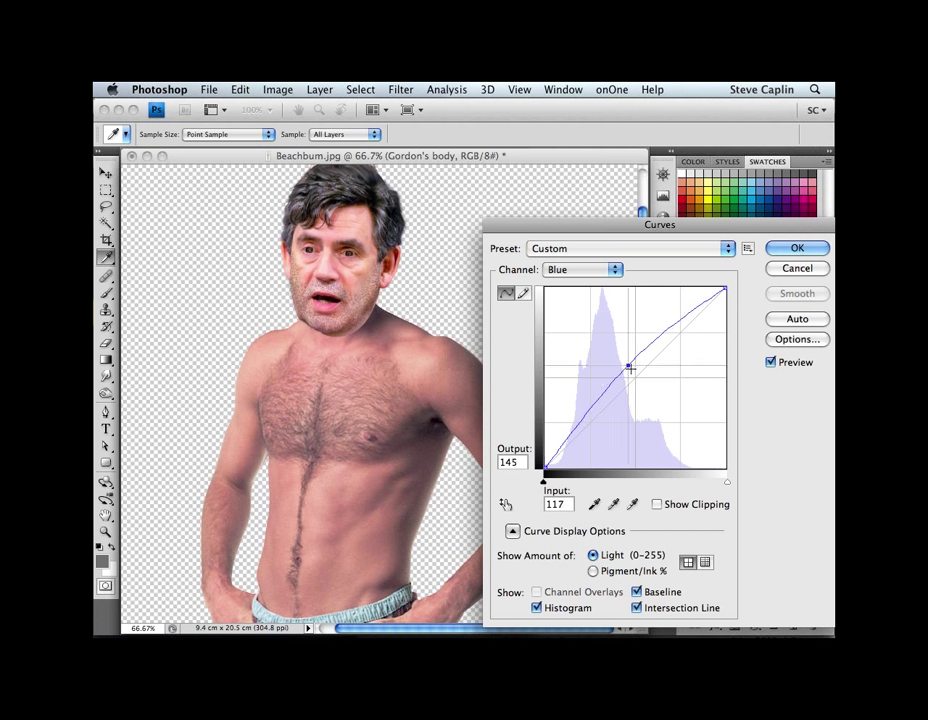
click(573, 272)
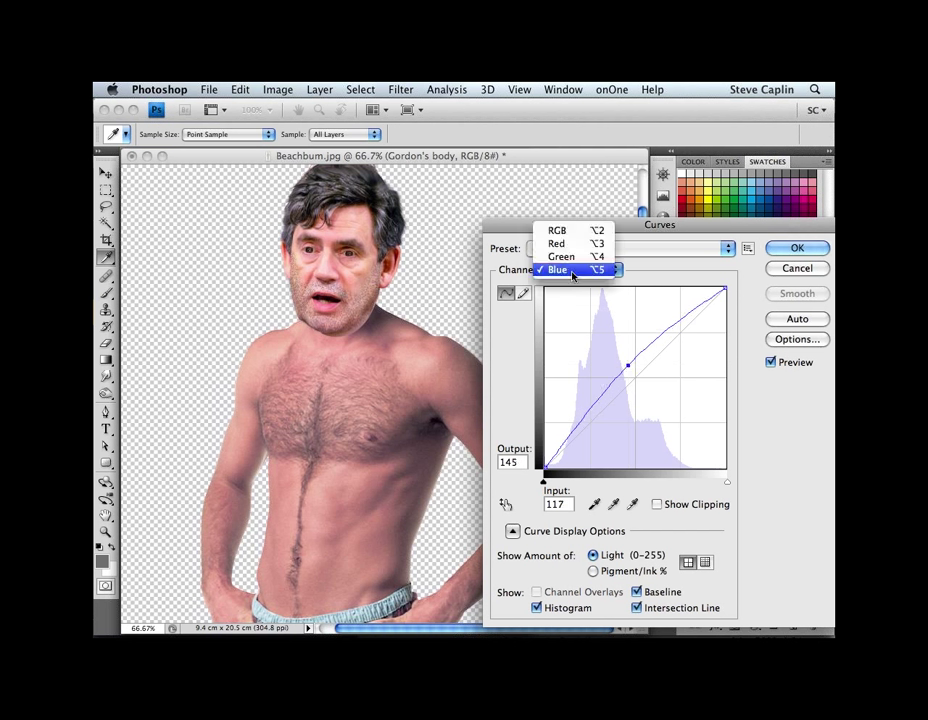
click(562, 256)
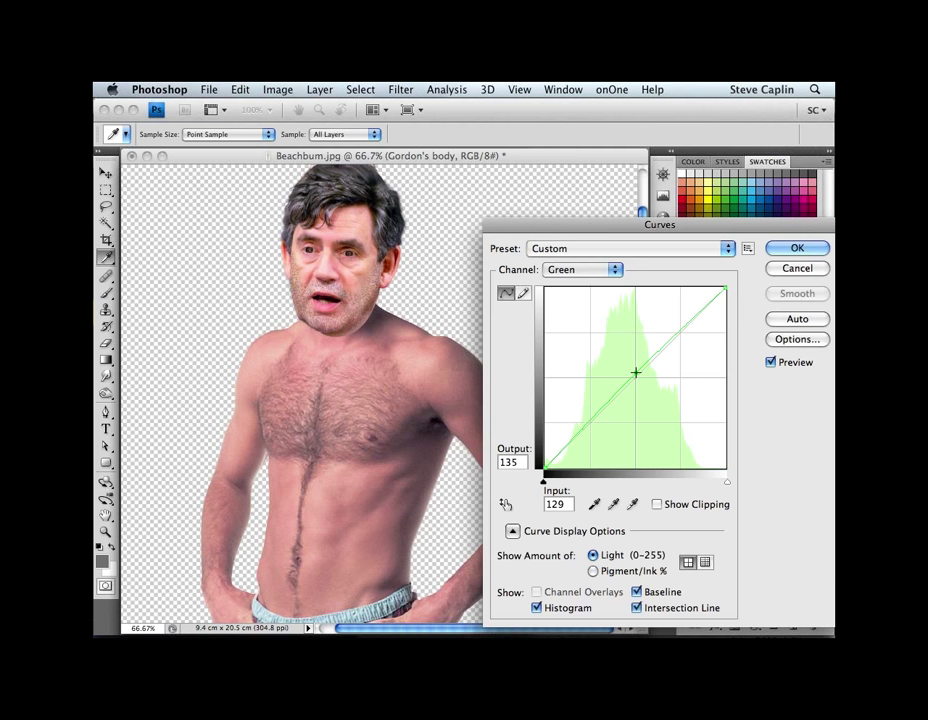
click(556, 271)
click(557, 243)
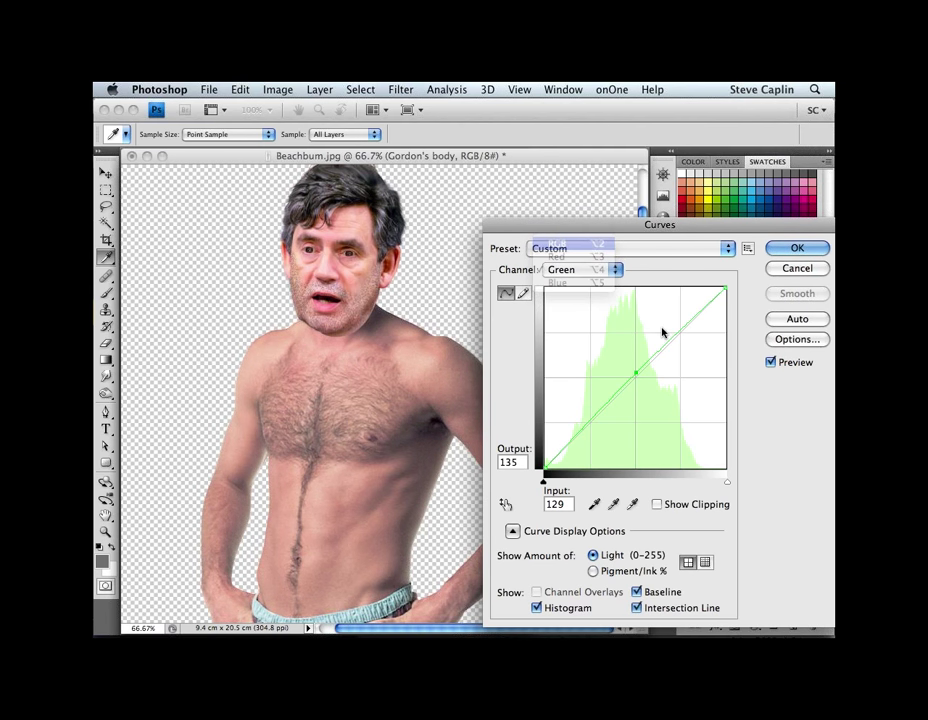
Step: Fine-tune the RGB upper and midtone points, compare with Preview off and on, then apply
drag(669, 323, 668, 316)
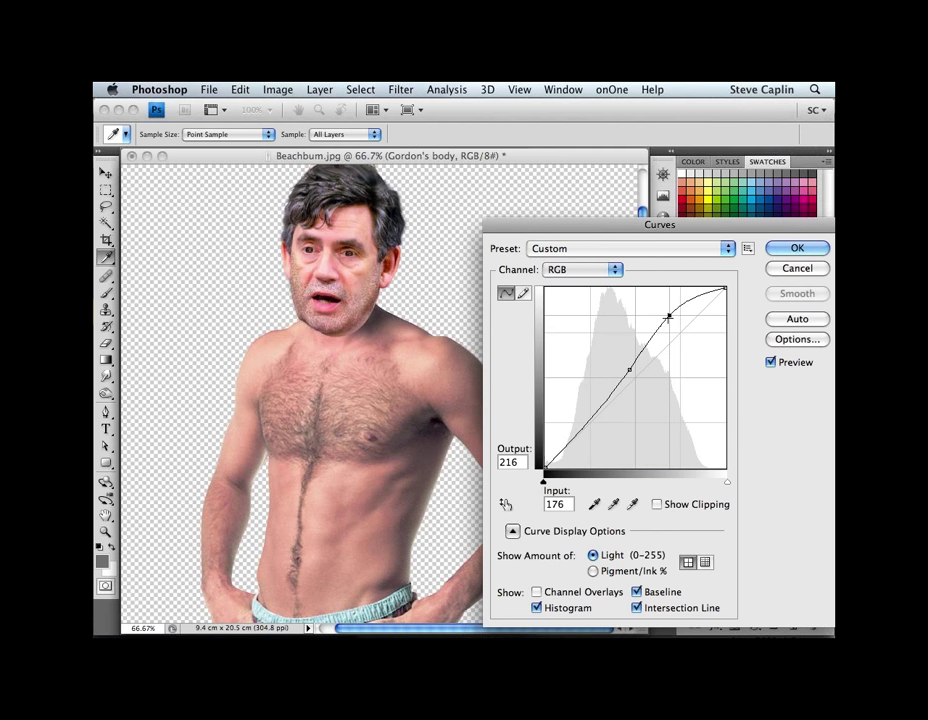
drag(629, 371, 629, 368)
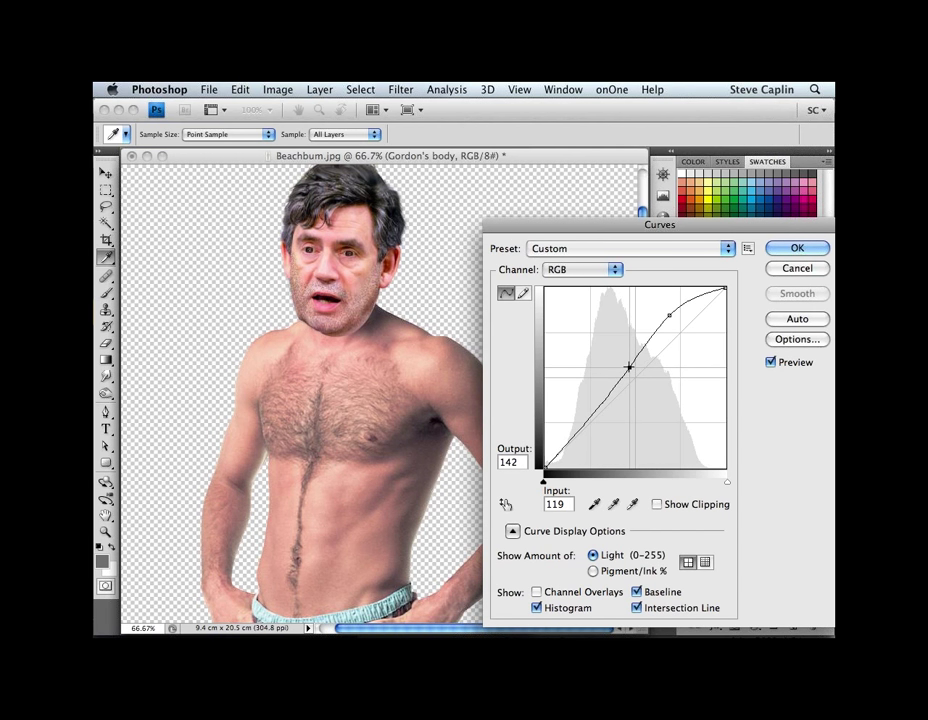
drag(629, 368, 633, 374)
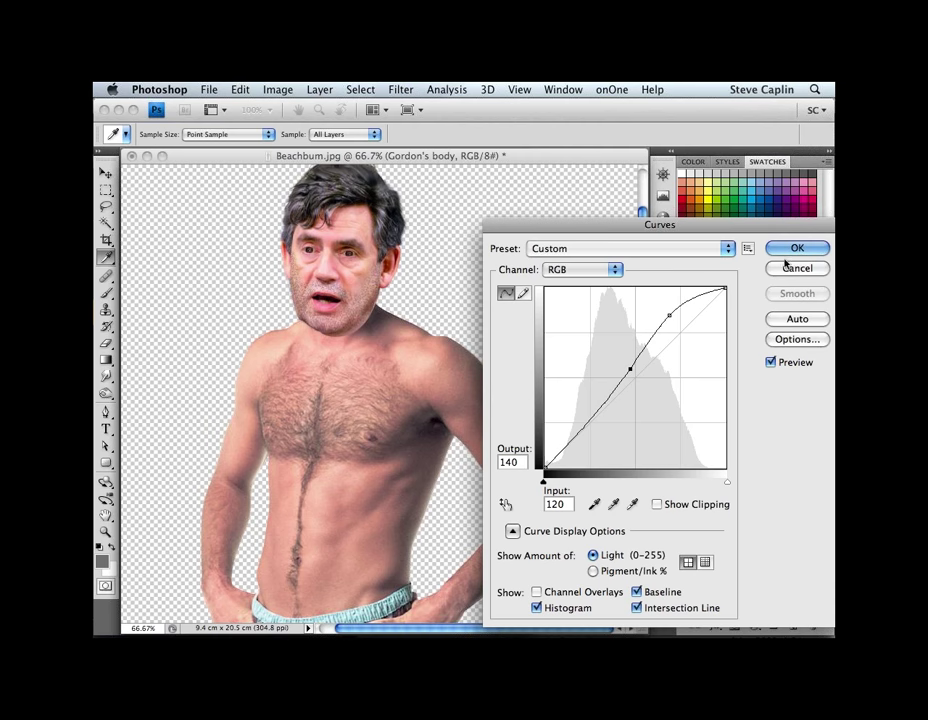
click(770, 363)
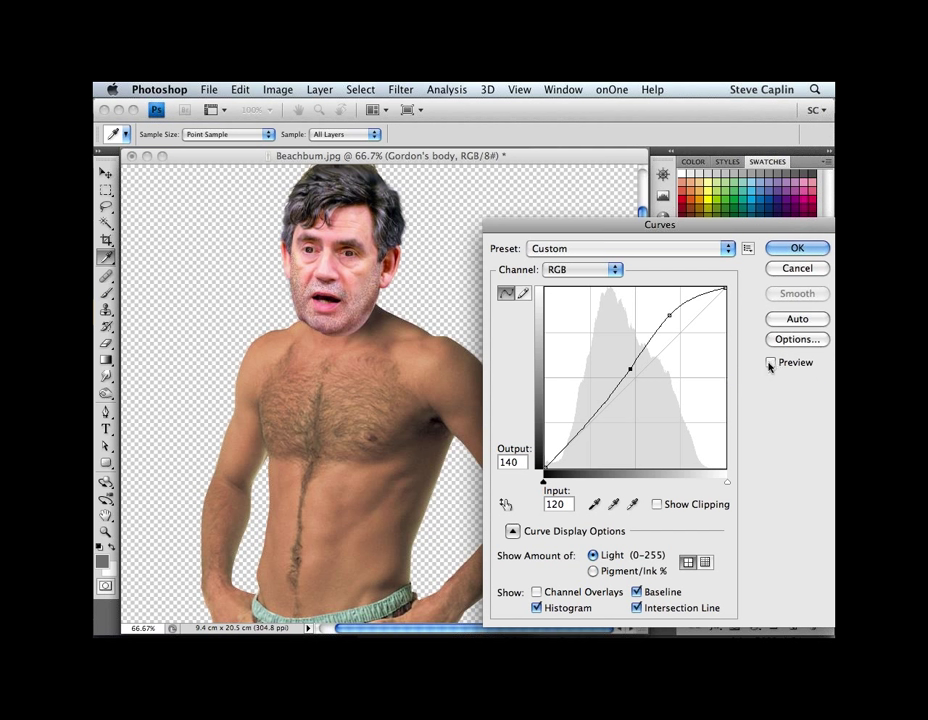
click(770, 363)
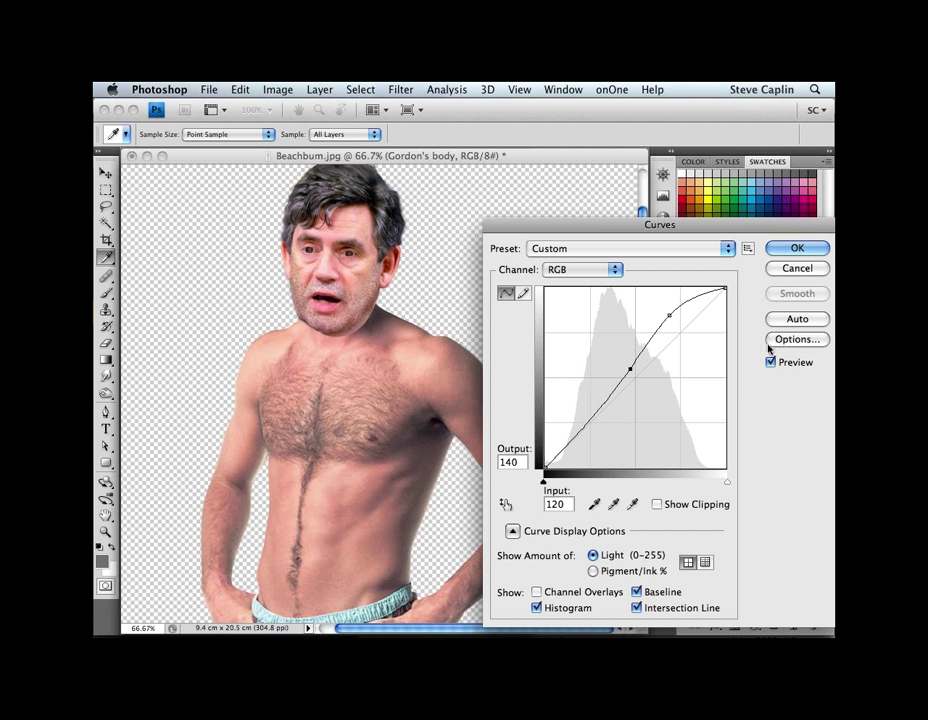
click(790, 248)
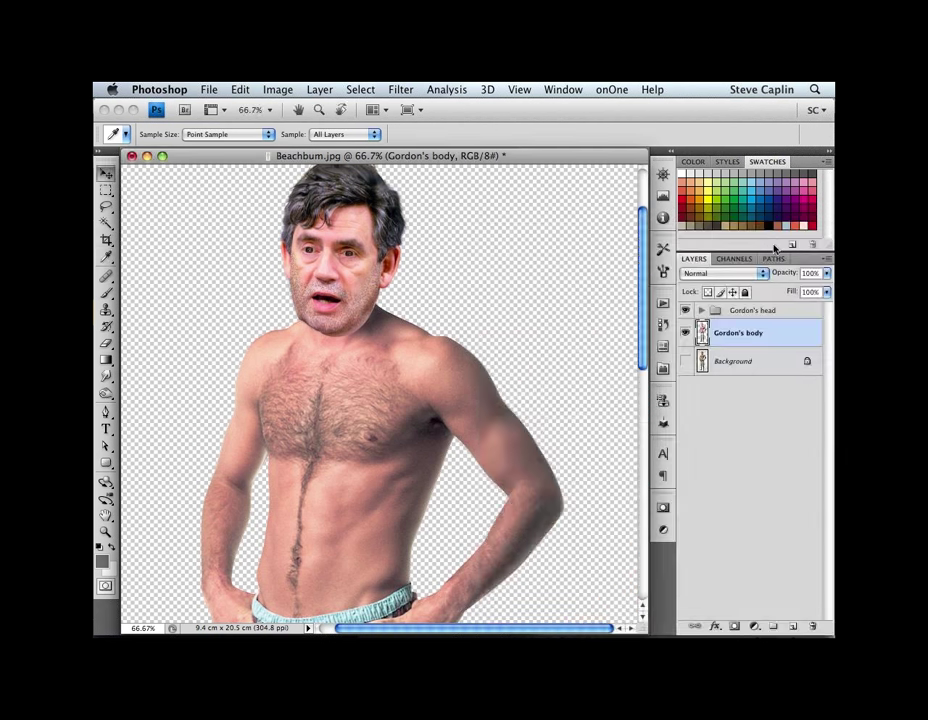
Step: Zoom to 100% on the face and neck join and select the Gordon's head group
key(v)
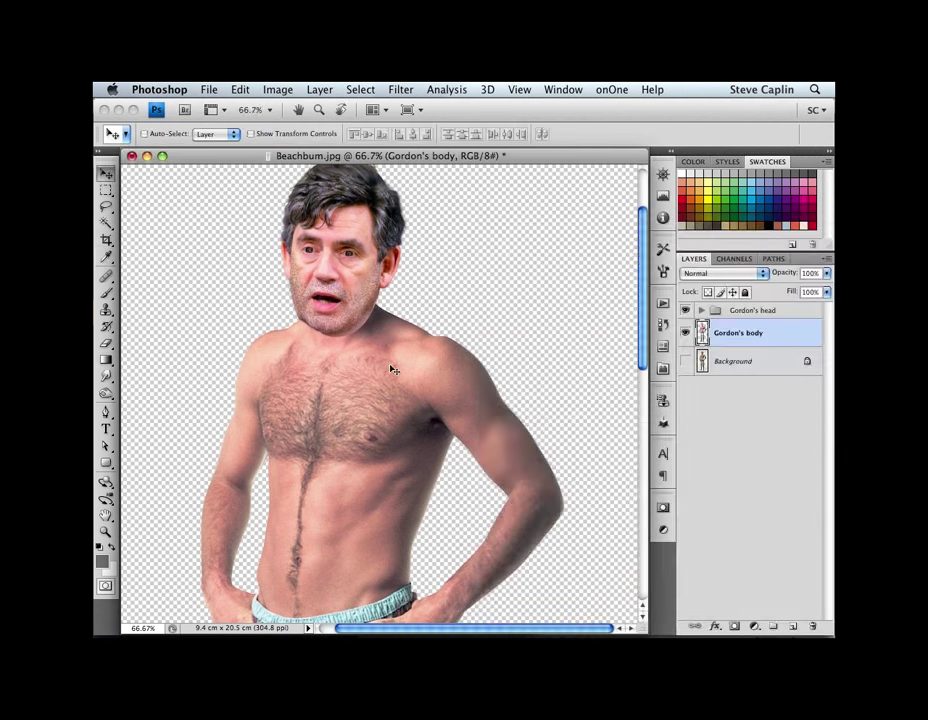
super+click(353, 313)
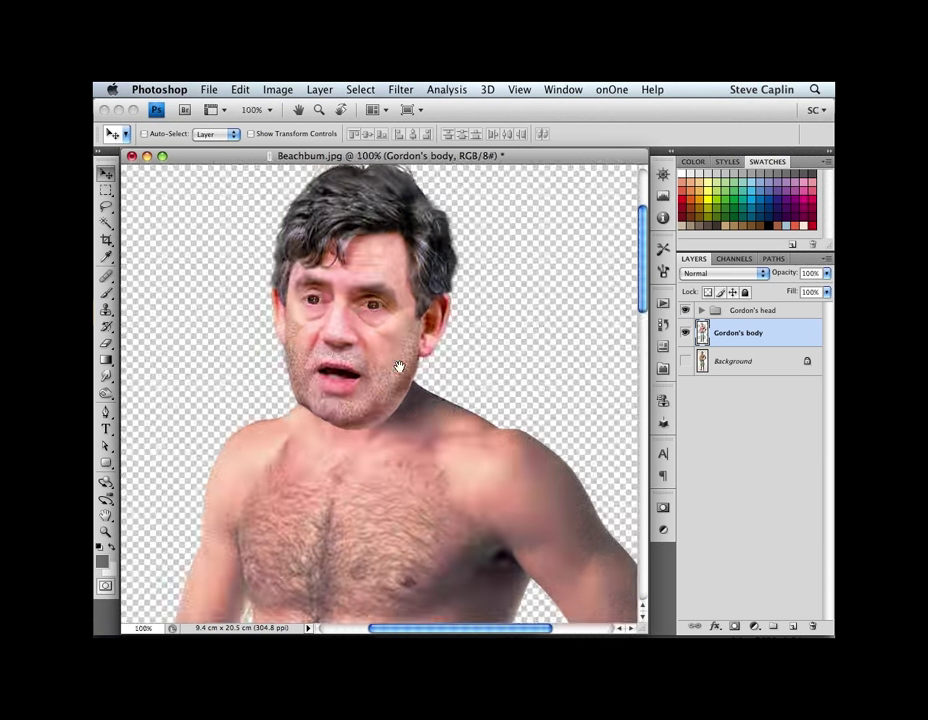
drag(399, 367, 411, 384)
key(alt+bracketright)
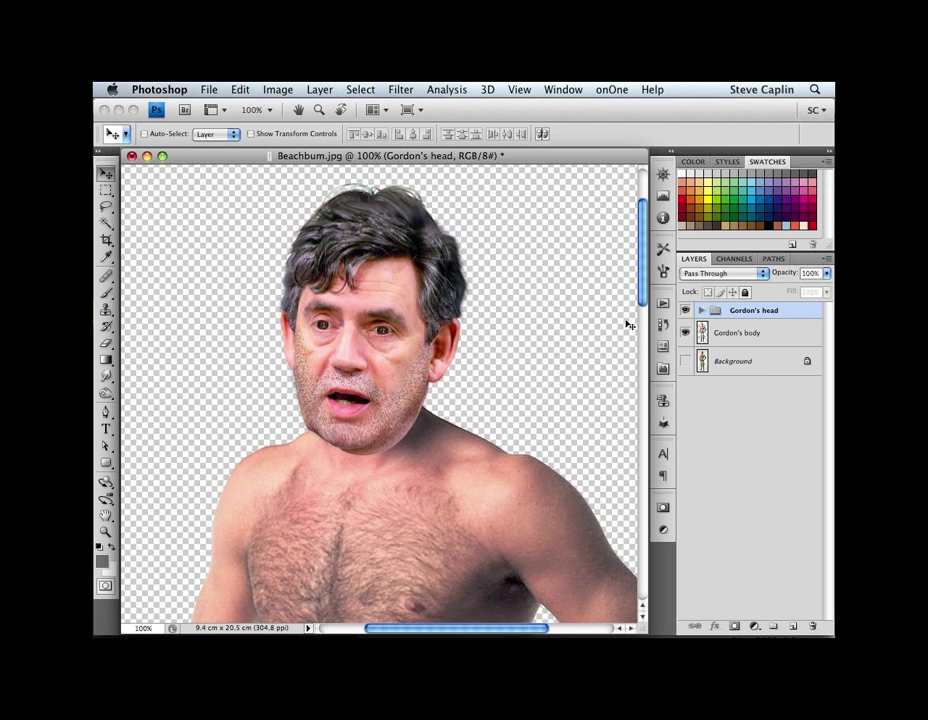
click(701, 311)
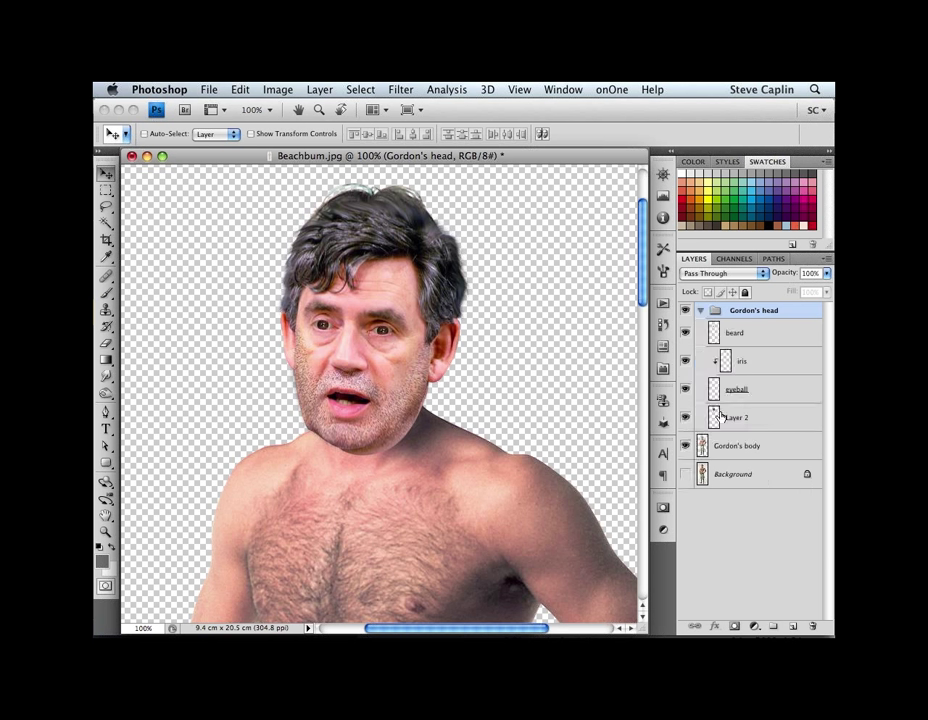
click(714, 421)
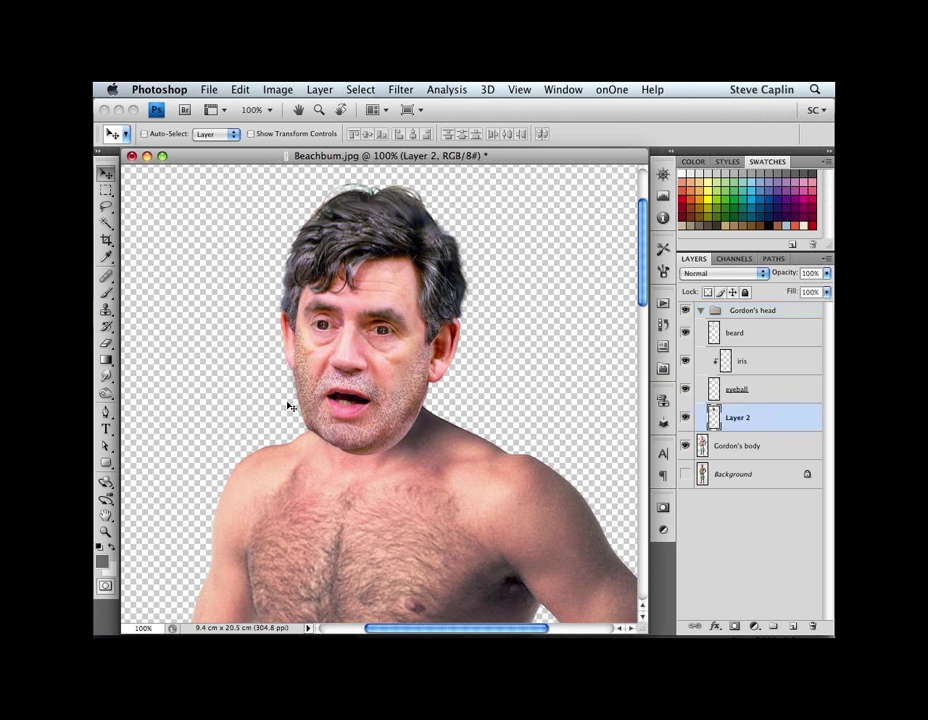
key(e)
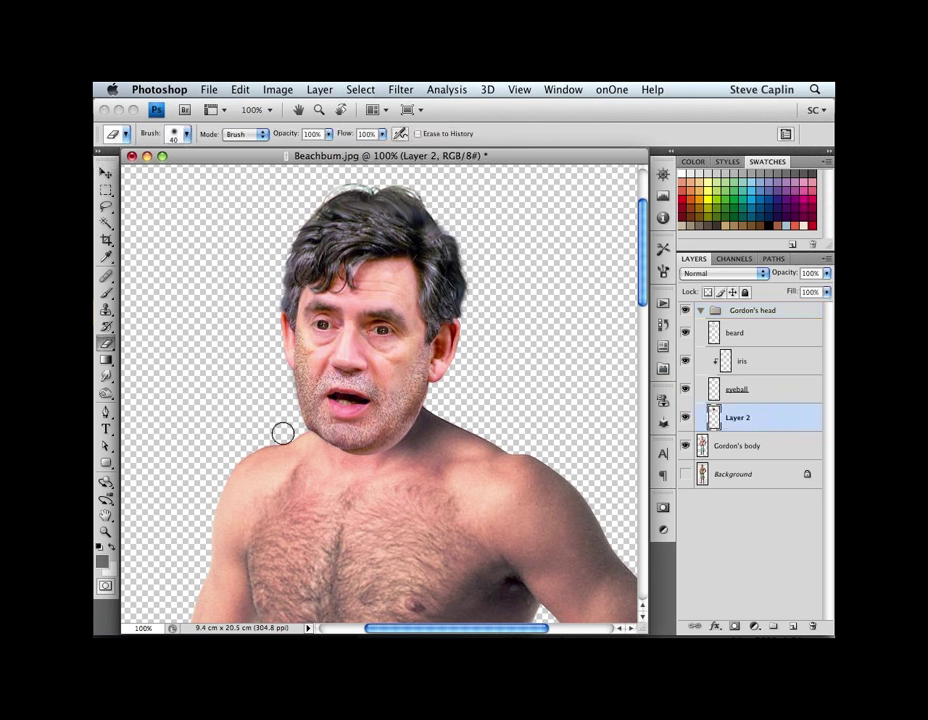
right_click(280, 441)
double_click(327, 537)
mouse_move(292, 378)
mouse_down()
mouse_move(340, 395)
mouse_move(370, 383)
mouse_move(437, 390)
mouse_move(408, 449)
mouse_move(500, 484)
mouse_up()
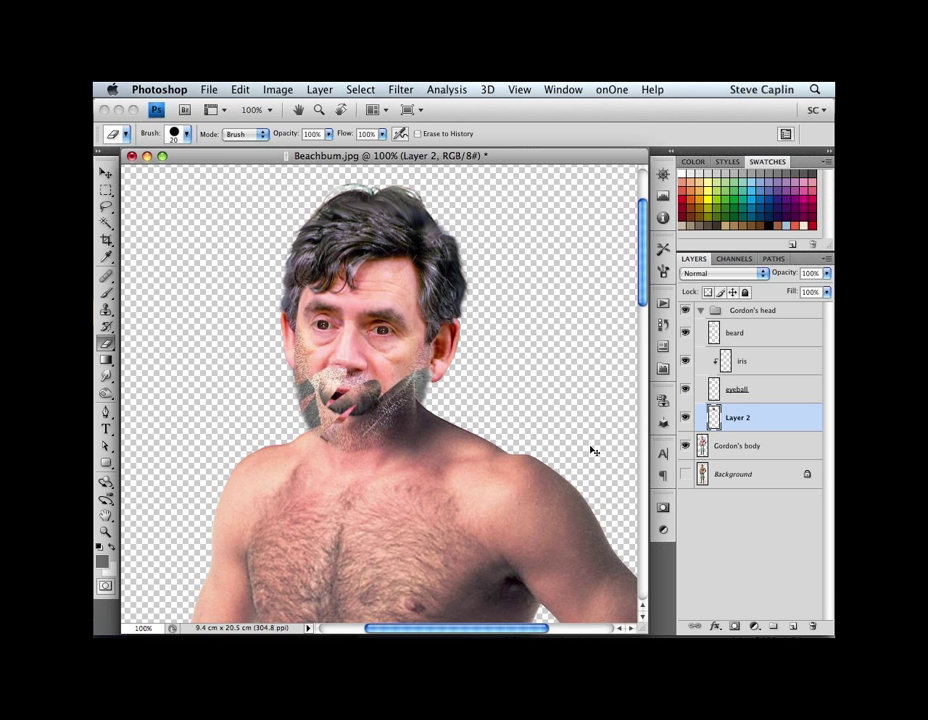
key(ctrl+z)
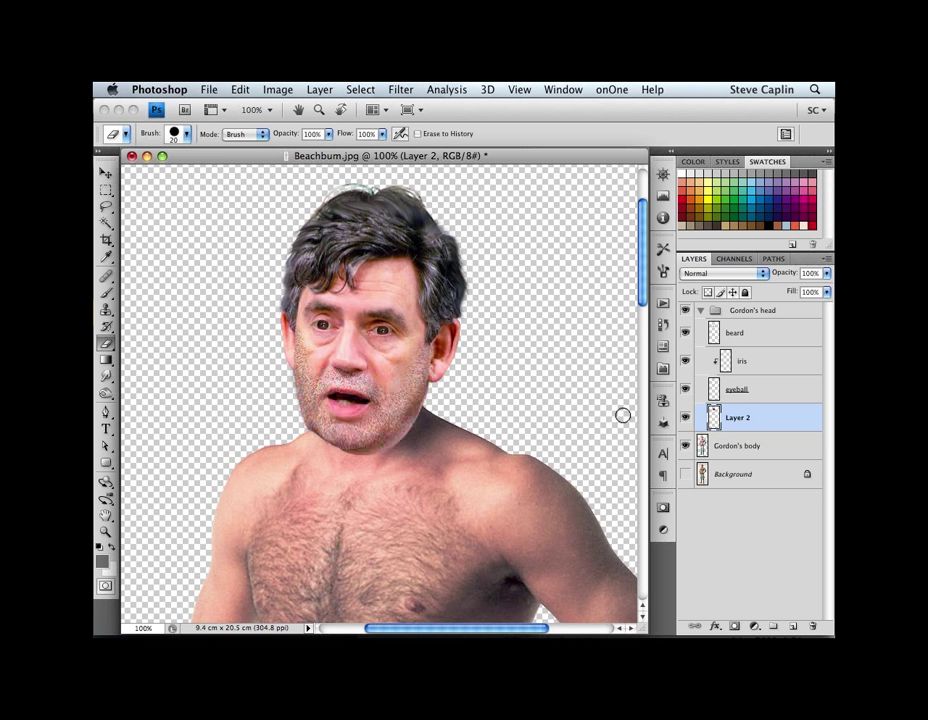
click(700, 312)
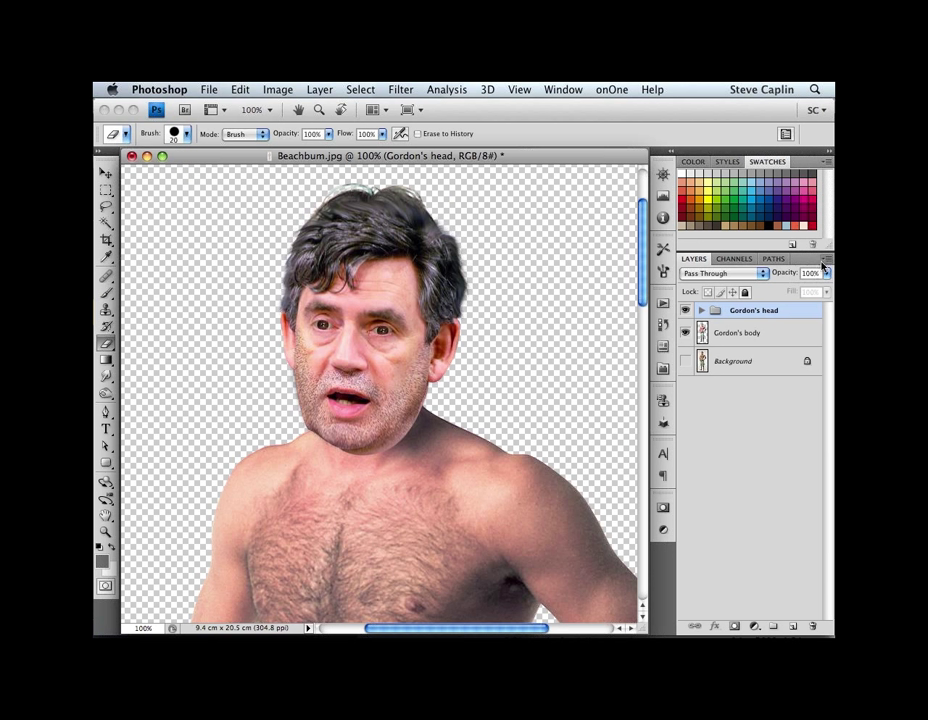
Step: Give the Gordon's head group a Reveal All layer mask
click(826, 259)
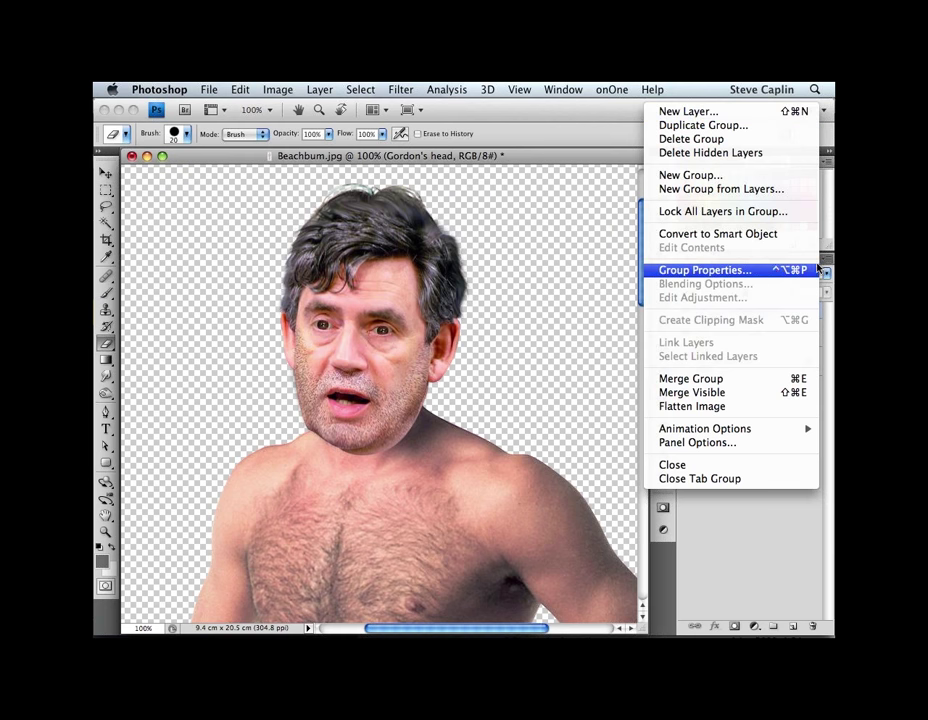
click(611, 378)
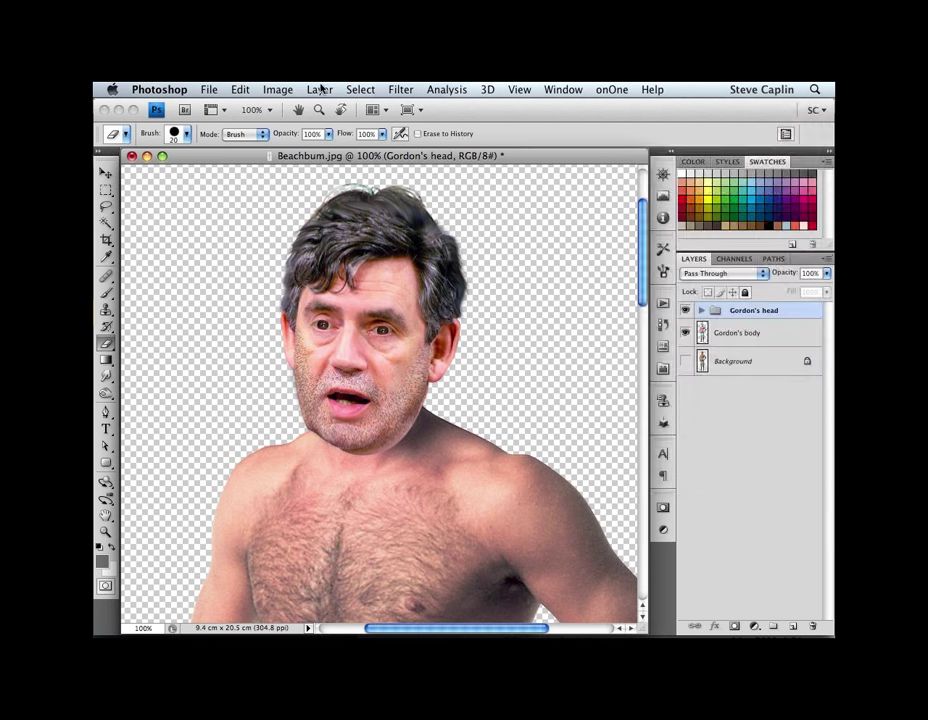
click(319, 90)
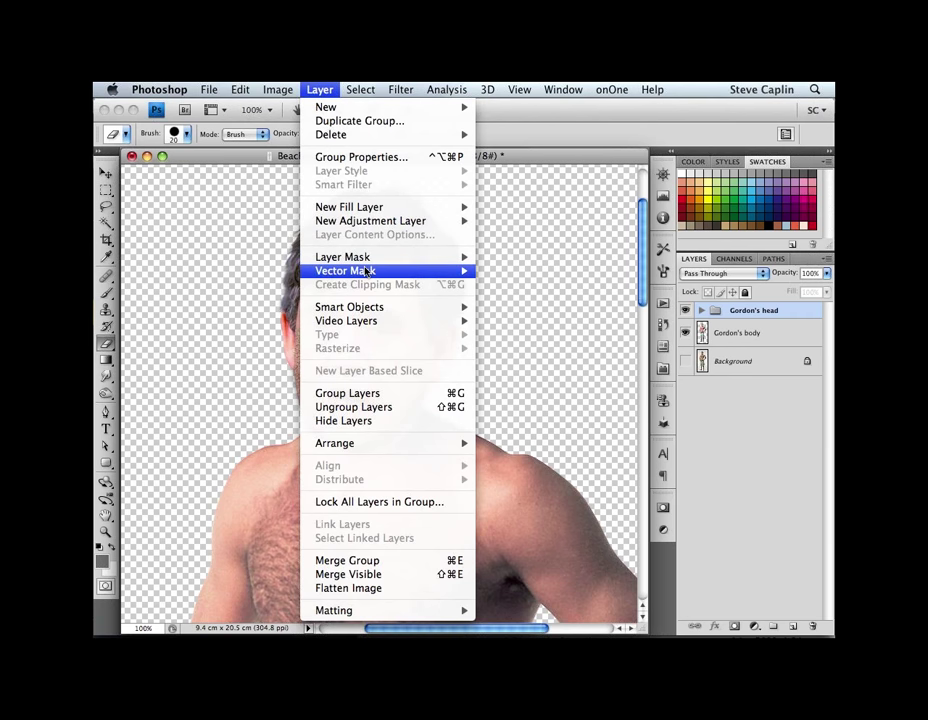
mouse_move(470, 258)
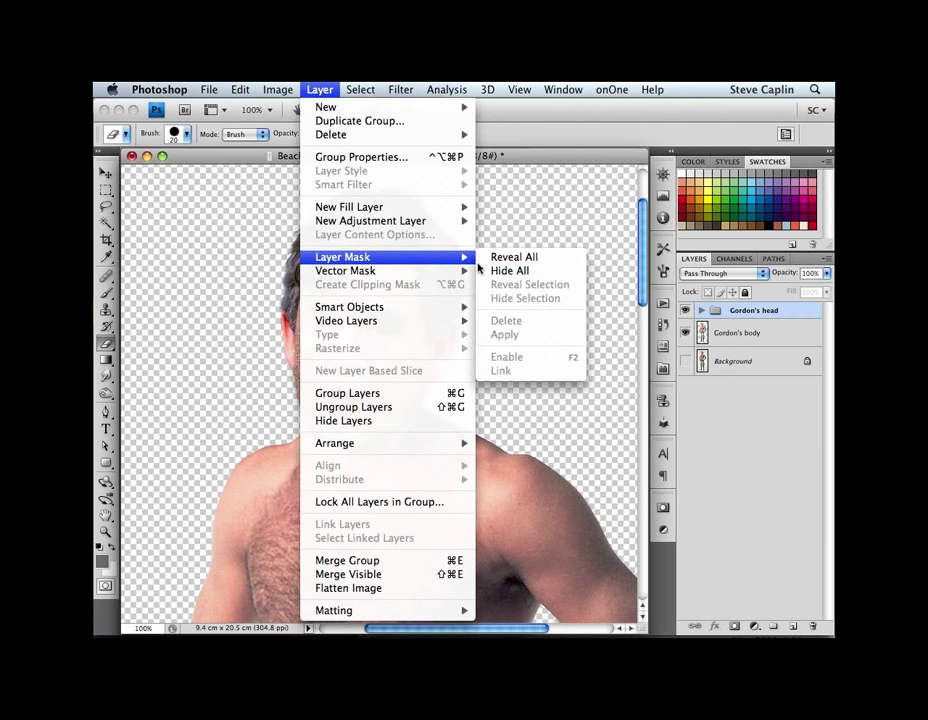
click(550, 254)
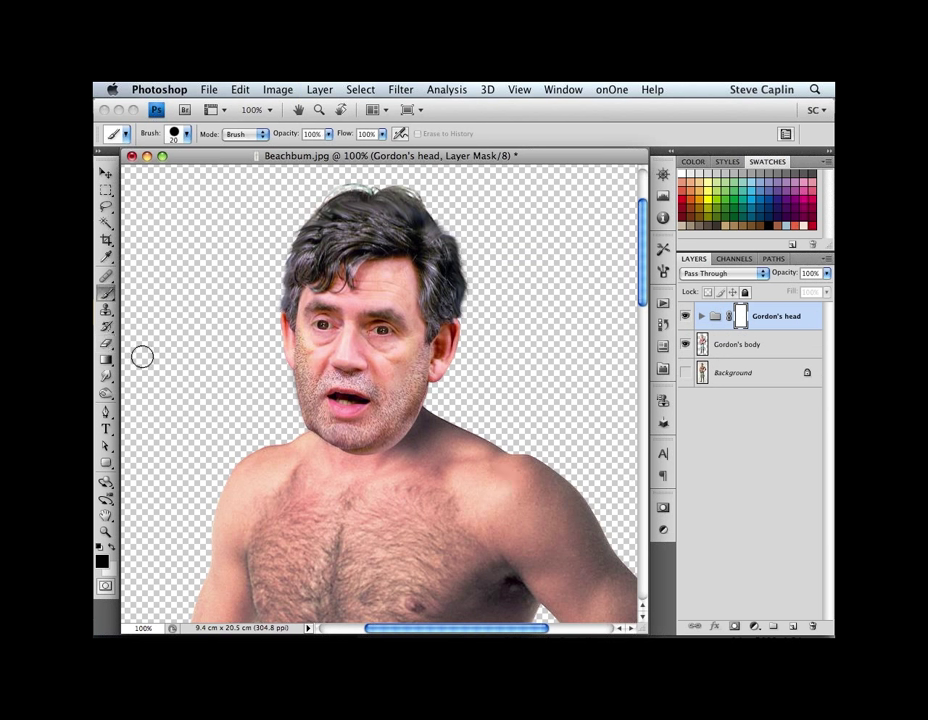
click(107, 294)
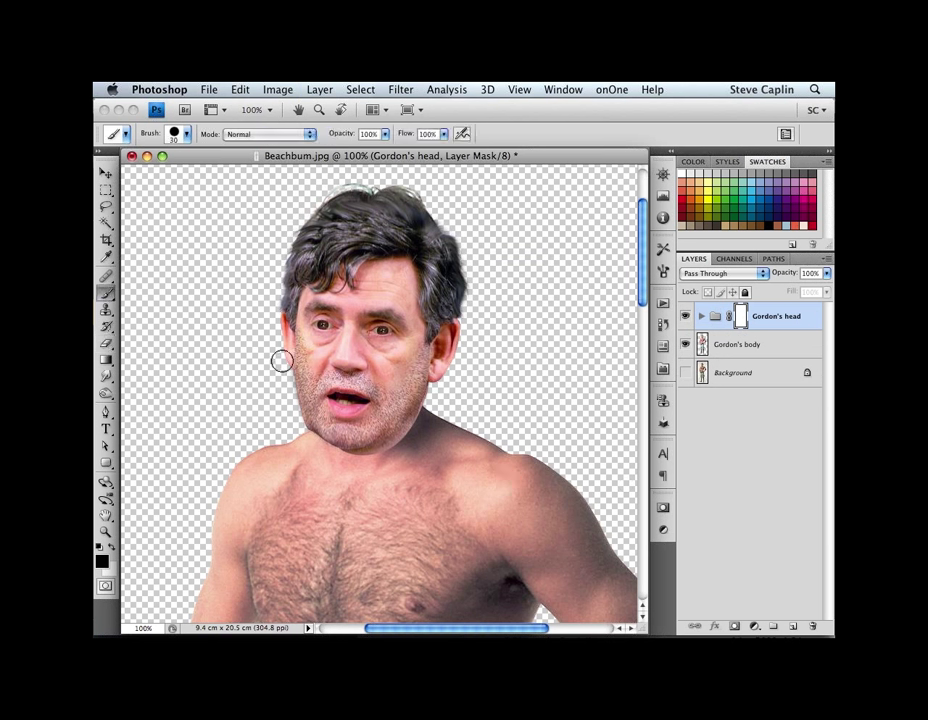
mouse_move(295, 358)
mouse_down()
mouse_move(379, 325)
mouse_move(455, 271)
mouse_move(325, 356)
mouse_move(375, 304)
mouse_move(390, 262)
mouse_move(308, 351)
mouse_move(385, 301)
mouse_up()
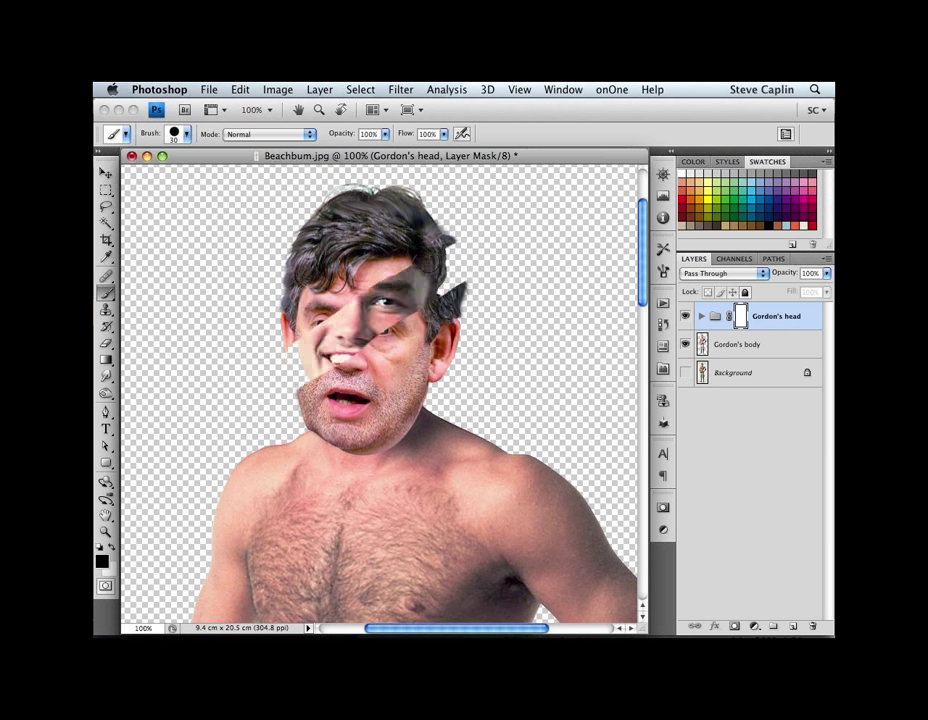
click(111, 549)
mouse_move(328, 338)
mouse_down()
mouse_move(436, 232)
mouse_move(441, 240)
mouse_move(413, 268)
mouse_move(289, 368)
mouse_move(404, 284)
mouse_move(432, 281)
mouse_move(291, 391)
mouse_move(442, 289)
mouse_move(390, 315)
mouse_up()
click(111, 549)
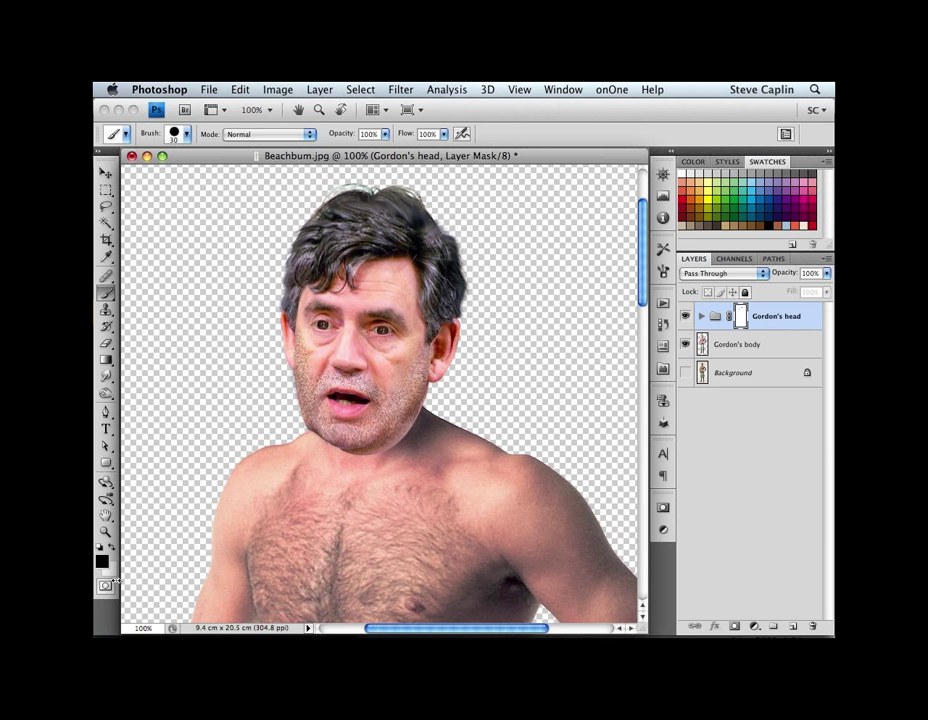
Step: Paint a soft 30 px mask stroke beside the chin, then load the Gordon's body outline as a selection
right_click(226, 341)
click(296, 466)
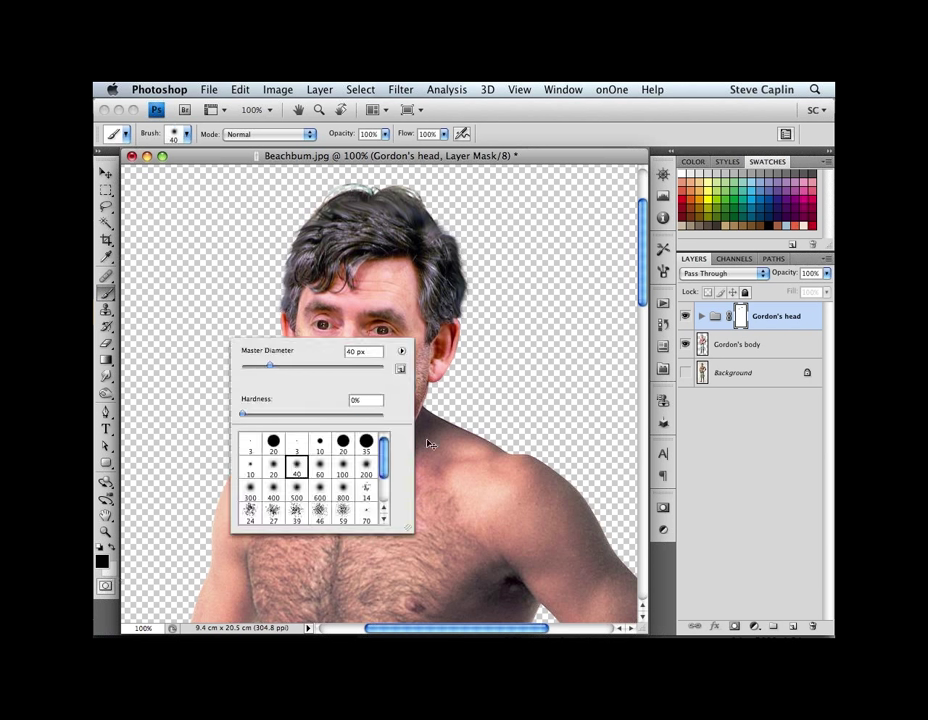
click(428, 443)
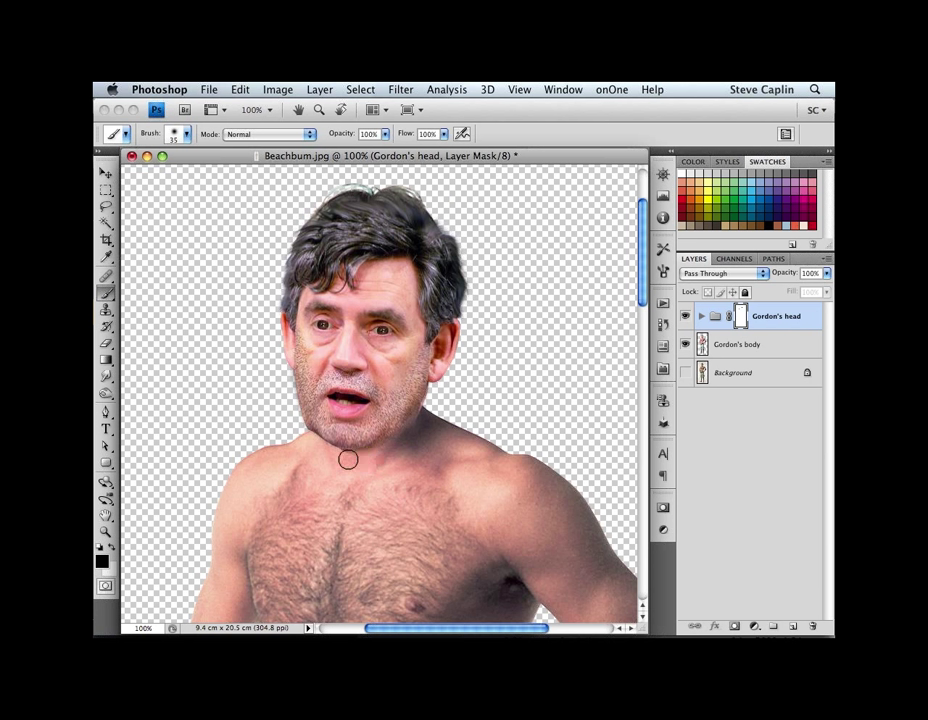
key(bracketleft)
key(bracketleft)
key(bracketright)
mouse_move(351, 453)
mouse_down()
mouse_move(406, 428)
mouse_move(394, 448)
mouse_move(437, 409)
mouse_up()
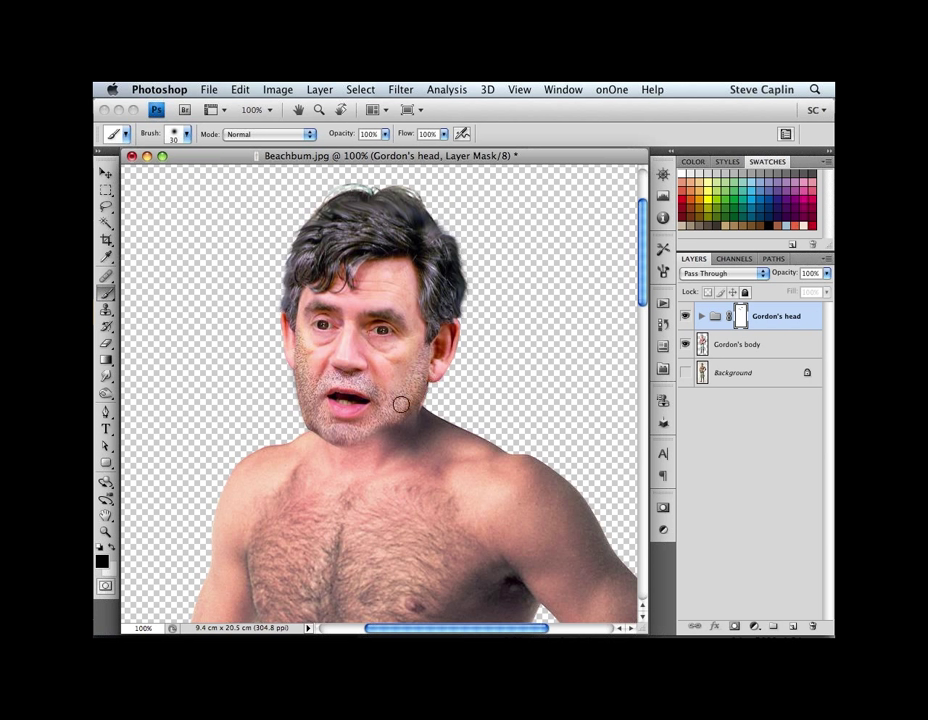
key(x)
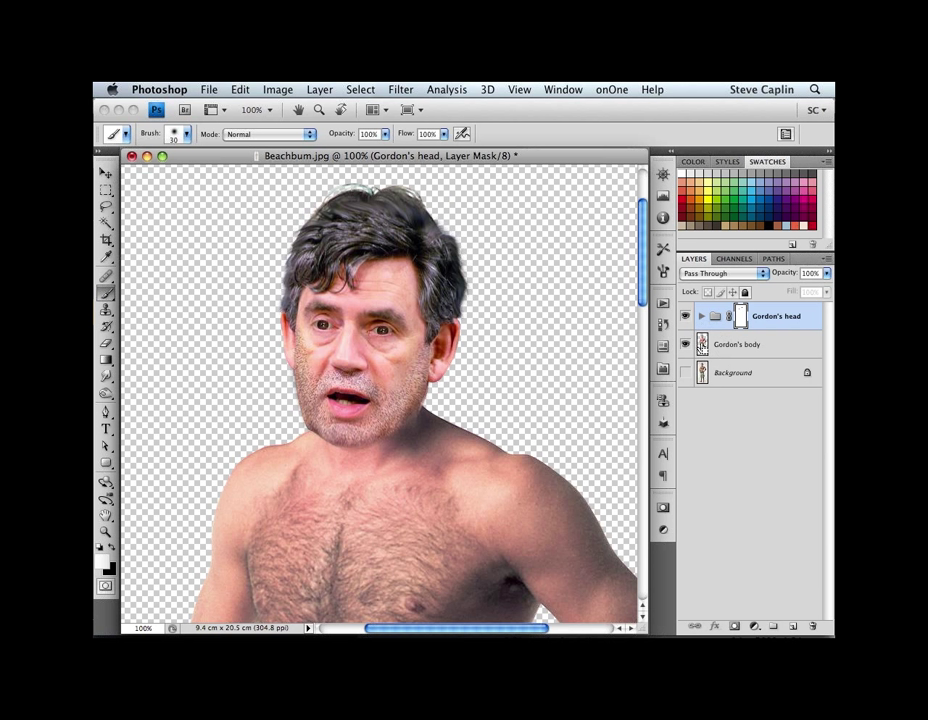
ctrl+click(703, 344)
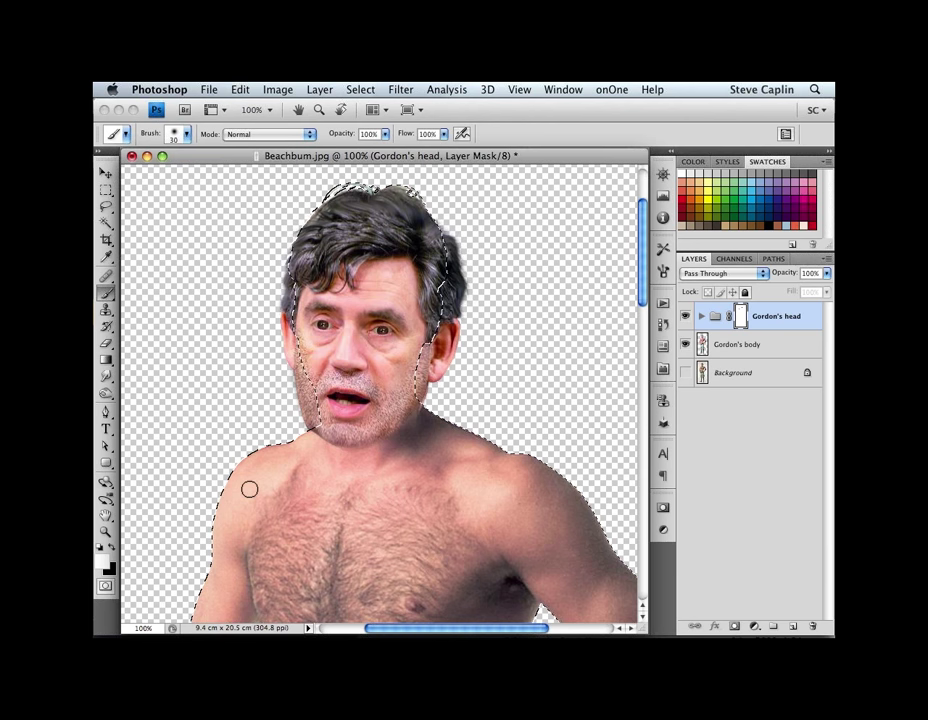
Step: Add the head group's Layer 2 outline to the body selection, covering the head and hair
click(701, 316)
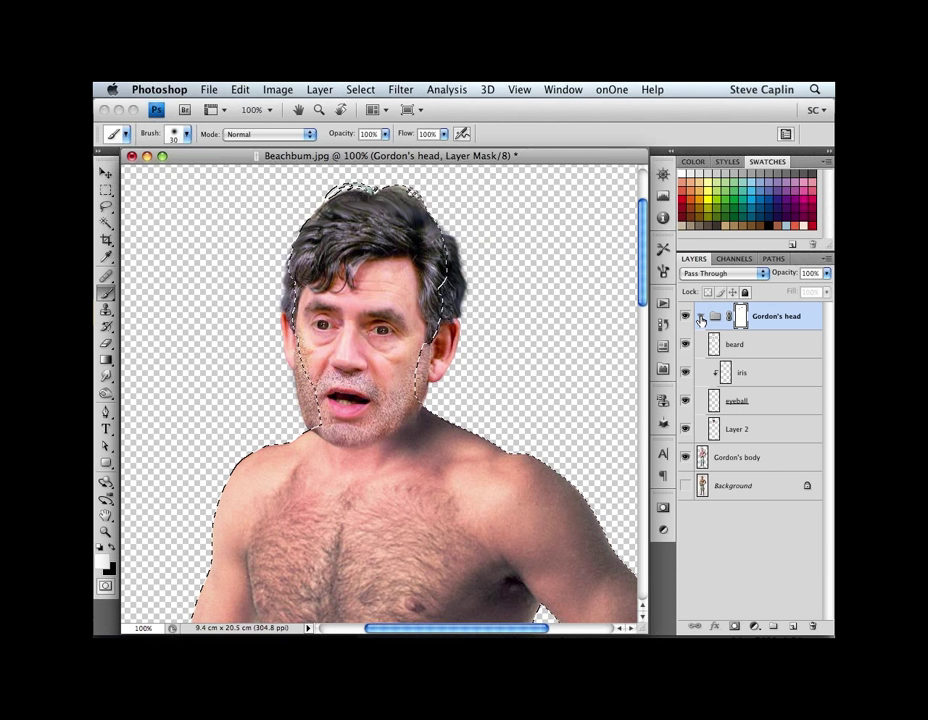
ctrl+click(713, 428)
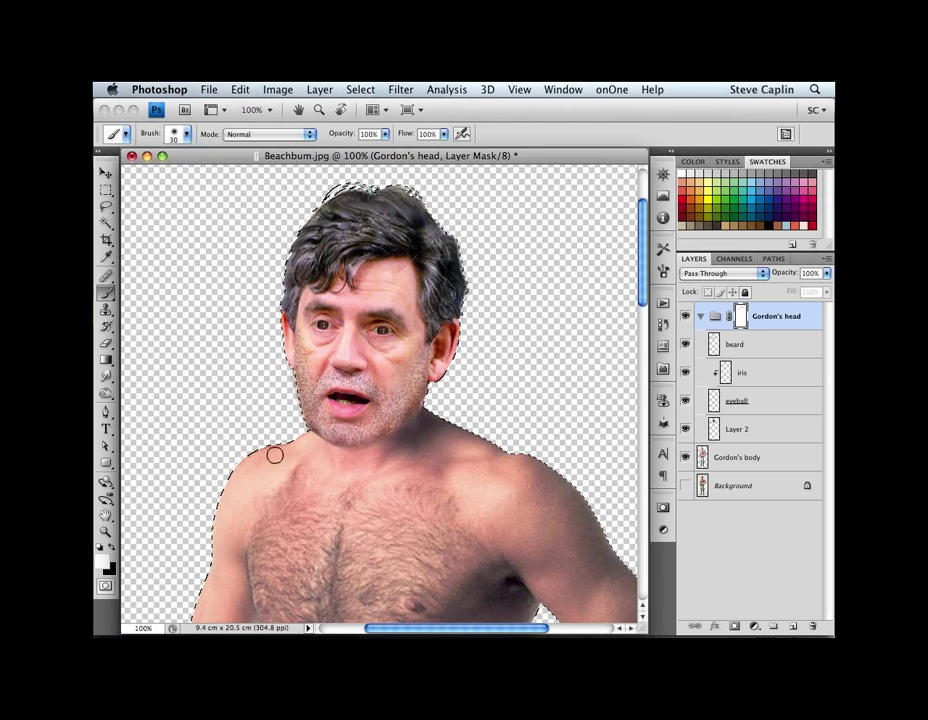
click(701, 317)
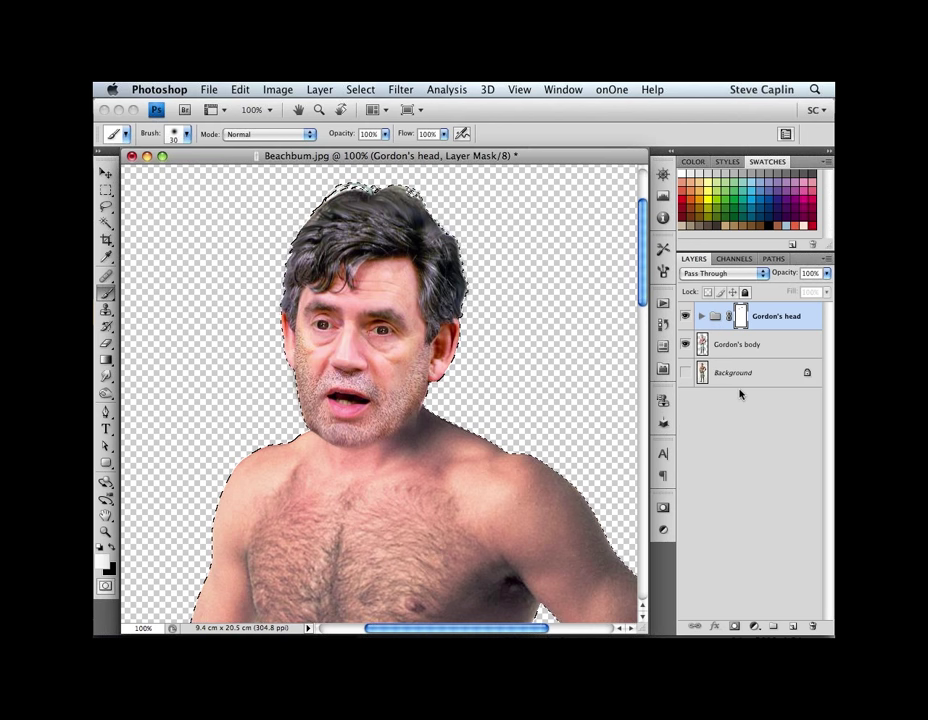
key(super+e)
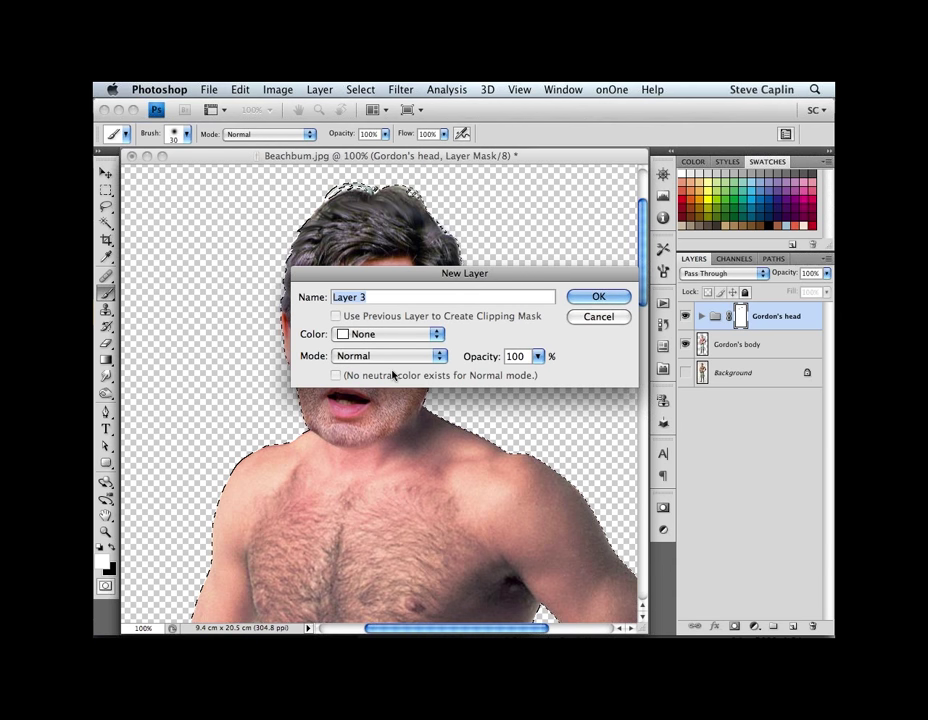
Step: Create Layer 3 in Hard Light mode, filled with Hard-Light-neutral 50% gray
click(385, 357)
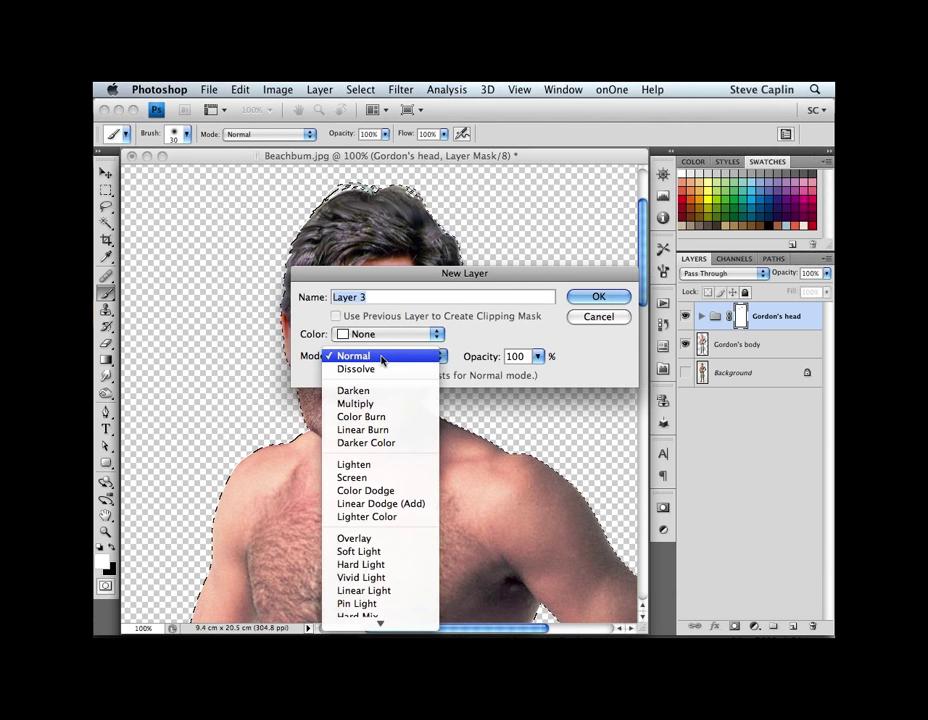
click(400, 563)
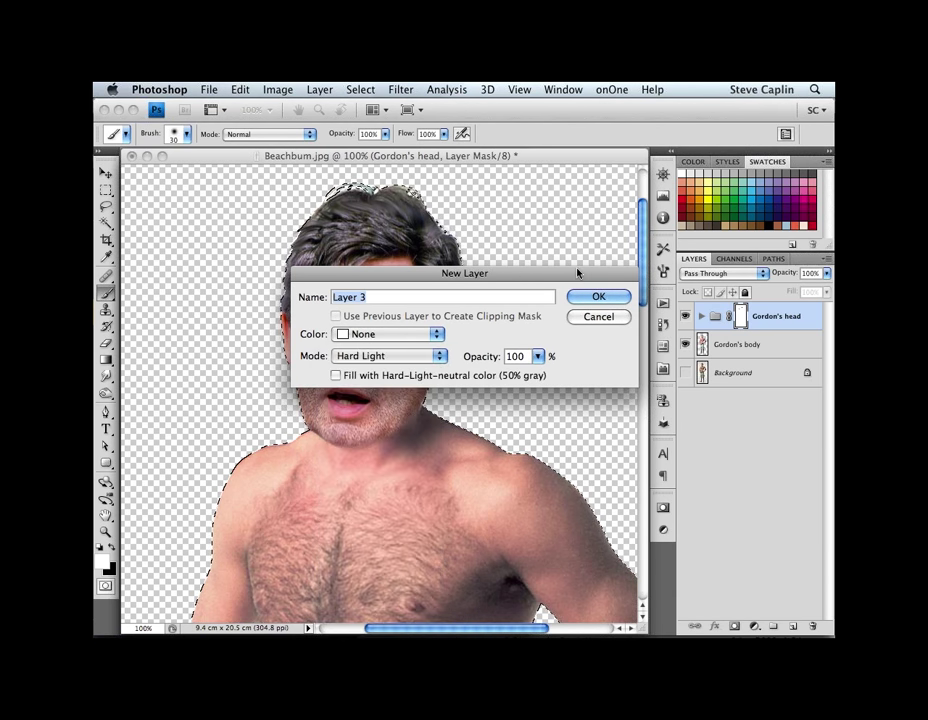
click(336, 376)
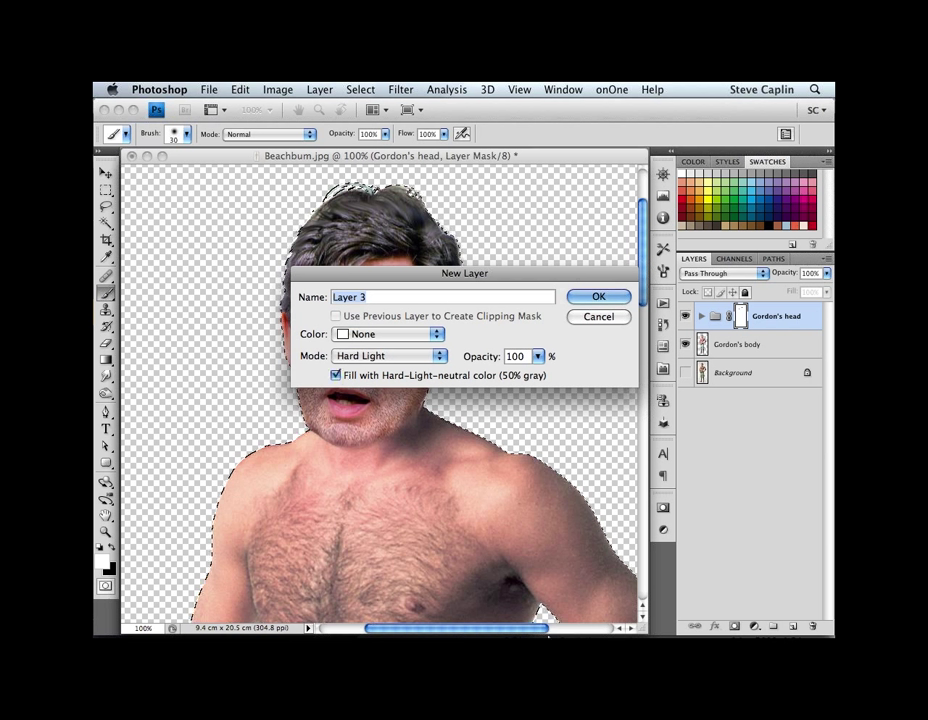
mouse_move(555, 625)
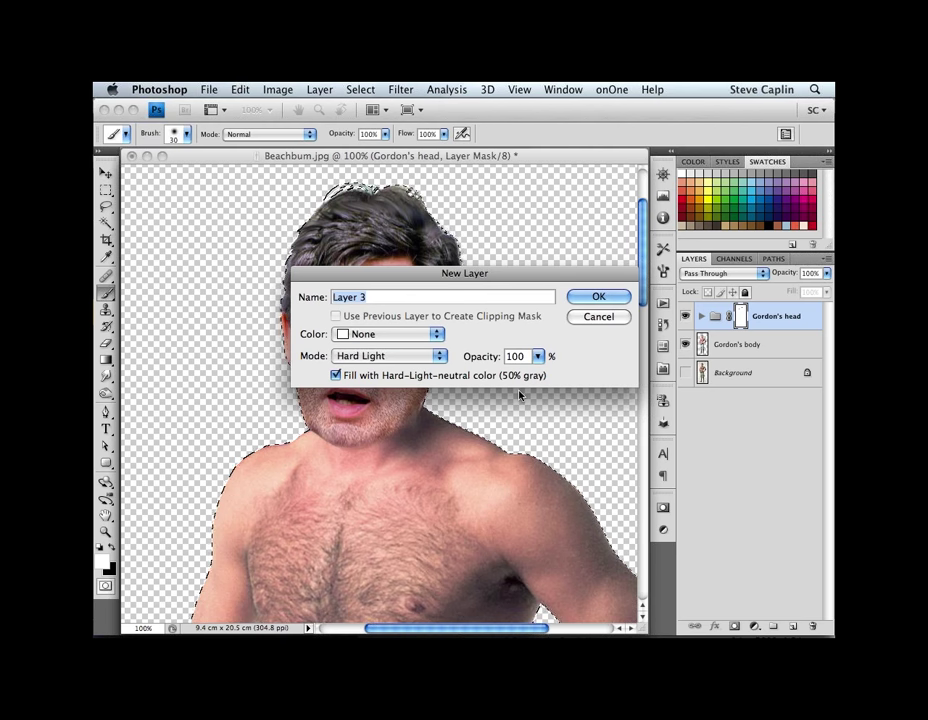
key(Return)
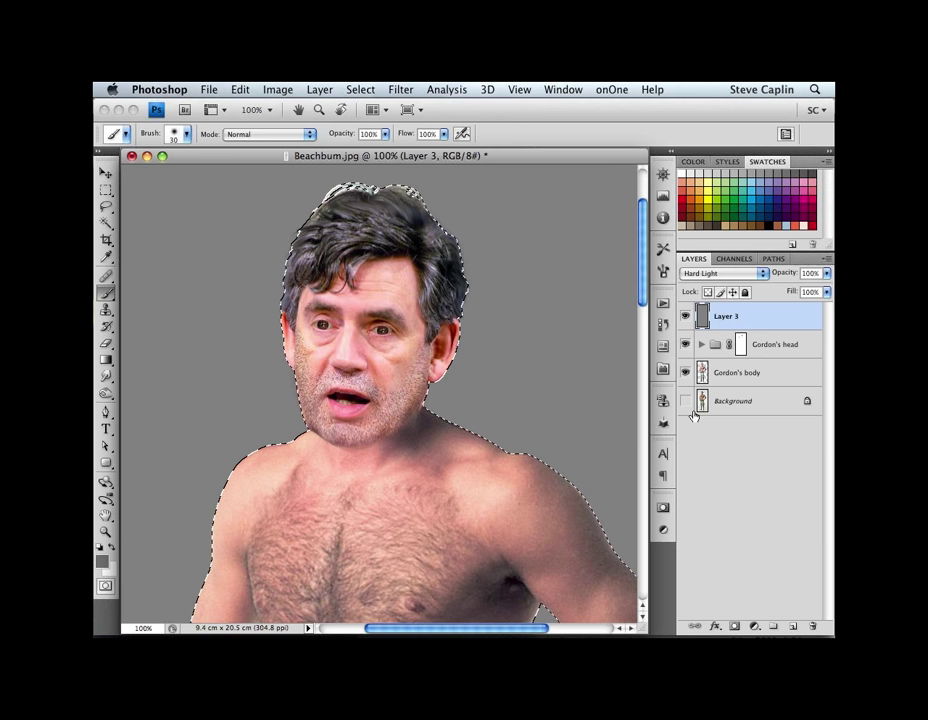
Step: Invert the selection, delete Layer 3's gray outside the figure, then deselect
click(360, 89)
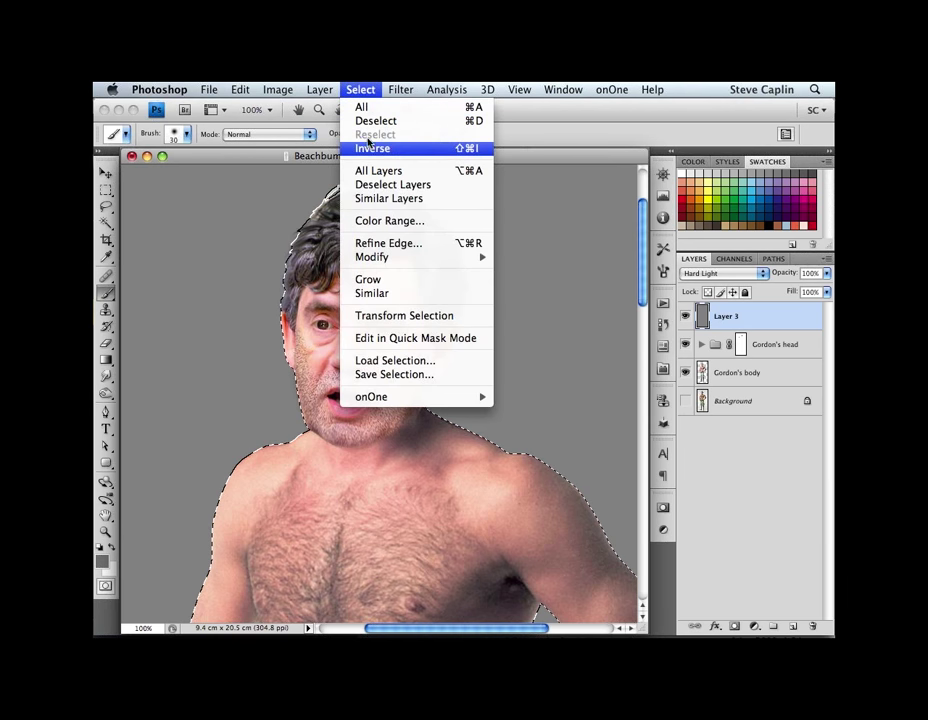
click(376, 146)
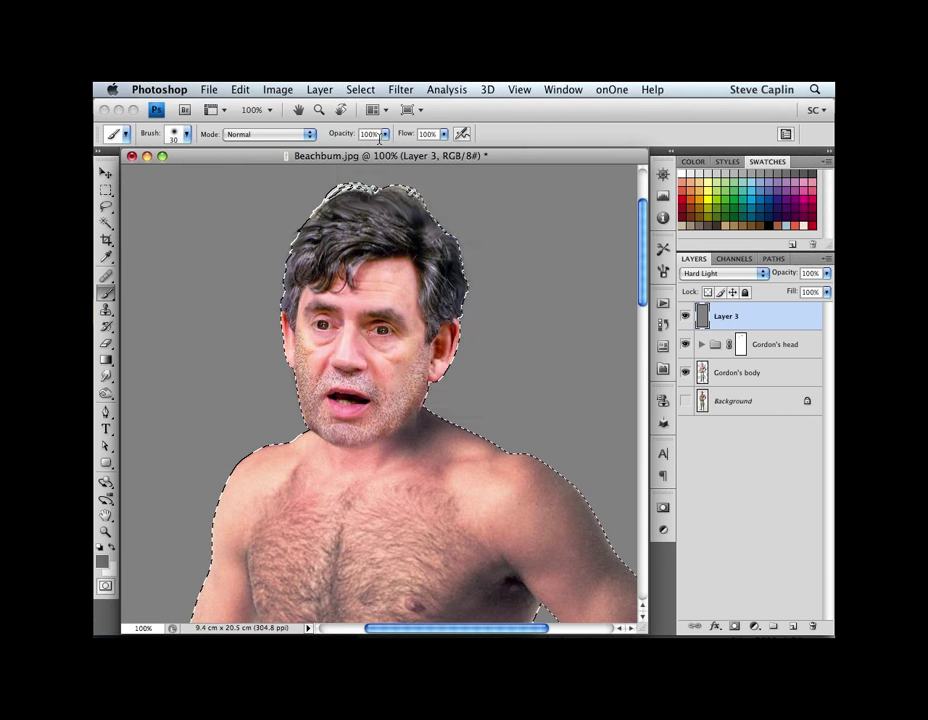
key(Delete)
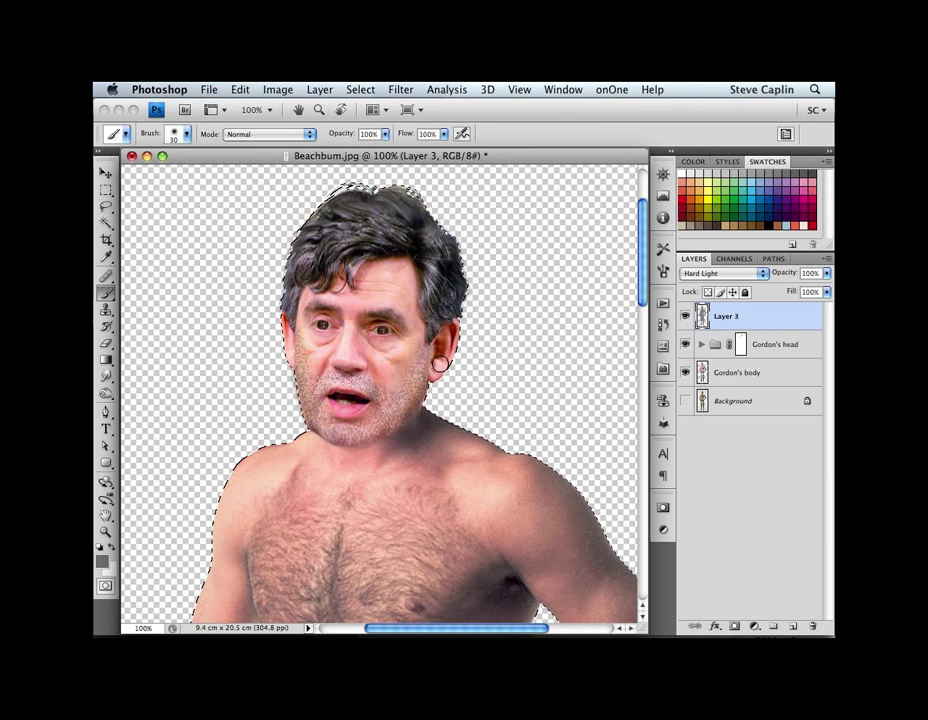
key(super+d)
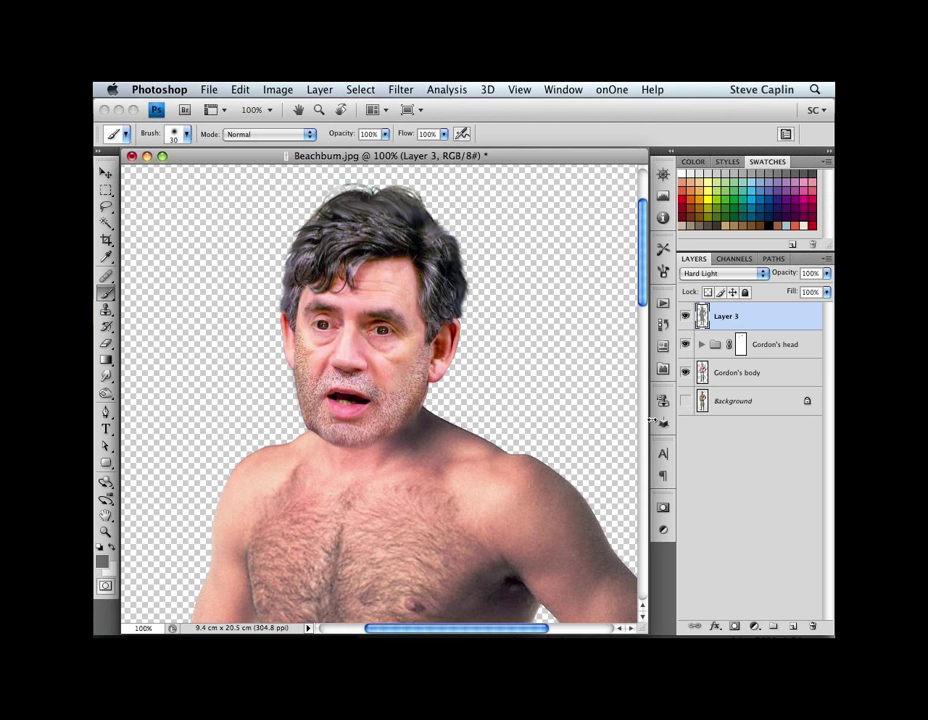
Step: Inspect Layer 3 in Normal, return it to Hard Light, and reload the body outline selection
key(v)
click(725, 273)
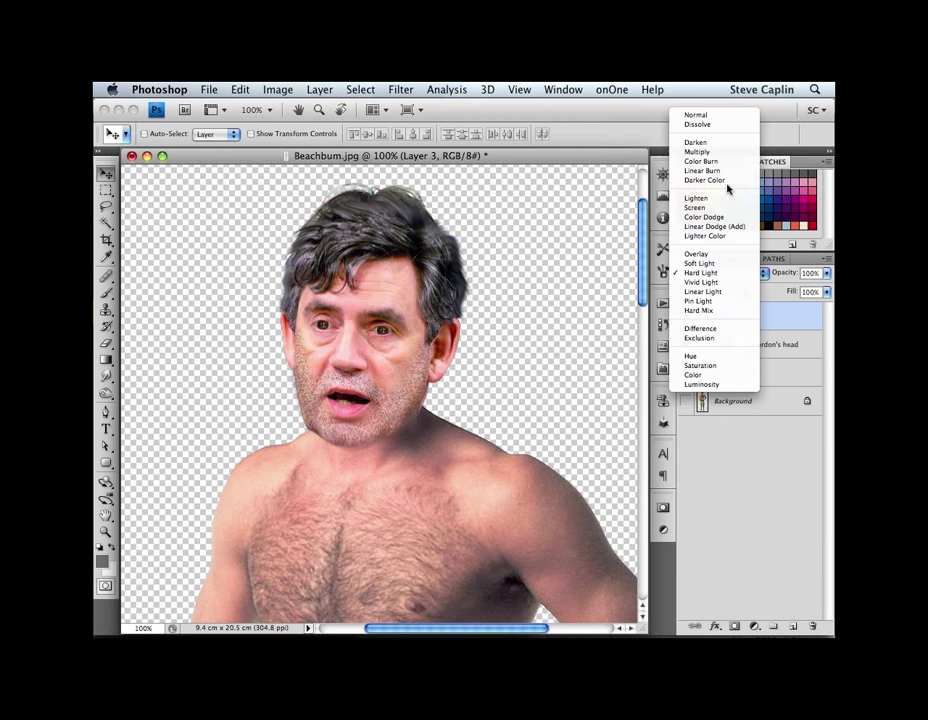
click(737, 115)
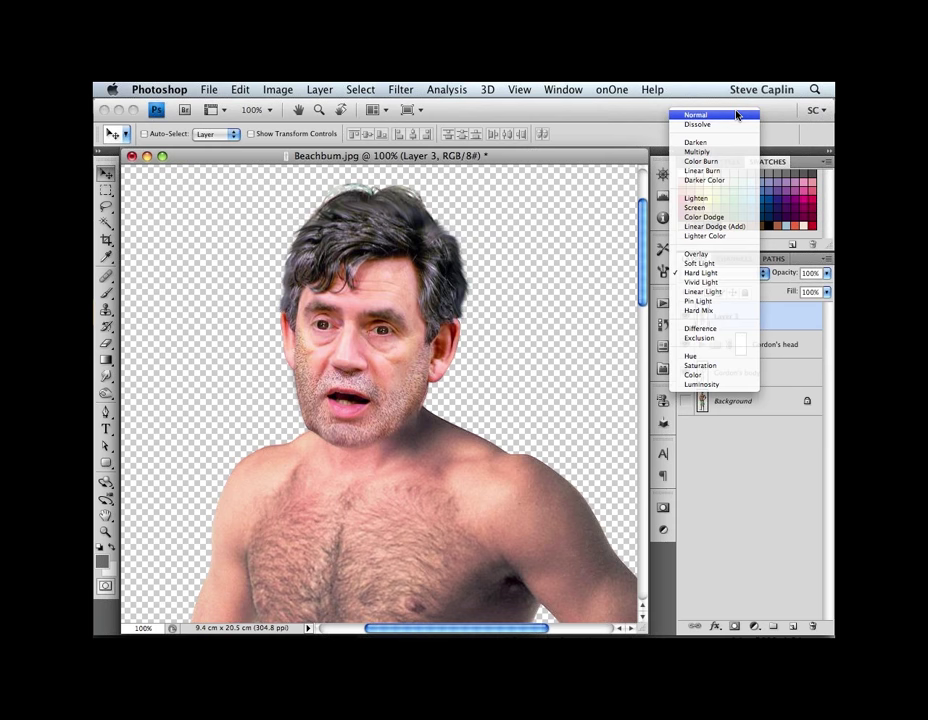
click(723, 272)
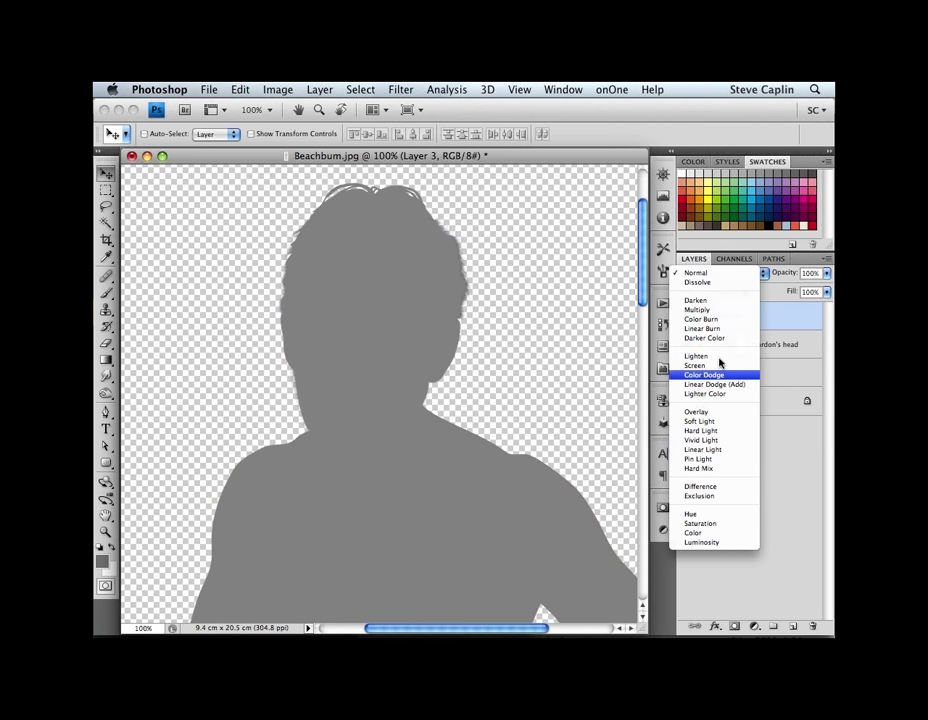
click(726, 430)
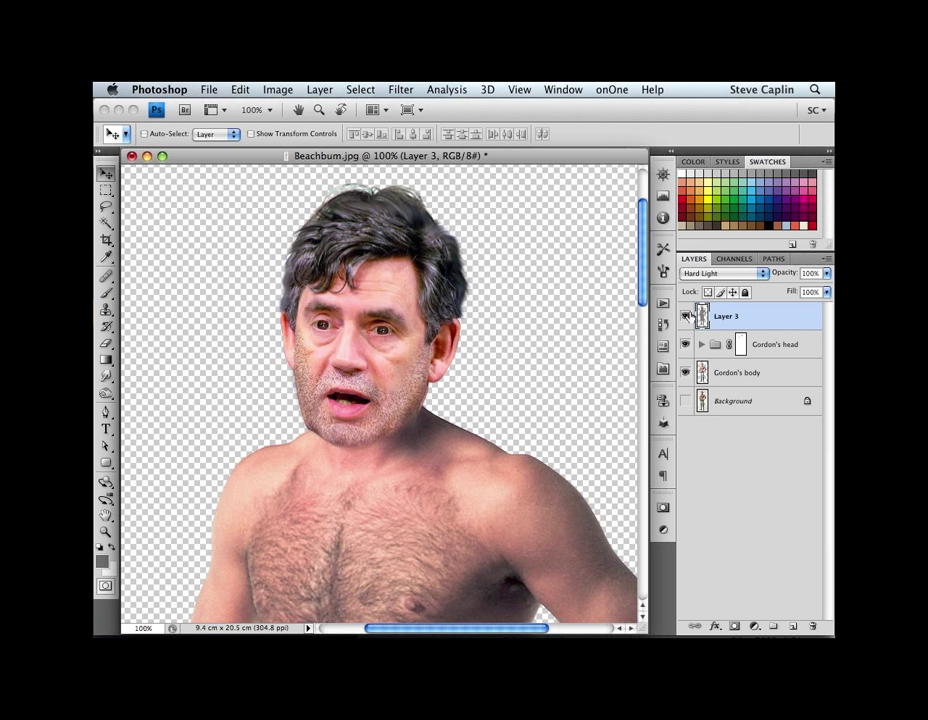
super+click(701, 372)
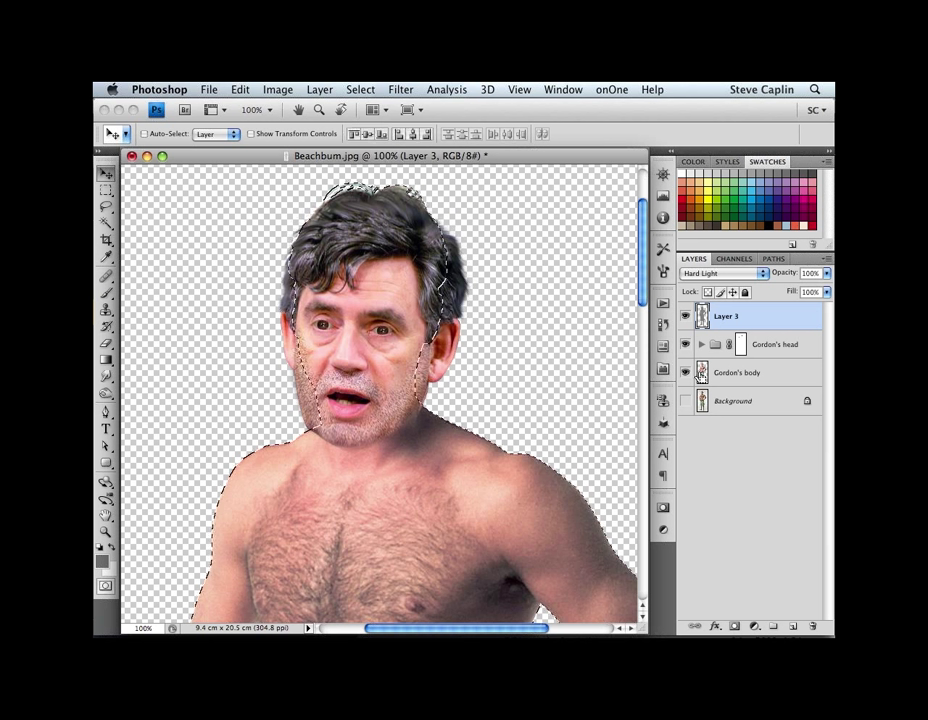
click(700, 345)
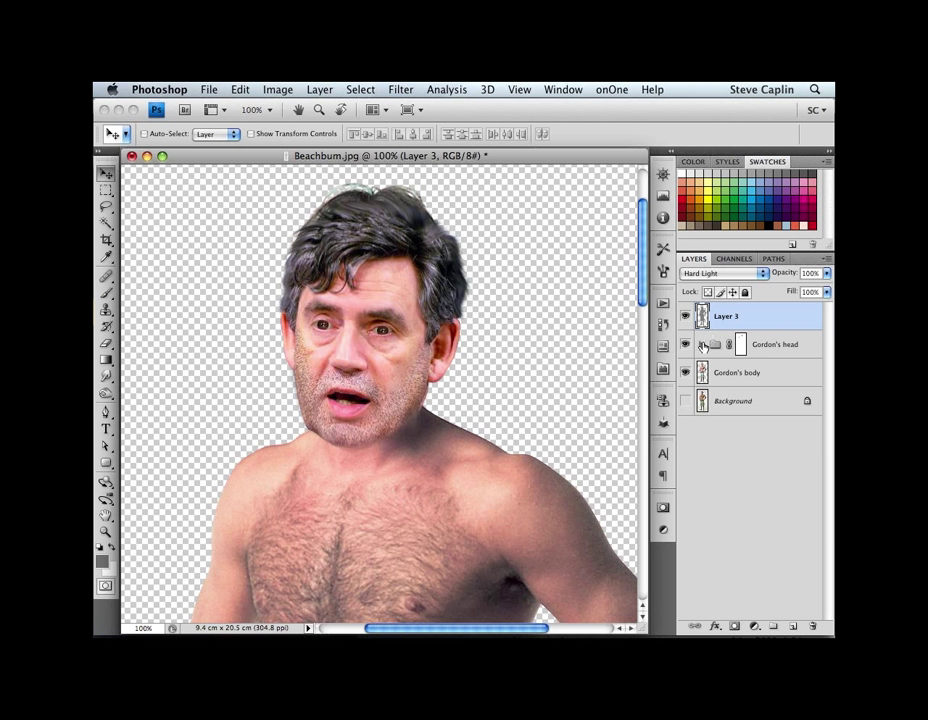
Step: Dodge the neck and shoulder highlights with a 40 px Dodge brush on Highlights range
key(o)
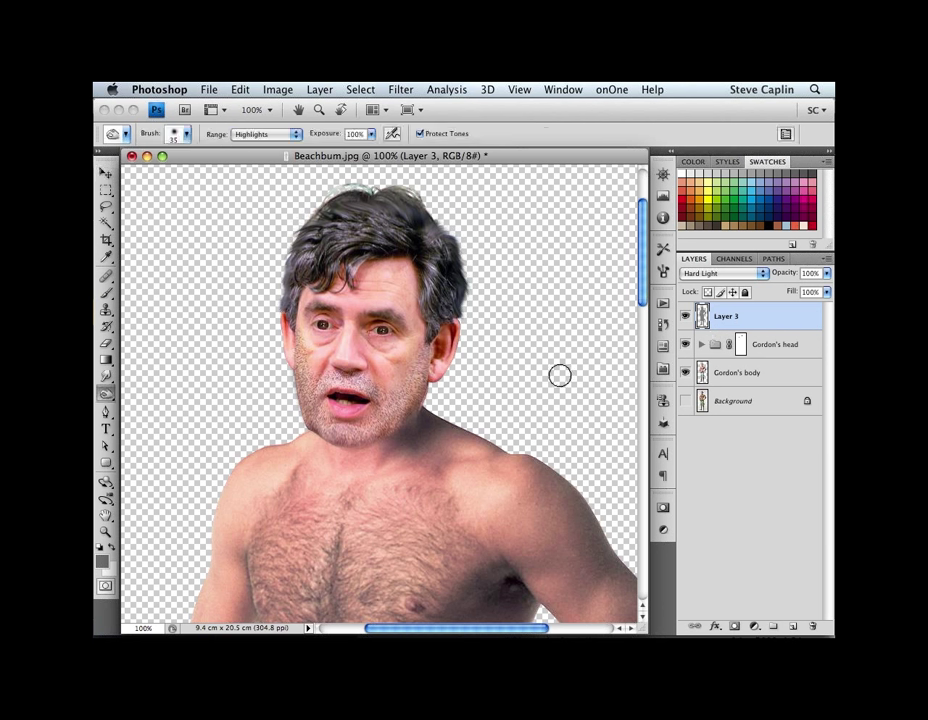
key(bracketright)
key(bracketright)
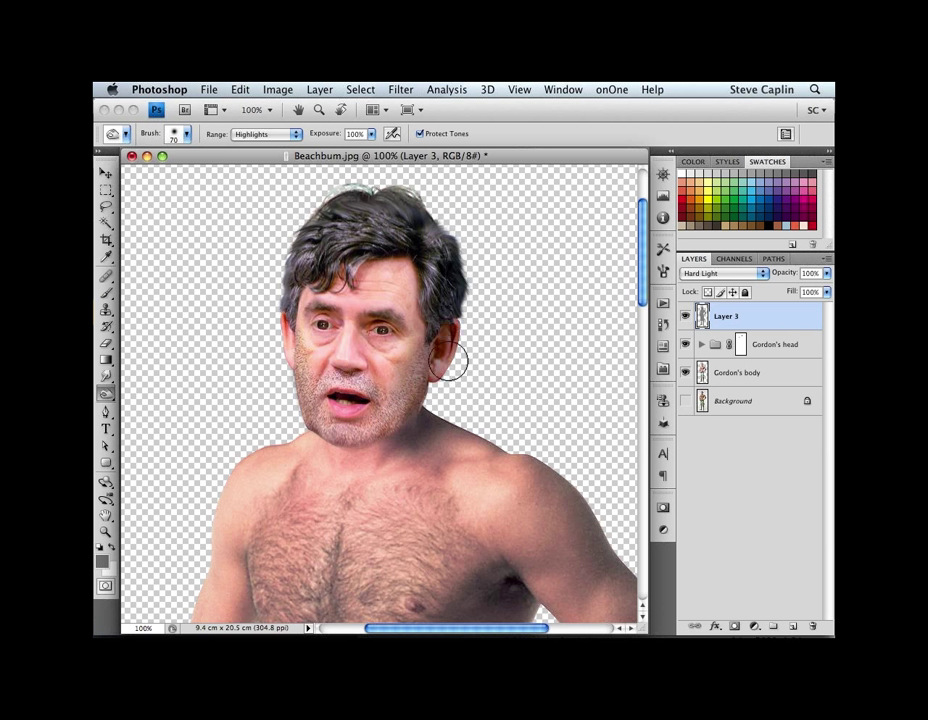
key(bracketleft)
key(bracketleft)
key(bracketleft)
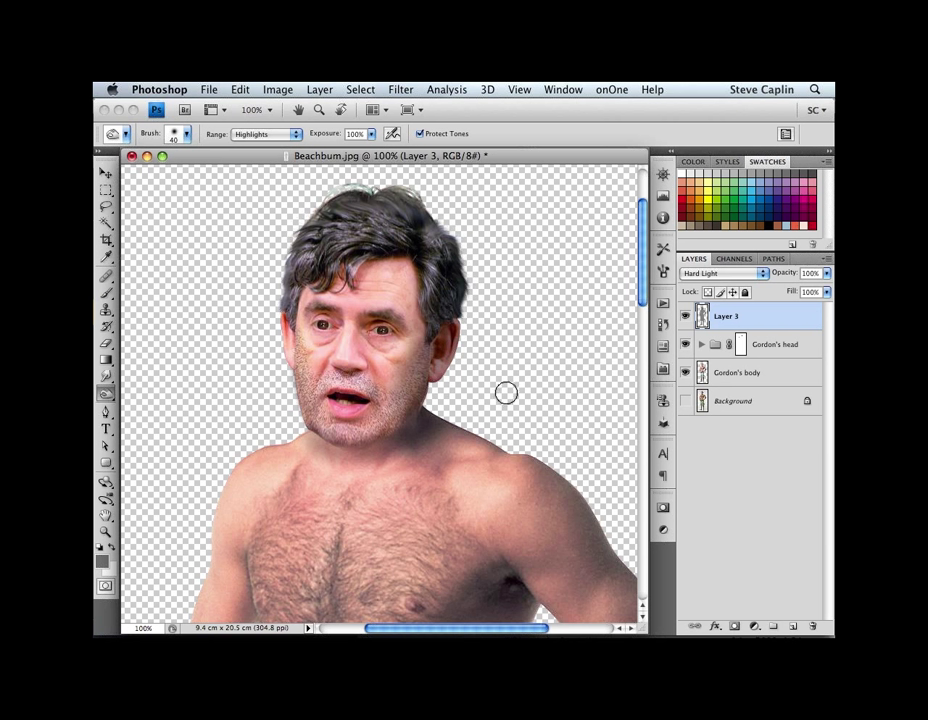
Step: Toggle Layer 3 off and on to compare the shading, then select Gordon's body layer
click(685, 317)
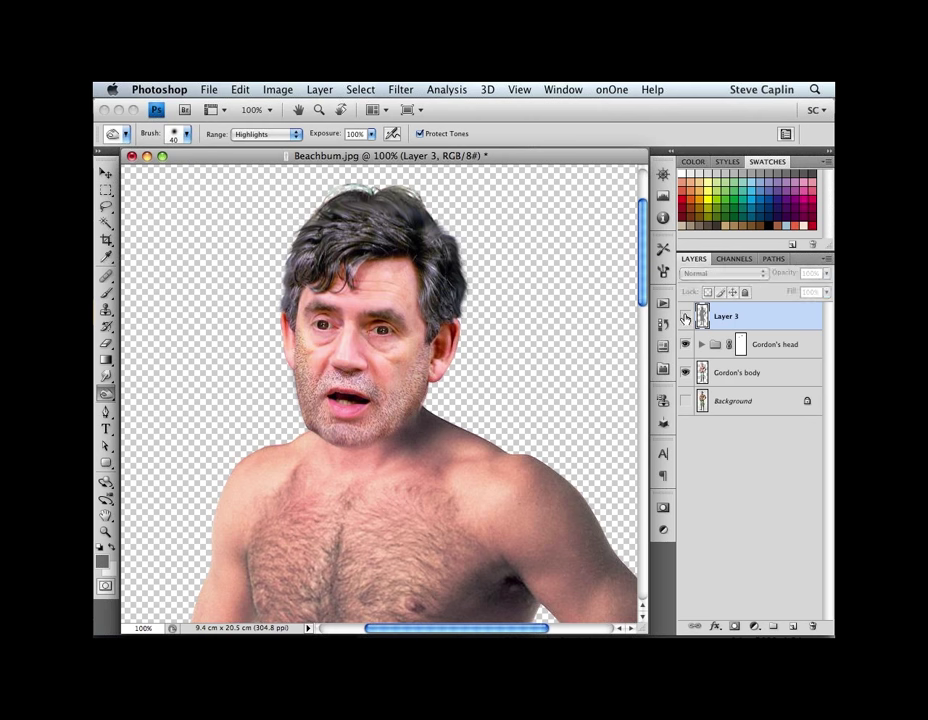
click(685, 317)
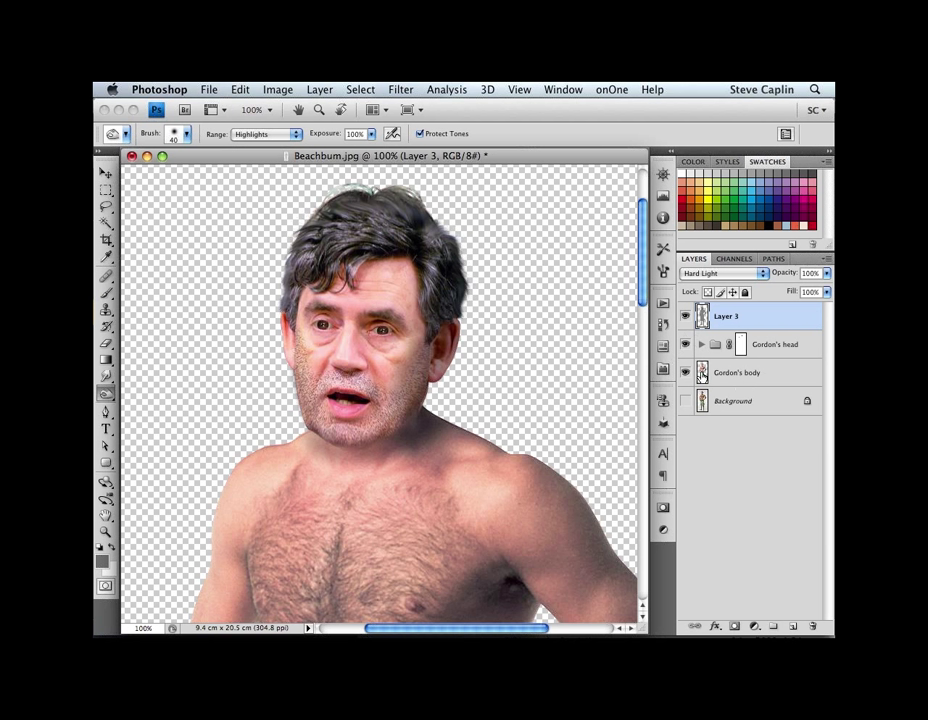
click(703, 374)
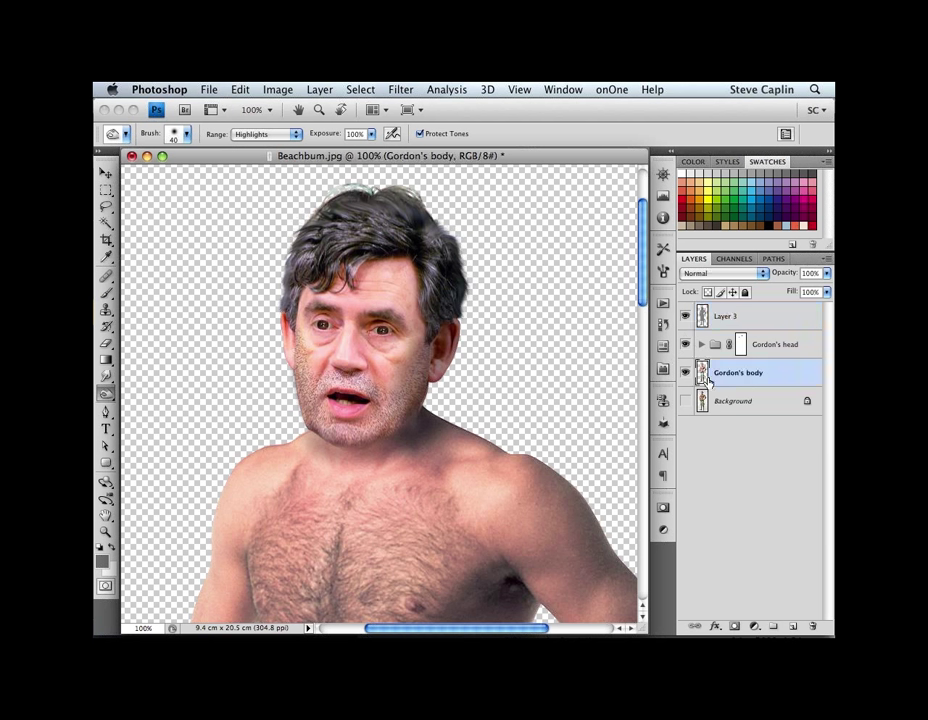
Step: Erase the grey scribble above the head on Layer 3 with the Eraser, then return to Move
key(m)
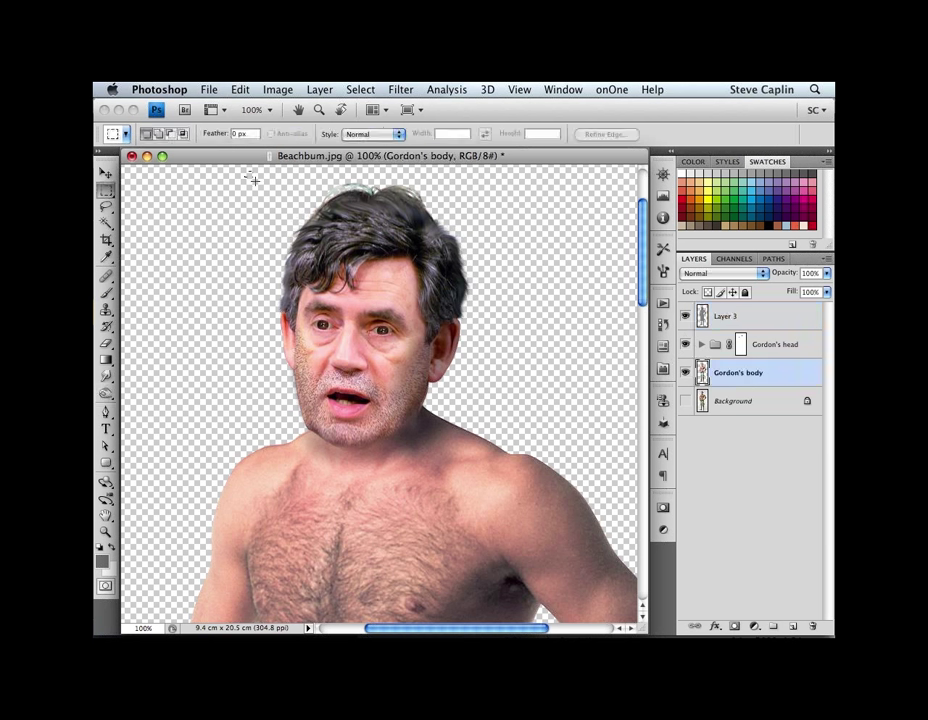
drag(244, 170, 503, 304)
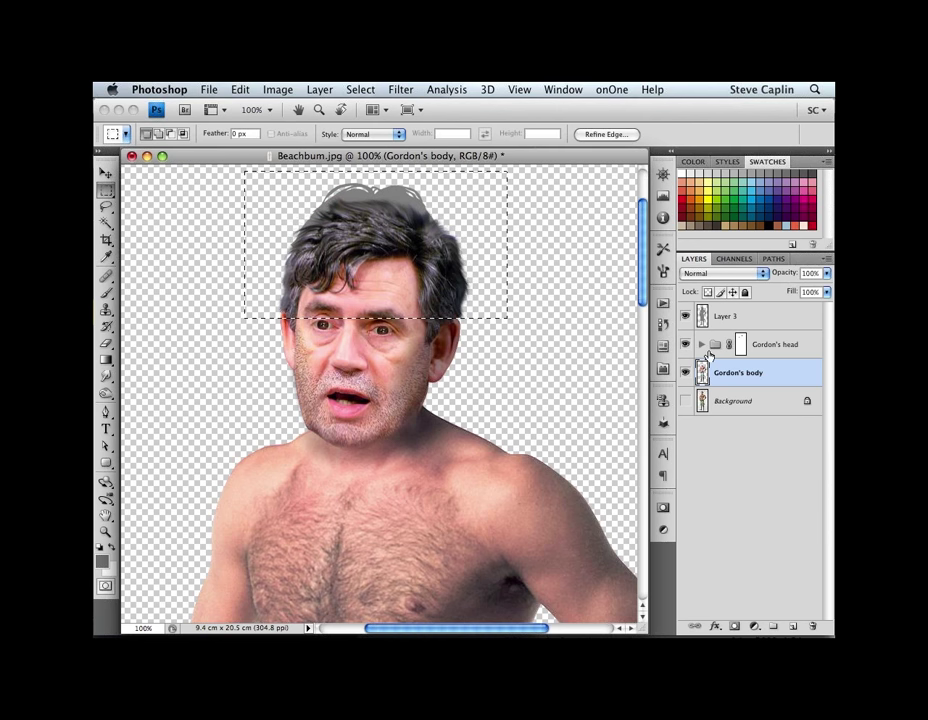
click(725, 318)
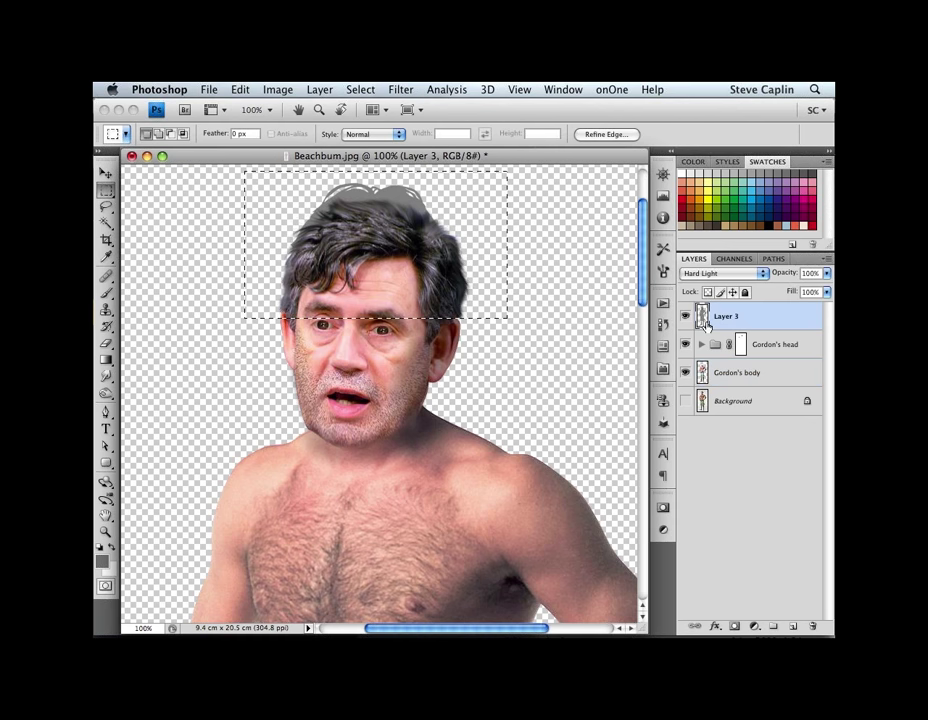
key(super+d)
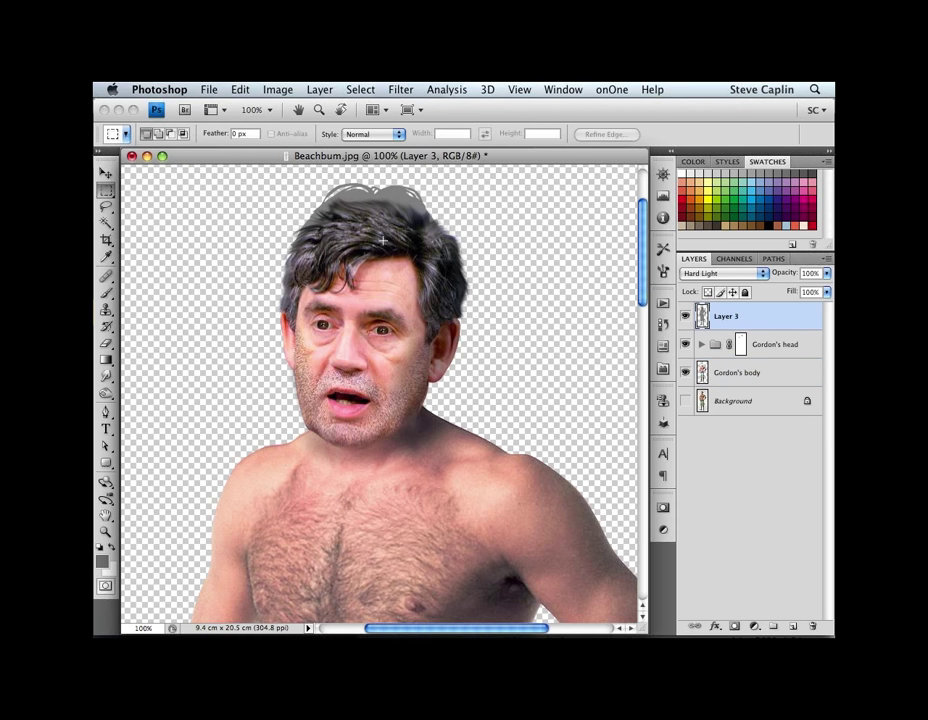
key(e)
mouse_move(312, 202)
mouse_down()
mouse_move(369, 181)
mouse_move(350, 195)
mouse_move(435, 211)
mouse_up()
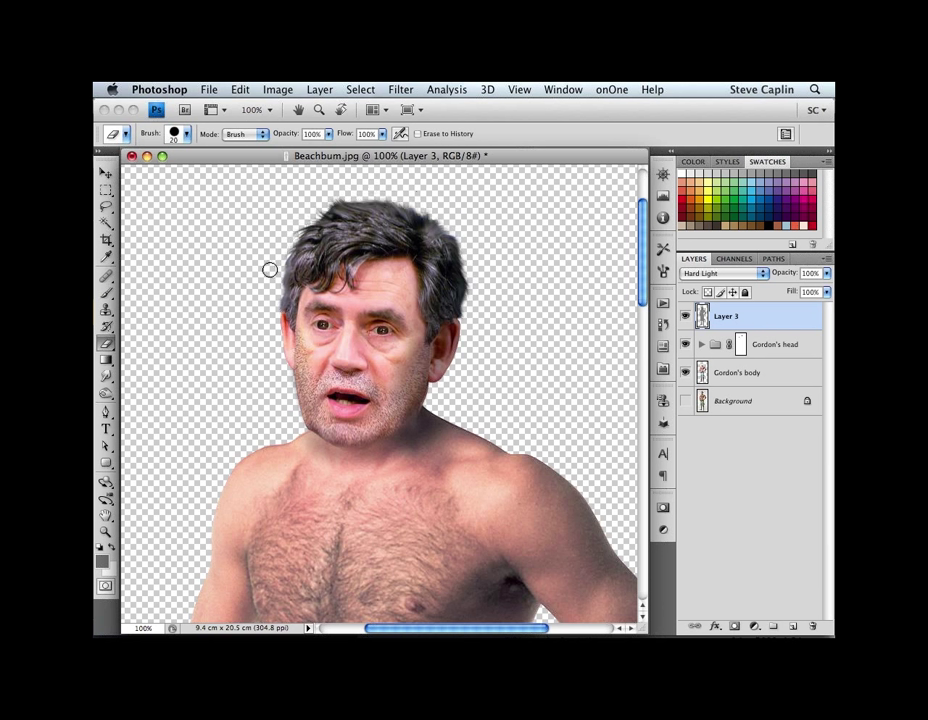
key(v)
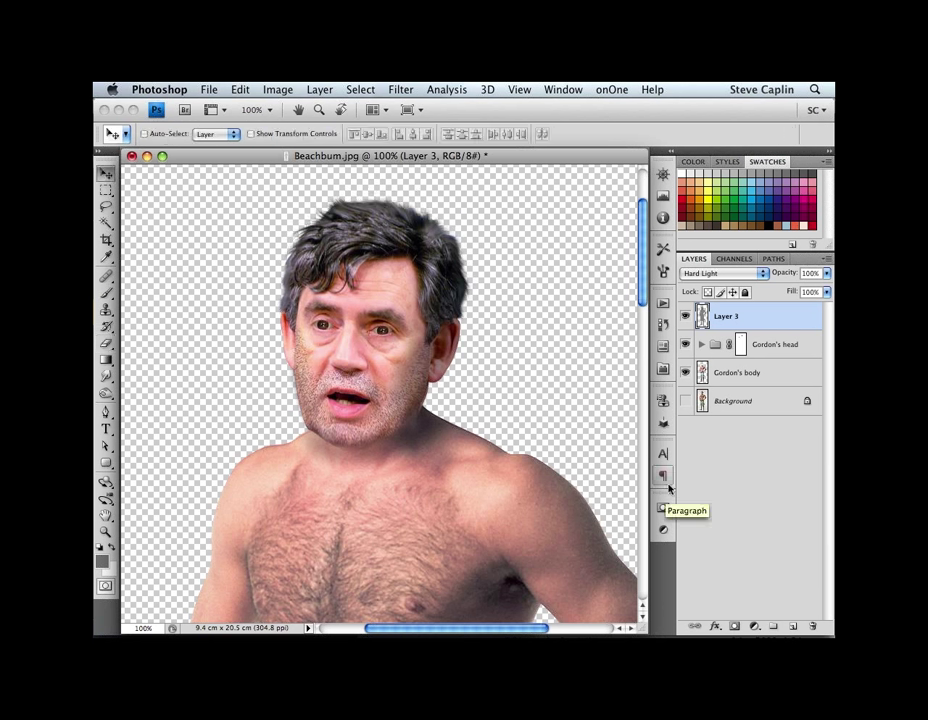
alt+click(402, 463)
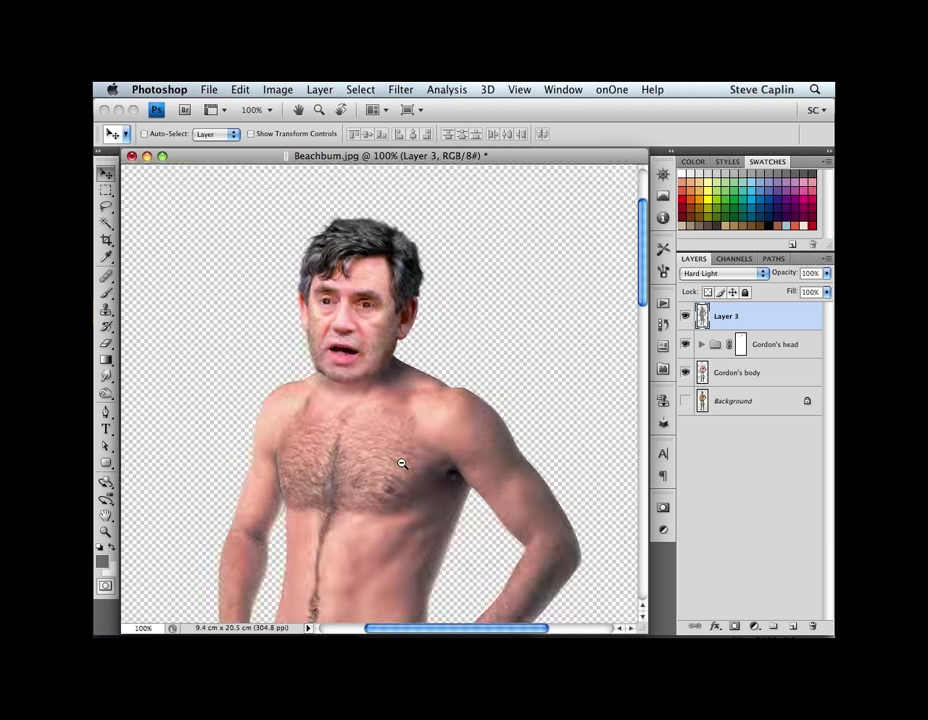
Step: View the whole figure at 50%, nudge Layer 3's shading up-right, and select Gordon's body
alt+click(402, 463)
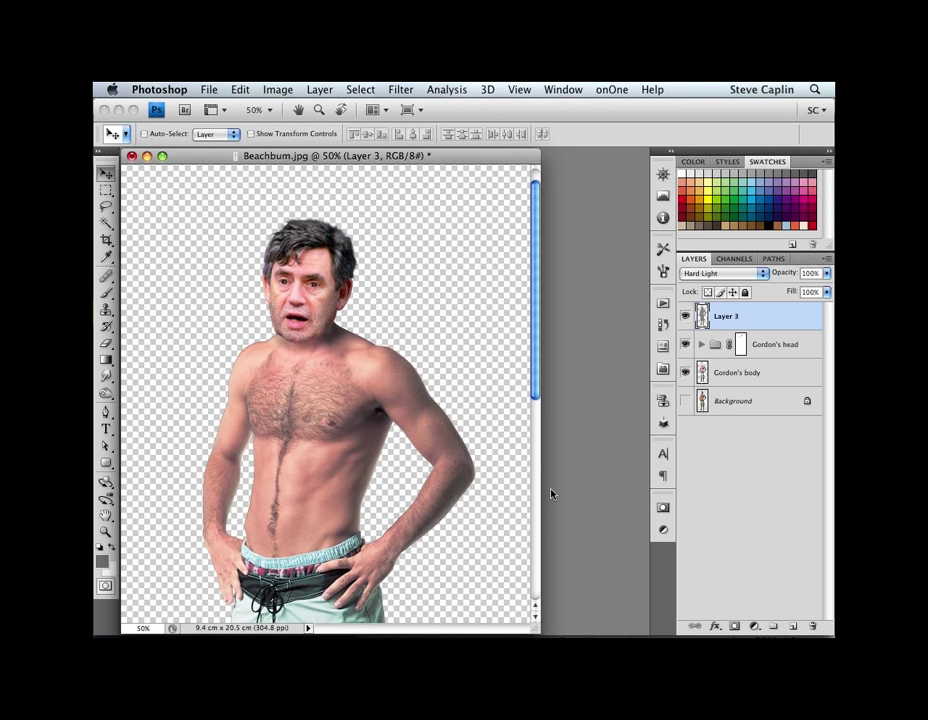
drag(321, 449, 450, 408)
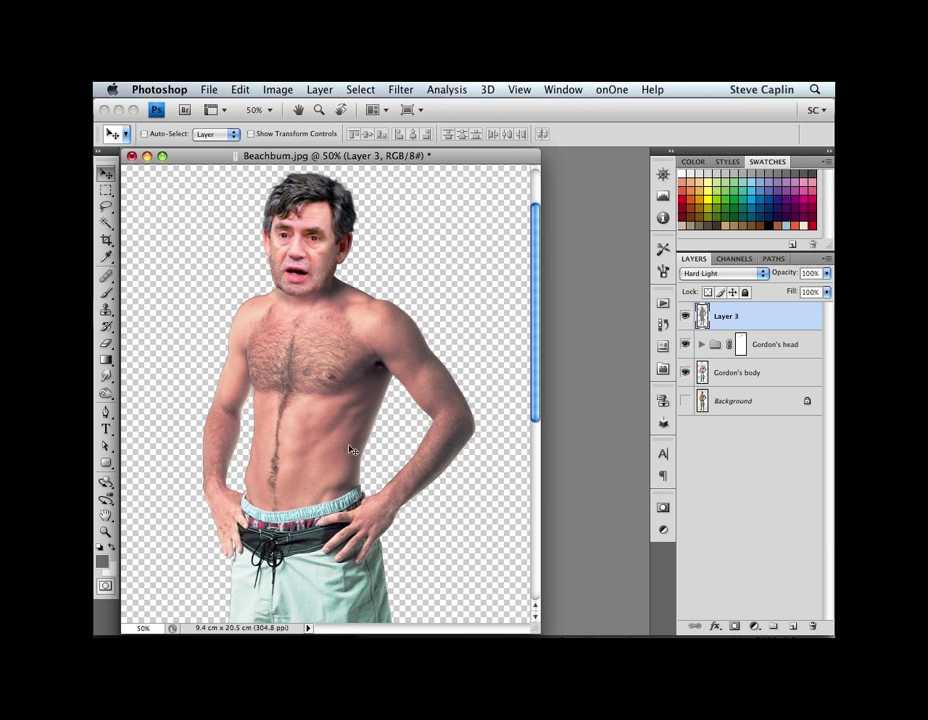
mouse_move(356, 447)
mouse_down()
mouse_move(381, 427)
mouse_move(381, 436)
mouse_up()
key(alt+bracketleft)
key(alt+bracketleft)
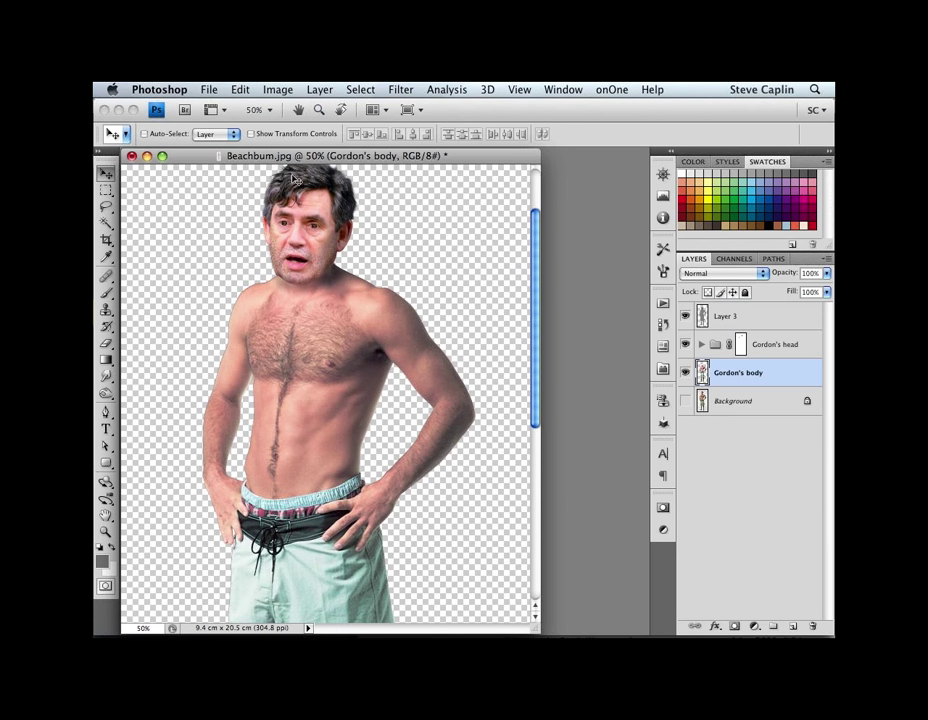
click(400, 89)
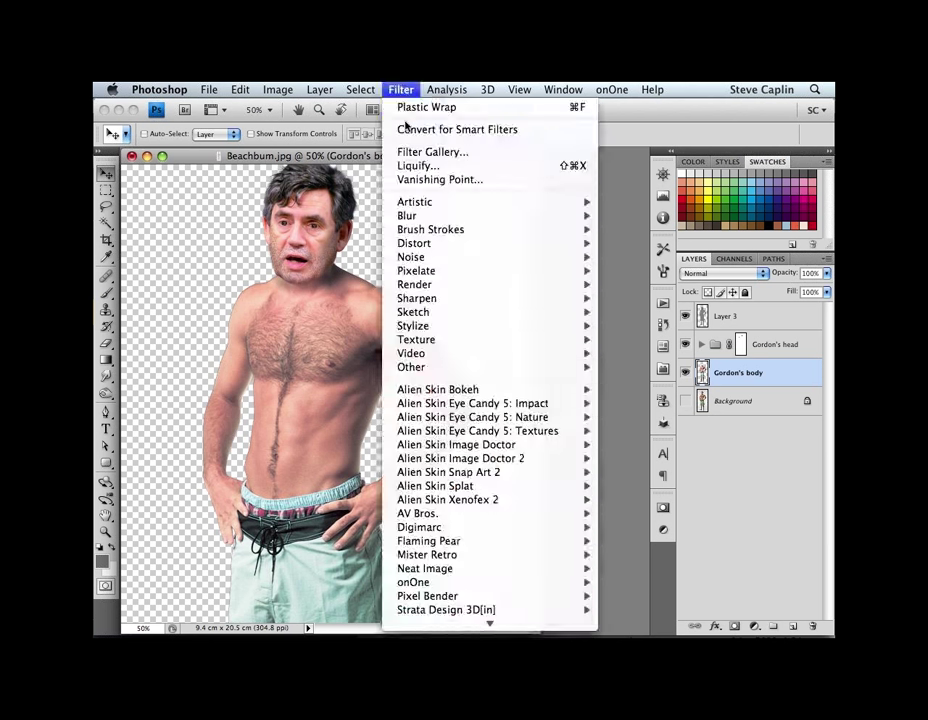
Step: Launch Liquify on the body layer, briefly showing Gordon's head as backdrop before turning it off
click(440, 168)
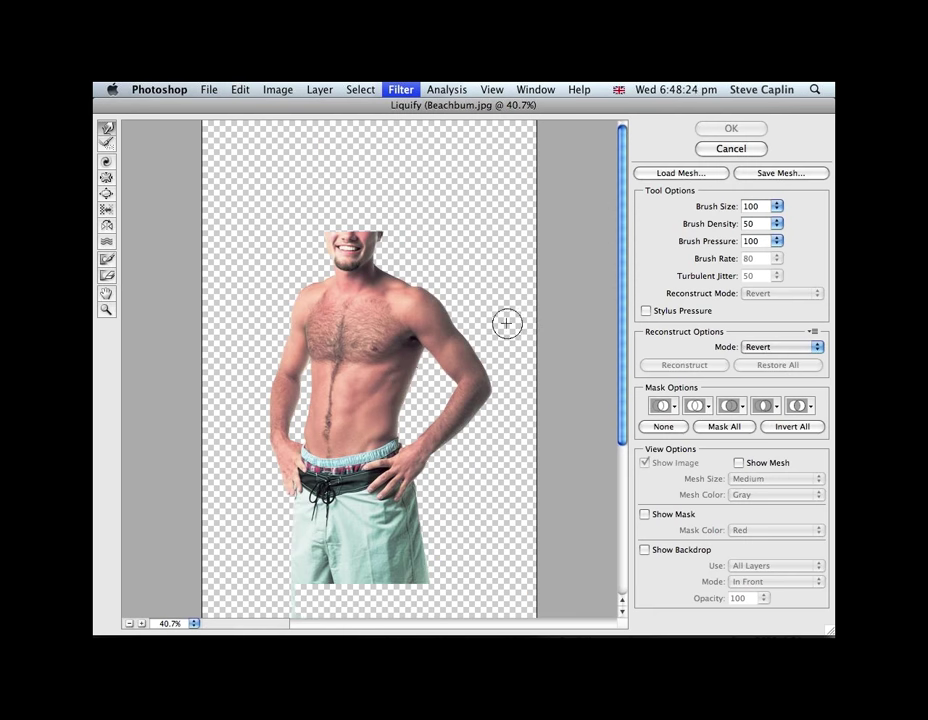
click(645, 514)
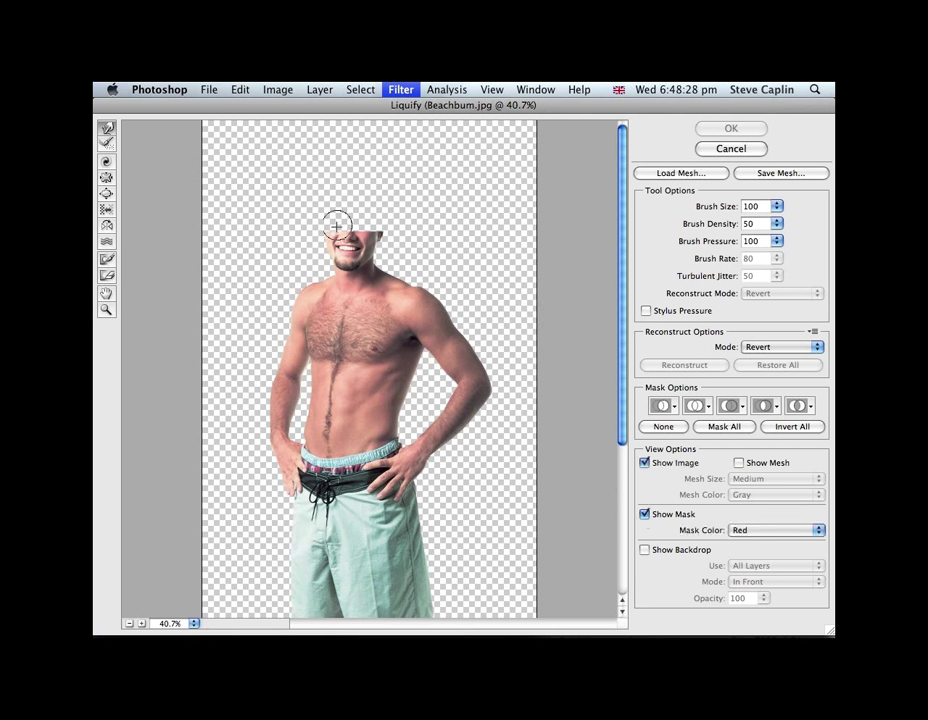
click(645, 550)
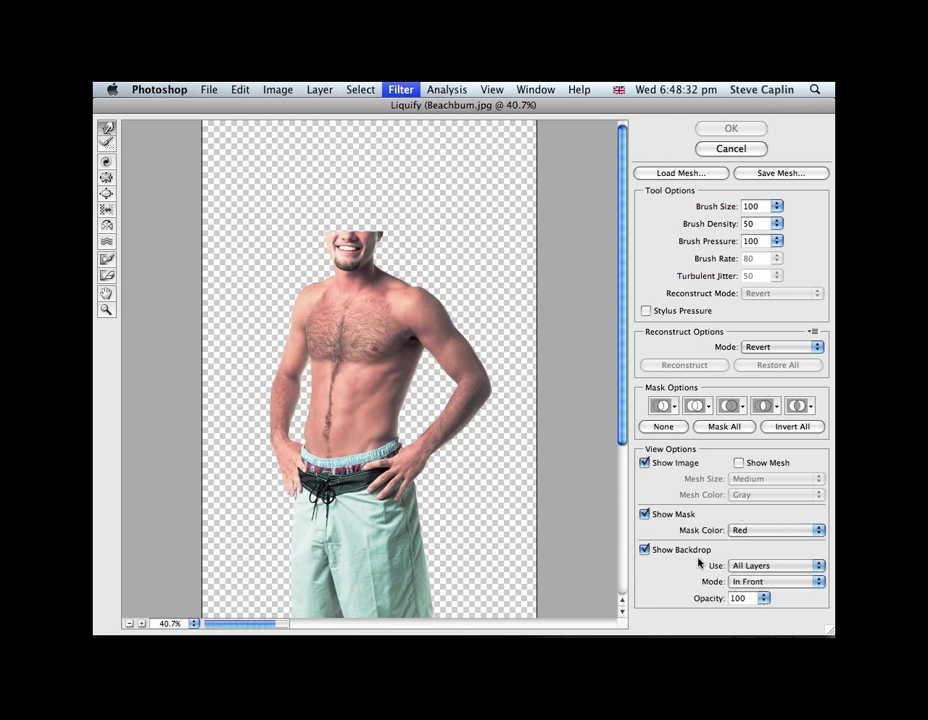
click(752, 566)
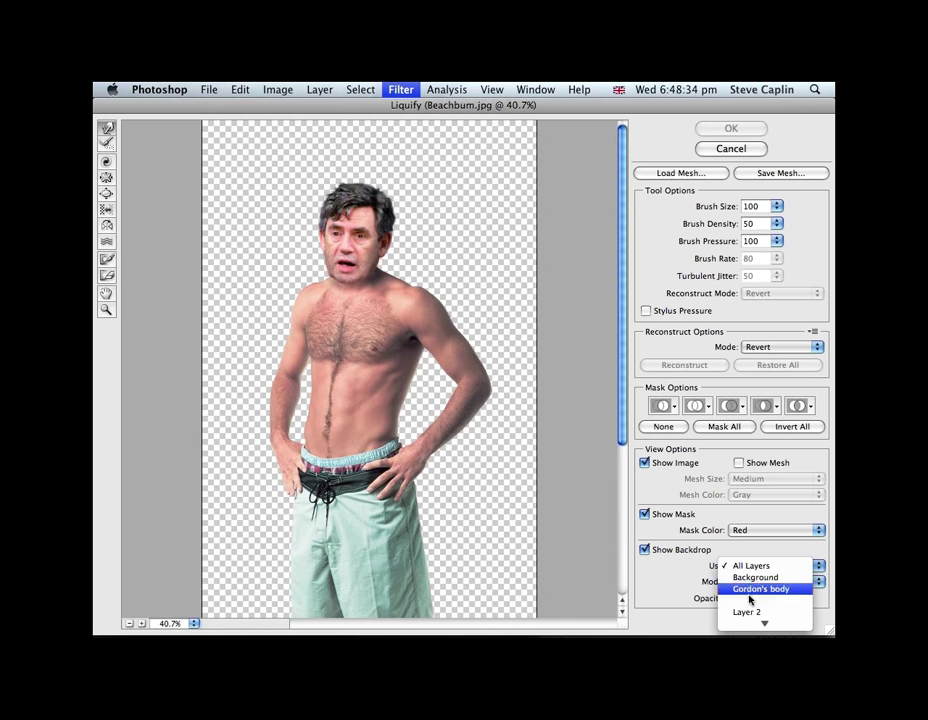
mouse_move(763, 623)
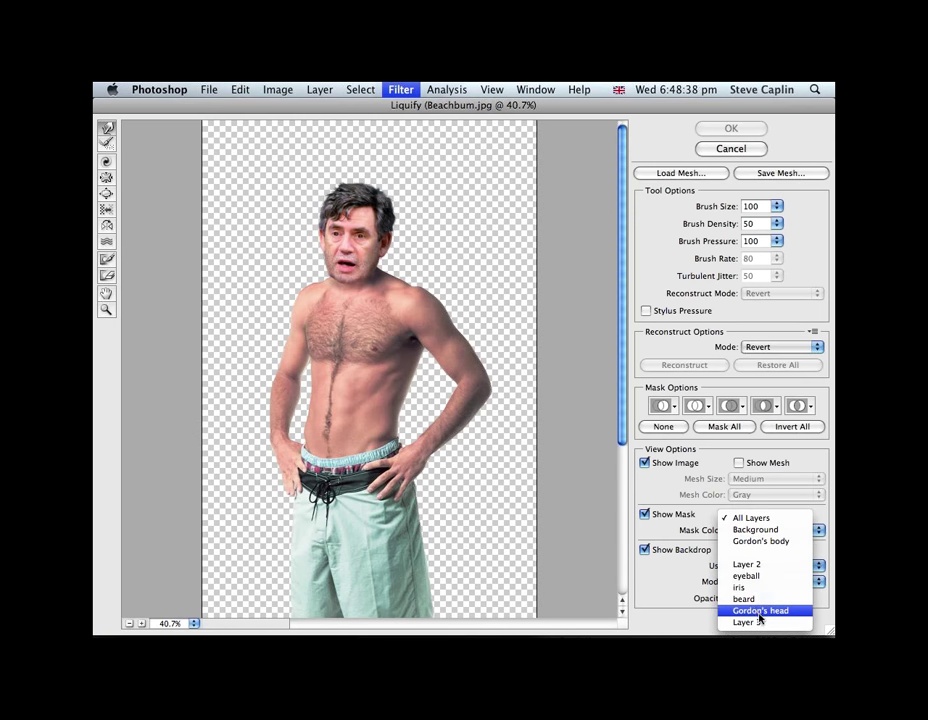
click(757, 612)
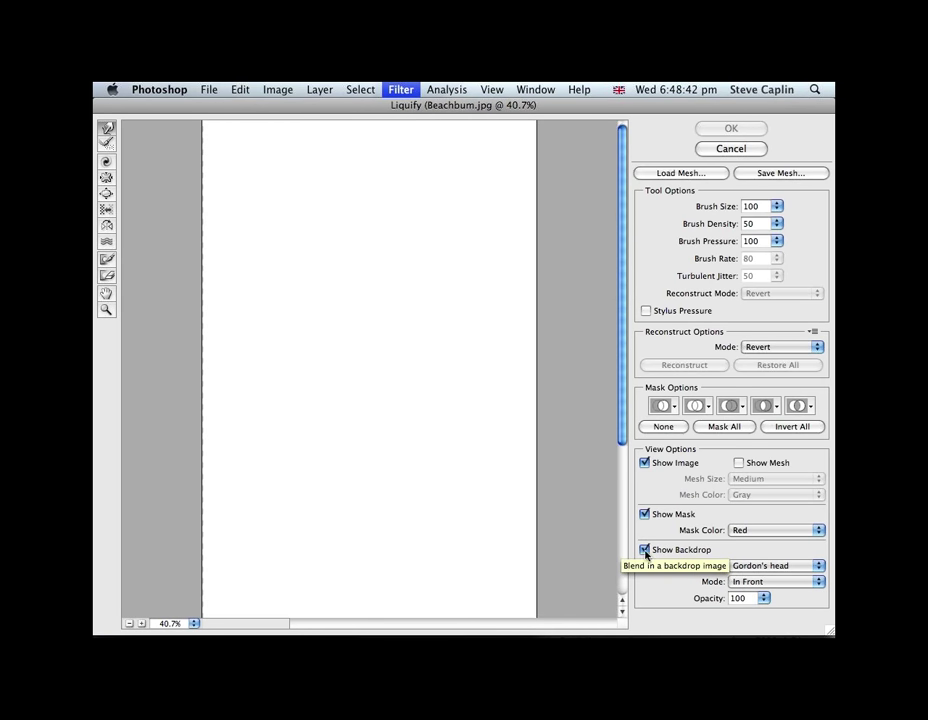
click(735, 567)
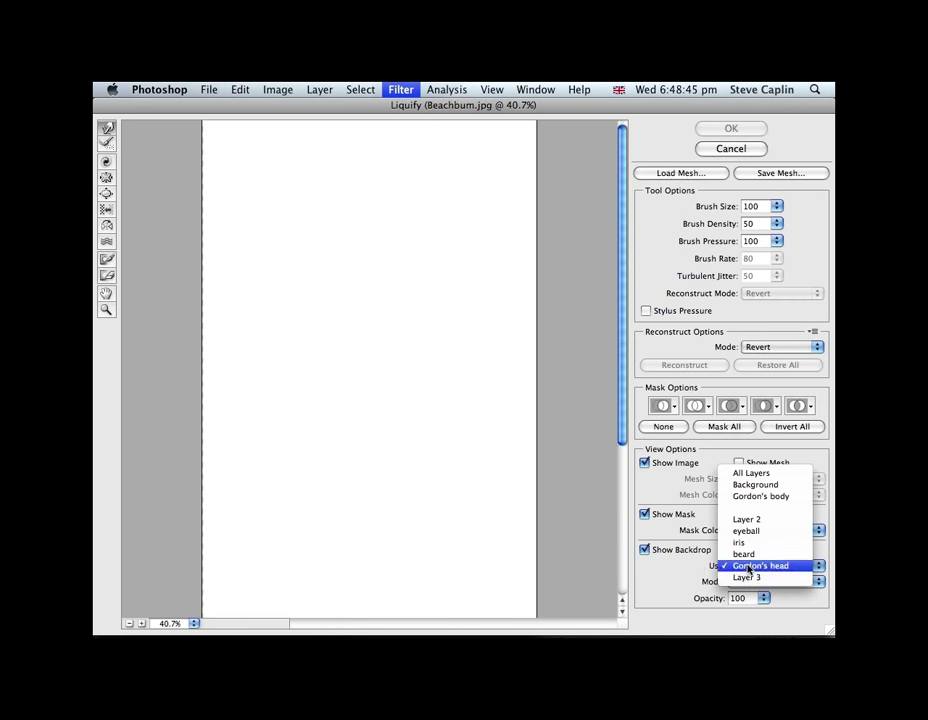
click(698, 567)
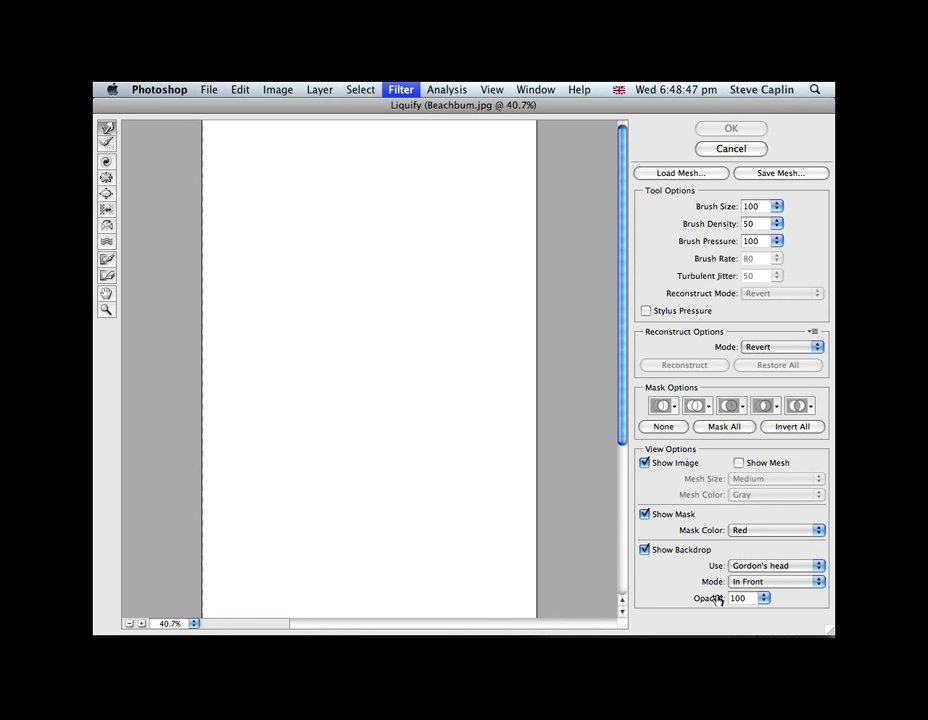
click(645, 549)
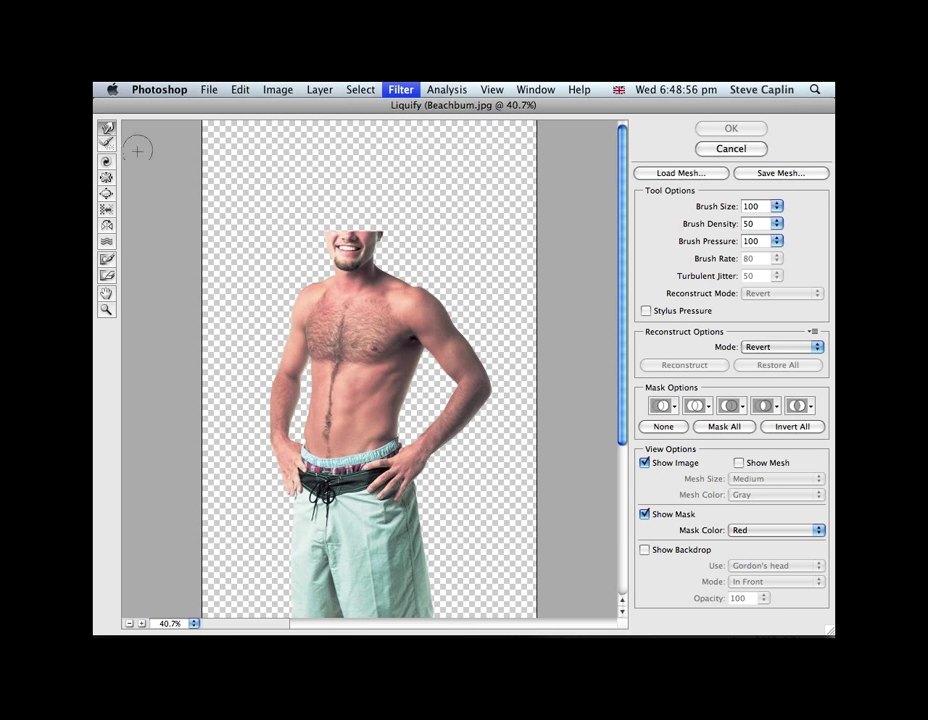
Step: Set the Liquify brush size to 264 and zoom the preview in on the torso
key(bracketright)
key(bracketright)
key(bracketright)
key(bracketright)
key(bracketright)
key(bracketright)
key(bracketleft)
key(bracketleft)
key(bracketright)
key(bracketright)
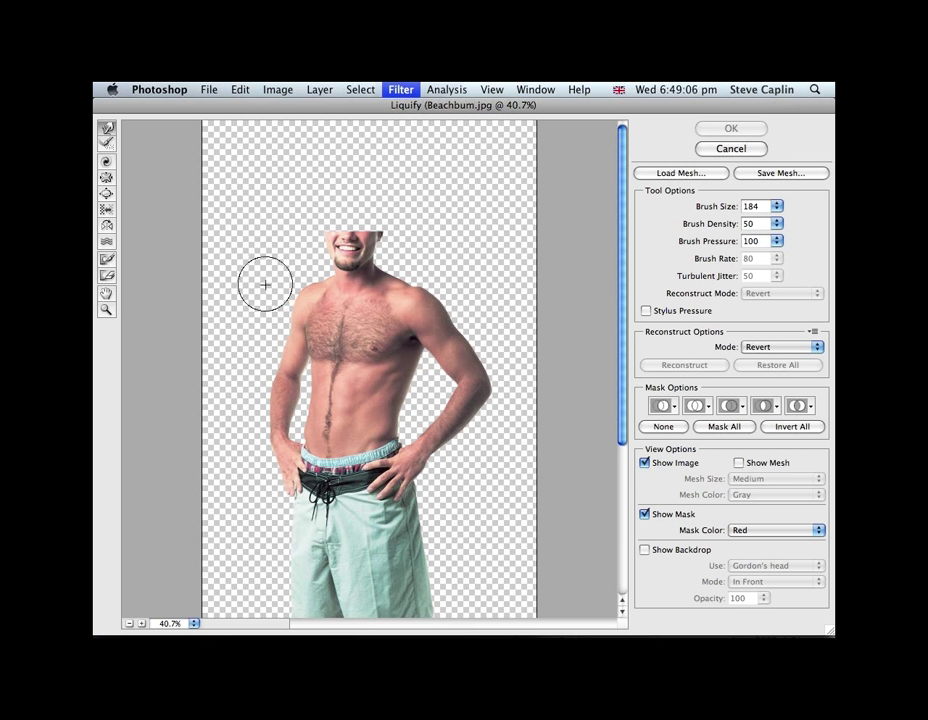
key(bracketright)
key(bracketright)
key(bracketright)
key(bracketright)
key(bracketright)
key(bracketright)
key(bracketright)
key(bracketright)
key(bracketright)
key(bracketright)
key(bracketright)
key(bracketright)
key(bracketright)
key(bracketright)
key(bracketright)
key(bracketright)
key(bracketright)
key(bracketright)
key(bracketright)
key(bracketright)
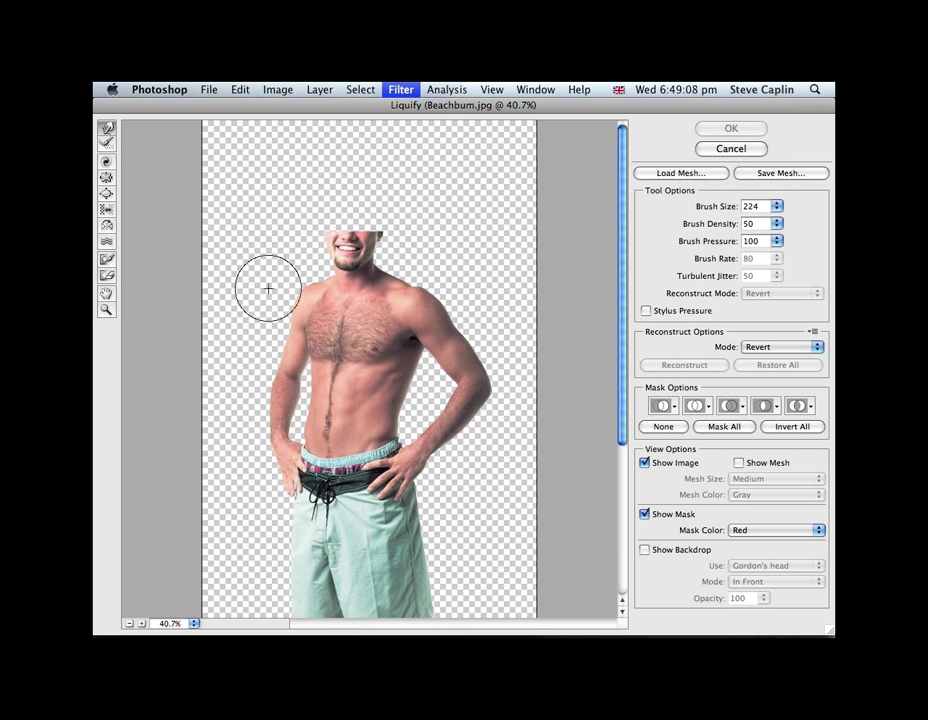
key(bracketright)
key(bracketright)
key(bracketright)
key(bracketright)
key(bracketright)
key(bracketright)
key(bracketright)
key(bracketright)
key(bracketright)
key(bracketright)
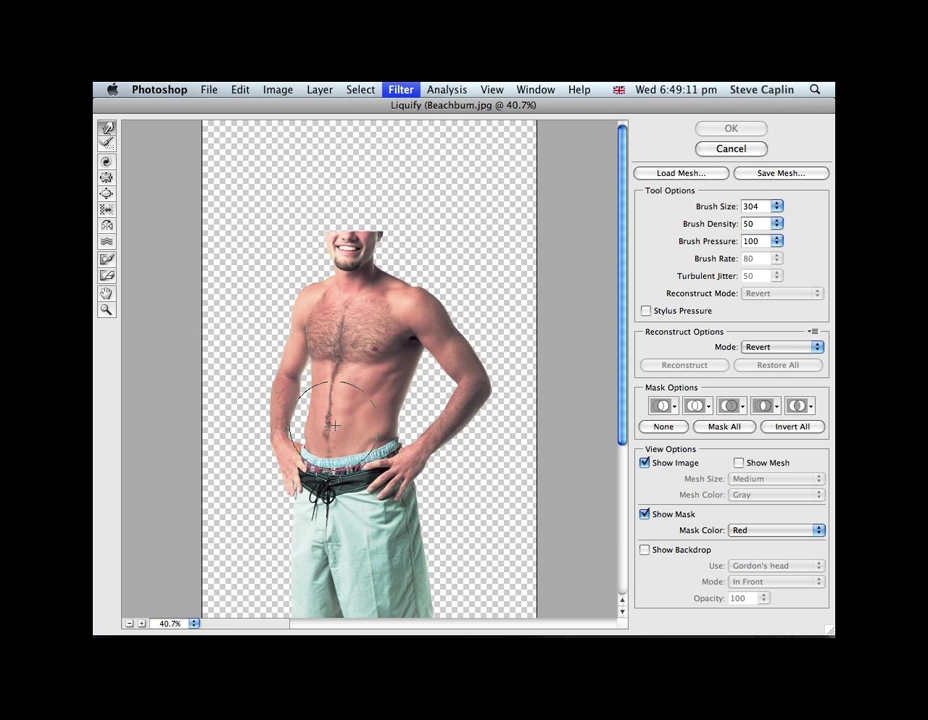
key(bracketleft)
key(bracketleft)
key(bracketleft)
key(bracketleft)
key(bracketleft)
key(bracketleft)
key(bracketleft)
key(bracketleft)
key(bracketleft)
key(bracketleft)
key(bracketleft)
key(bracketleft)
key(bracketleft)
key(bracketleft)
key(bracketleft)
key(bracketleft)
key(bracketleft)
key(bracketleft)
key(bracketleft)
key(bracketleft)
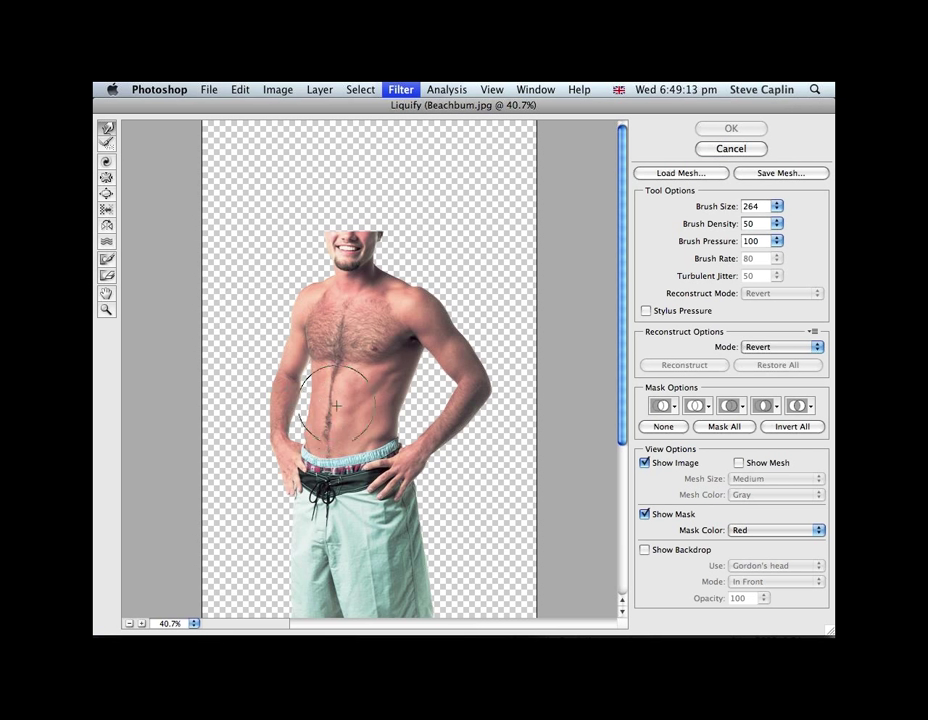
super+click(340, 424)
super+click(340, 355)
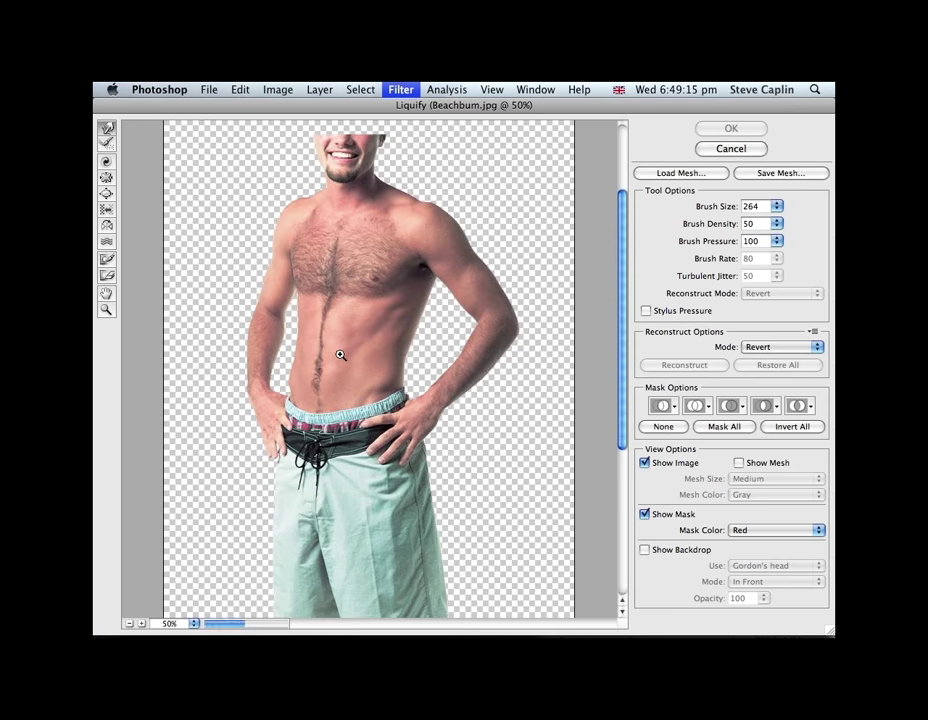
super+click(340, 355)
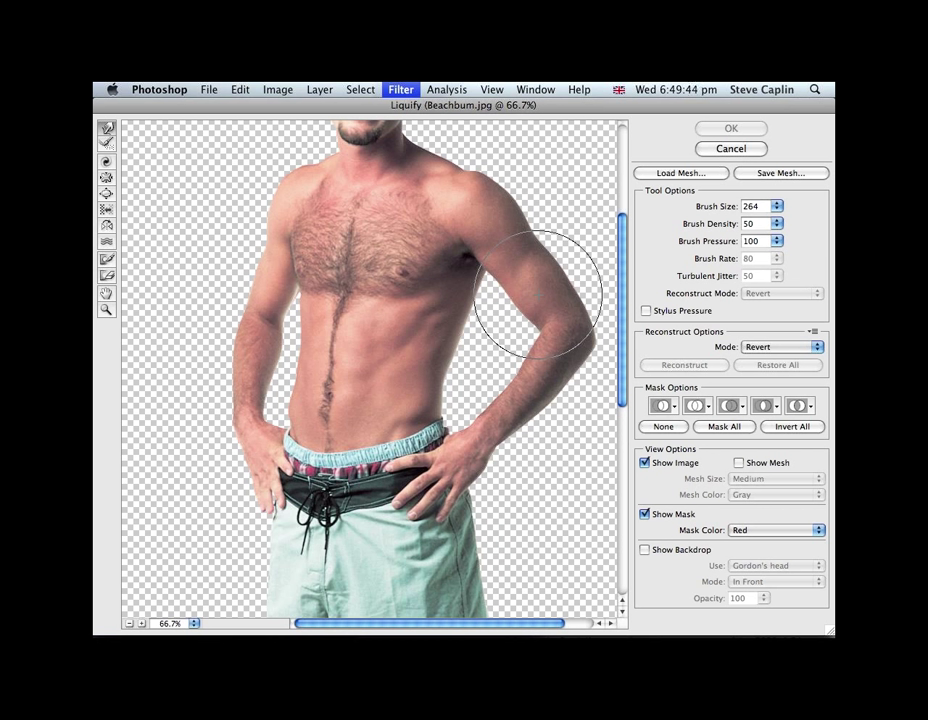
Step: With a smaller warp brush, push the belly and chest hair lines leftward, then apply Liquify
key(bracketleft)
key(bracketleft)
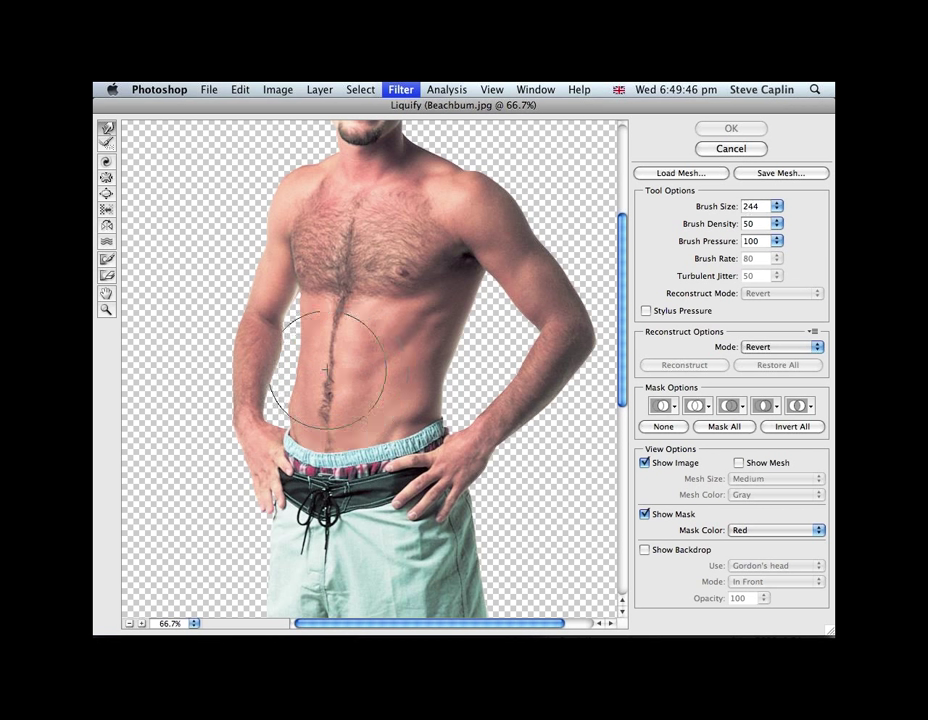
key(bracketleft)
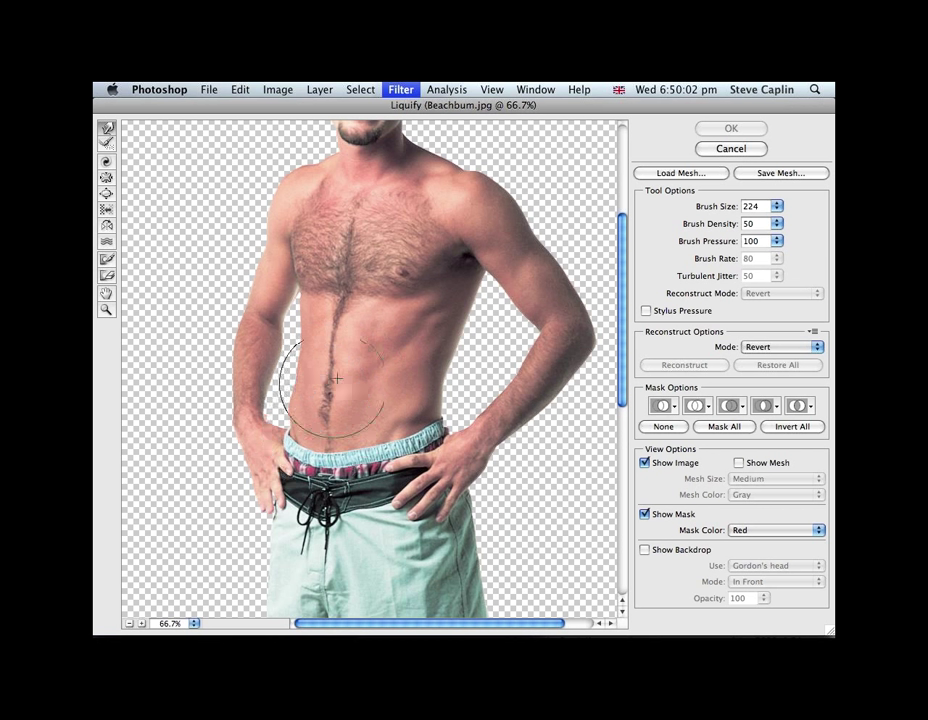
mouse_move(331, 373)
mouse_down()
mouse_move(340, 436)
mouse_move(318, 354)
mouse_move(302, 360)
mouse_move(315, 387)
mouse_move(304, 390)
mouse_move(310, 419)
mouse_move(347, 394)
mouse_move(351, 381)
mouse_move(340, 370)
mouse_move(323, 378)
mouse_move(348, 440)
mouse_up()
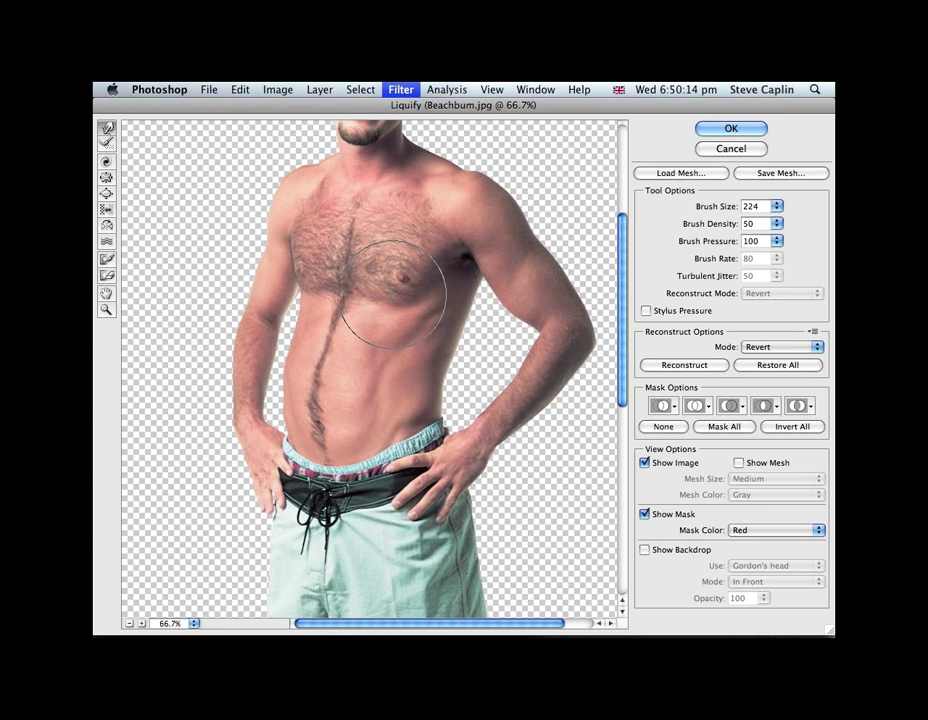
mouse_move(300, 300)
mouse_down()
mouse_move(392, 313)
mouse_move(375, 417)
mouse_move(391, 422)
mouse_move(389, 385)
mouse_move(302, 383)
mouse_move(297, 441)
mouse_move(285, 378)
mouse_move(262, 367)
mouse_move(300, 365)
mouse_move(304, 347)
mouse_move(336, 373)
mouse_move(352, 408)
mouse_move(324, 419)
mouse_move(345, 460)
mouse_move(324, 462)
mouse_move(376, 406)
mouse_move(421, 386)
mouse_move(376, 375)
mouse_move(388, 437)
mouse_move(426, 381)
mouse_move(425, 394)
mouse_move(443, 396)
mouse_move(291, 391)
mouse_move(284, 406)
mouse_move(319, 328)
mouse_move(308, 284)
mouse_move(306, 297)
mouse_move(352, 317)
mouse_move(422, 292)
mouse_up()
click(716, 129)
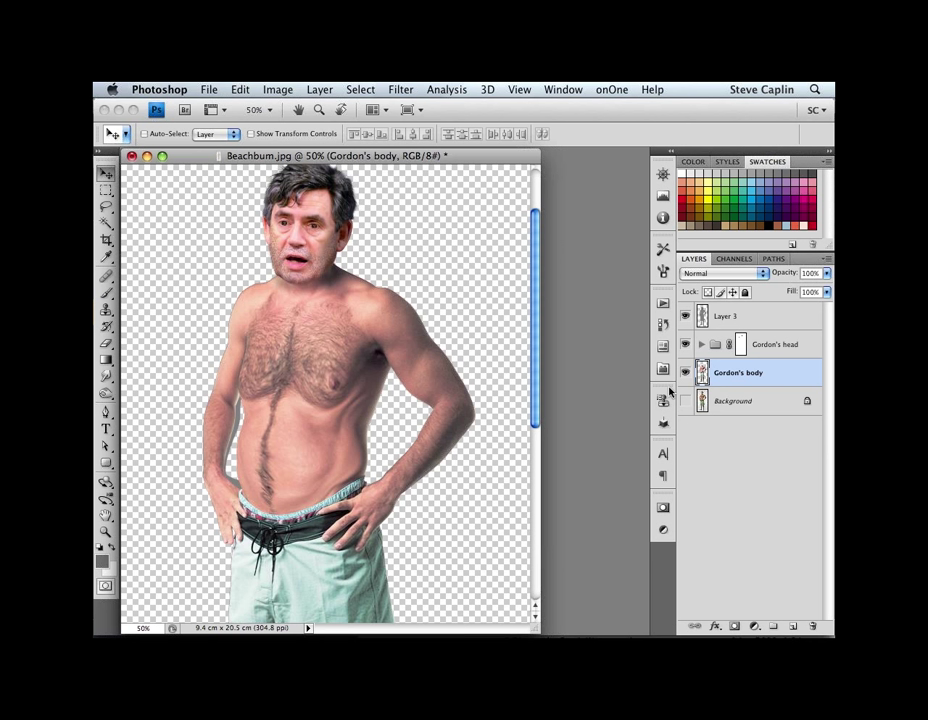
Step: Group Layer 3, Gordon's head and Gordon's body into a new group named 'Gordon full'
shift+click(750, 318)
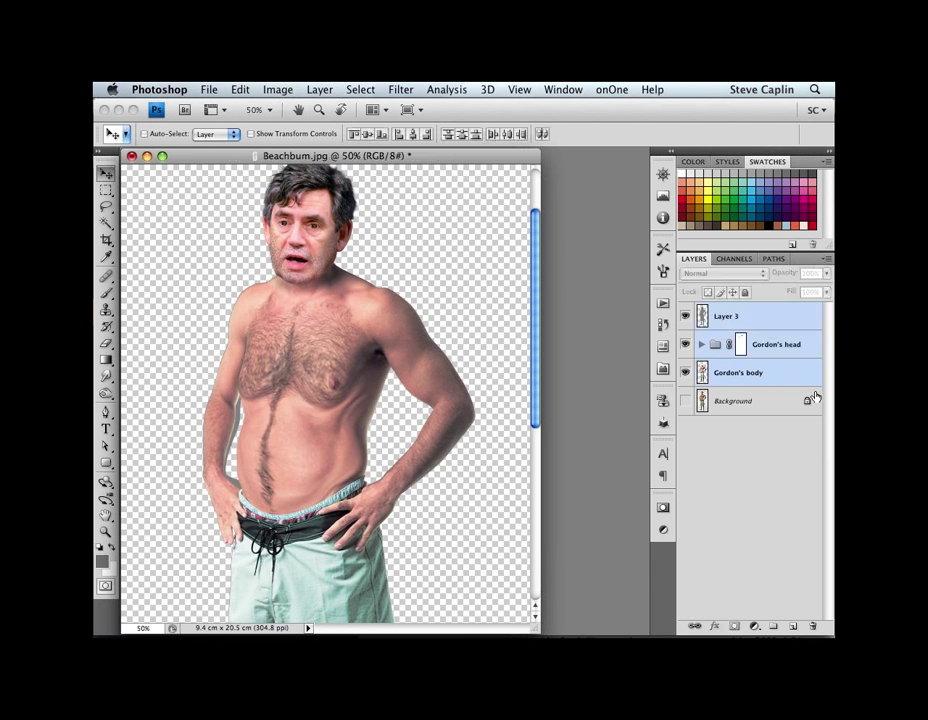
click(829, 263)
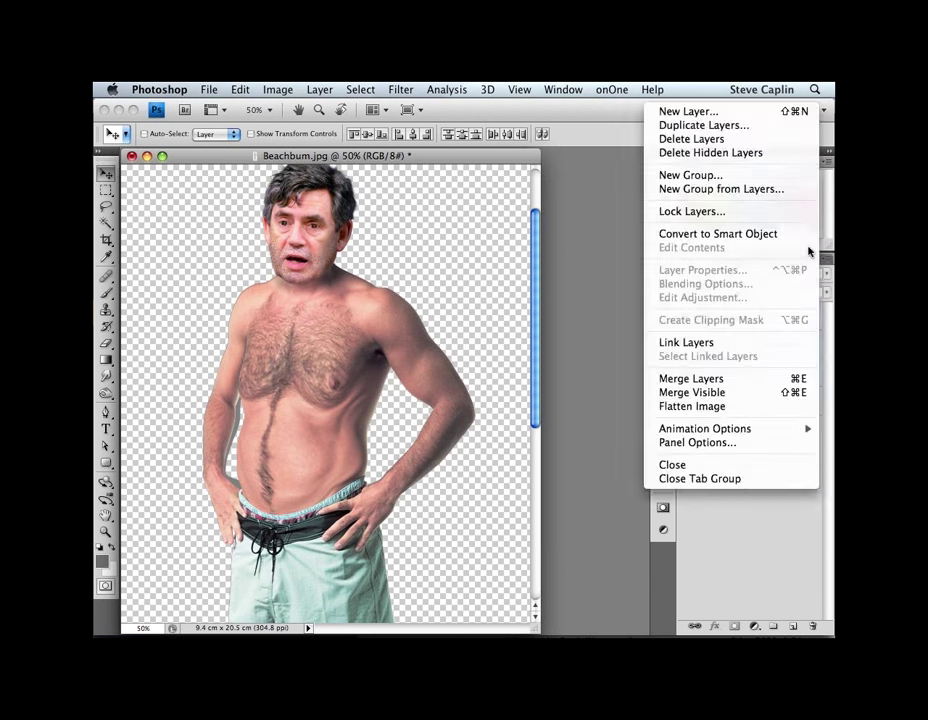
click(762, 192)
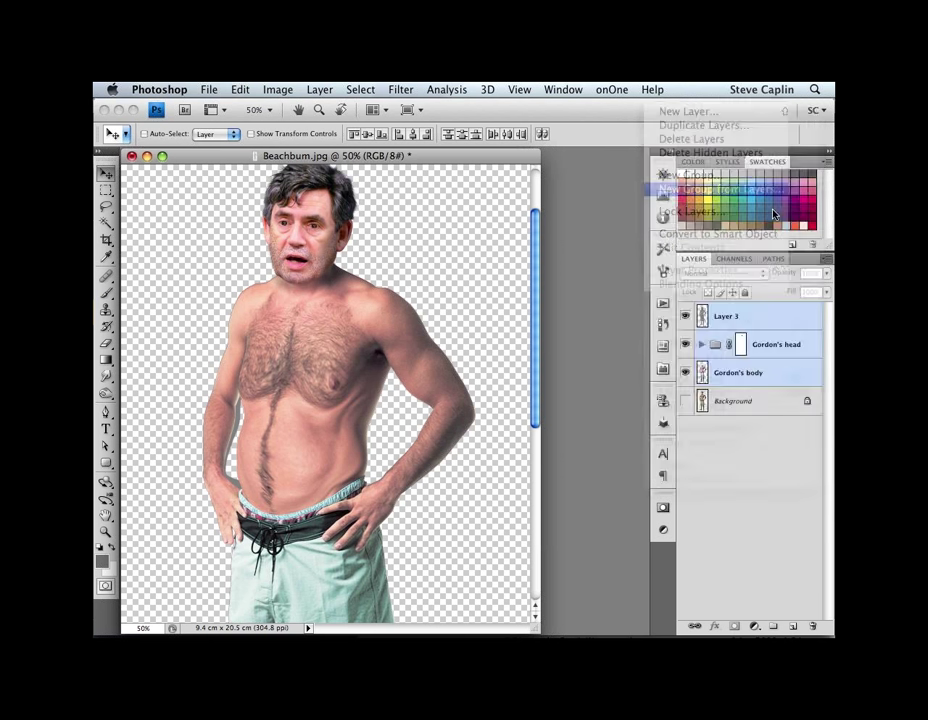
text(Gordon full)
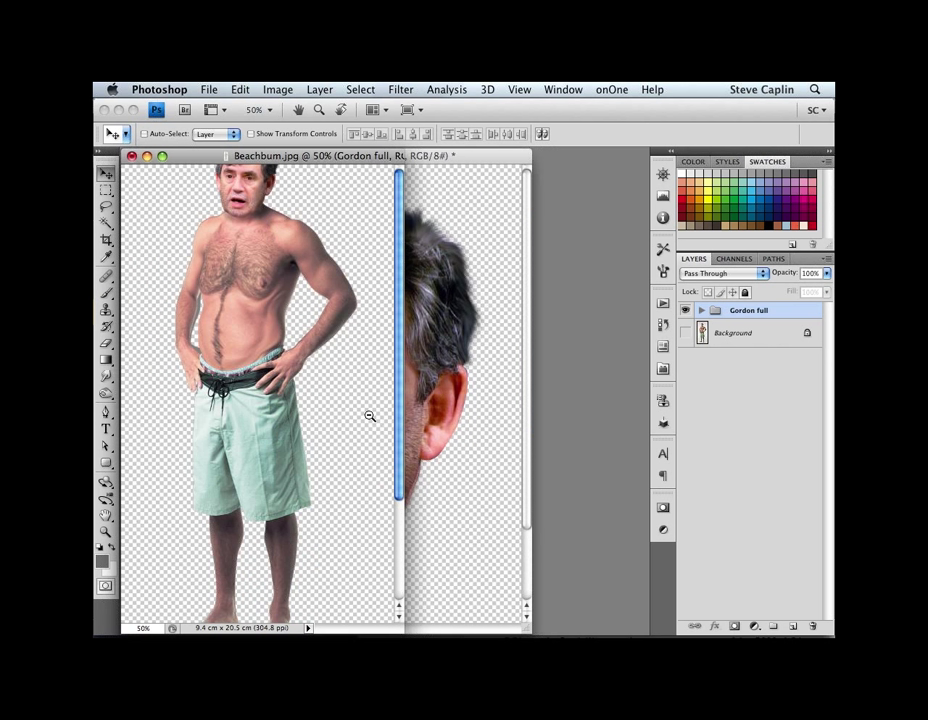
Step: Zoom the figure document out to 25% and open Chateau.jpg from Bridge
alt+click(369, 416)
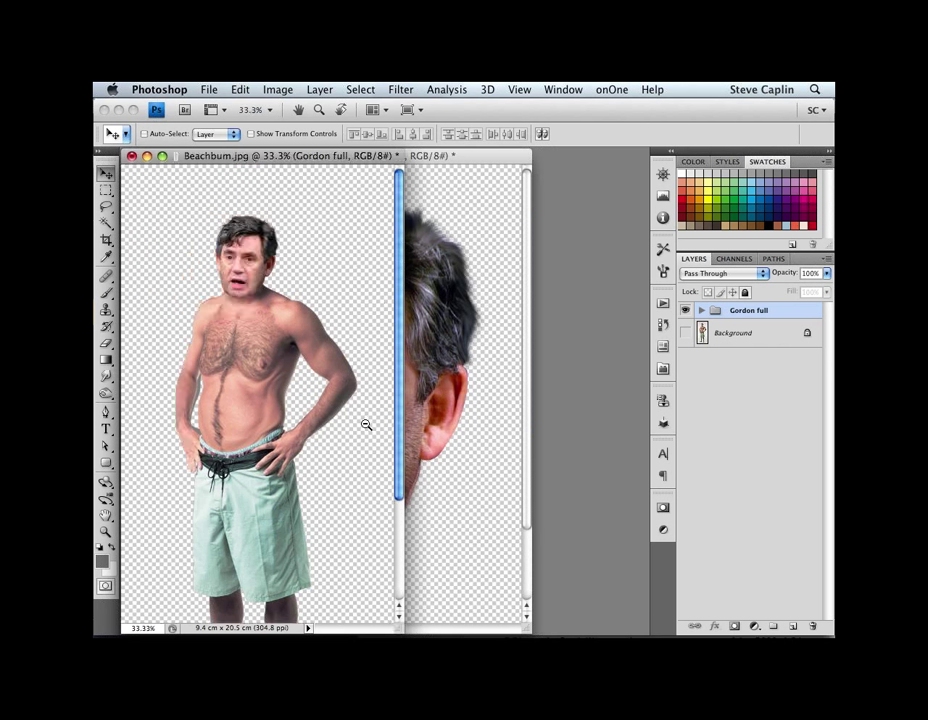
alt+click(366, 425)
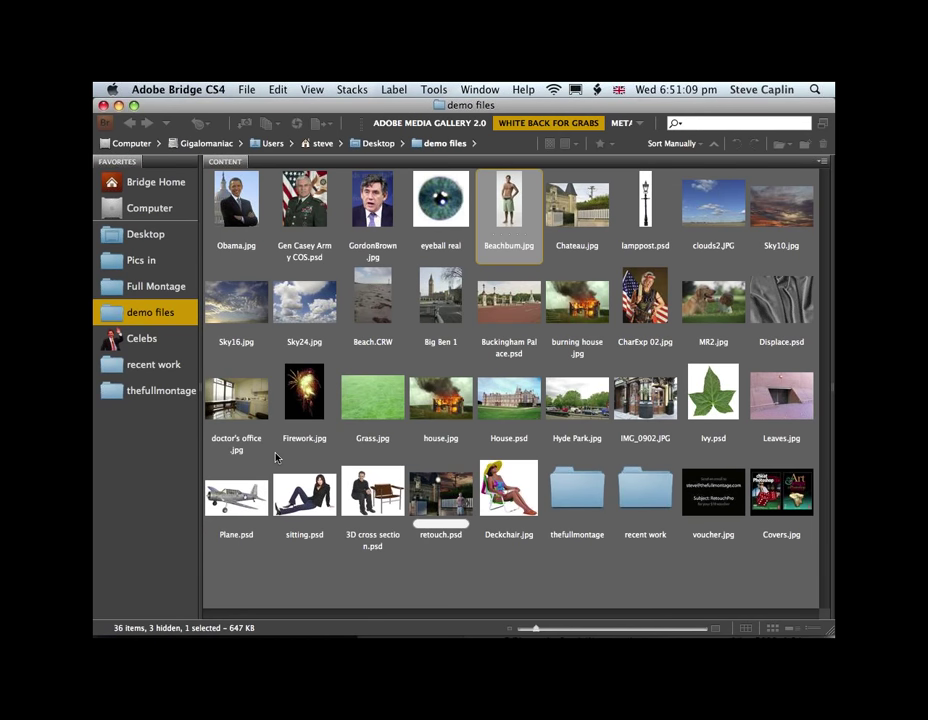
click(573, 220)
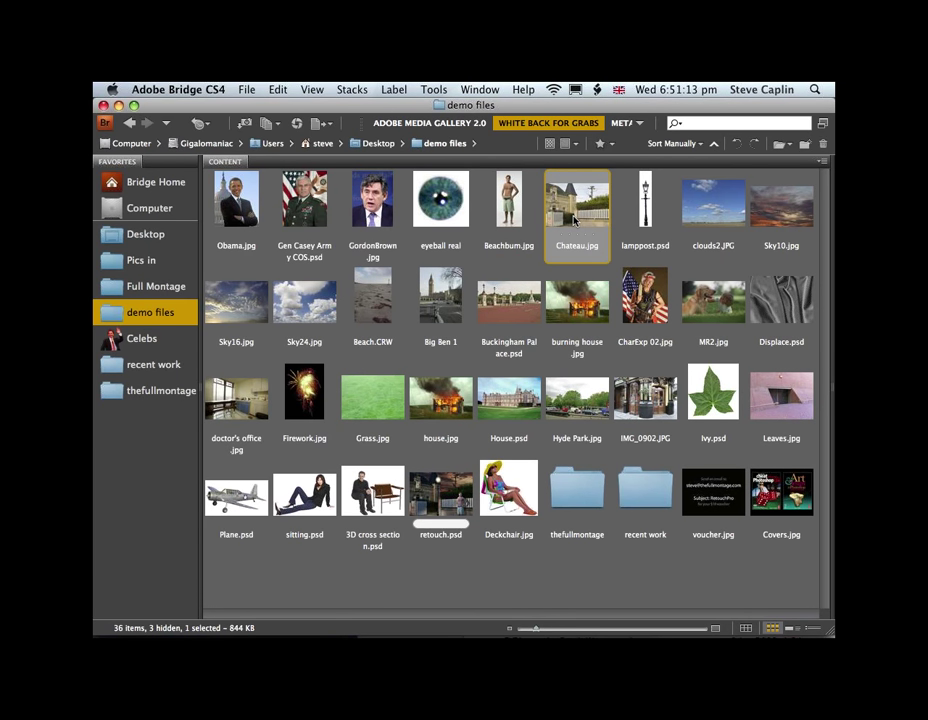
key(super+Tab)
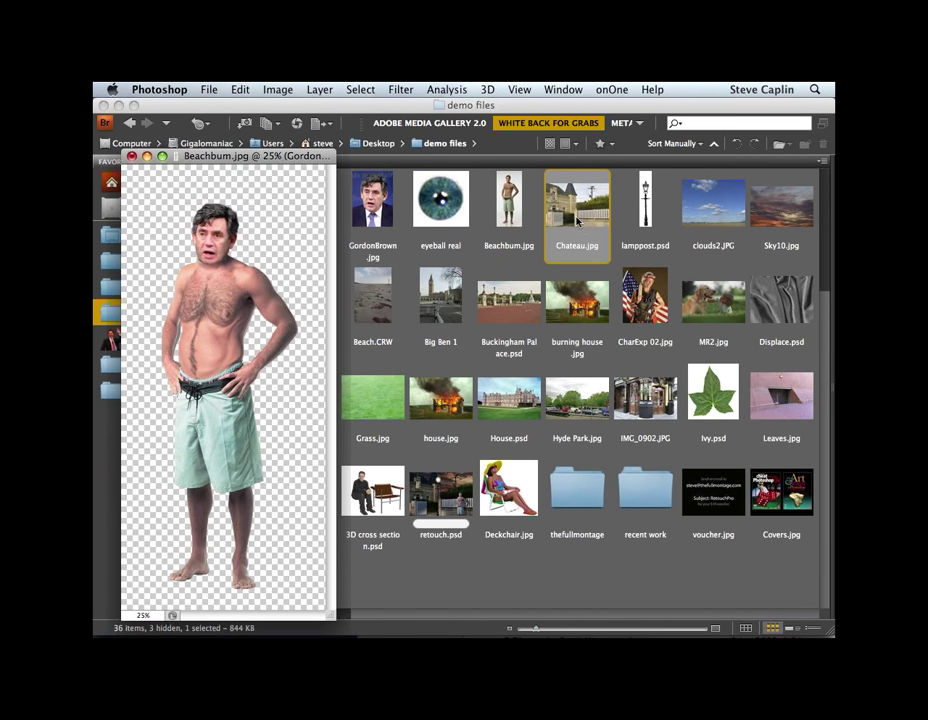
double_click(576, 221)
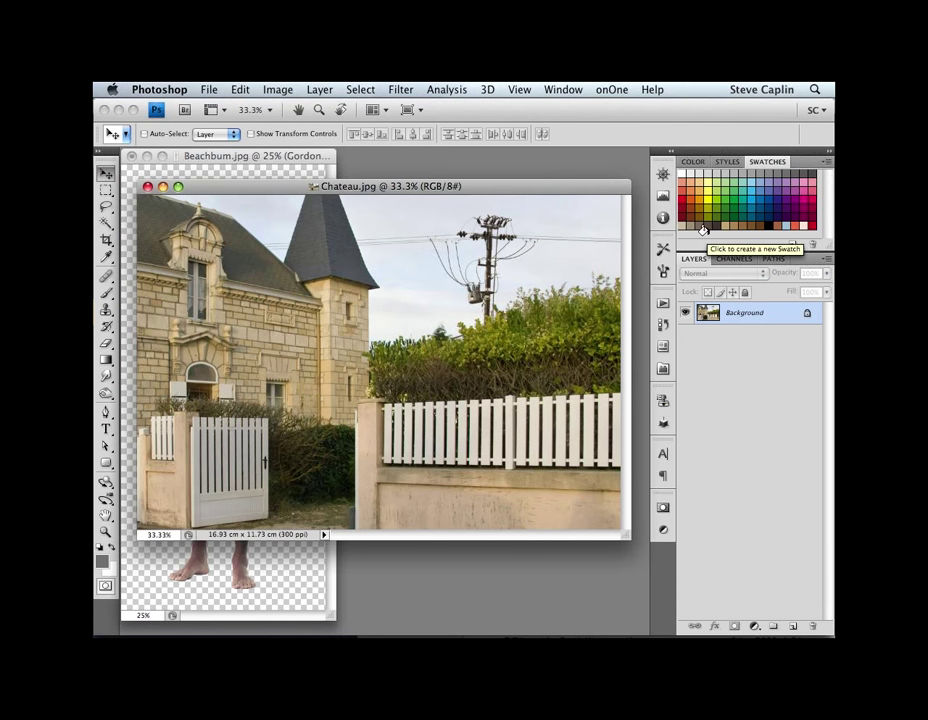
Step: Hide the panels, zoom the chateau photo to 50%, and arrange windows to show the figure document
key(shift+Tab)
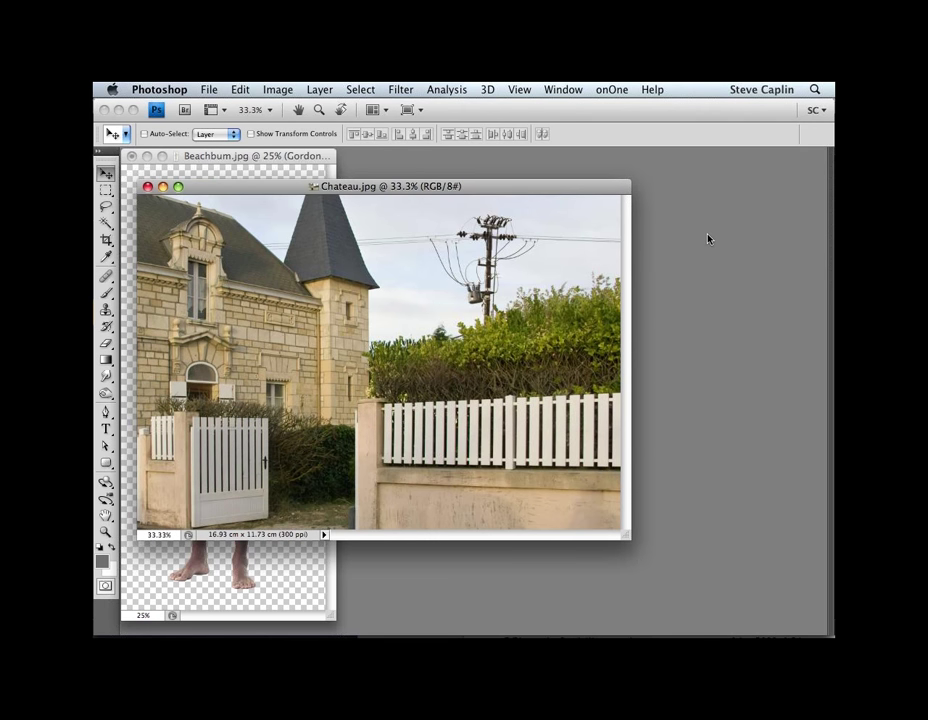
key(super+plus)
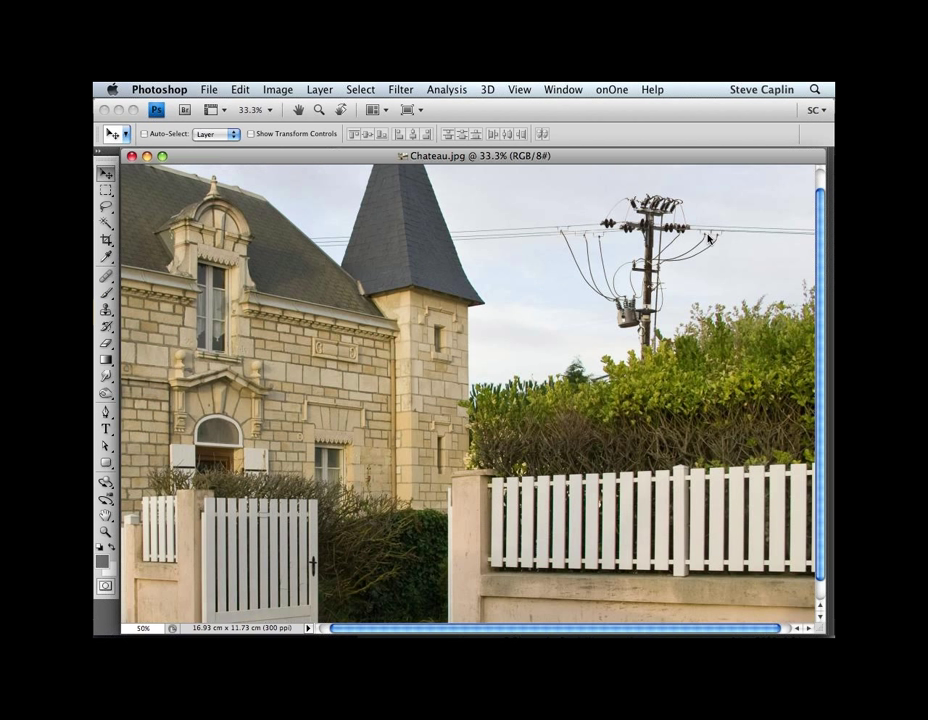
key(super+plus)
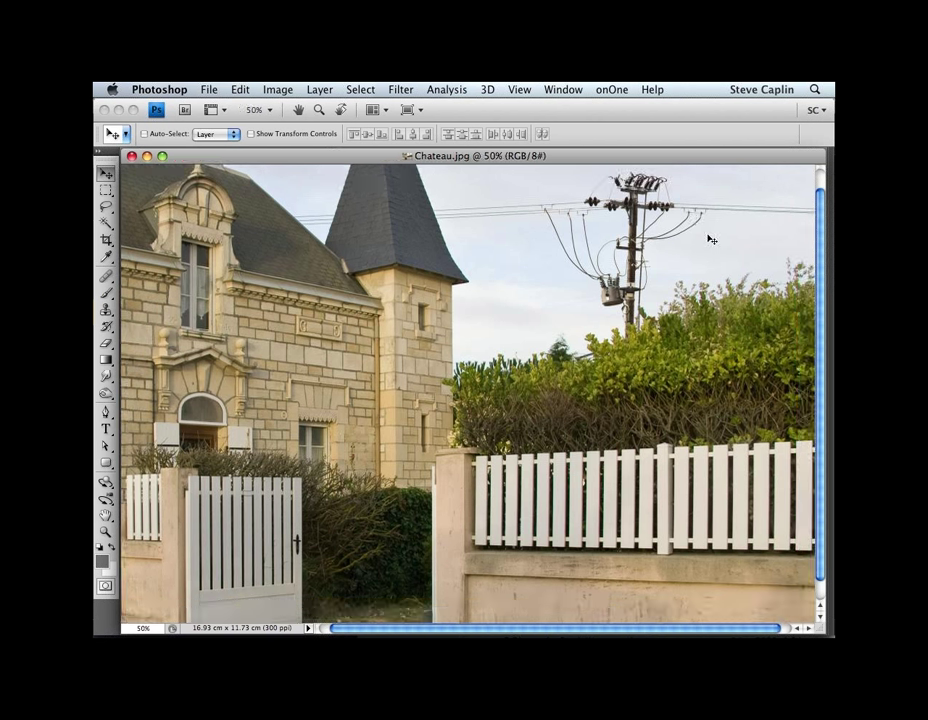
scroll(321, 170, down, 2)
scroll(321, 170, right, 1)
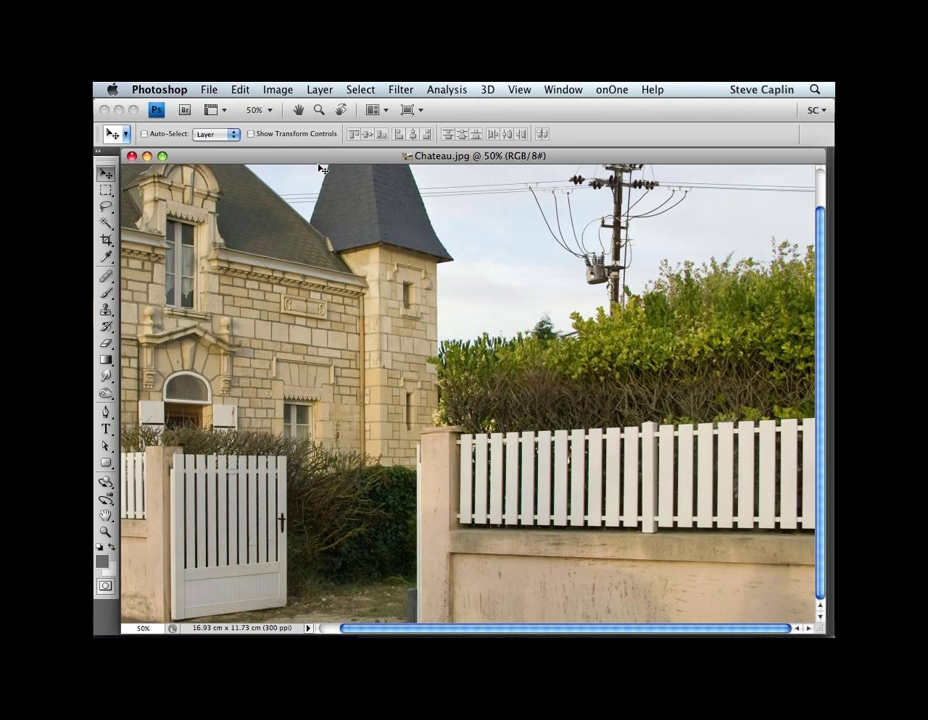
drag(321, 170, 354, 162)
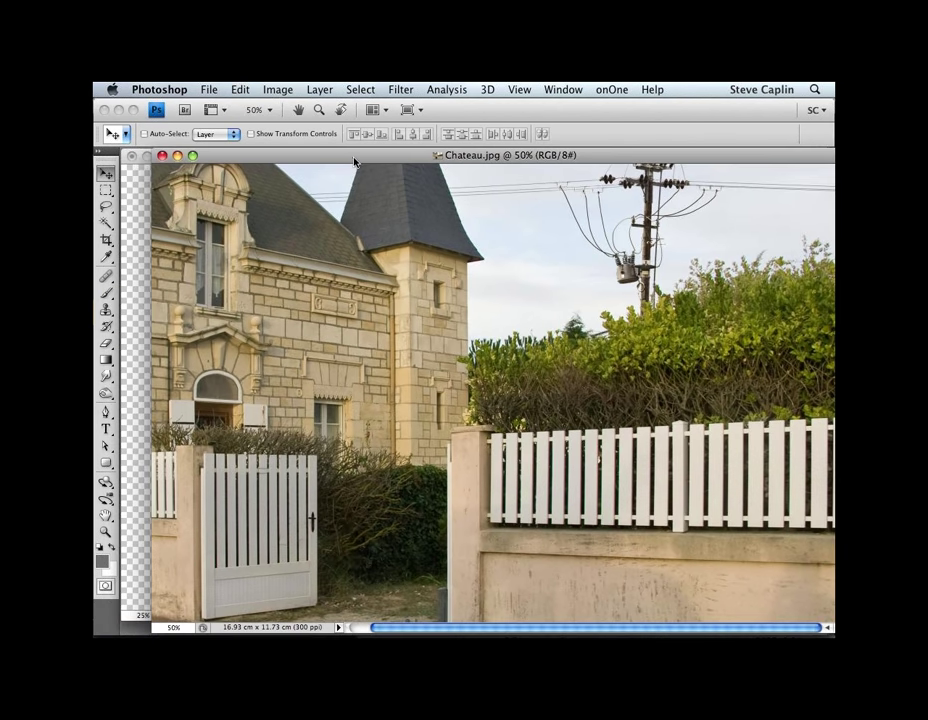
Step: Drag the Gordon full group into Chateau.jpg and scale it down to about 56.5%
right_click(221, 295)
click(222, 297)
drag(222, 297, 507, 331)
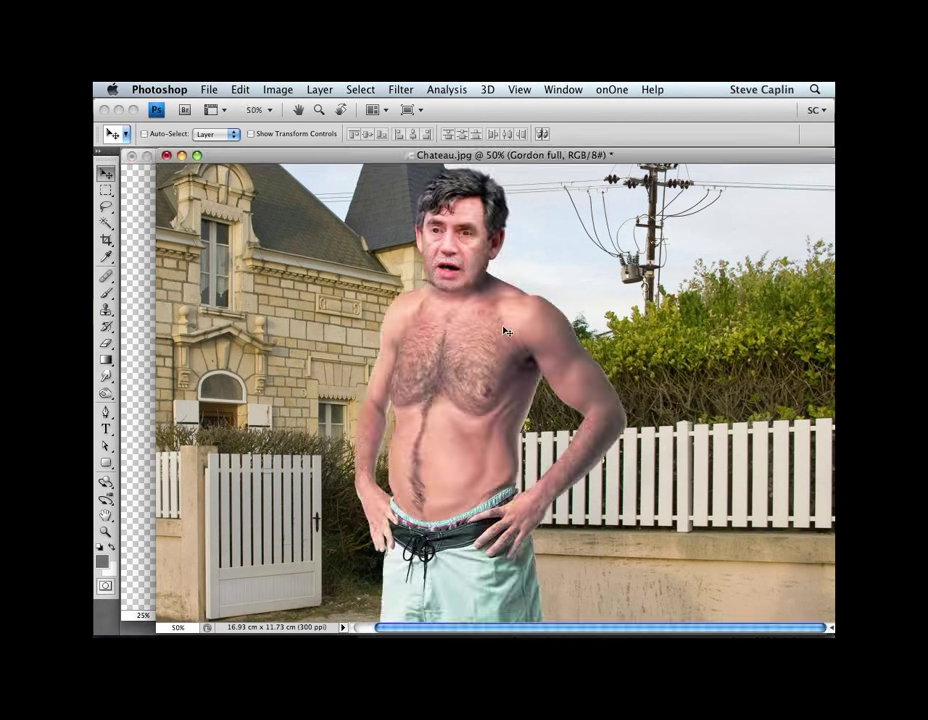
key(super+t)
drag(600, 168, 515, 417)
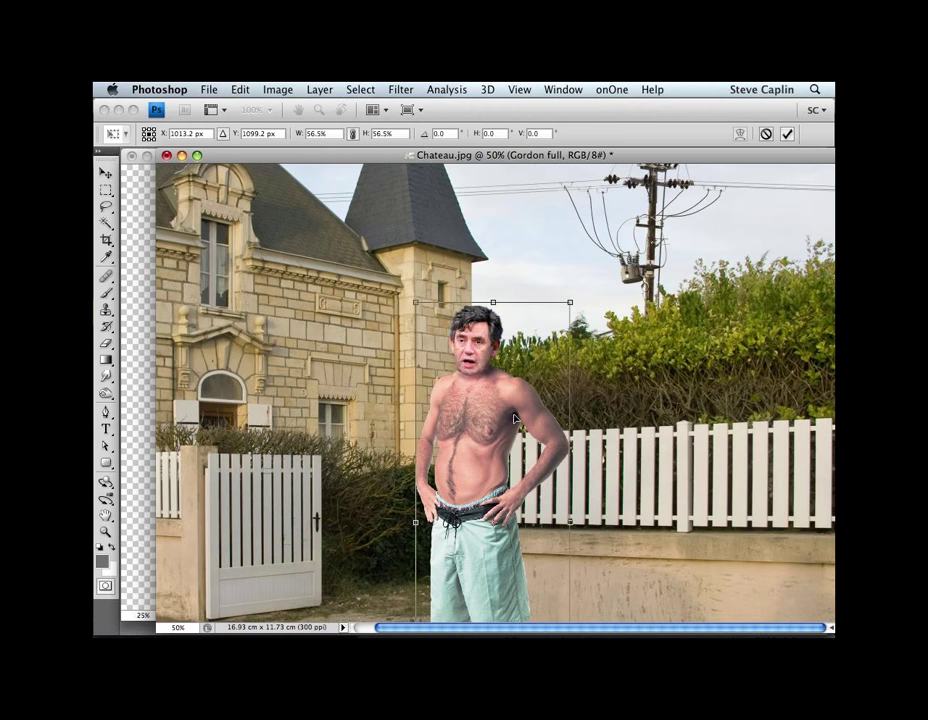
Step: Enlarge Gordon to about 58%, commit the transform, and narrow the window to reveal the Layers panel
mouse_move(570, 301)
mouse_down()
mouse_move(578, 292)
mouse_move(564, 322)
mouse_up()
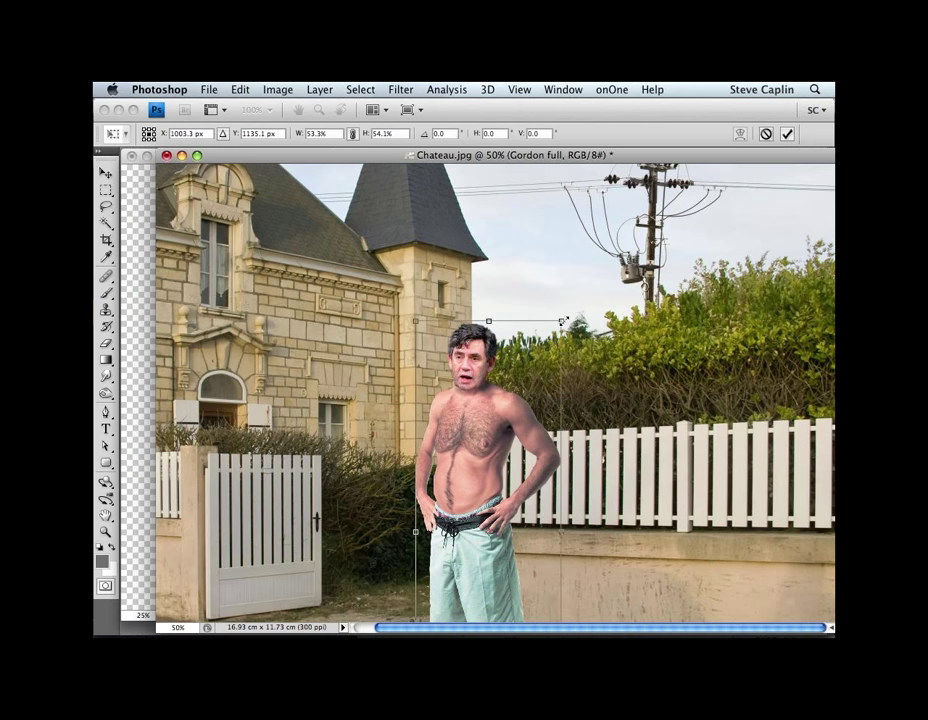
key(Return)
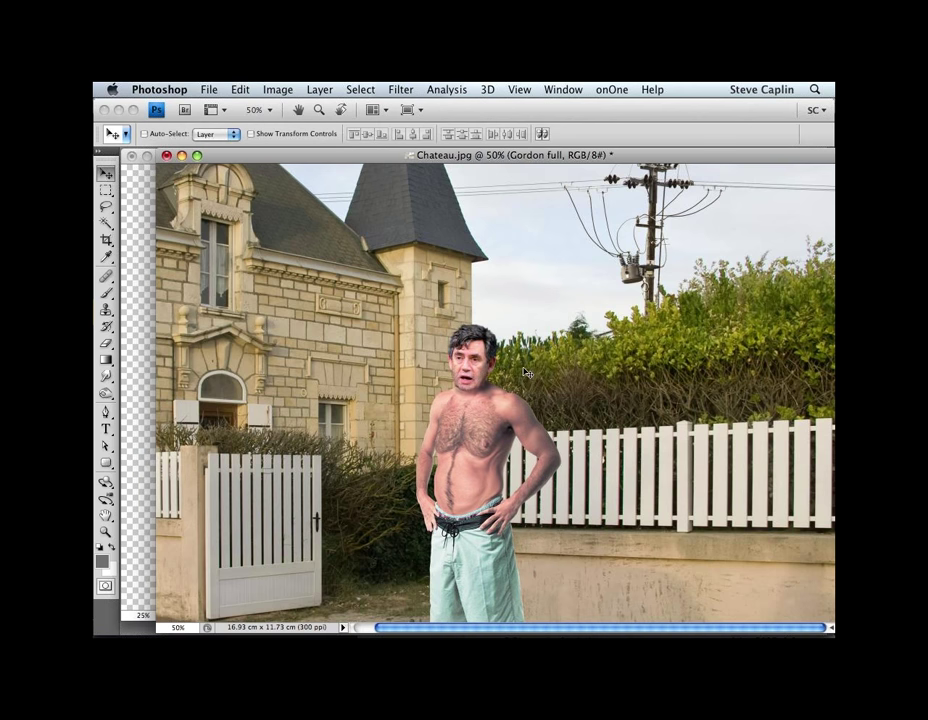
drag(611, 155, 609, 155)
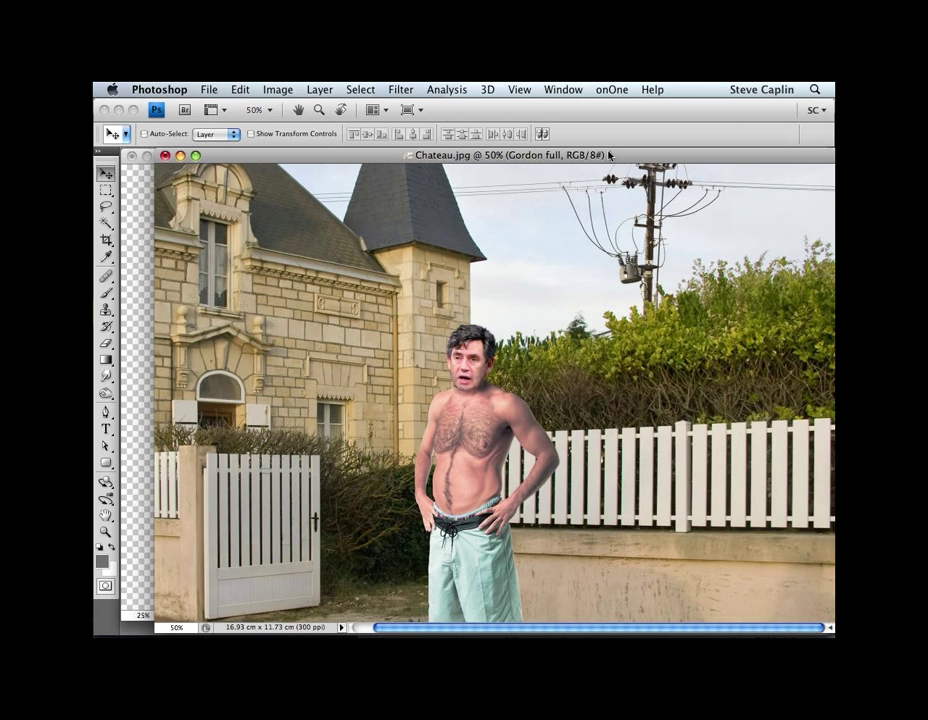
drag(609, 155, 574, 155)
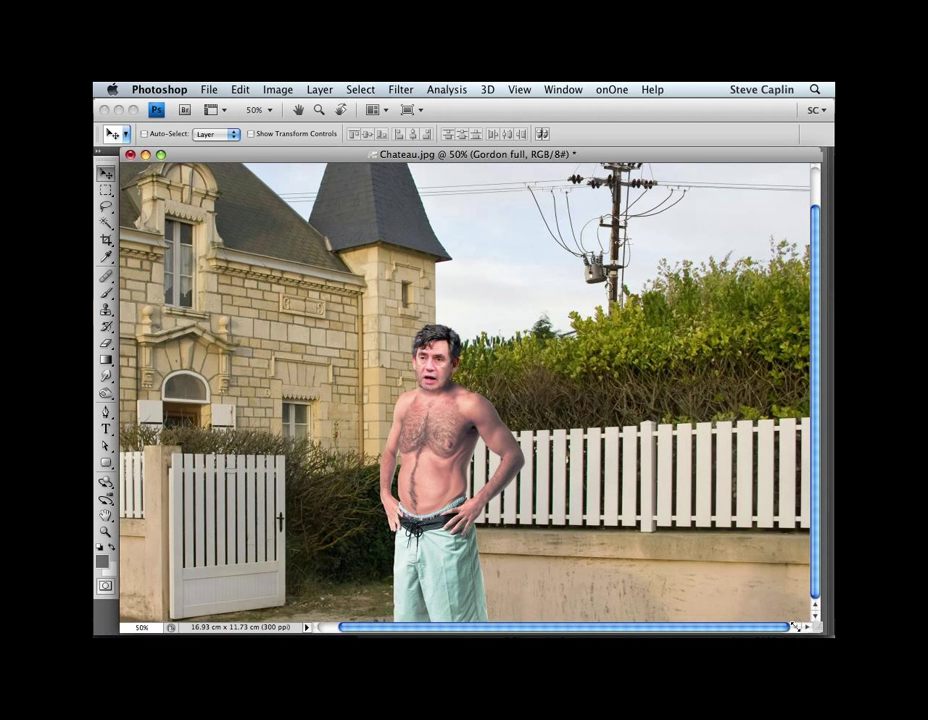
drag(795, 627, 646, 630)
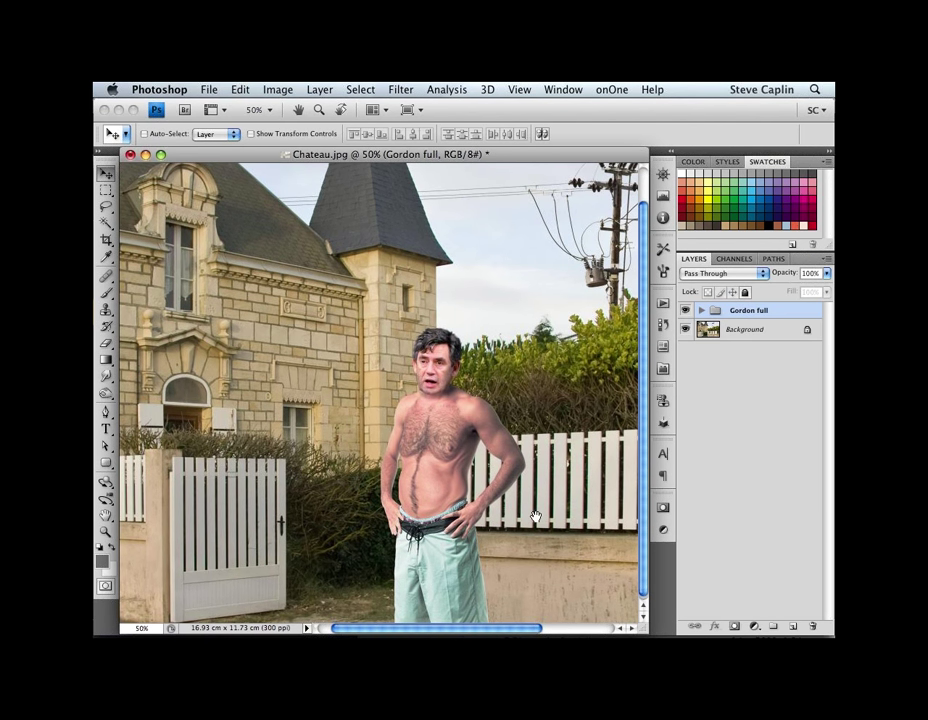
Step: Shift the Gordon full group until it stands further right in front of the picket fence
drag(536, 515, 540, 432)
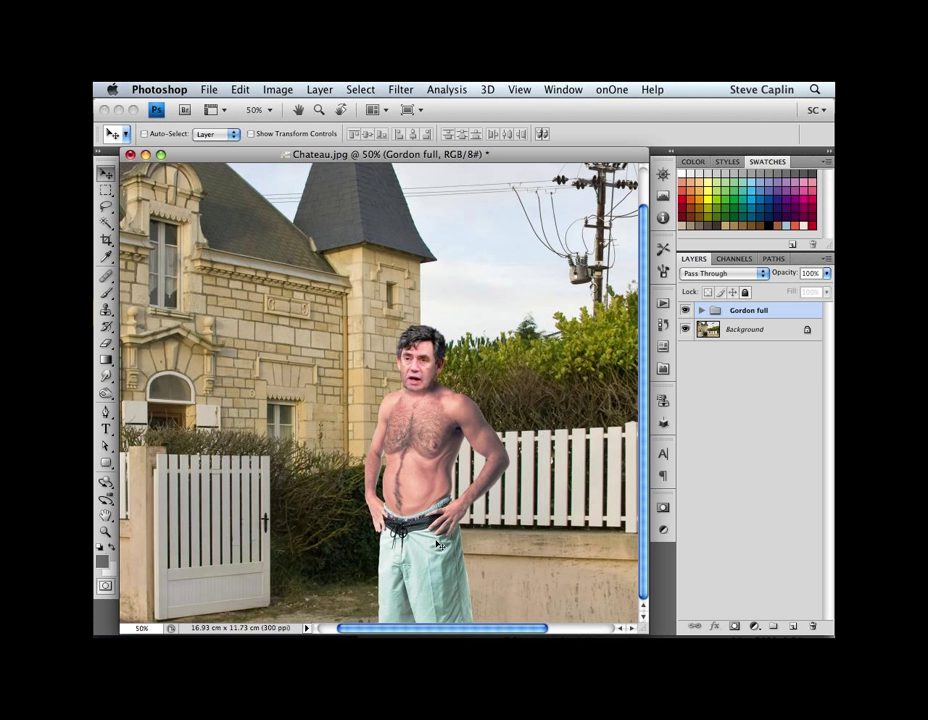
drag(438, 541, 469, 533)
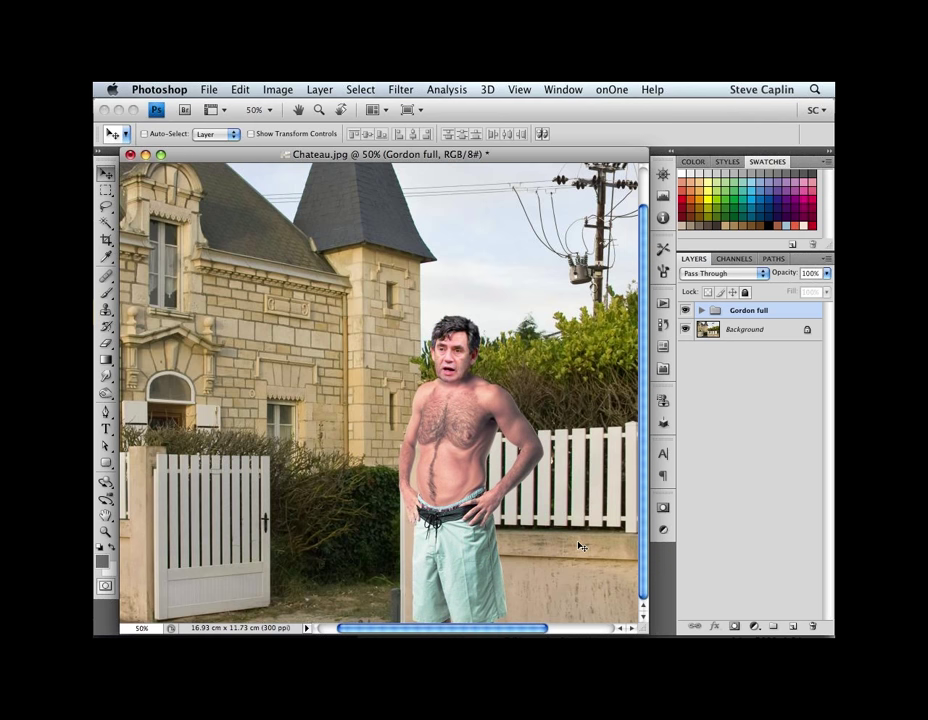
drag(581, 546, 530, 492)
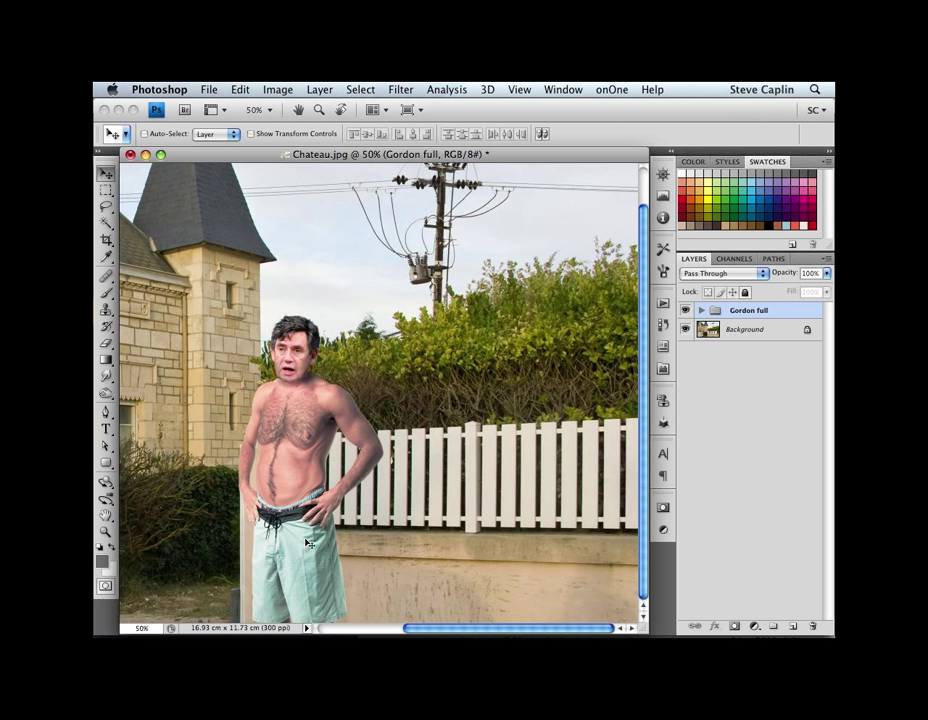
drag(320, 541, 409, 545)
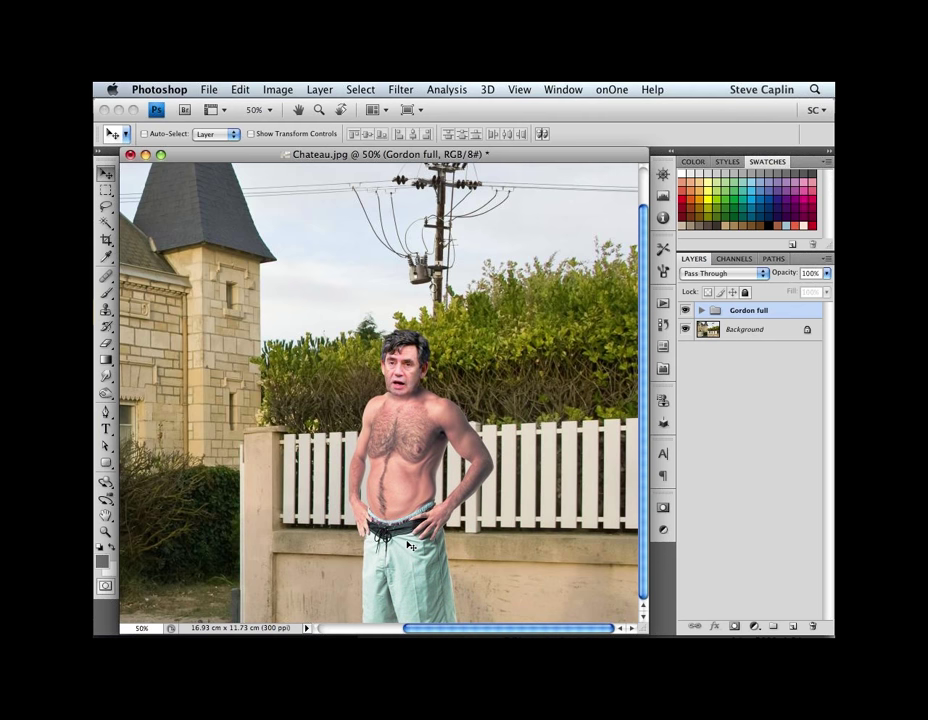
click(318, 88)
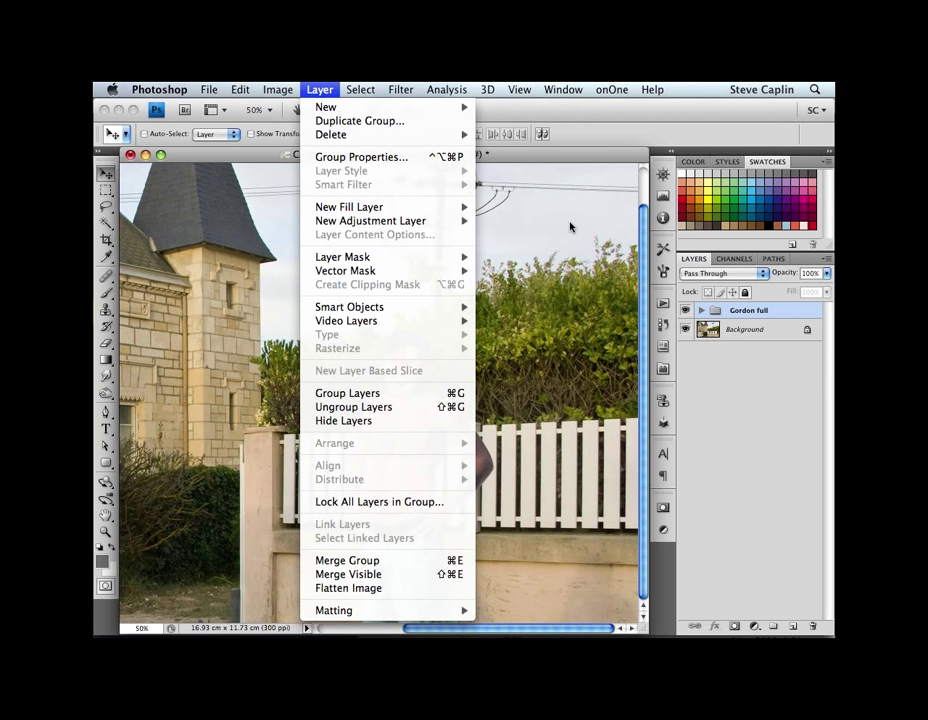
Step: Lower the Gordon full group's opacity so the fence shows through, then select the Background layer
click(566, 220)
click(827, 273)
drag(822, 290, 810, 291)
drag(801, 291, 777, 293)
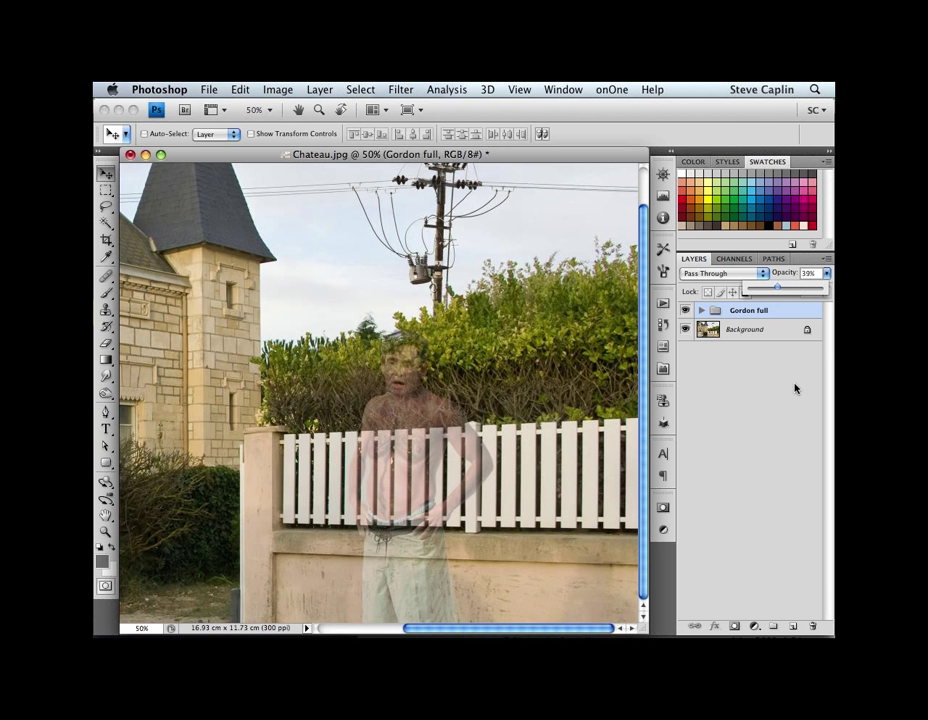
click(707, 333)
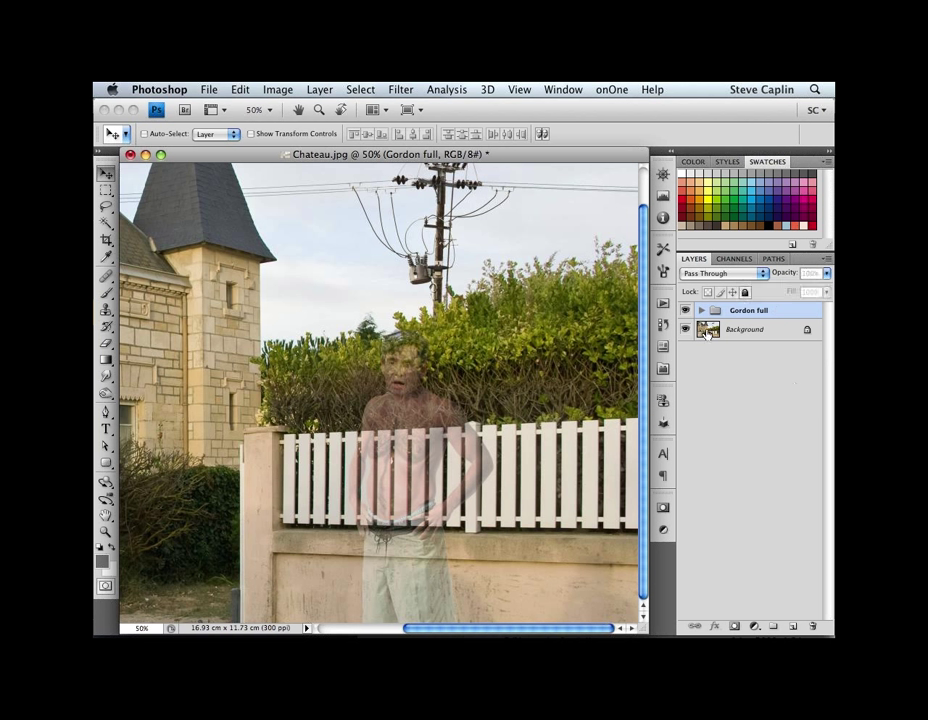
click(707, 333)
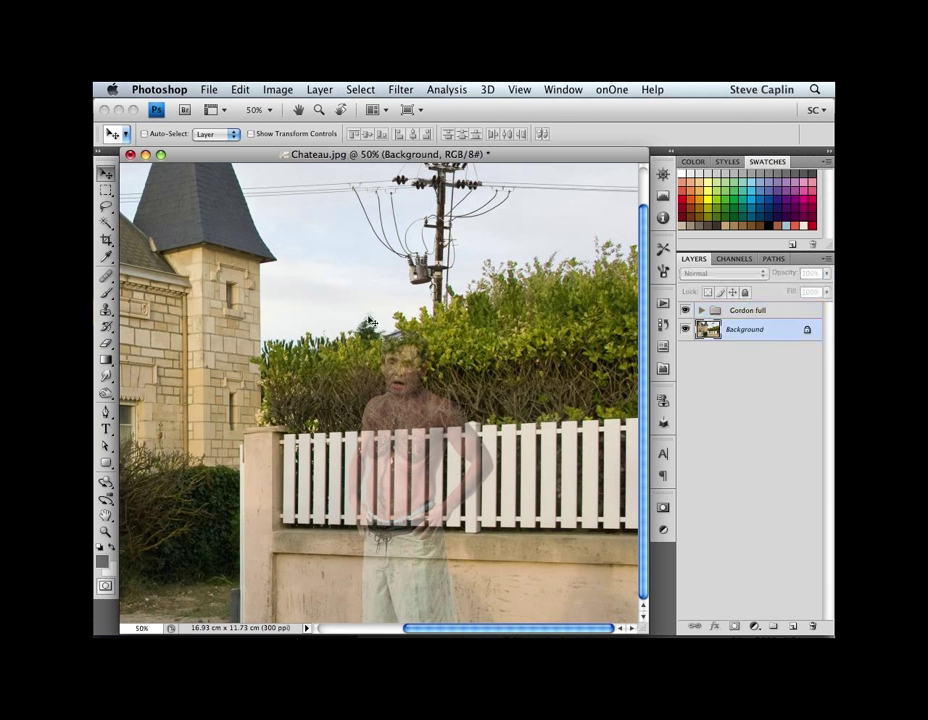
Step: Magic Wand-select the white fence slats, adding each one from the left to the right edge
click(105, 222)
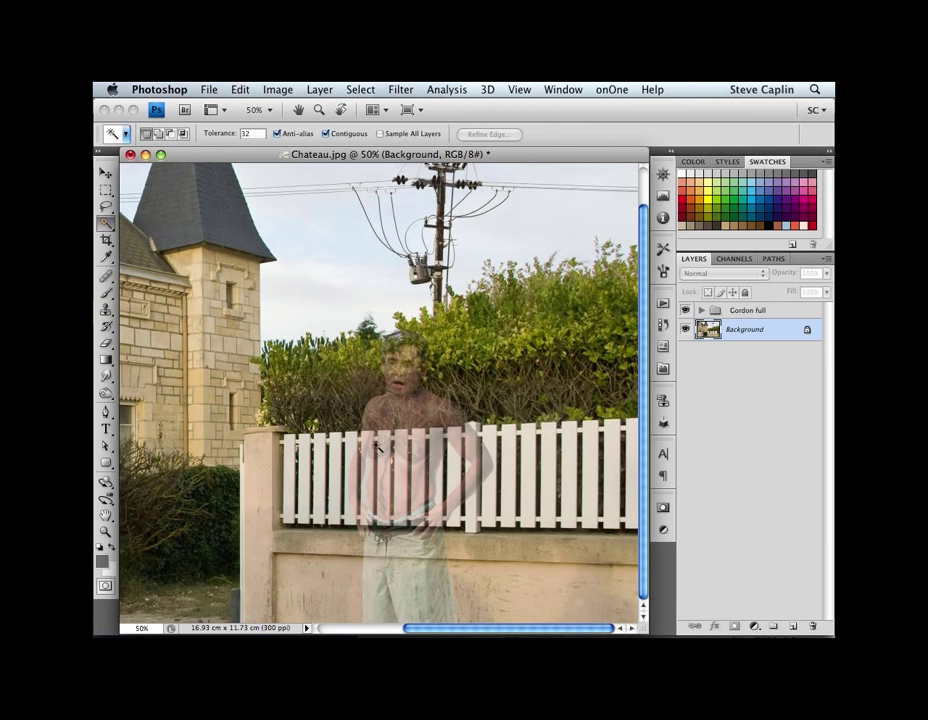
click(305, 453)
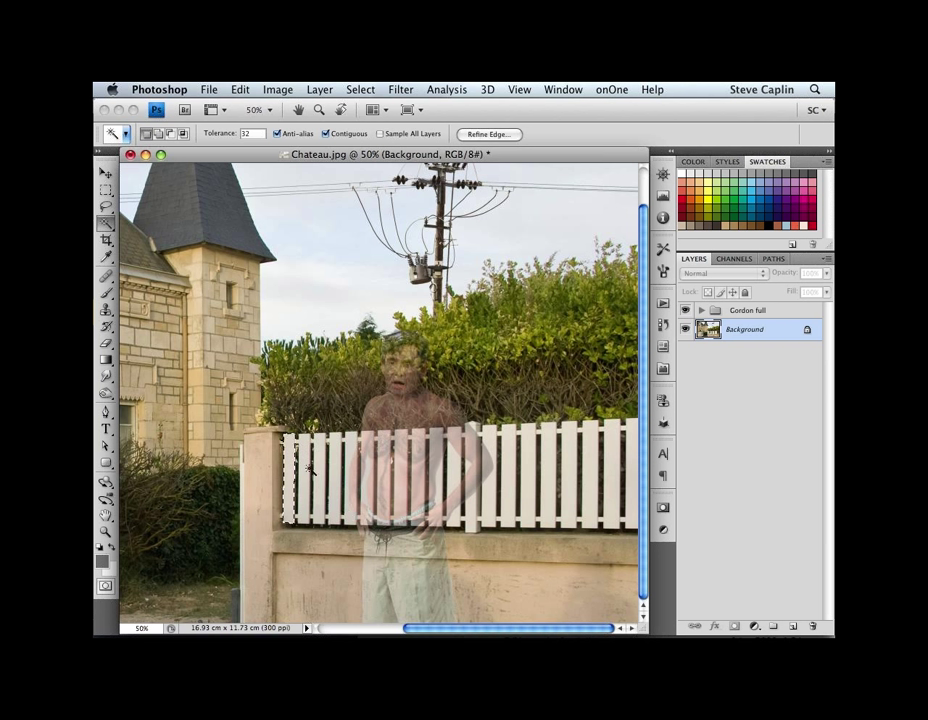
shift+click(322, 450)
shift+click(345, 450)
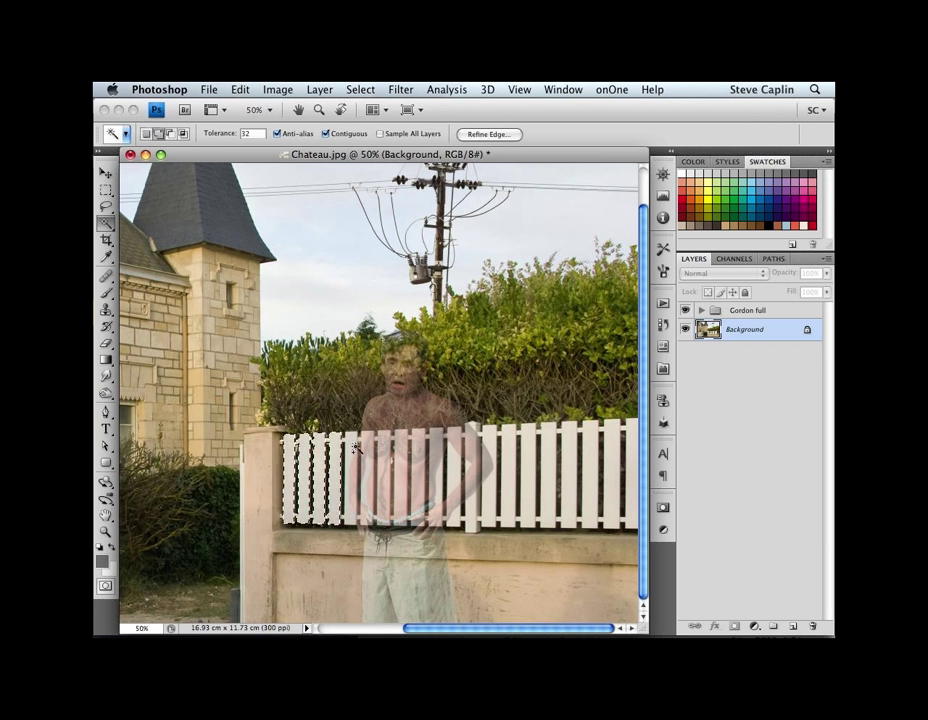
shift+click(395, 452)
shift+click(437, 452)
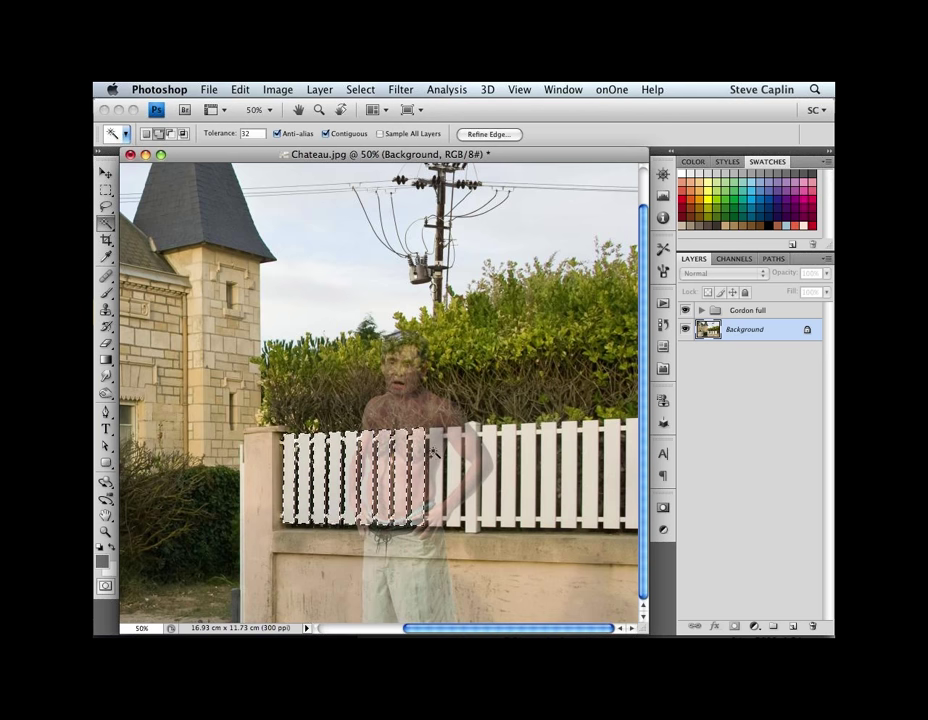
shift+click(474, 450)
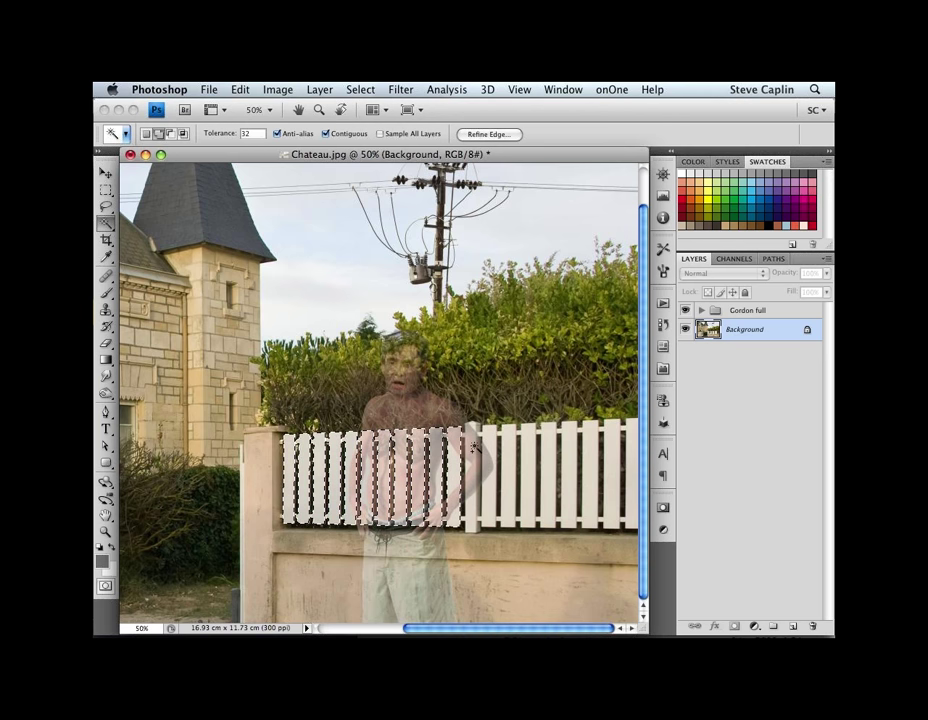
shift+click(490, 451)
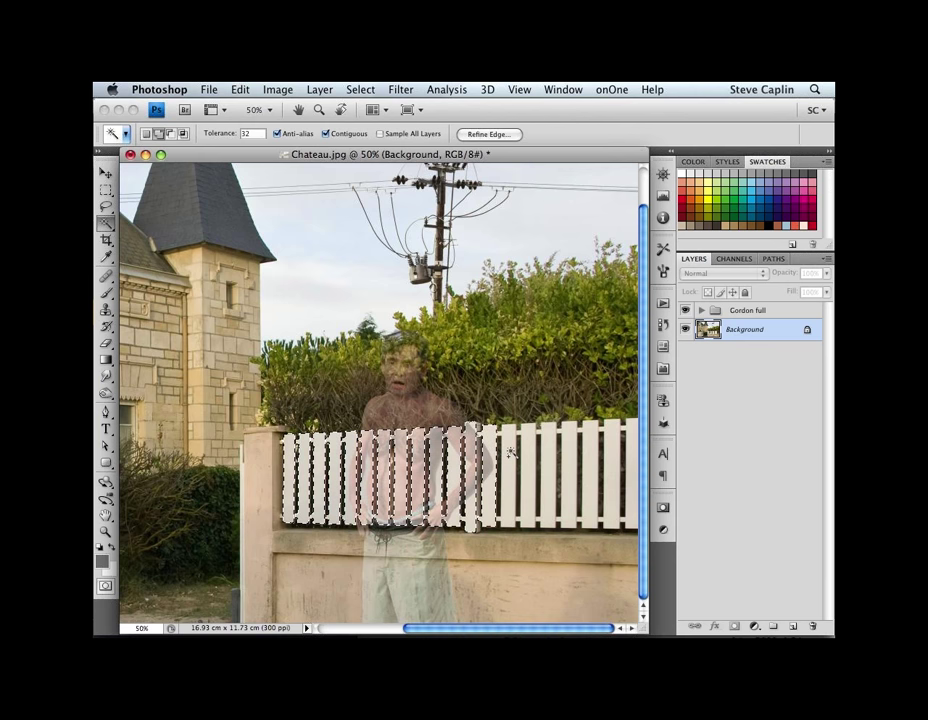
shift+click(512, 453)
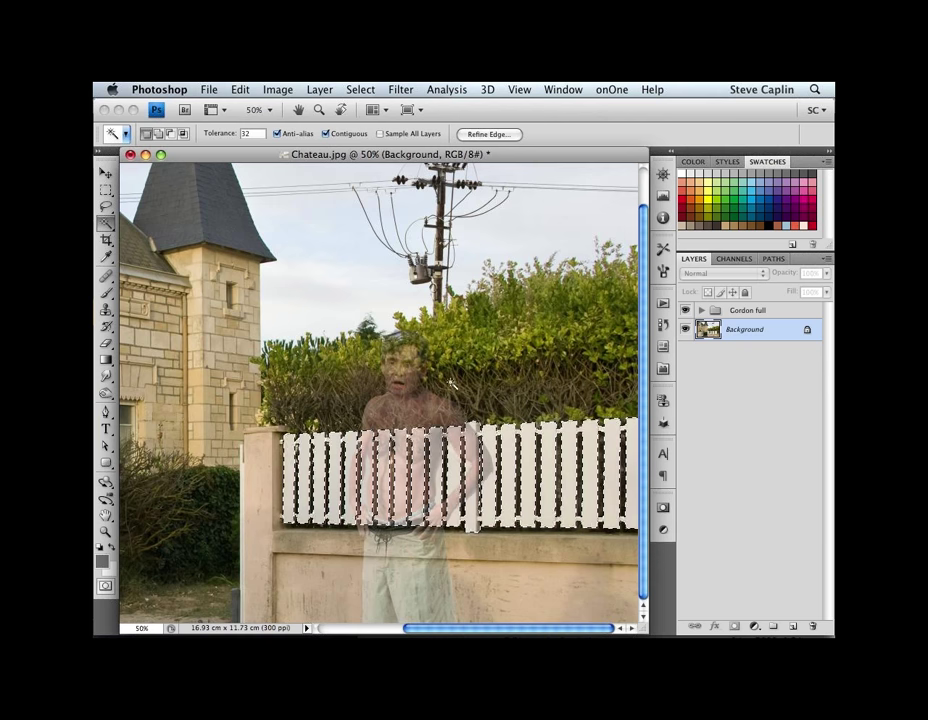
Step: Add the fence post and lower wall to the selection with the Lasso
key(l)
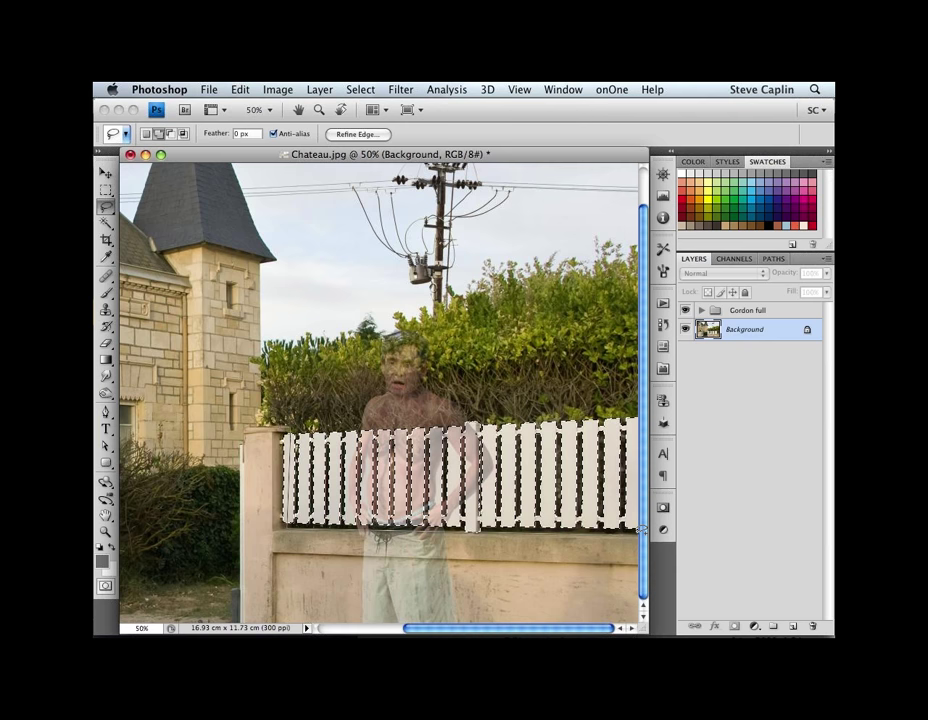
mouse_move(242, 567)
click(278, 436)
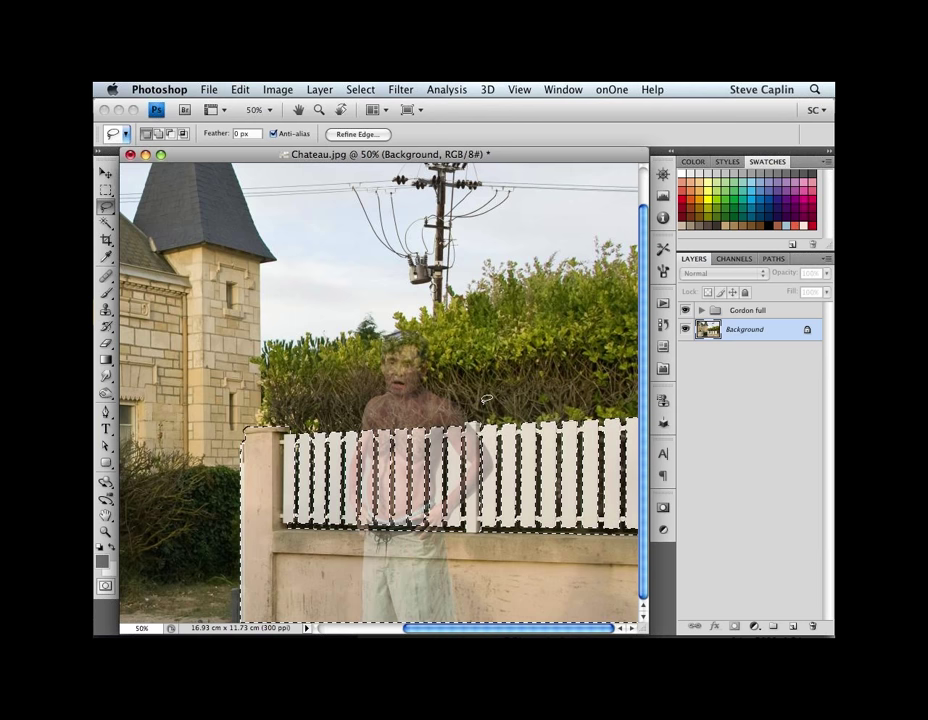
Step: Set the Gordon full group to 100% opacity and add a Hide Selection layer mask
click(771, 313)
click(826, 273)
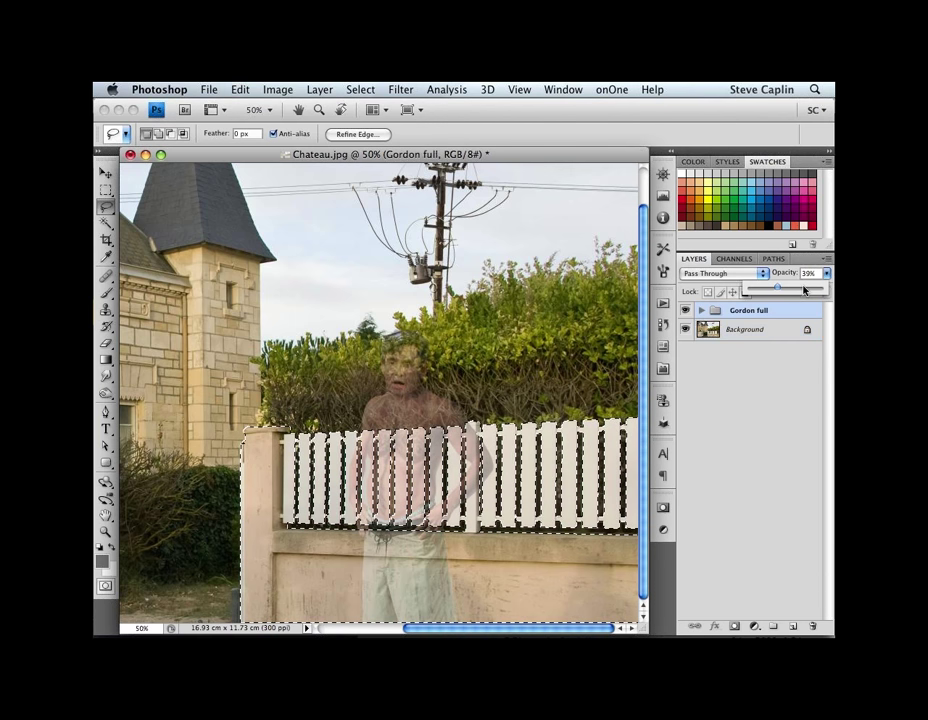
mouse_move(818, 289)
mouse_down()
mouse_move(798, 289)
mouse_move(822, 289)
mouse_up()
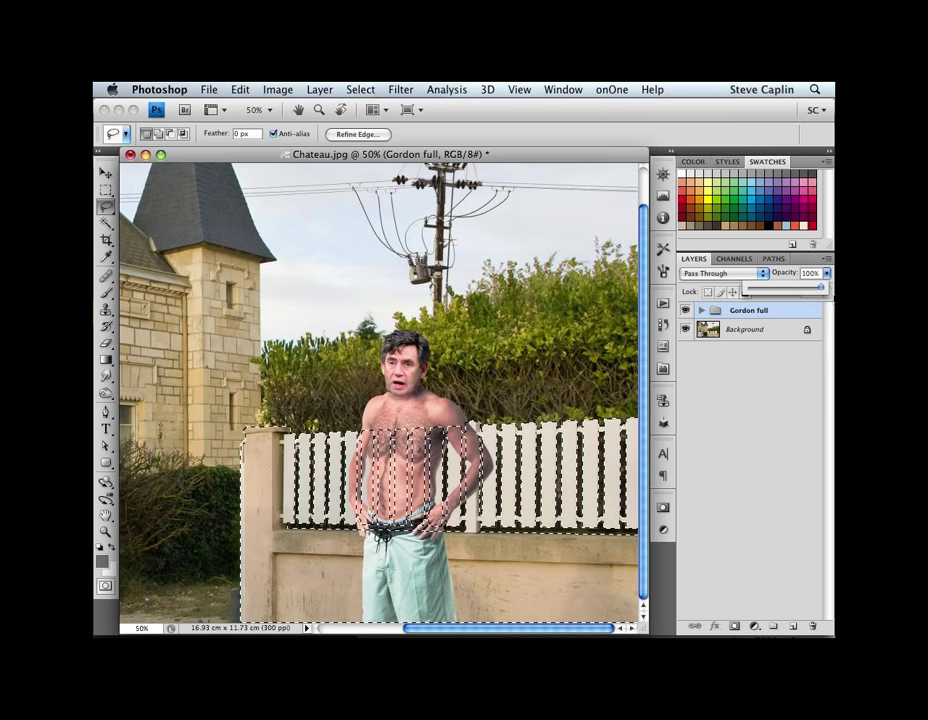
click(320, 89)
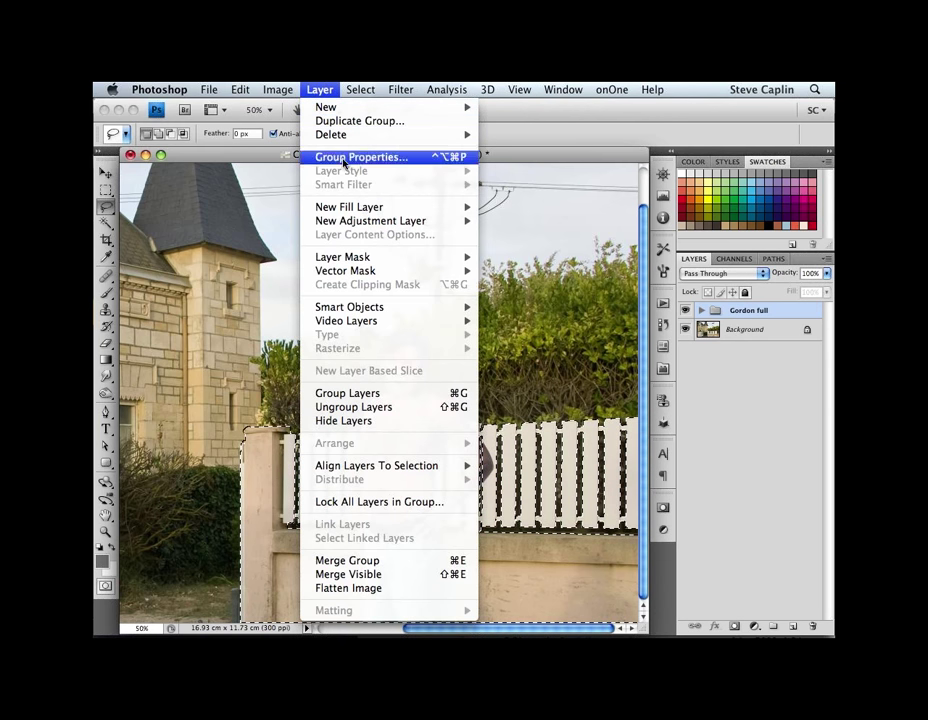
mouse_move(370, 258)
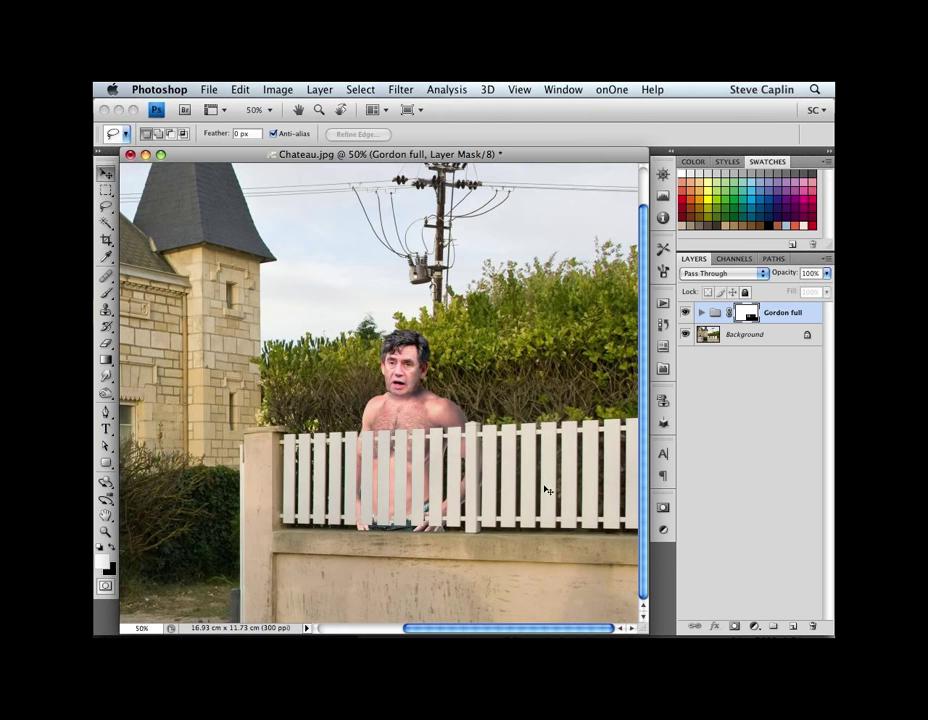
Step: Try moving Gordon up and right with the Move tool, then undo it
key(v)
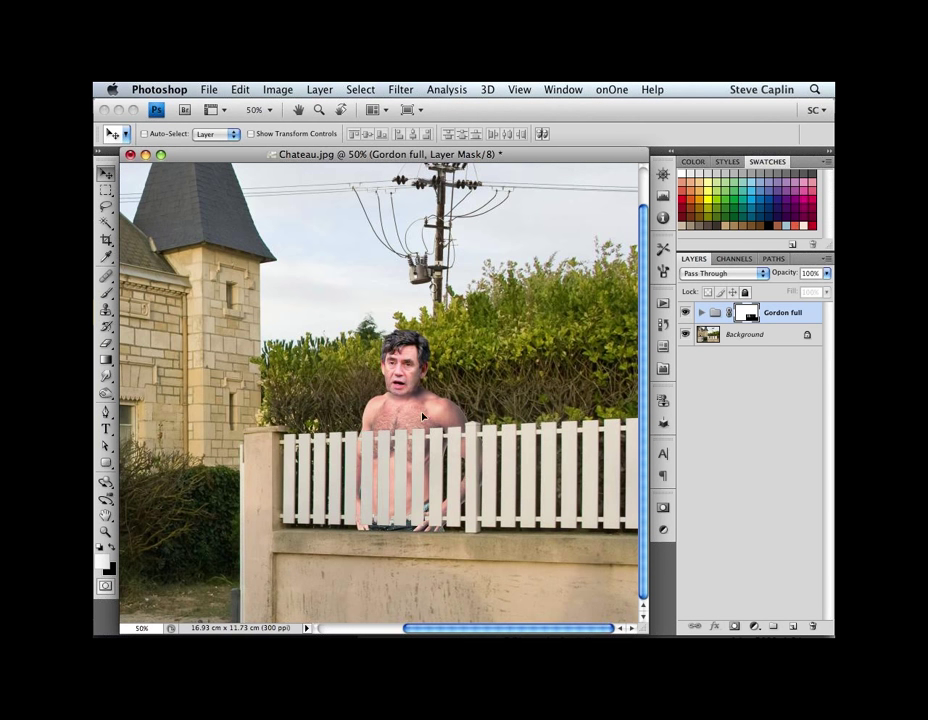
drag(422, 416, 480, 367)
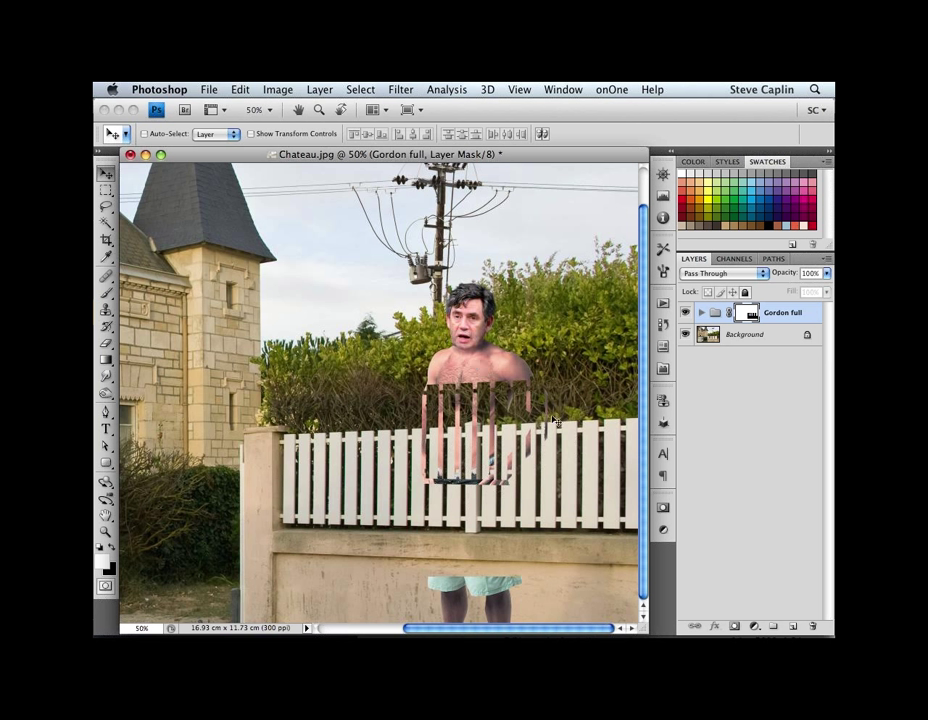
key(super+z)
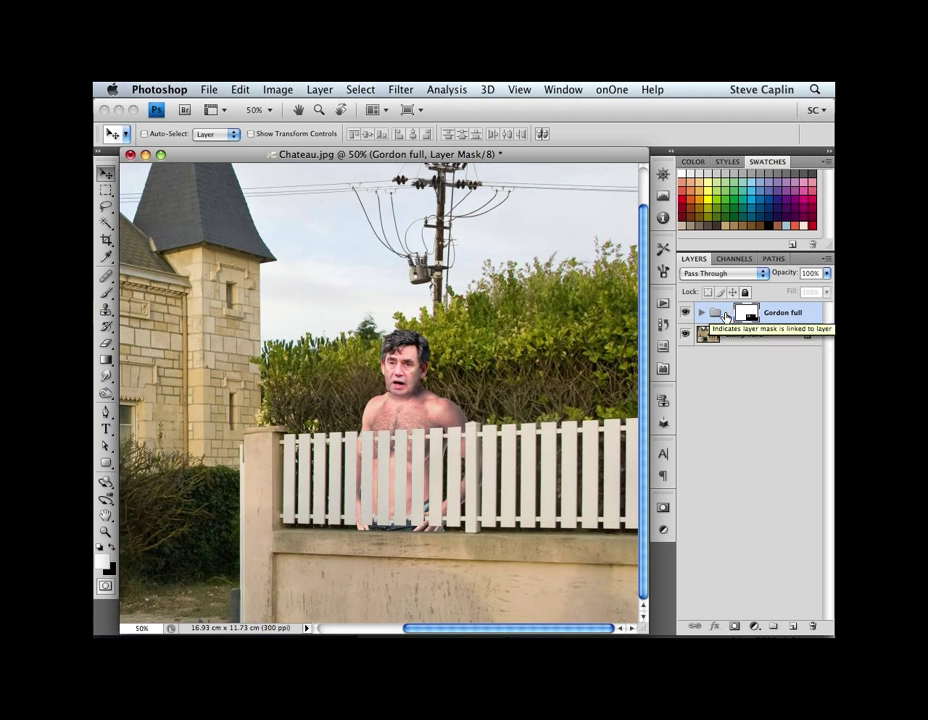
Step: Unlink the mask from the Gordon full group and slide Gordon into place behind the fence
click(716, 315)
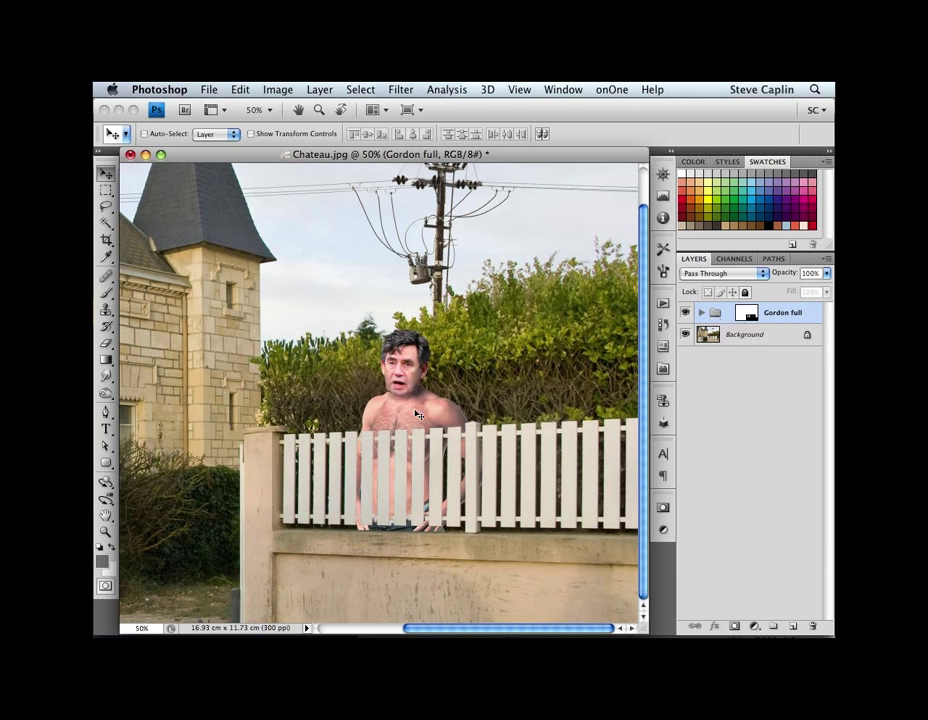
drag(416, 413, 500, 392)
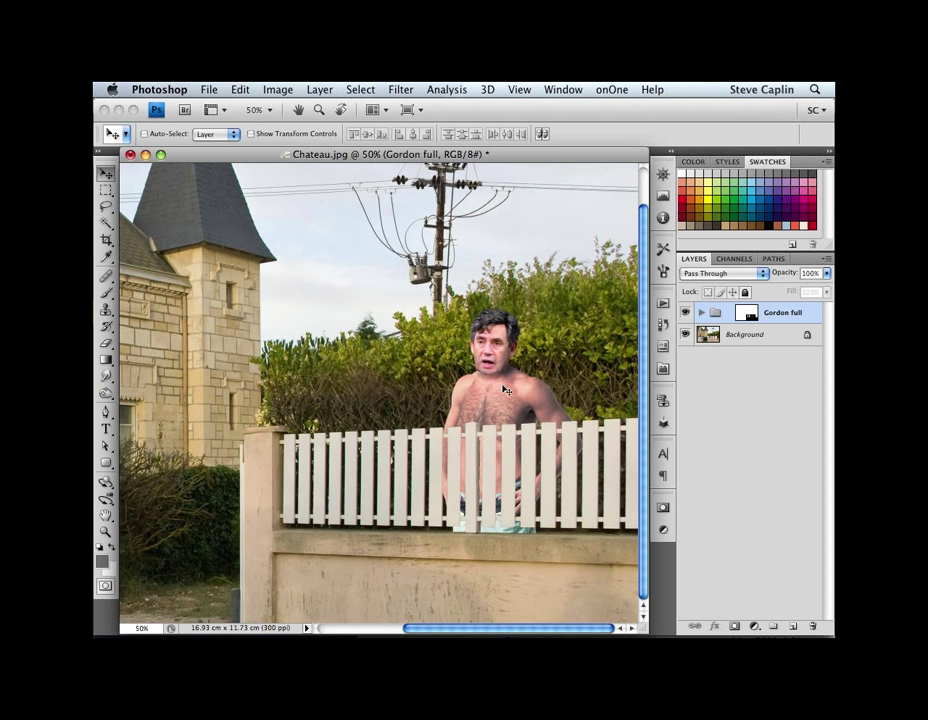
drag(503, 397, 480, 385)
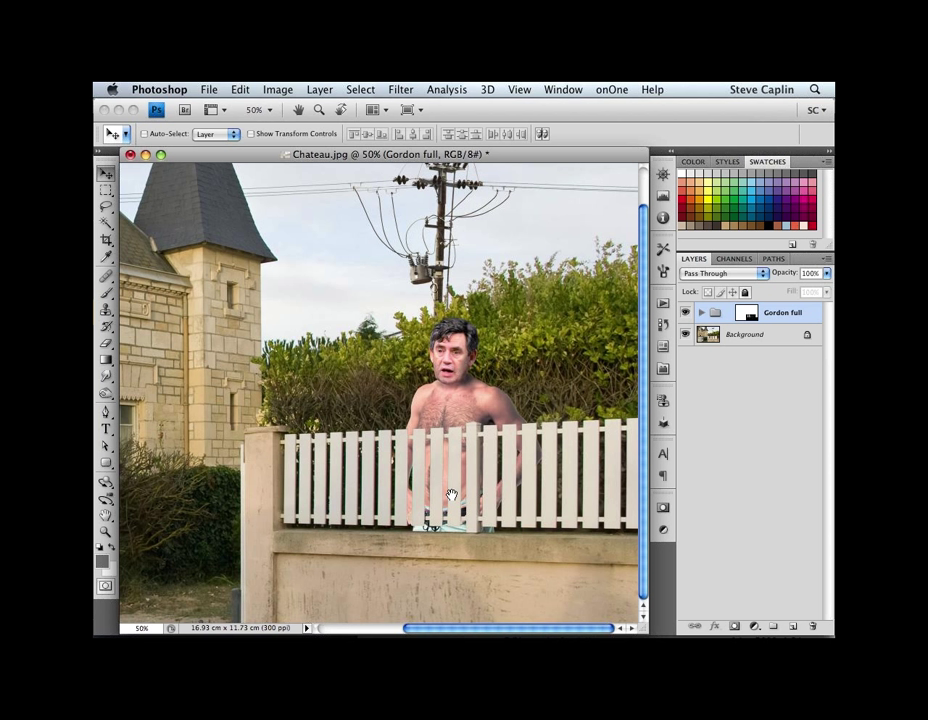
drag(451, 496, 527, 423)
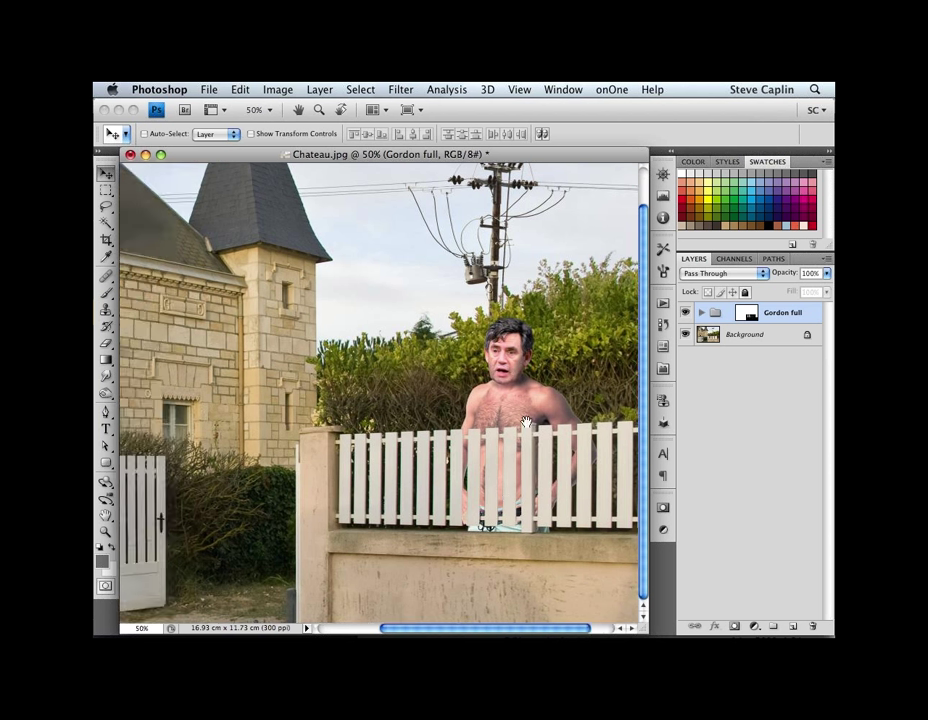
Step: Free Transform Gordon down to about 88% and reposition him behind the fence
drag(526, 423, 480, 423)
key(ctrl+t)
drag(558, 314, 534, 339)
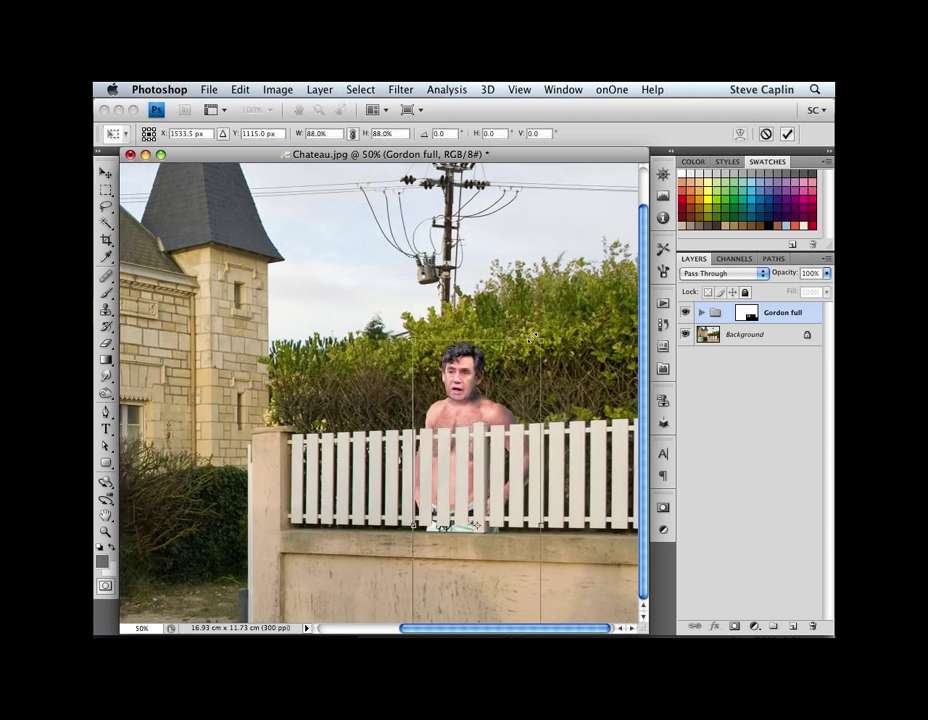
drag(475, 524, 526, 507)
drag(575, 397, 495, 376)
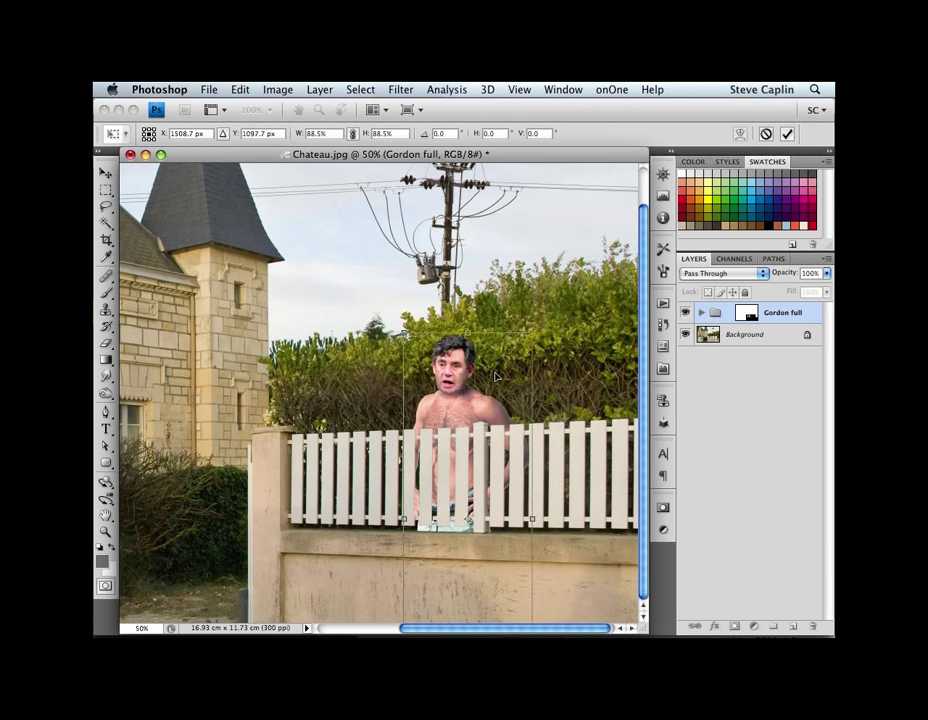
key(Return)
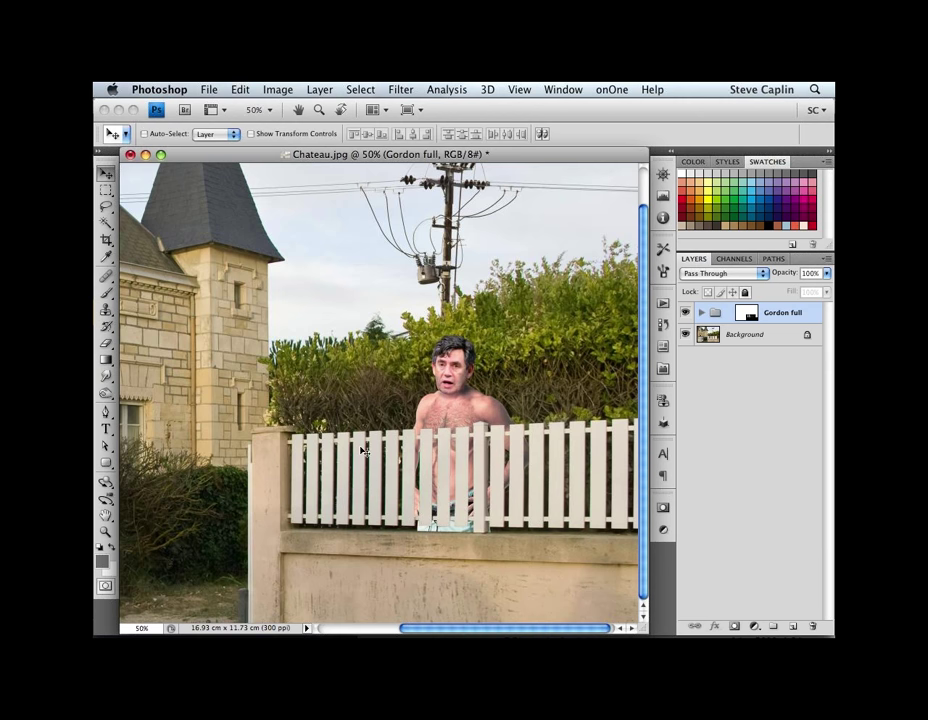
scroll(364, 451, up, 2)
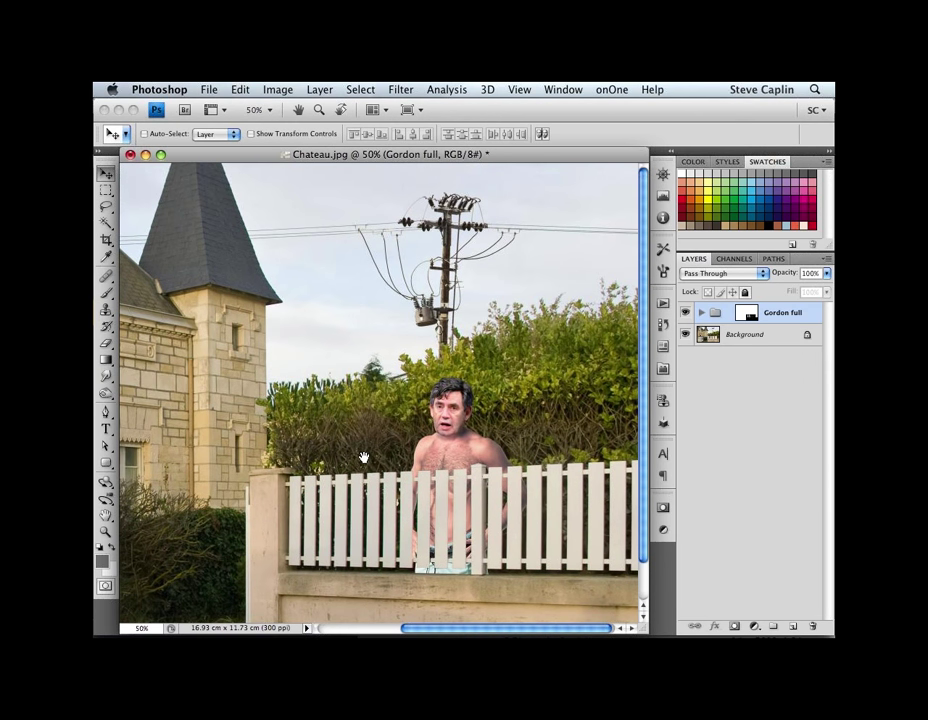
scroll(364, 458, right, 1)
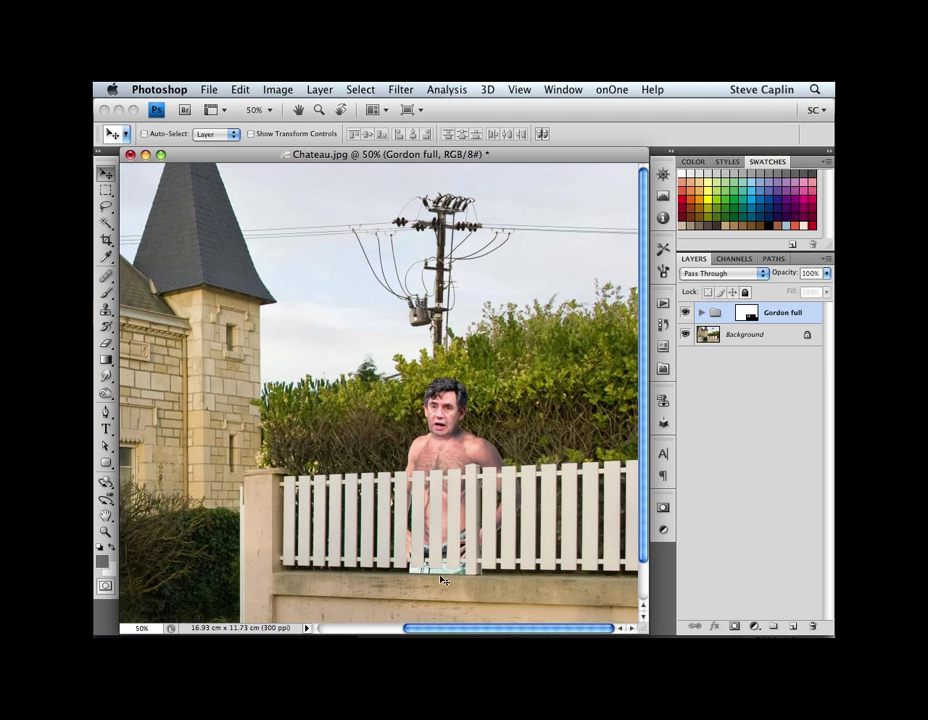
Step: Switch to Adobe Bridge CS4 to open Firework.jpg
key(super+Tab)
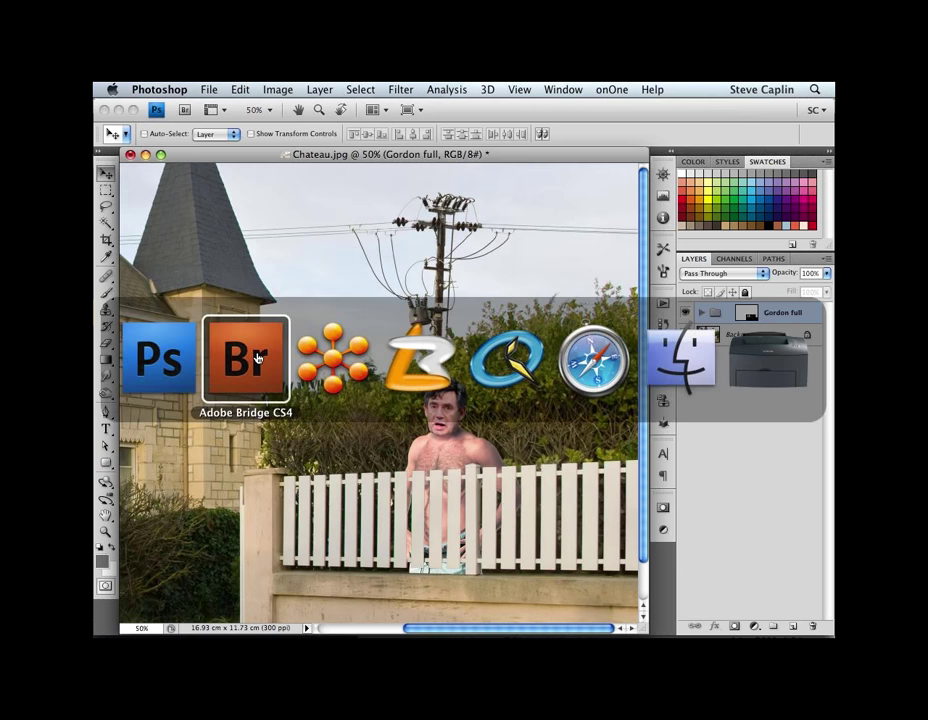
click(257, 358)
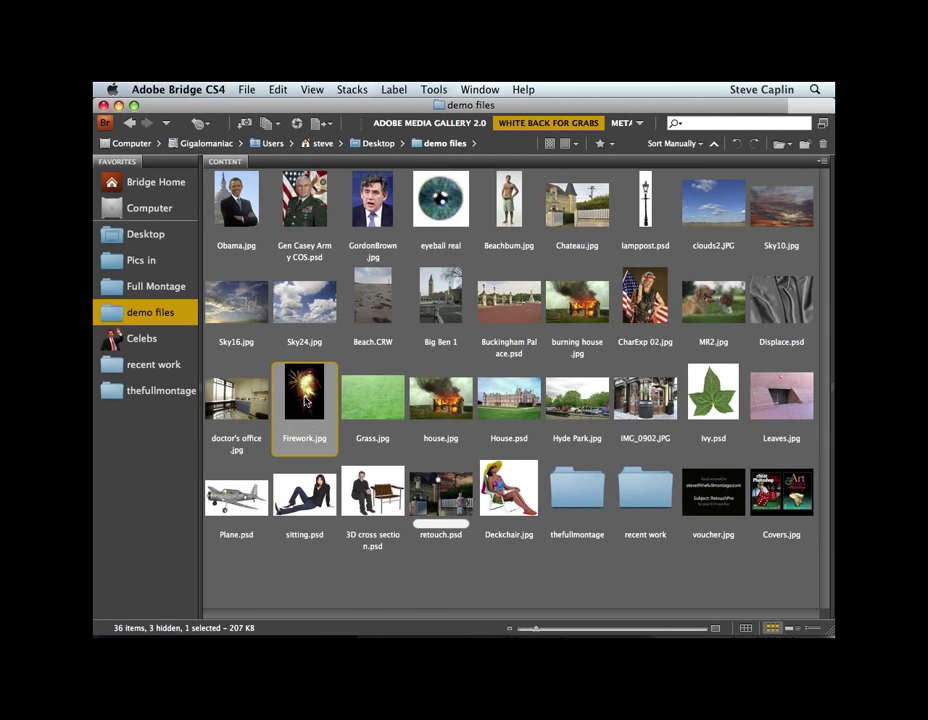
key(super+Tab)
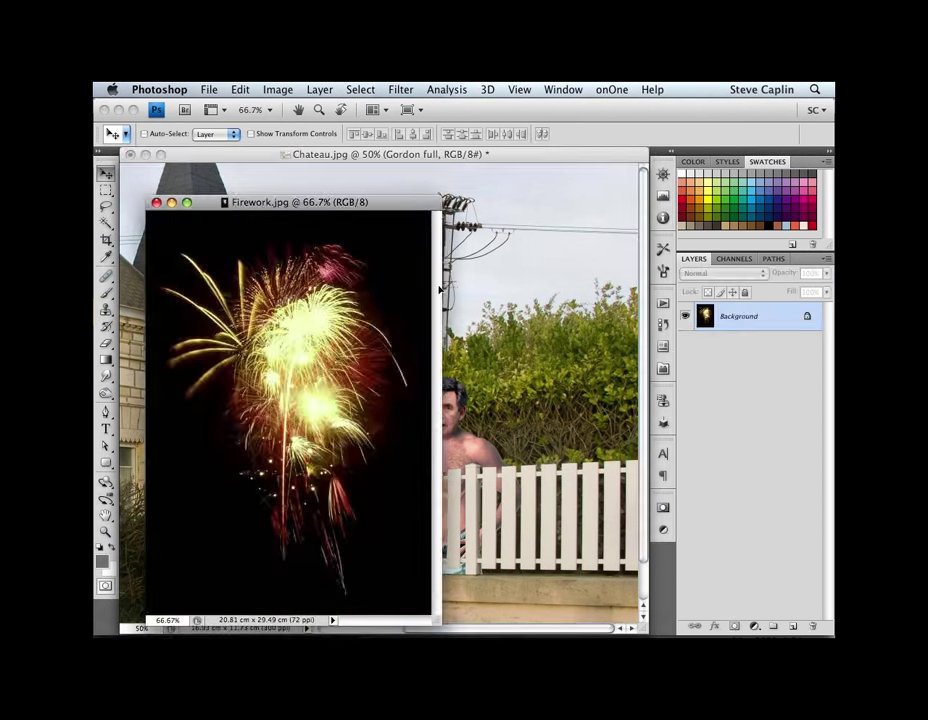
Step: Drag the Firework.jpg image into Chateau.jpg as Layer 3
mouse_move(440, 290)
mouse_down()
mouse_move(483, 276)
mouse_move(490, 307)
mouse_move(457, 298)
mouse_move(402, 315)
mouse_move(432, 313)
mouse_up()
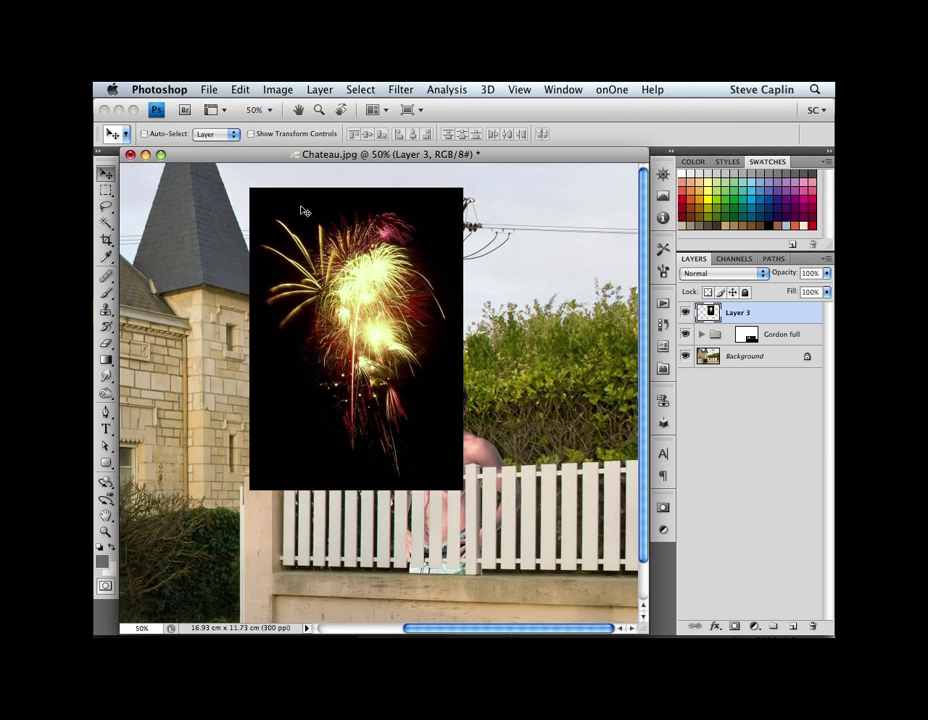
key(w)
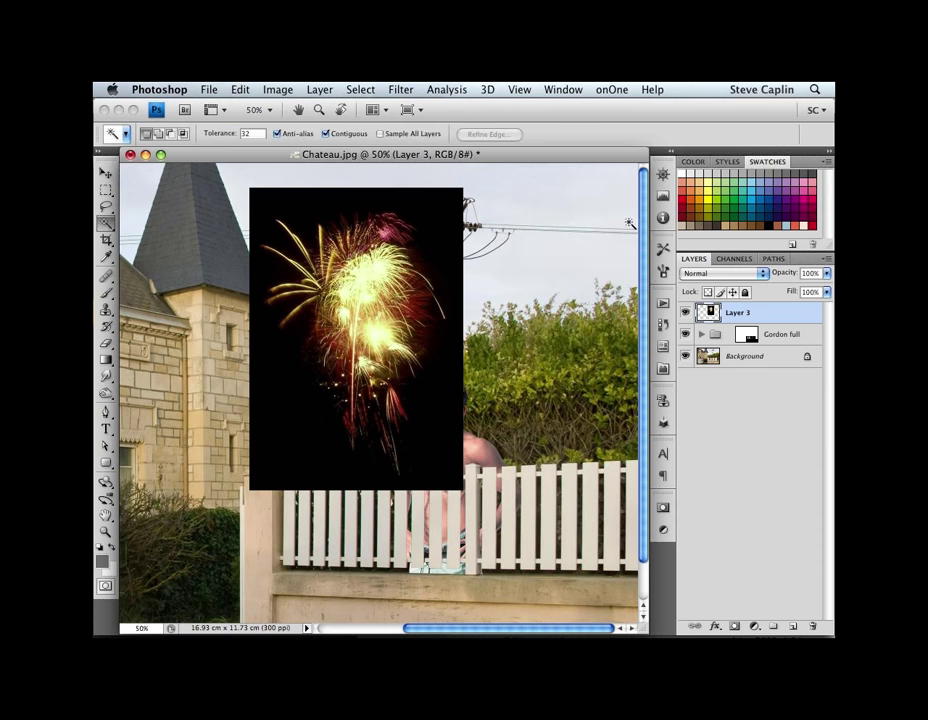
Step: Set Layer 3 to Screen blend mode and drag the fireworks around the scene
key(v)
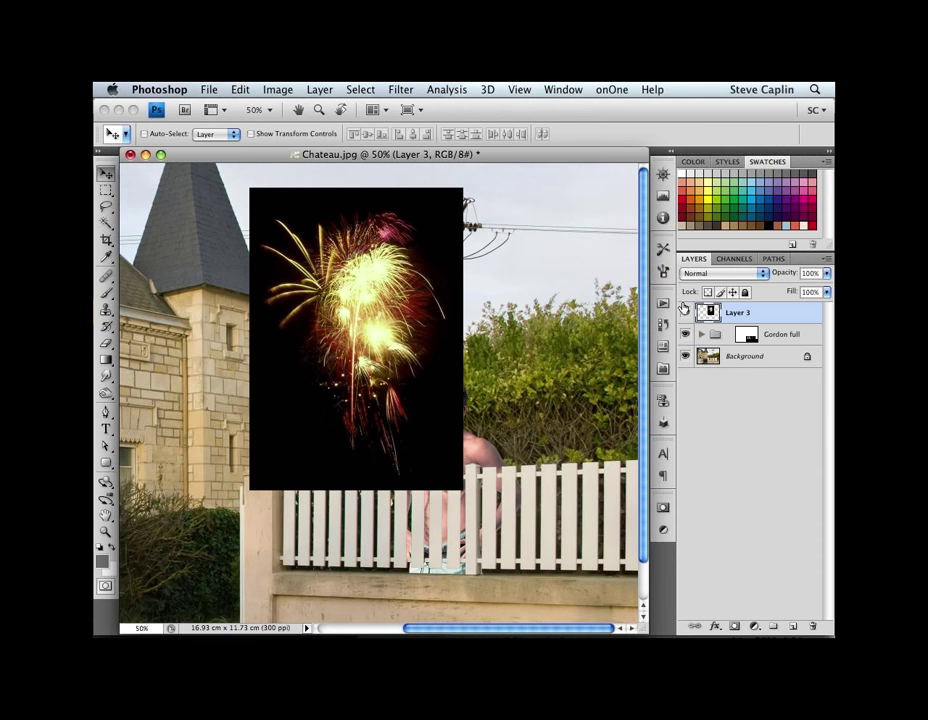
click(725, 274)
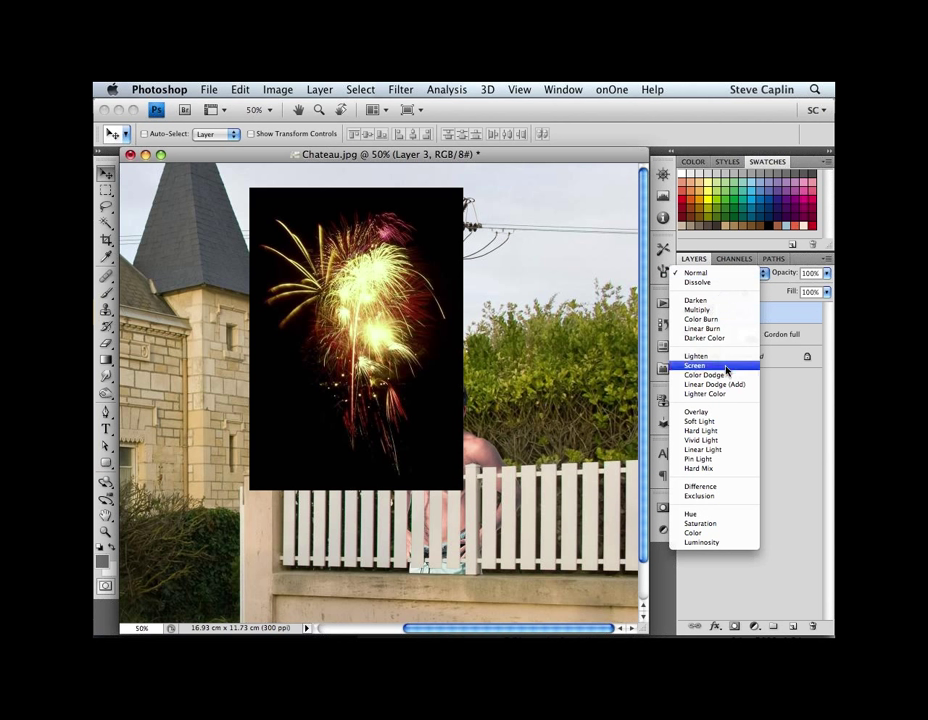
click(755, 366)
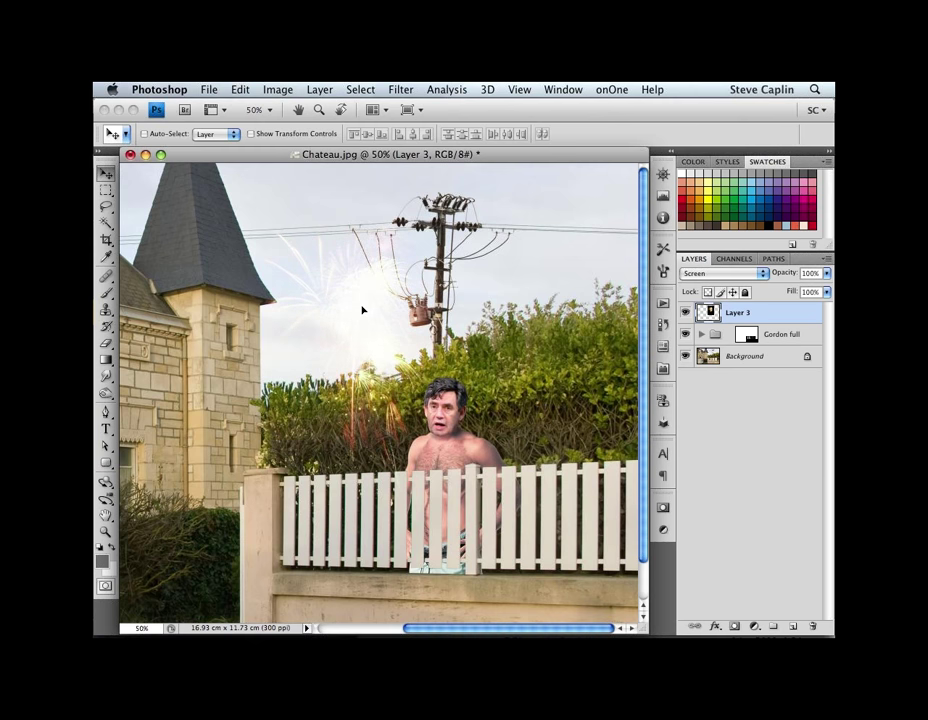
drag(363, 310, 534, 380)
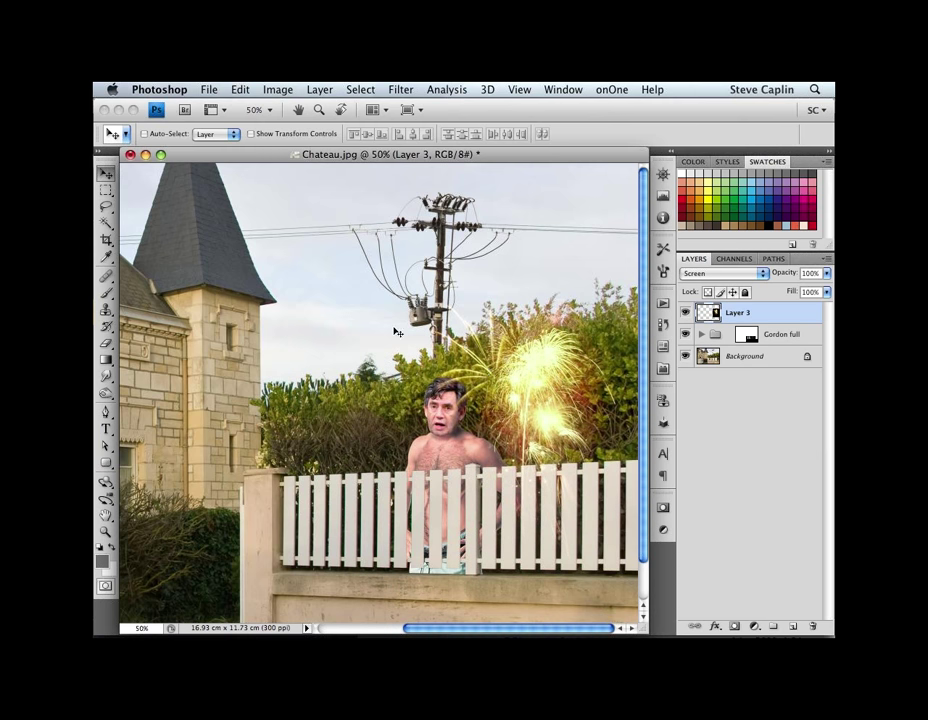
drag(557, 396, 348, 286)
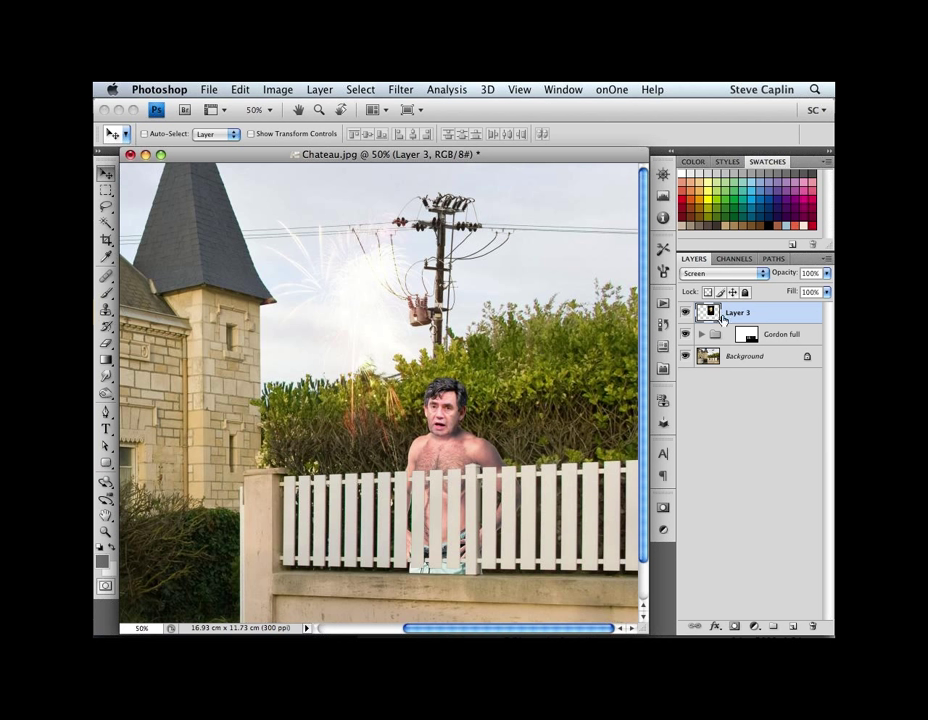
Step: Return Layer 3 to Normal blending and move the fireworks over the upper-left tower
click(709, 274)
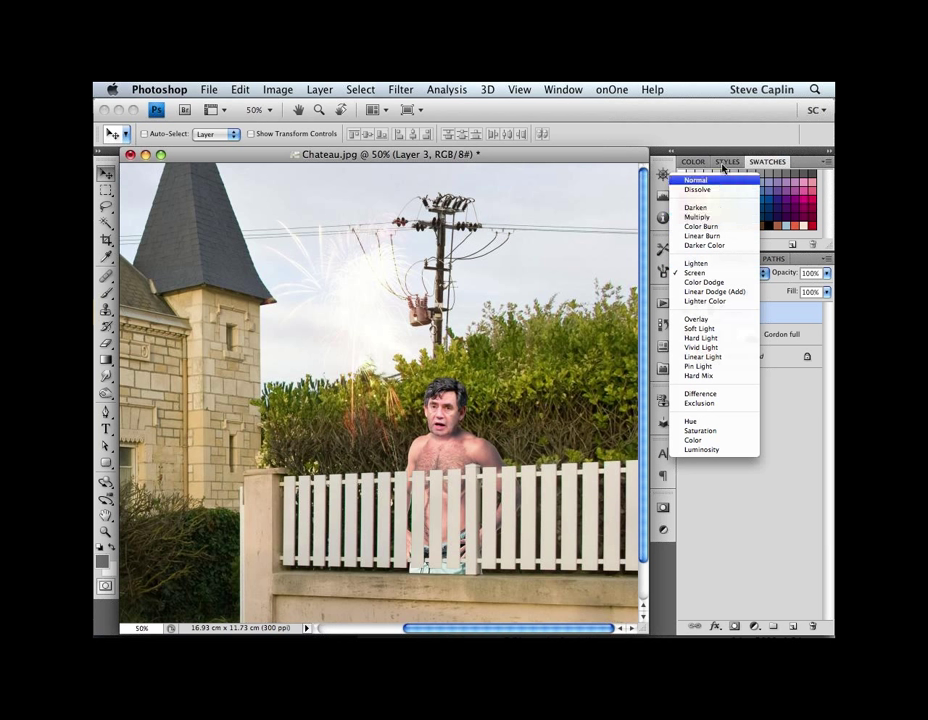
key(Escape)
key(shift+alt+n)
drag(356, 325, 306, 306)
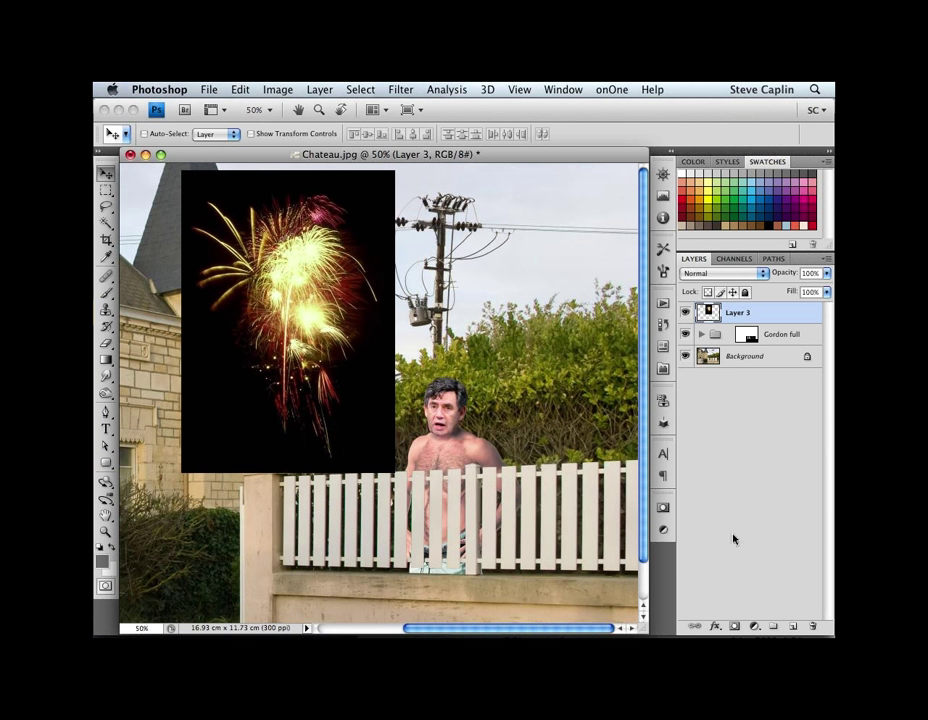
Step: In Layer 3's blending options, drag This Layer's black Blend If slider right
double_click(787, 341)
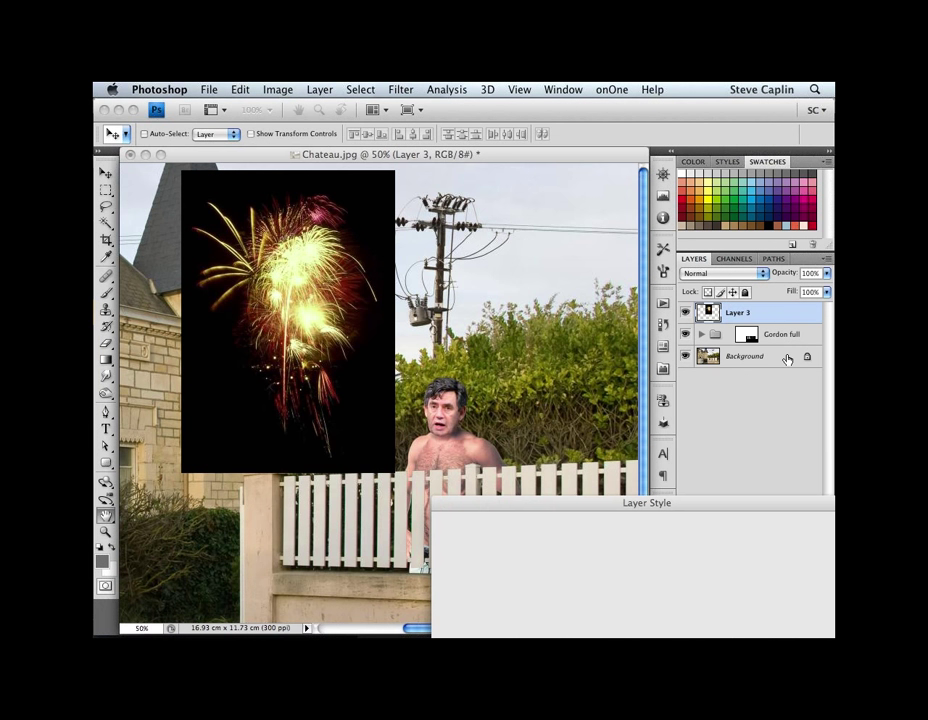
drag(631, 504, 593, 194)
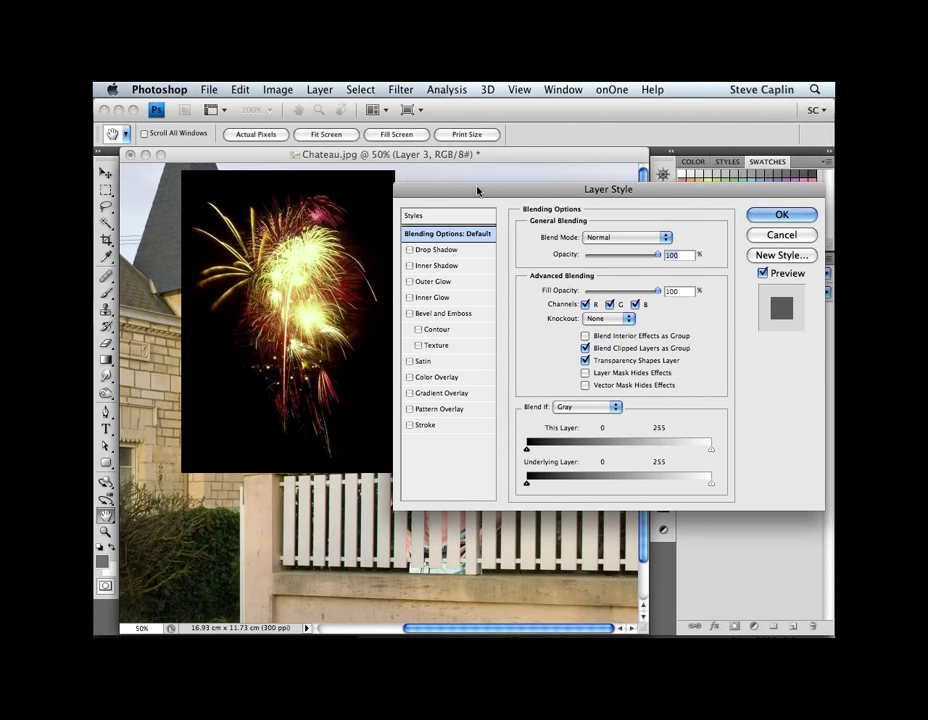
drag(478, 191, 503, 185)
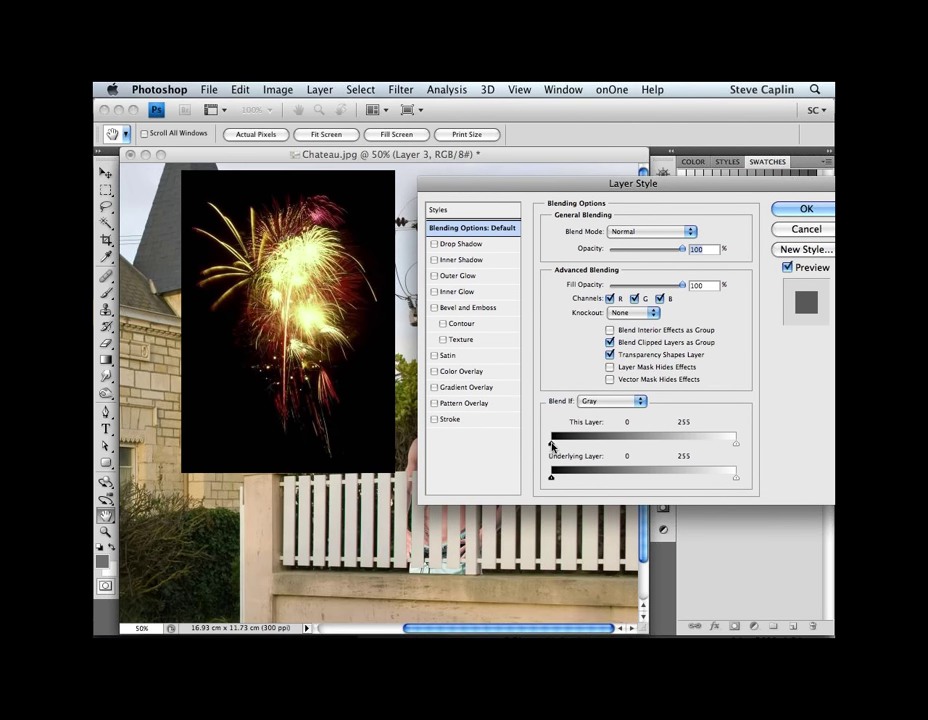
drag(552, 445, 559, 447)
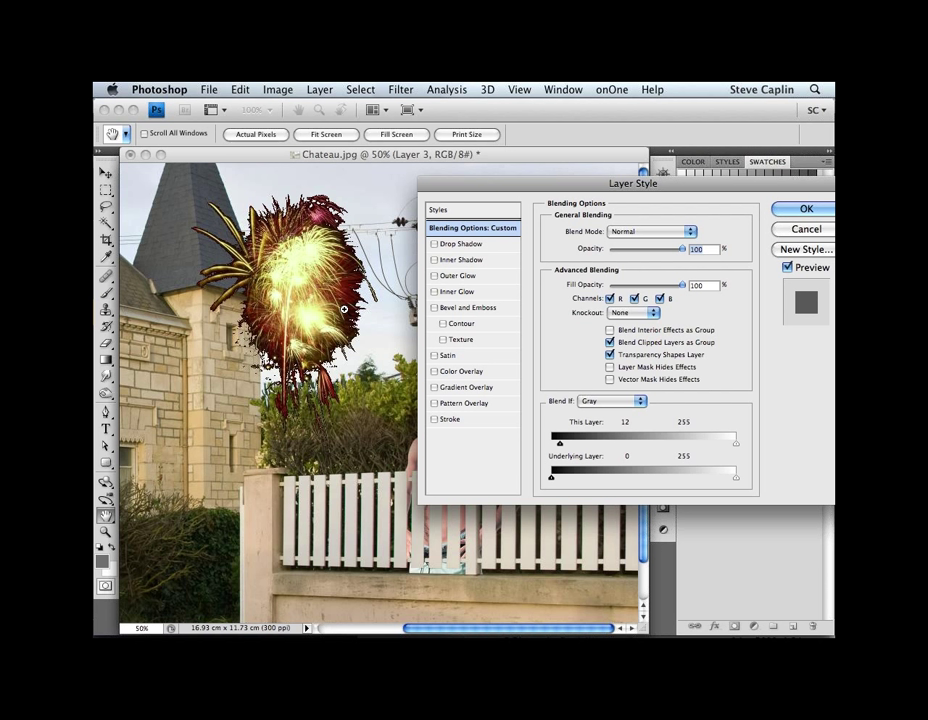
Step: At 200% zoom, split the black slider to 35/62 for soft edges and apply
key(super+equal)
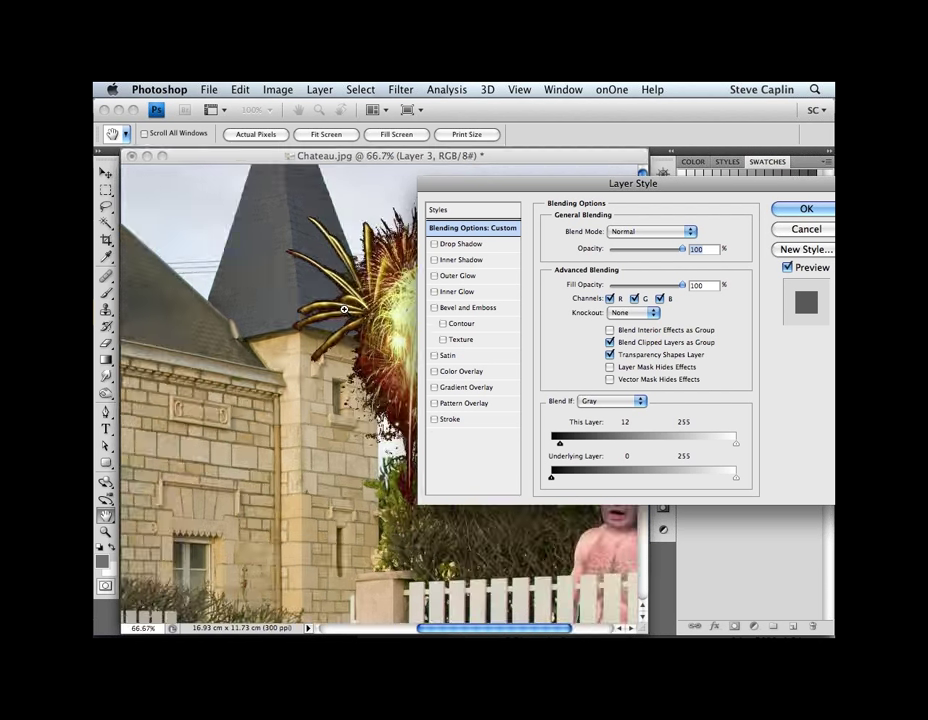
scroll(344, 309, right, 5)
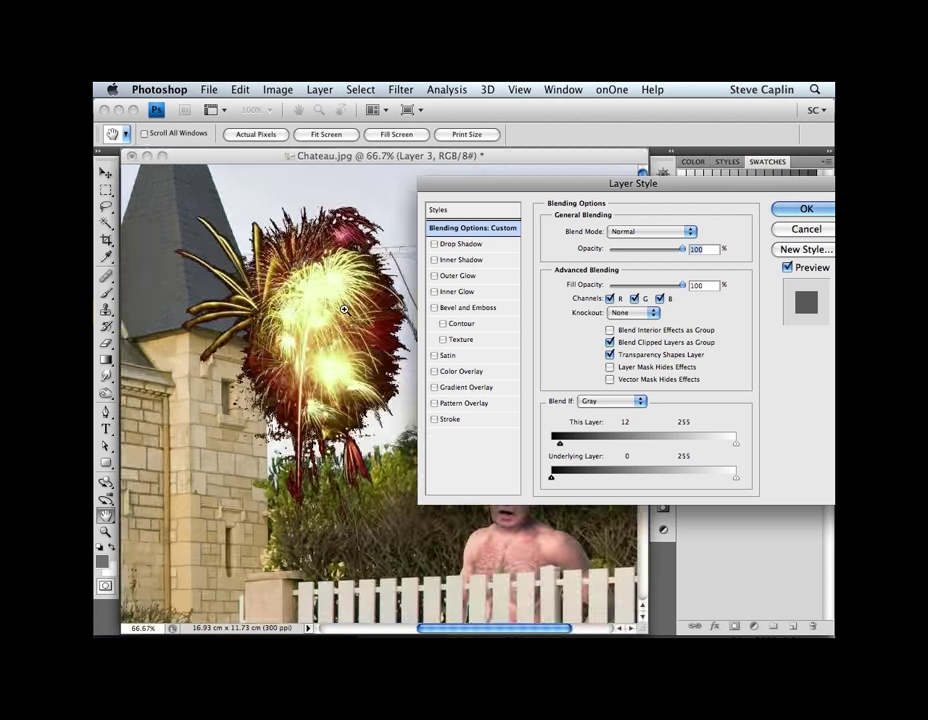
key(super+equal)
key(super+equal)
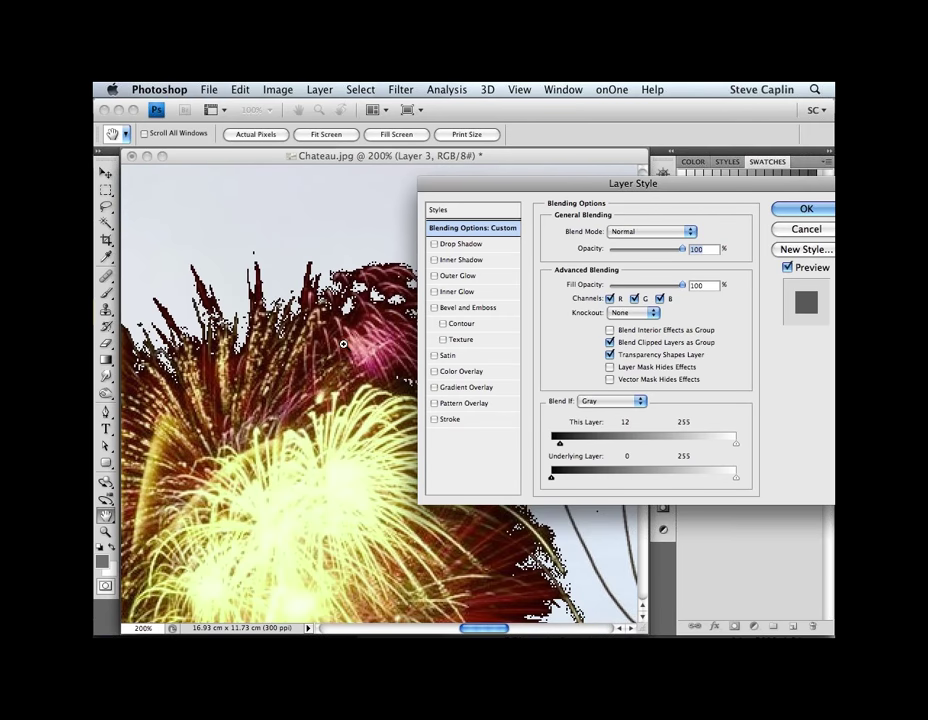
scroll(343, 344, down, 3)
scroll(330, 320, right, 3)
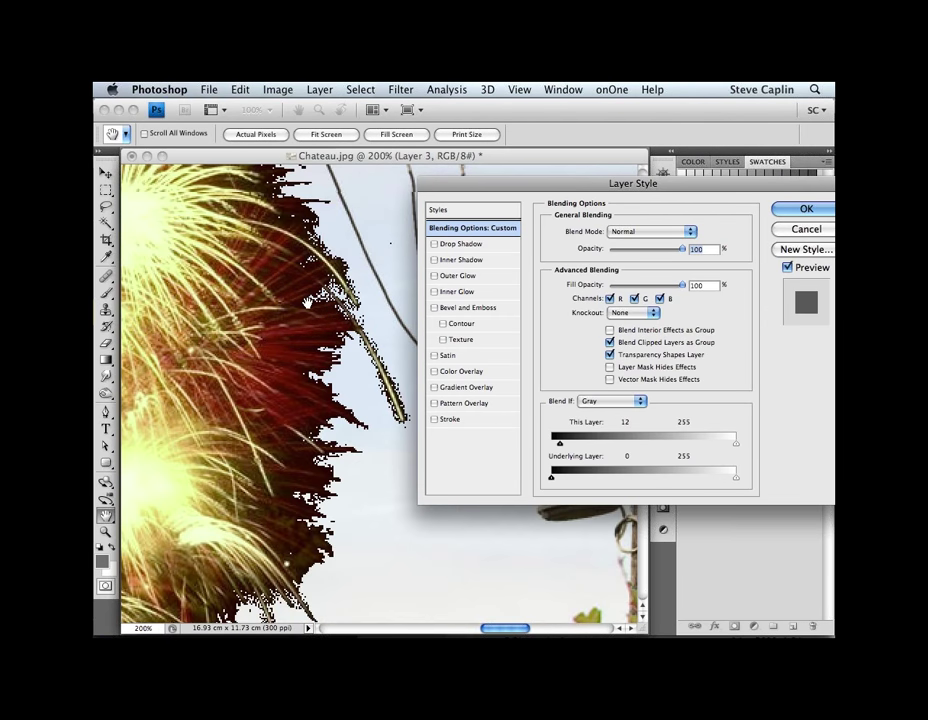
scroll(379, 444, down, 1)
scroll(379, 444, right, 1)
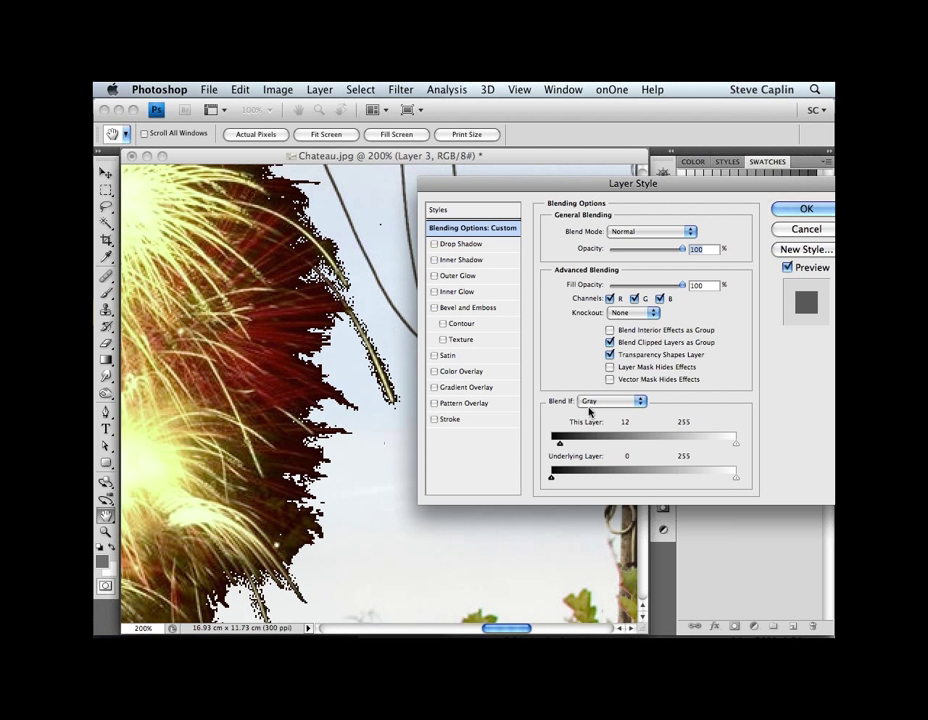
key(alt)
mouse_move(560, 446)
mouse_down()
mouse_move(598, 448)
mouse_move(578, 450)
mouse_up()
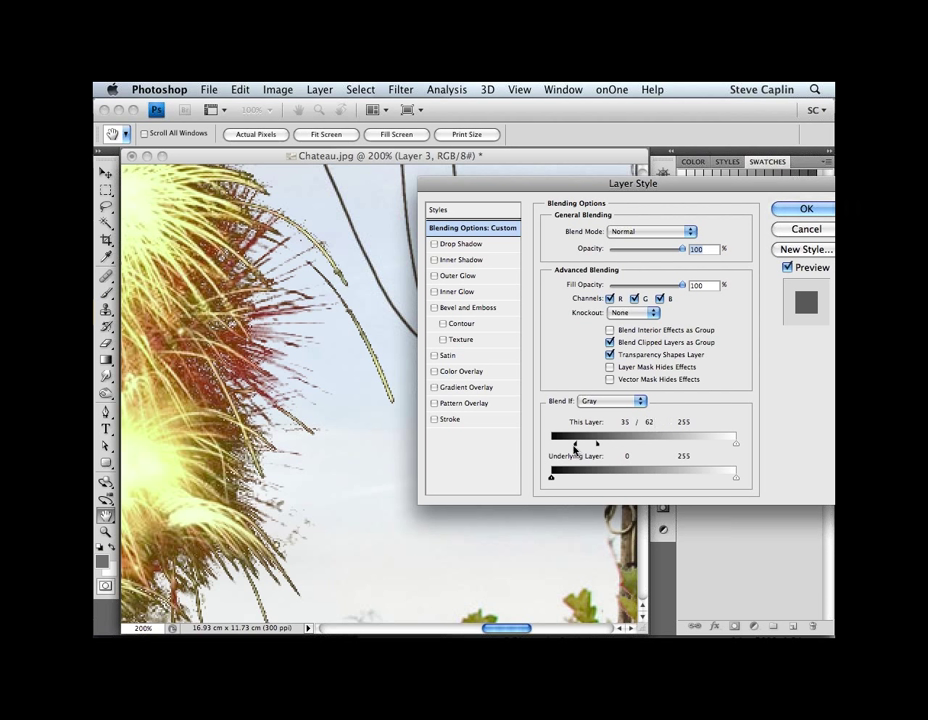
click(800, 210)
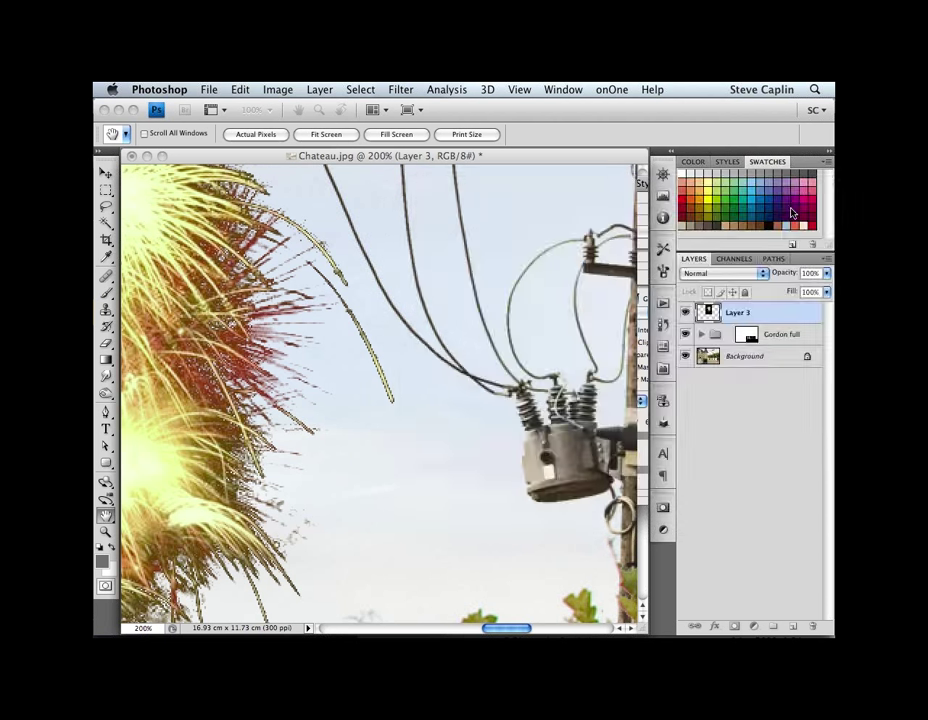
Step: Zoom out to 50% and move the fireworks left into the sky toward the tower
key(v)
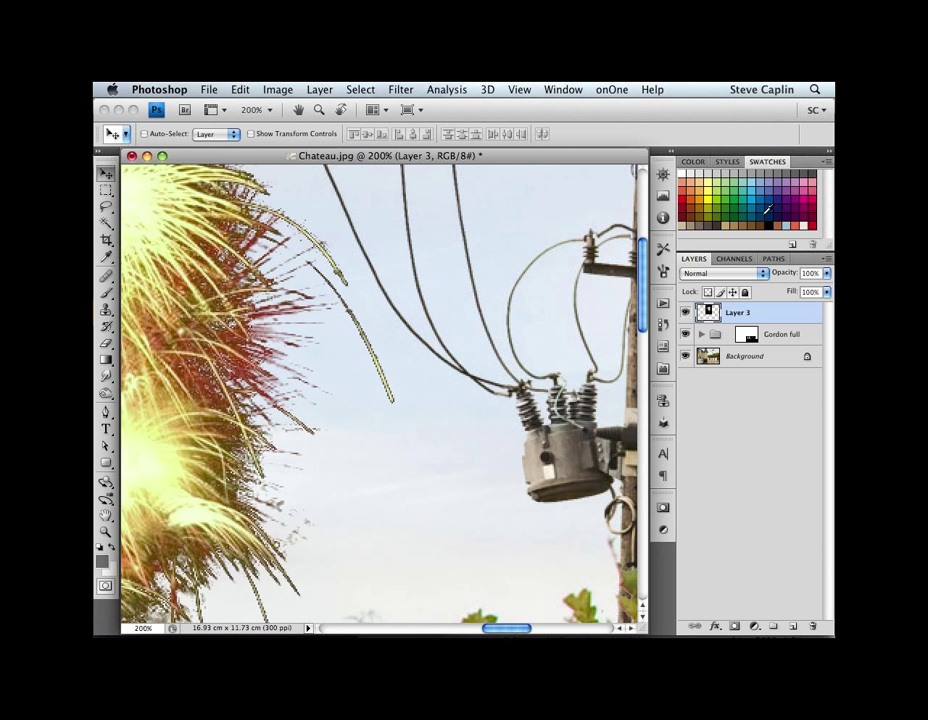
key(ctrl+minus)
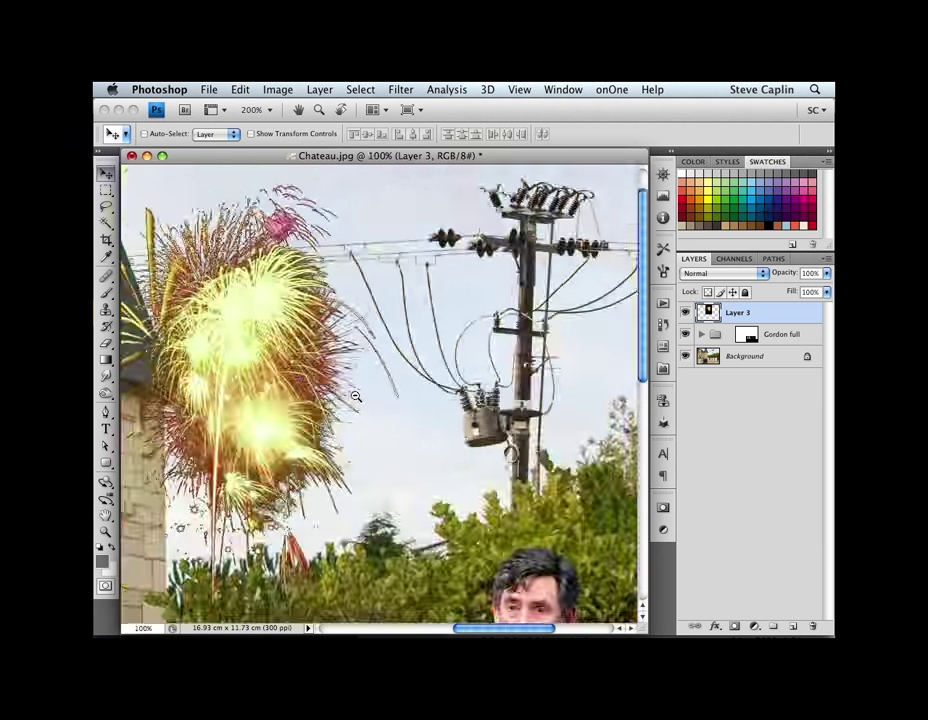
alt+click(355, 397)
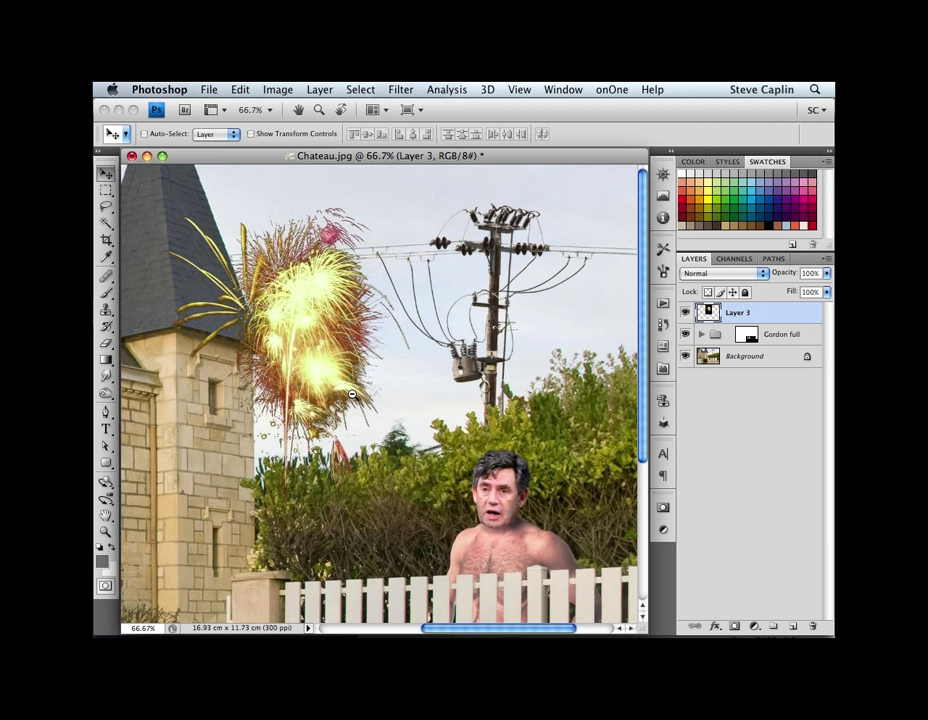
alt+click(352, 395)
mouse_move(390, 305)
mouse_down()
mouse_move(325, 300)
mouse_move(395, 308)
mouse_move(548, 277)
mouse_move(449, 272)
mouse_move(390, 289)
mouse_up()
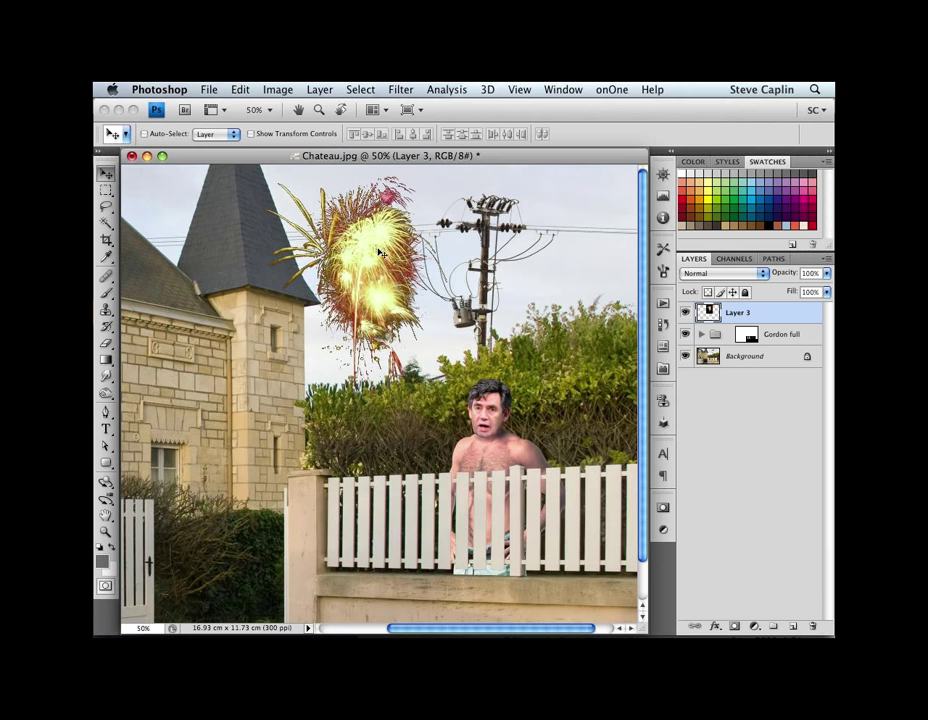
drag(381, 259, 351, 259)
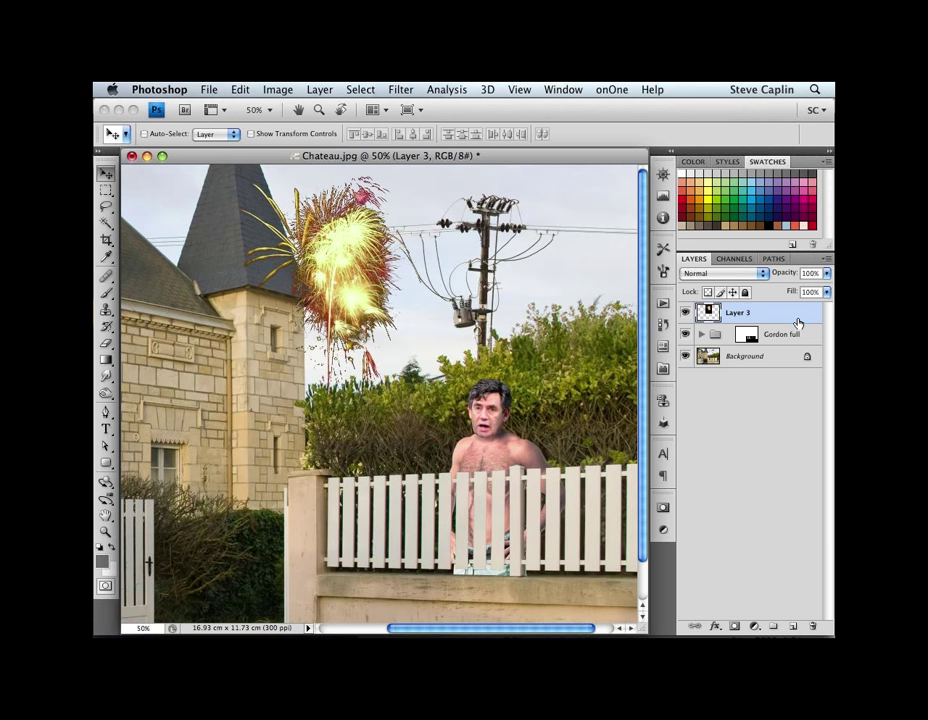
double_click(808, 344)
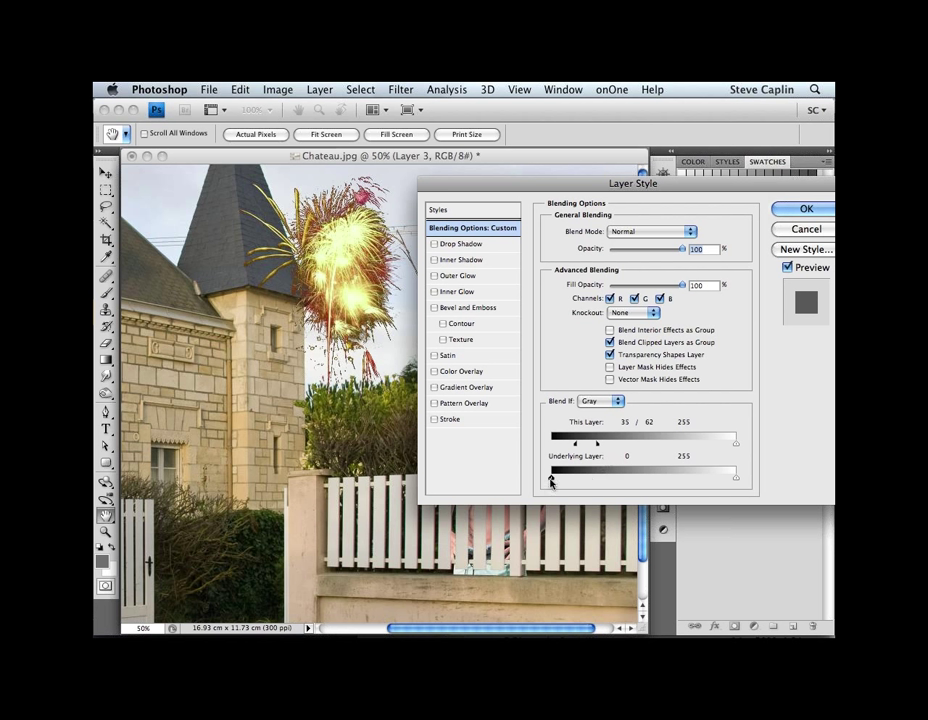
Step: Set Layer 3's Underlying Layer black Blend If to 210/229 and move the fireworks over the pole
drag(551, 480, 718, 481)
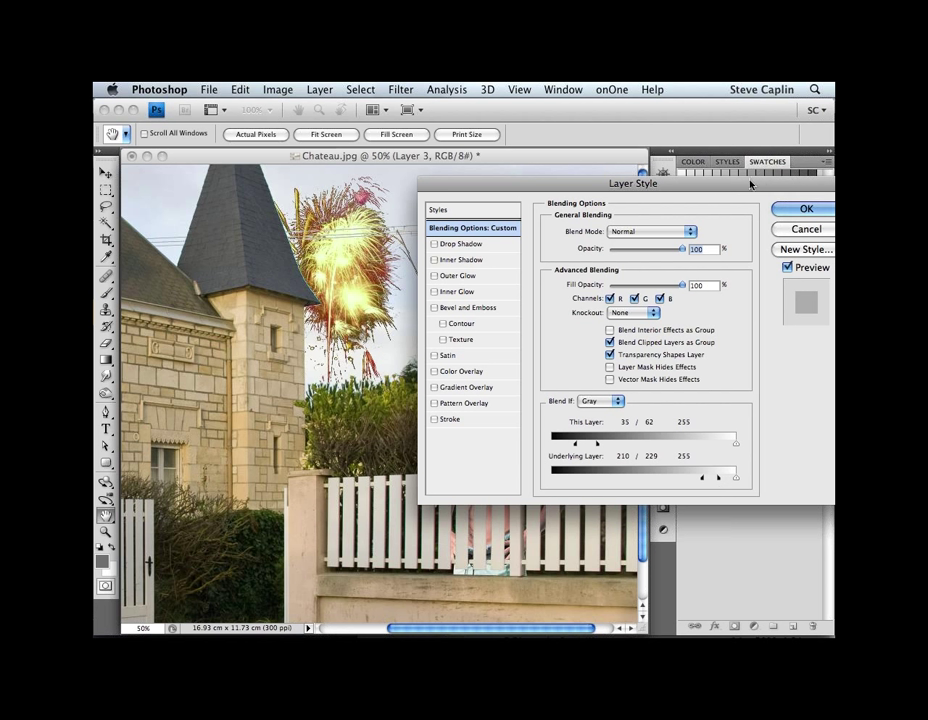
drag(750, 183, 684, 278)
click(742, 308)
drag(345, 278, 536, 243)
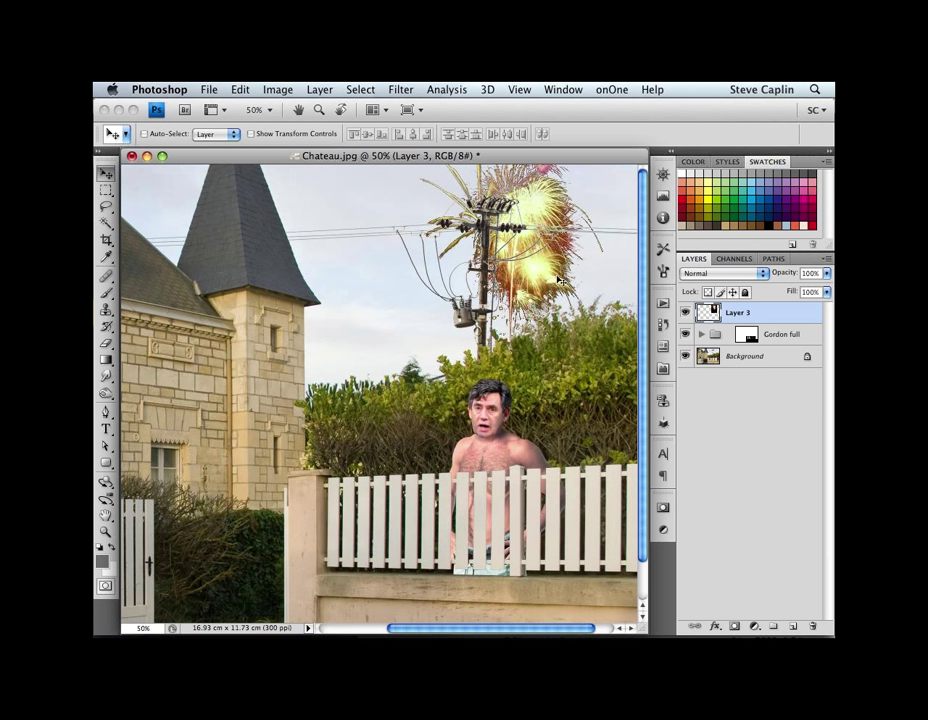
Step: Shift the fireworks left beside the pole and toggle Layer 3's visibility off and on
drag(551, 282, 462, 290)
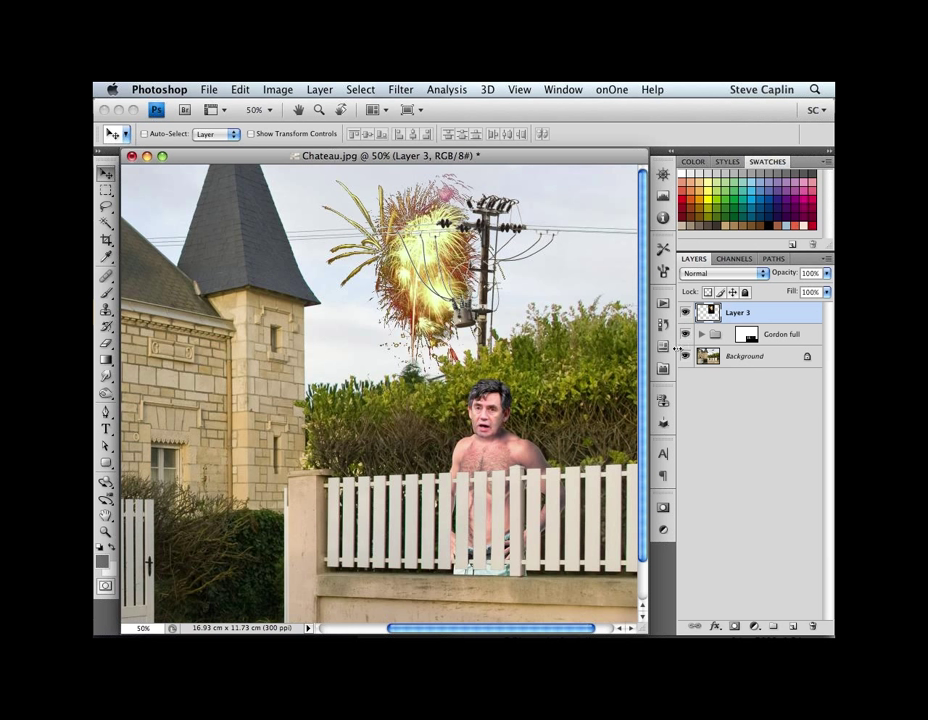
click(685, 313)
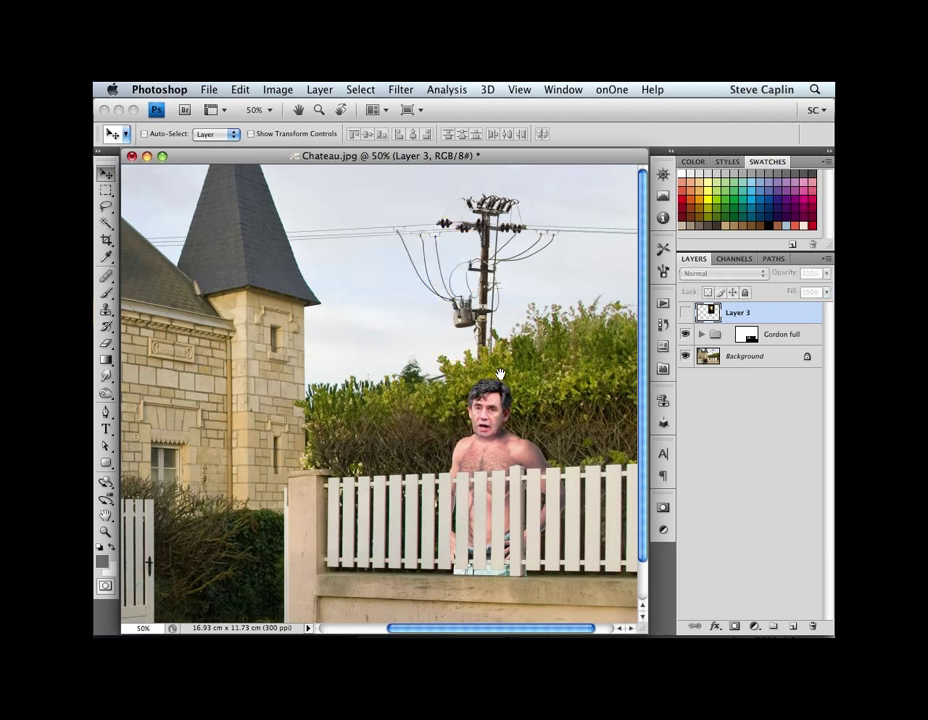
drag(500, 375, 445, 390)
click(685, 313)
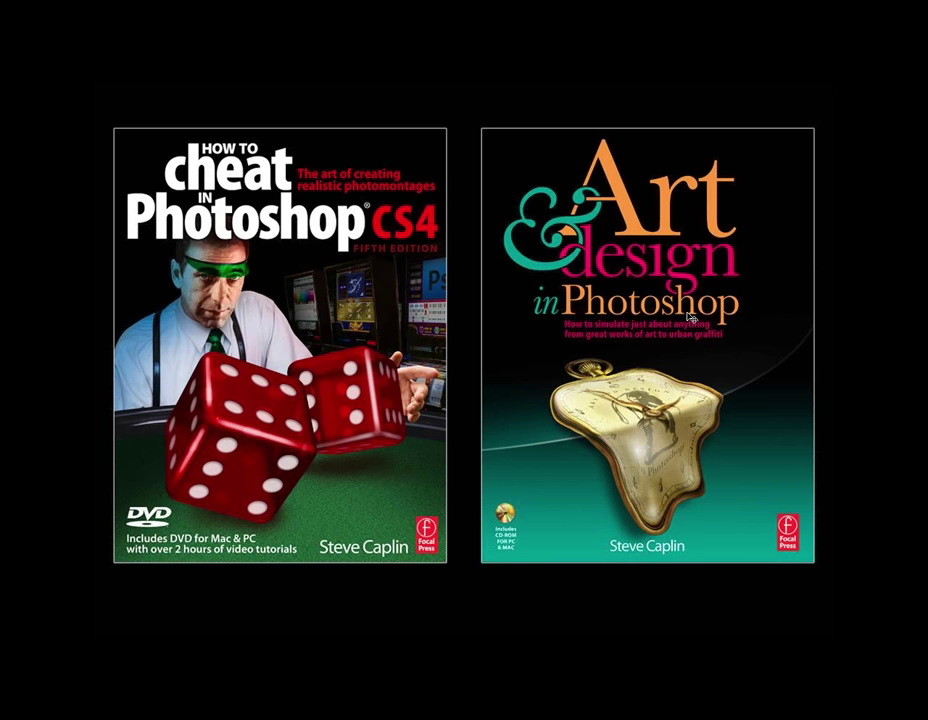
Step: Leave the book-cover slide to return to the chateau composite
key(Right)
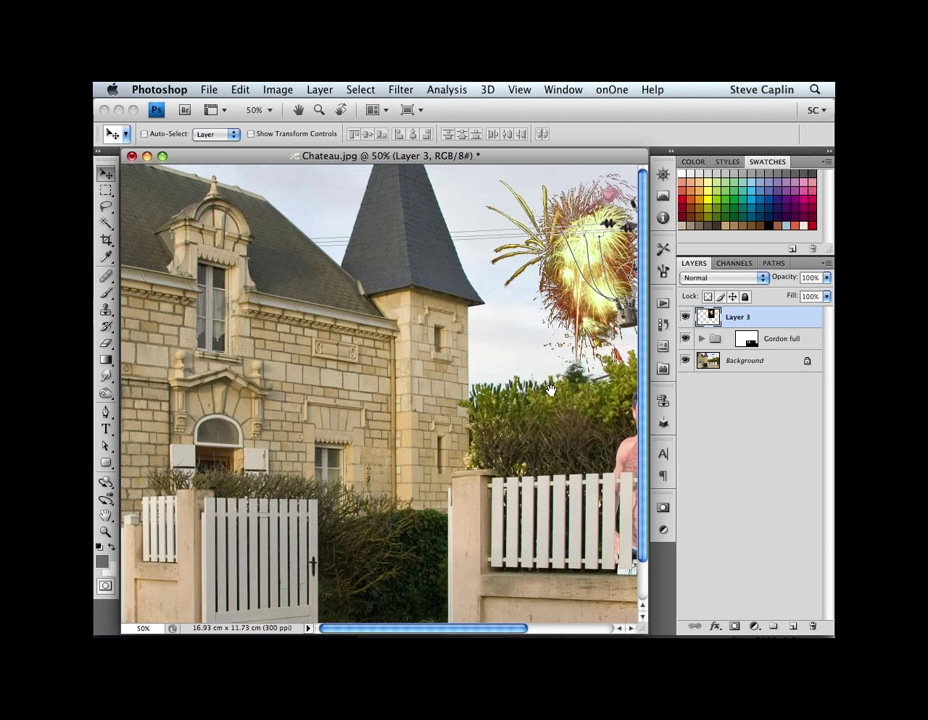
Step: Nudge the fireworks layer slightly down and left in the sky
drag(550, 390, 547, 392)
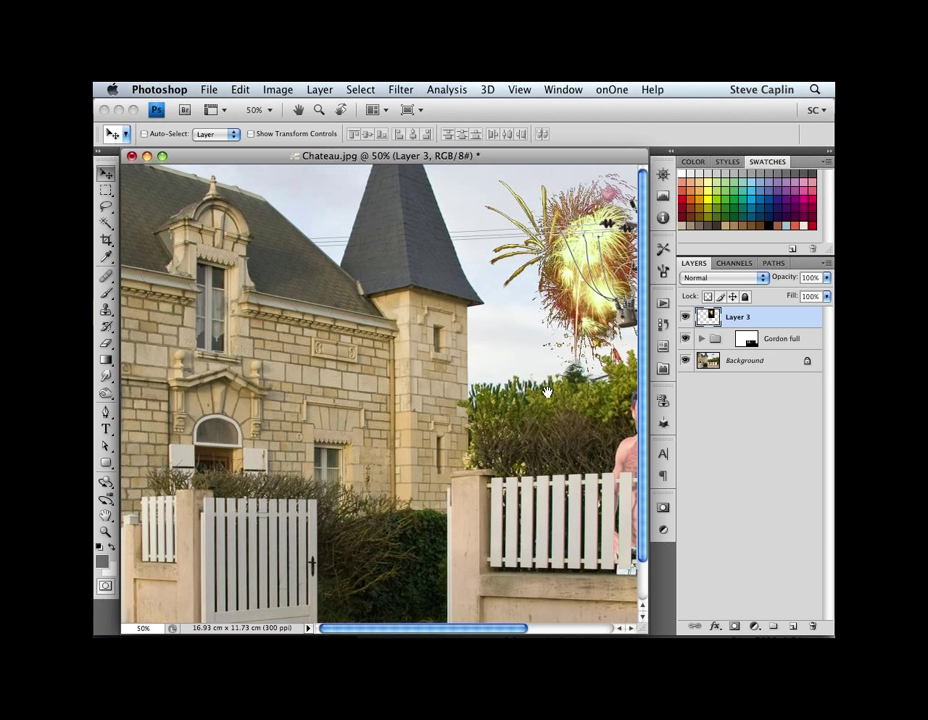
drag(548, 392, 473, 404)
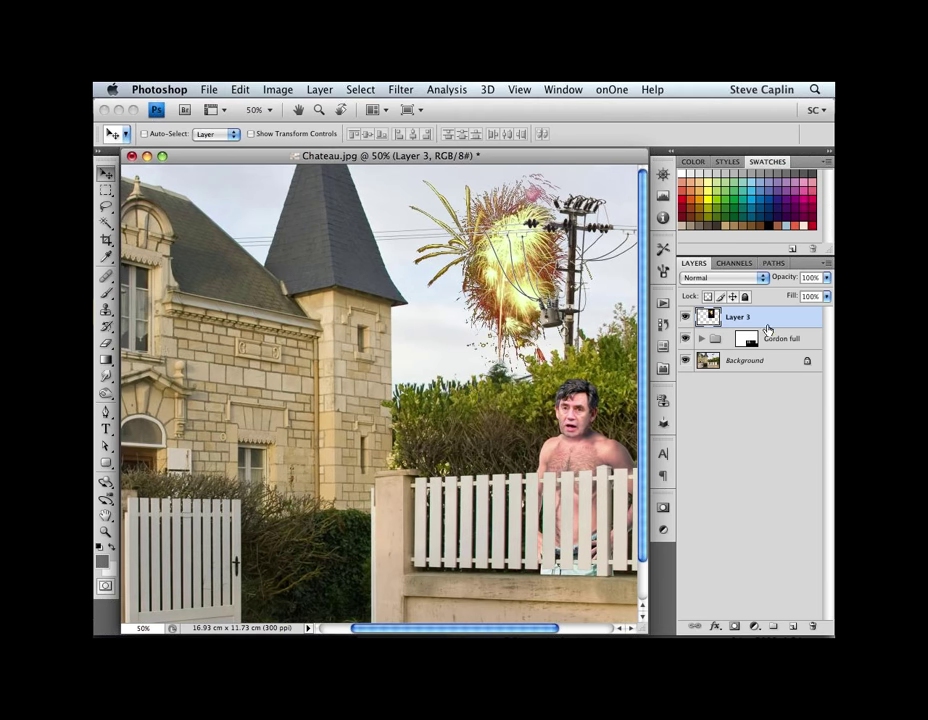
key(space)
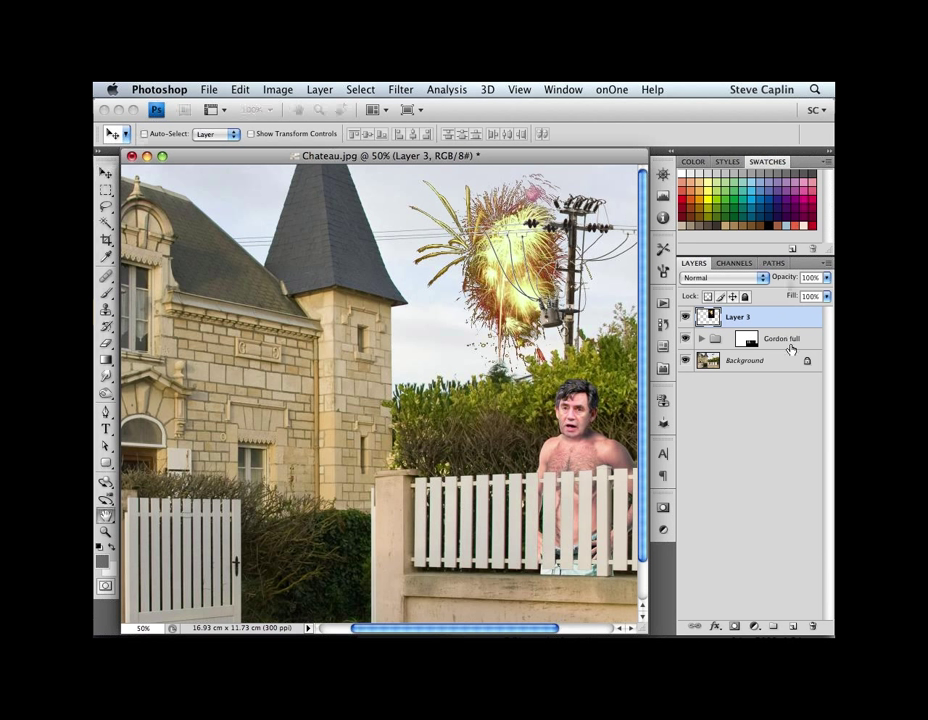
Step: Try different Blend If slider settings for Layer 3, then cancel to keep the original blending
double_click(790, 345)
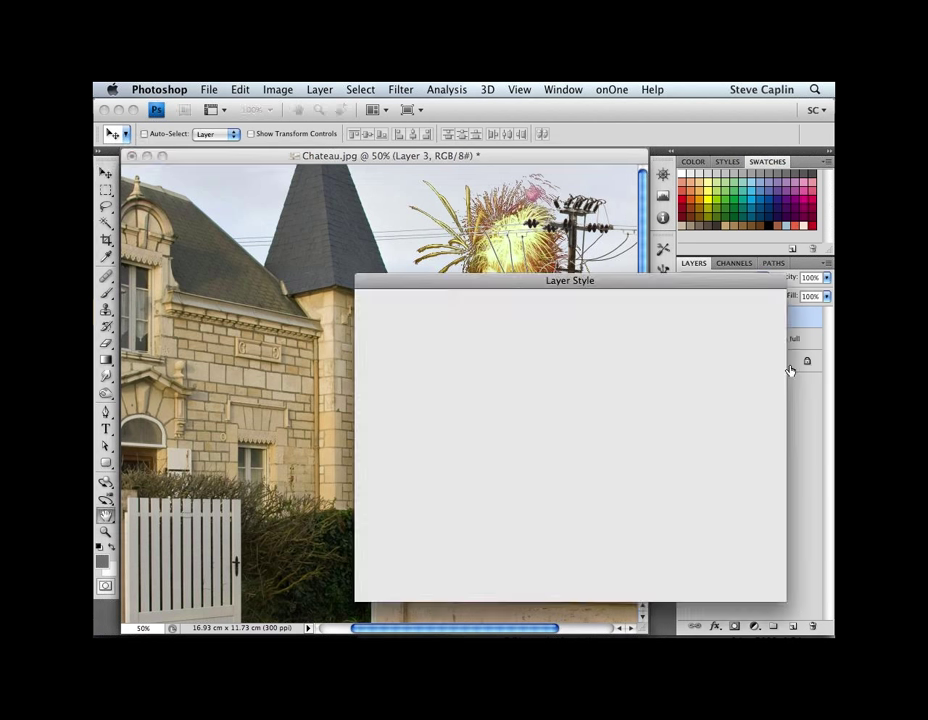
drag(590, 280, 553, 298)
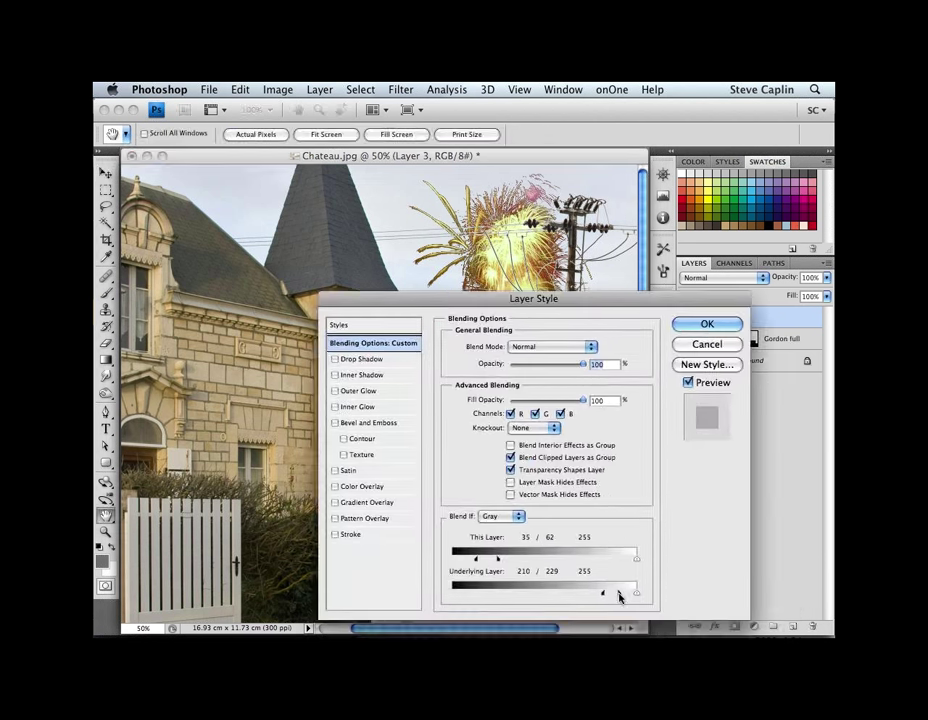
drag(605, 593, 435, 587)
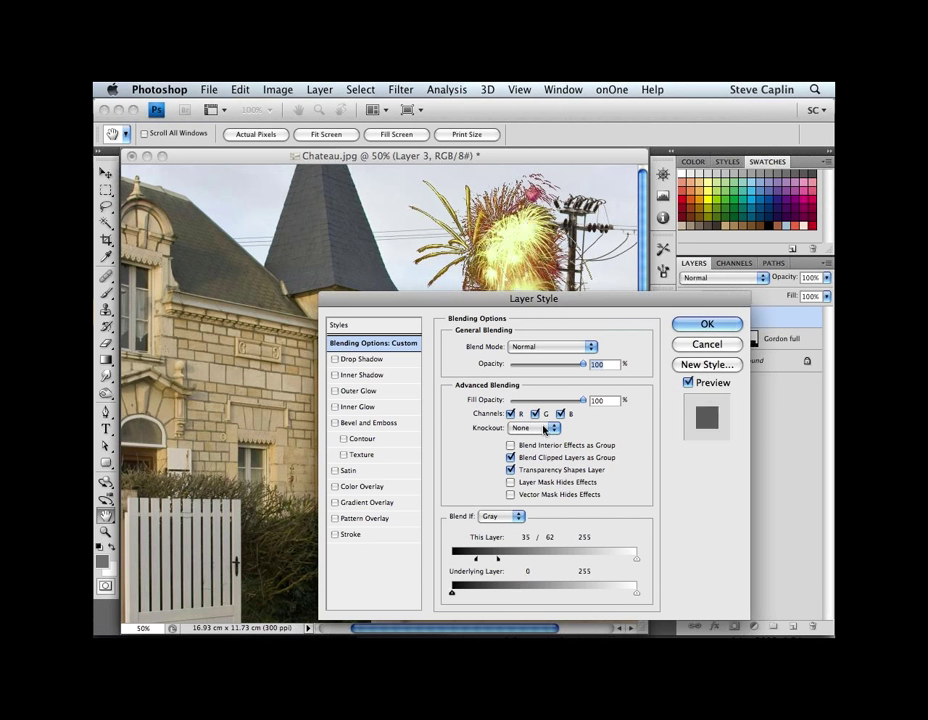
drag(566, 305, 412, 322)
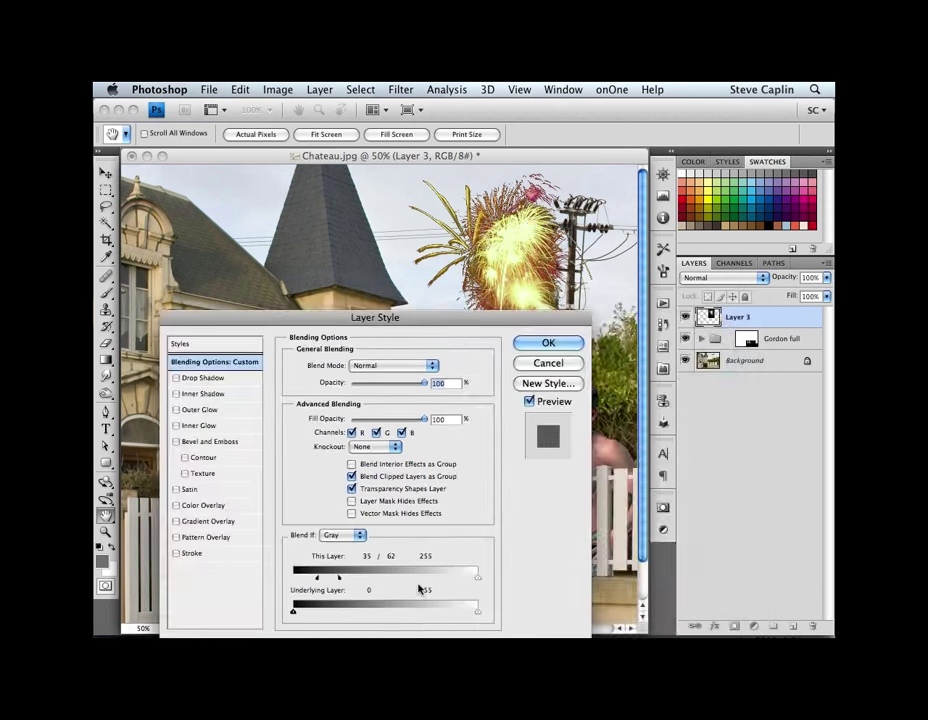
drag(339, 580, 293, 578)
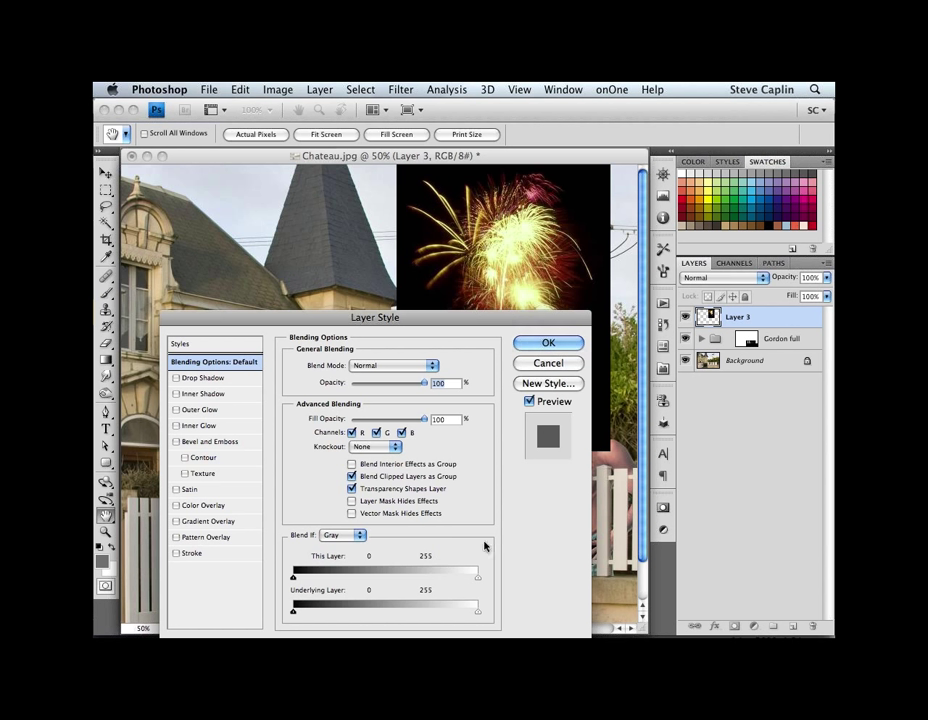
click(562, 368)
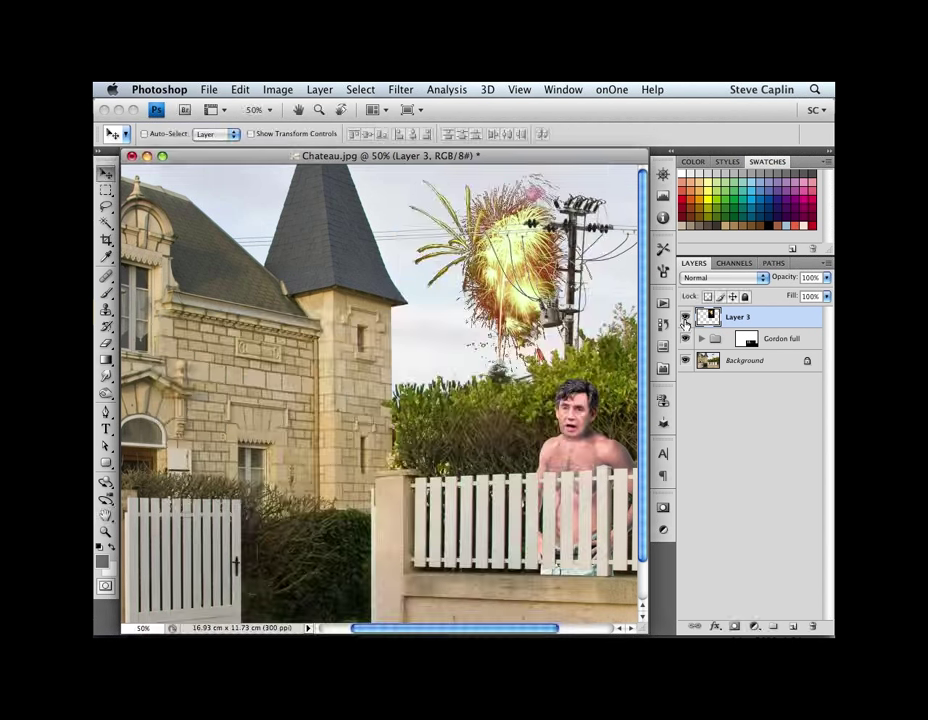
Step: Hide the fireworks layer and convert the locked Background into a normal layer
click(685, 318)
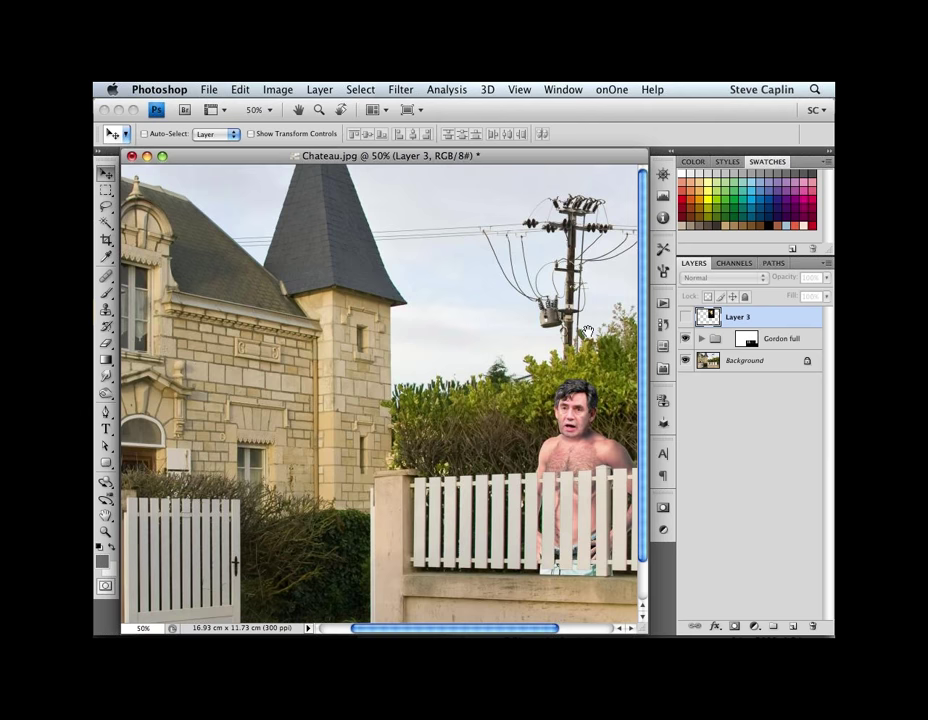
drag(588, 332, 453, 332)
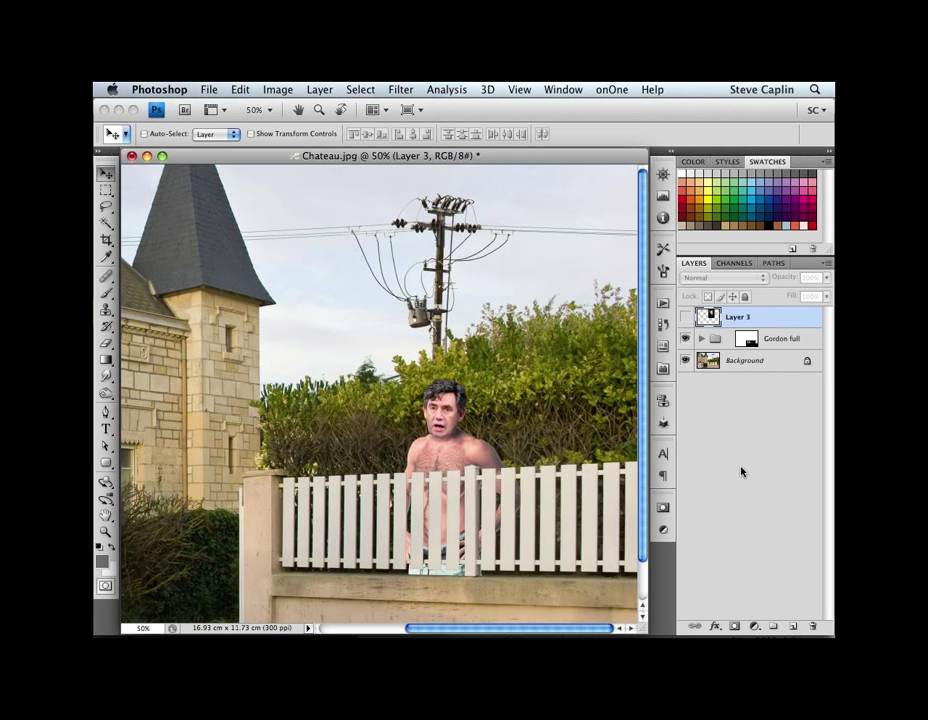
click(766, 364)
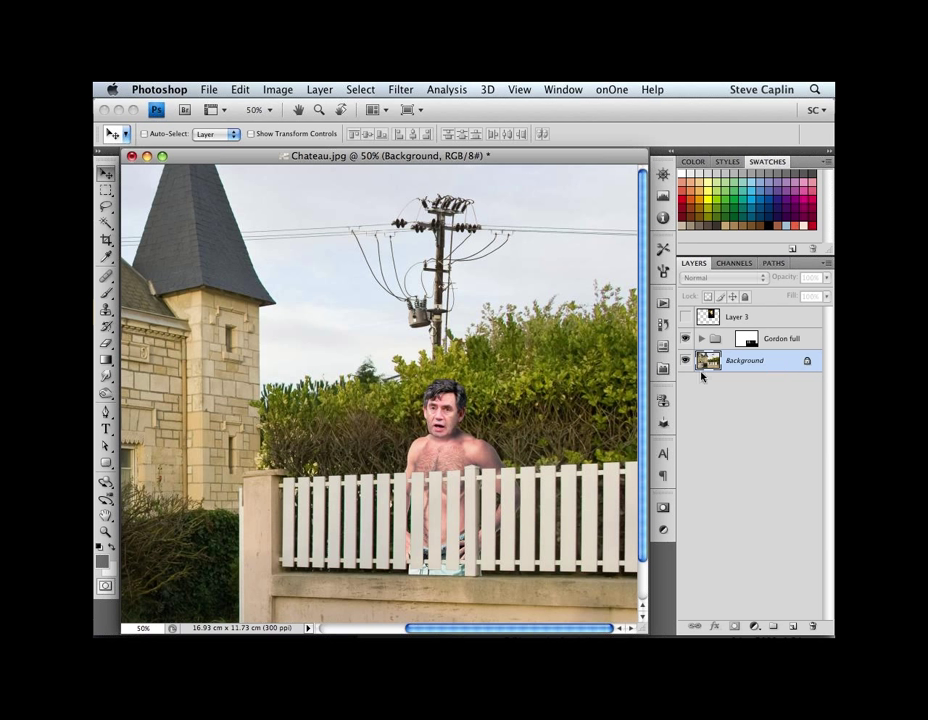
double_click(775, 366)
text(Bac)
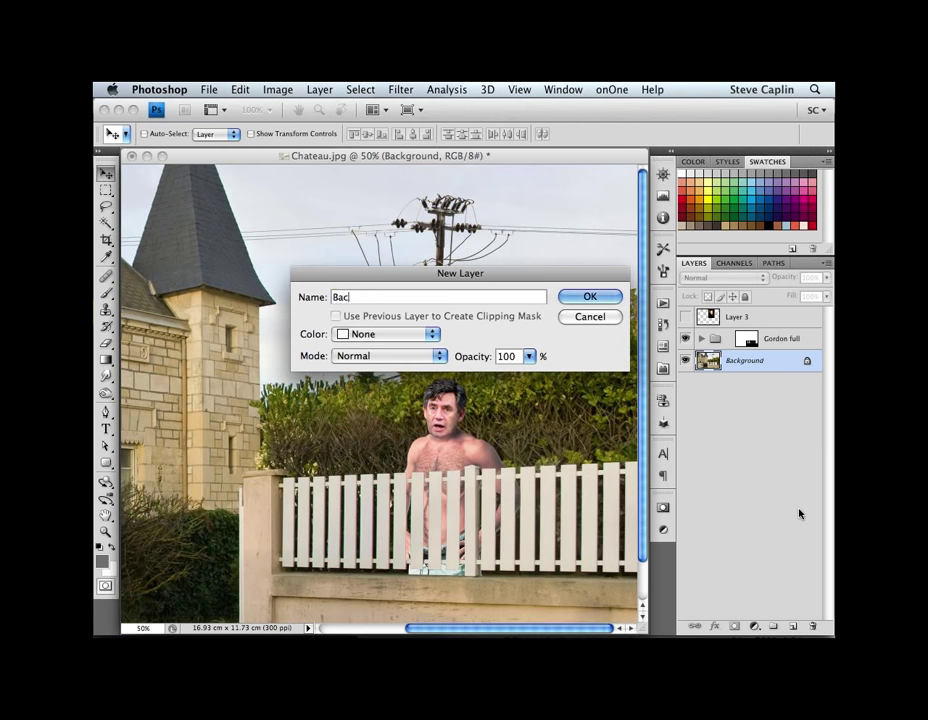
text(kground)
key(Return)
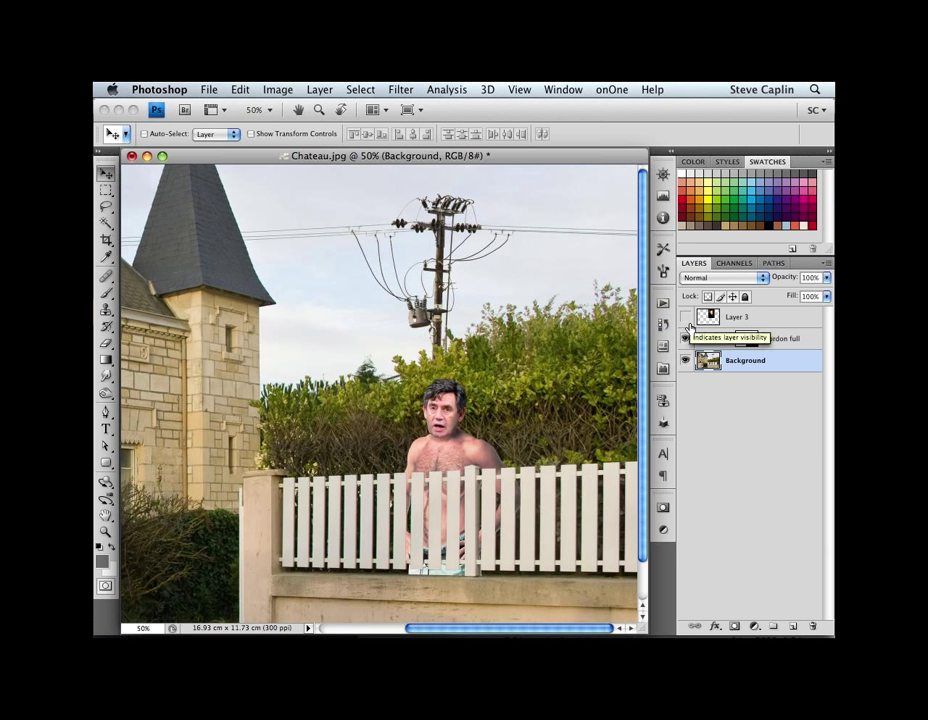
Step: Rename the converted background photo layer to 'Chateau'
double_click(737, 363)
text(Chateau)
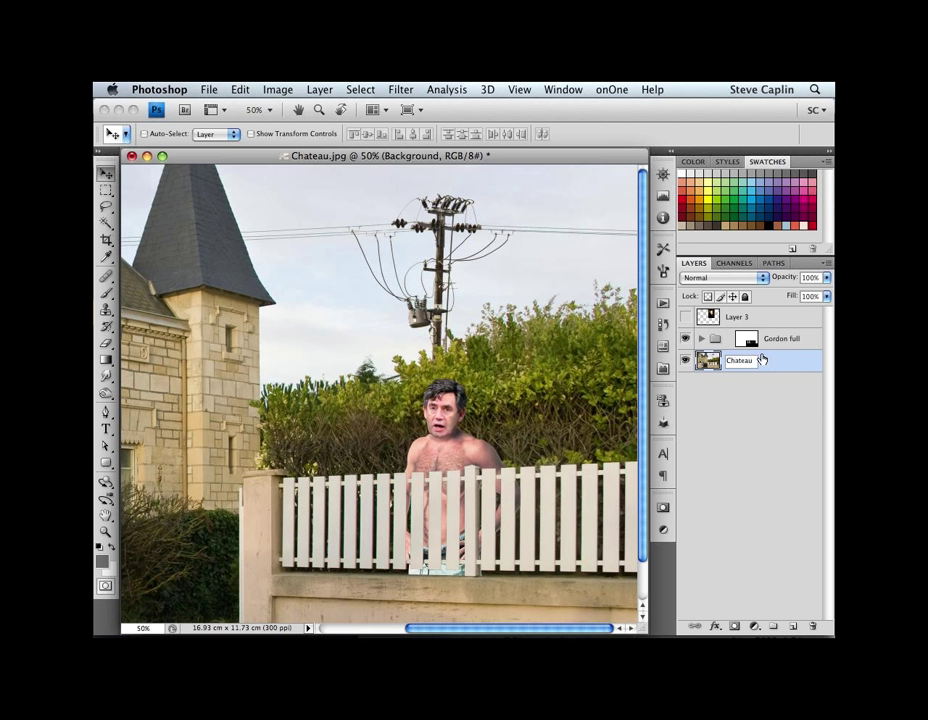
key(Return)
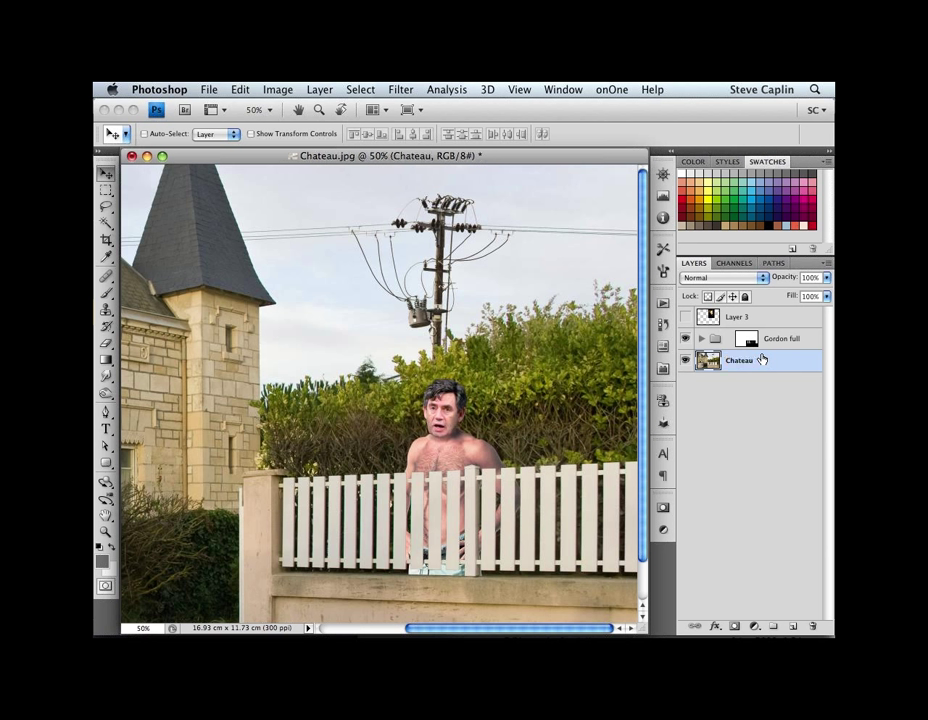
Step: Show History, set the latest state as source, and step back through recent Move and Blending states
click(663, 328)
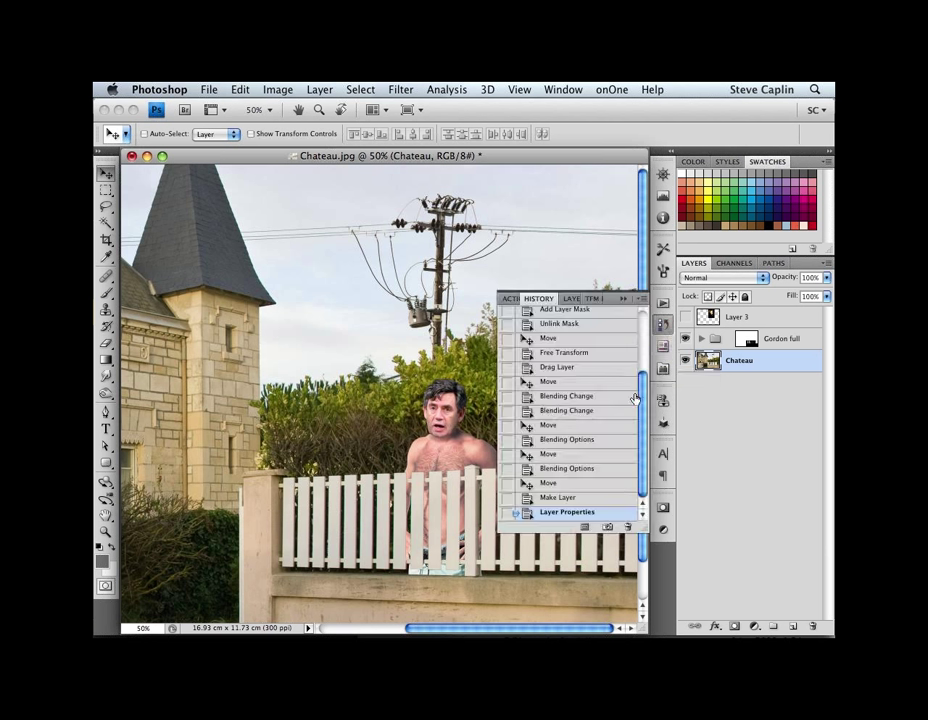
click(505, 515)
click(562, 499)
click(566, 484)
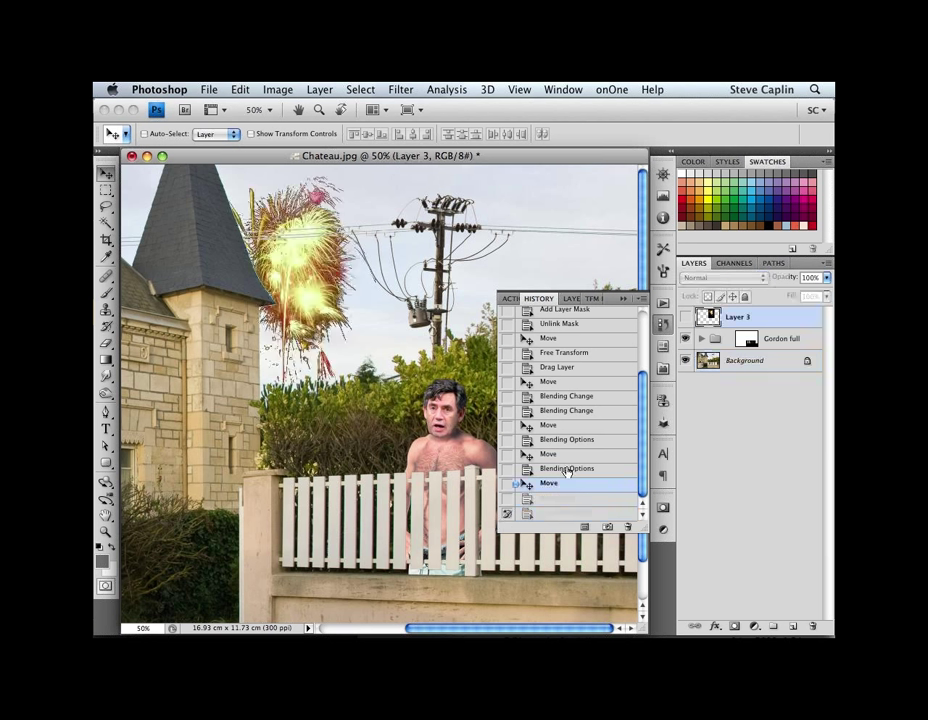
click(567, 469)
click(567, 454)
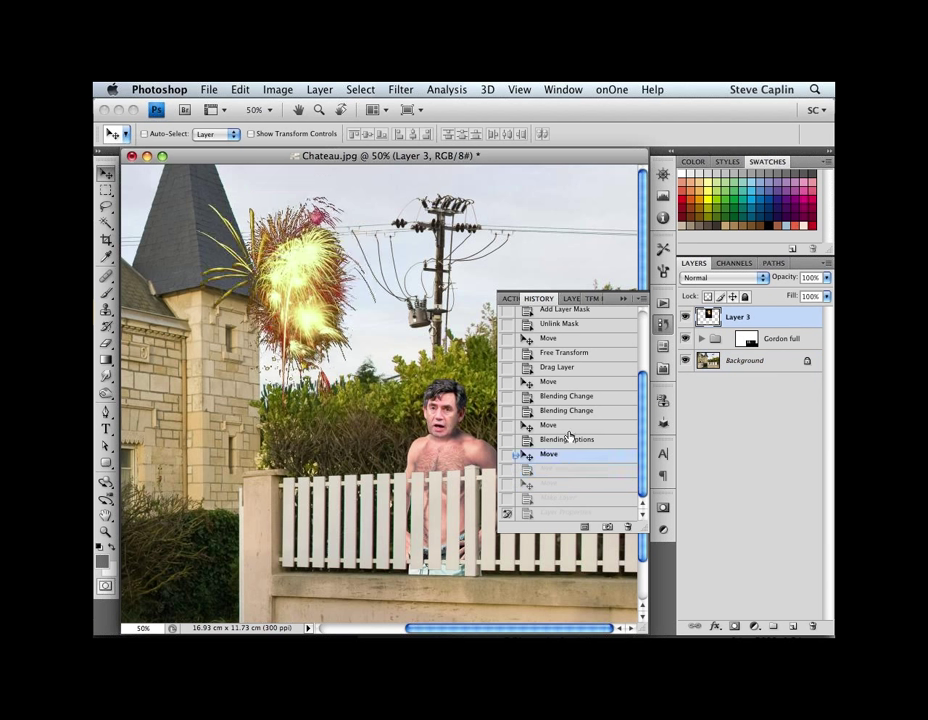
click(569, 439)
Step: Step back as far as Add Layer Mask, then return to the latest Layer Properties state
click(569, 410)
click(570, 396)
click(574, 382)
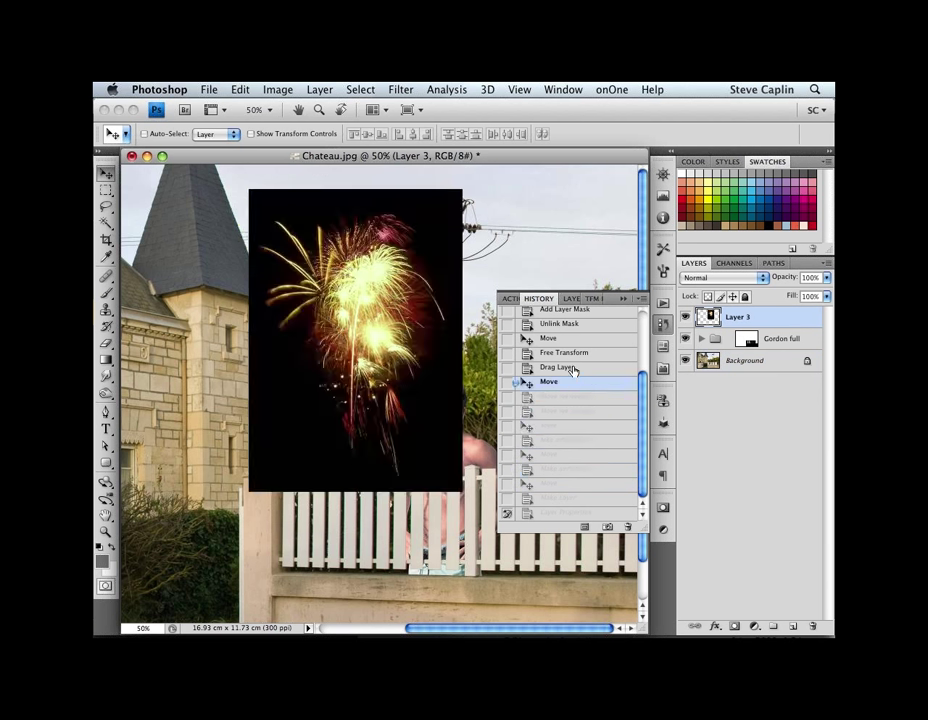
click(575, 367)
click(576, 352)
click(571, 338)
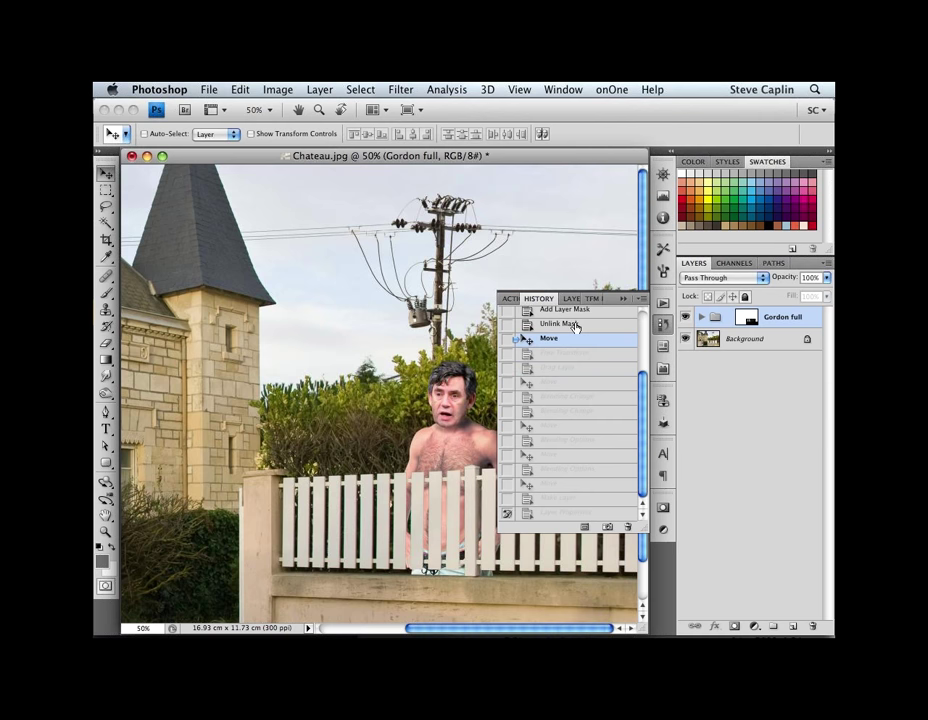
click(571, 323)
click(568, 311)
click(630, 512)
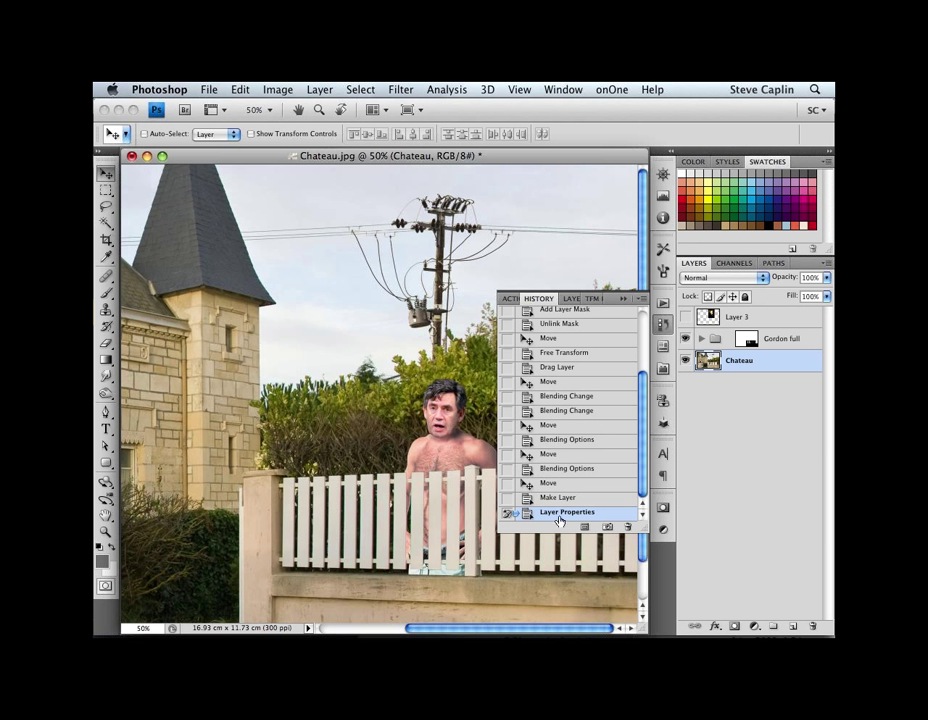
click(623, 300)
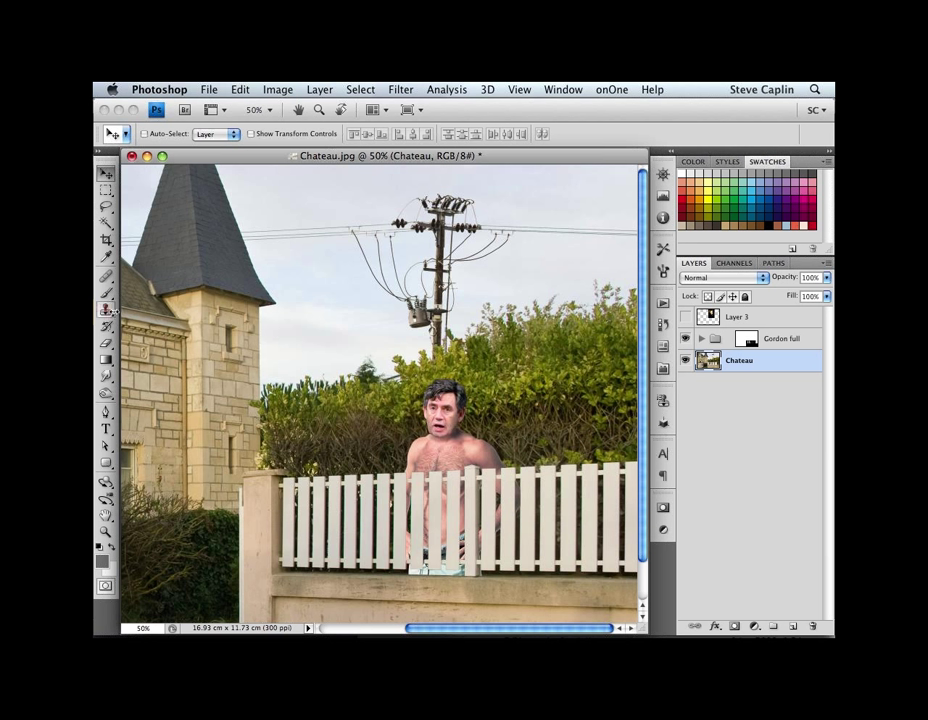
Step: Select the Background Eraser Tool and set its Limits to Discontiguous
key(e)
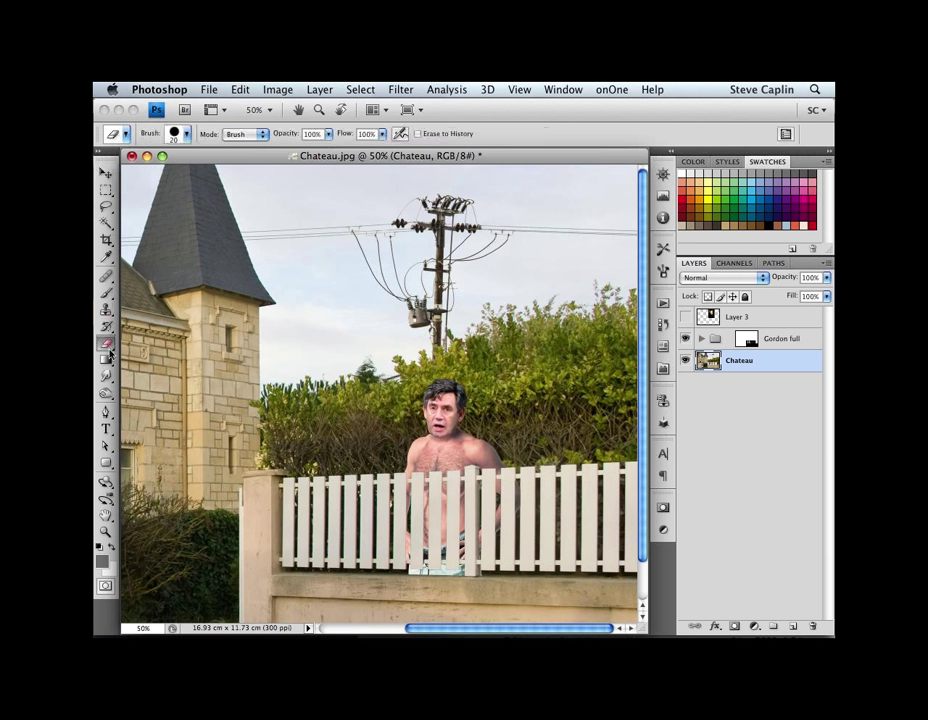
drag(105, 342, 156, 358)
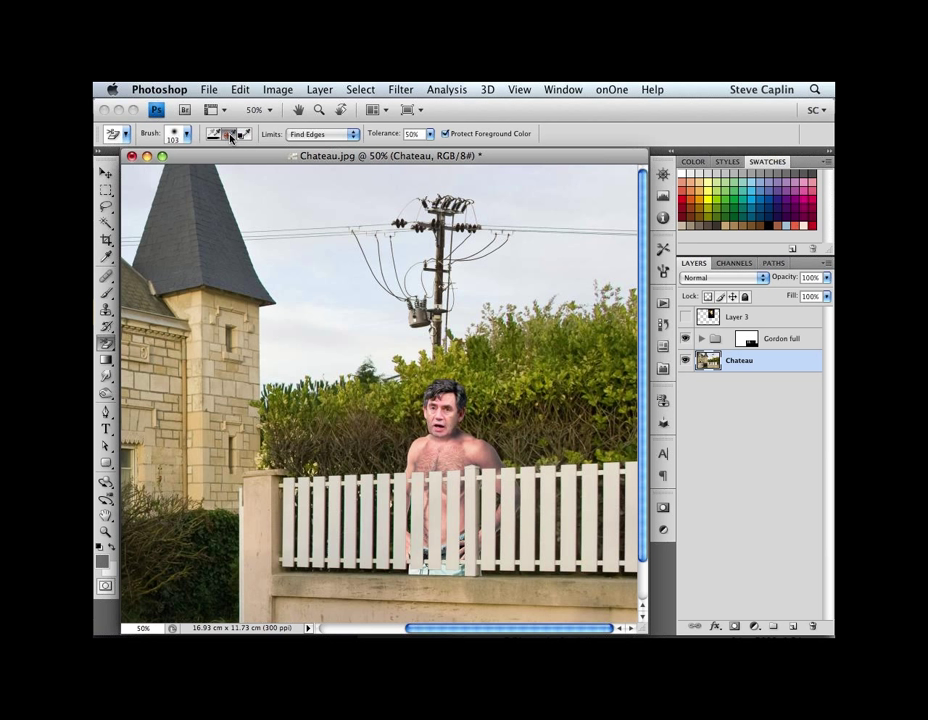
click(305, 134)
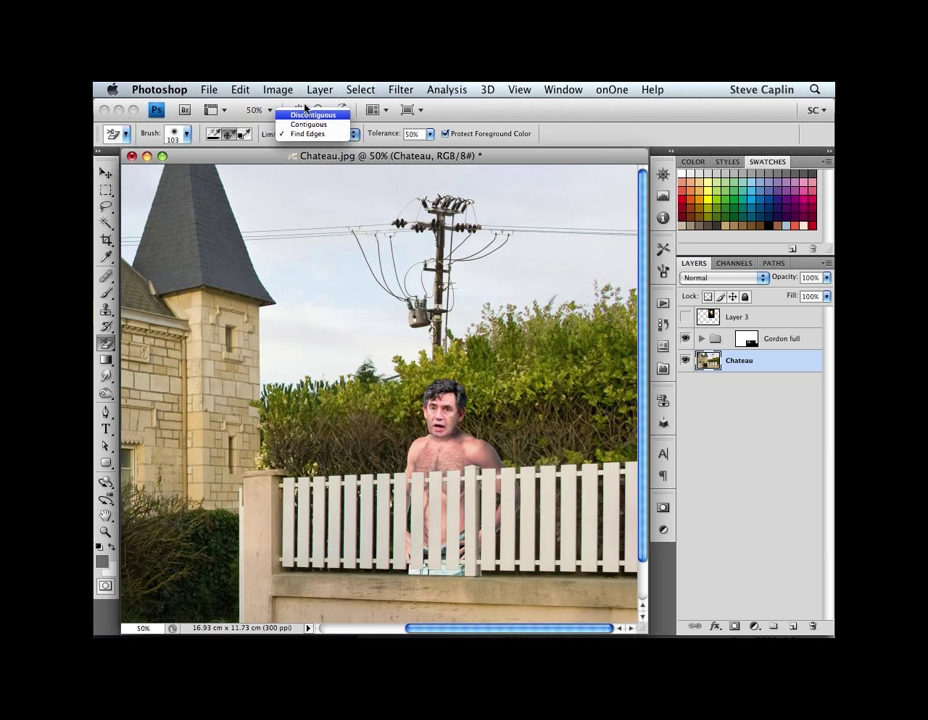
click(309, 116)
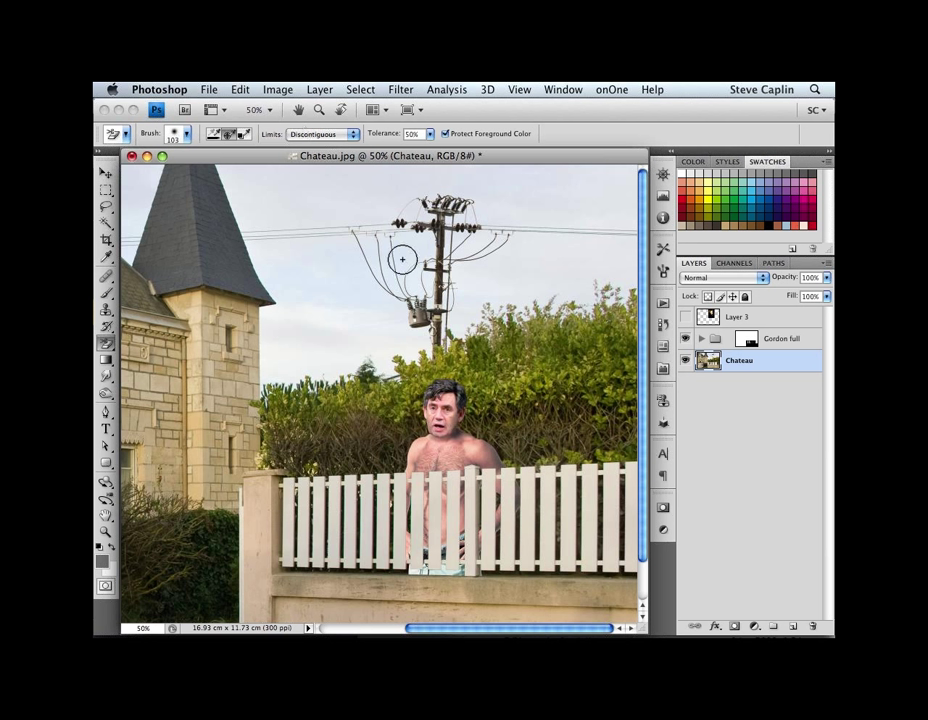
Step: Enlarge the Background Eraser, zoom in, and erase the sky along the chateau roof edge
key(bracketright)
key(bracketright)
key(bracketright)
key(bracketright)
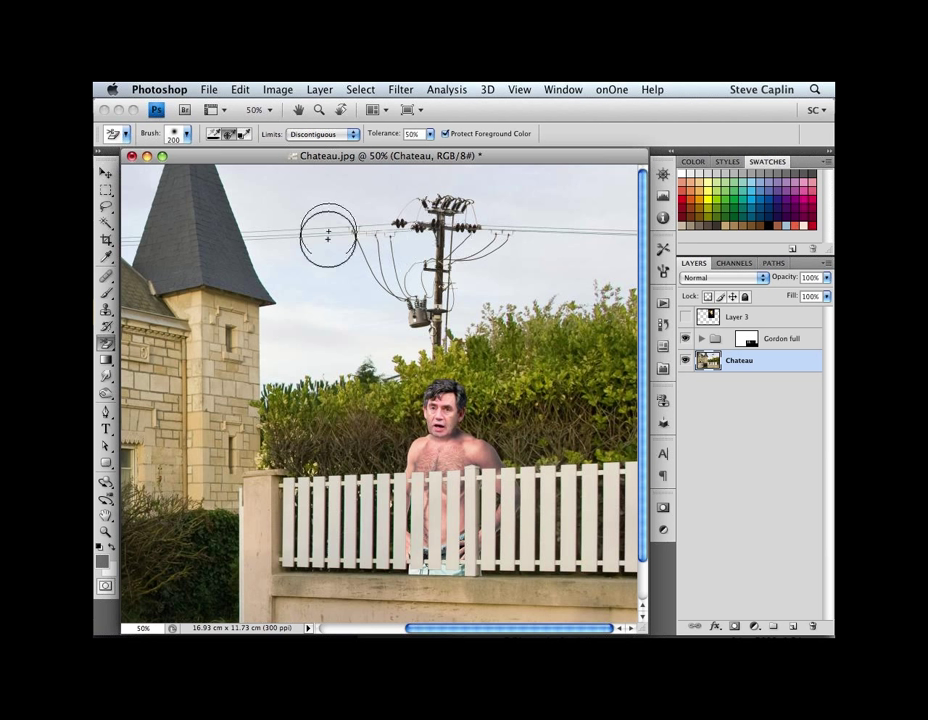
super+click(191, 244)
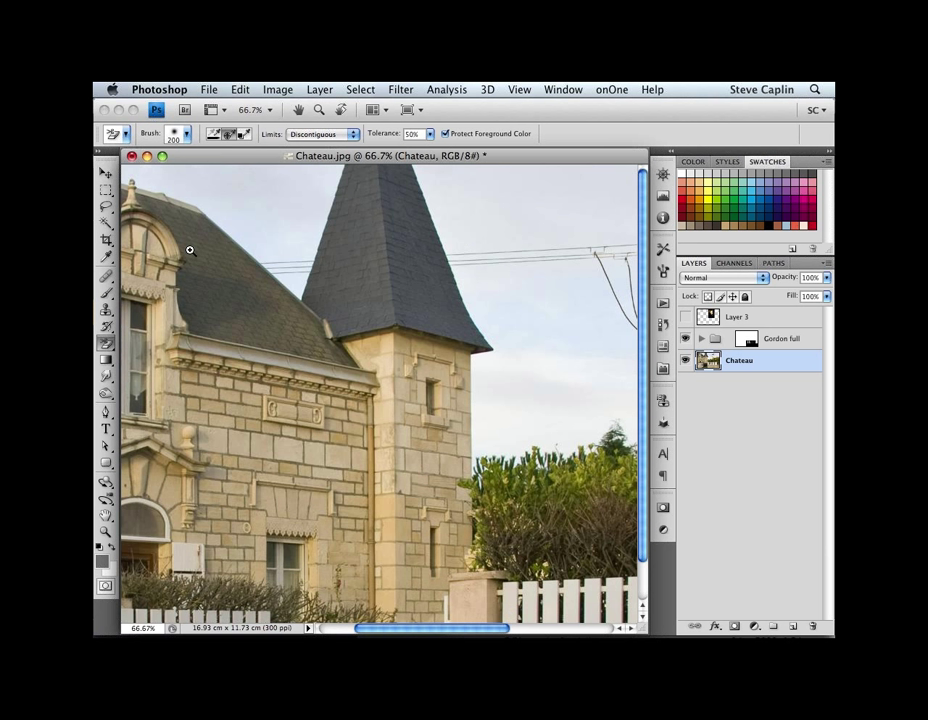
drag(323, 300, 437, 303)
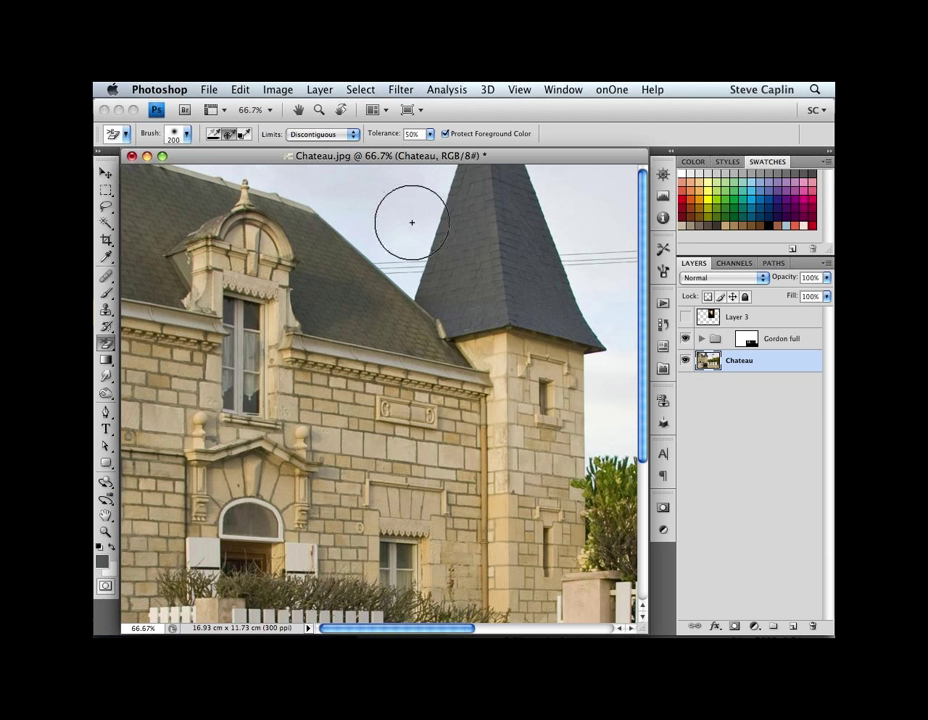
click(411, 223)
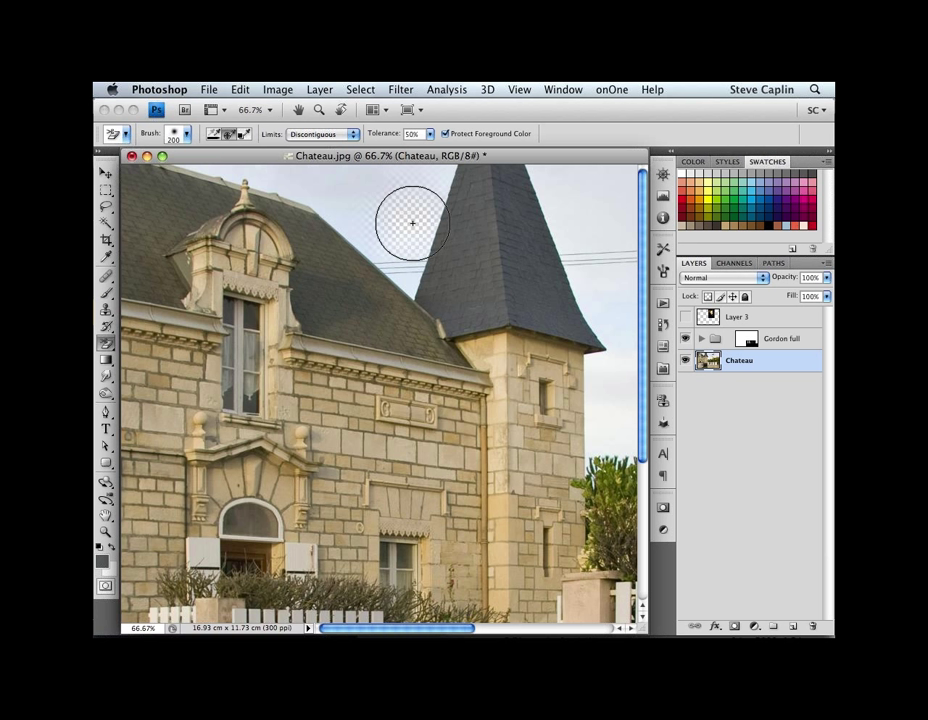
mouse_move(411, 223)
mouse_down()
mouse_move(429, 184)
mouse_move(400, 263)
mouse_move(374, 217)
mouse_move(416, 209)
mouse_move(431, 189)
mouse_move(410, 221)
mouse_up()
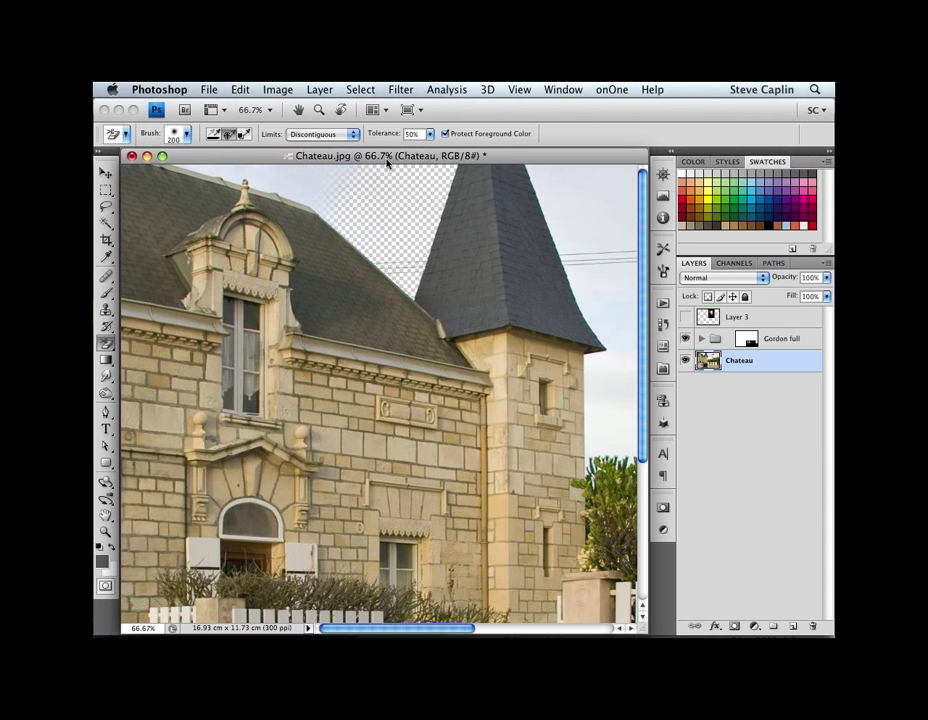
mouse_move(304, 178)
mouse_down()
mouse_move(203, 167)
mouse_move(269, 176)
mouse_up()
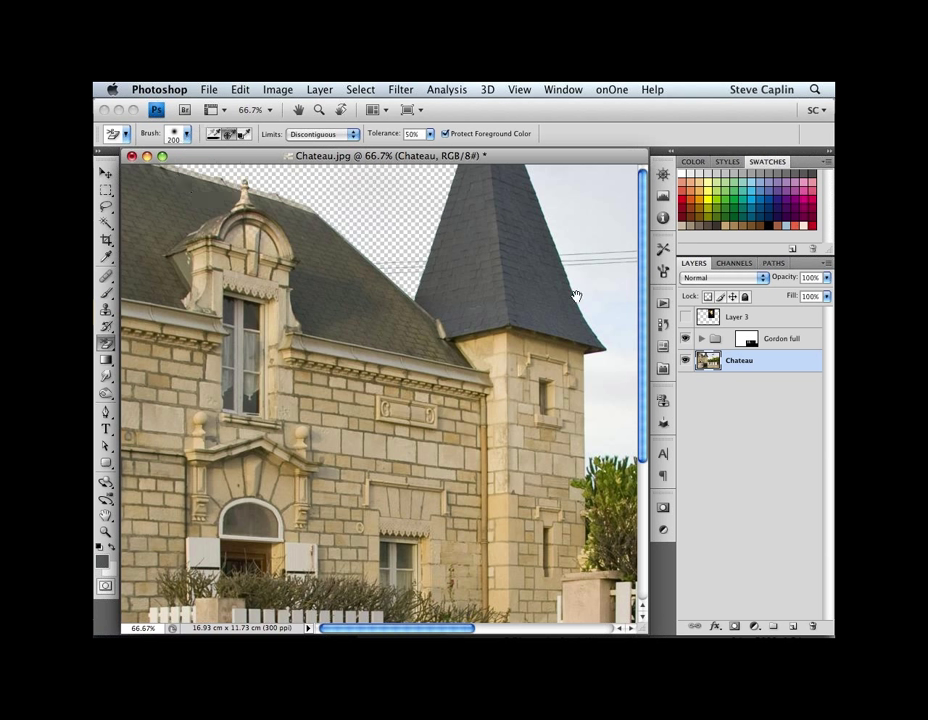
Step: Erase the sky to the right of the tower and above the hedge
drag(576, 296, 481, 317)
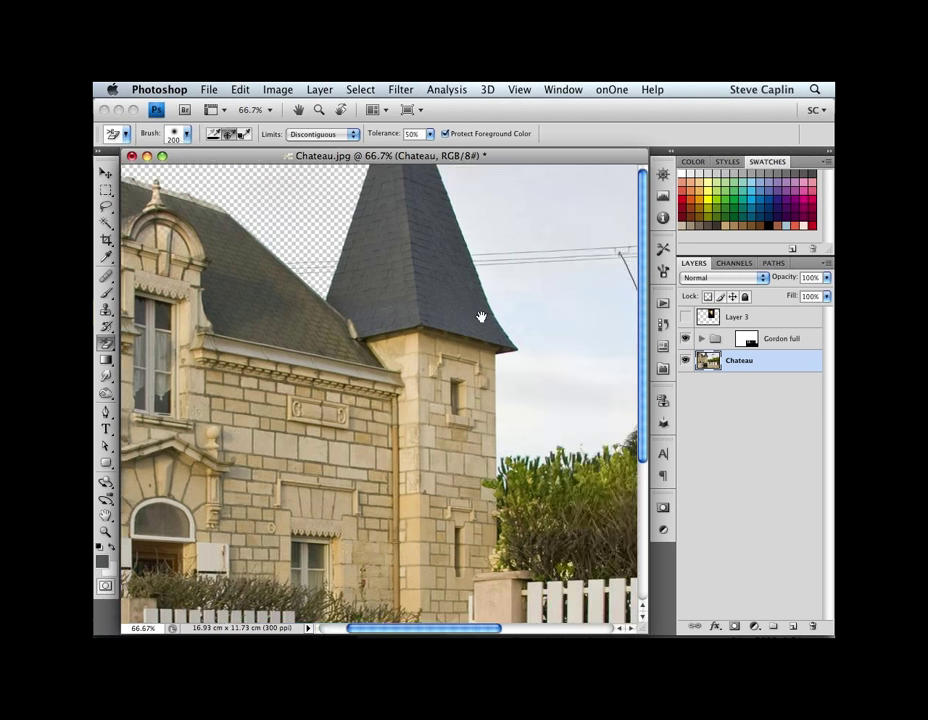
drag(481, 317, 431, 318)
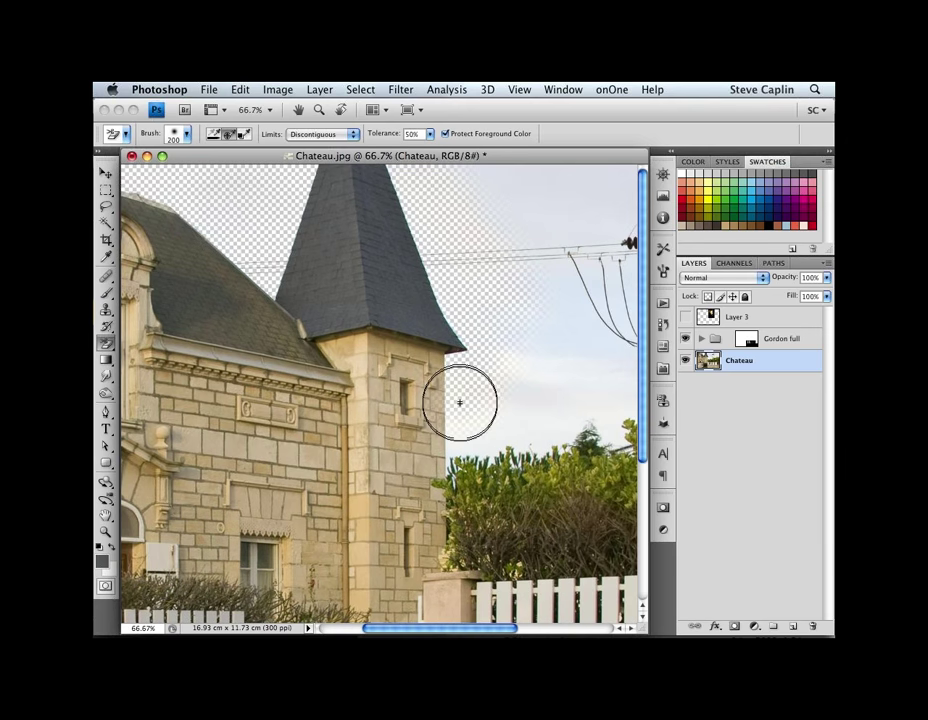
drag(459, 402, 549, 330)
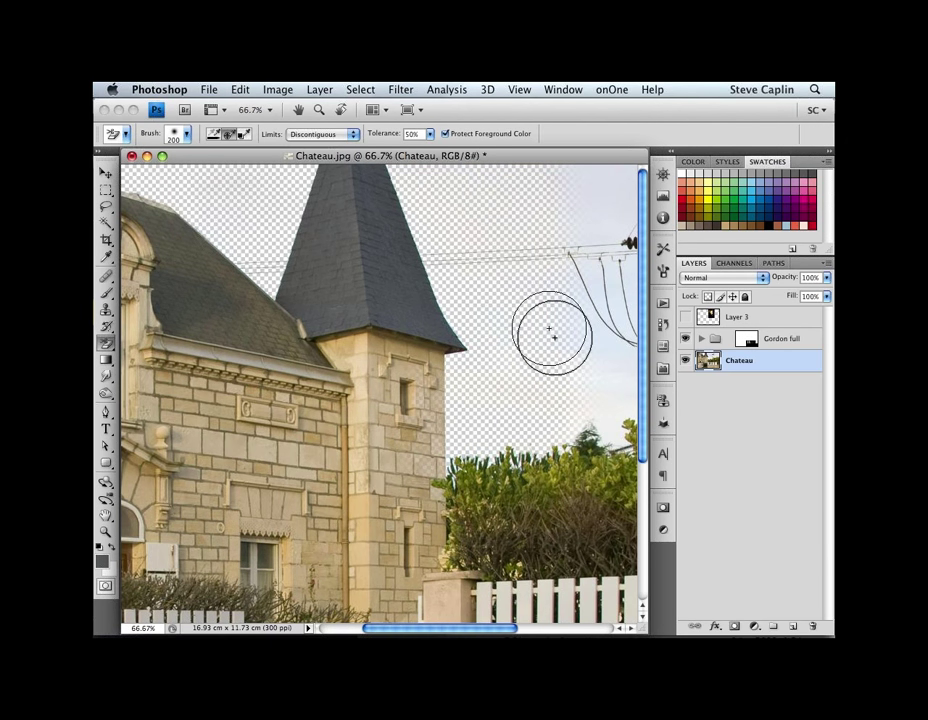
drag(549, 330, 368, 332)
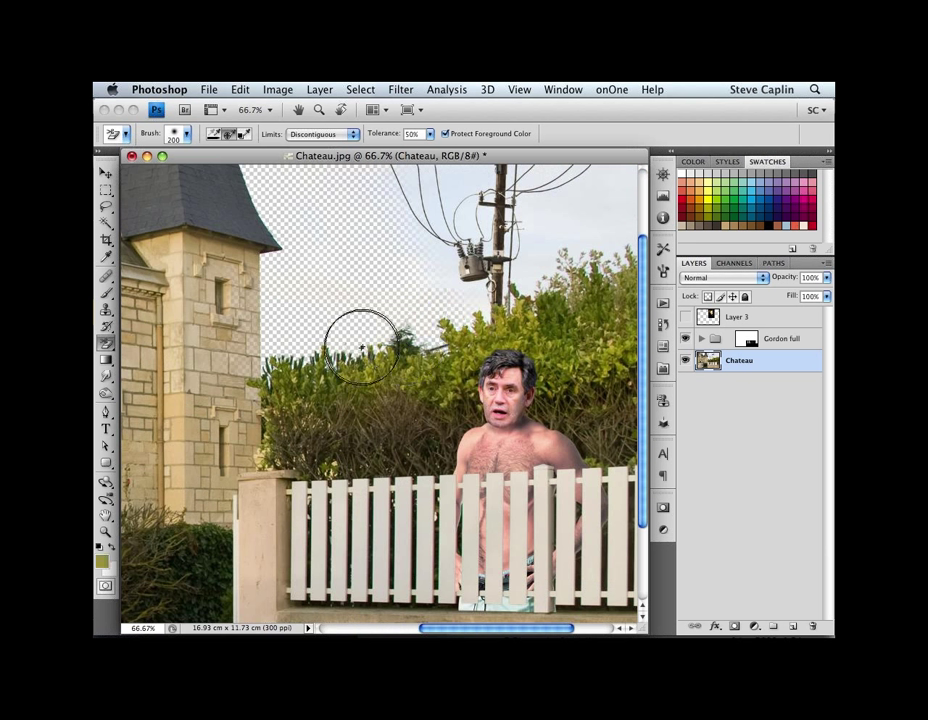
Step: Erase the sky between the wires and around the pole top, then pick a light blue swatch
mouse_move(479, 228)
mouse_down()
mouse_move(426, 175)
mouse_move(498, 280)
mouse_move(529, 180)
mouse_move(600, 232)
mouse_up()
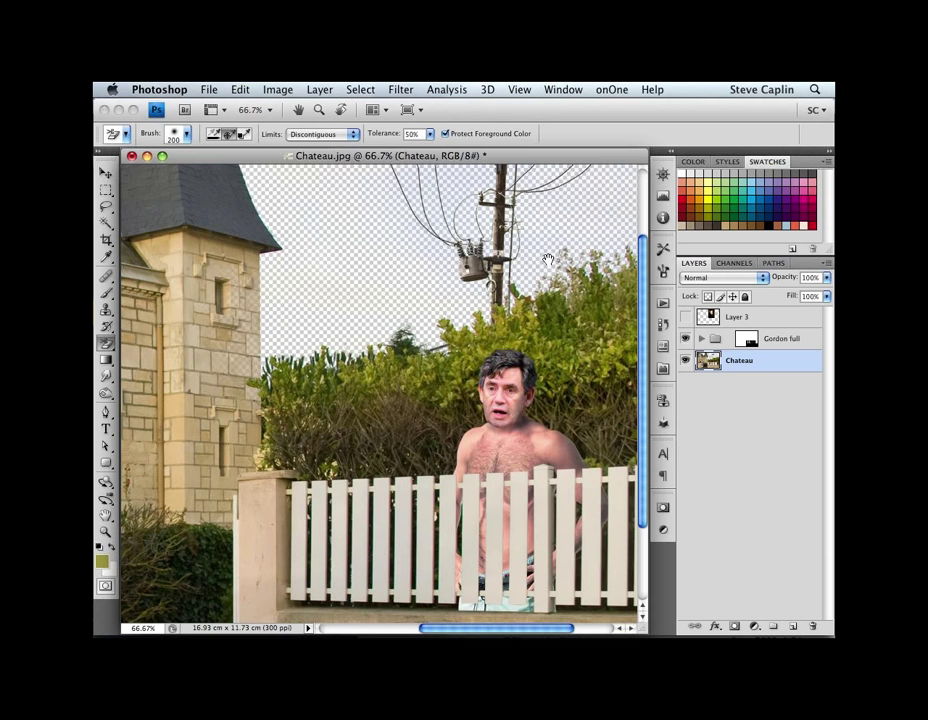
drag(548, 260, 407, 305)
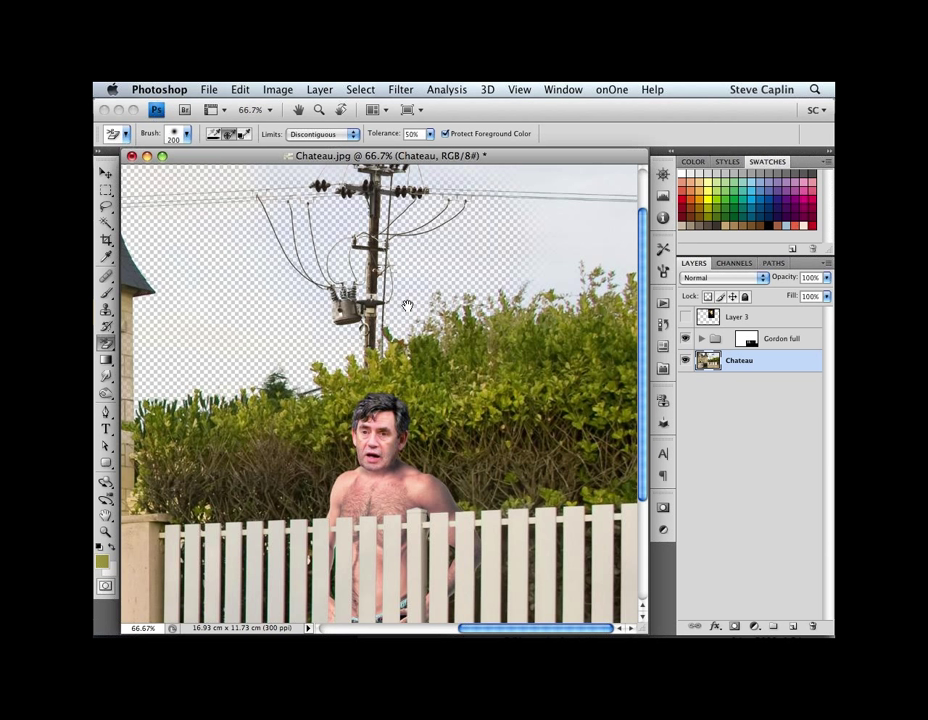
drag(407, 305, 407, 315)
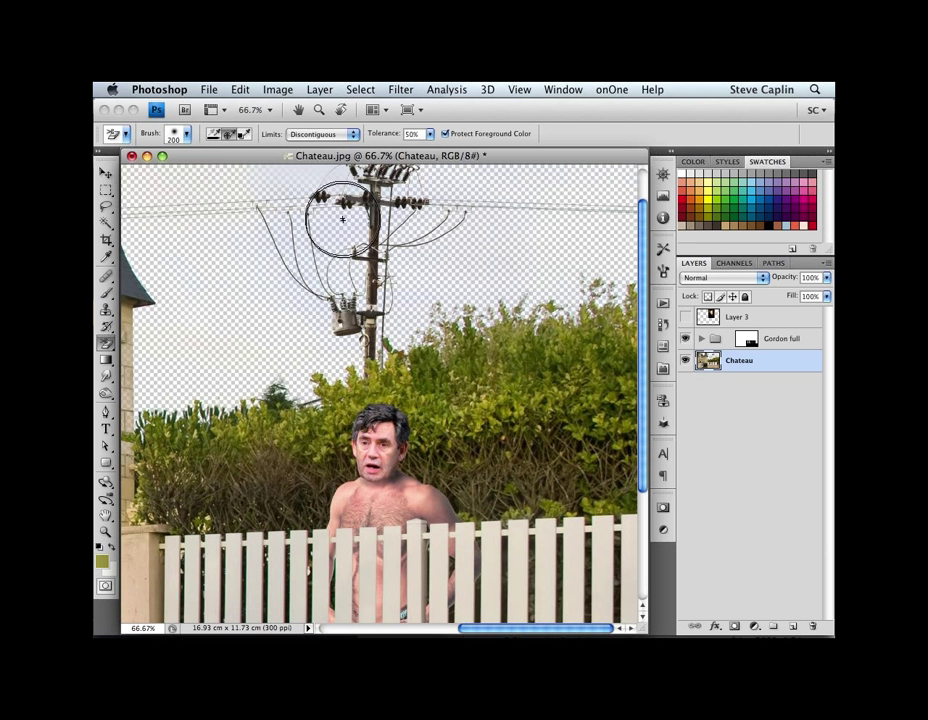
scroll(342, 220, up, 2)
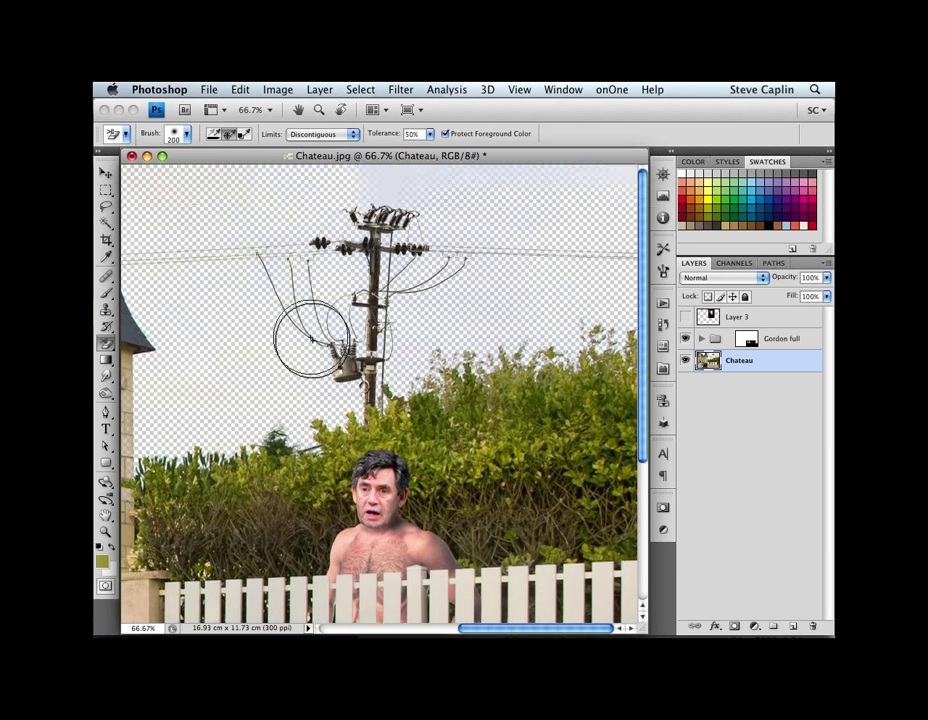
mouse_move(311, 339)
mouse_down()
mouse_move(352, 280)
mouse_move(347, 213)
mouse_up()
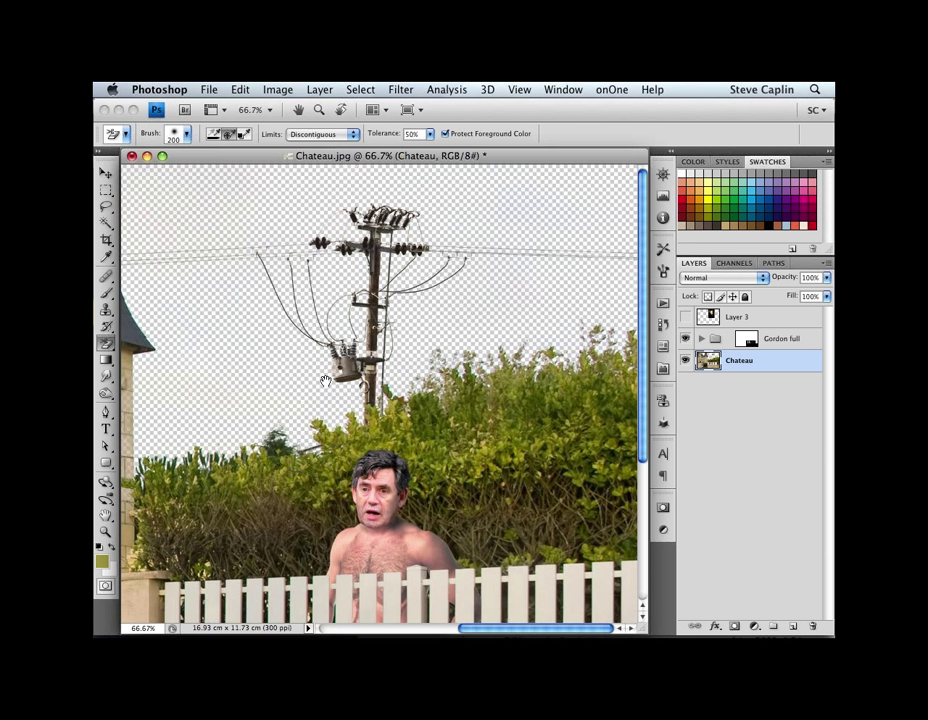
drag(325, 381, 482, 331)
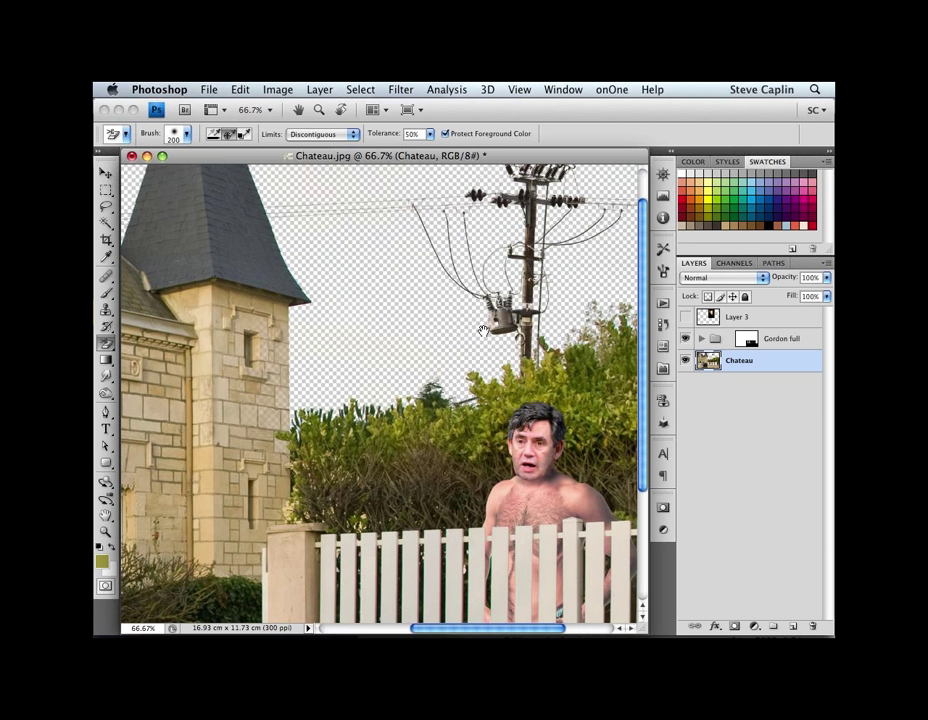
drag(482, 331, 387, 376)
click(756, 193)
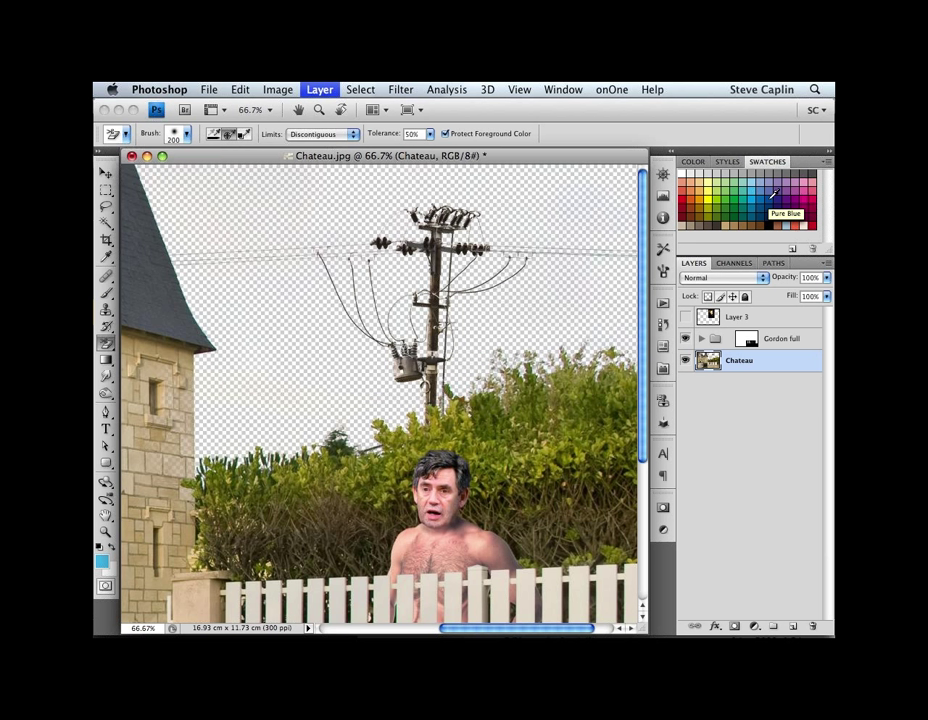
Step: Create a layer named 'solid', fill it with the foreground colour, and move it below Chateau
key(super+shift+n)
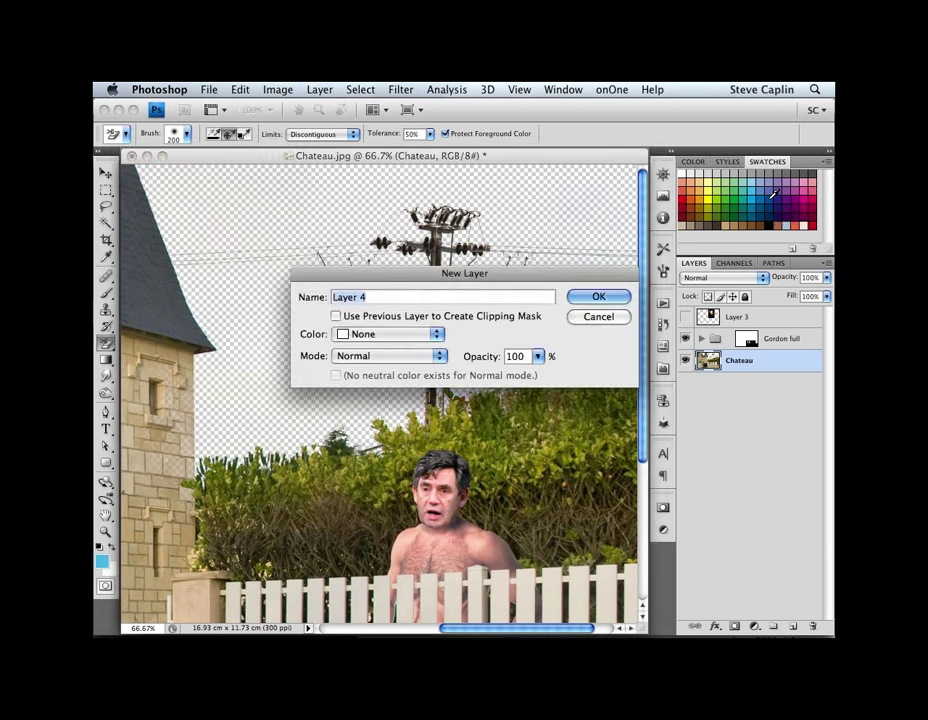
key(Escape)
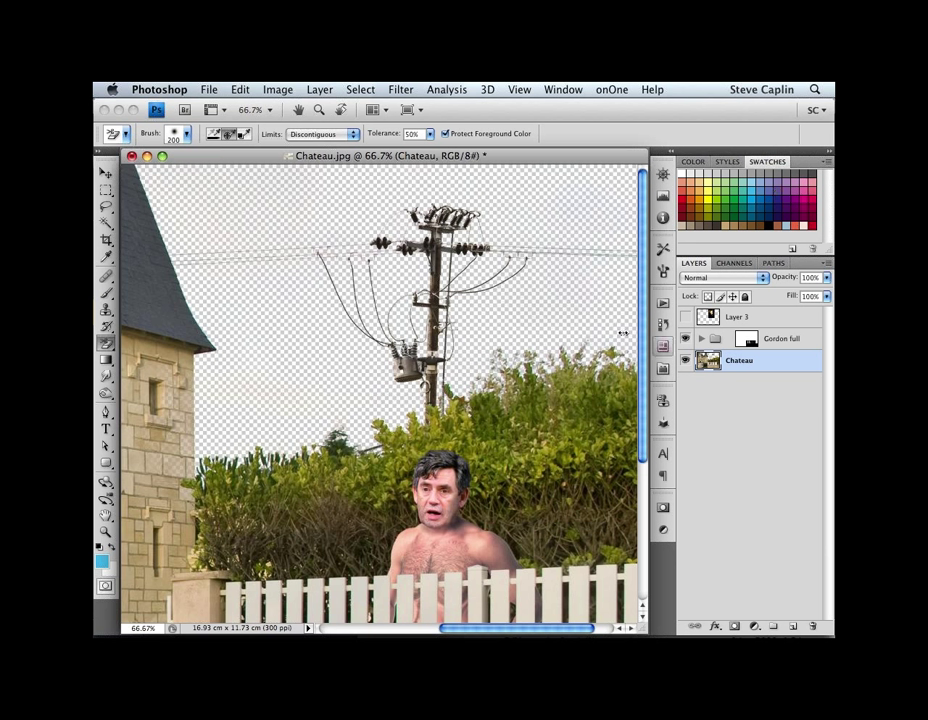
key(super+shift+n)
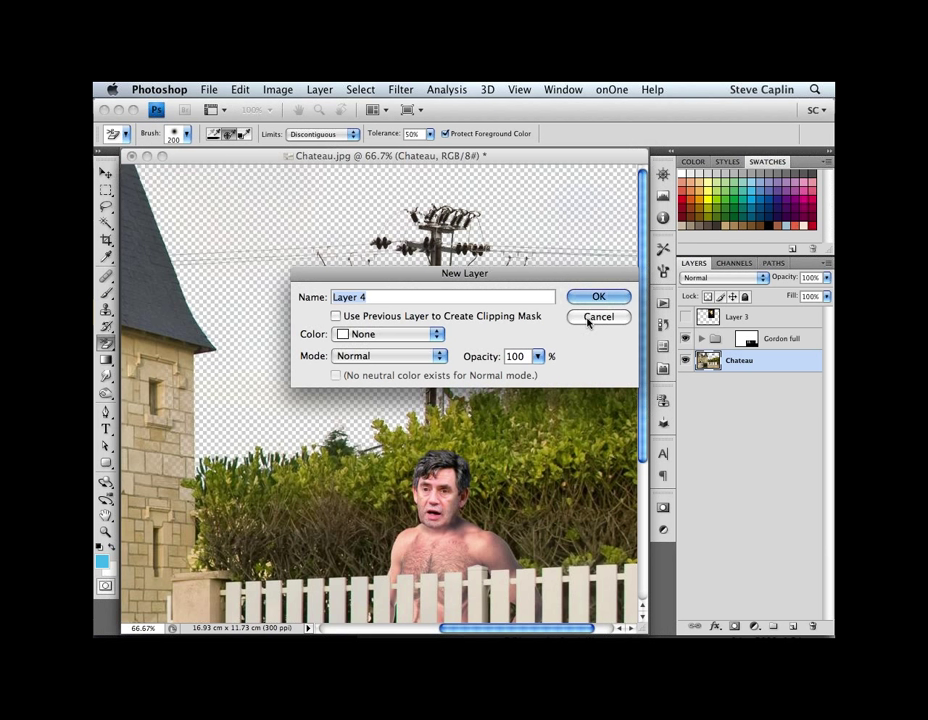
text(solid)
click(596, 317)
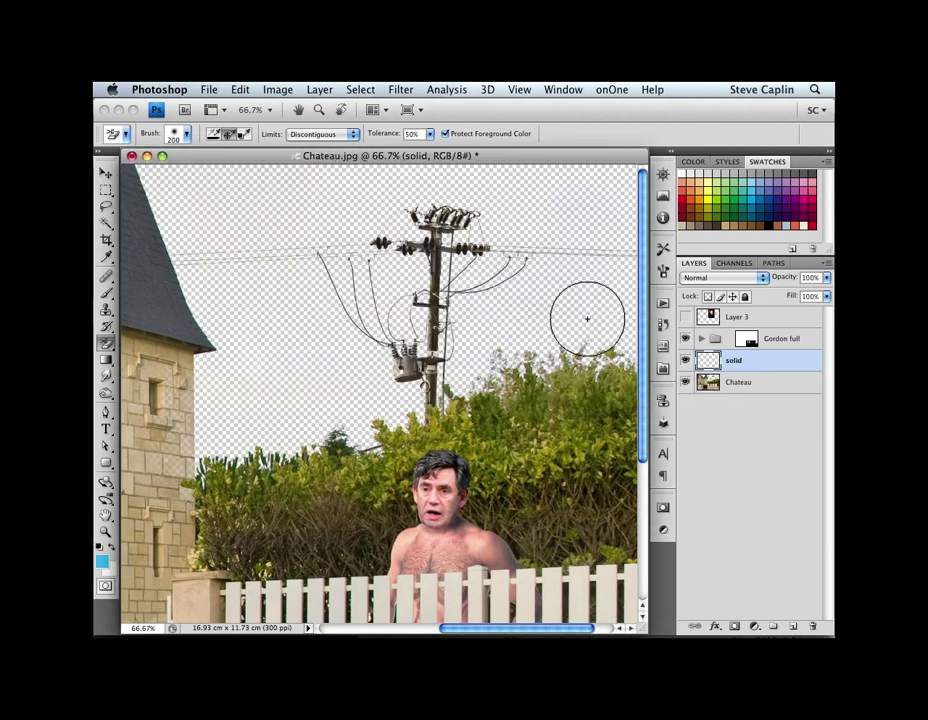
key(alt+BackSpace)
drag(712, 360, 702, 388)
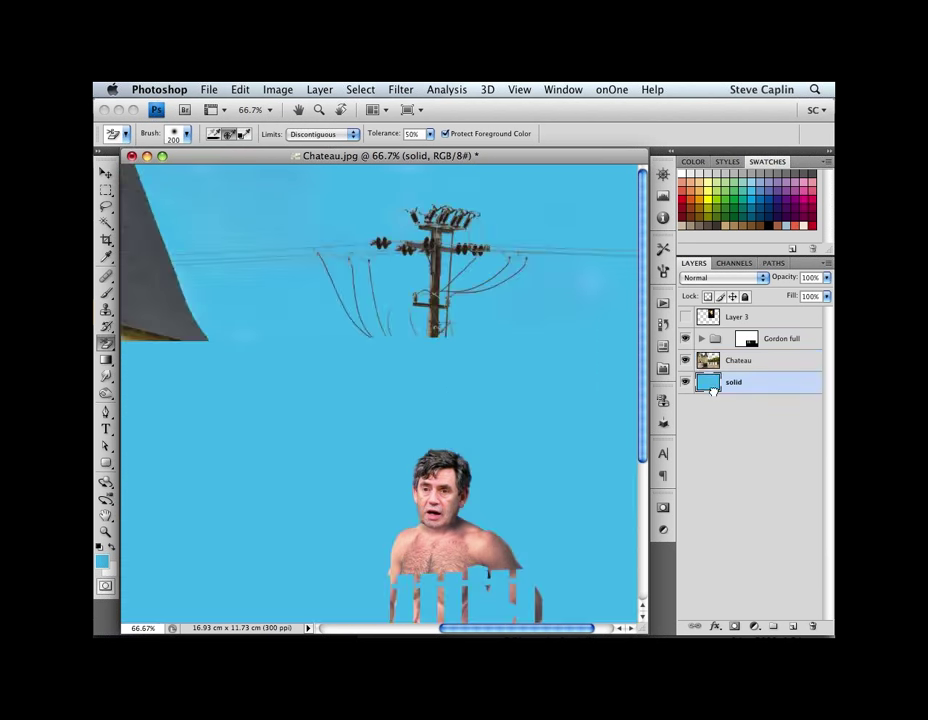
Step: Refill the solid layer with purple and make the Chateau layer active again
click(786, 199)
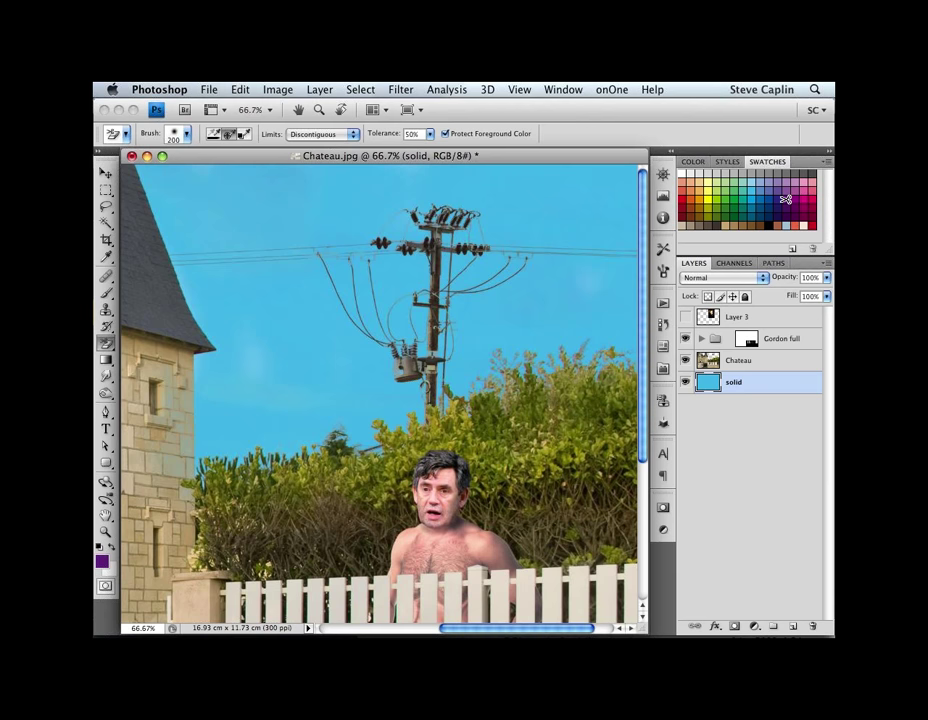
key(alt+BackSpace)
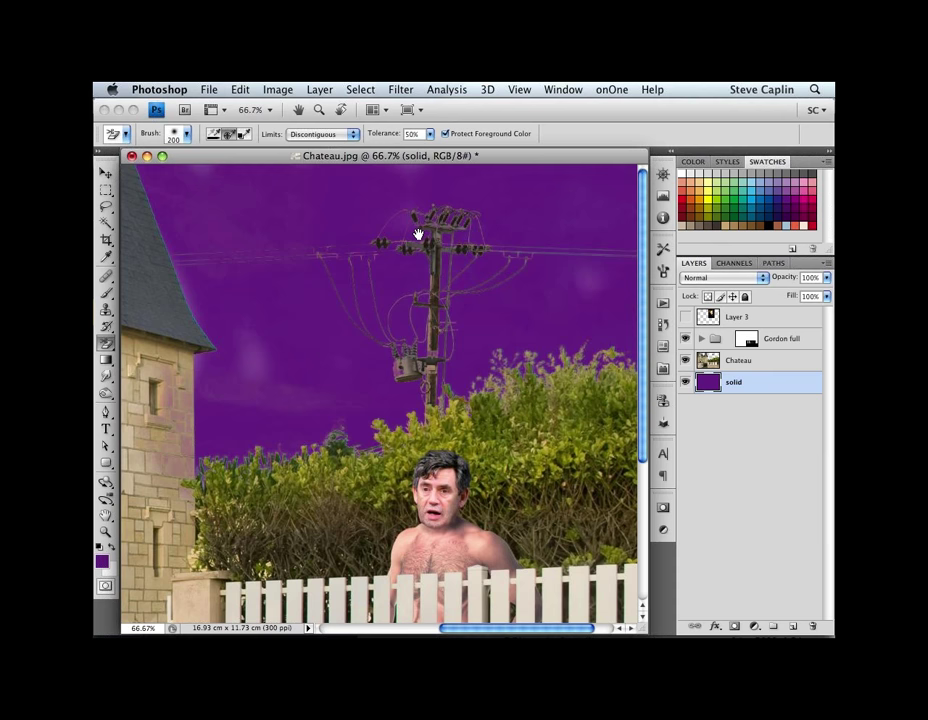
drag(418, 234, 414, 257)
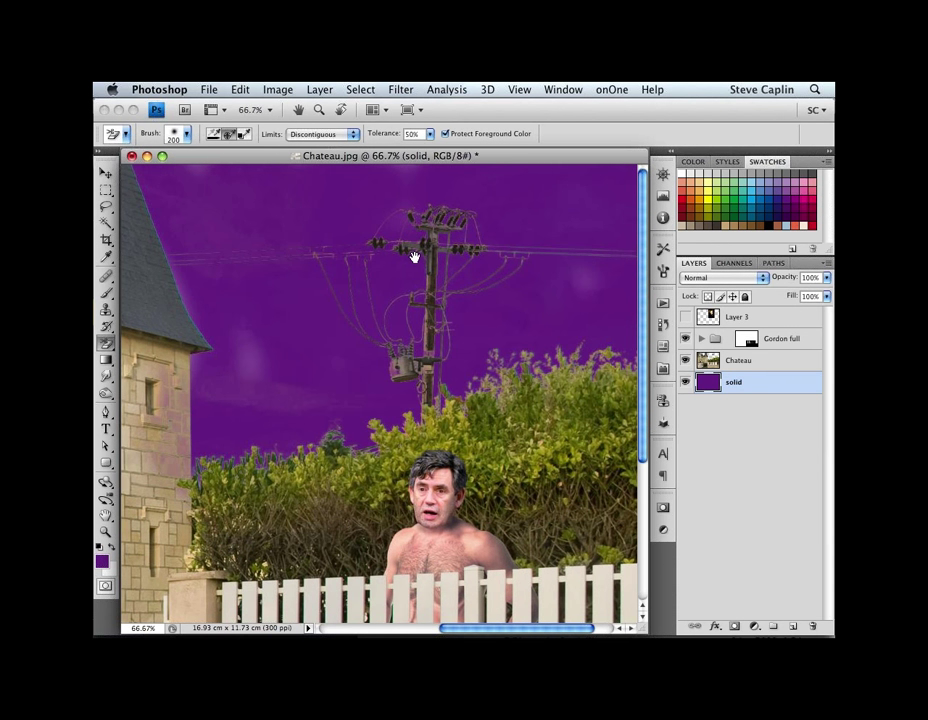
scroll(450, 258, right, 3)
key(alt+bracketright)
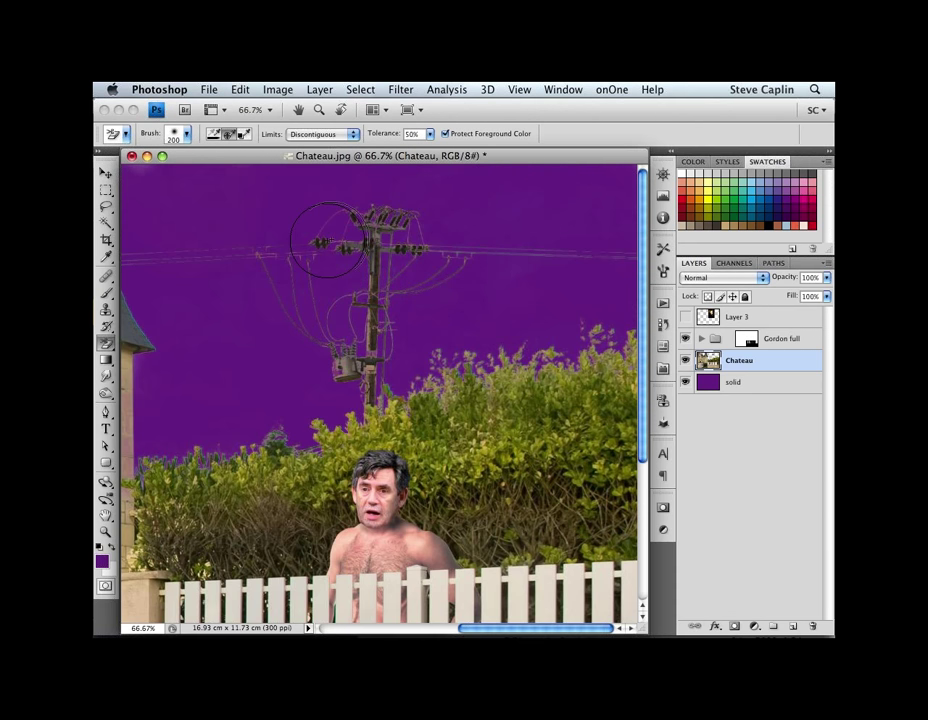
Step: Inspect the erased edges around the tower, roof and utility pole at 100% zoom
drag(234, 244, 238, 248)
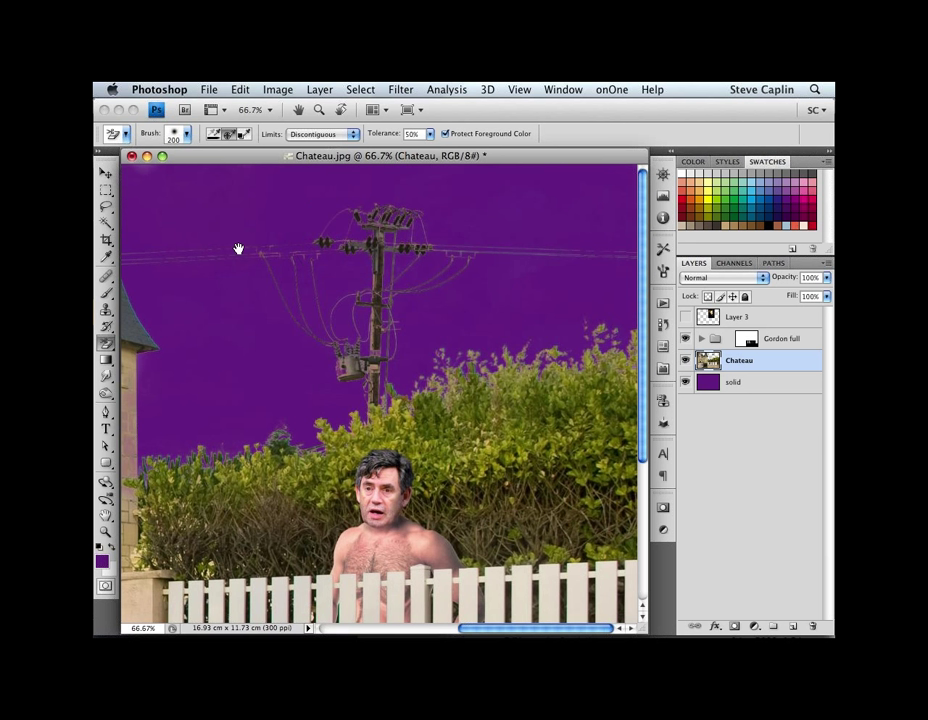
drag(238, 248, 514, 330)
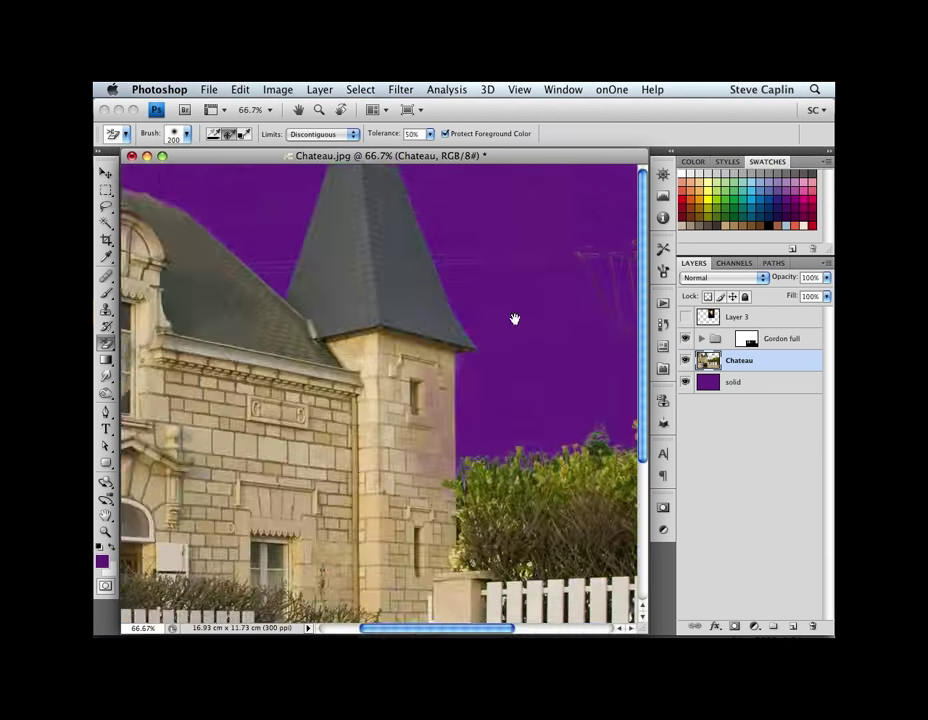
drag(514, 318, 401, 252)
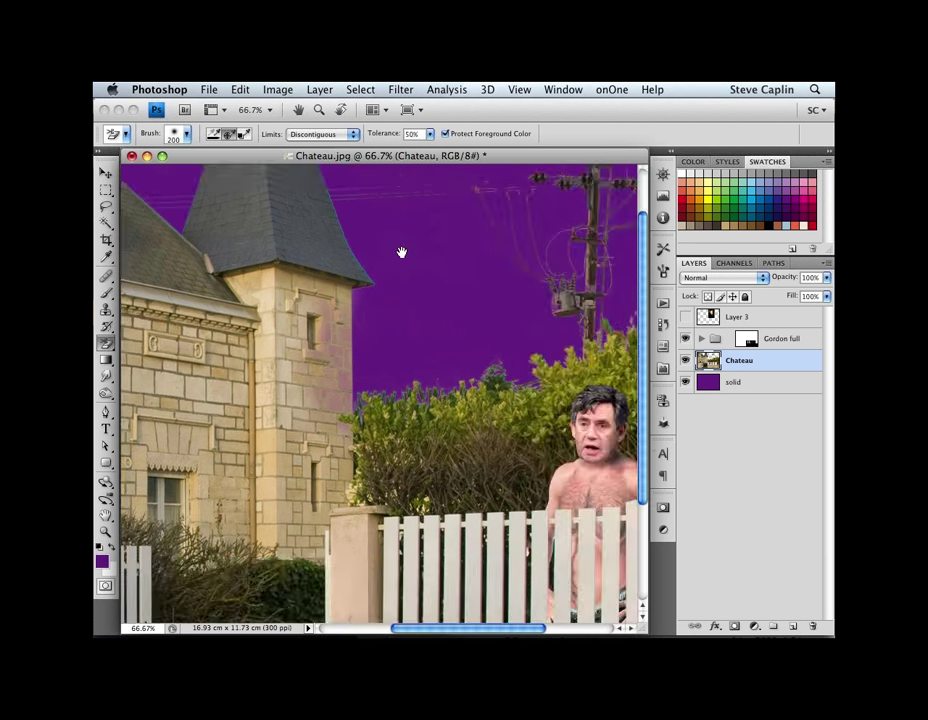
drag(401, 252, 409, 253)
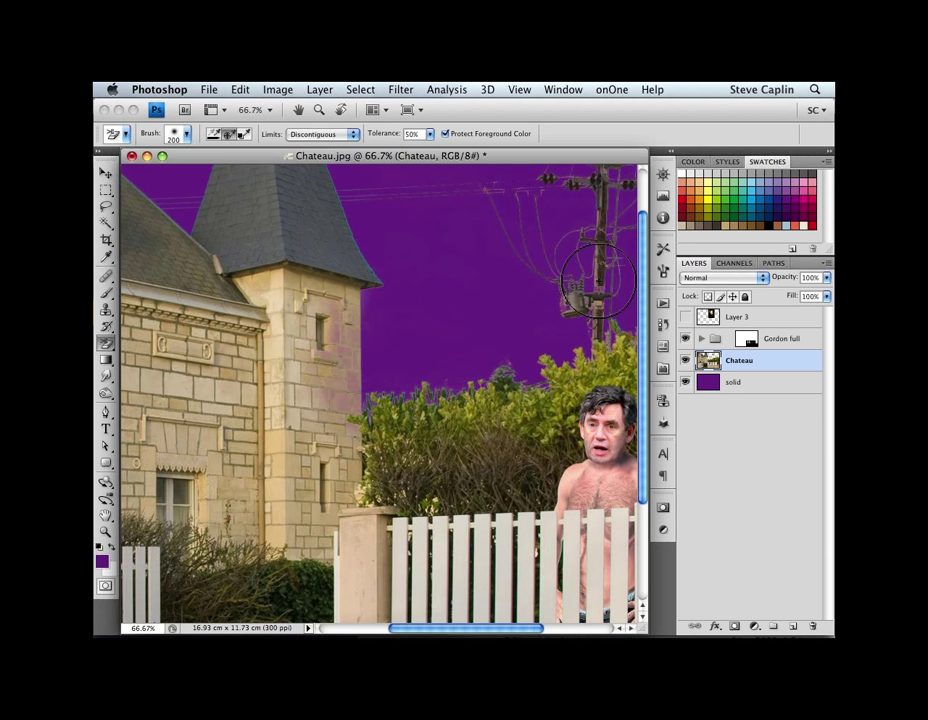
key(super+alt+0)
drag(597, 282, 261, 386)
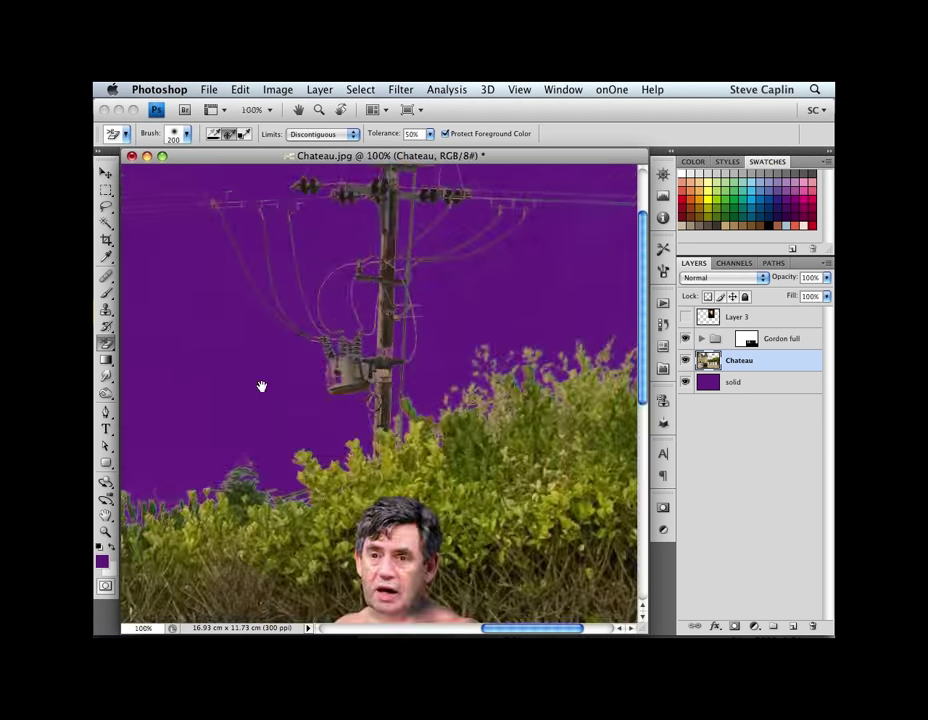
drag(261, 386, 267, 384)
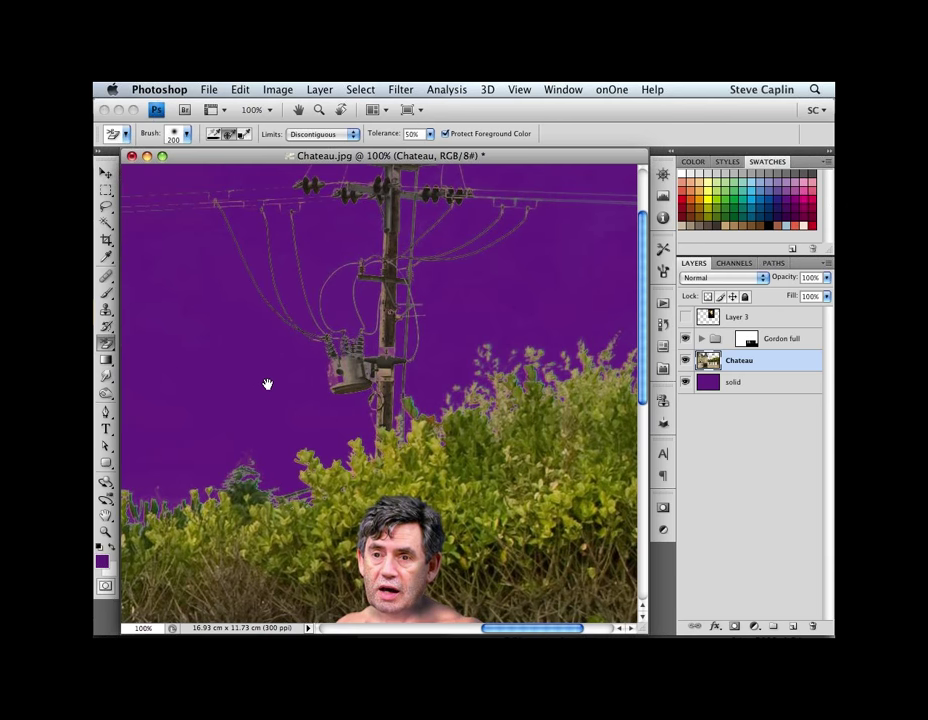
scroll(312, 420, left, 10)
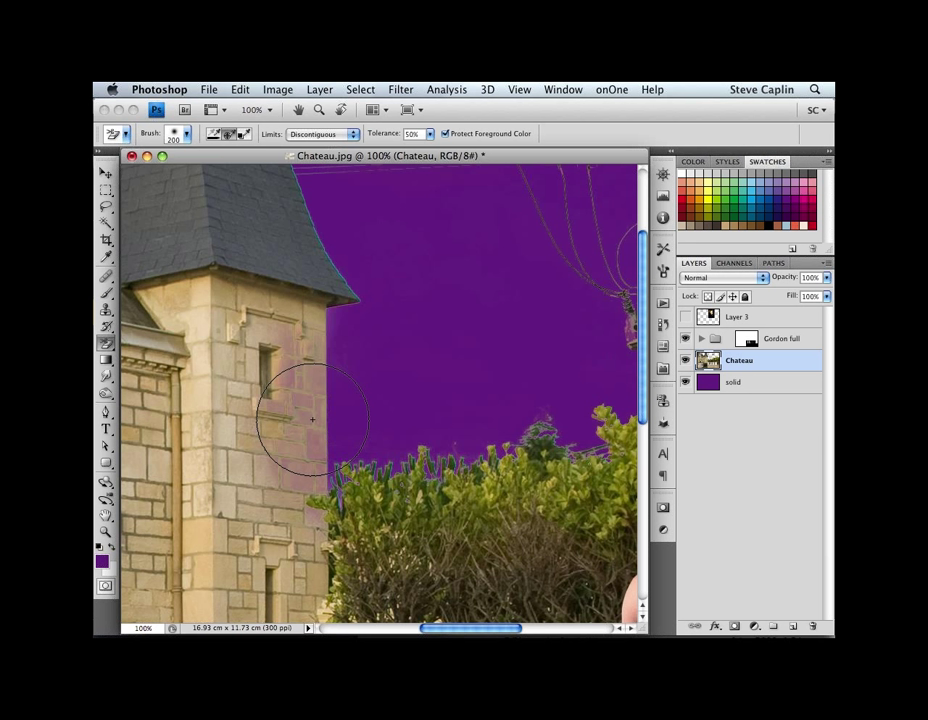
scroll(259, 249, left, 8)
scroll(259, 249, up, 3)
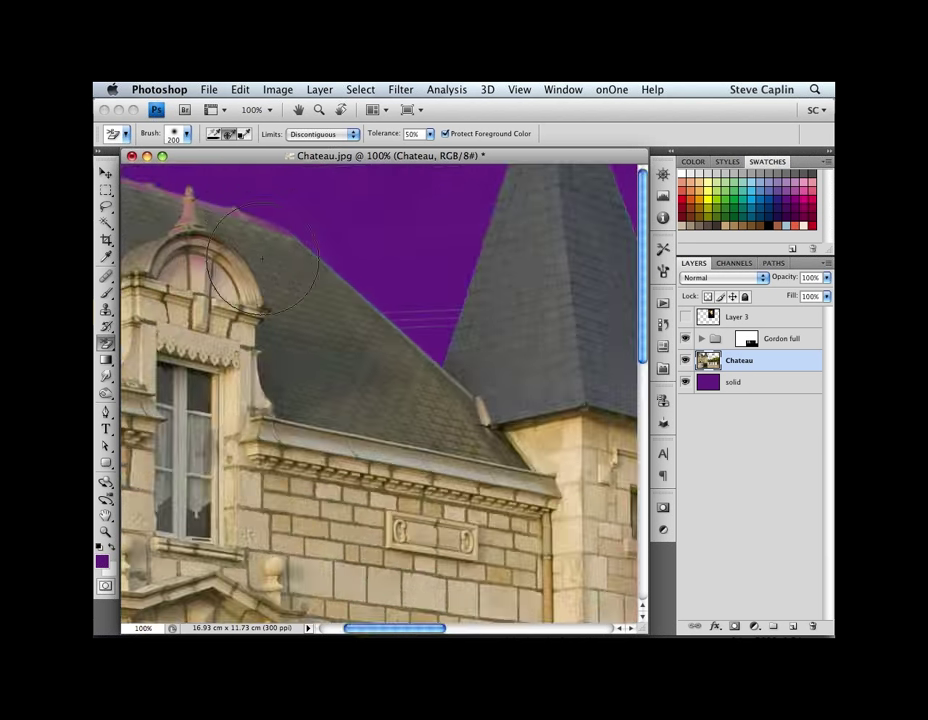
key(y)
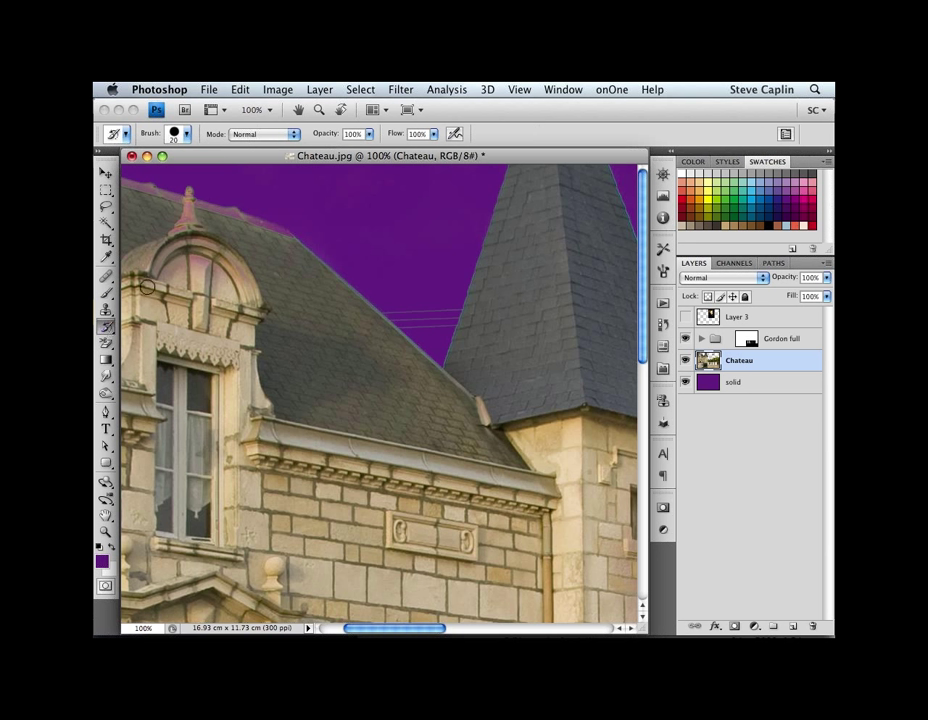
Step: Check the History source state and restore the over-erased upper roof edge with the History Brush
click(665, 325)
scroll(641, 378, up, 1)
scroll(641, 378, up, 5)
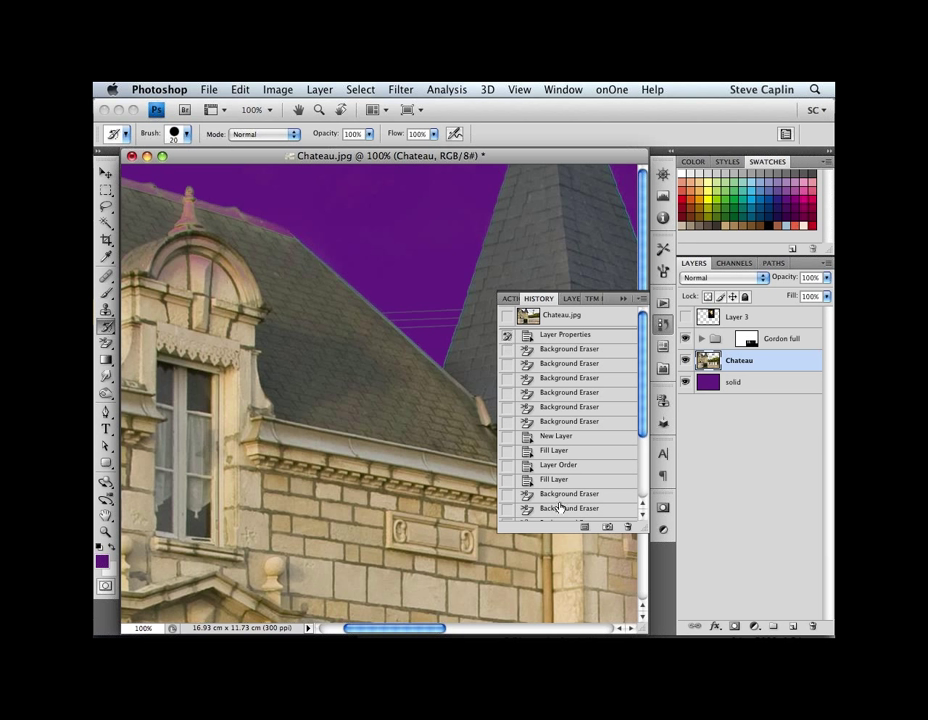
click(623, 298)
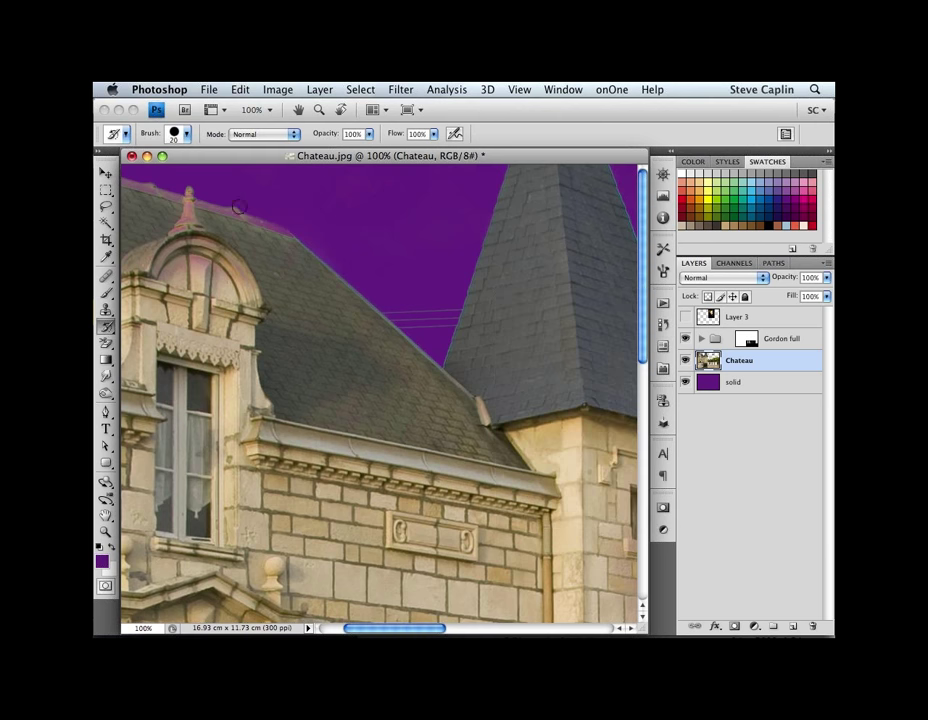
mouse_move(279, 234)
mouse_down()
mouse_move(116, 186)
mouse_move(179, 205)
mouse_move(179, 231)
mouse_move(202, 229)
mouse_move(199, 249)
mouse_move(219, 261)
mouse_move(215, 272)
mouse_move(187, 268)
mouse_move(208, 264)
mouse_move(205, 280)
mouse_move(174, 254)
mouse_up()
key(bracketleft)
key(bracketleft)
key(bracketleft)
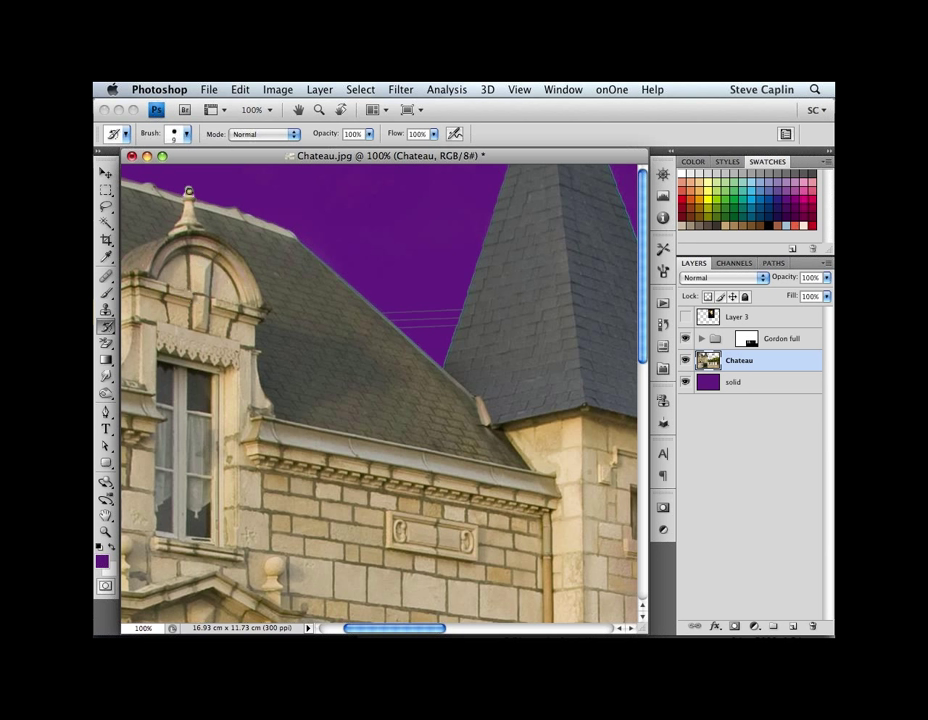
Step: With a size-30 History Brush, remove the pink fringe along the tower's right side
key(space)
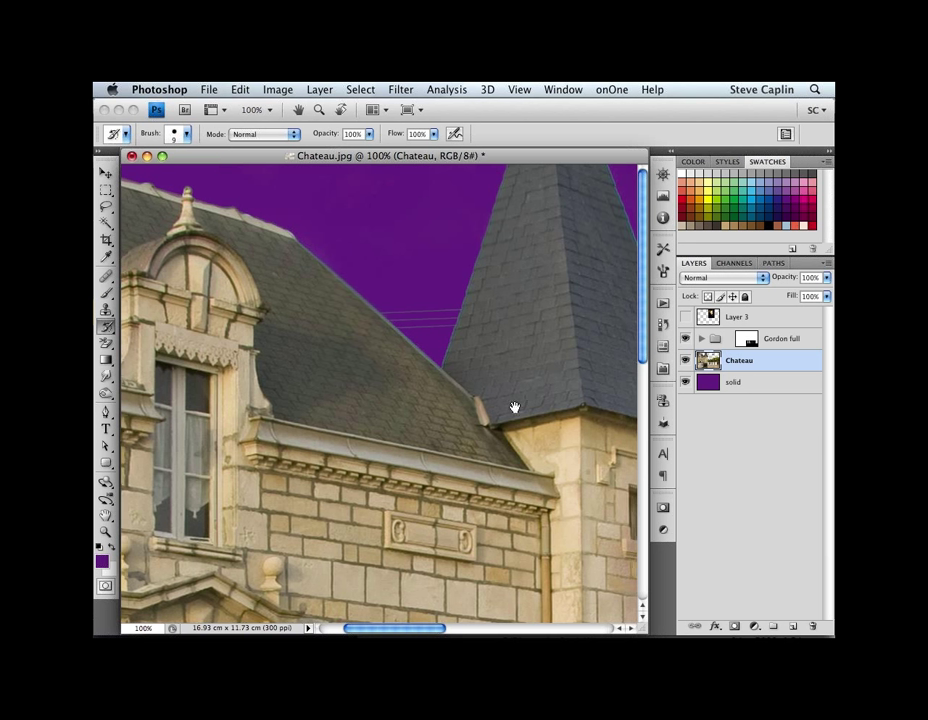
drag(514, 407, 403, 402)
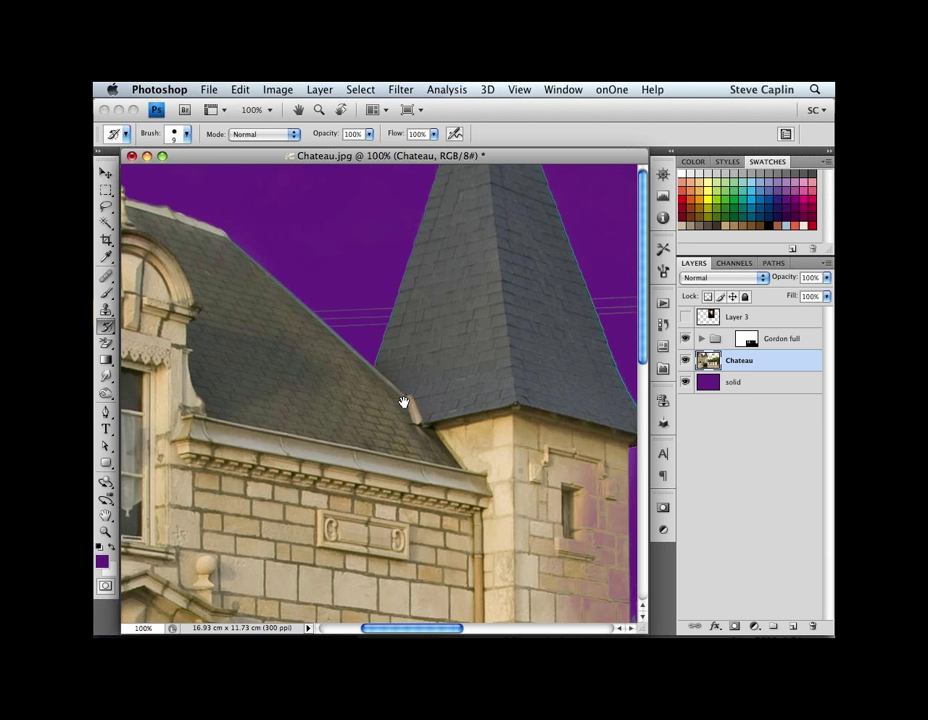
drag(403, 402, 198, 442)
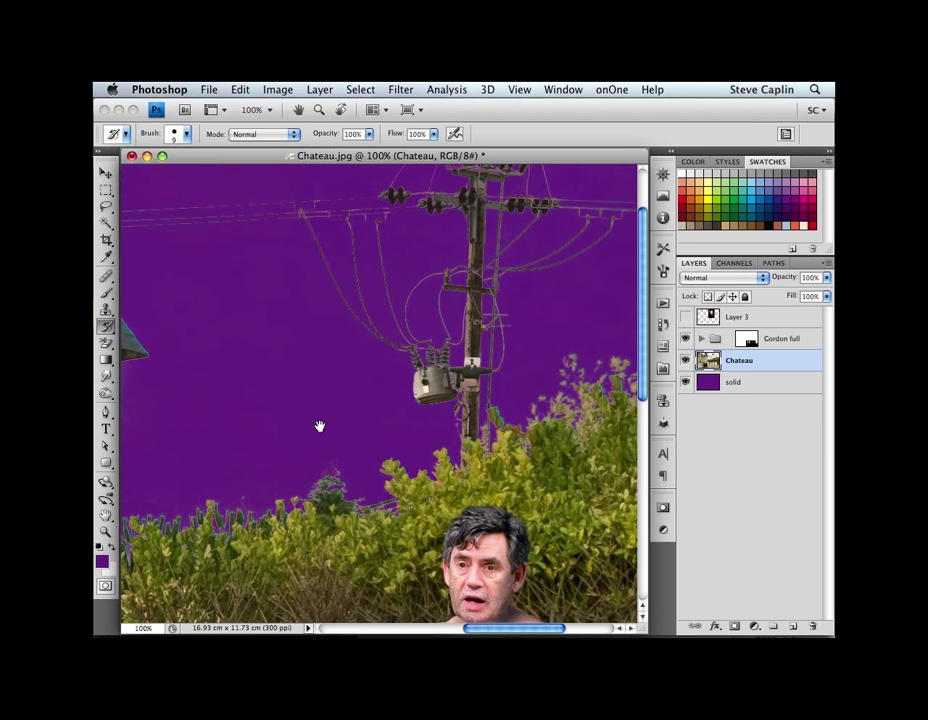
drag(319, 427, 520, 288)
key(bracketright)
key(bracketright)
key(bracketright)
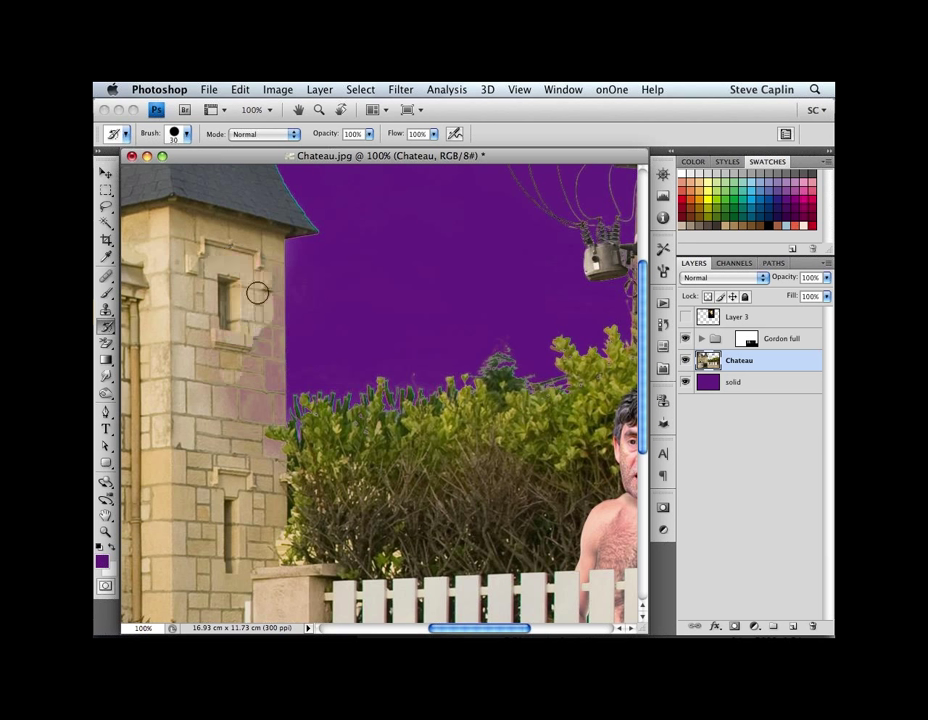
mouse_move(273, 286)
mouse_down()
mouse_move(273, 438)
mouse_move(258, 347)
mouse_move(255, 413)
mouse_move(248, 339)
mouse_move(240, 427)
mouse_move(232, 335)
mouse_move(219, 439)
mouse_move(215, 350)
mouse_move(229, 465)
mouse_move(247, 435)
mouse_move(268, 465)
mouse_move(270, 449)
mouse_move(272, 472)
mouse_move(207, 409)
mouse_move(225, 247)
mouse_move(204, 361)
mouse_move(186, 287)
mouse_move(196, 438)
mouse_move(241, 514)
mouse_move(233, 459)
mouse_move(242, 490)
mouse_up()
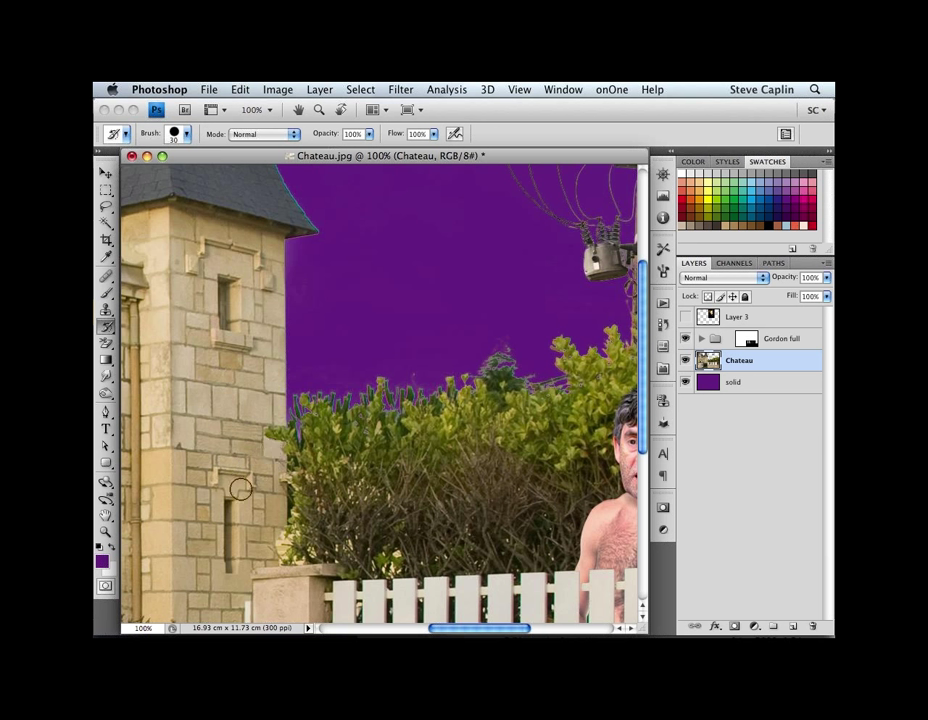
drag(424, 327, 249, 536)
drag(123, 434, 401, 438)
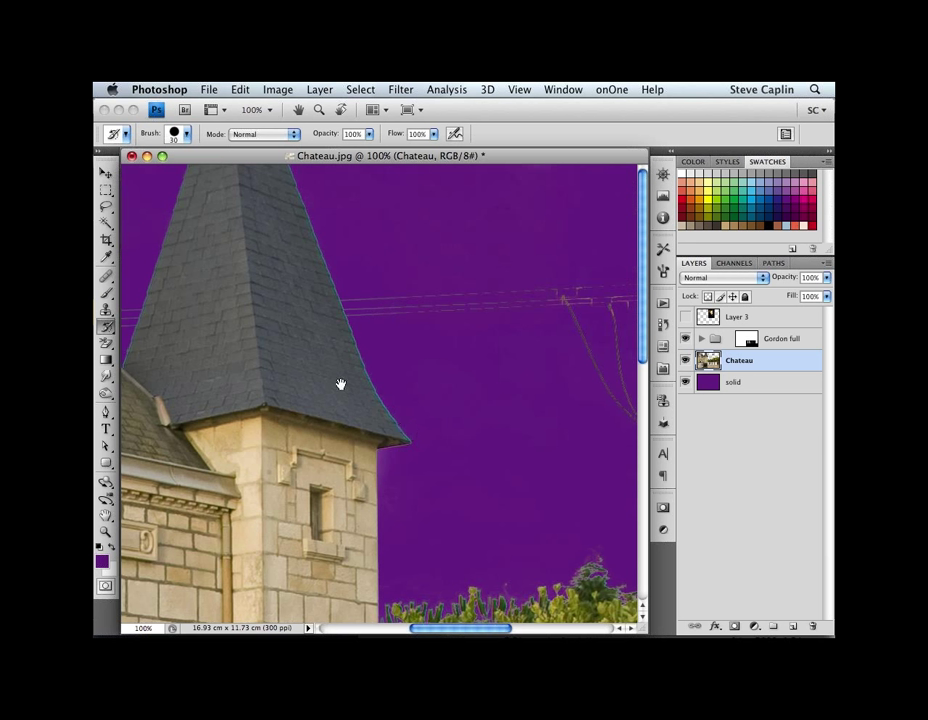
mouse_move(340, 384)
mouse_down()
mouse_move(408, 413)
mouse_move(514, 430)
mouse_up()
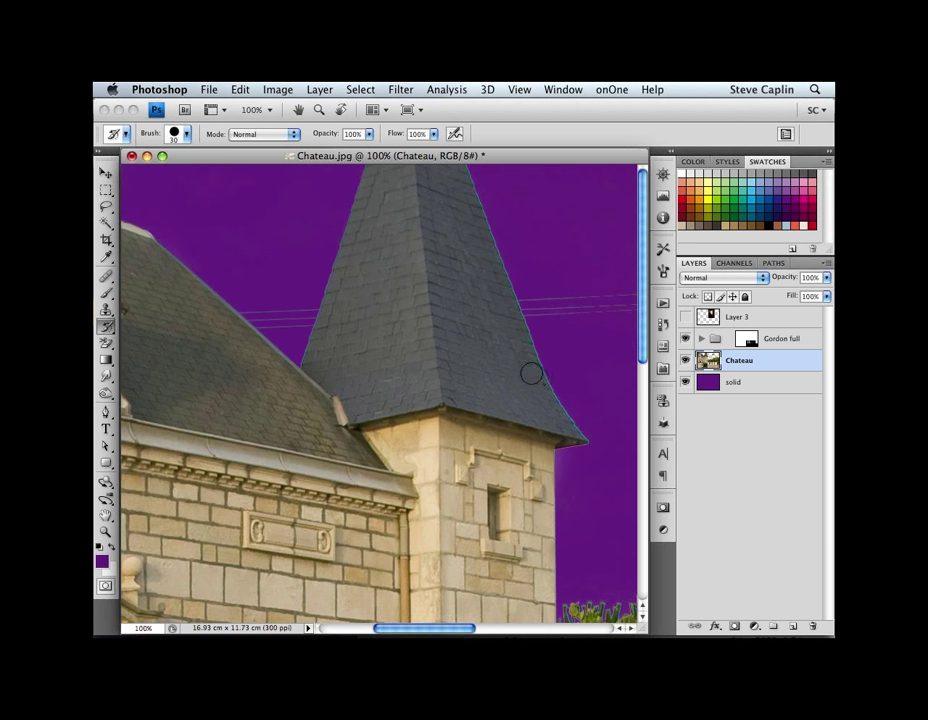
Step: Paint a test yellow zigzag across the spire with the Brush, then undo it
key(s)
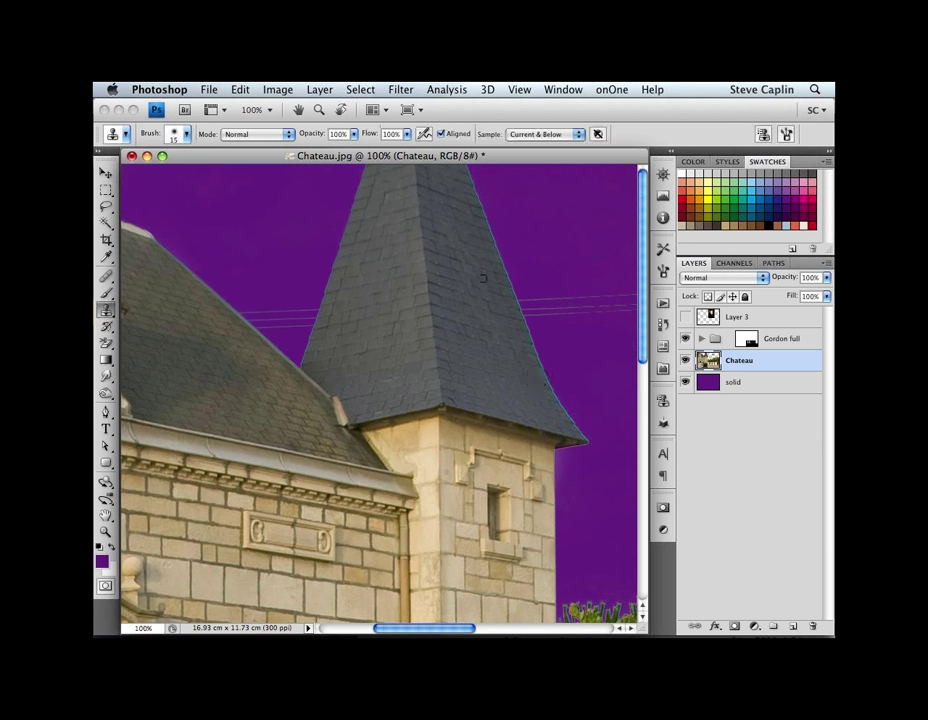
key(b)
key(x)
mouse_move(447, 261)
mouse_down()
mouse_move(535, 216)
mouse_move(538, 247)
mouse_move(560, 237)
mouse_move(493, 322)
mouse_move(560, 276)
mouse_move(474, 400)
mouse_move(536, 347)
mouse_move(482, 453)
mouse_move(584, 428)
mouse_move(590, 495)
mouse_up()
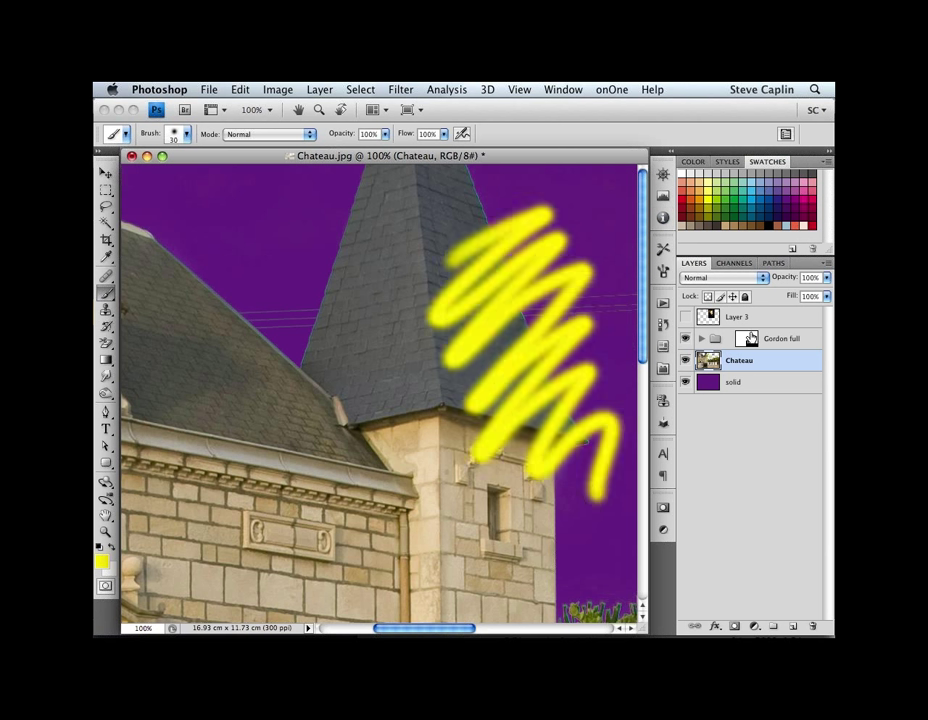
key(super+shift+f)
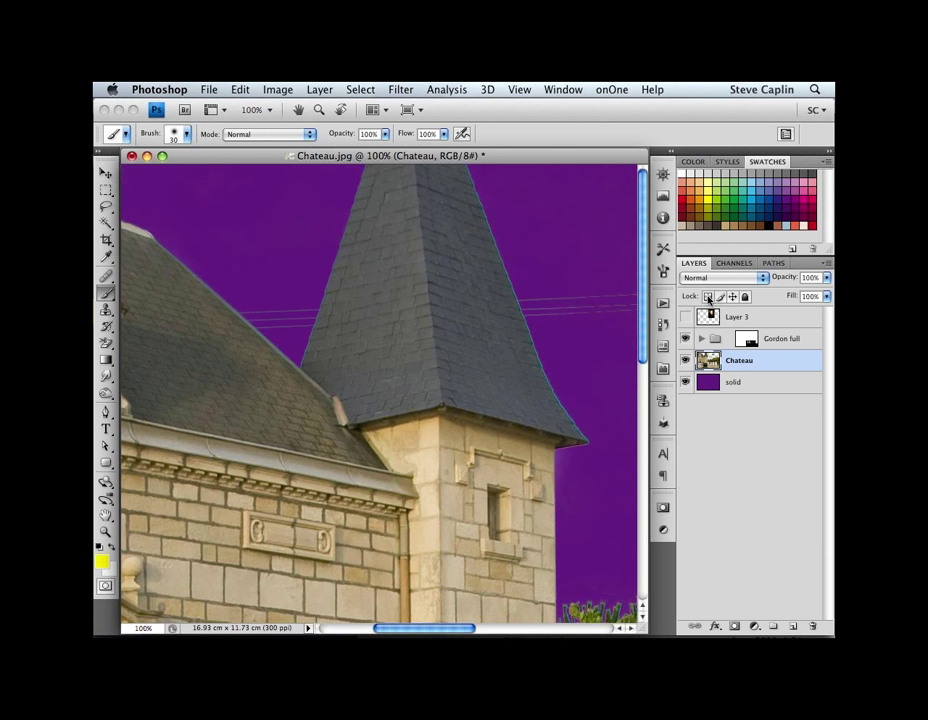
Step: Lock the Chateau layer's transparent pixels, verify with yellow strokes on the spire, then undo them
click(709, 297)
drag(489, 215, 459, 258)
mouse_move(507, 228)
mouse_down()
mouse_move(469, 287)
mouse_move(467, 332)
mouse_move(504, 297)
mouse_move(521, 314)
mouse_move(492, 372)
mouse_move(553, 325)
mouse_move(498, 406)
mouse_move(572, 372)
mouse_move(605, 433)
mouse_up()
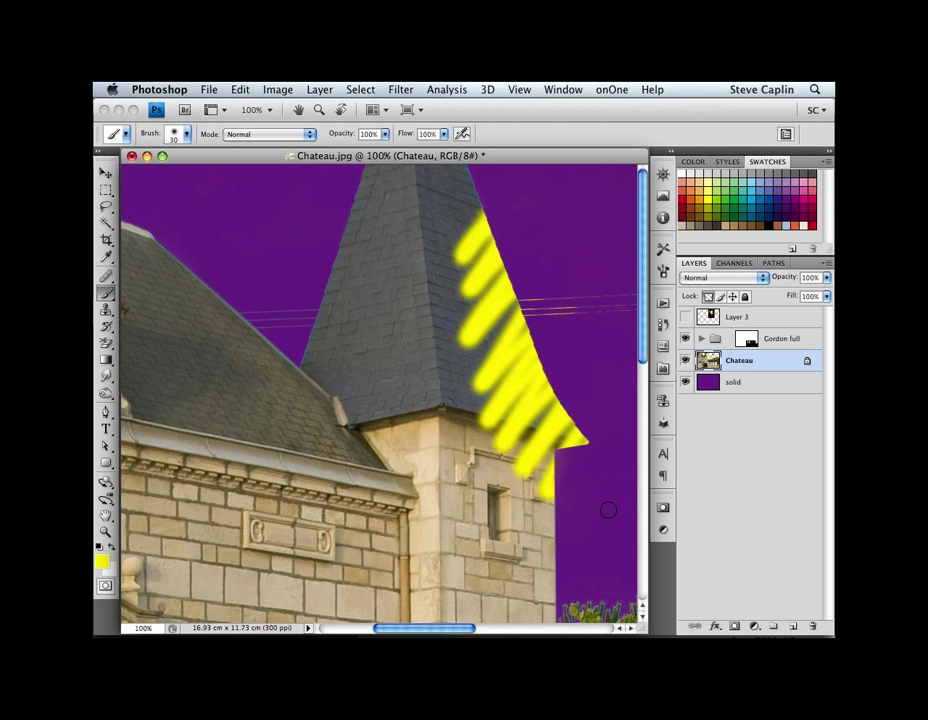
key(super+z)
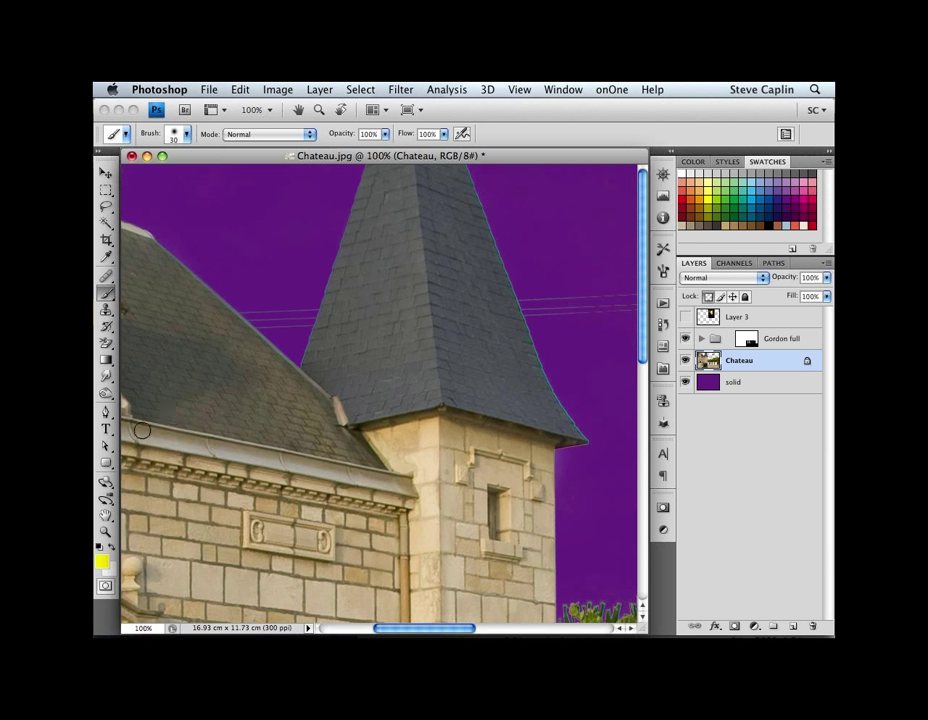
click(106, 309)
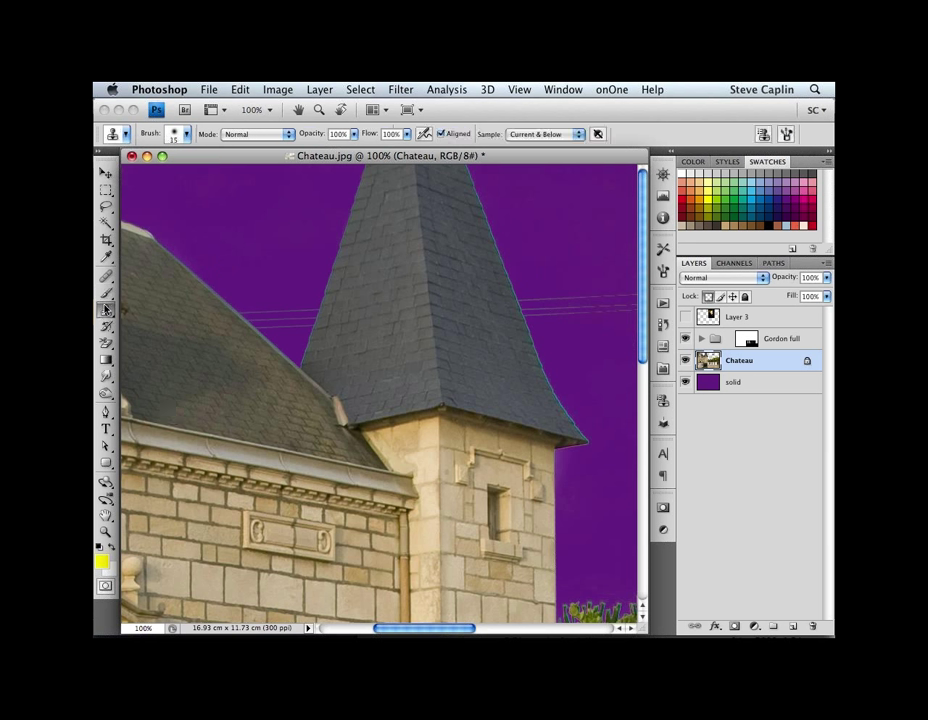
Step: Clone slate texture along the spire's right and left edges with a size-30 Clone Stamp
key(bracketright)
key(bracketright)
mouse_move(524, 402)
mouse_down()
mouse_move(560, 409)
mouse_move(583, 432)
mouse_move(510, 305)
mouse_move(466, 170)
mouse_up()
mouse_move(471, 244)
mouse_down()
mouse_move(487, 226)
mouse_move(467, 179)
mouse_move(447, 172)
mouse_move(465, 170)
mouse_up()
key(ctrl+z)
mouse_move(360, 173)
mouse_down()
mouse_move(302, 350)
mouse_move(307, 362)
mouse_move(406, 263)
mouse_move(263, 324)
mouse_move(180, 256)
mouse_up()
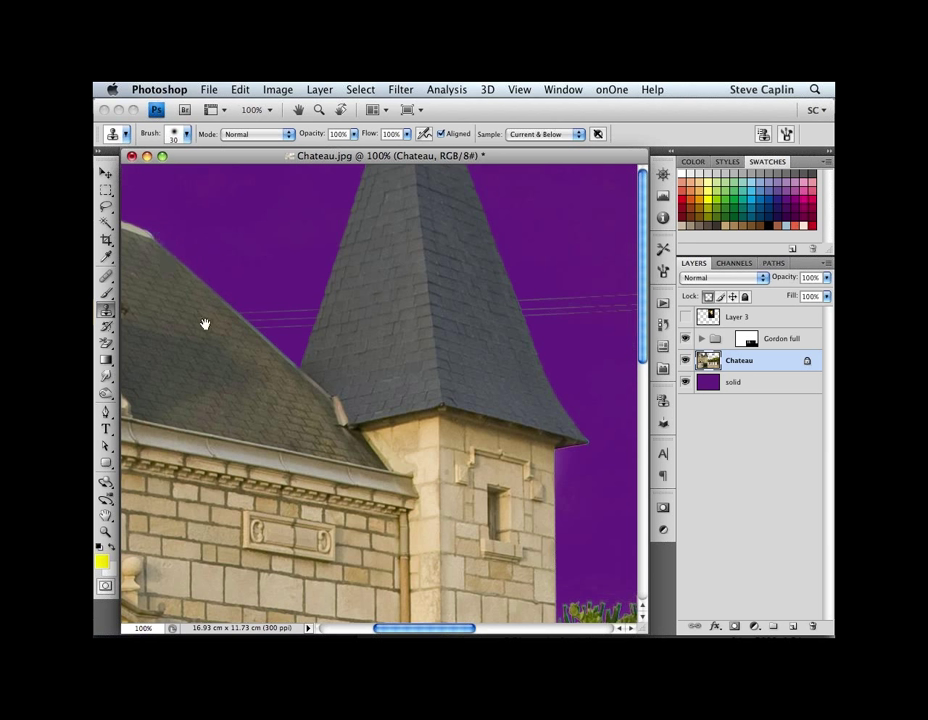
drag(221, 326, 449, 357)
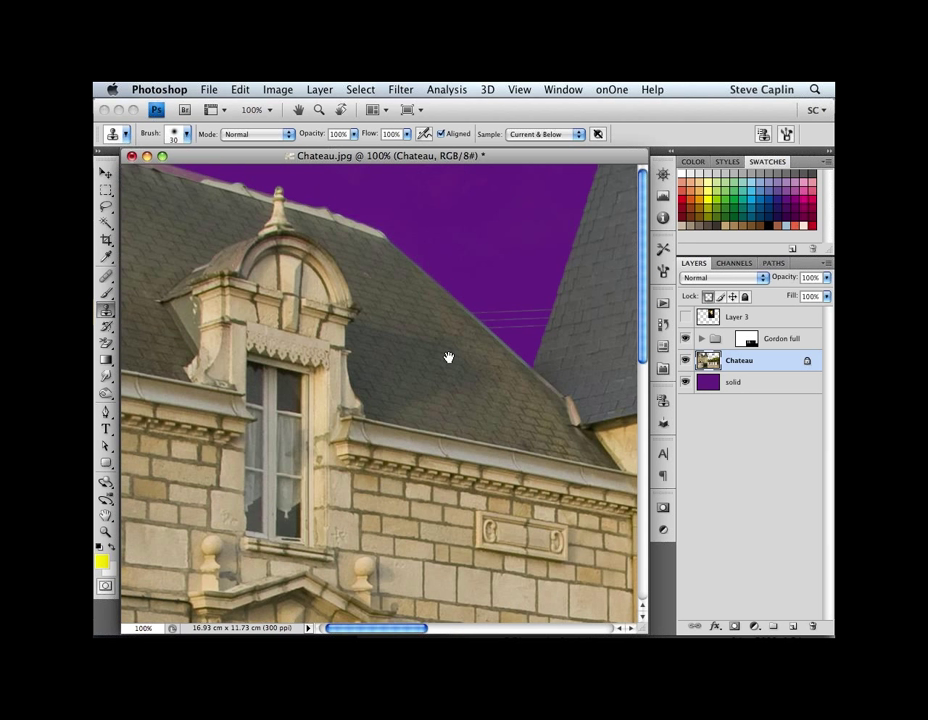
drag(449, 357, 476, 358)
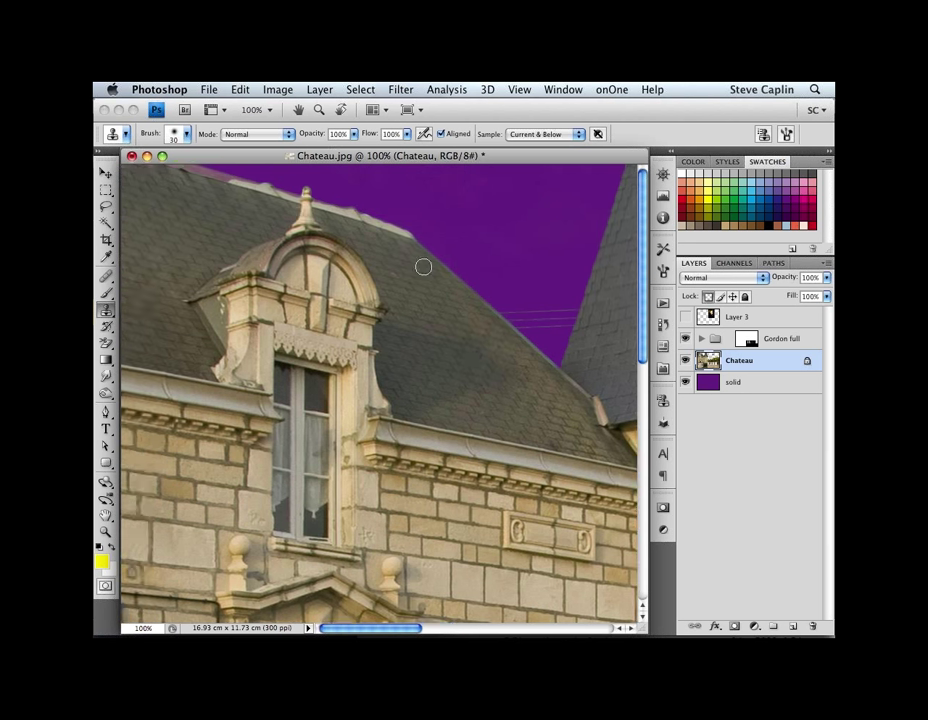
Step: Unlock the Chateau layer's transparent pixels, zoom out to 33.3%, and enlarge the document window
key(y)
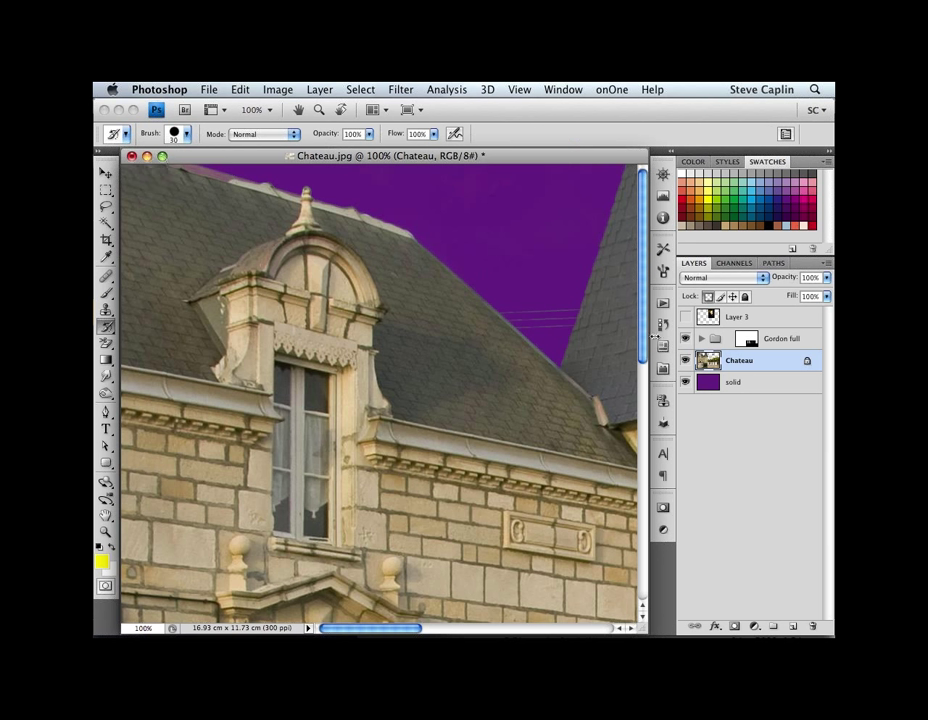
click(708, 296)
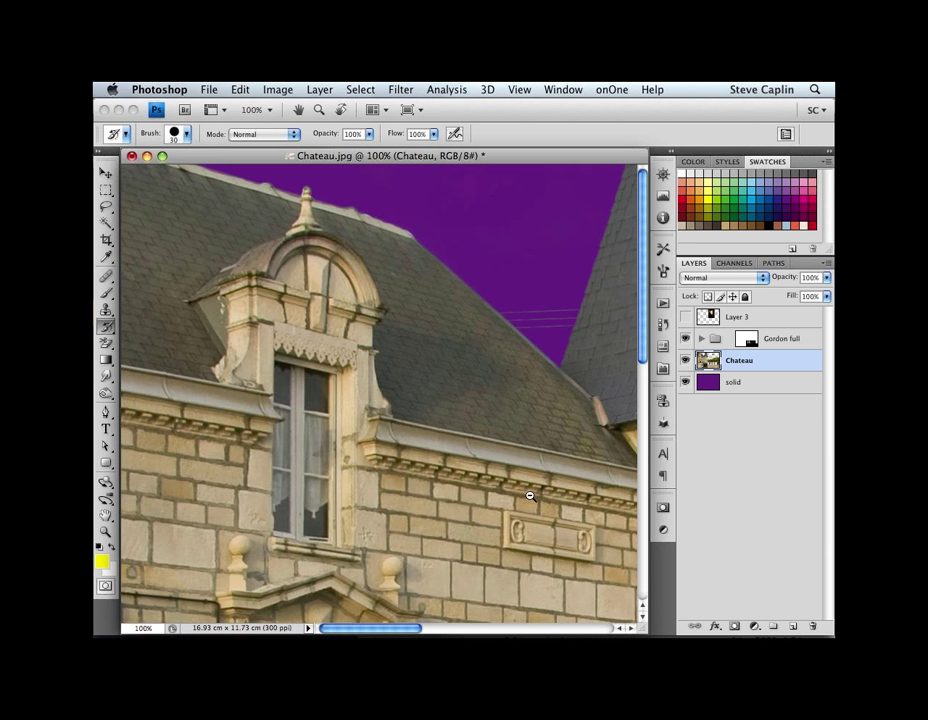
alt+click(530, 495)
alt+click(494, 483)
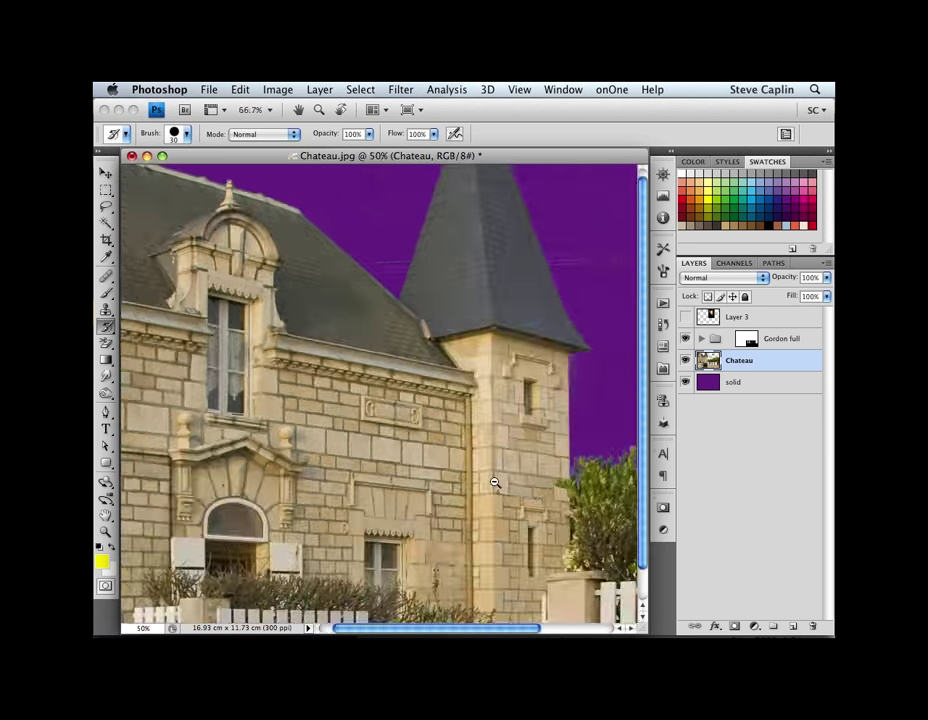
alt+click(492, 457)
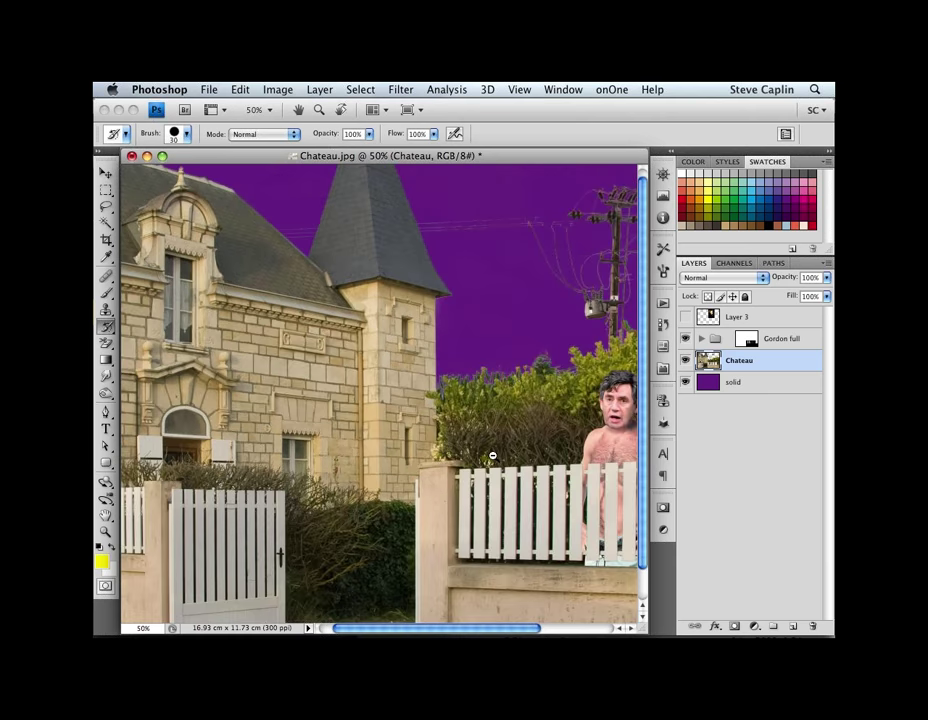
alt+click(492, 457)
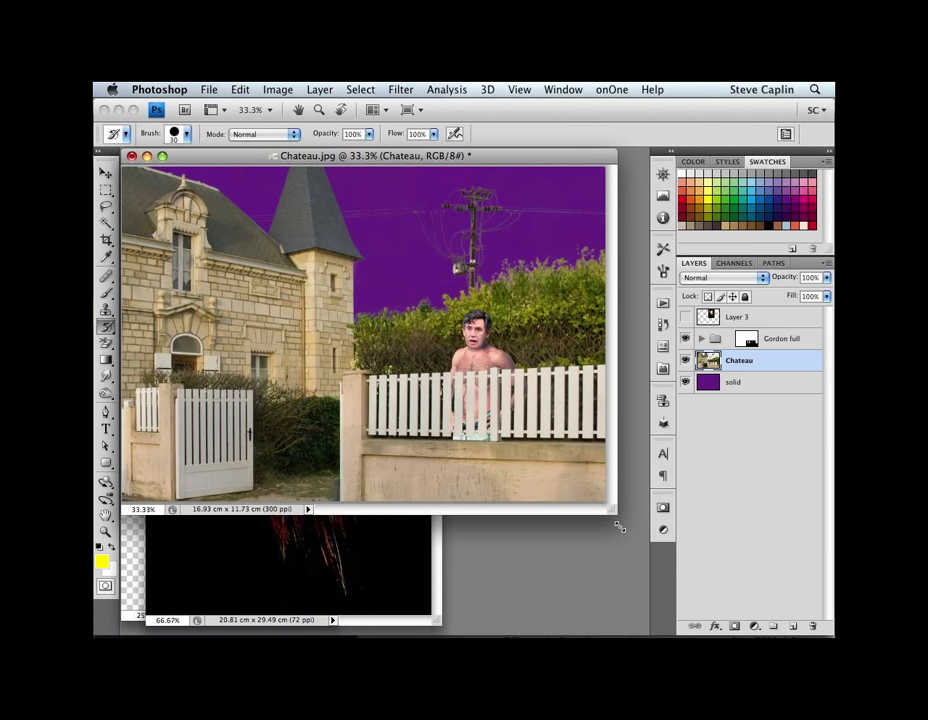
drag(617, 524, 662, 593)
Step: Open Sky24.jpg from the demo files in Bridge
key(super+alt+o)
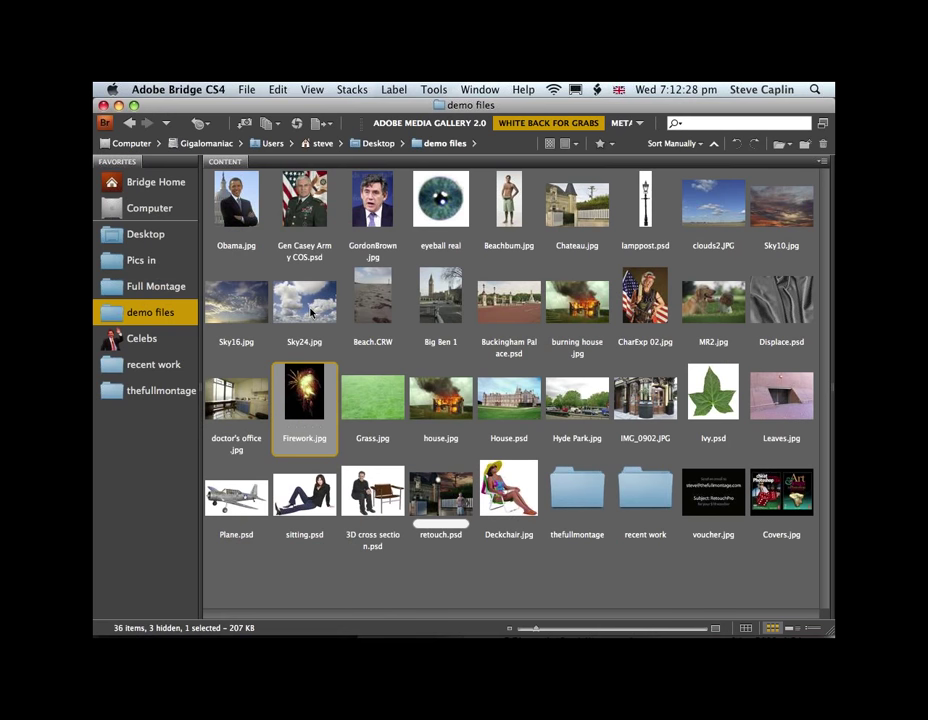
click(310, 313)
key(super+alt+o)
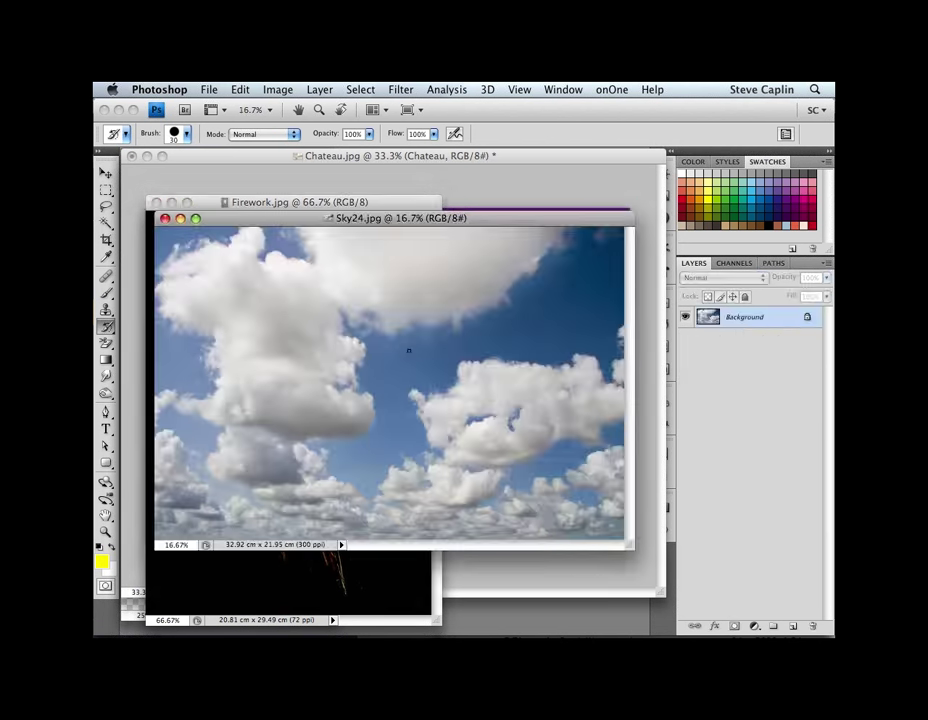
Step: Place the cloudy sky layer below Chateau, shift it lower behind the house, and save
key(v)
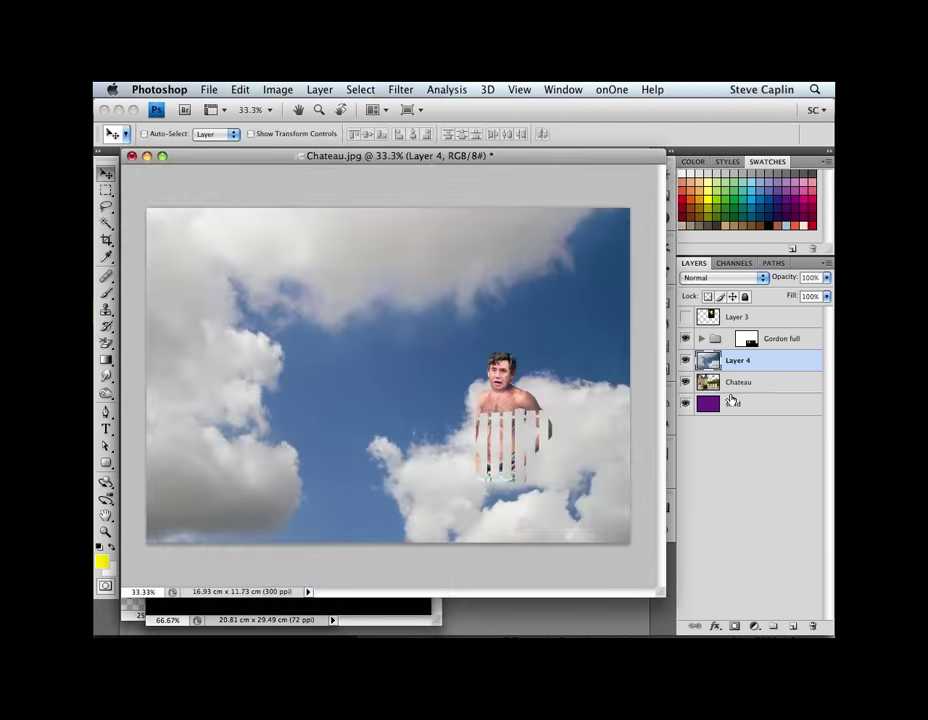
drag(731, 400, 731, 394)
drag(563, 503, 567, 362)
drag(480, 264, 449, 268)
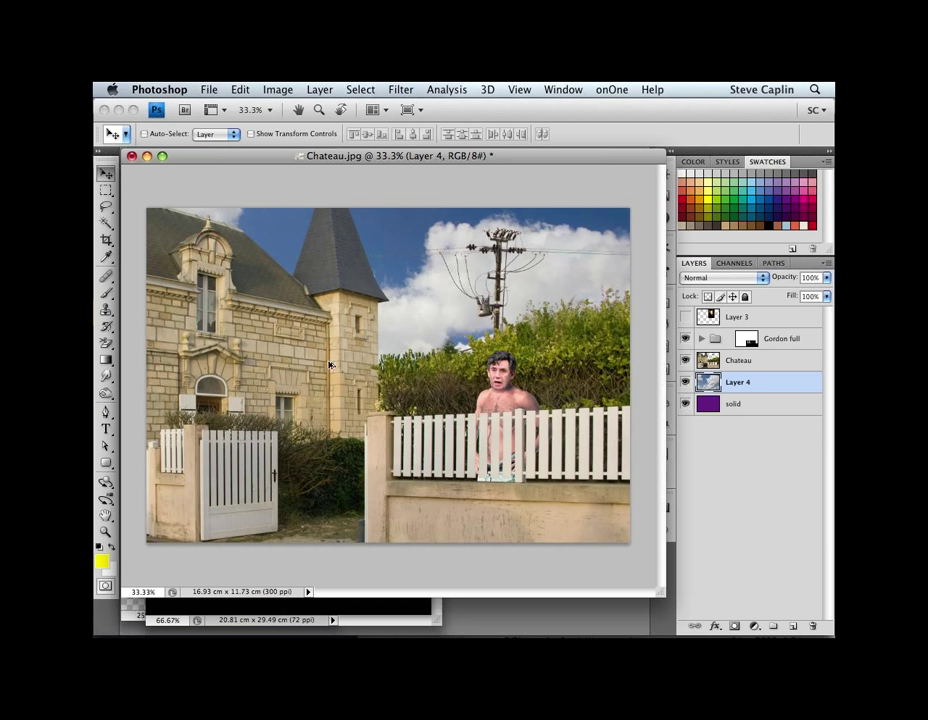
key(super+s)
Step: Open the Sky10.jpg sunset photo from Bridge
key(super+alt+o)
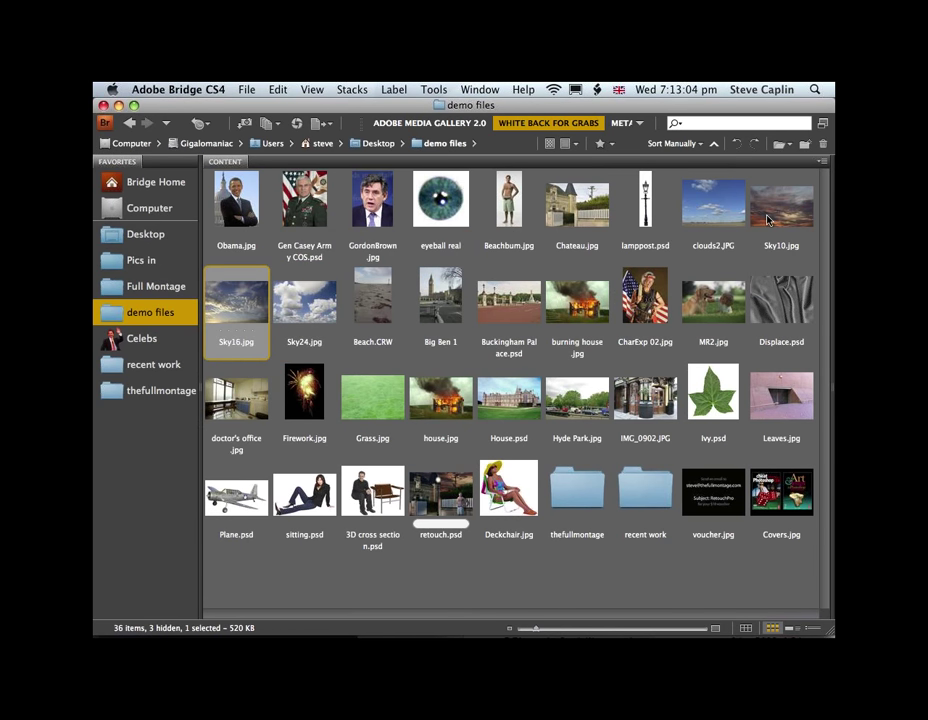
click(768, 220)
double_click(768, 220)
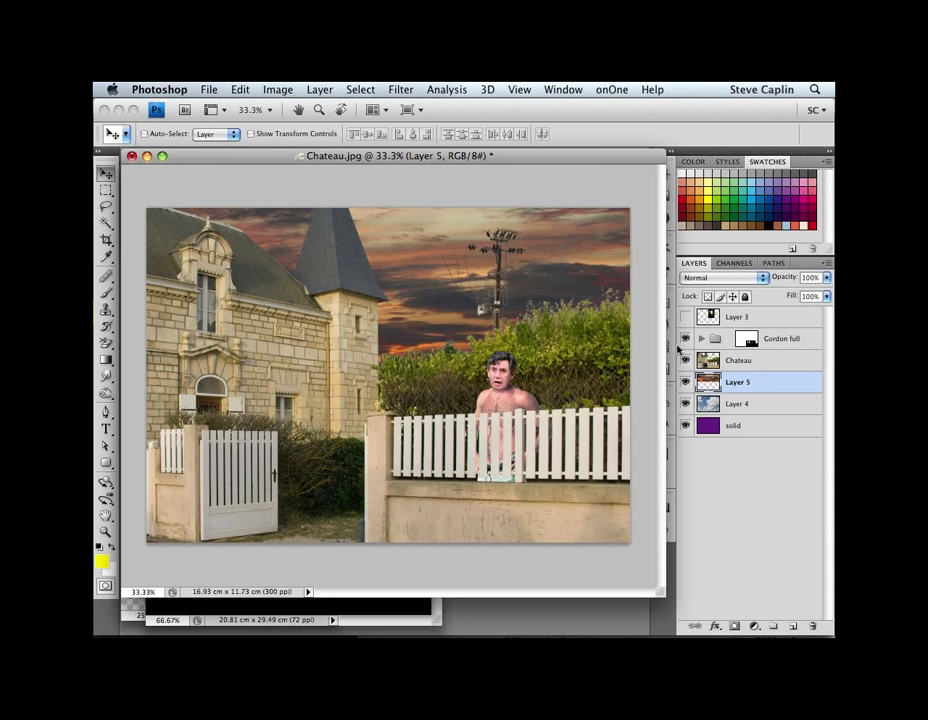
Step: Select the Chateau layer and shrink the document window by its corner
click(740, 360)
mouse_move(788, 605)
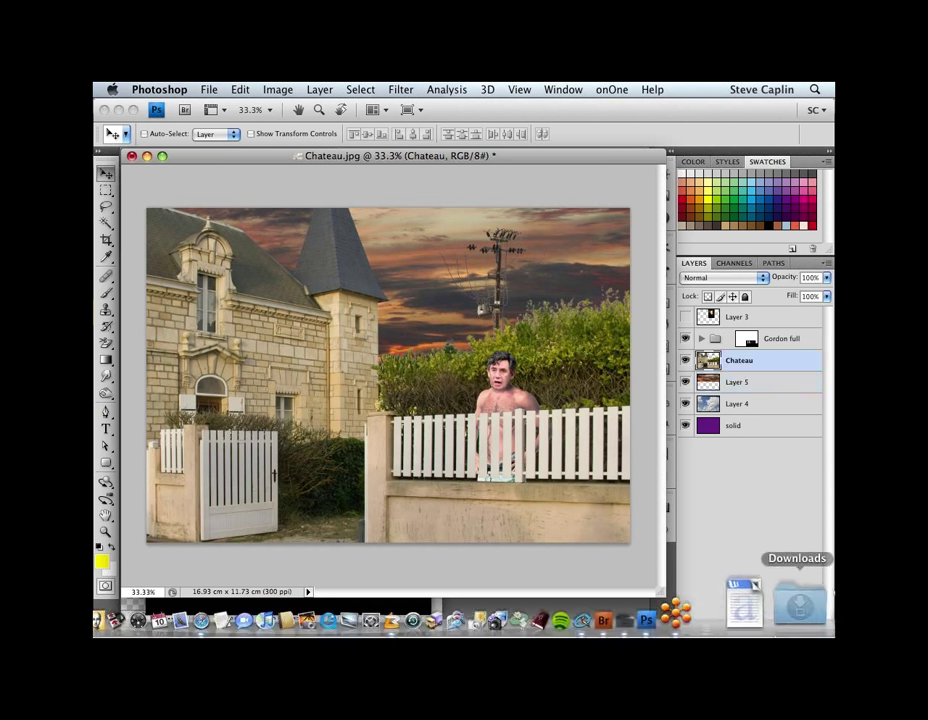
drag(658, 594, 654, 598)
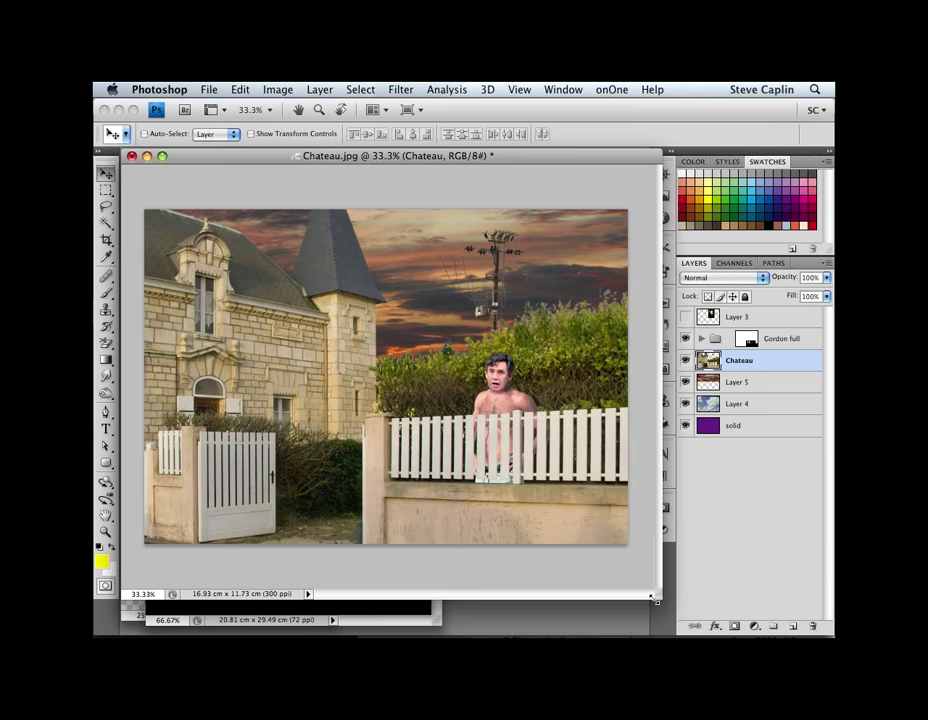
drag(655, 597, 648, 603)
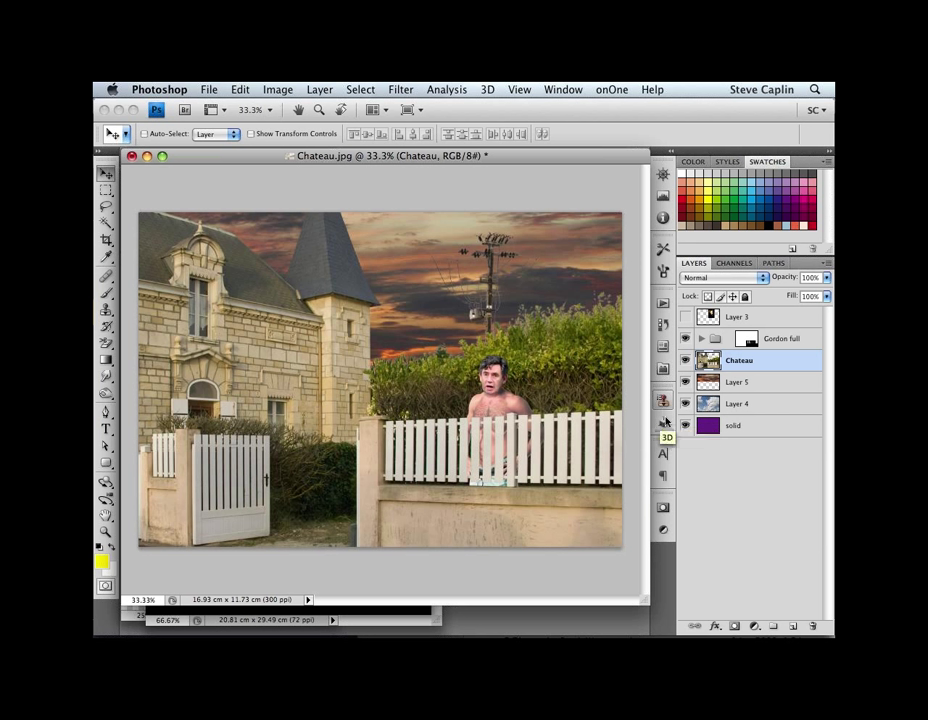
Step: Add a Curves layer mapping input 150 to output 81, clipped to the Chateau layer
click(665, 531)
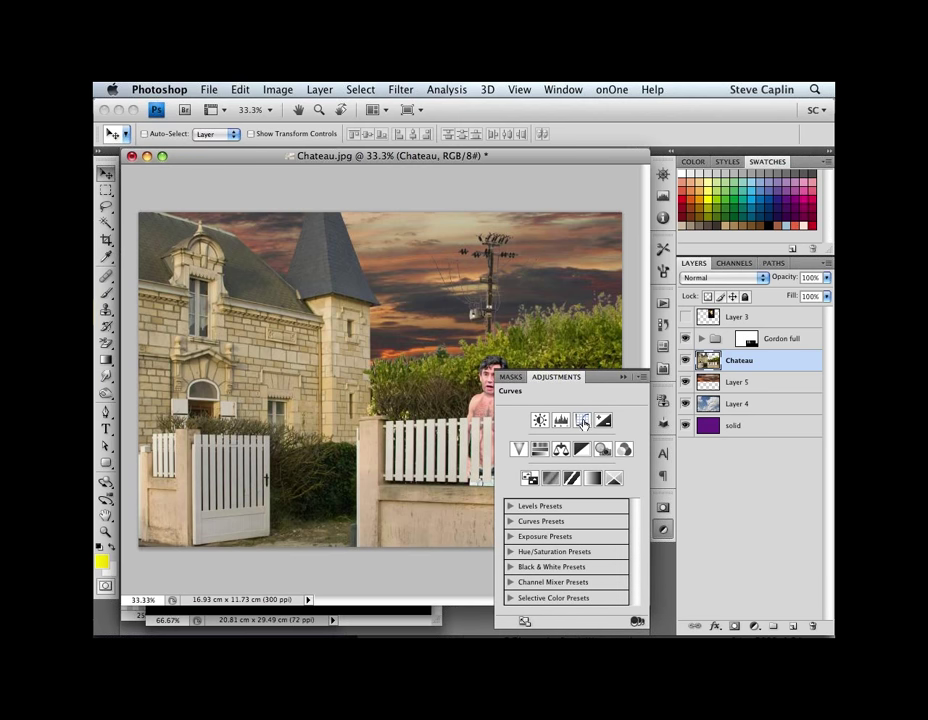
click(582, 421)
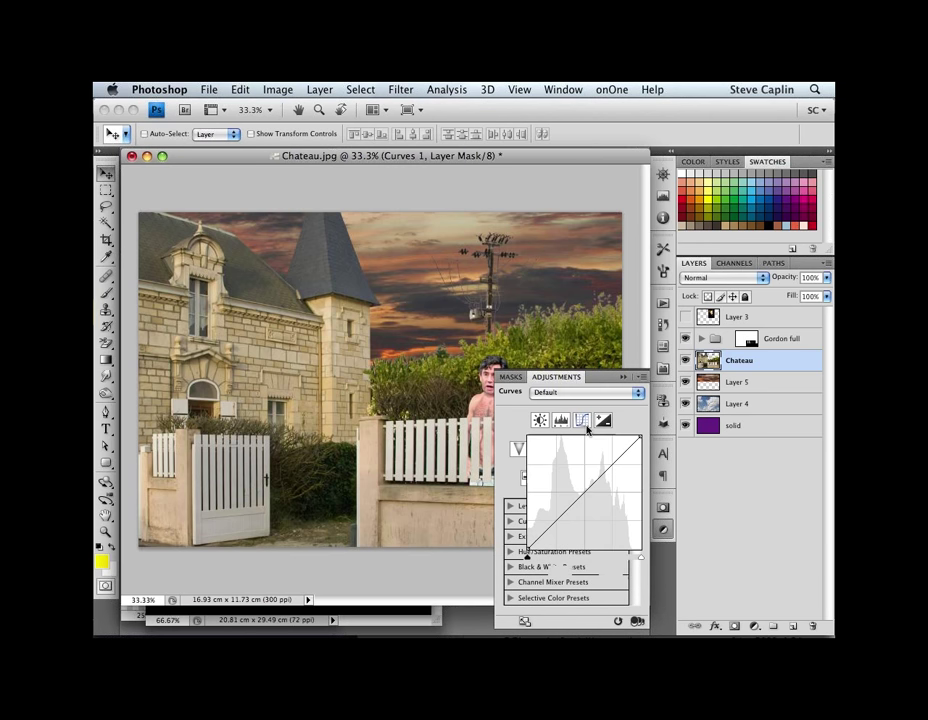
click(582, 494)
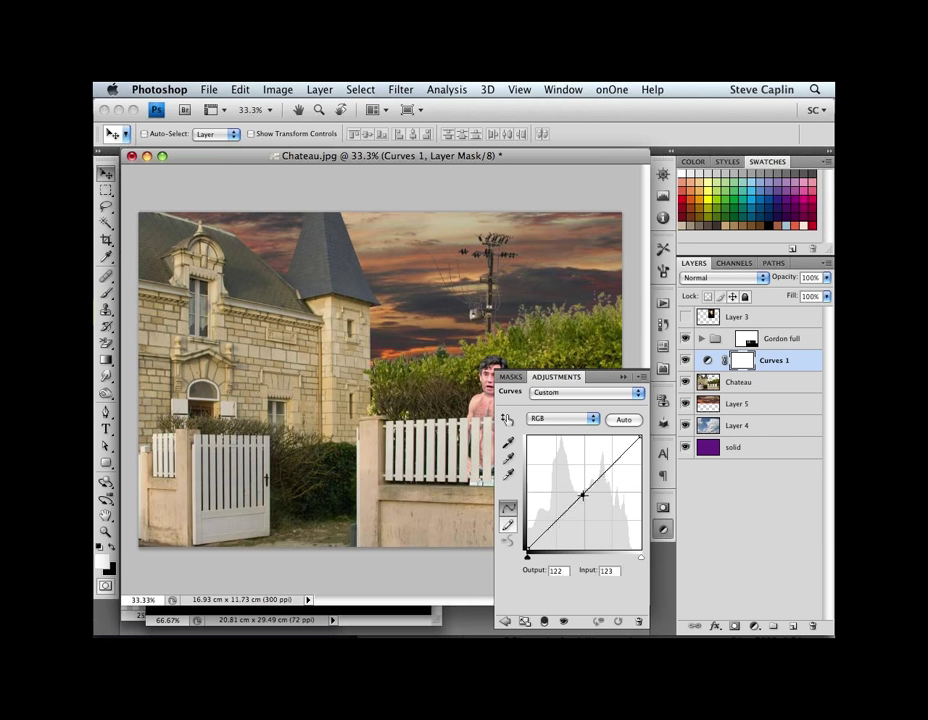
drag(582, 495, 594, 513)
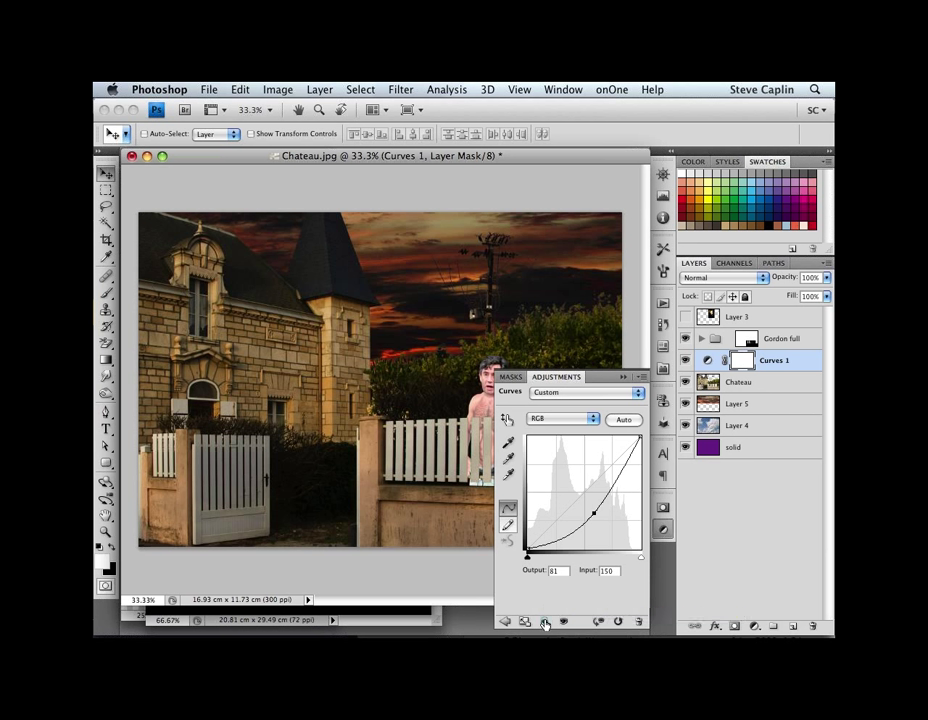
click(544, 622)
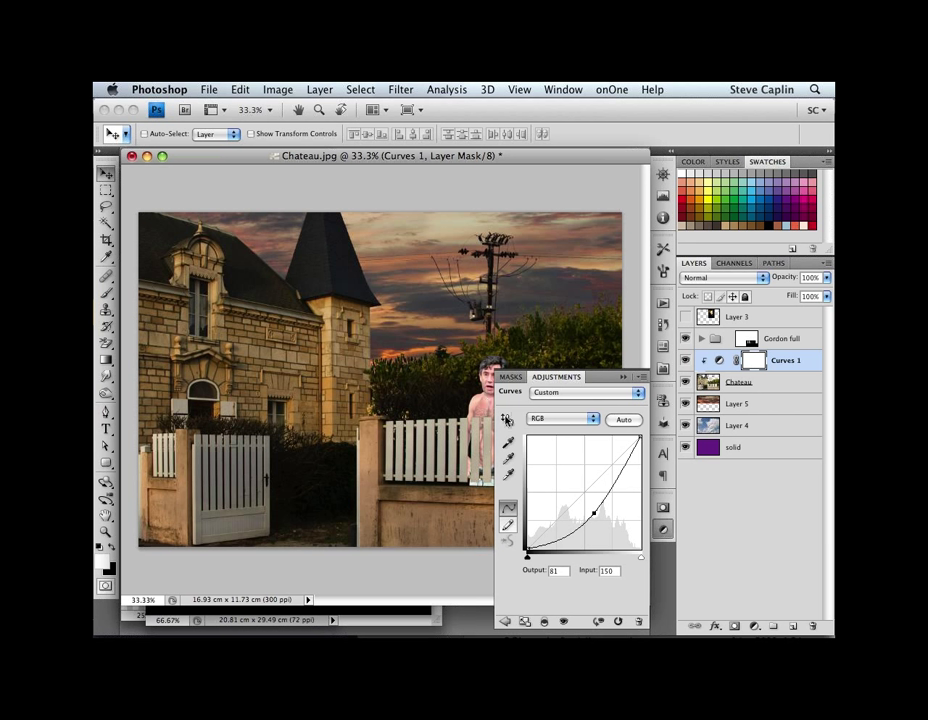
Step: Raise the Blue curve and lower the Red curve in Curves 1
click(566, 421)
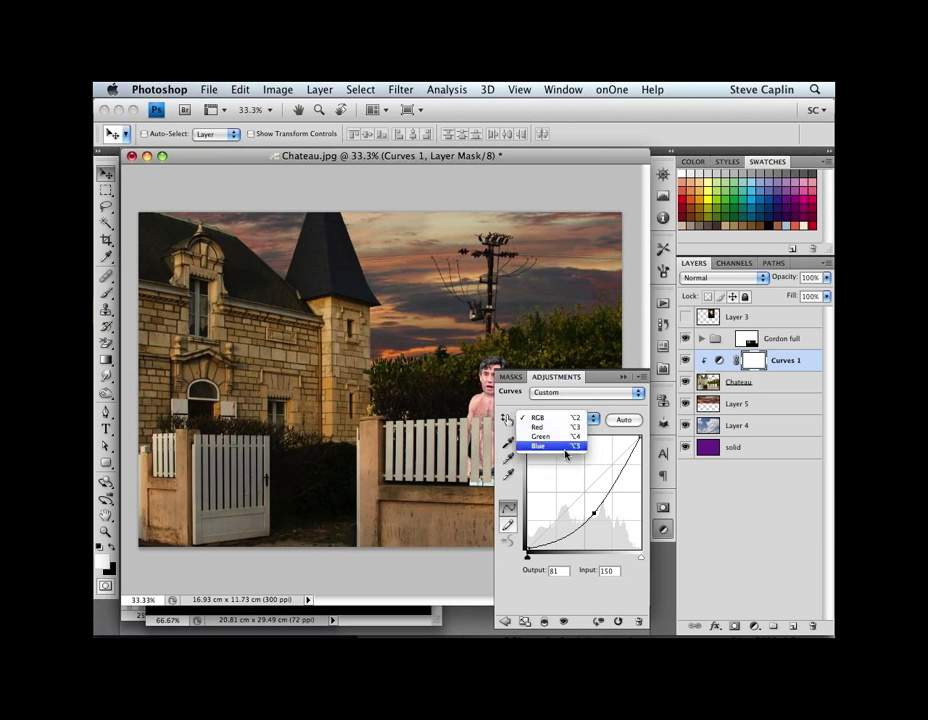
click(568, 446)
click(583, 495)
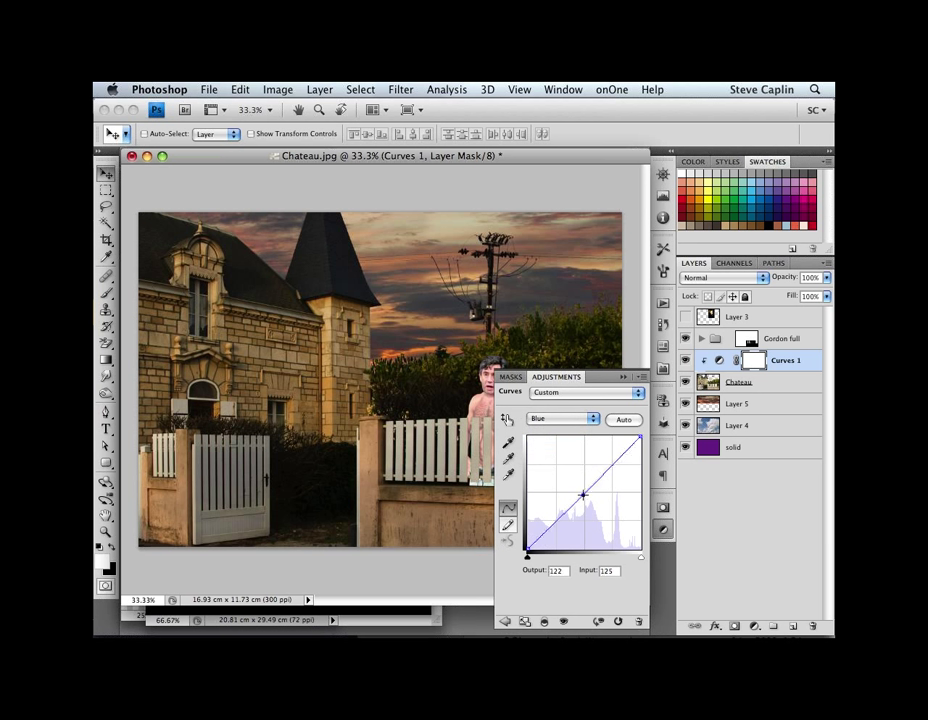
drag(583, 495, 580, 490)
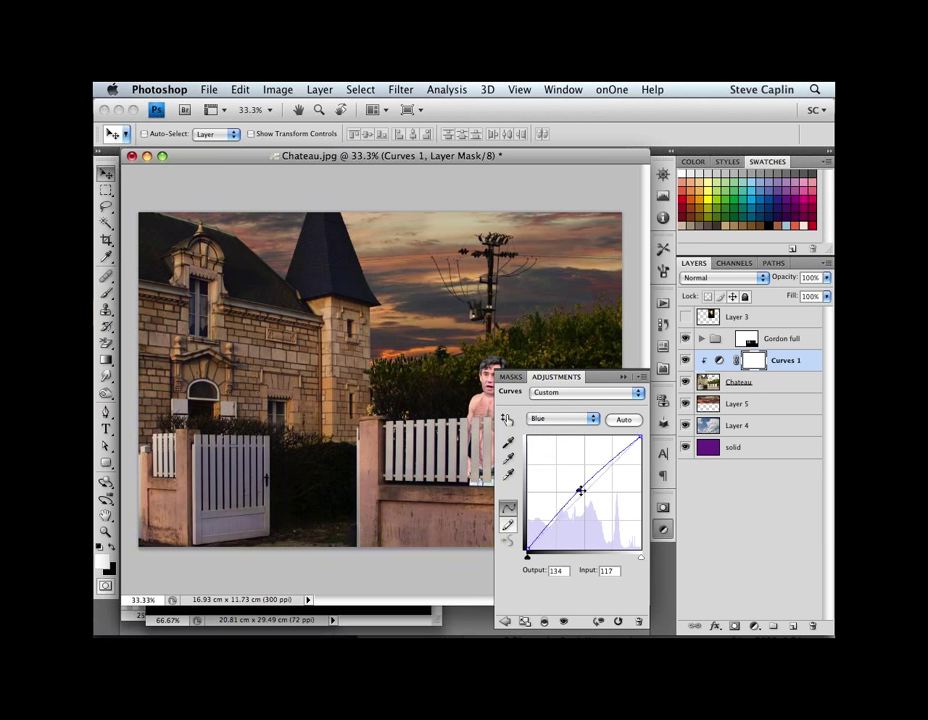
key(alt+3)
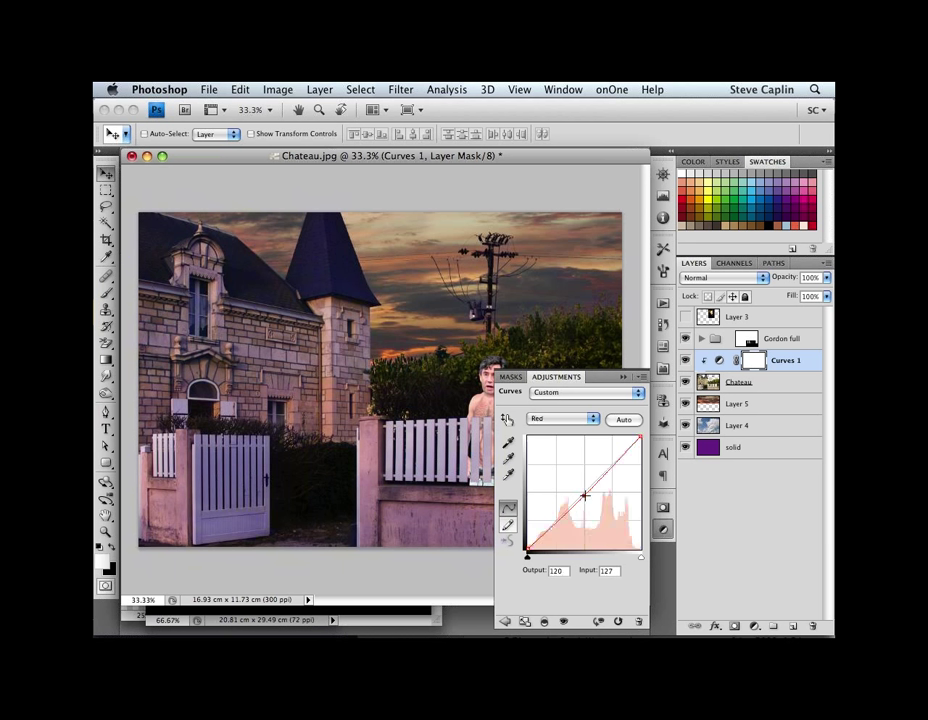
drag(585, 495, 587, 498)
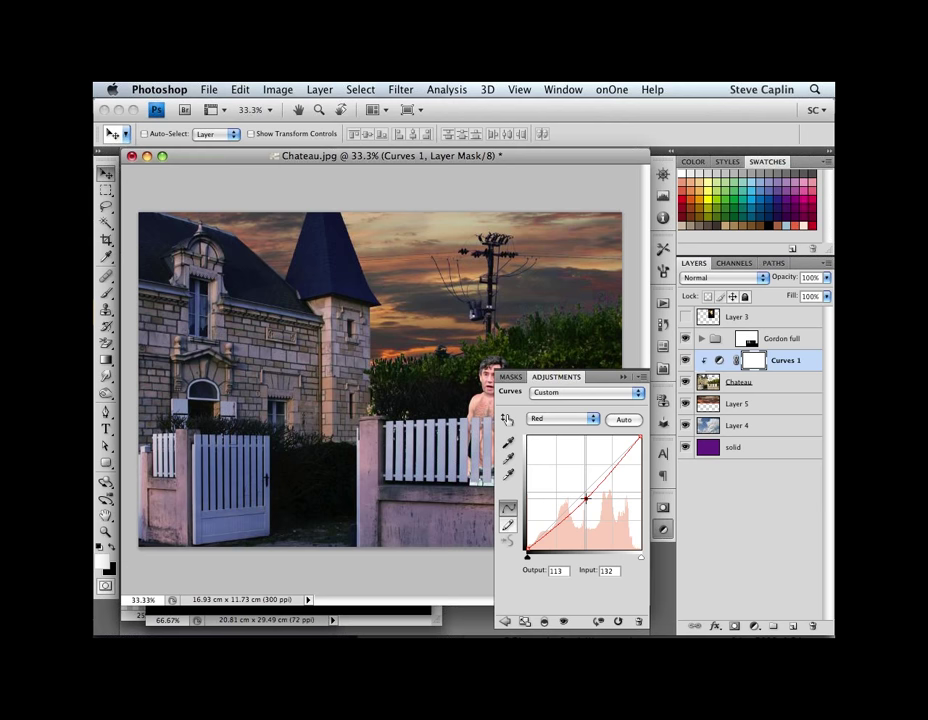
key(Down)
key(Down)
key(Down)
key(Down)
key(Down)
key(Down)
key(Down)
key(Down)
key(Down)
key(Down)
key(Down)
key(Down)
key(Down)
key(Down)
key(Down)
key(Down)
key(Down)
key(Down)
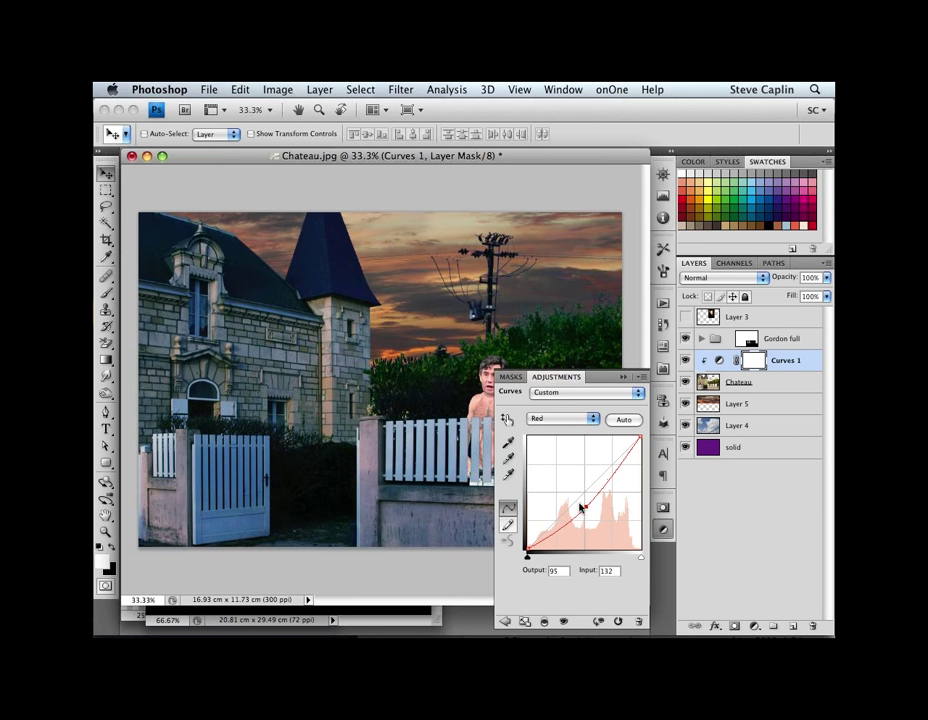
Step: Push the Blue curve higher, then darken the RGB curve slightly more
click(563, 418)
click(550, 424)
drag(575, 503, 575, 486)
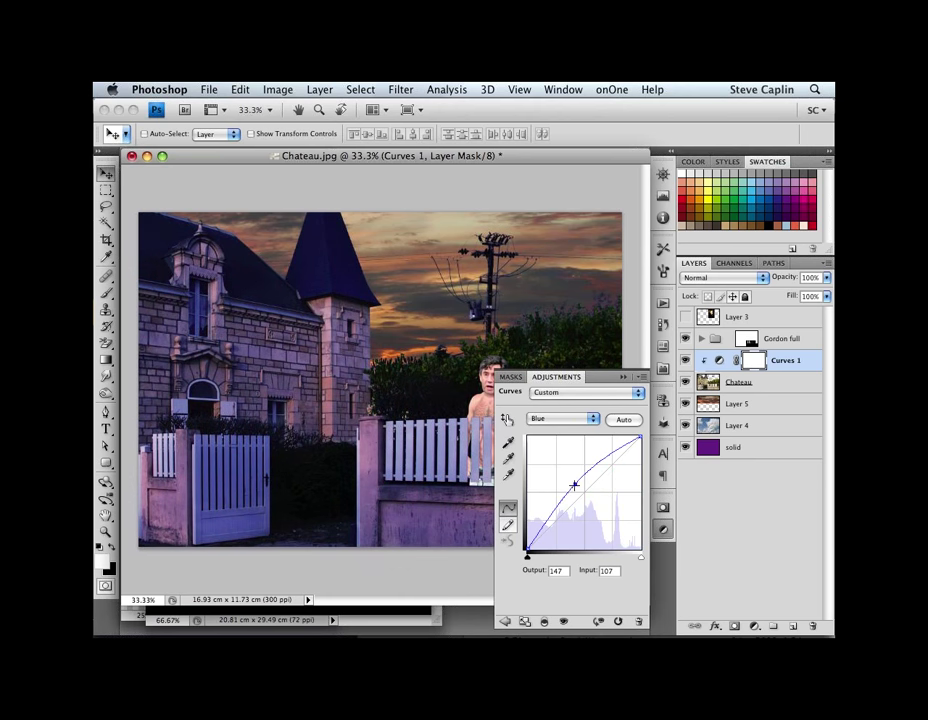
drag(574, 485, 571, 484)
click(563, 418)
click(563, 410)
click(563, 418)
click(545, 408)
key(alt+2)
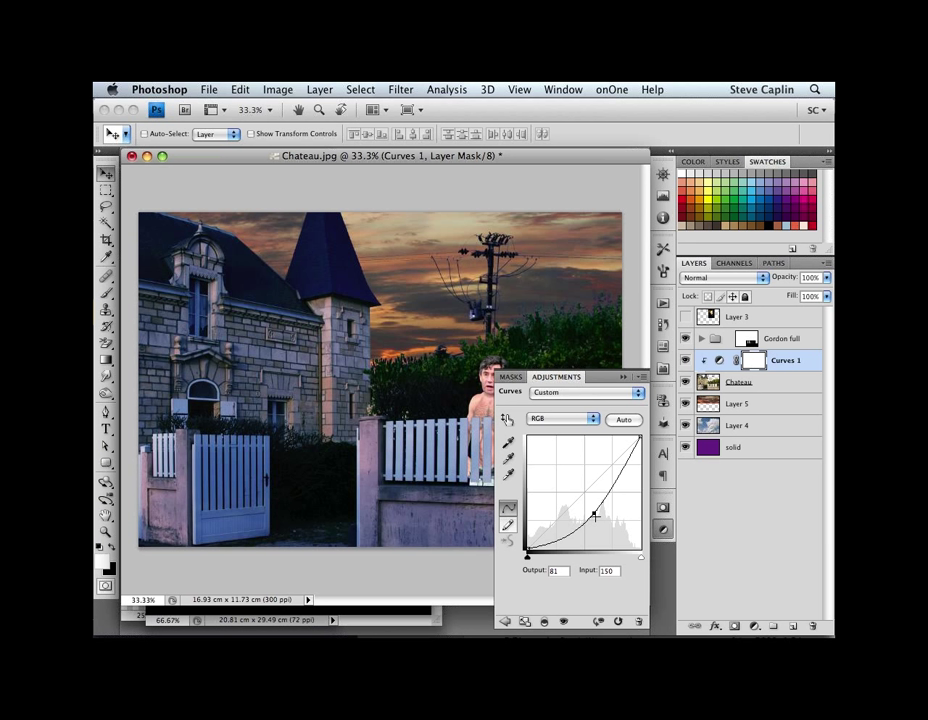
drag(594, 514, 593, 519)
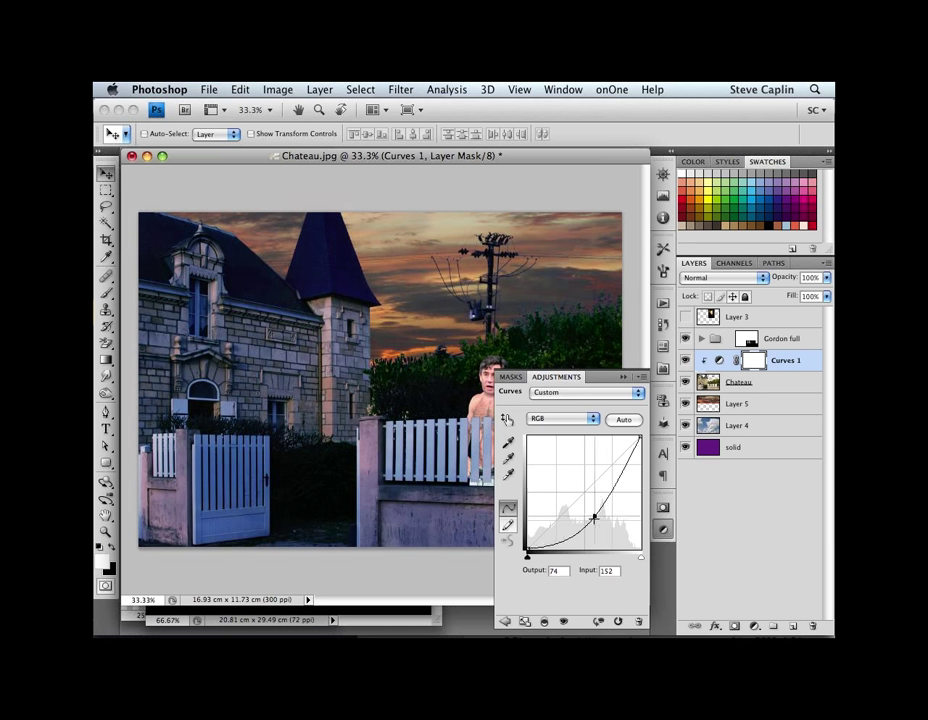
Step: Boost the Blue curve once more for a cooler chateau and collapse the Adjustments panel
click(563, 418)
click(561, 446)
drag(573, 503, 573, 488)
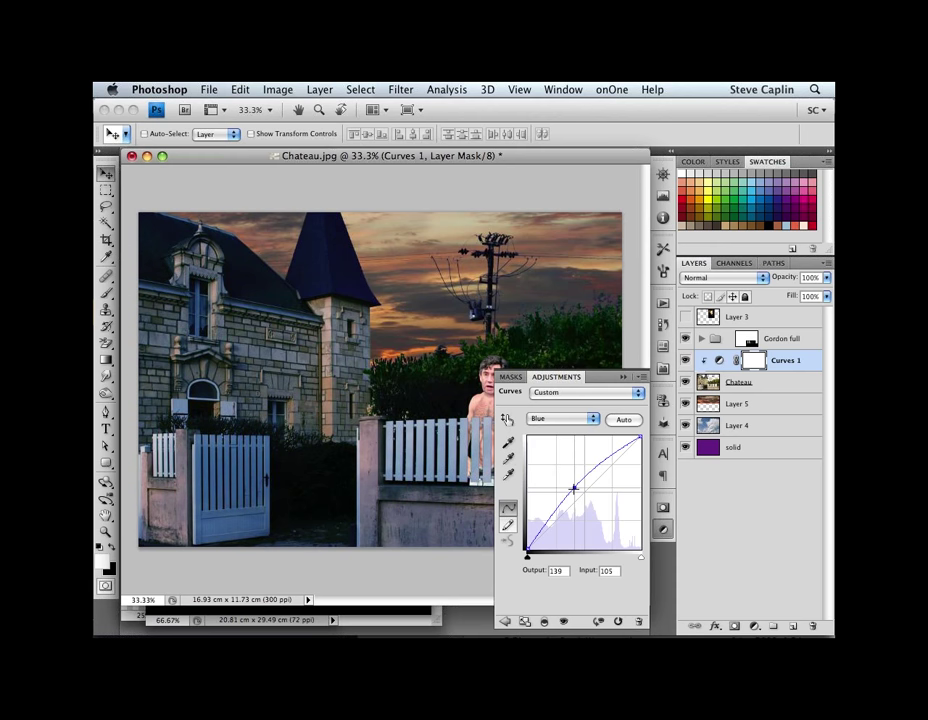
click(622, 377)
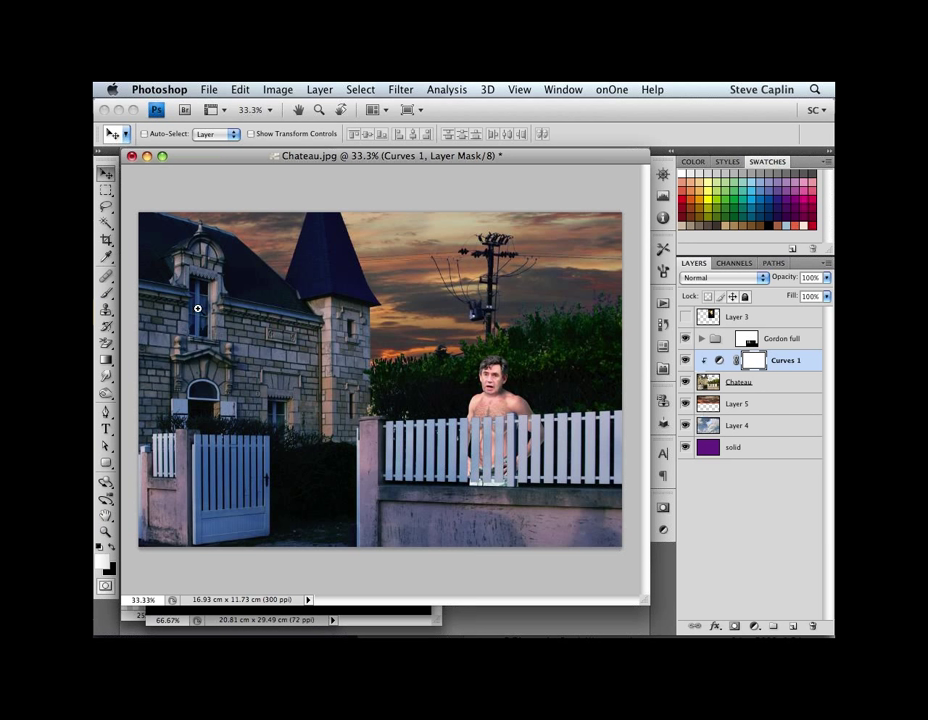
scroll(197, 308, up, 1)
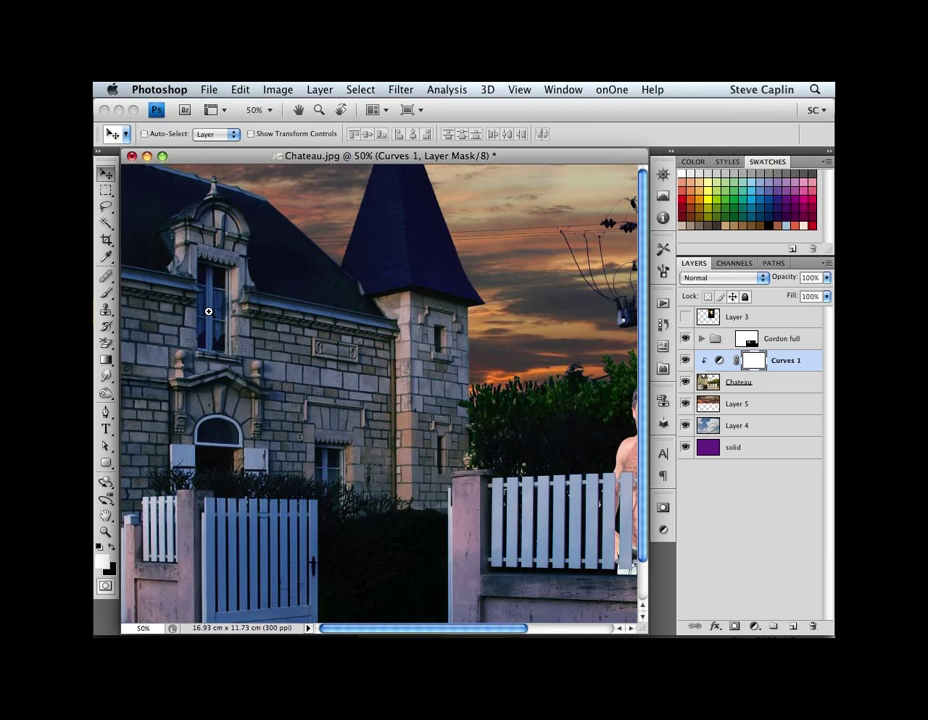
scroll(208, 311, up, 1)
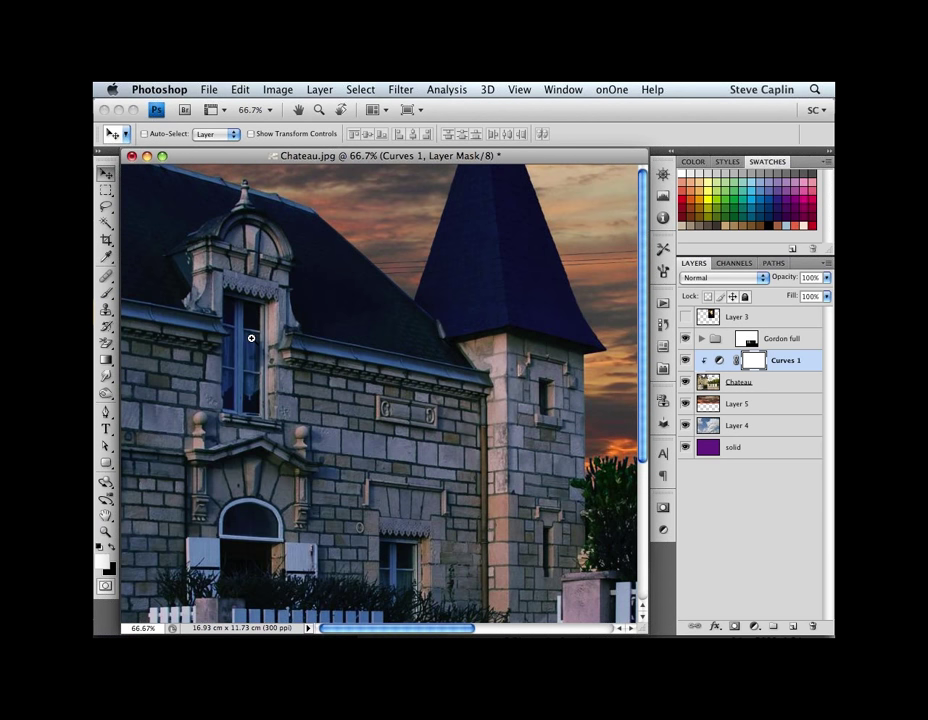
Step: Draw a Polygonal Lasso selection around the dormer window panes, adding the left strip
scroll(251, 338, up, 1)
key(l)
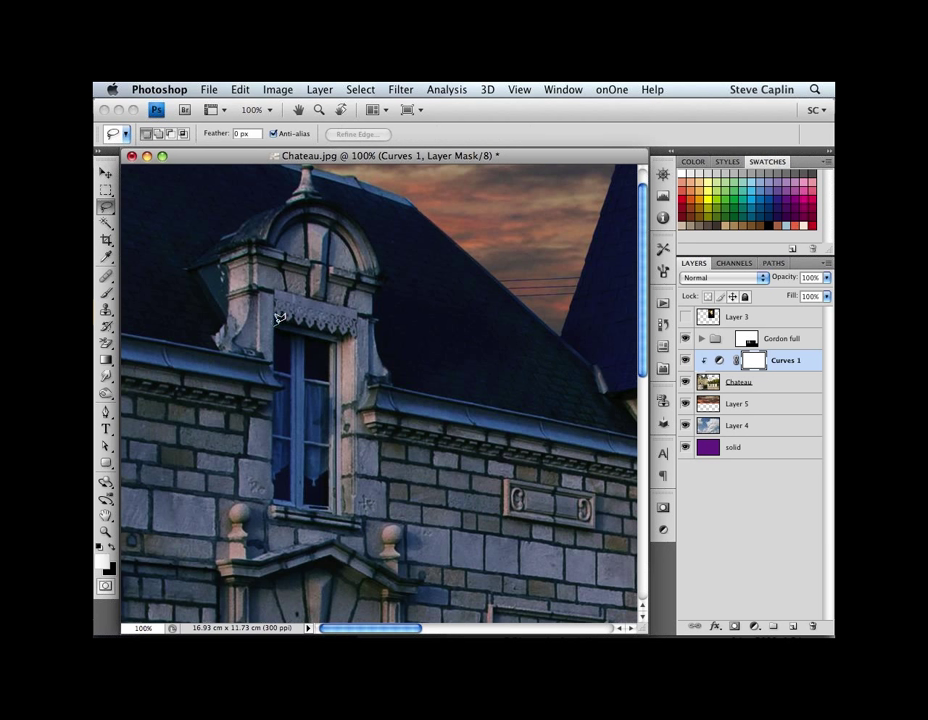
click(275, 325)
click(331, 334)
click(331, 505)
click(274, 502)
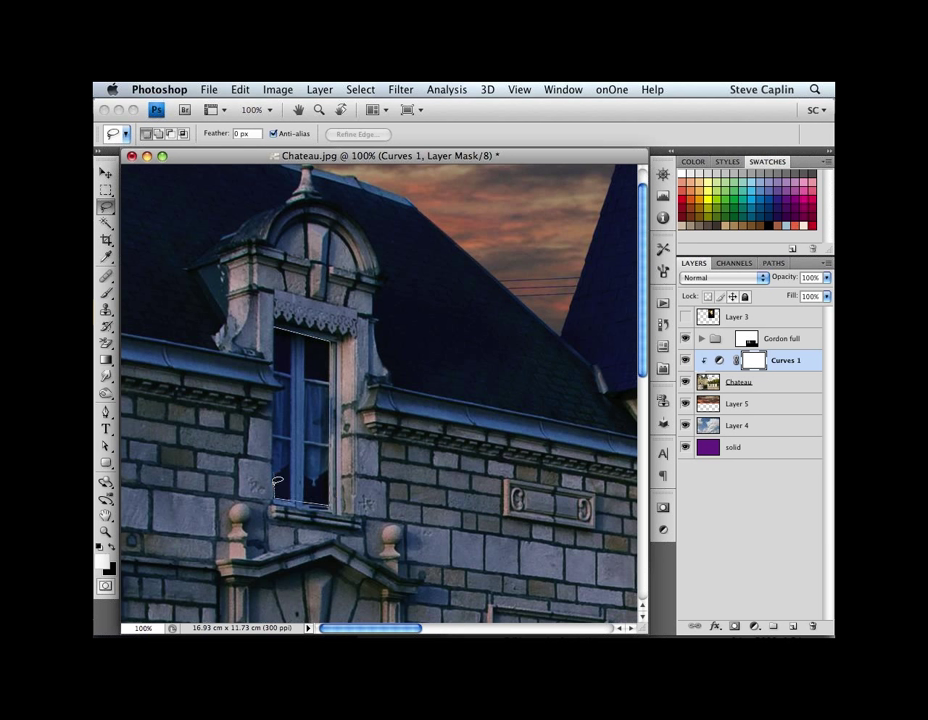
click(277, 376)
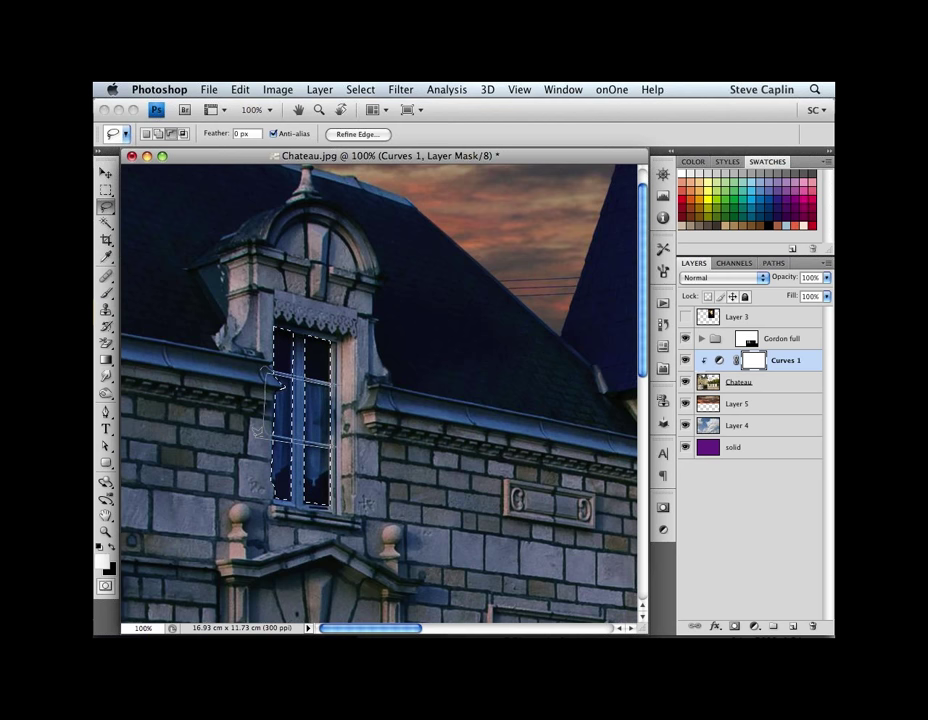
drag(253, 395, 255, 402)
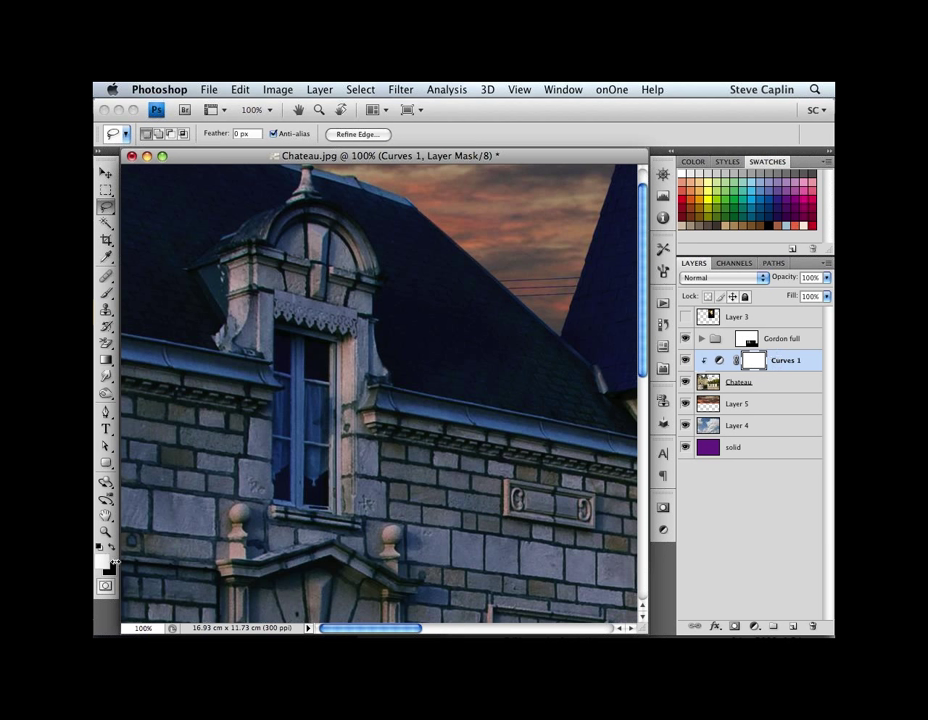
shift+click(751, 364)
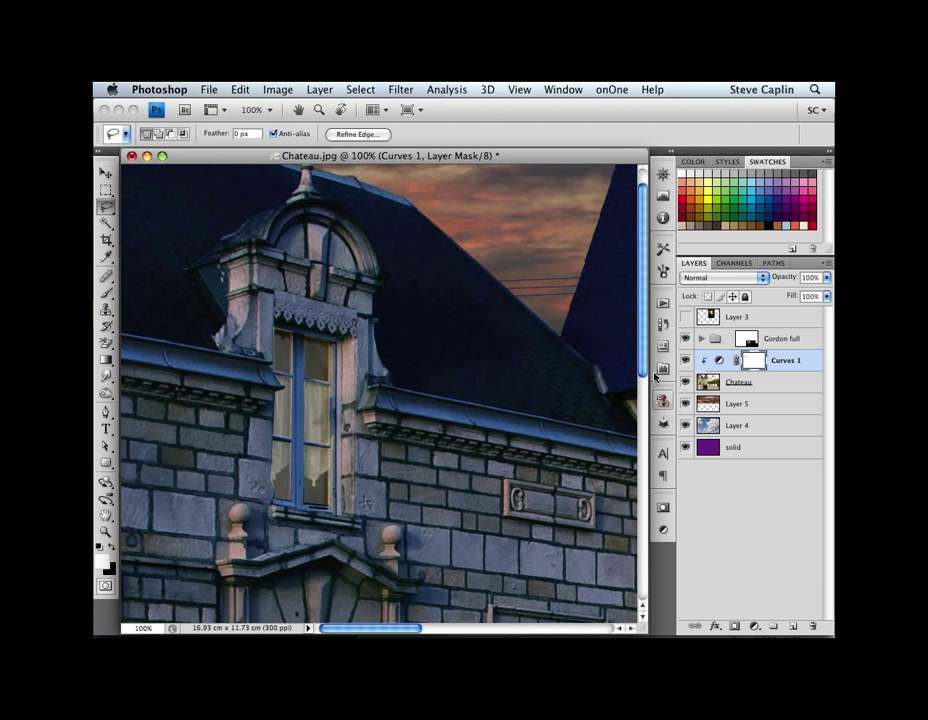
Step: Reopen the Curves 1 settings, then return to the list of adjustment types
click(664, 535)
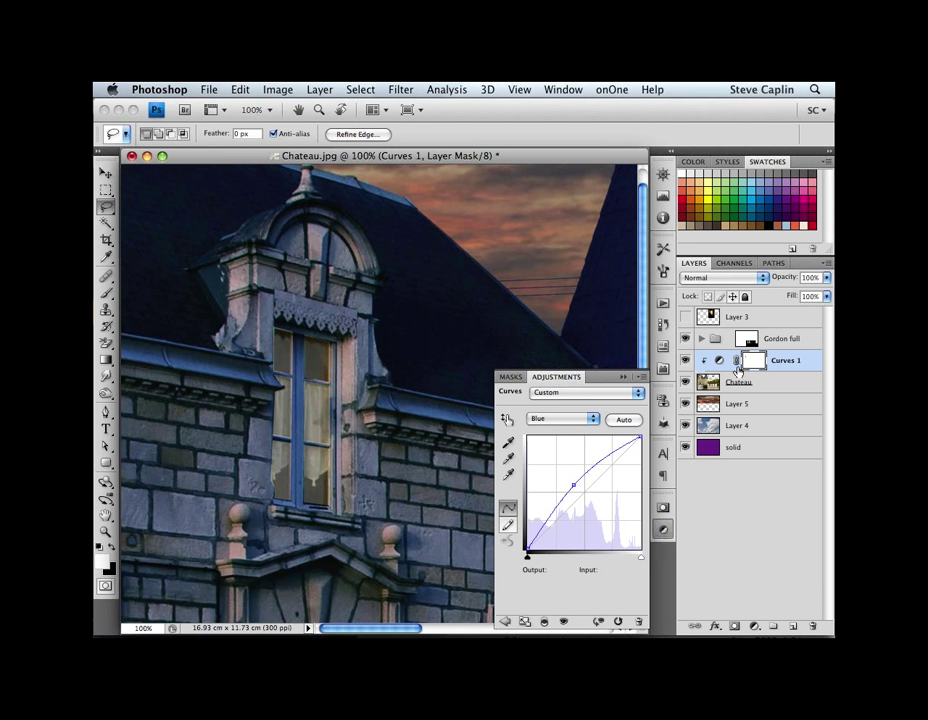
click(504, 621)
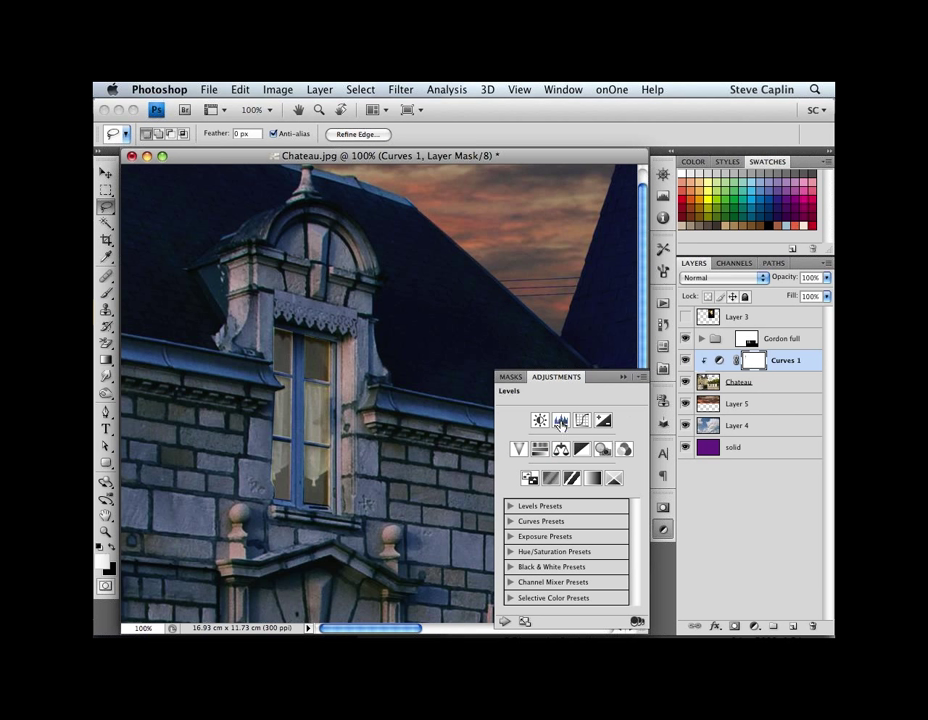
Step: Add a Levels layer on the window with brighter RGB midtones, Green at 1.52 and Red at 1.96
click(561, 420)
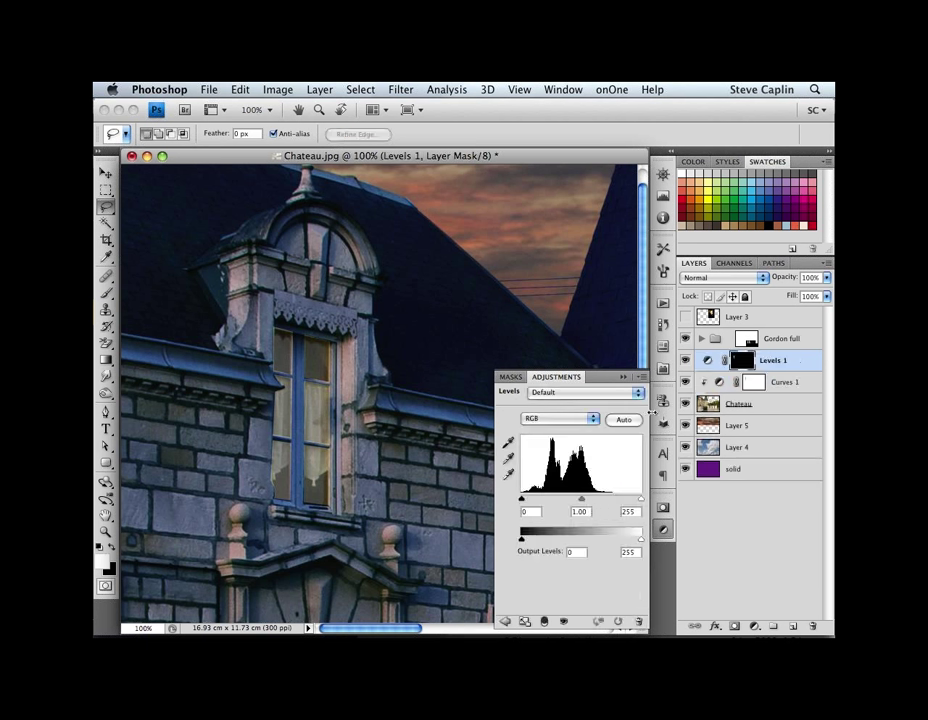
drag(581, 499, 566, 501)
click(560, 418)
click(553, 428)
click(560, 418)
click(553, 429)
drag(580, 501, 552, 502)
click(566, 420)
click(558, 410)
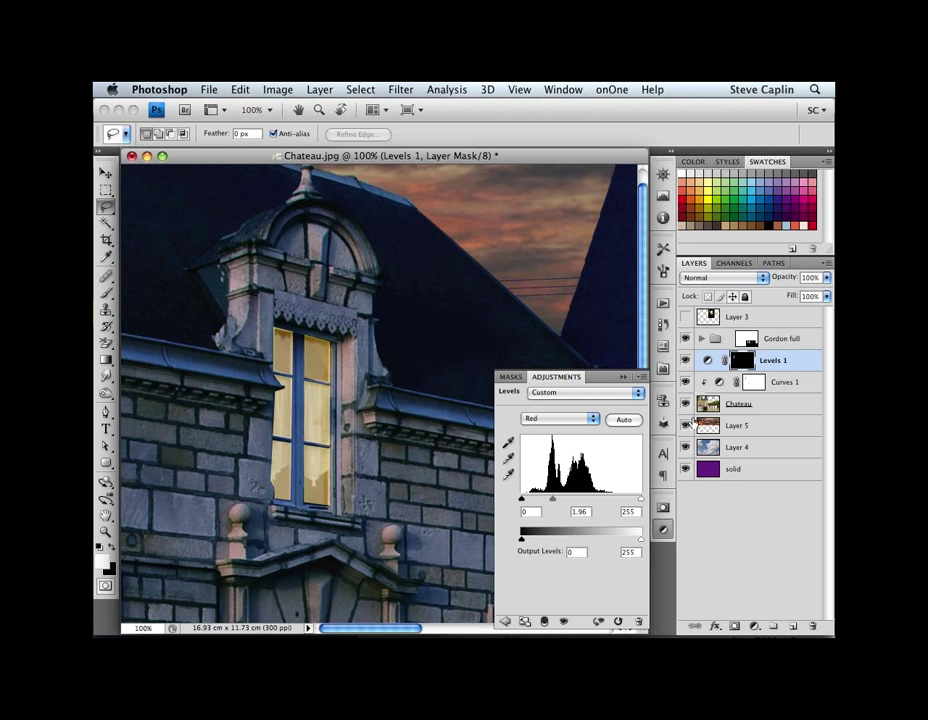
click(624, 380)
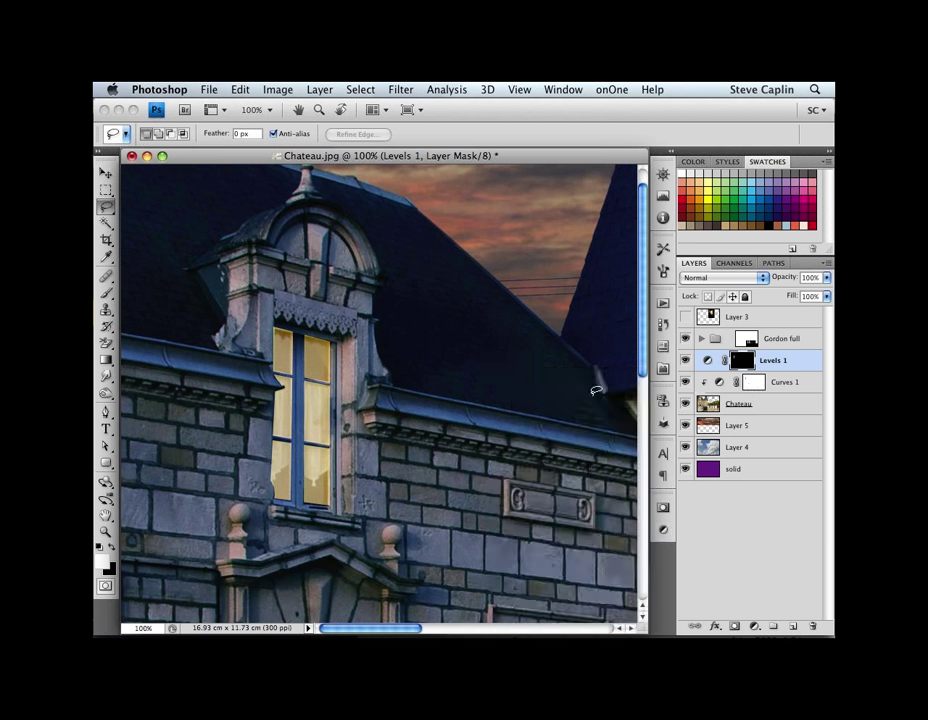
Step: Deselect the dormer window and zoom out to view the whole dusk composite
alt+click(420, 451)
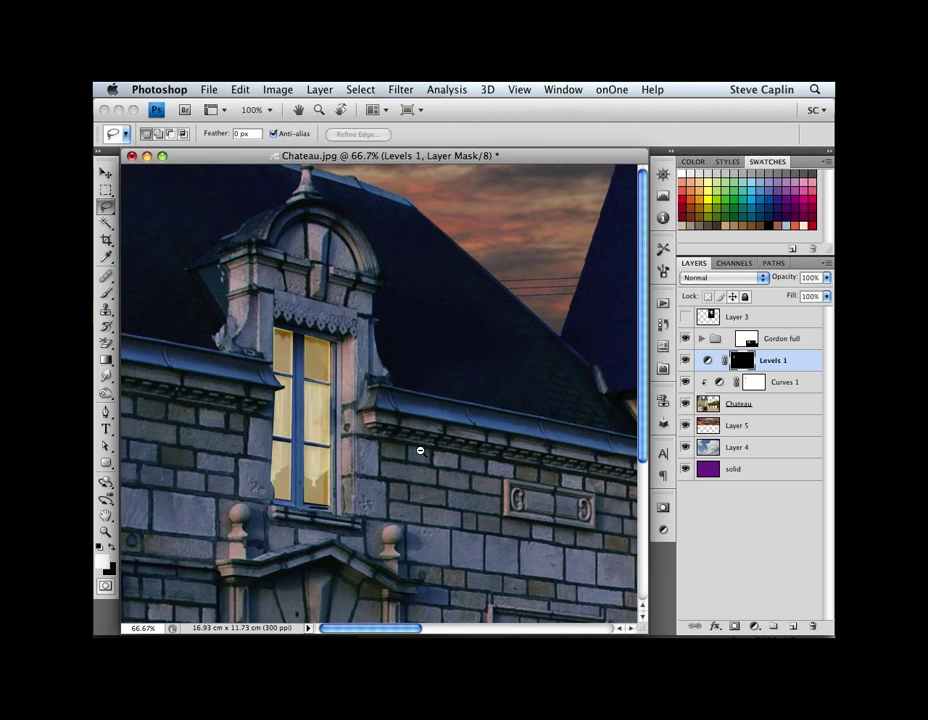
alt+click(420, 452)
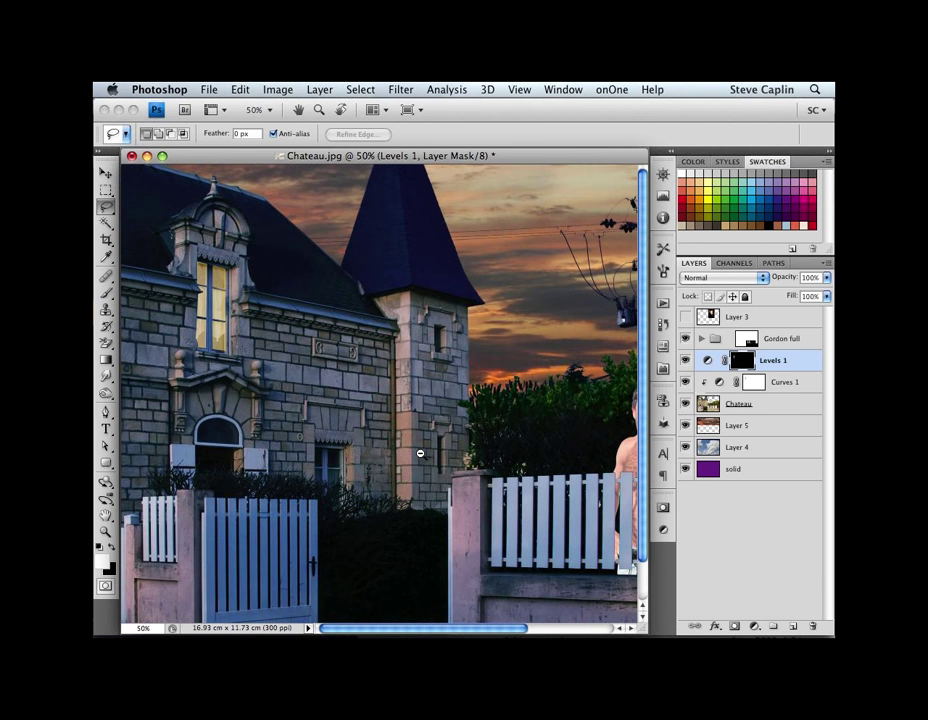
alt+click(420, 453)
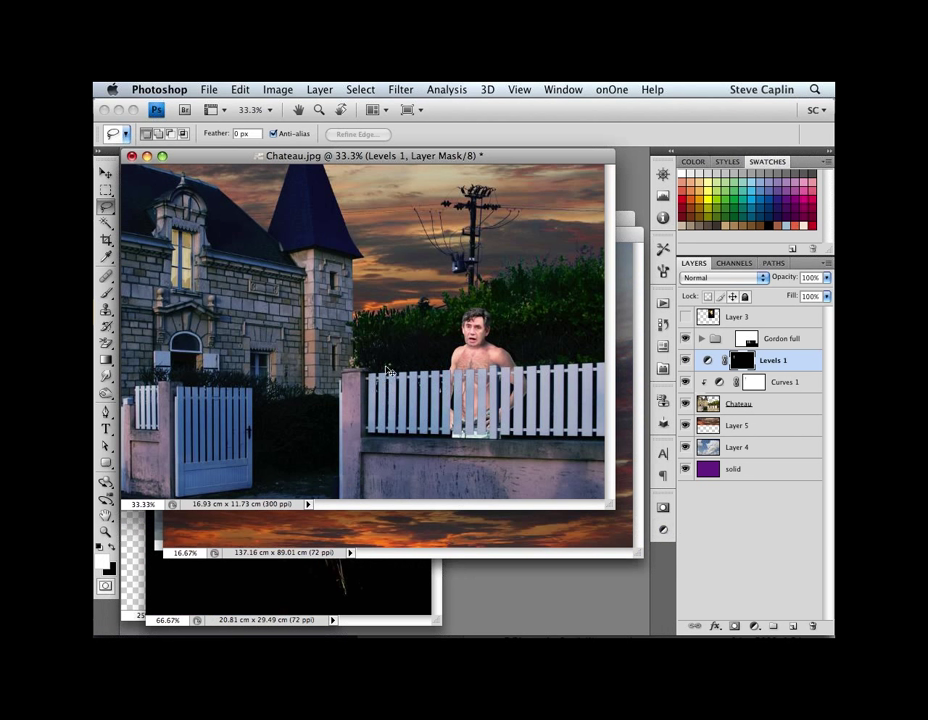
key(ctrl+plus)
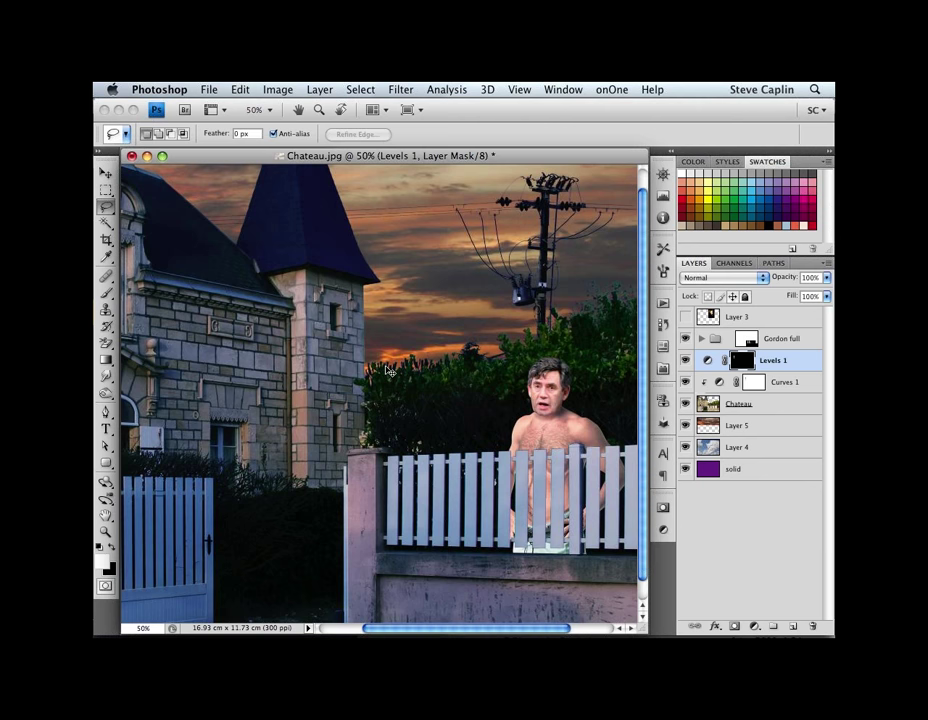
drag(255, 357, 360, 337)
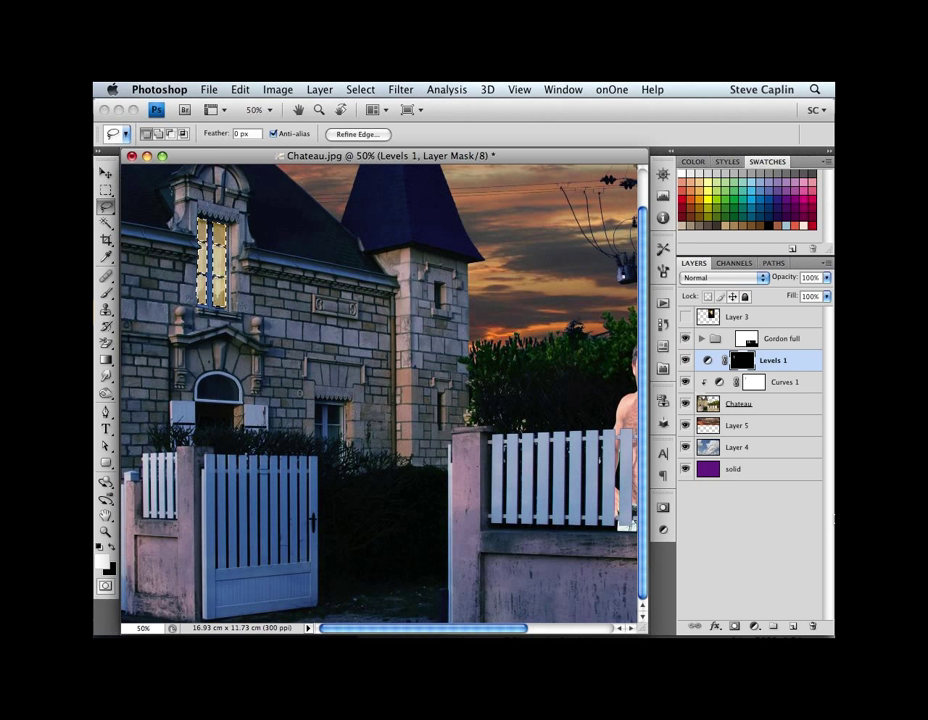
click(484, 460)
key(super+minus)
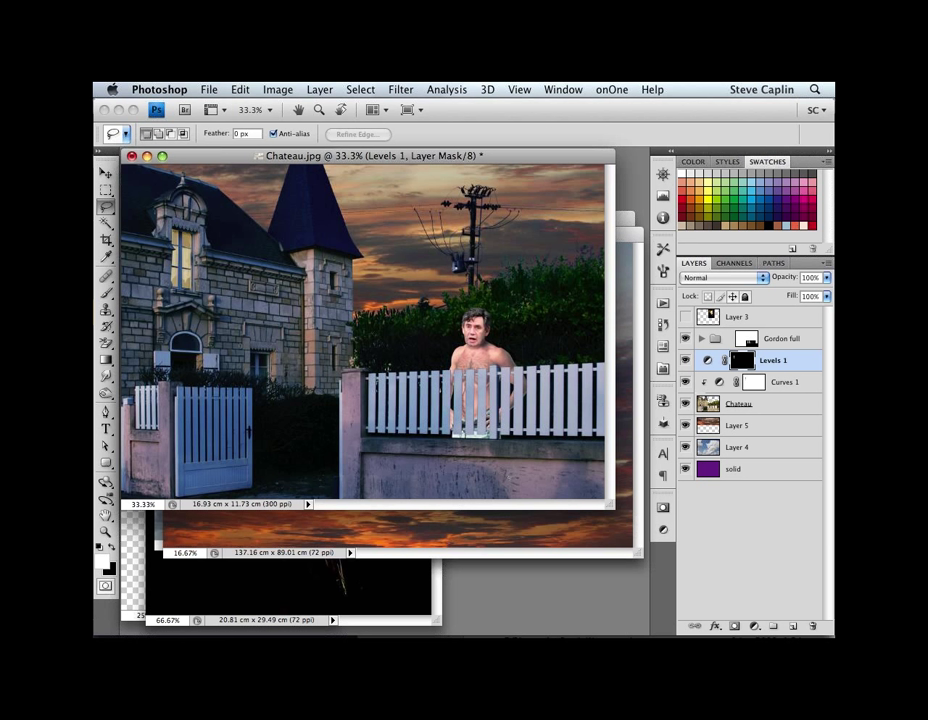
double_click(719, 385)
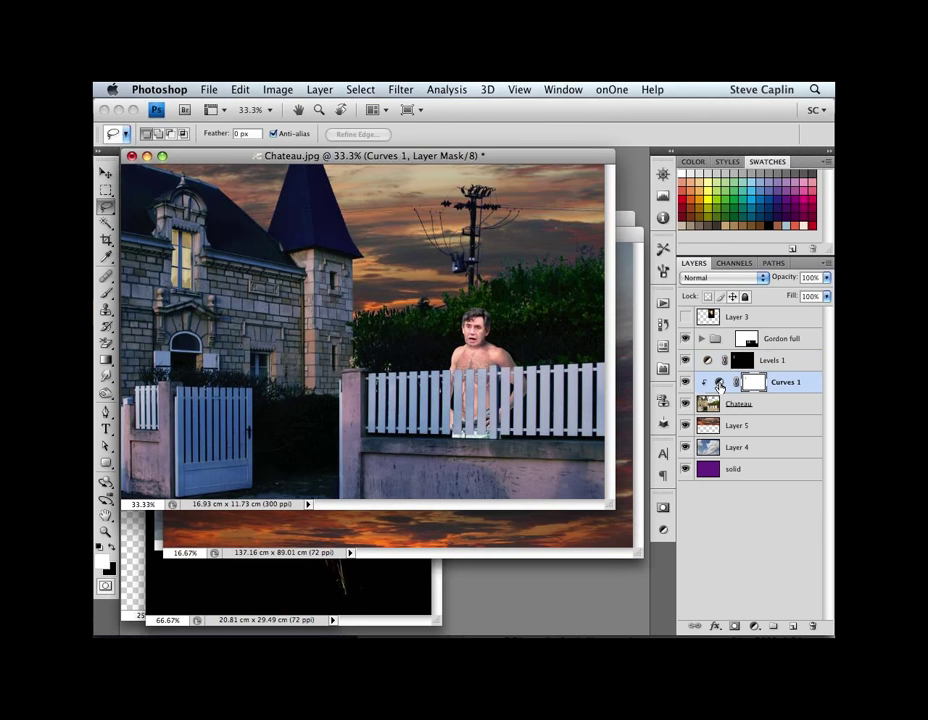
Step: Retune Curves 1 with a lowered Red curve, boosted Blue and slightly reduced Green
drag(598, 516, 593, 516)
click(555, 417)
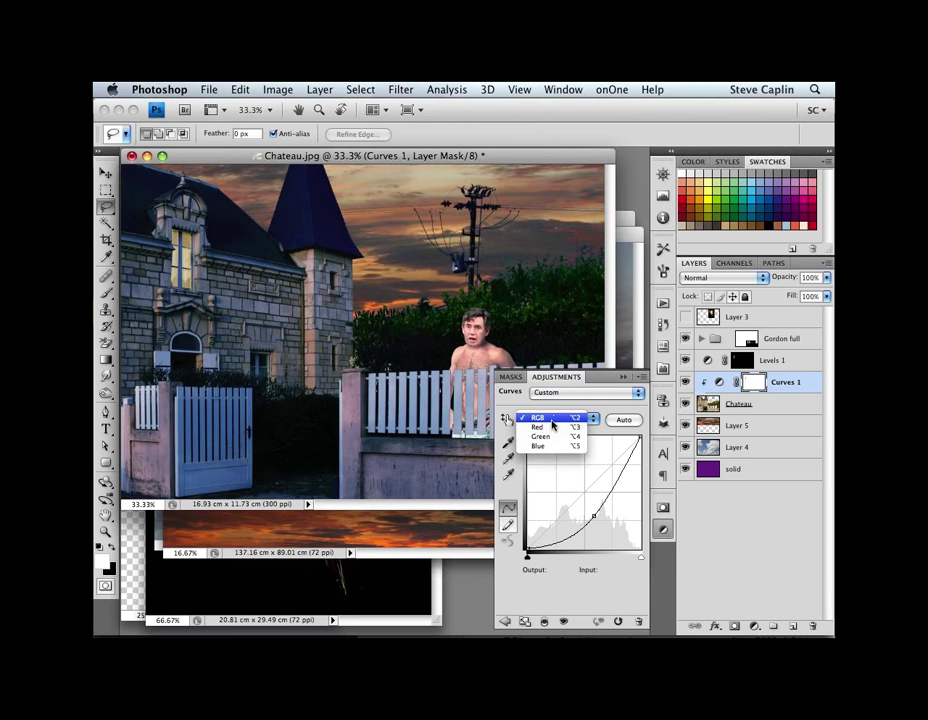
click(553, 428)
drag(587, 489, 588, 507)
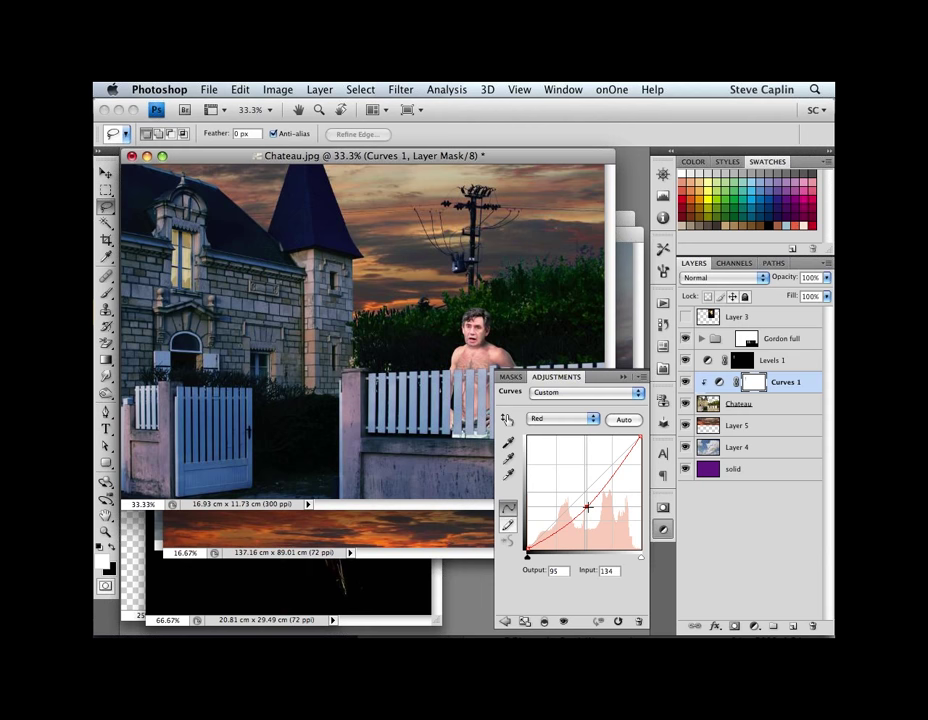
mouse_move(587, 507)
mouse_down()
mouse_move(576, 487)
mouse_move(584, 502)
mouse_up()
key(alt+5)
click(570, 420)
click(555, 408)
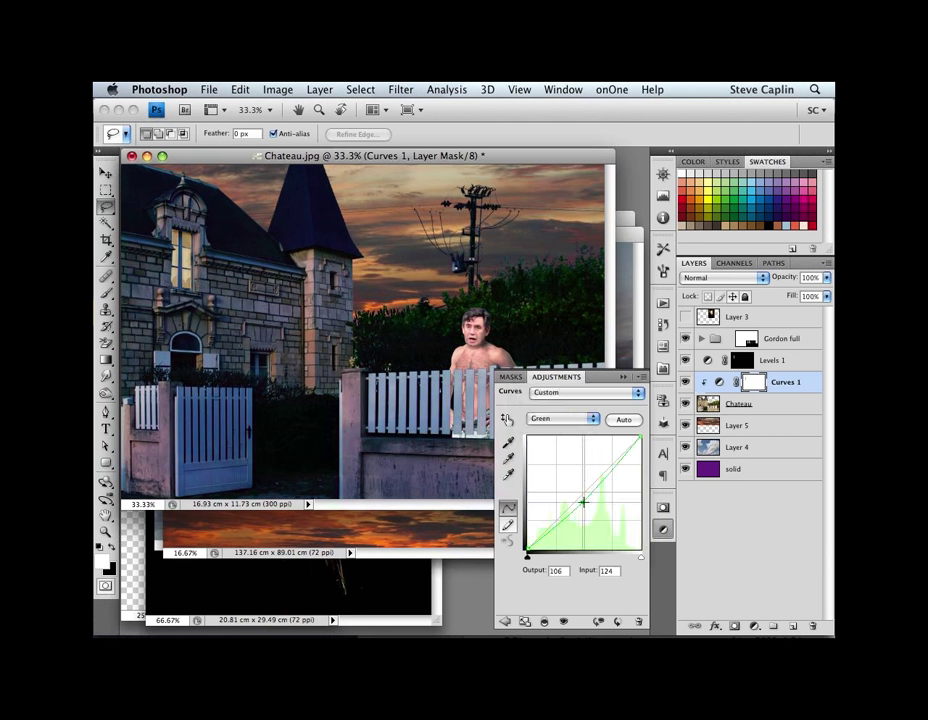
click(400, 330)
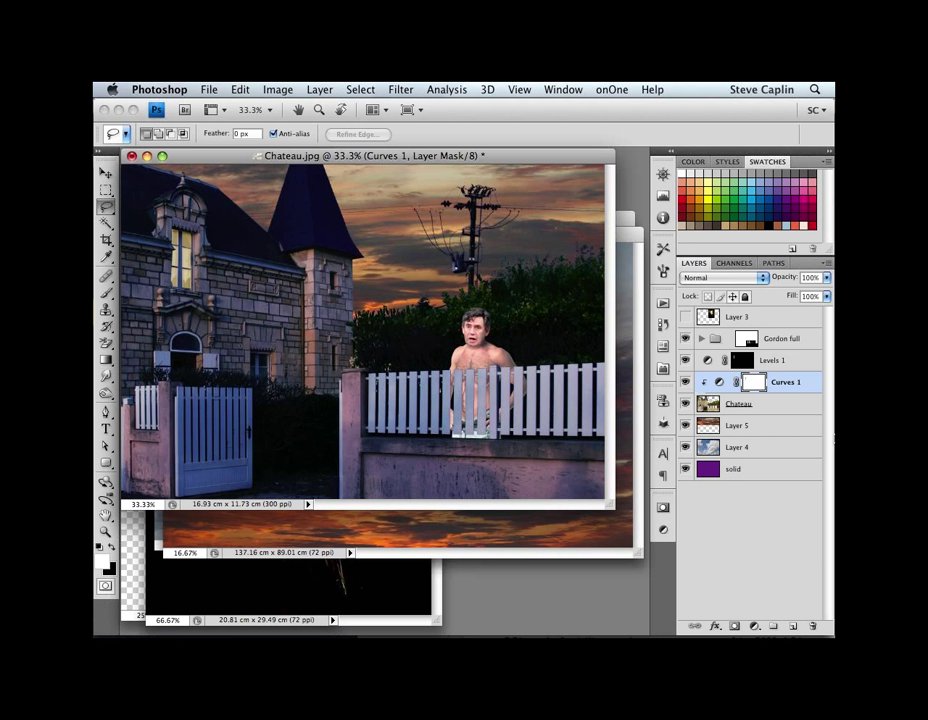
key(super+equal)
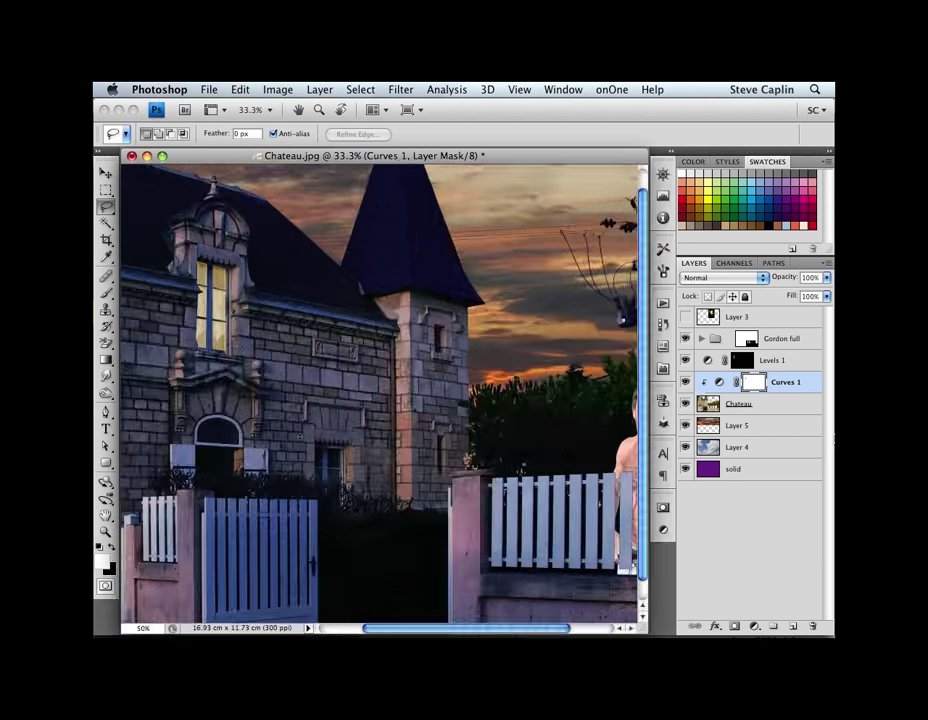
Step: Close the Sky10.jpg image
scroll(380, 390, right, 5)
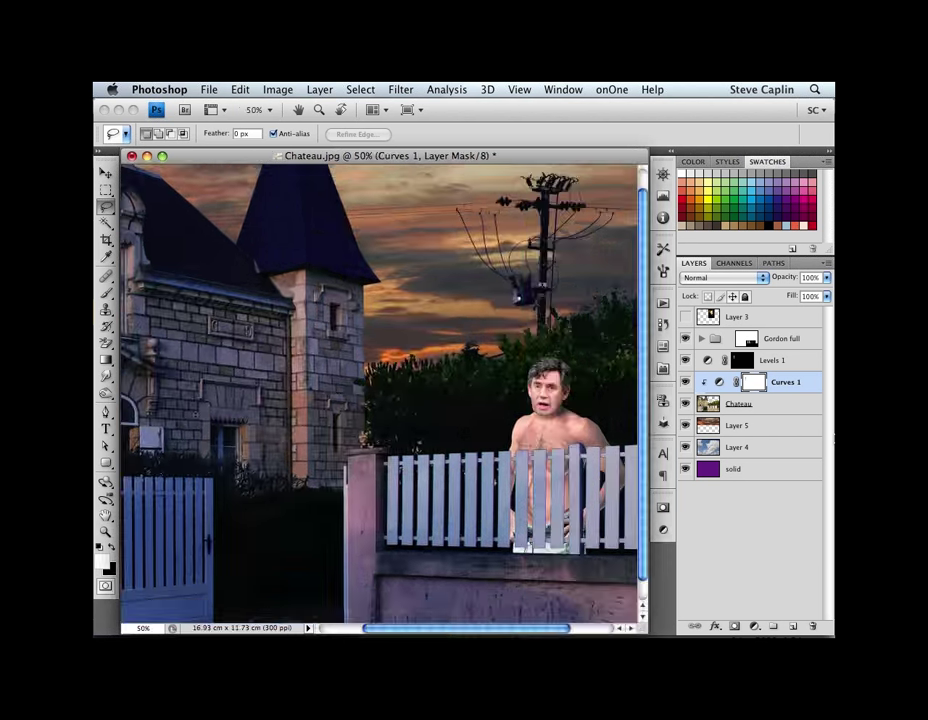
key(super+minus)
click(572, 514)
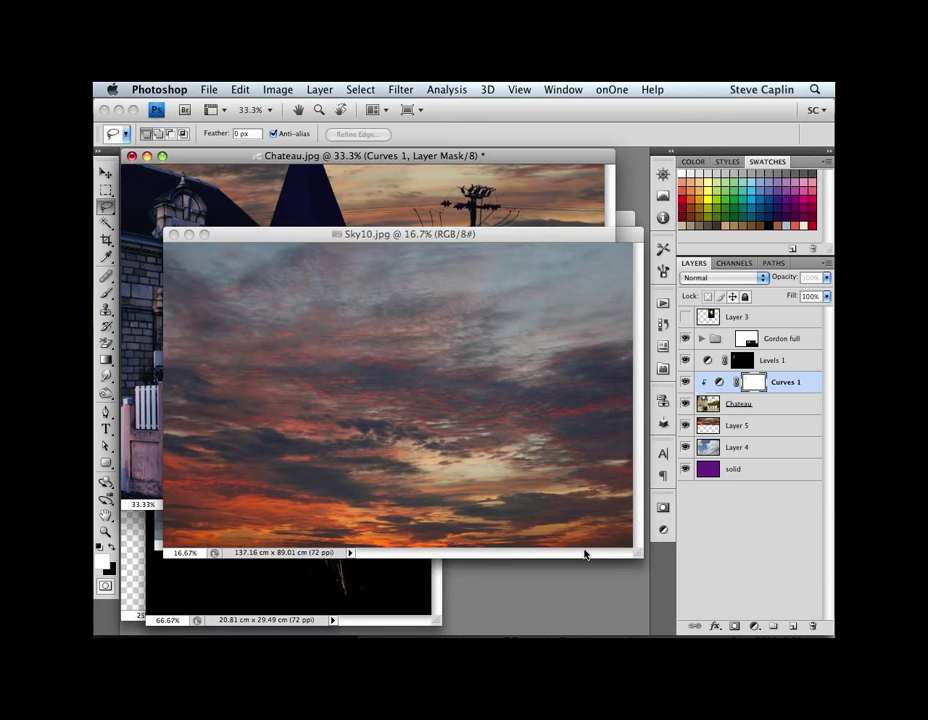
key(ctrl+Tab)
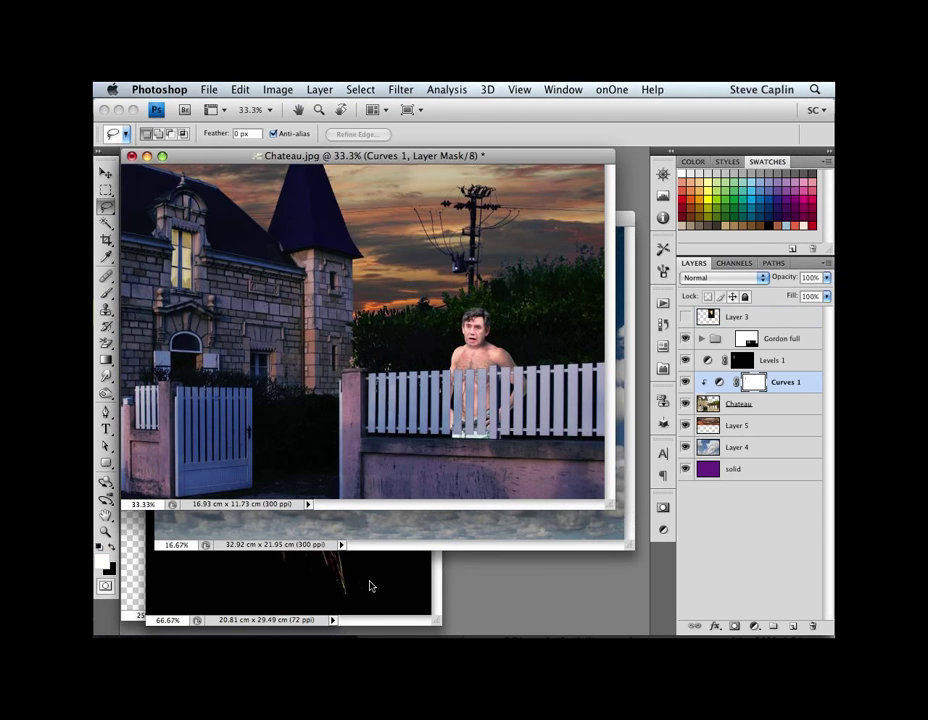
key(ctrl+Tab)
key(super+w)
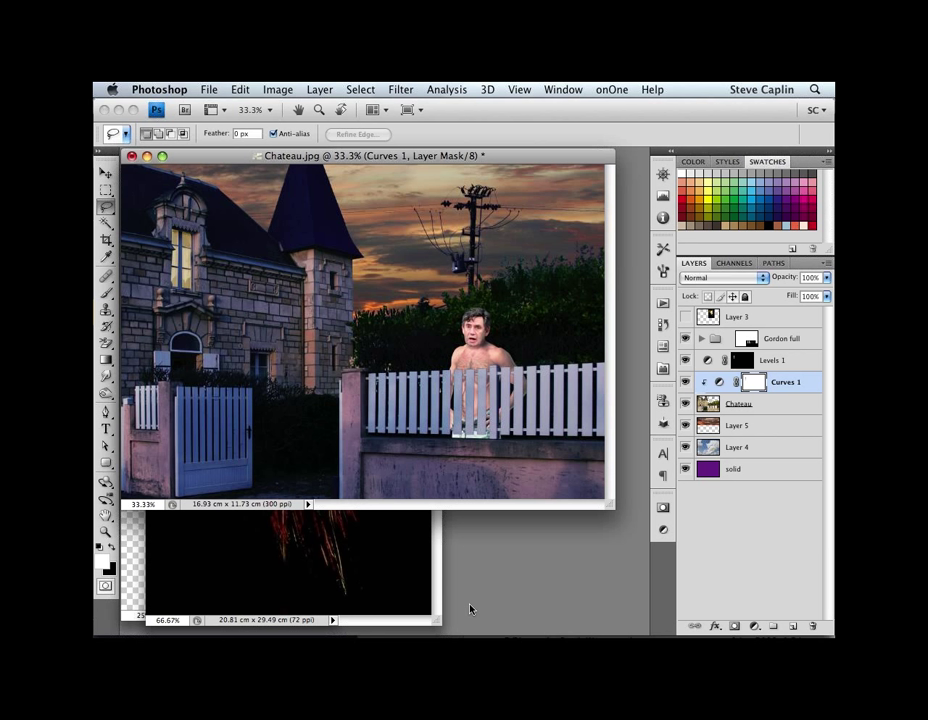
Step: Open lamppost.psd from the demo files folder
key(super+s)
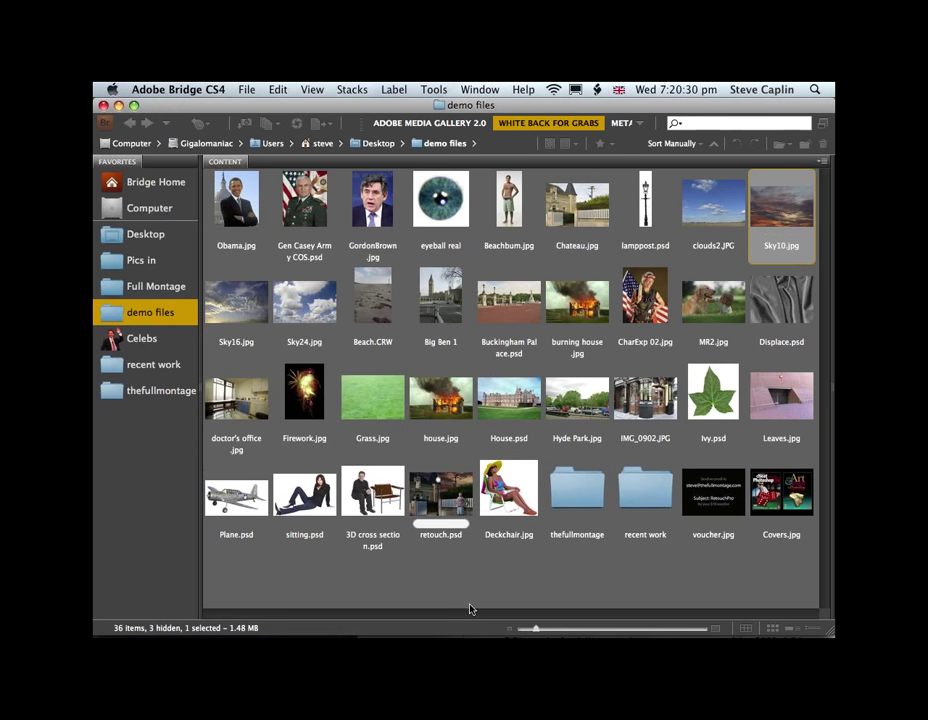
click(645, 212)
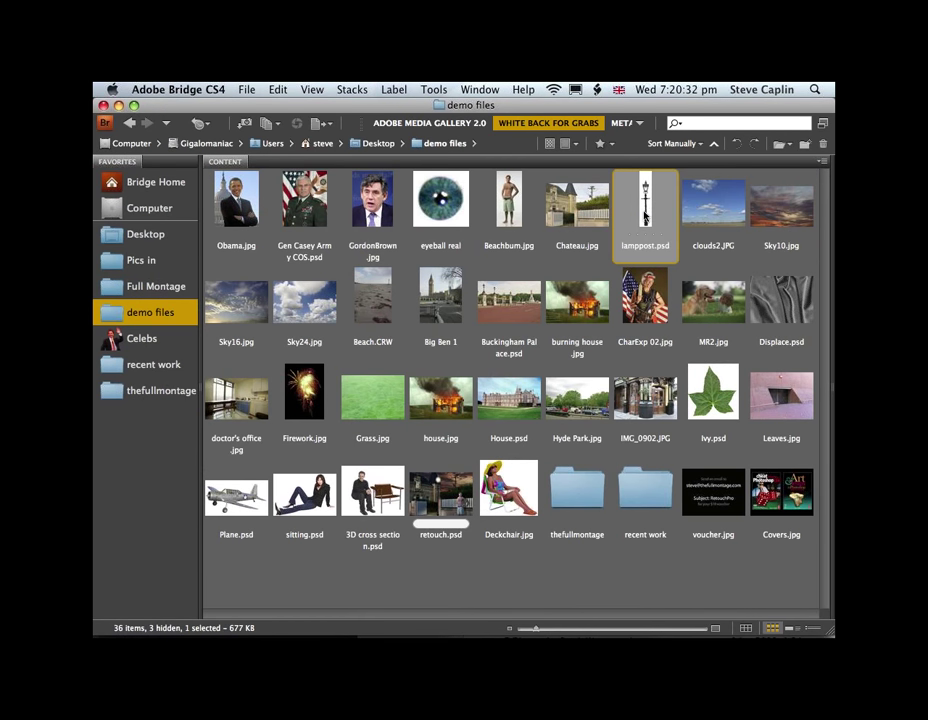
double_click(645, 215)
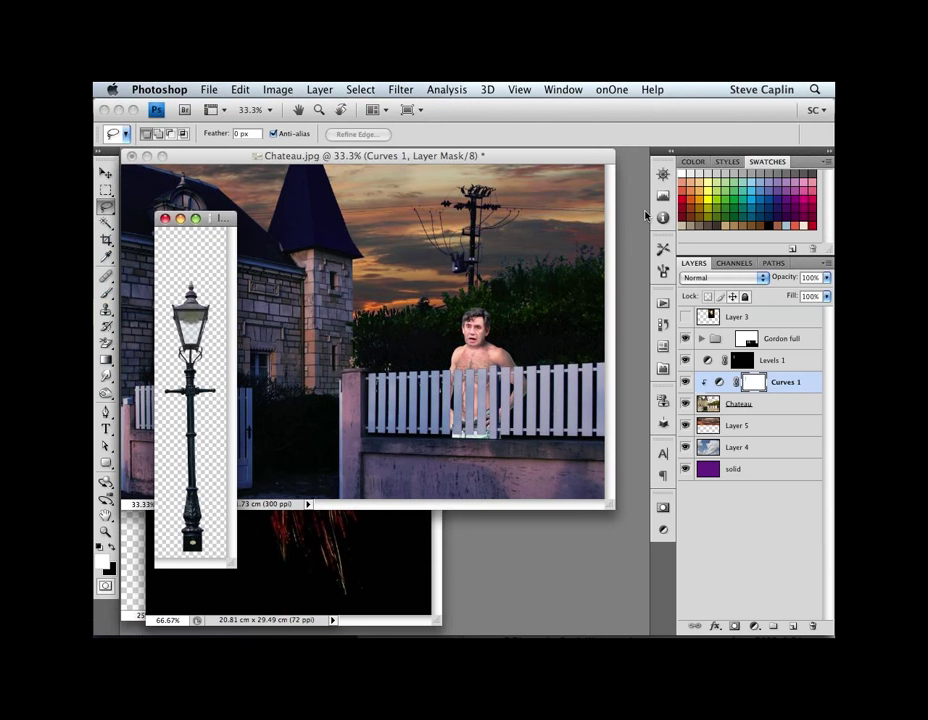
Step: Move the lamppost into Chateau.jpg as Layer 6 beside the fence pillar and begin stretching it taller
key(v)
drag(203, 393, 346, 382)
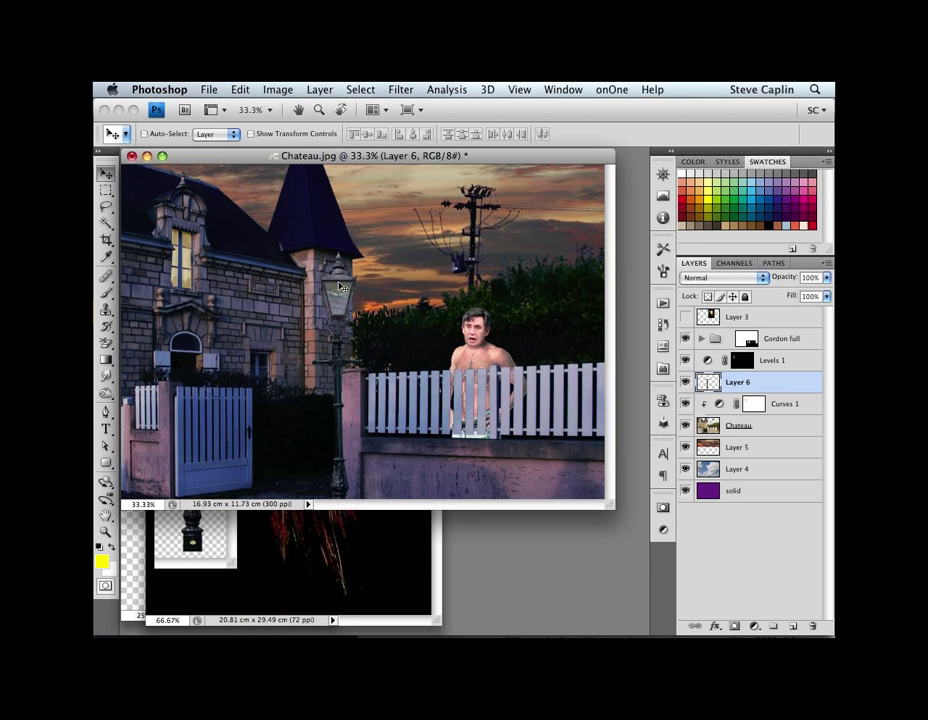
drag(341, 299, 350, 298)
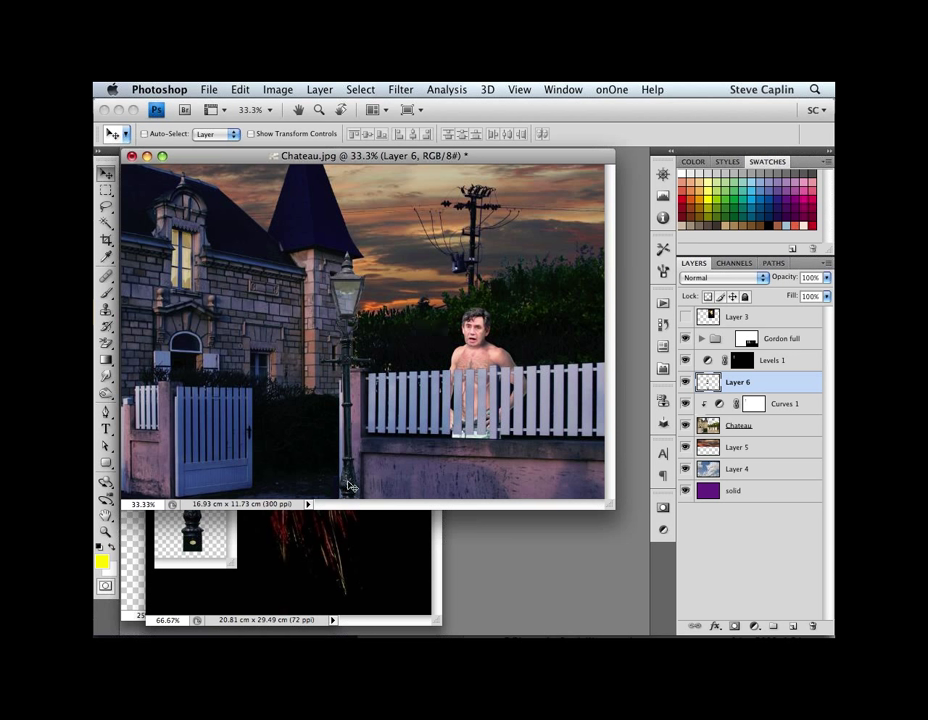
mouse_move(349, 489)
mouse_down()
mouse_move(356, 398)
mouse_move(357, 479)
mouse_up()
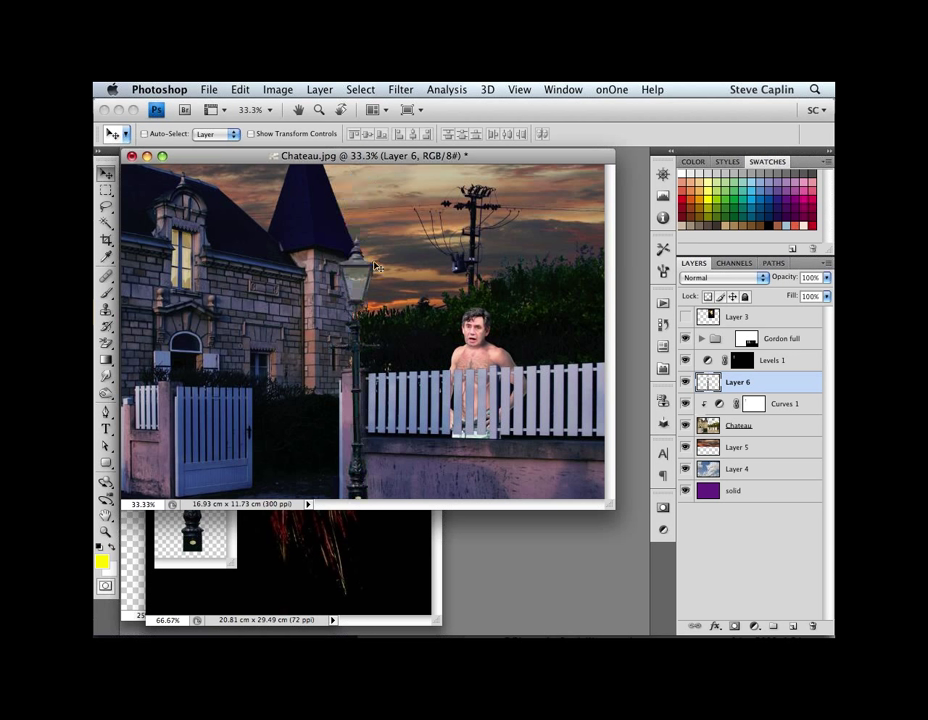
key(ctrl+t)
drag(356, 232, 356, 168)
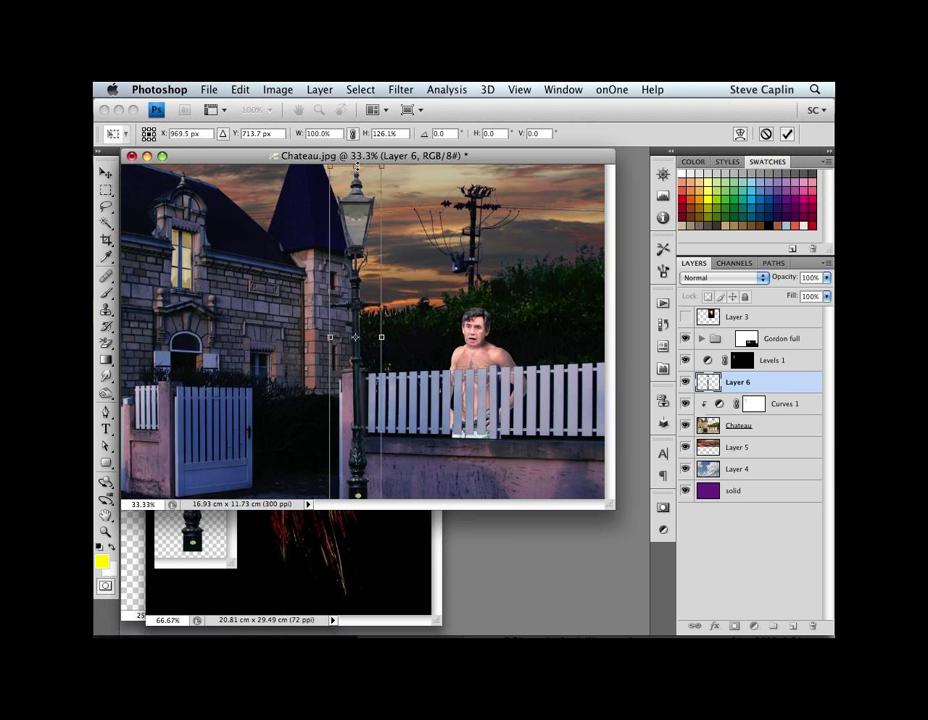
Step: Stretch Layer 6's lamppost to 119.5% height and commit the transform
drag(355, 170, 363, 410)
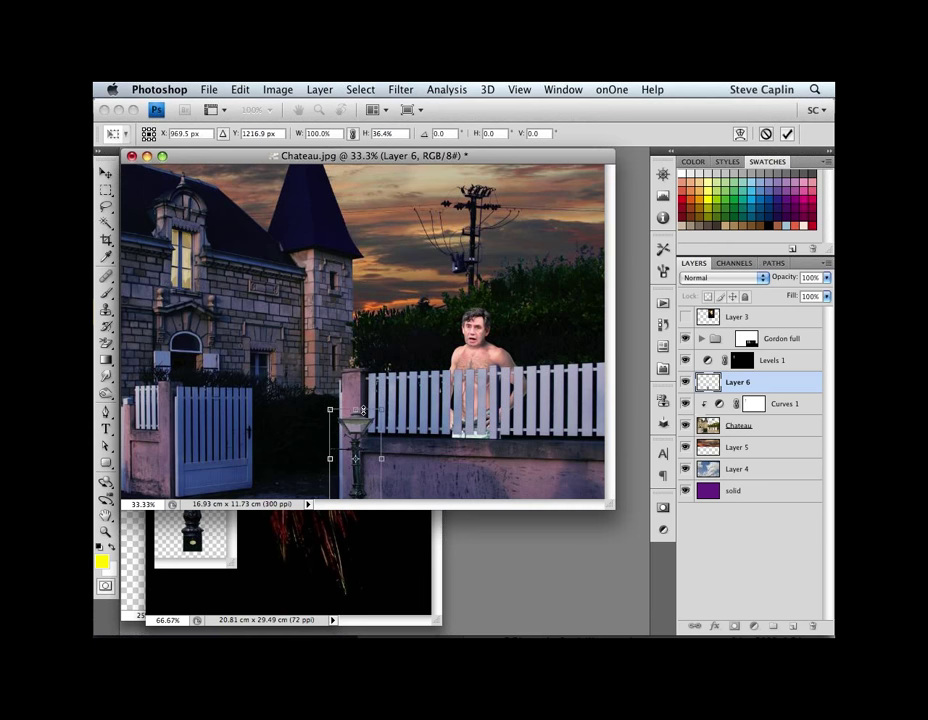
key(Escape)
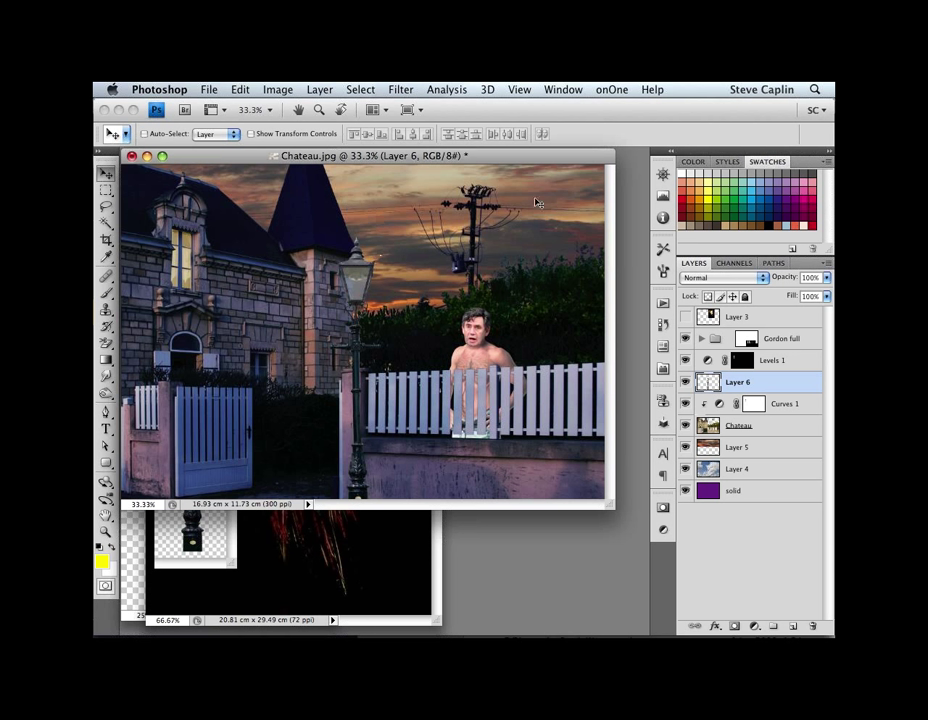
click(241, 92)
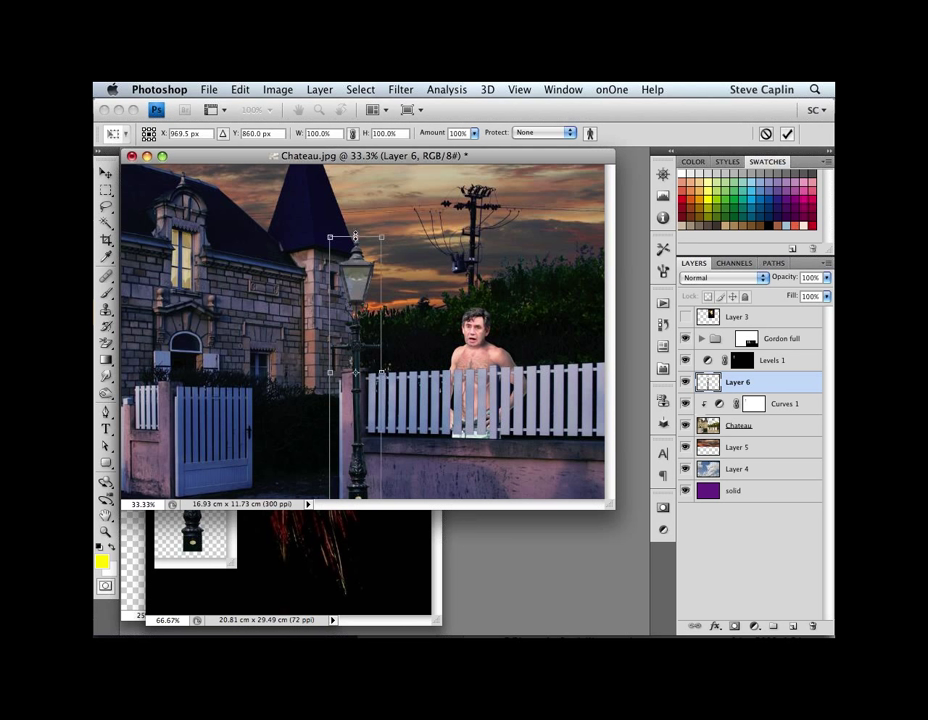
drag(355, 234, 356, 301)
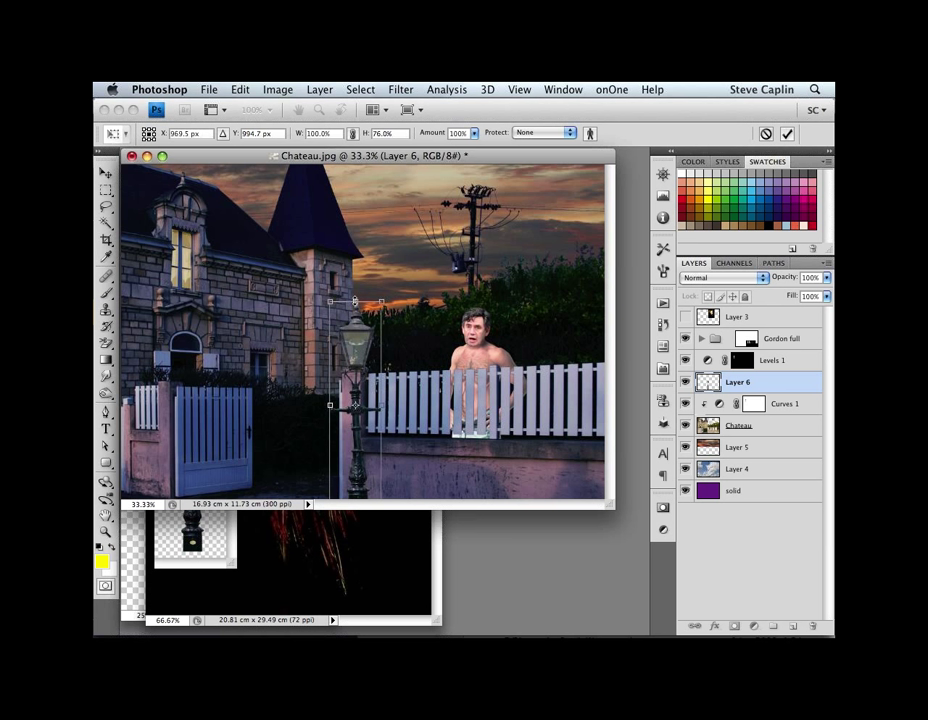
drag(355, 298, 353, 184)
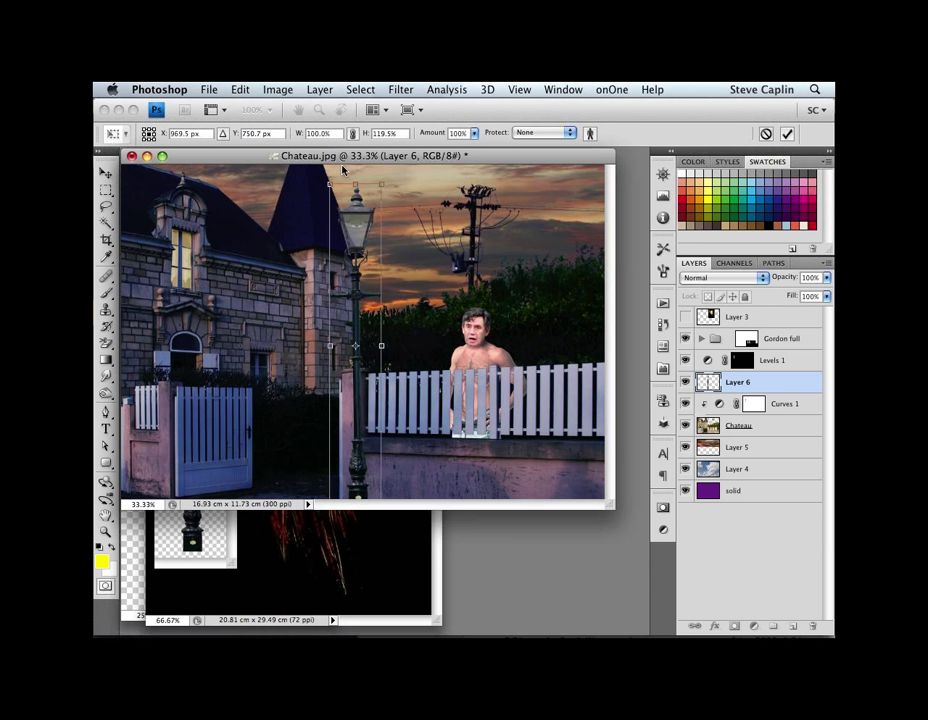
key(Return)
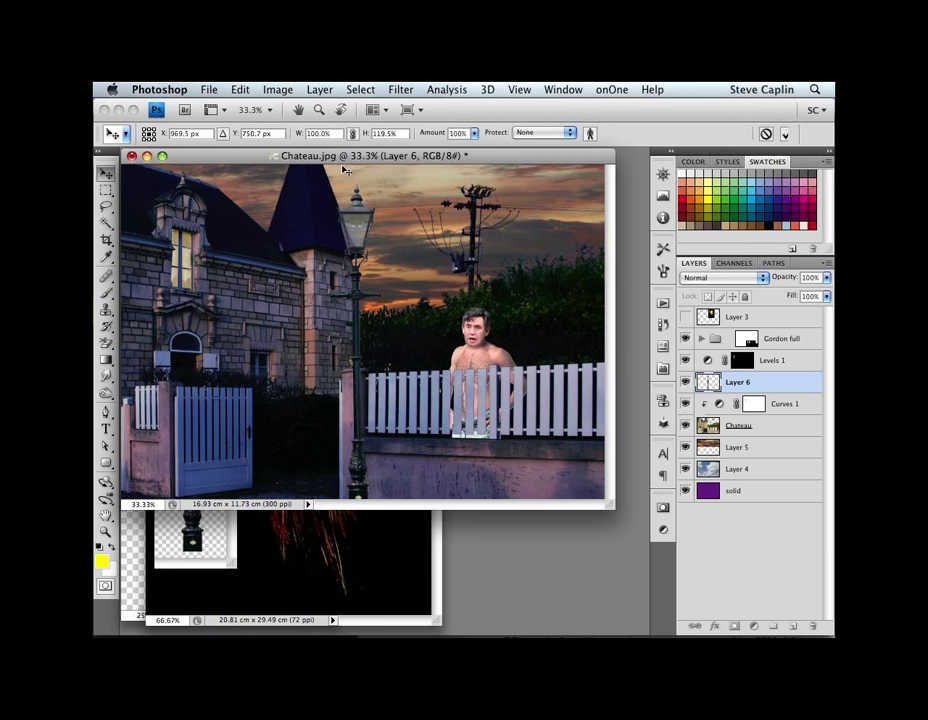
Step: Nudge the lamp post slightly right, rename Layer 6 to 'lamppost', and start a new layer
drag(362, 393, 394, 383)
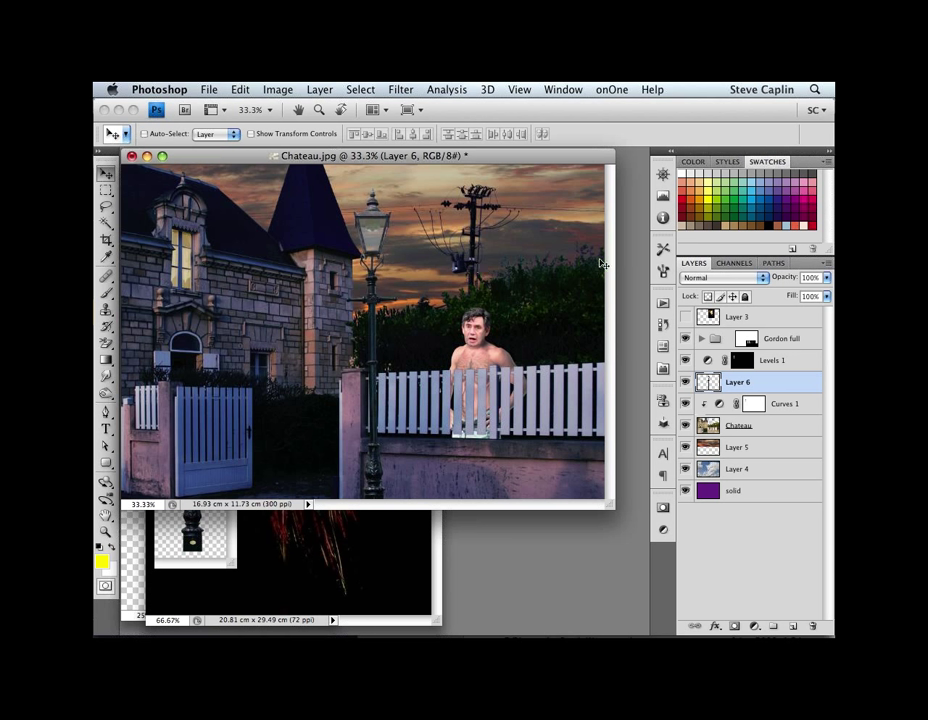
double_click(763, 400)
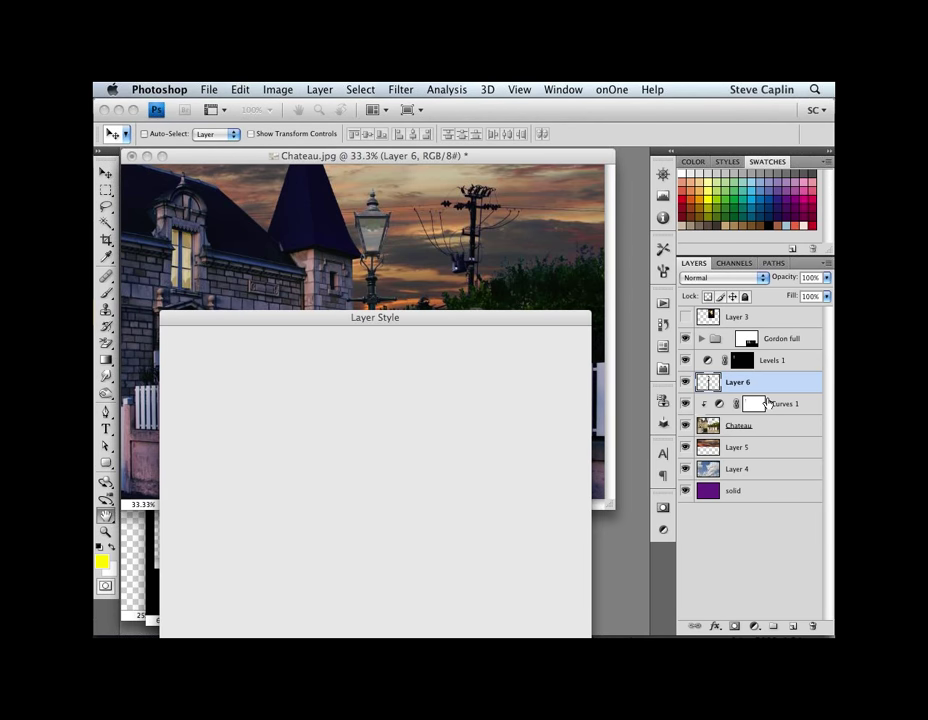
key(Escape)
double_click(737, 381)
text(lamppost)
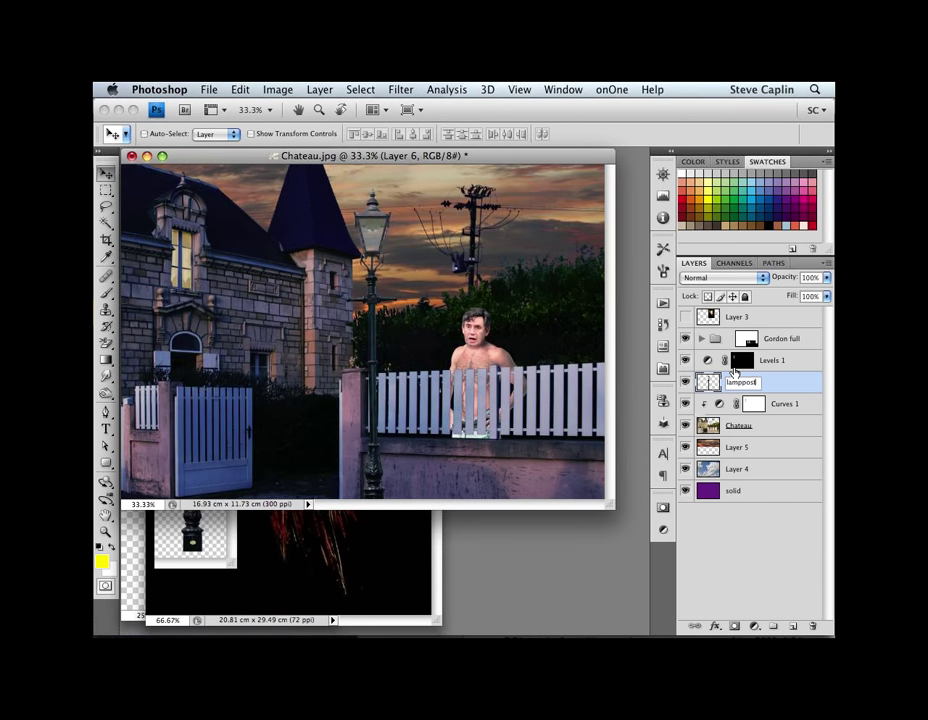
key(Return)
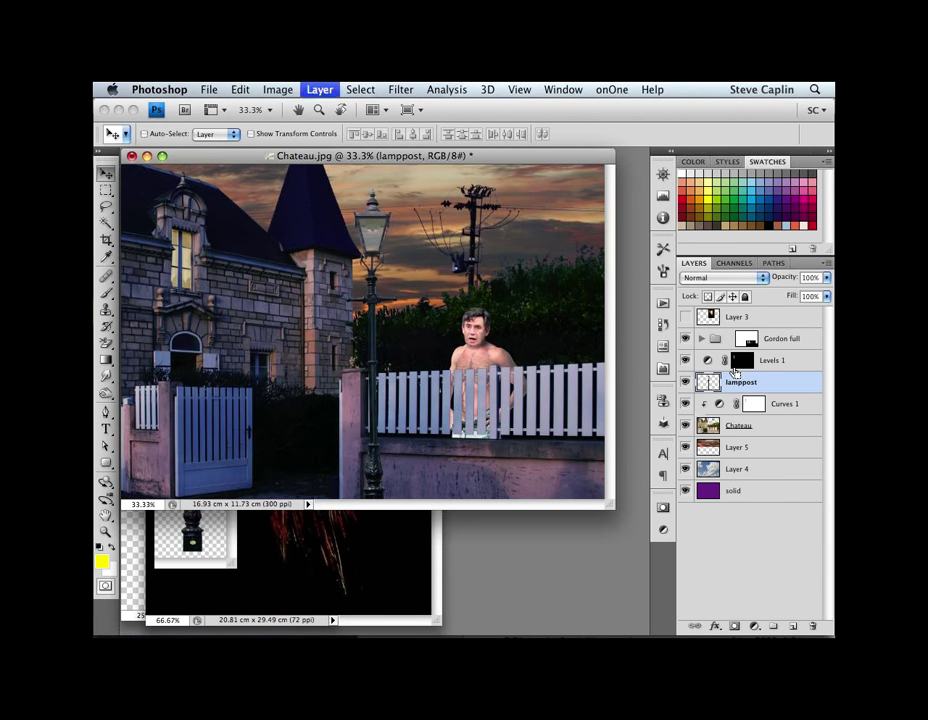
key(super+shift+n)
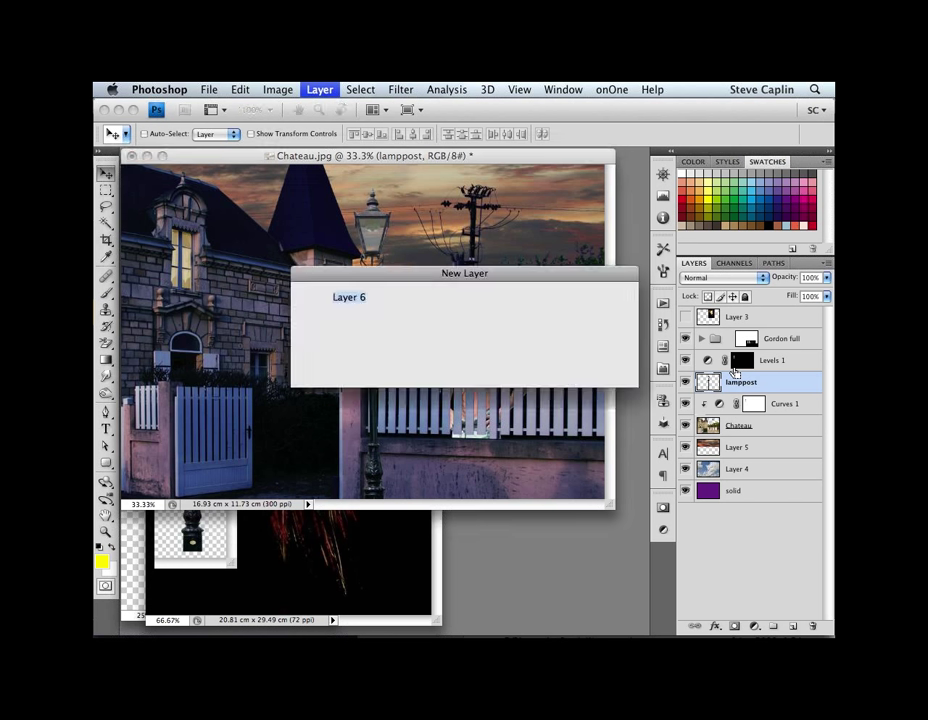
Step: Create the new layer with the name 'light'
text(light)
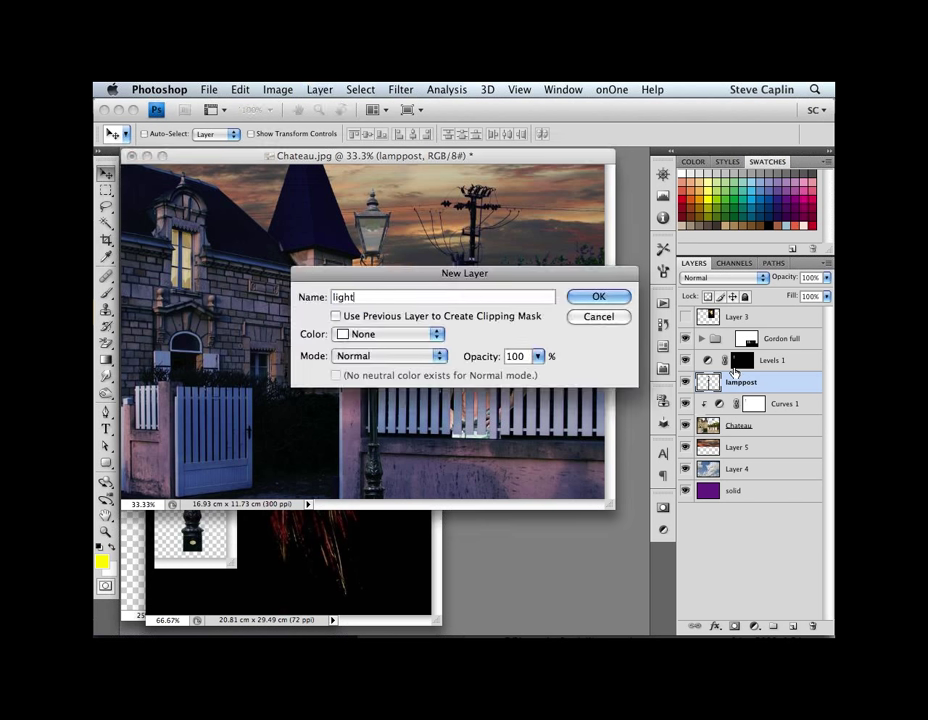
key(Return)
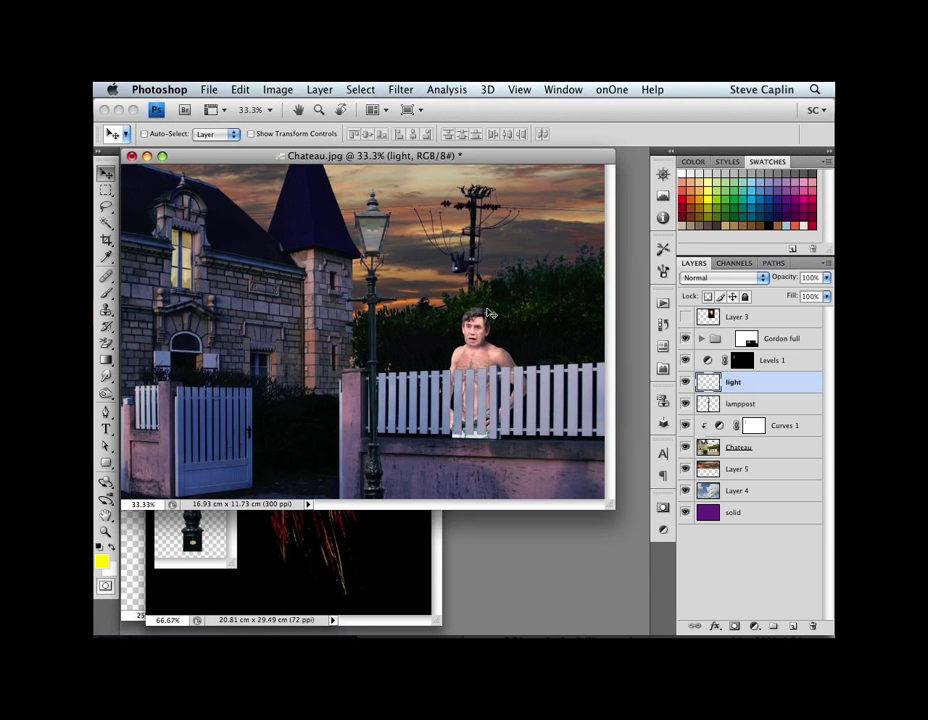
Step: Airbrush a pale-yellow glow over the lantern with a soft 125 px brush
key(b)
mouse_move(322, 266)
mouse_down()
mouse_move(337, 282)
mouse_move(366, 282)
mouse_up()
click(713, 176)
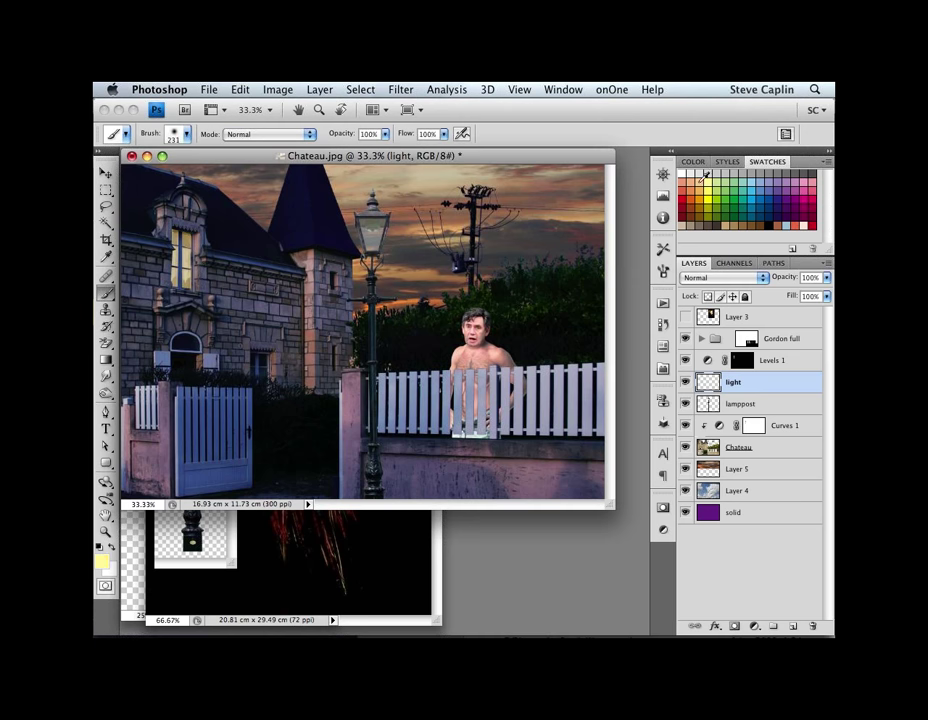
drag(372, 230, 373, 231)
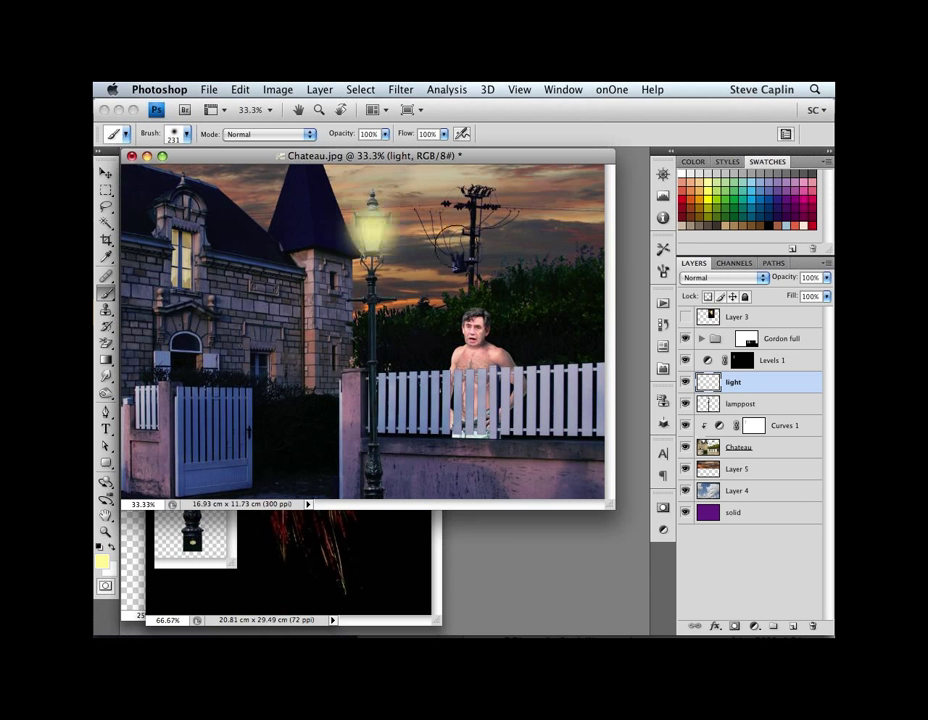
right_click(578, 258)
key(Return)
key(bracketleft)
key(bracketleft)
key(bracketleft)
key(bracketleft)
click(374, 231)
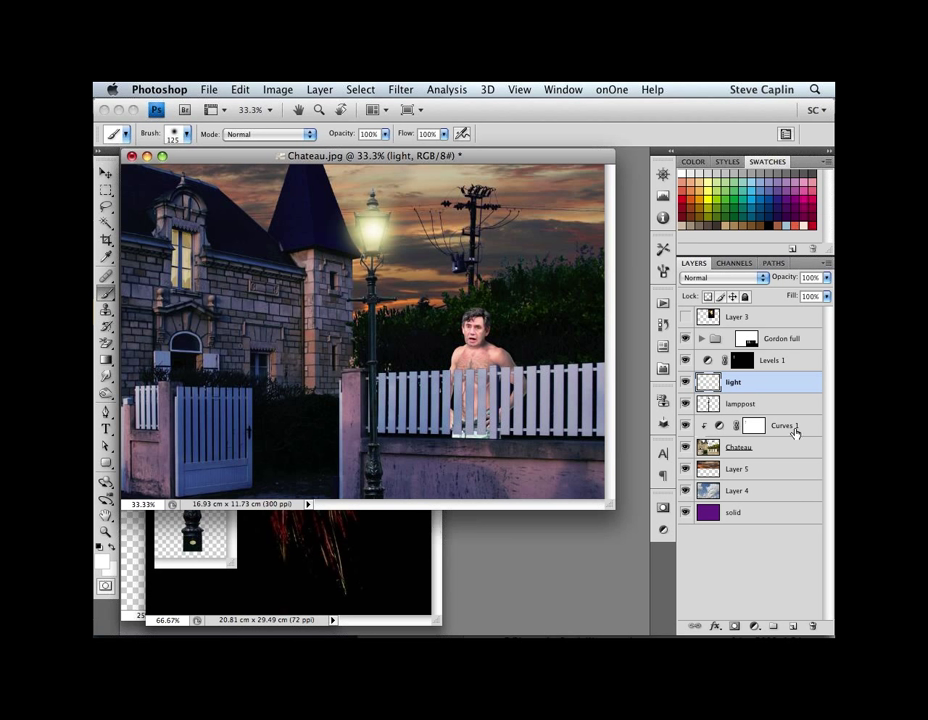
Step: Select the Curves 1 layer mask, zoom to 50% and enlarge the soft brush
click(748, 426)
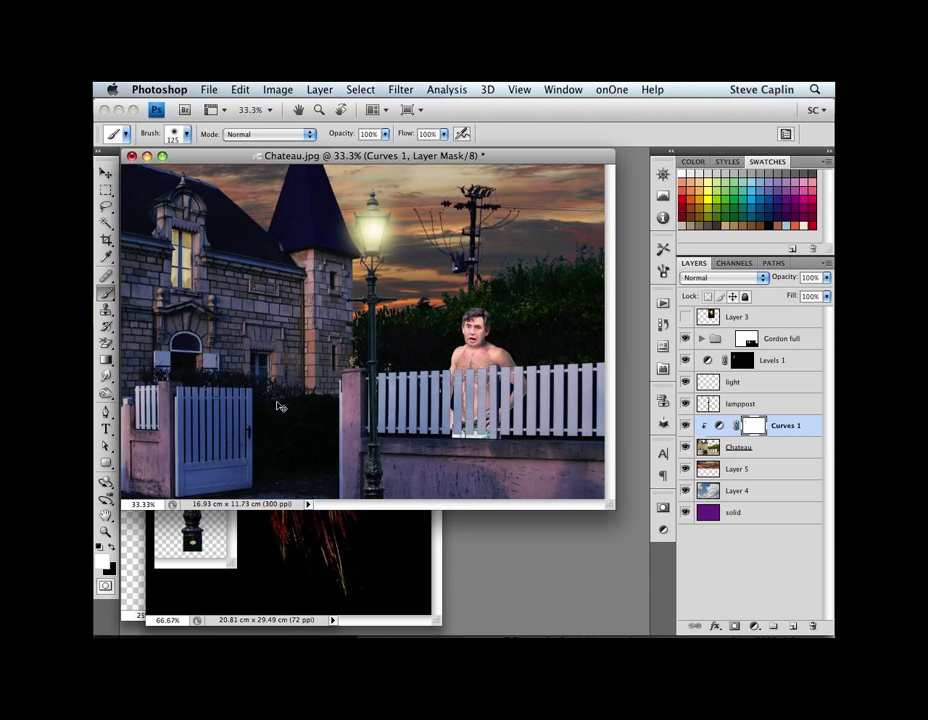
key(super+equal)
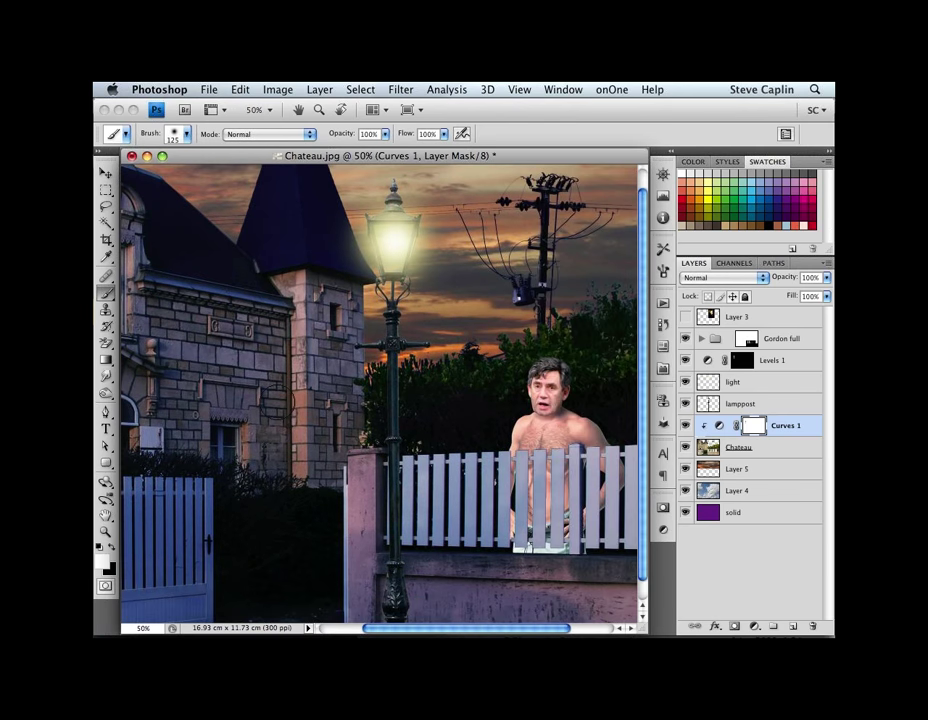
scroll(384, 390, left, 5)
key(bracketright)
key(bracketright)
key(bracketright)
key(bracketright)
key(bracketright)
key(bracketright)
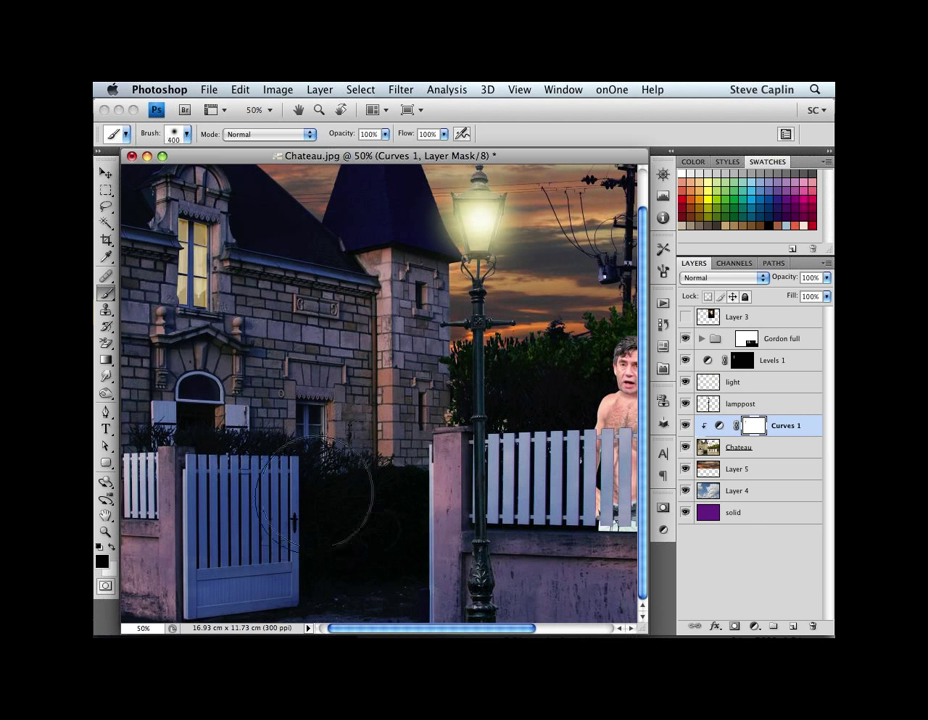
key(bracketleft)
Step: Paint the mask over the lower gate, the wall under the fence, and the ground beside the gate
mouse_move(290, 530)
mouse_down()
mouse_move(241, 582)
mouse_move(312, 545)
mouse_move(253, 575)
mouse_move(221, 609)
mouse_move(252, 582)
mouse_move(304, 569)
mouse_move(374, 584)
mouse_move(326, 597)
mouse_move(360, 608)
mouse_up()
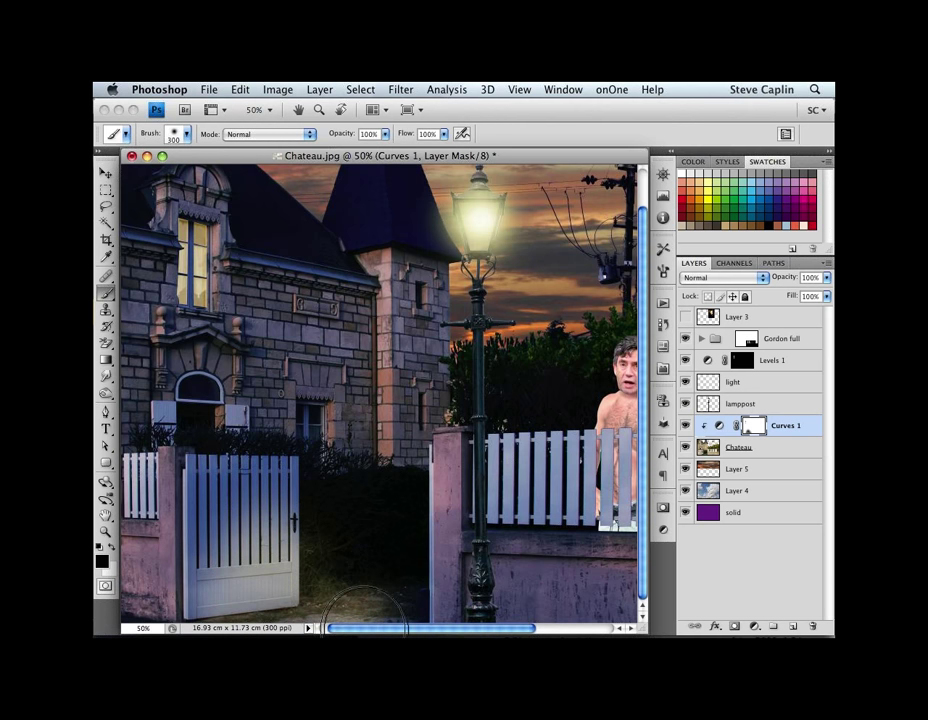
mouse_move(367, 606)
mouse_down()
mouse_move(507, 576)
mouse_move(525, 455)
mouse_move(479, 444)
mouse_move(572, 541)
mouse_up()
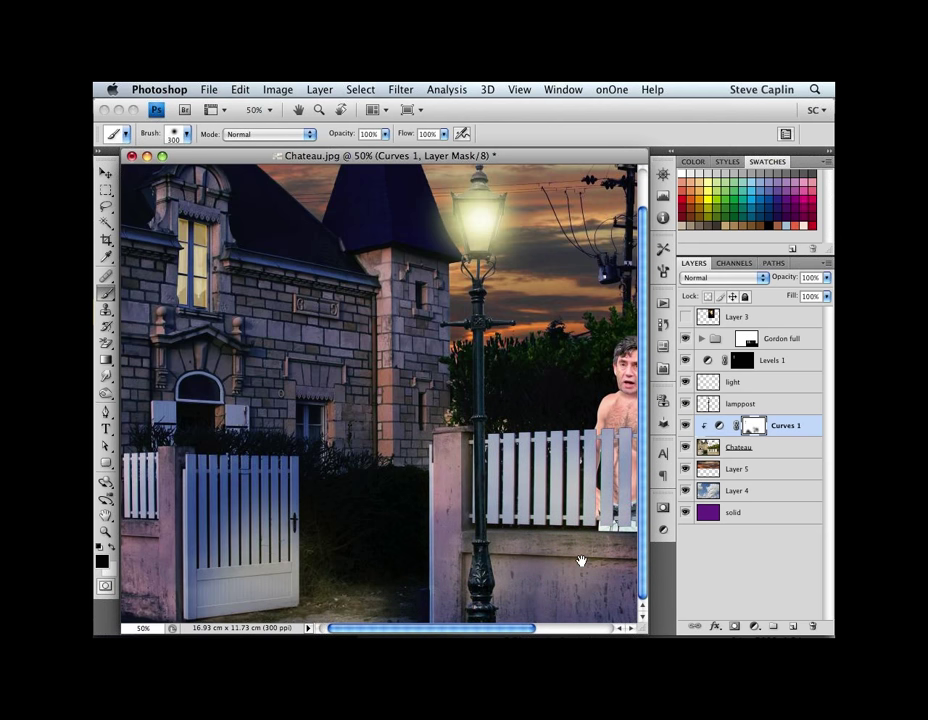
drag(581, 561, 563, 556)
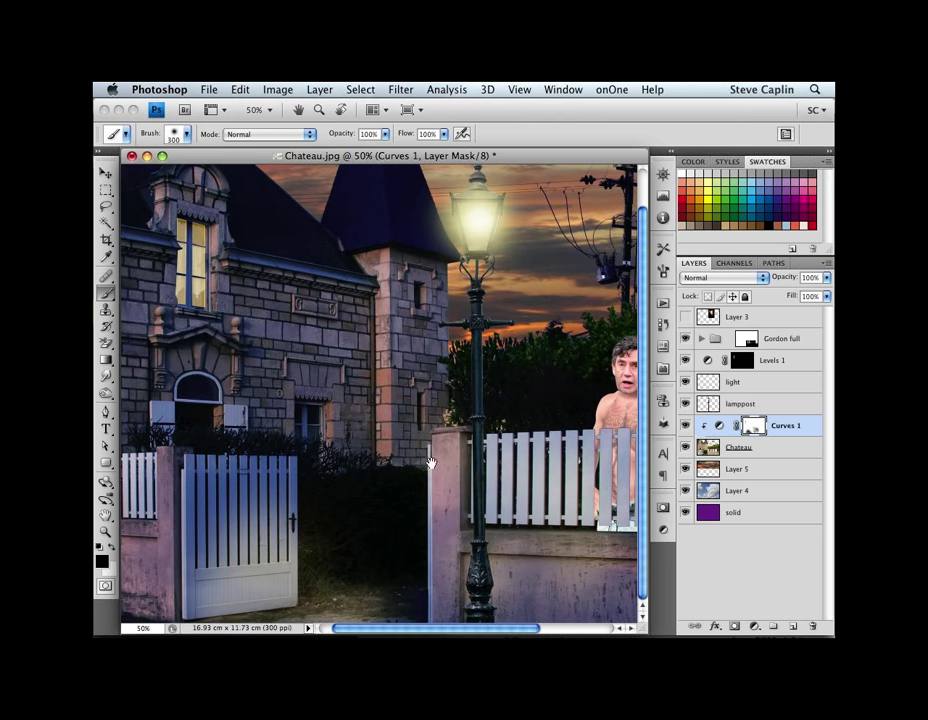
drag(430, 463, 445, 478)
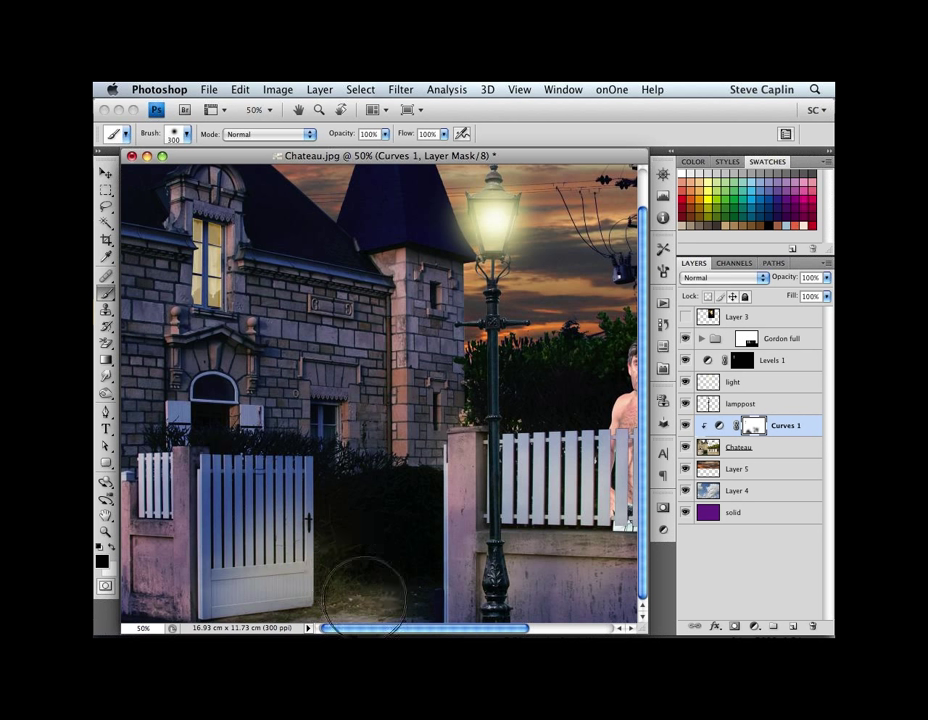
mouse_move(262, 583)
mouse_down()
mouse_move(309, 578)
mouse_move(395, 595)
mouse_move(380, 593)
mouse_move(397, 592)
mouse_move(382, 591)
mouse_move(404, 559)
mouse_up()
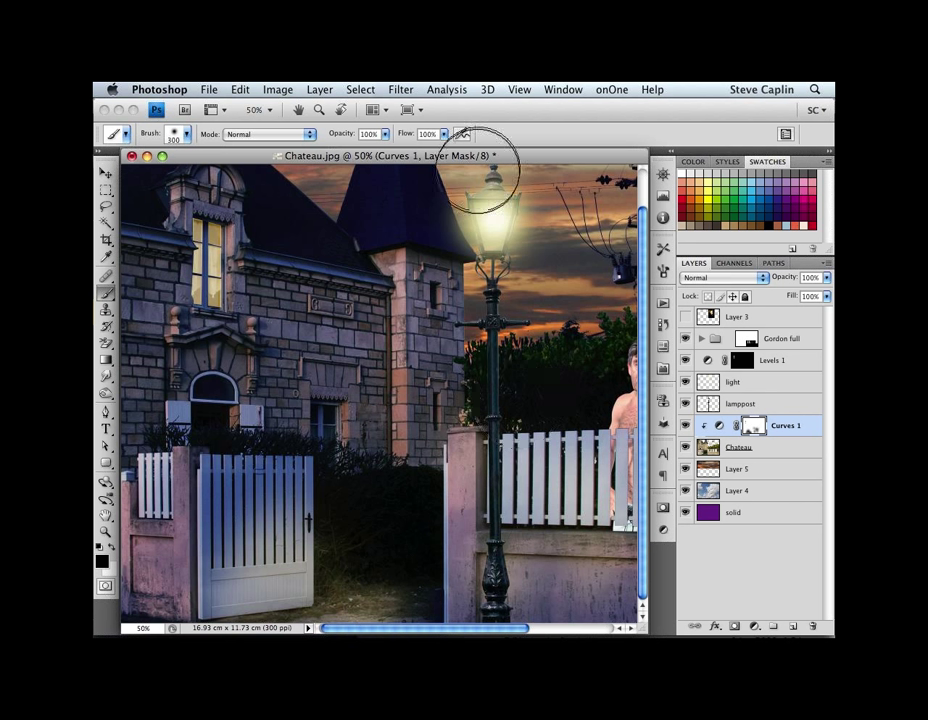
key(super+minus)
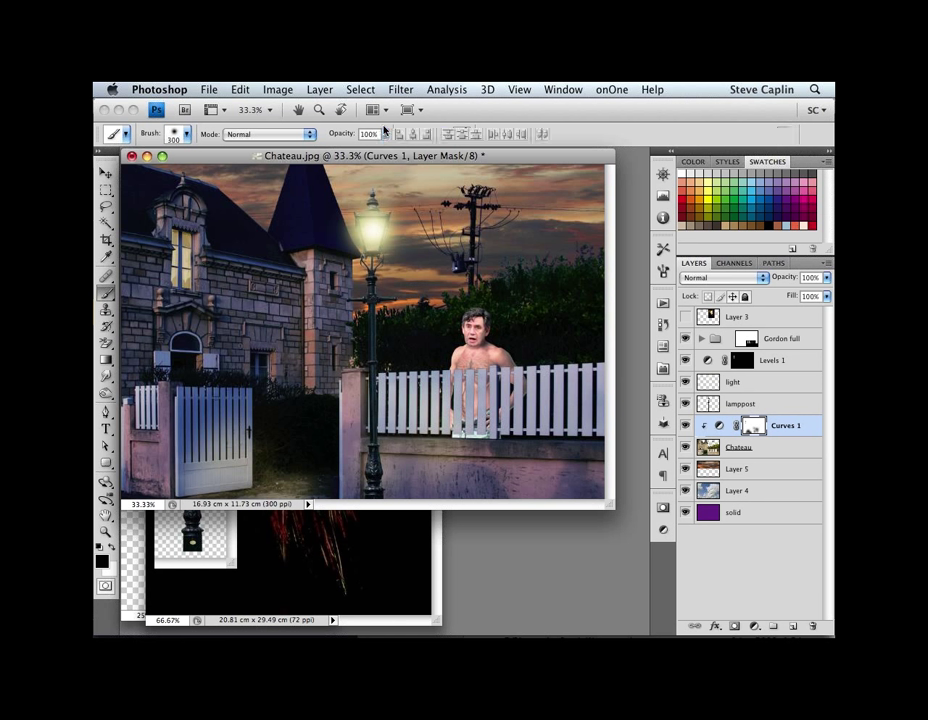
Step: Set brush opacity to 10% and add a 50% gray Hard Light layer
click(385, 134)
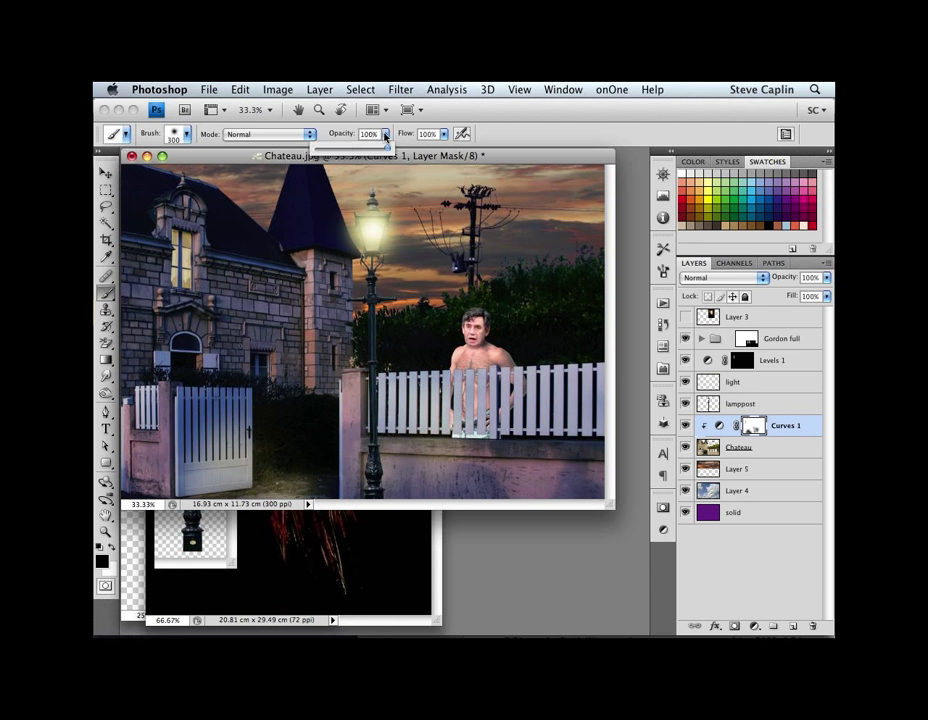
mouse_move(386, 148)
mouse_down()
mouse_move(328, 163)
mouse_move(332, 170)
mouse_up()
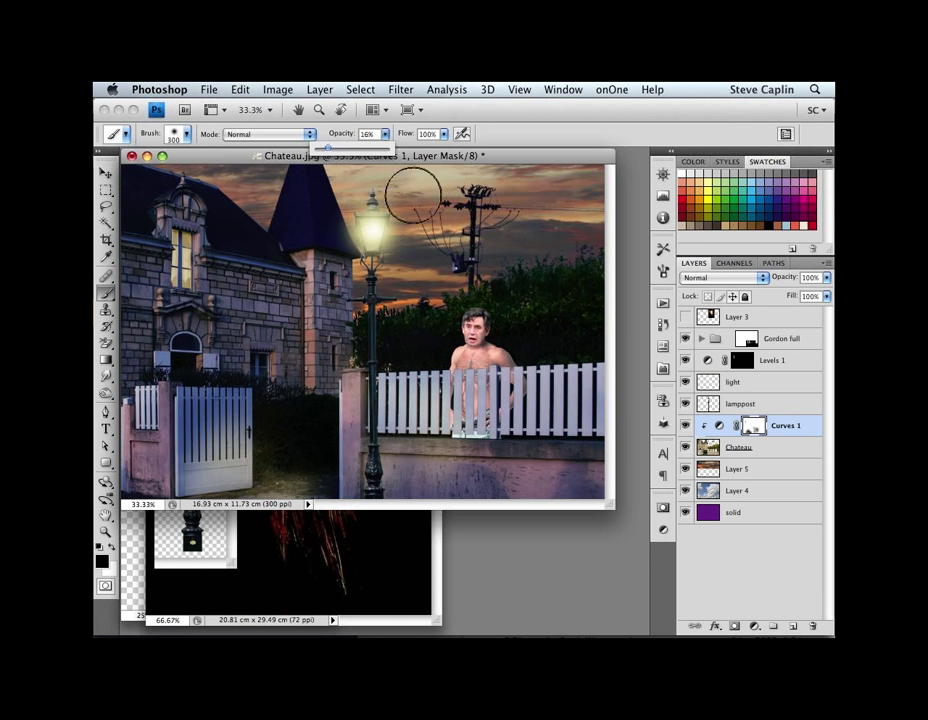
key(1)
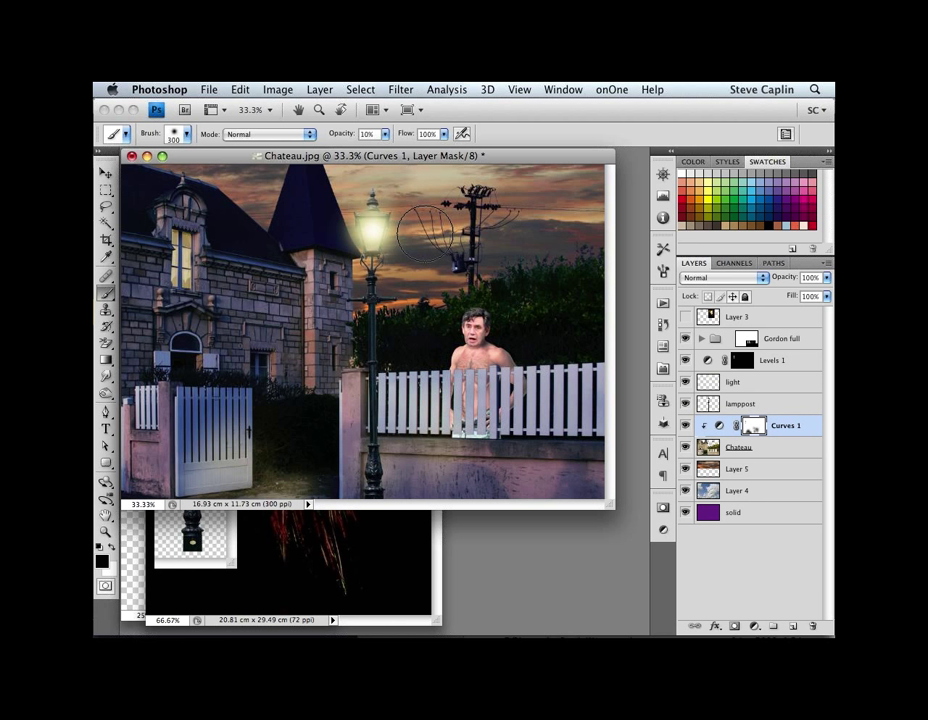
key(super+shift+alt+n)
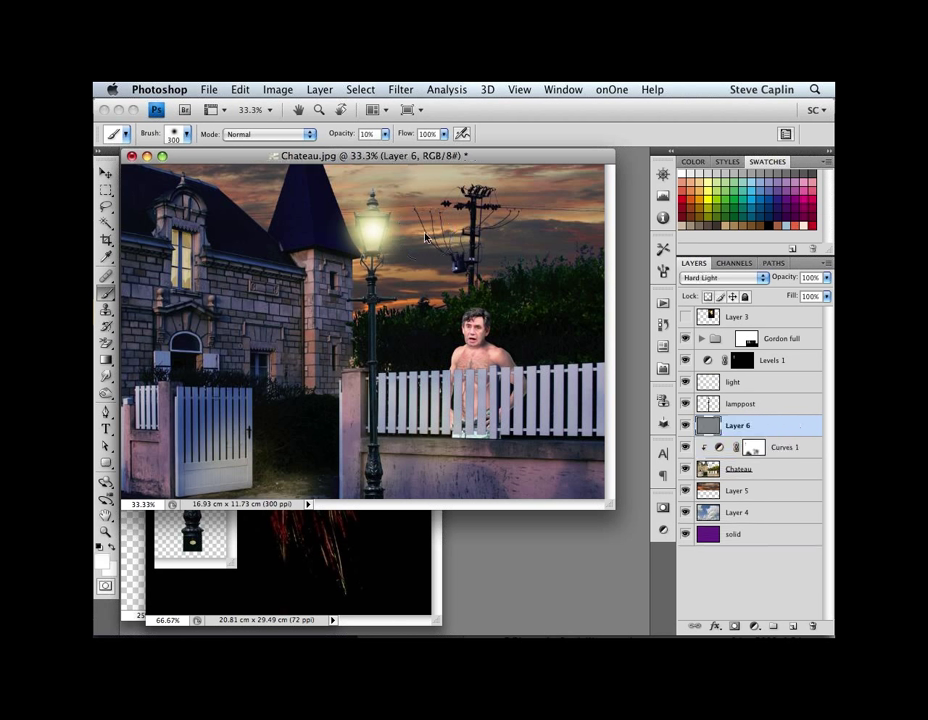
Step: Dismiss the Delete alert and undo the grey Hard Light layer
key(Delete)
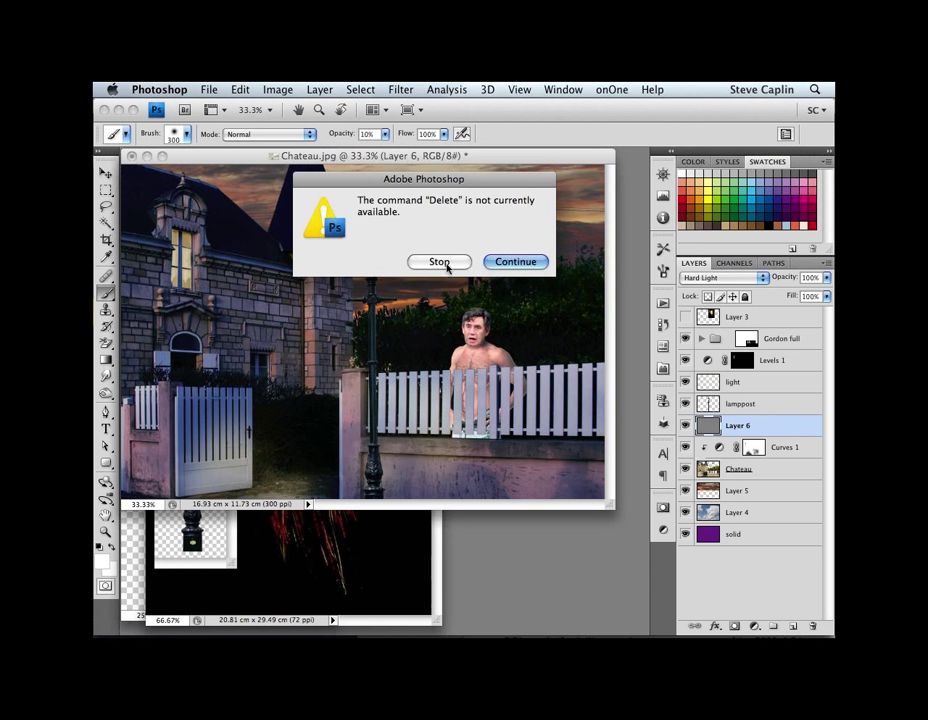
click(440, 262)
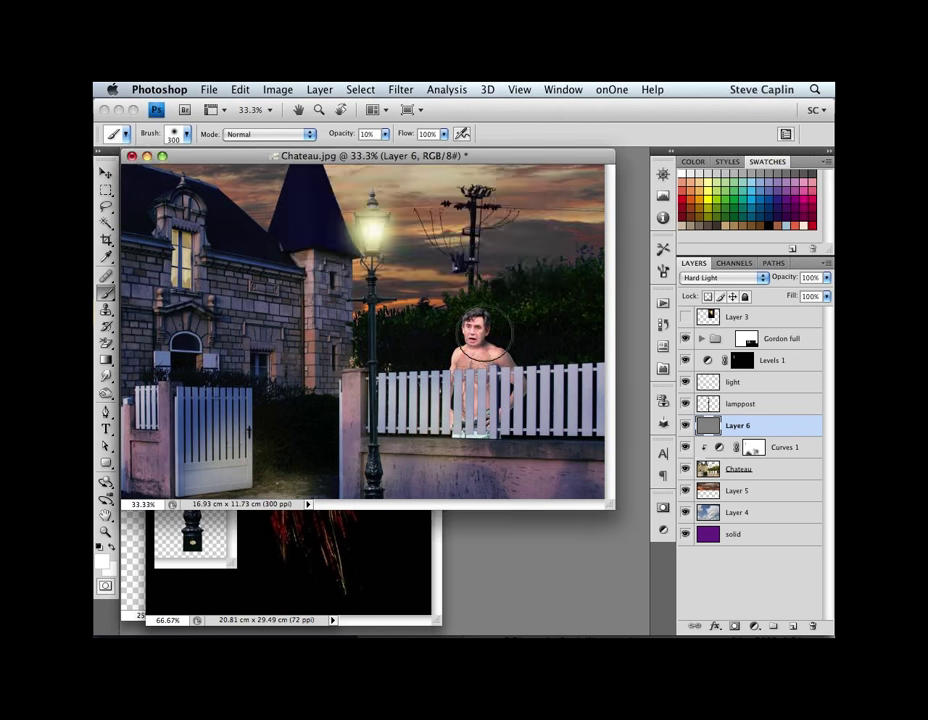
key(4)
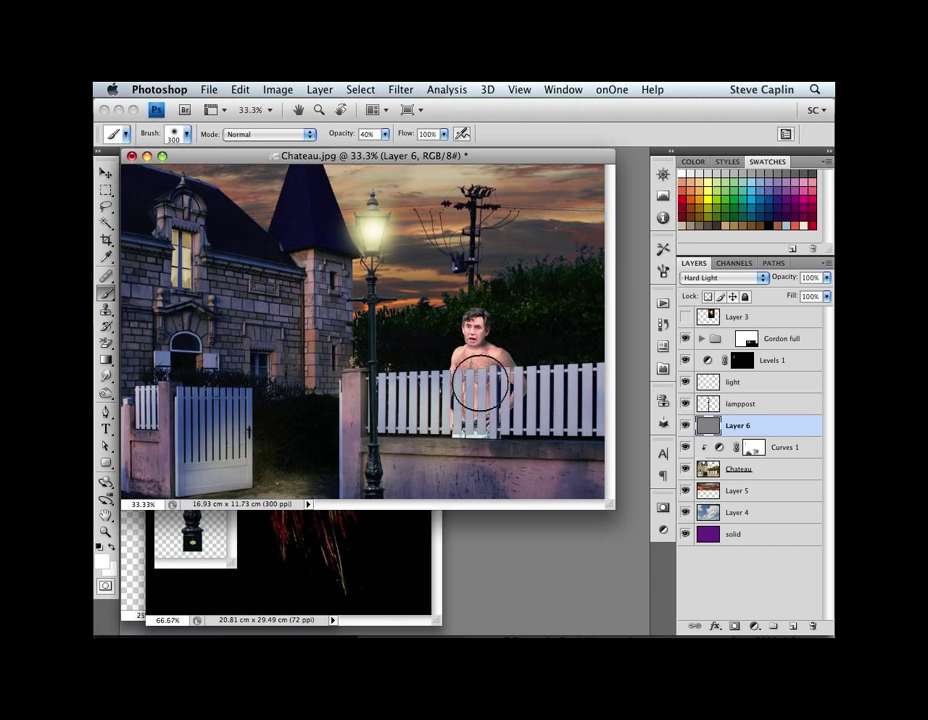
key(ctrl+z)
Step: Set the brush opacity to 45% and switch to the Move tool
key(6)
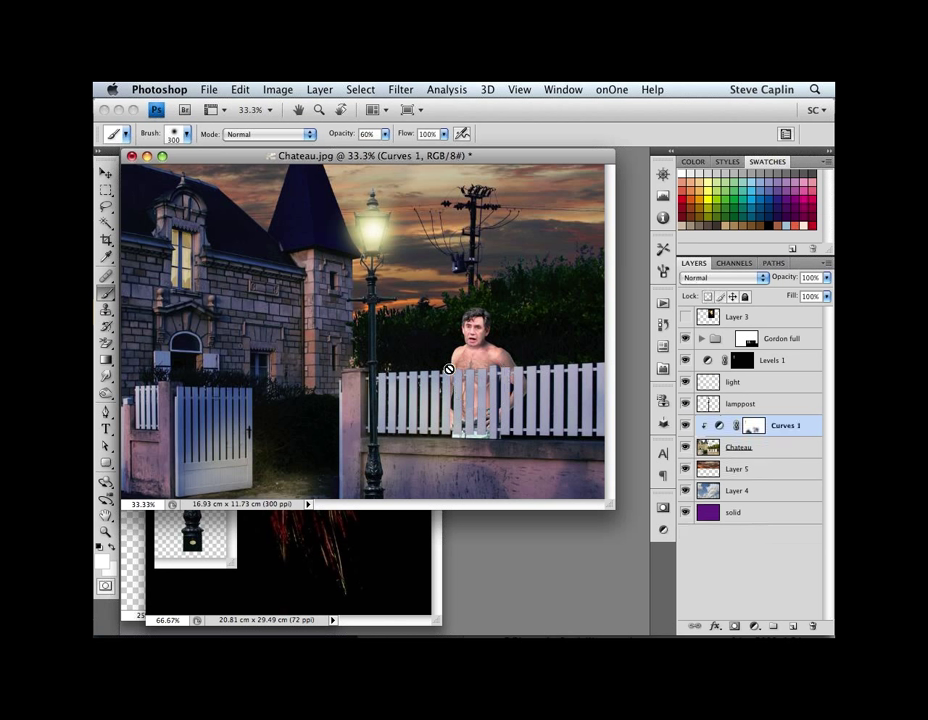
key(0)
key(5)
drag(362, 133, 359, 147)
click(104, 174)
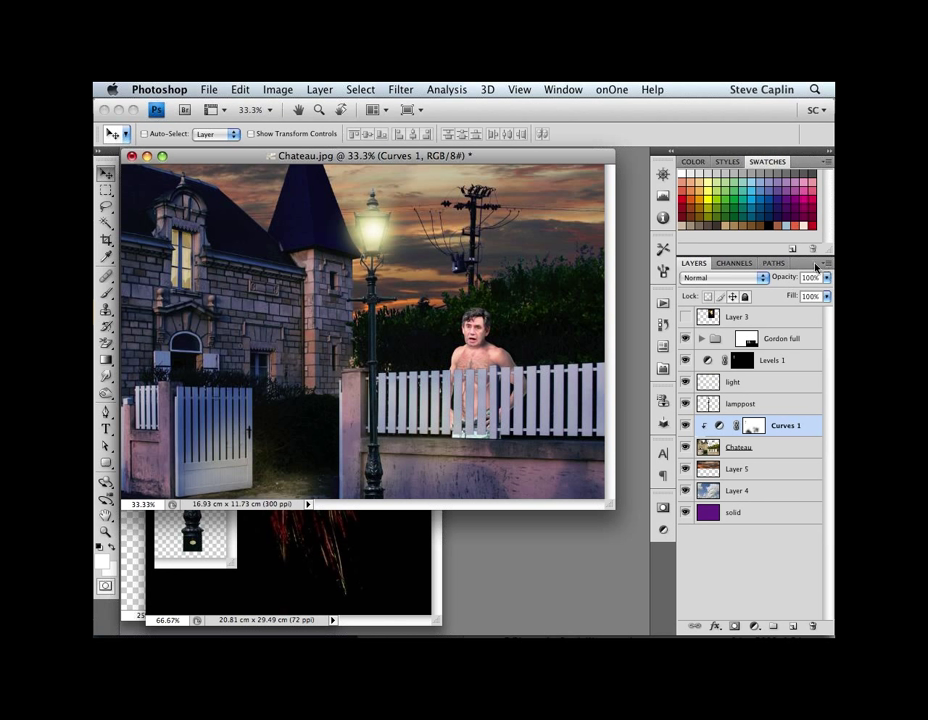
key(5)
key(7)
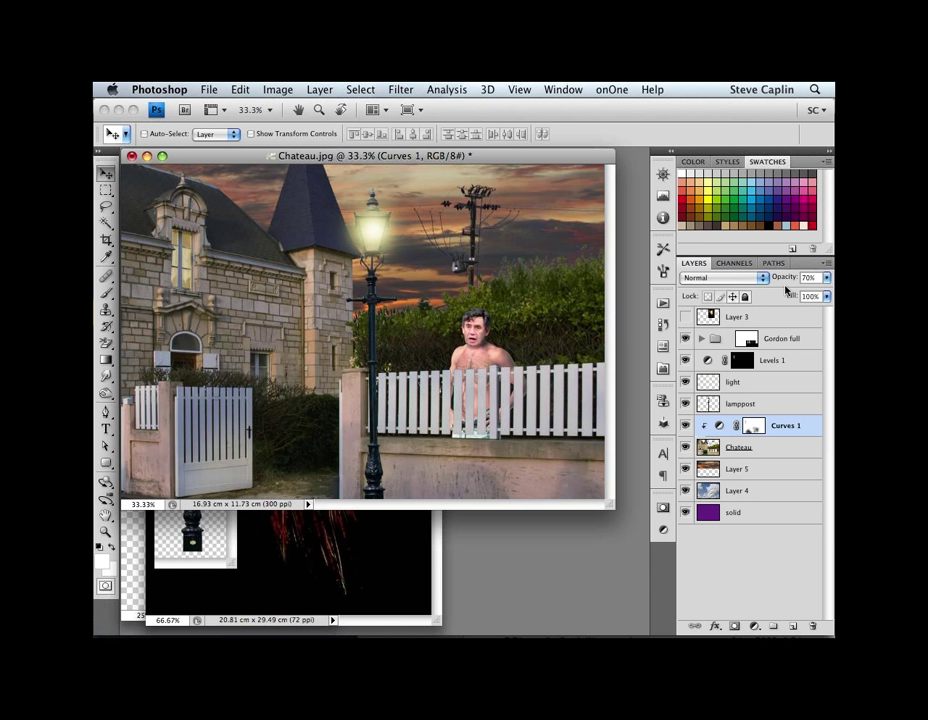
key(9)
key(0)
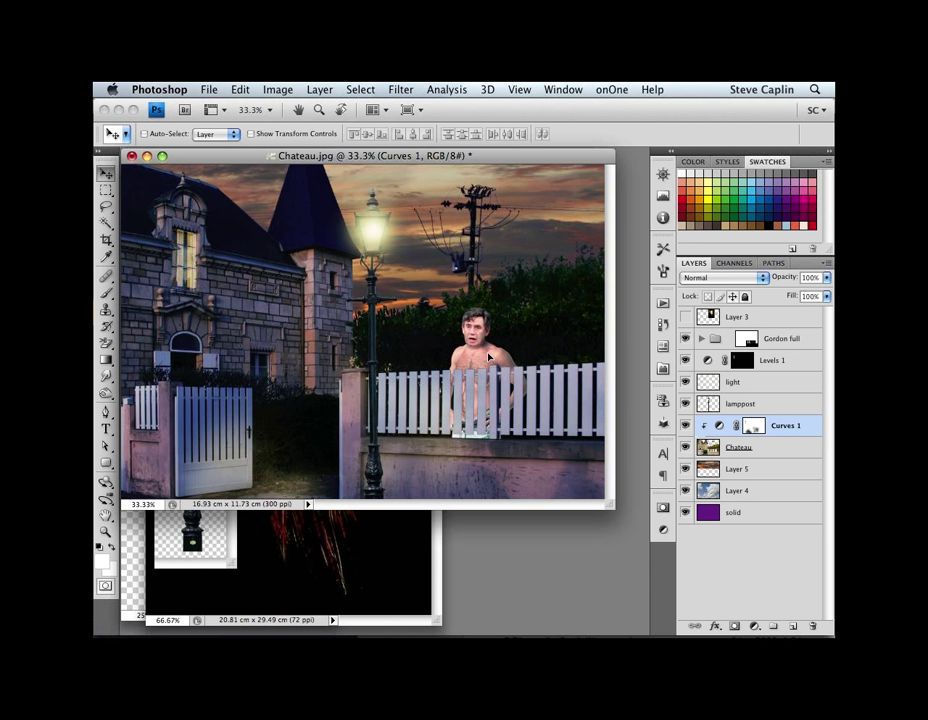
click(716, 340)
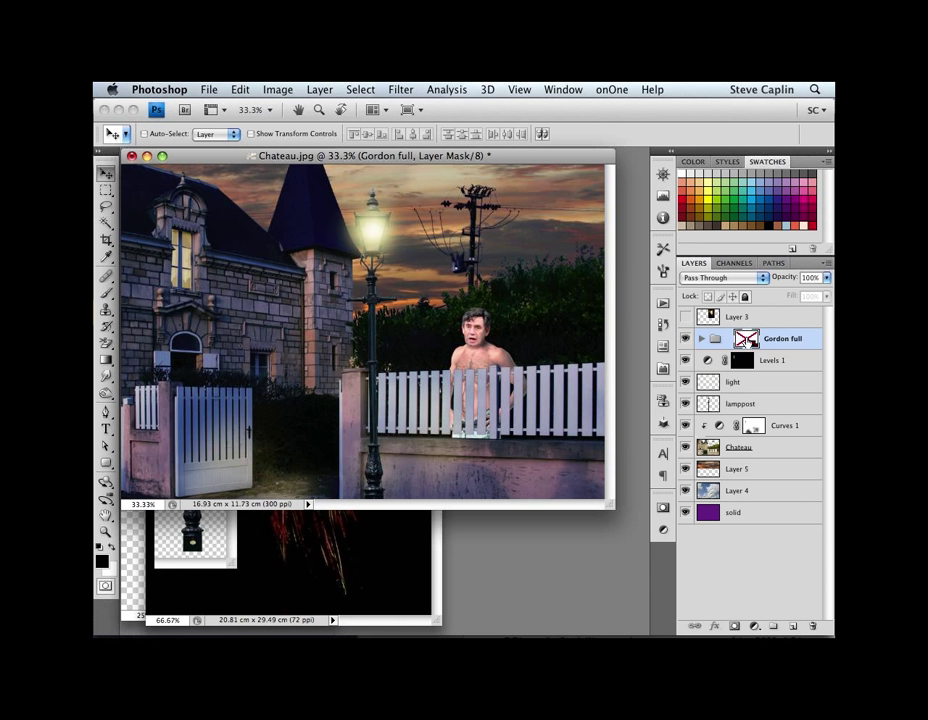
Step: Disable the Gordon full group mask, expand the group, and rename Layer 2 to 'Hard light'
shift+click(746, 341)
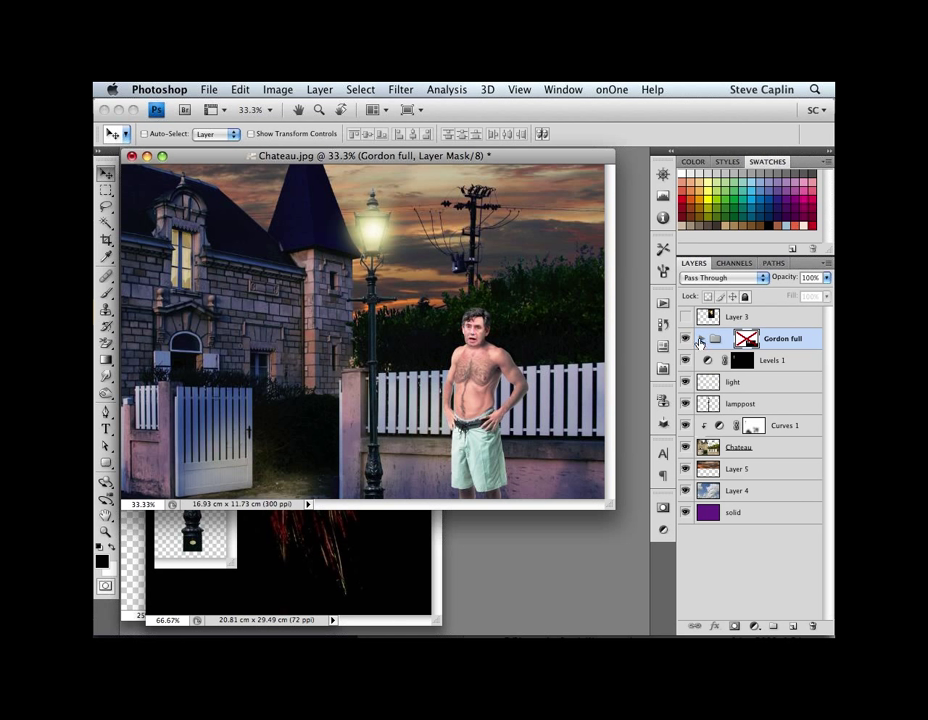
click(701, 340)
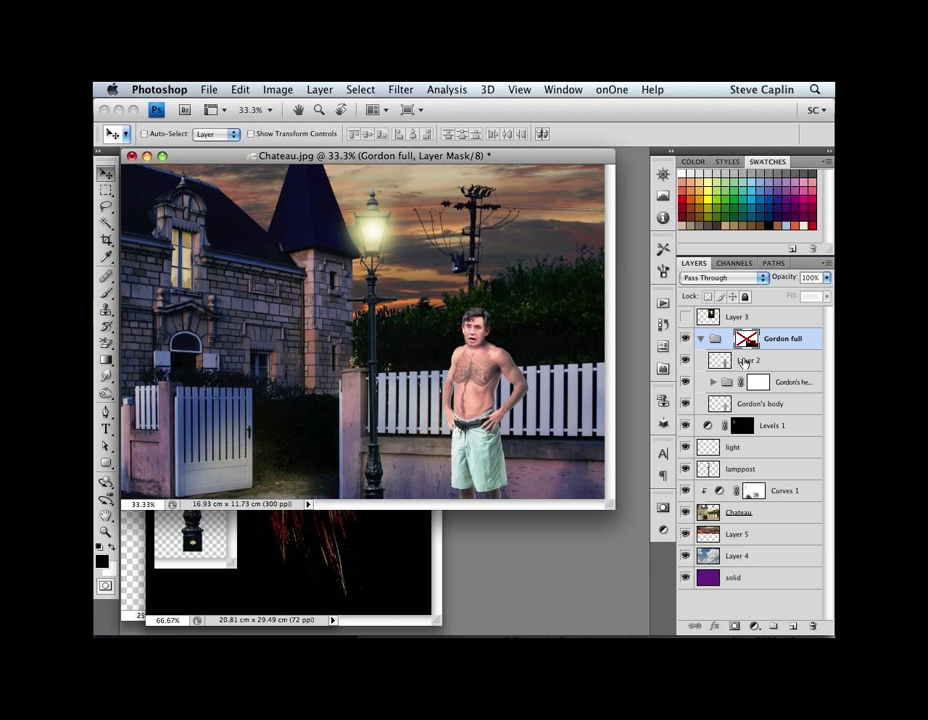
double_click(745, 362)
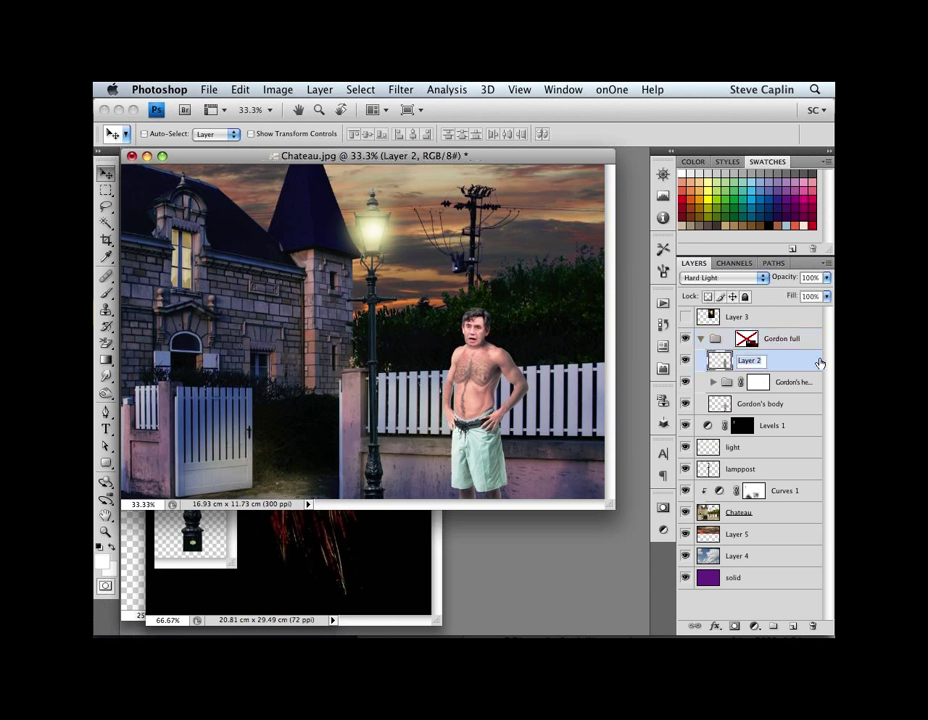
text(Hard light)
key(Return)
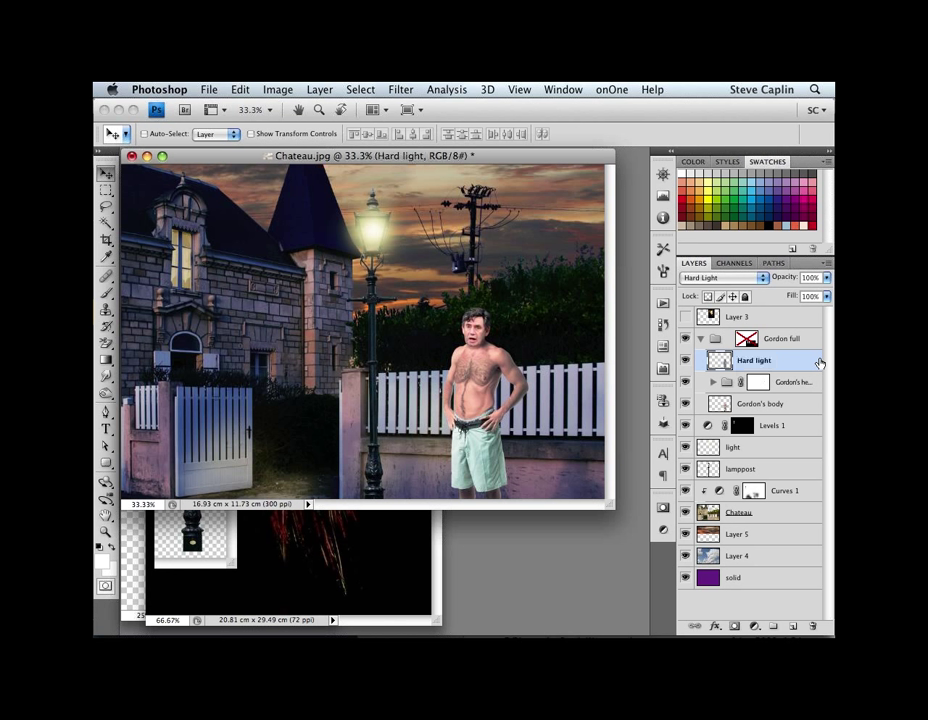
click(486, 455)
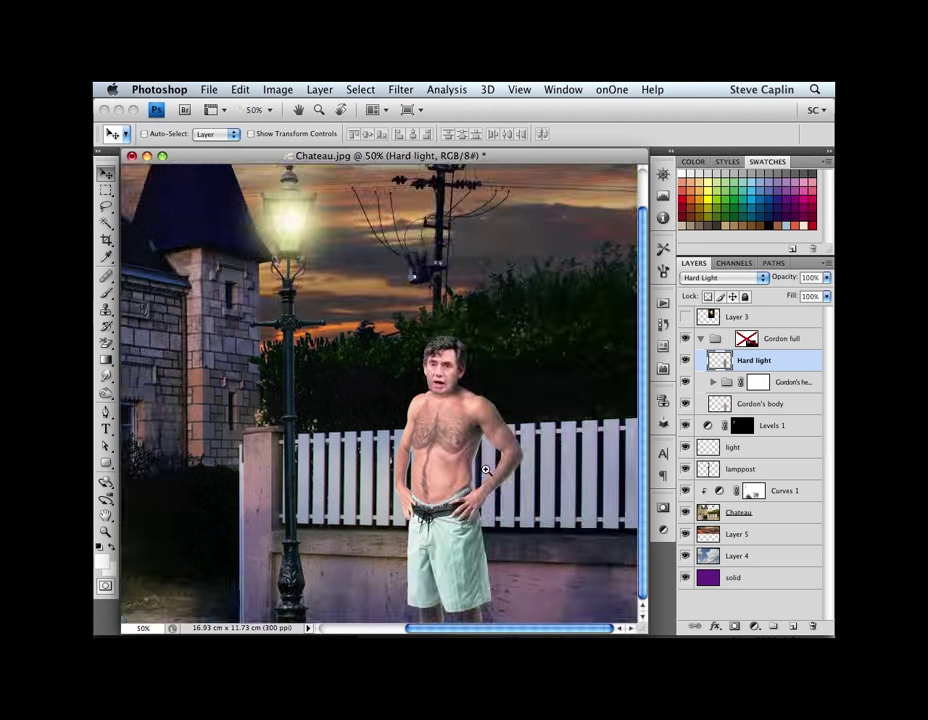
Step: Zoom in on the man and load his body outline as a selection, trimming it with the Lasso
click(486, 469)
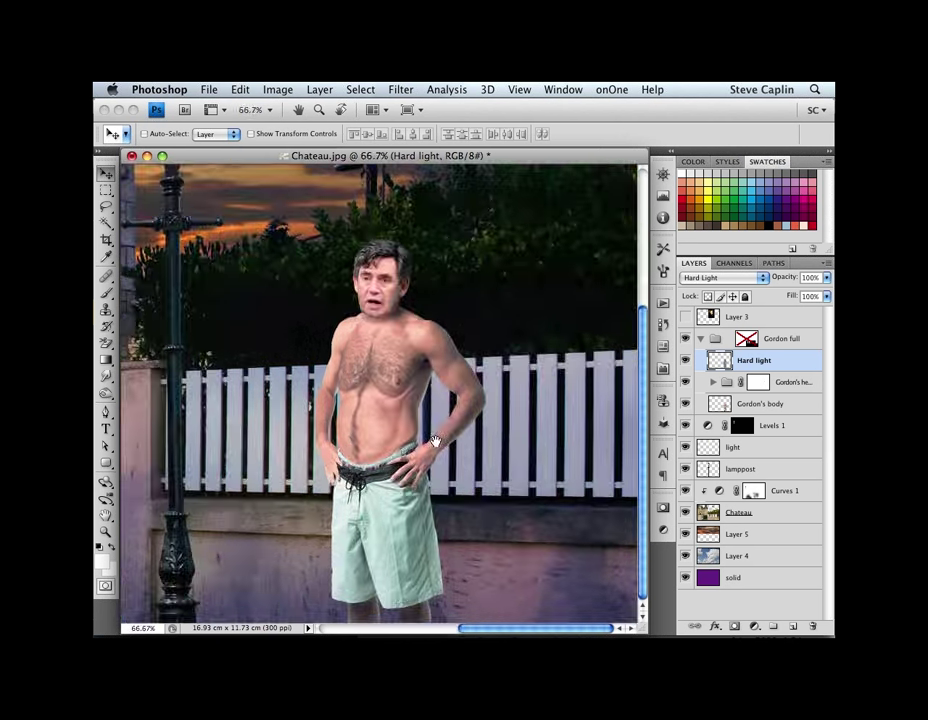
drag(435, 442, 480, 442)
super+click(719, 403)
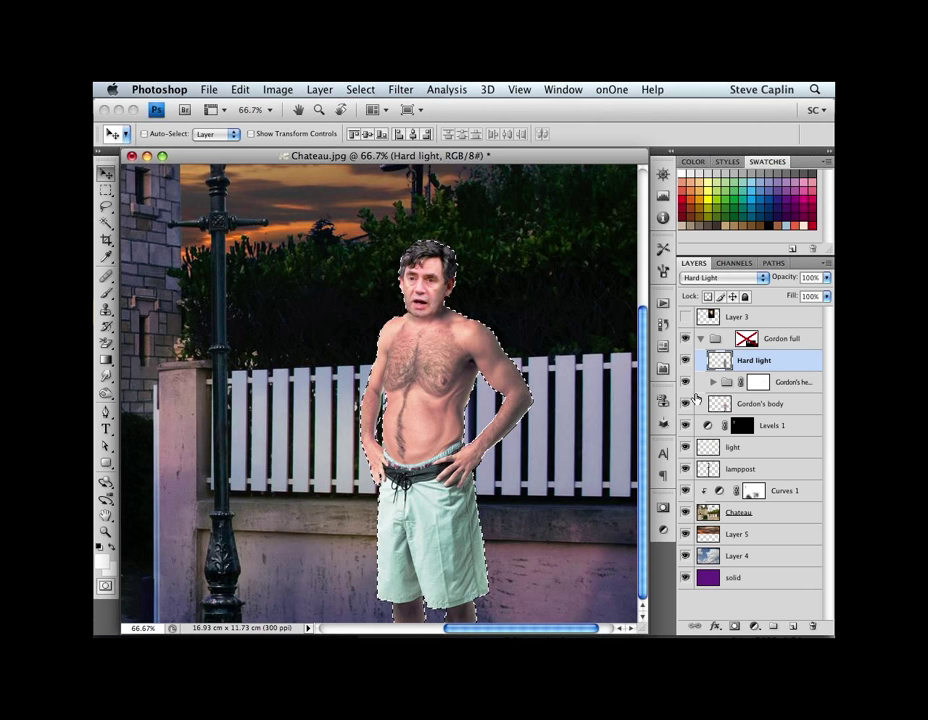
key(l)
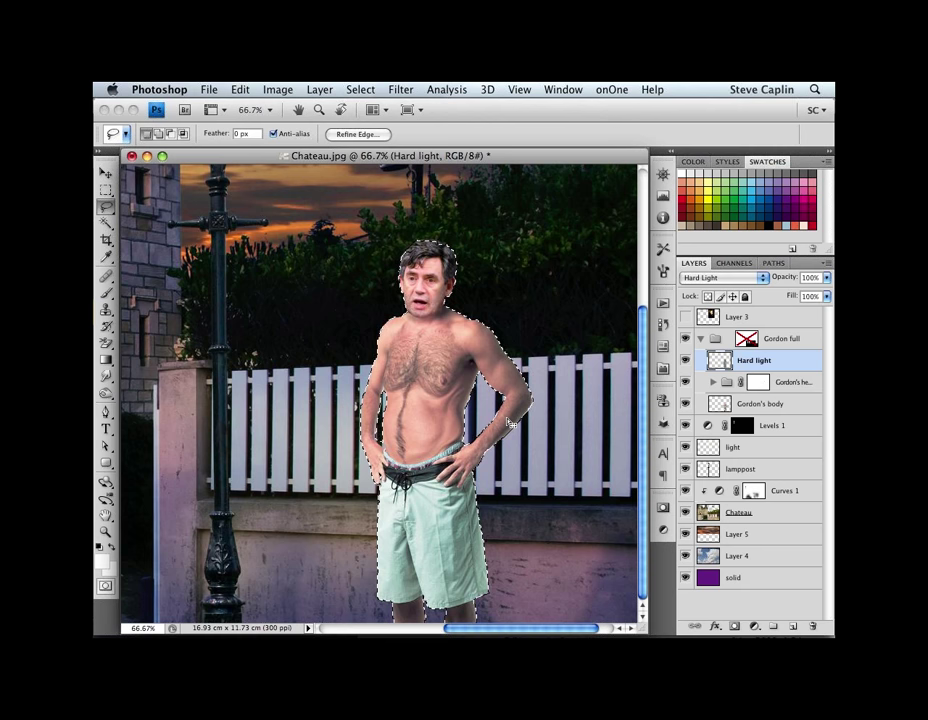
key(alt)
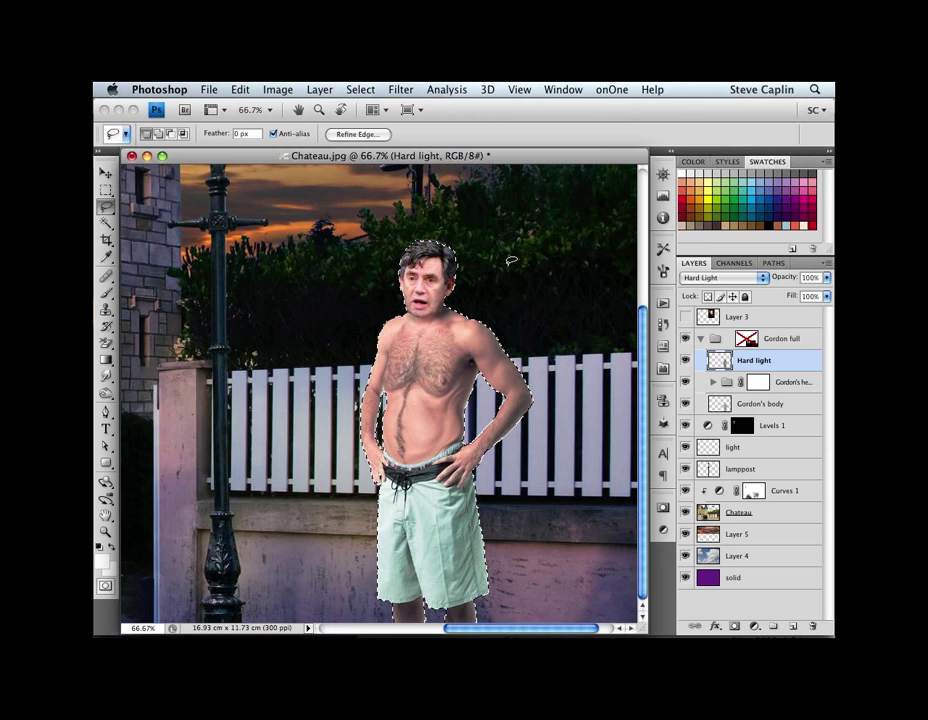
Step: Start a new layer named 'New hard light layer'
key(super+j)
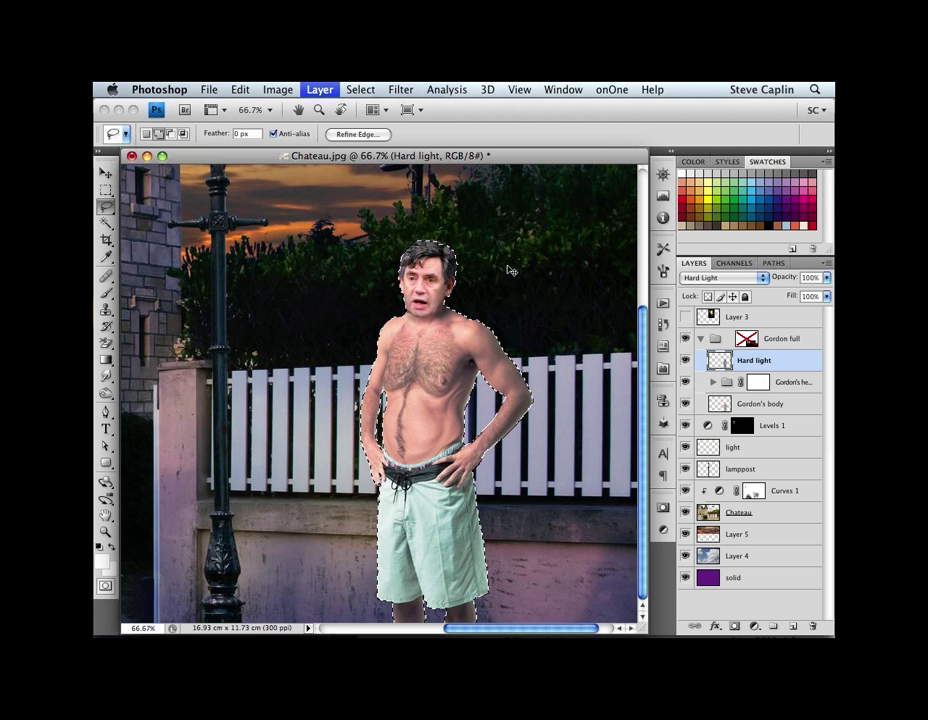
key(super+shift+n)
text(New hard light layer)
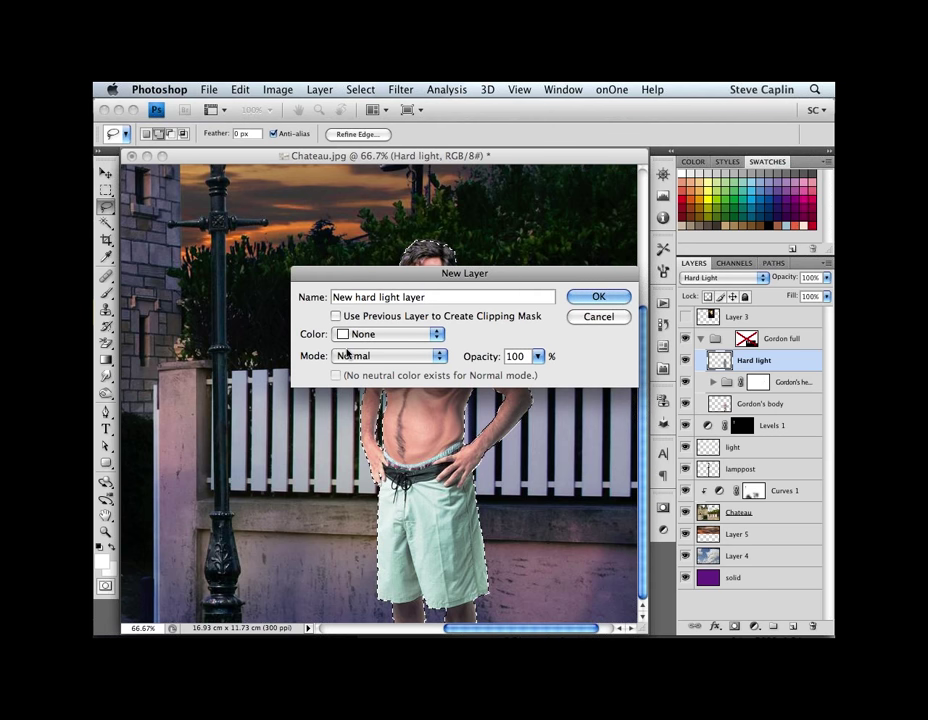
Step: Create the layer in Hard Light mode filled with 50% gray
click(347, 354)
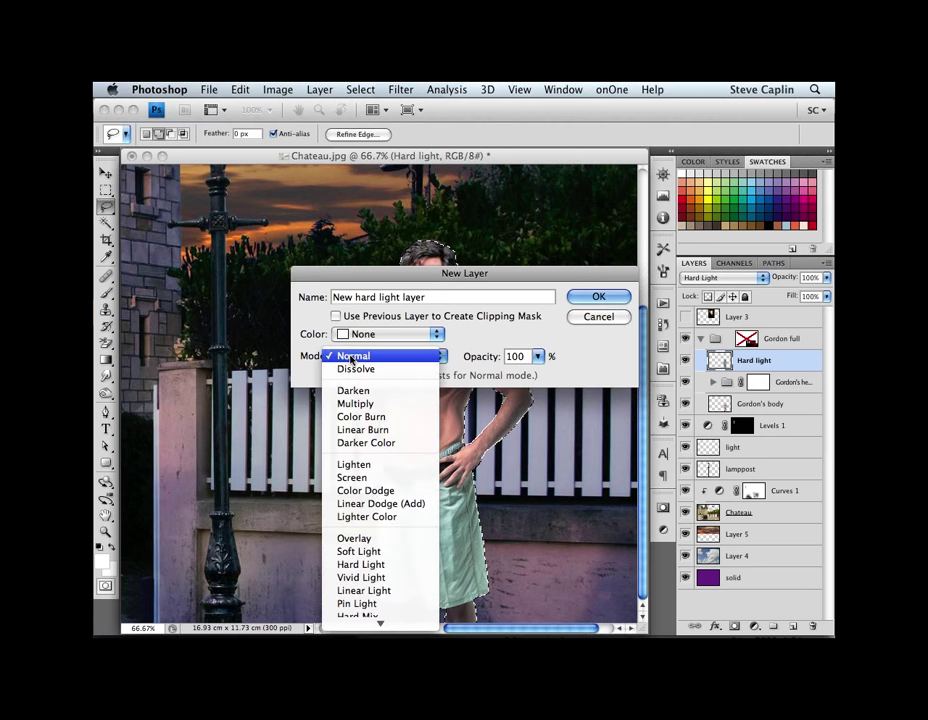
click(362, 564)
click(336, 375)
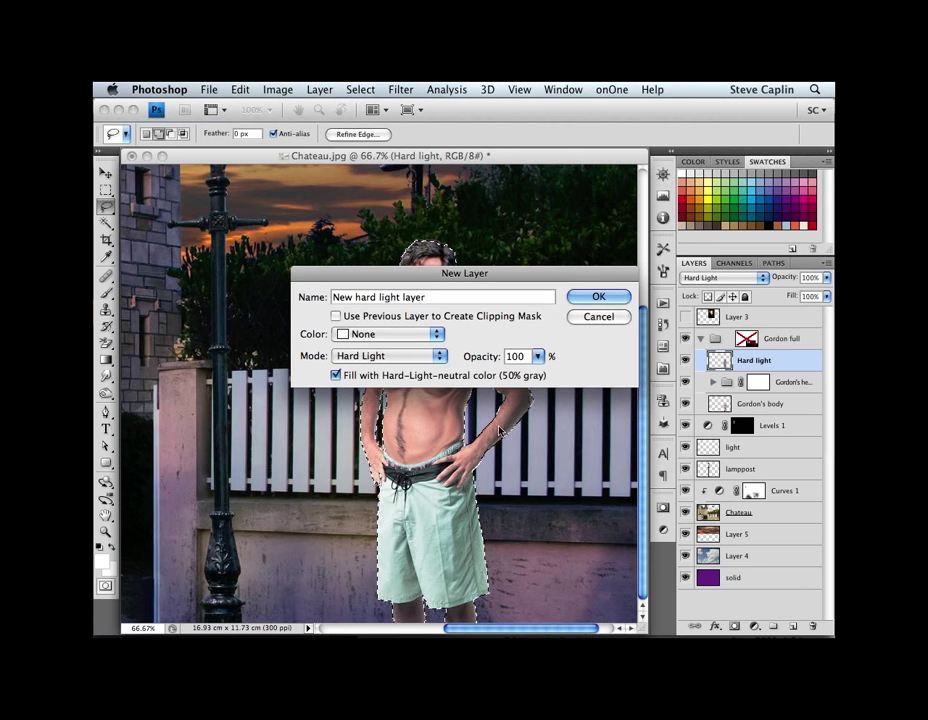
click(597, 298)
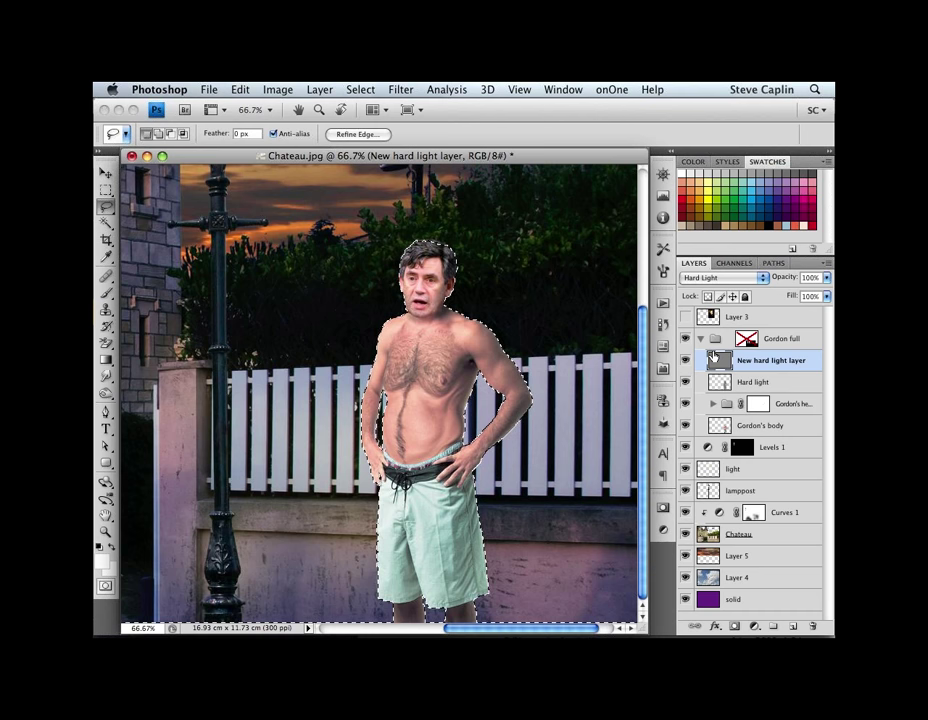
Step: Delete the grey outside the man via an inverted selection, deselect, and lock transparent pixels
click(360, 90)
click(305, 202)
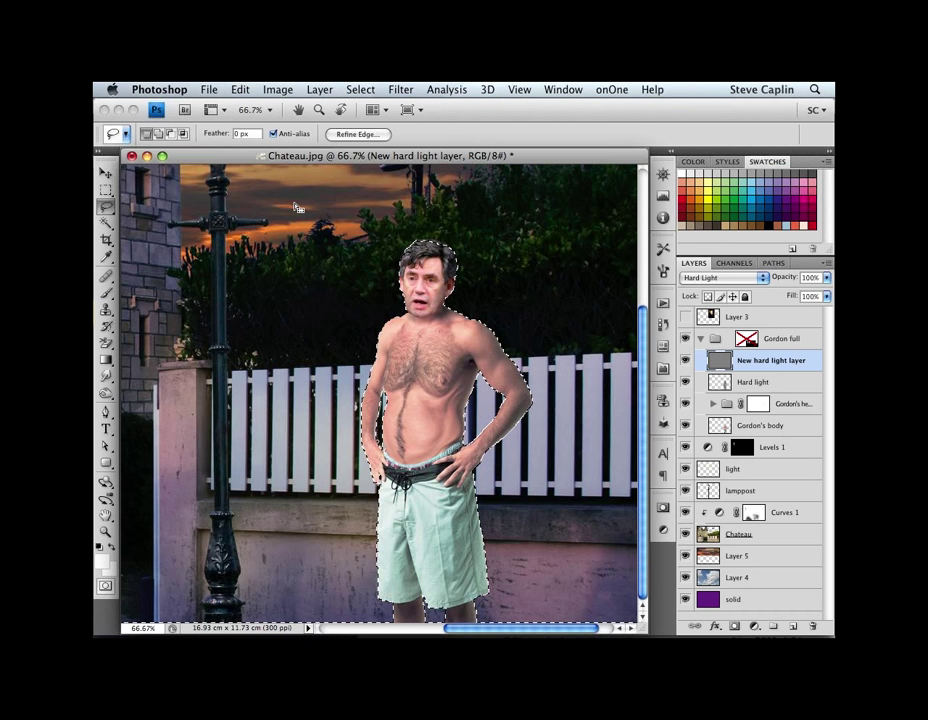
key(Delete)
key(super+d)
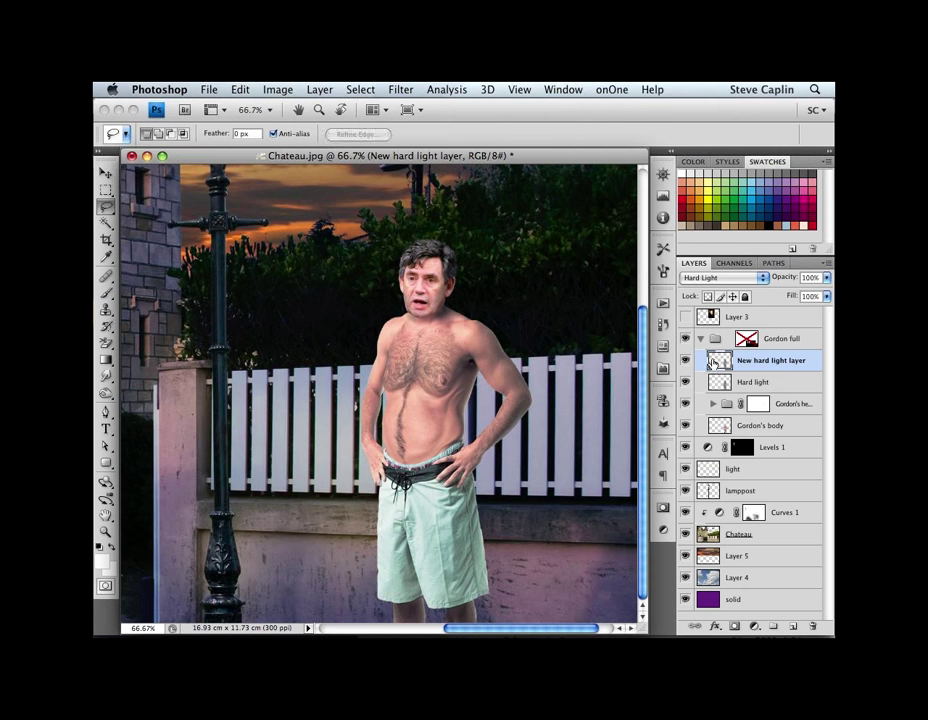
click(707, 297)
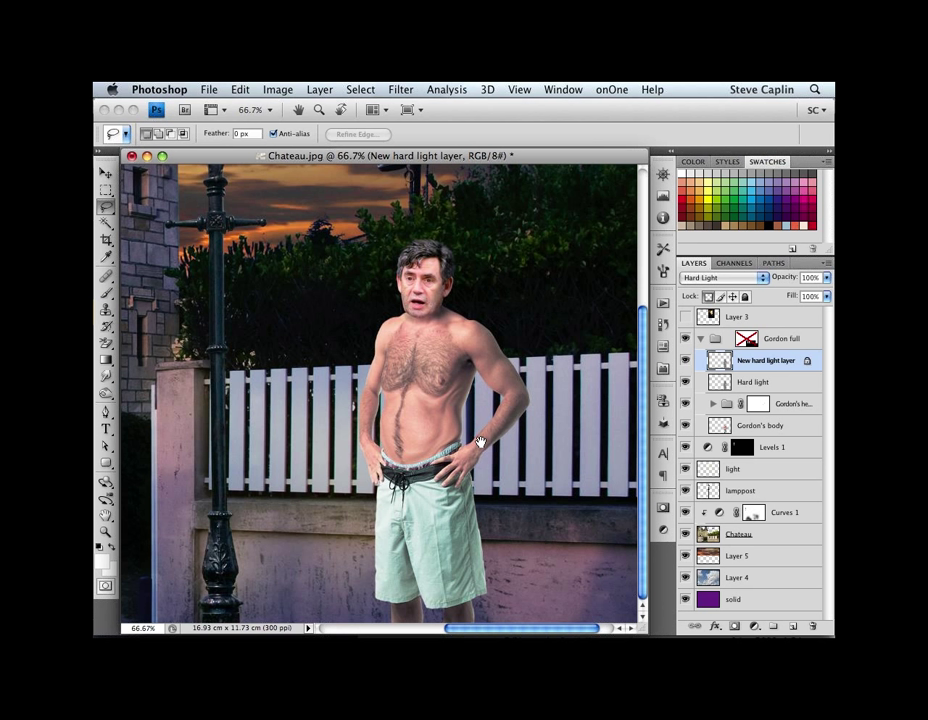
Step: Brush blue over the man's face and chest, then sample the lamp's pale yellow at brush size 150
drag(481, 443, 474, 424)
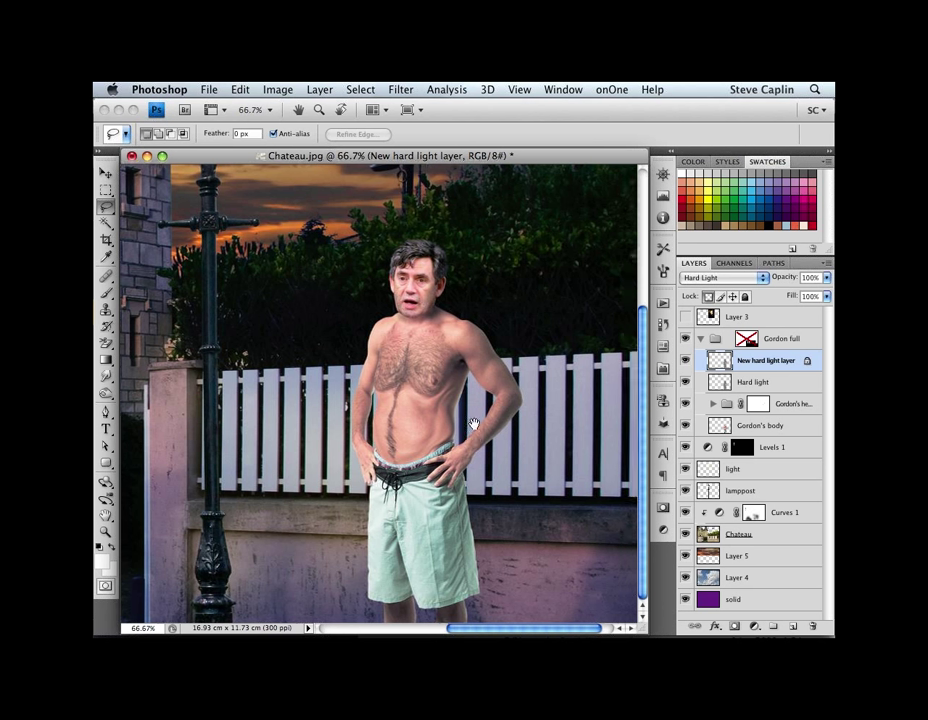
key(b)
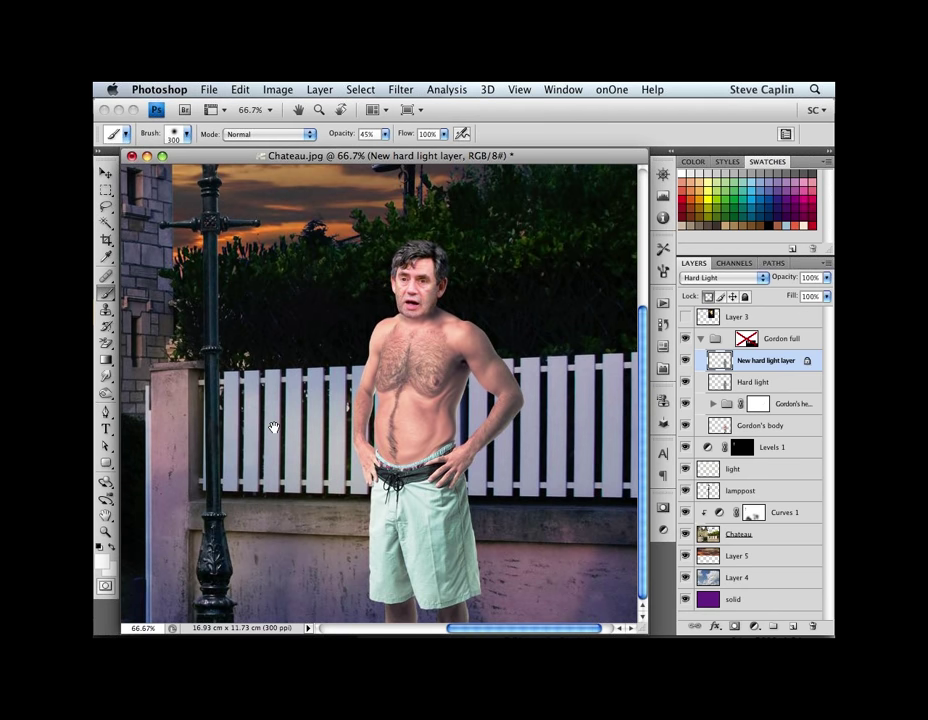
drag(273, 427, 556, 392)
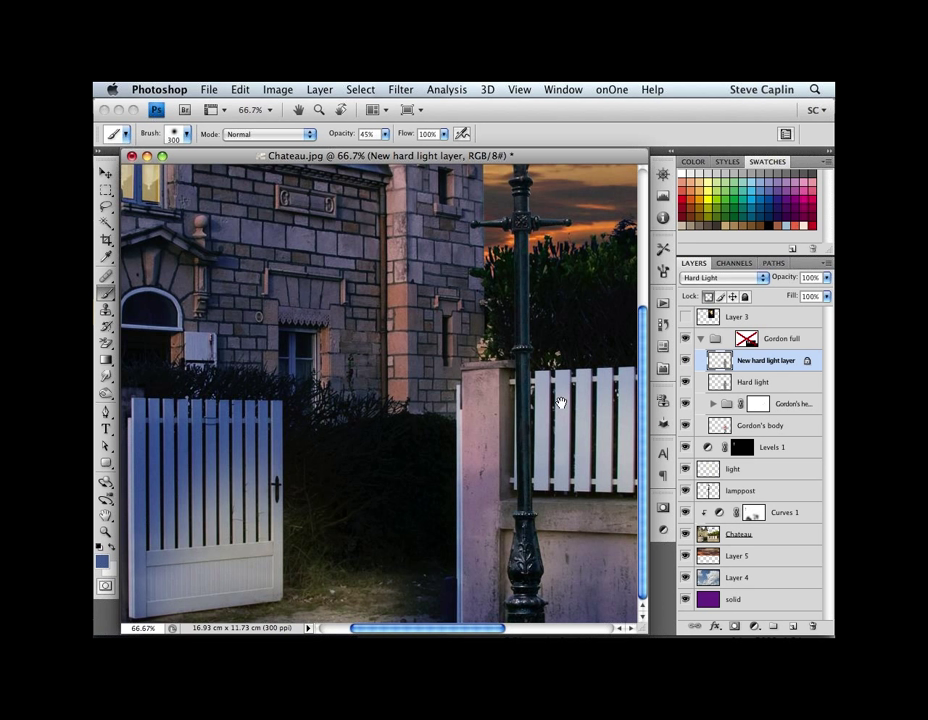
drag(560, 403, 230, 403)
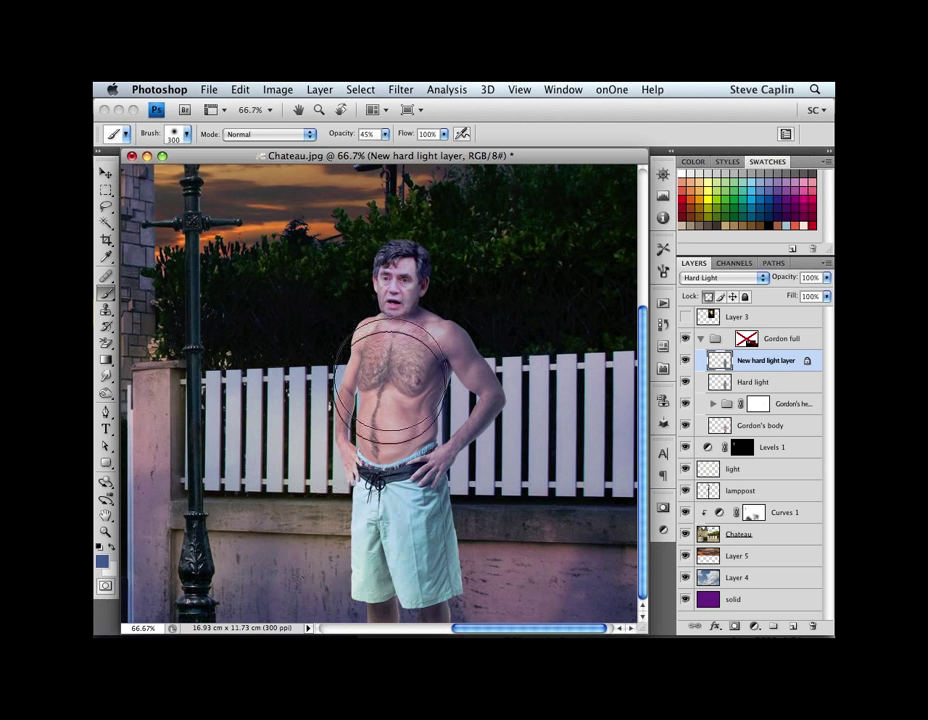
drag(435, 323, 405, 285)
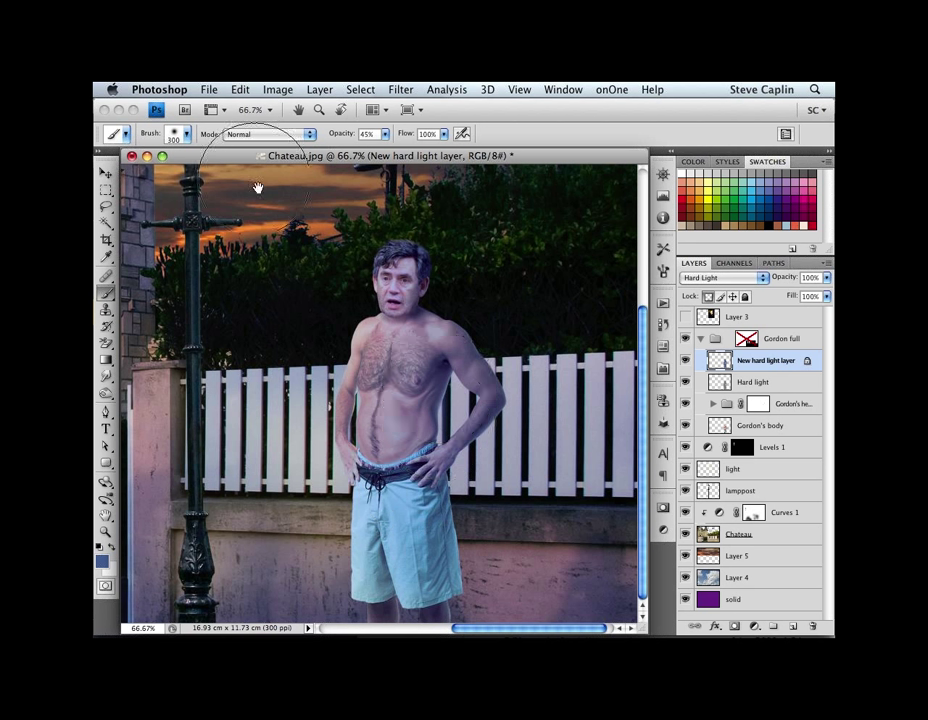
drag(257, 187, 312, 305)
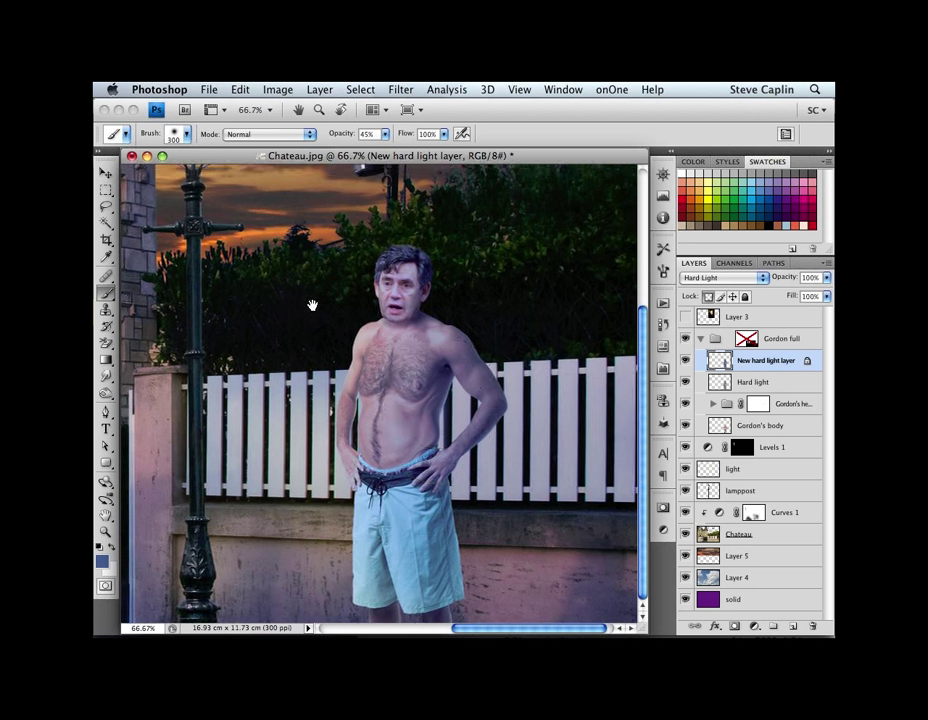
scroll(226, 240, up, 5)
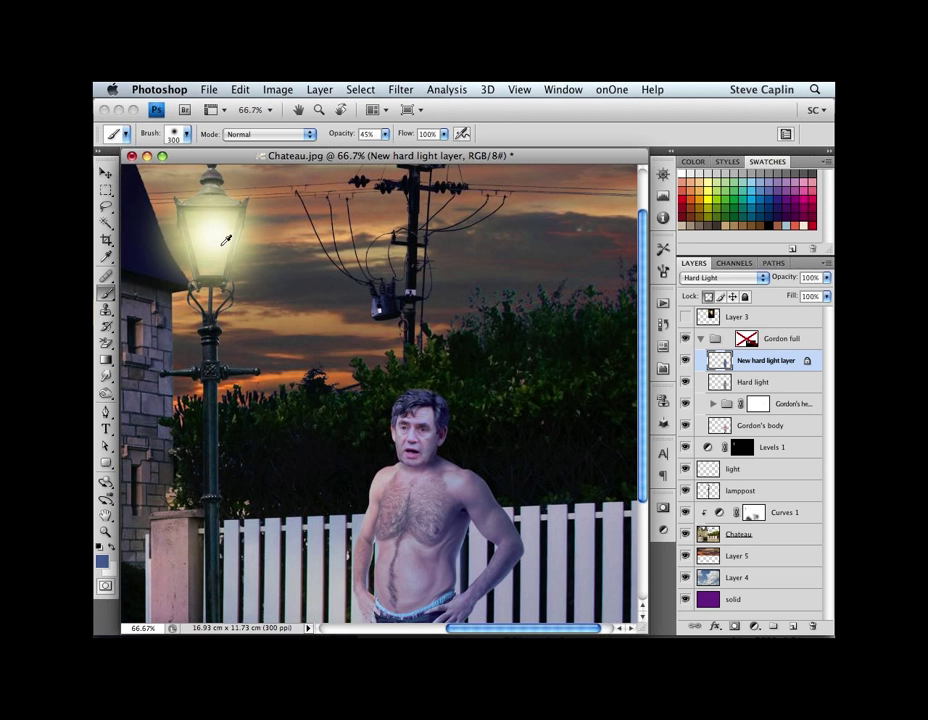
alt+click(226, 240)
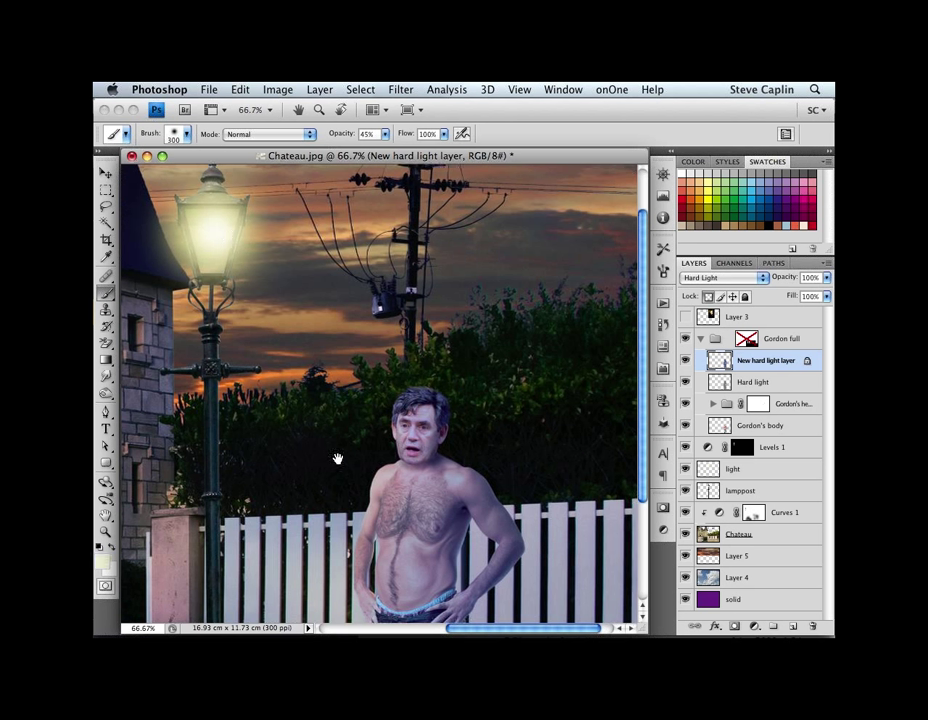
mouse_move(337, 458)
mouse_down()
mouse_move(327, 338)
mouse_move(378, 350)
mouse_move(373, 341)
mouse_move(377, 366)
mouse_move(372, 340)
mouse_move(325, 439)
mouse_move(331, 456)
mouse_move(377, 349)
mouse_move(375, 278)
mouse_move(365, 356)
mouse_move(331, 400)
mouse_move(318, 488)
mouse_up()
key(bracketleft)
key(bracketleft)
key(bracketleft)
key(bracketleft)
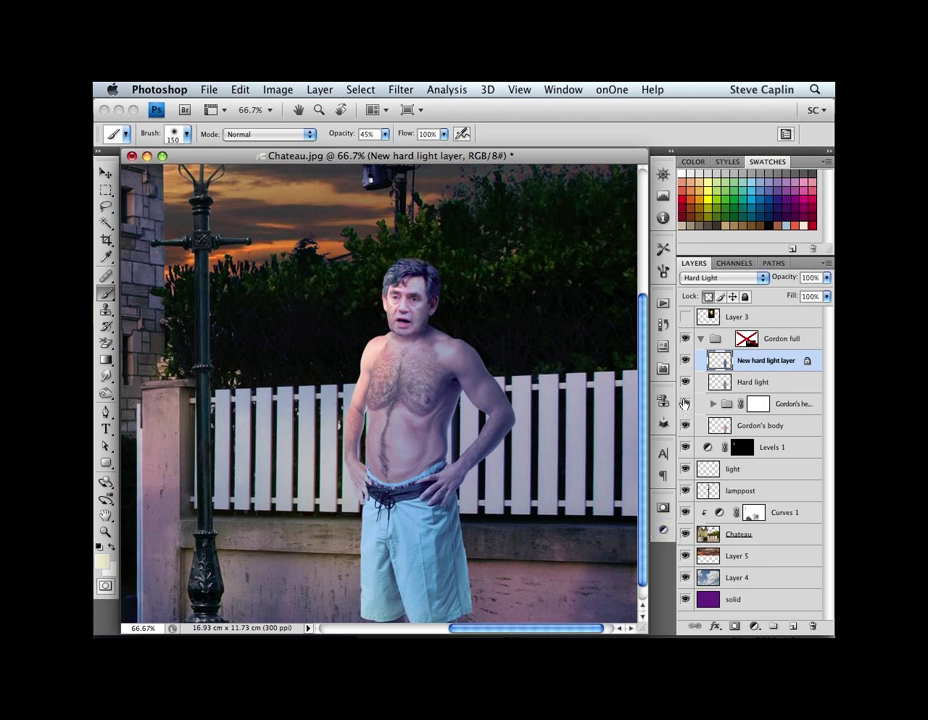
Step: Toggle the New hard light layer off and on to compare the blue tint
click(685, 362)
click(685, 361)
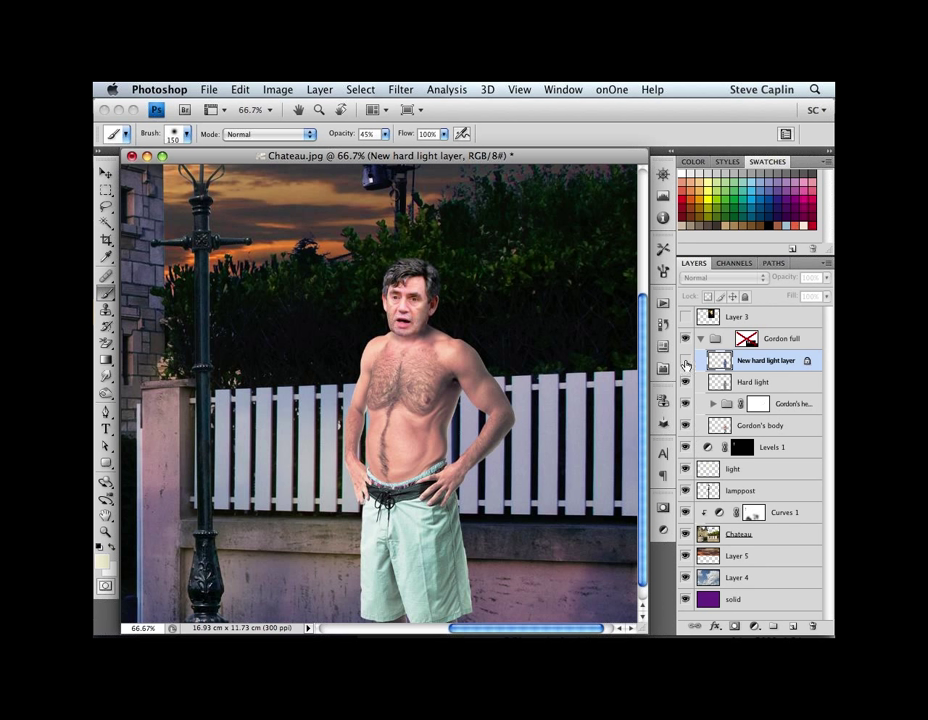
click(685, 360)
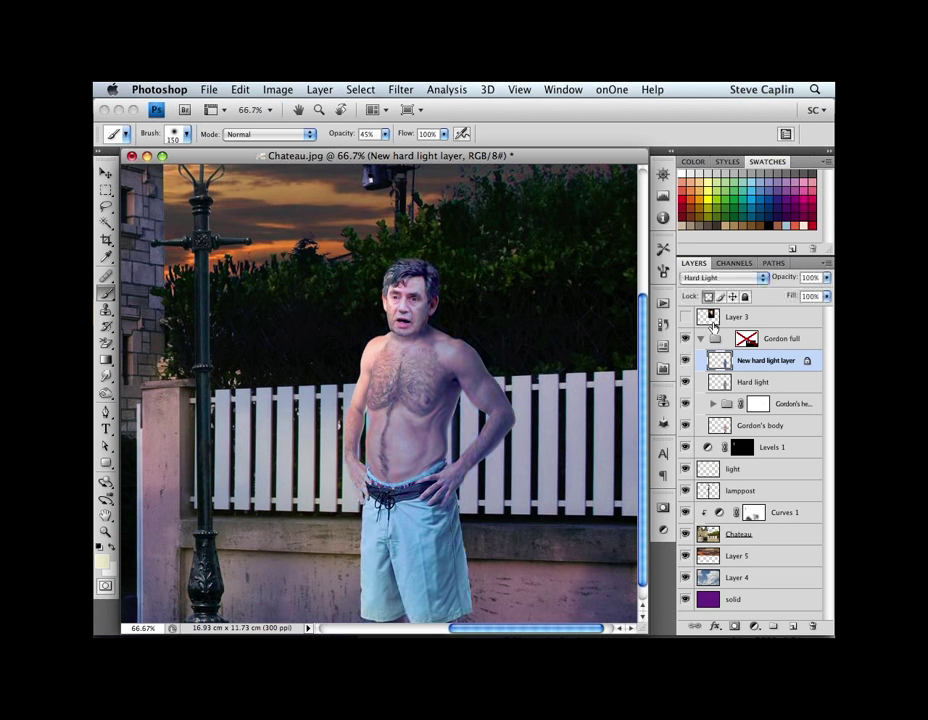
Step: Lighten the shorts' highlights with a size 110 brush and load the man's outline as a selection
click(107, 394)
mouse_move(508, 343)
mouse_down()
mouse_move(454, 331)
mouse_move(482, 365)
mouse_move(506, 439)
mouse_move(456, 354)
mouse_move(510, 430)
mouse_up()
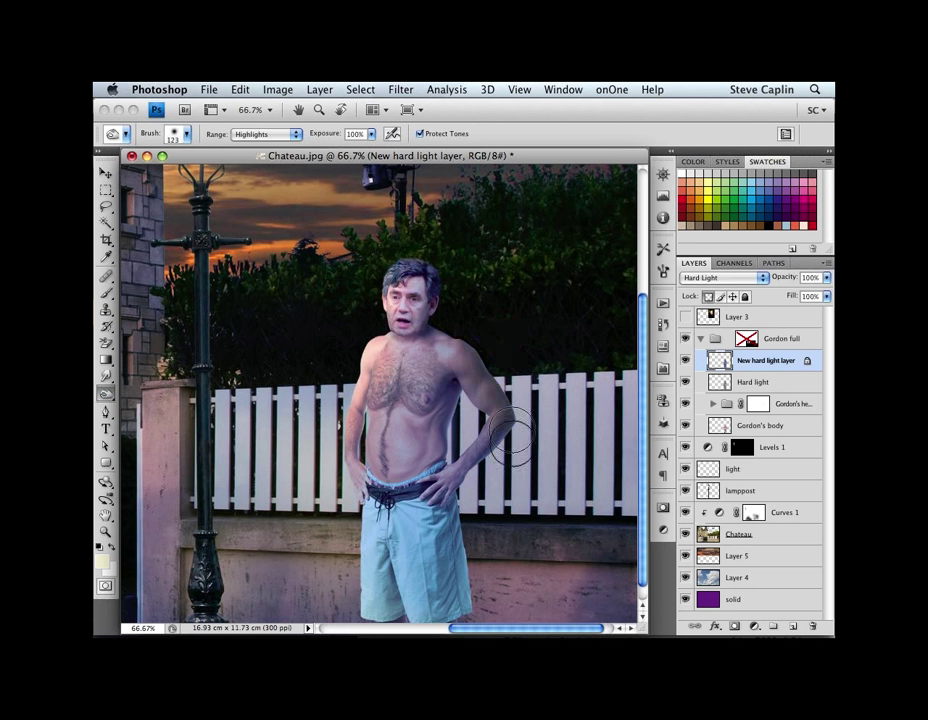
click(421, 526)
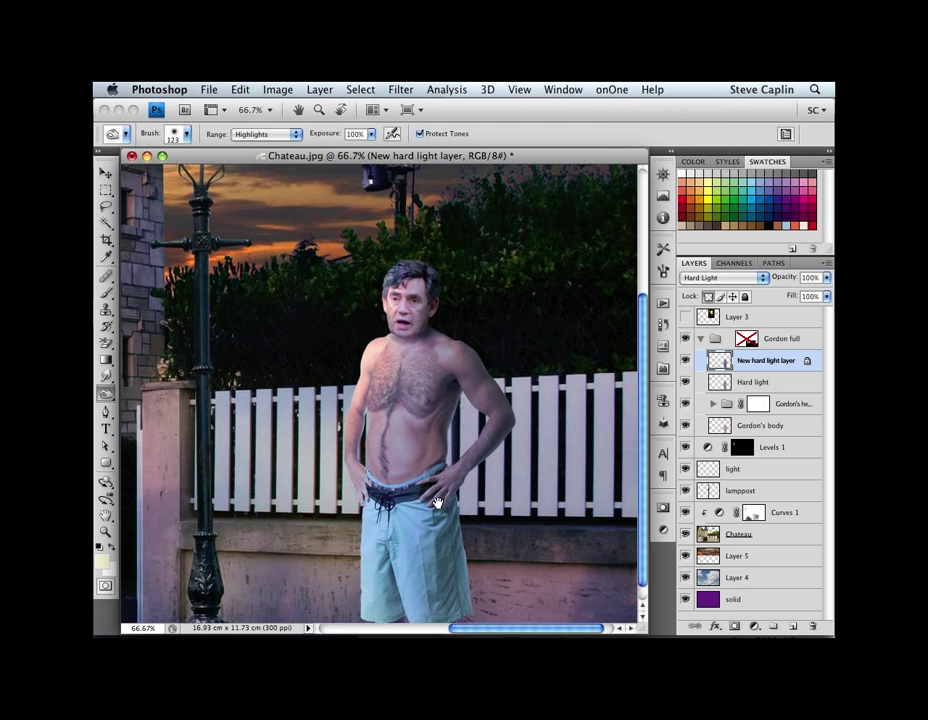
drag(437, 502, 438, 482)
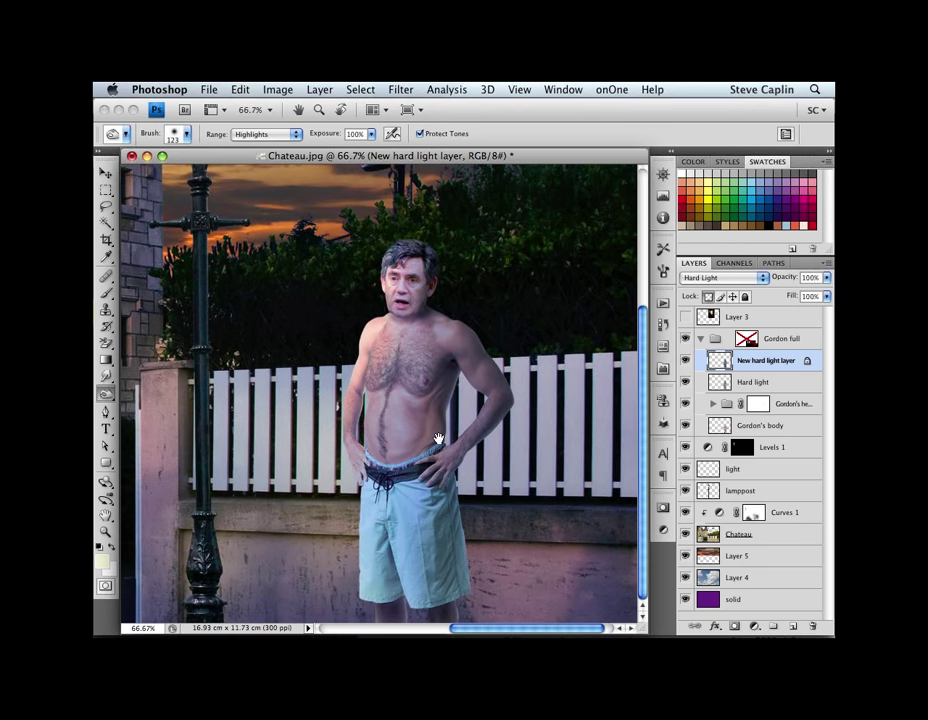
super+click(725, 366)
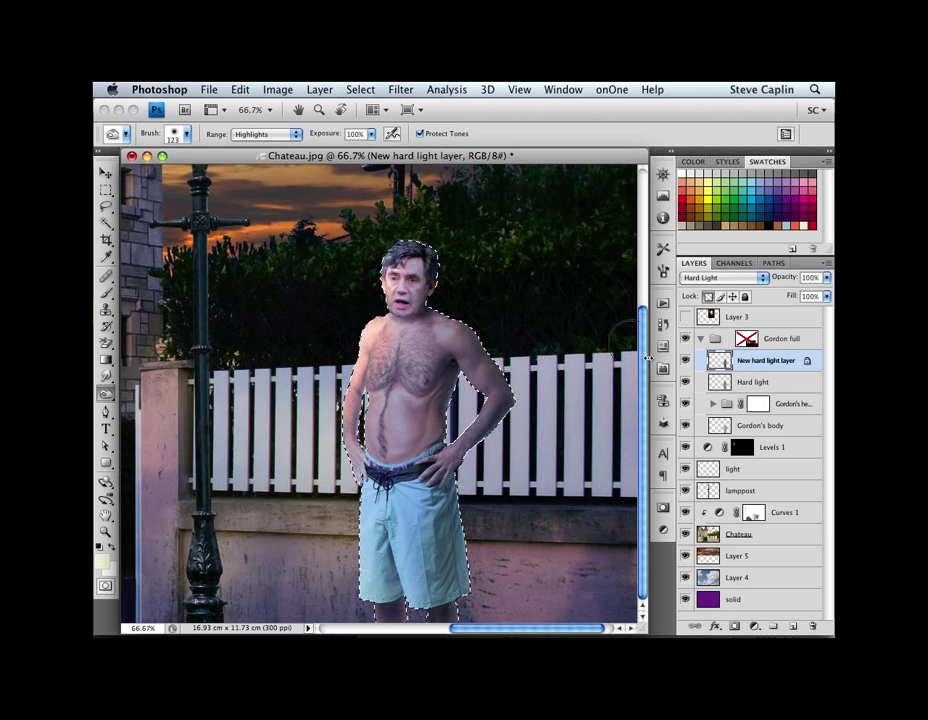
Step: Create a new layer named 'shadow' above Levels 1, beneath the man's body layer
click(795, 452)
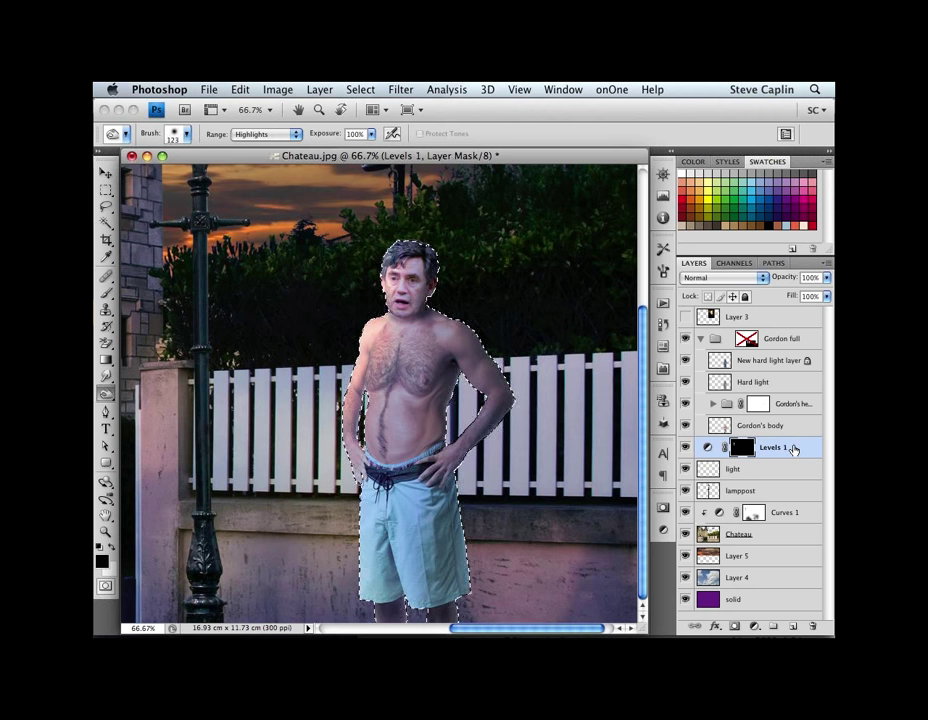
key(super+shift+n)
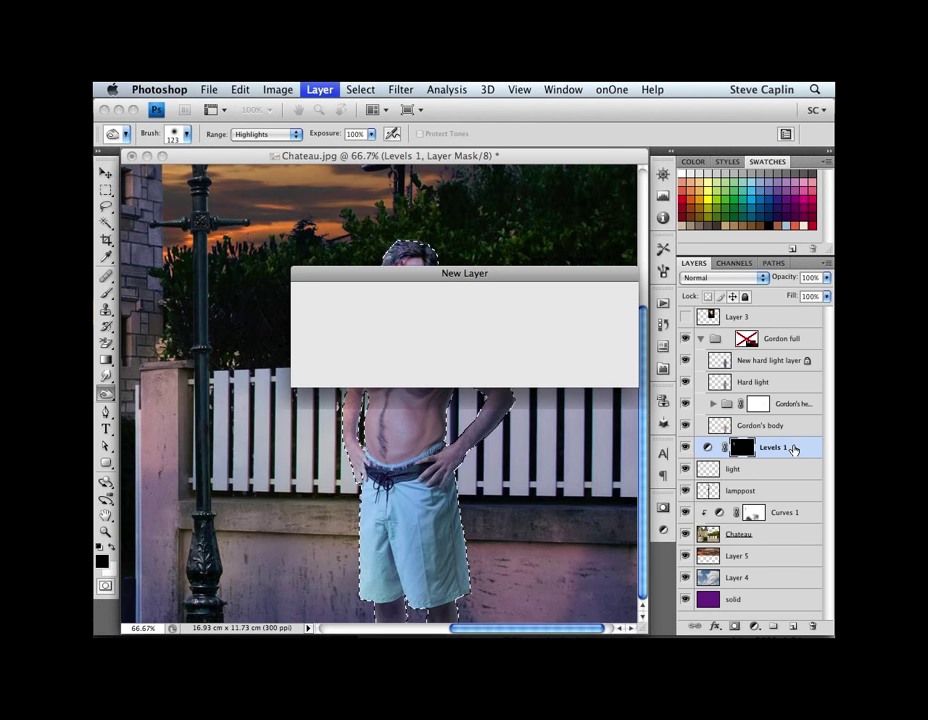
text(shadow)
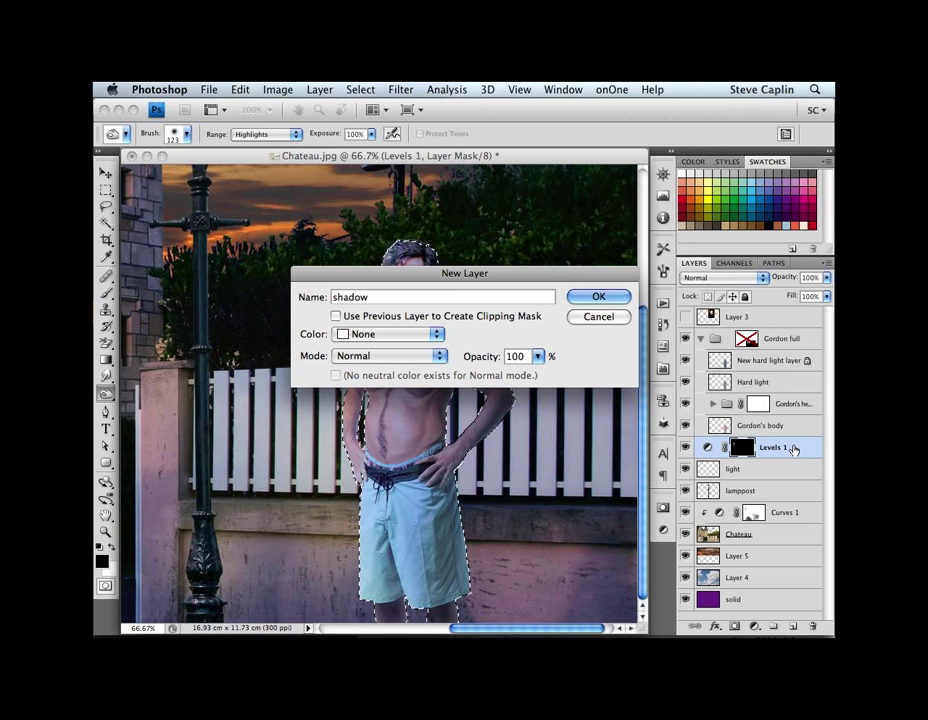
key(Return)
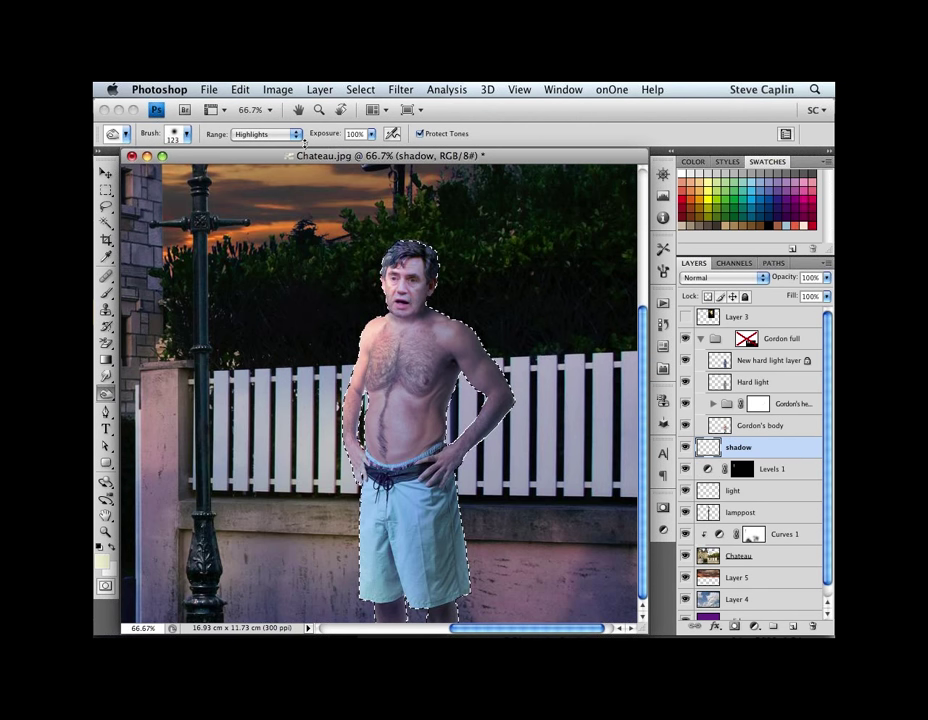
Step: Feather the man's selection by 3 pixels and reset the colours to black foreground
click(375, 89)
mouse_move(440, 257)
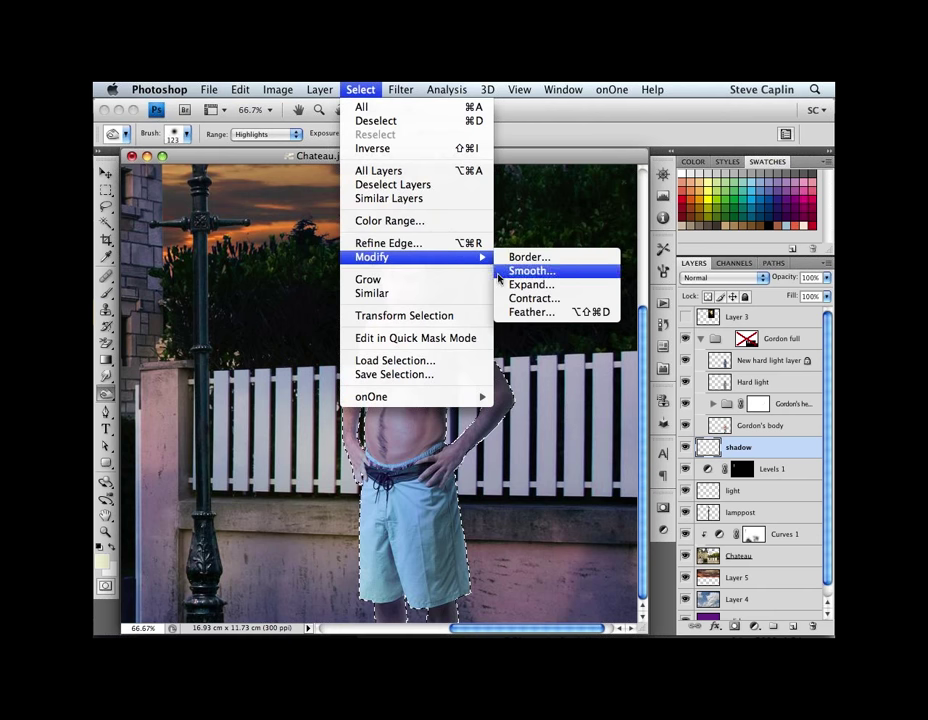
click(529, 313)
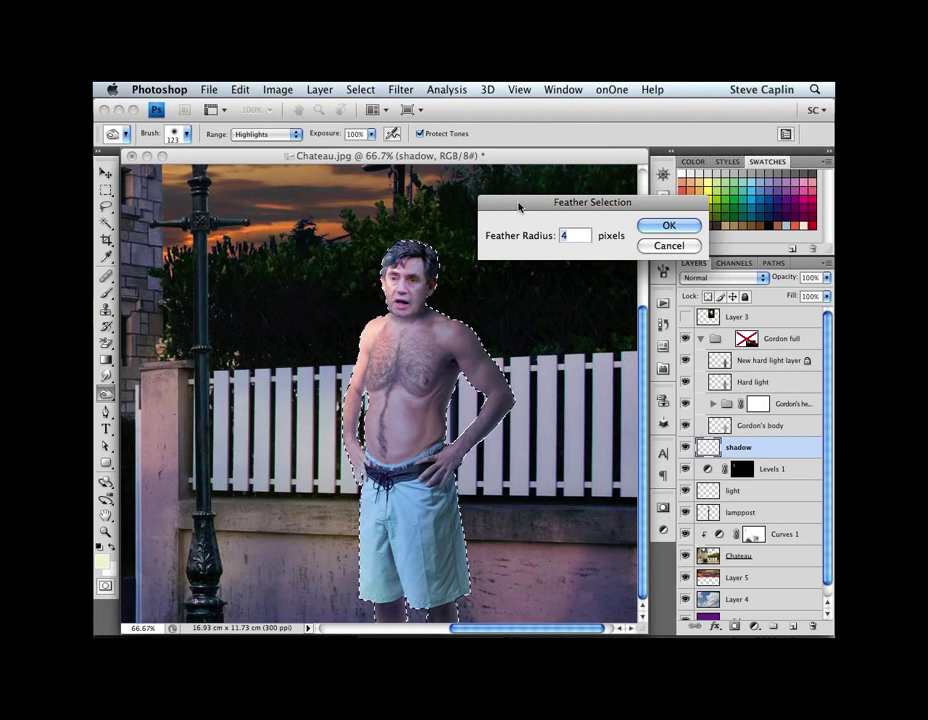
text(3)
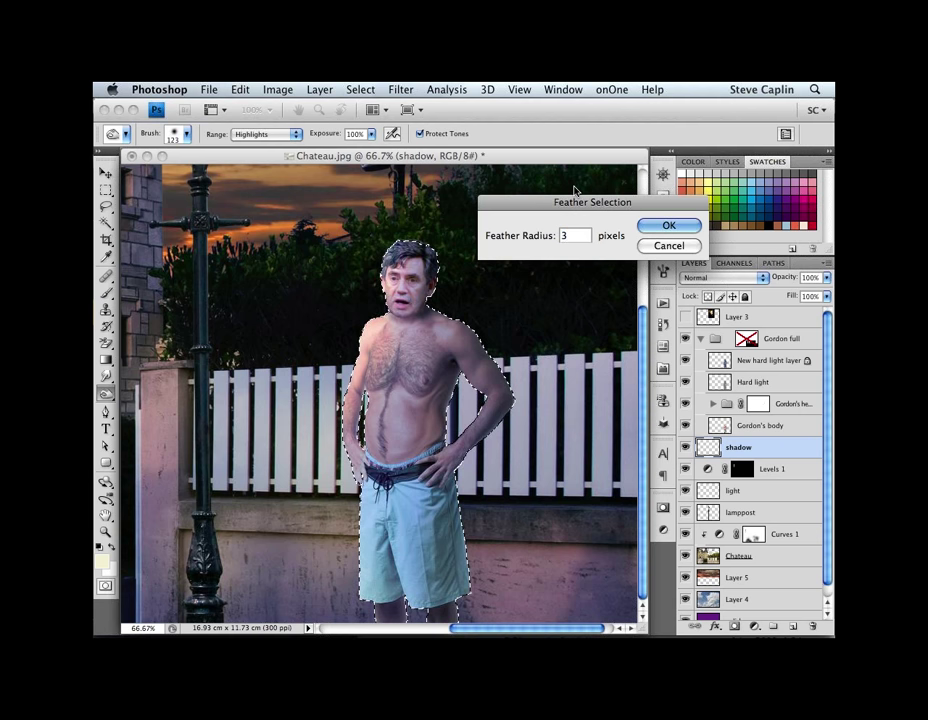
key(Return)
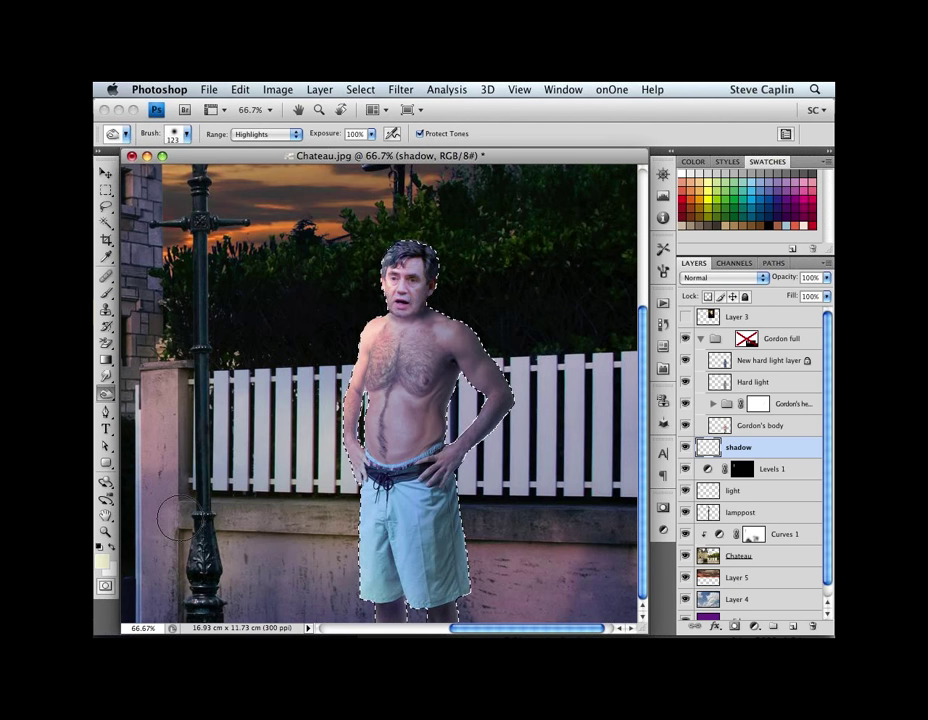
key(d)
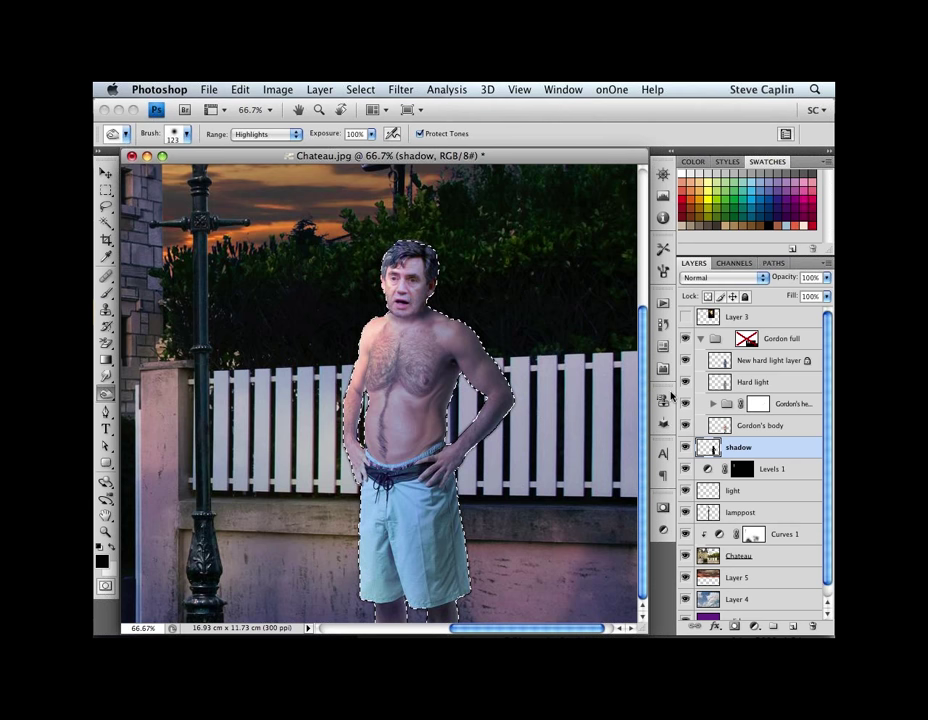
Step: Deselect, drag the silhouette right beside the man's arm, set 50% opacity, and nudge it onto the fence
key(v)
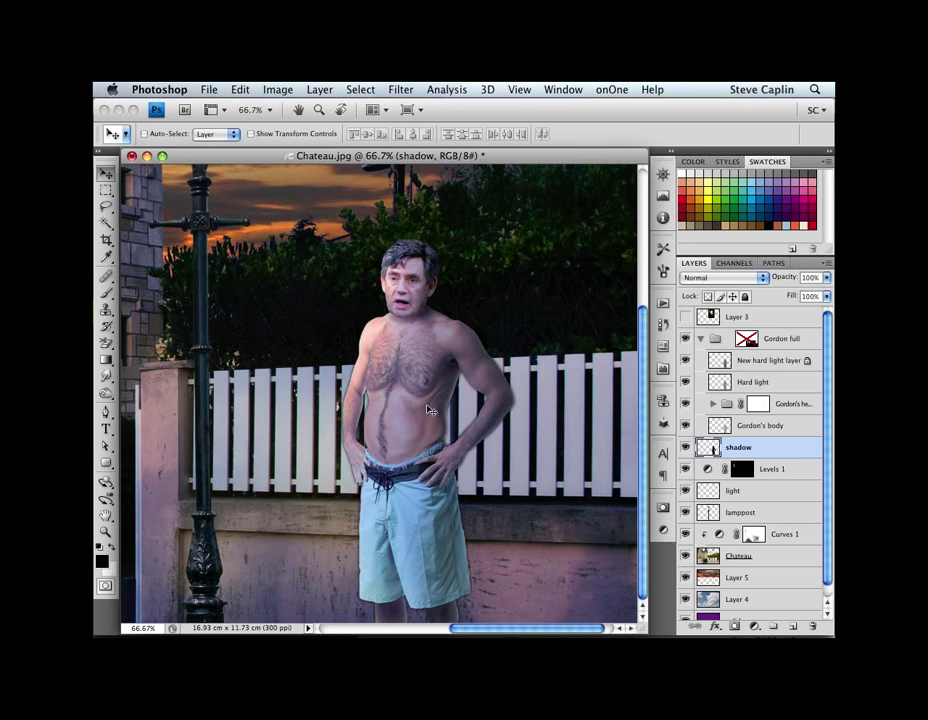
key(ctrl+d)
drag(424, 410, 507, 452)
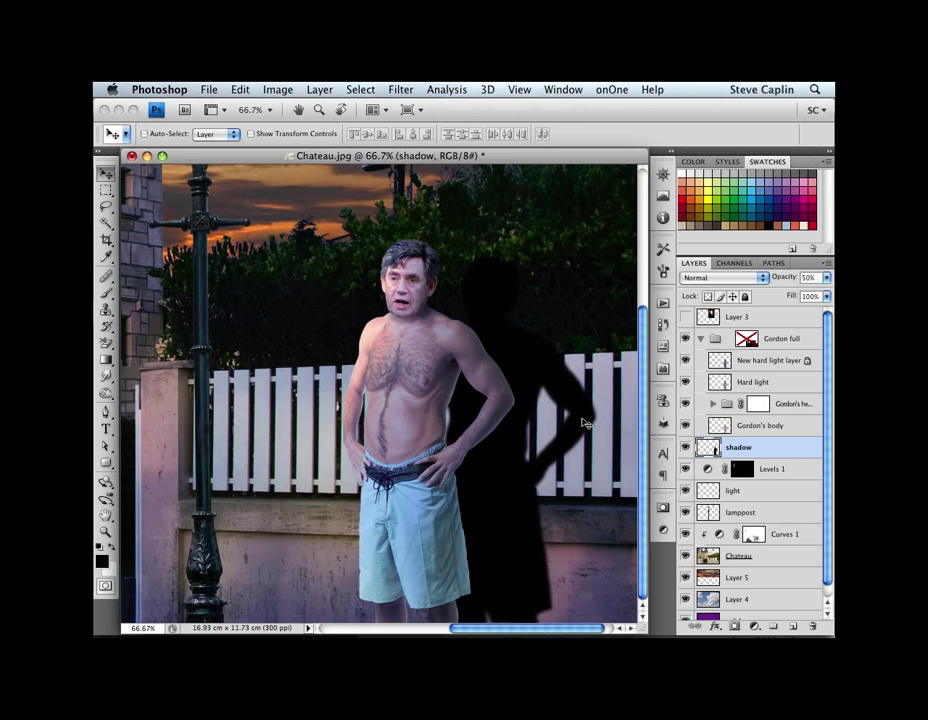
key(5)
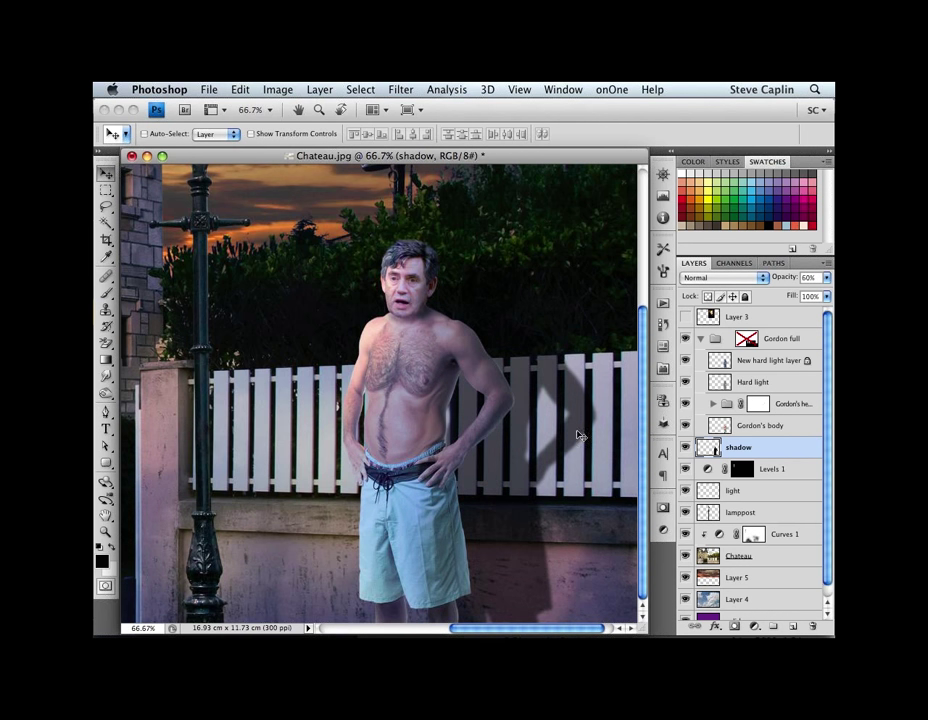
key(5)
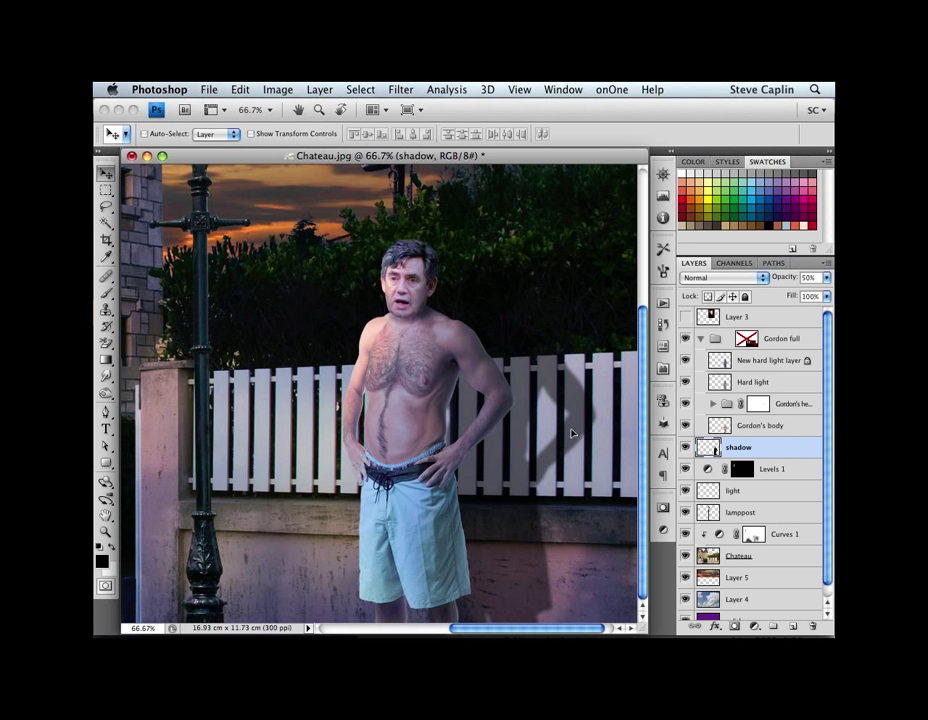
drag(570, 435, 580, 395)
key(super+l)
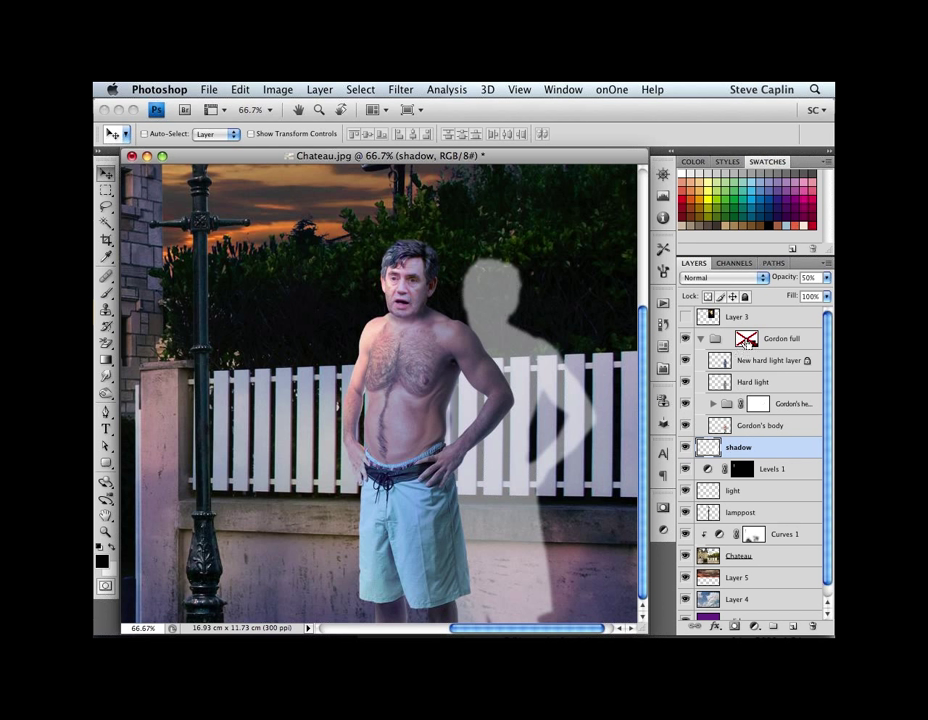
Step: Load the fence pickets as a selection and add a Hide Selection layer mask to the shadow
super+click(746, 343)
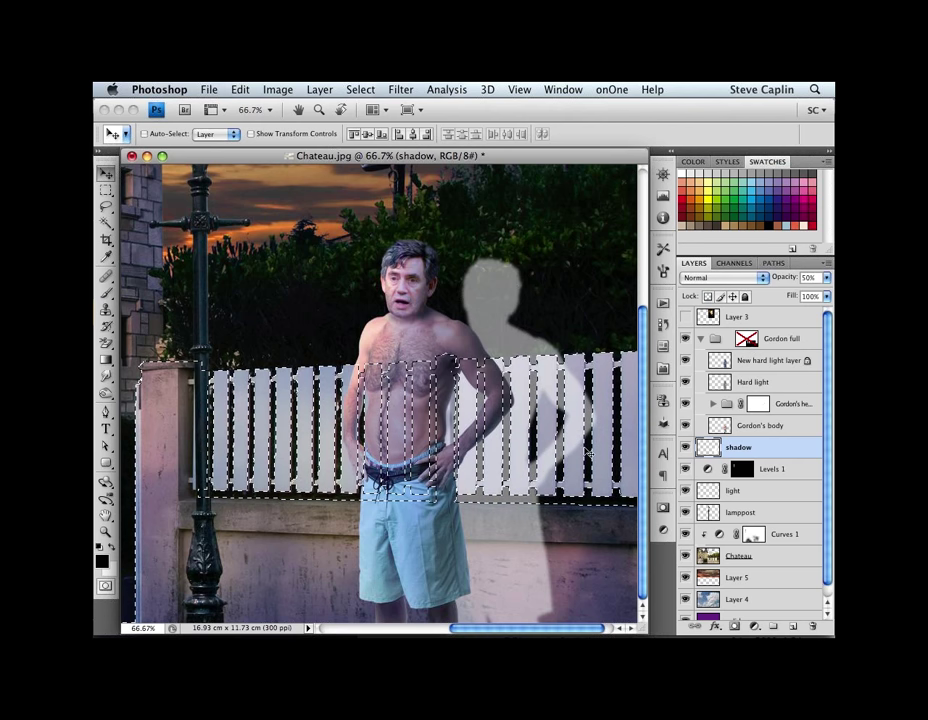
key(Delete)
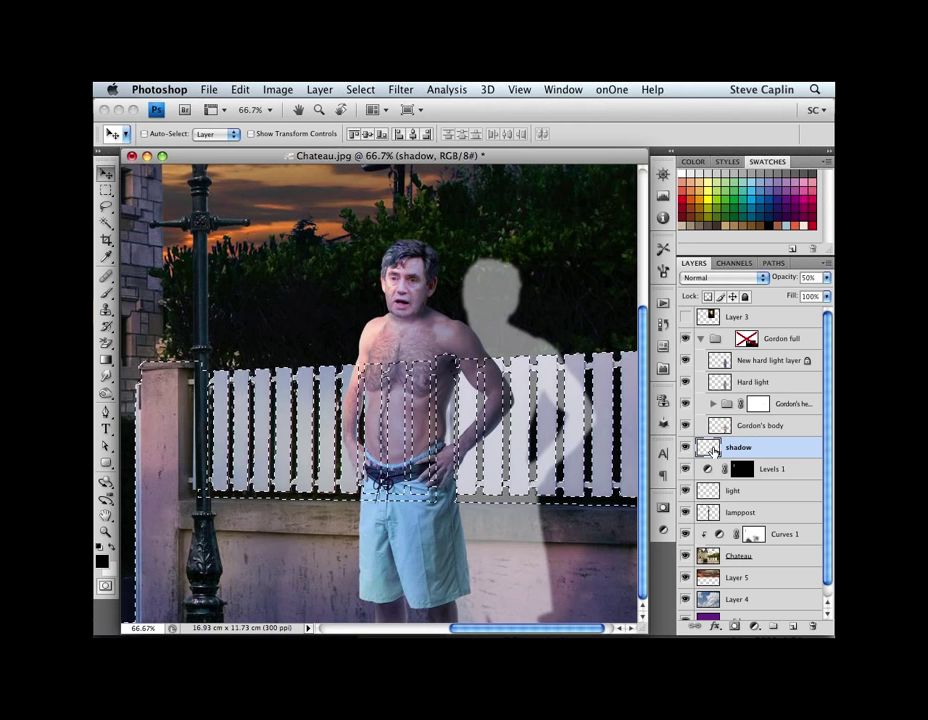
click(319, 89)
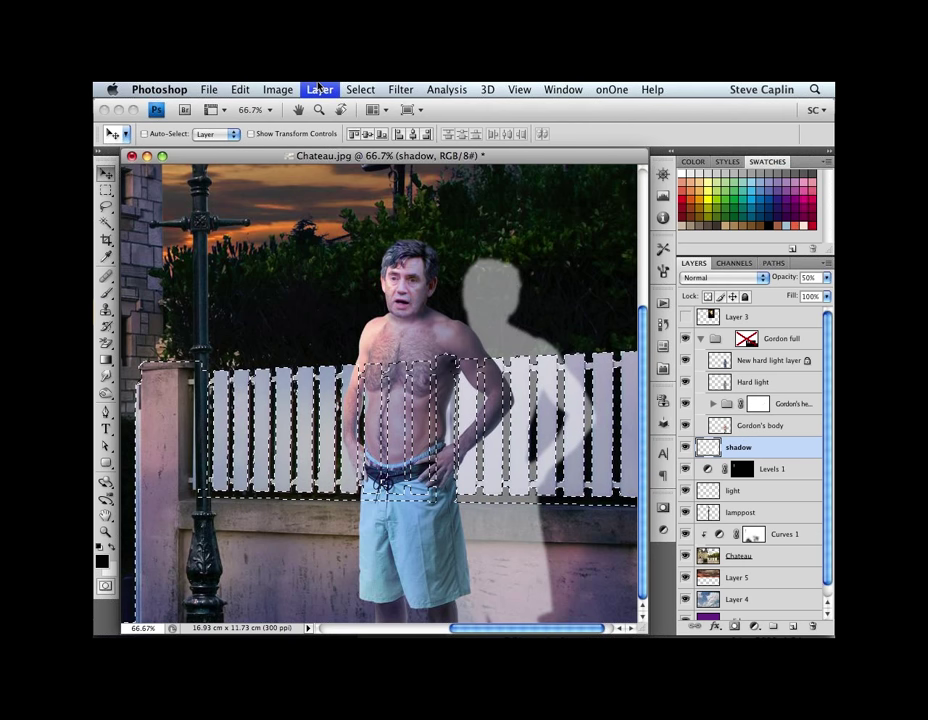
mouse_move(451, 256)
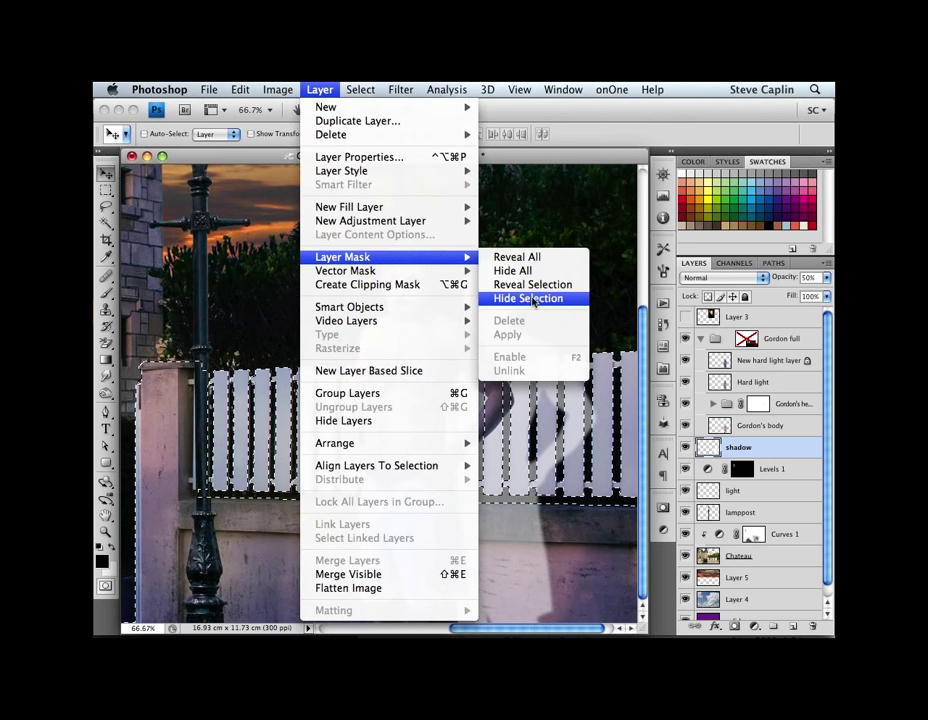
click(533, 299)
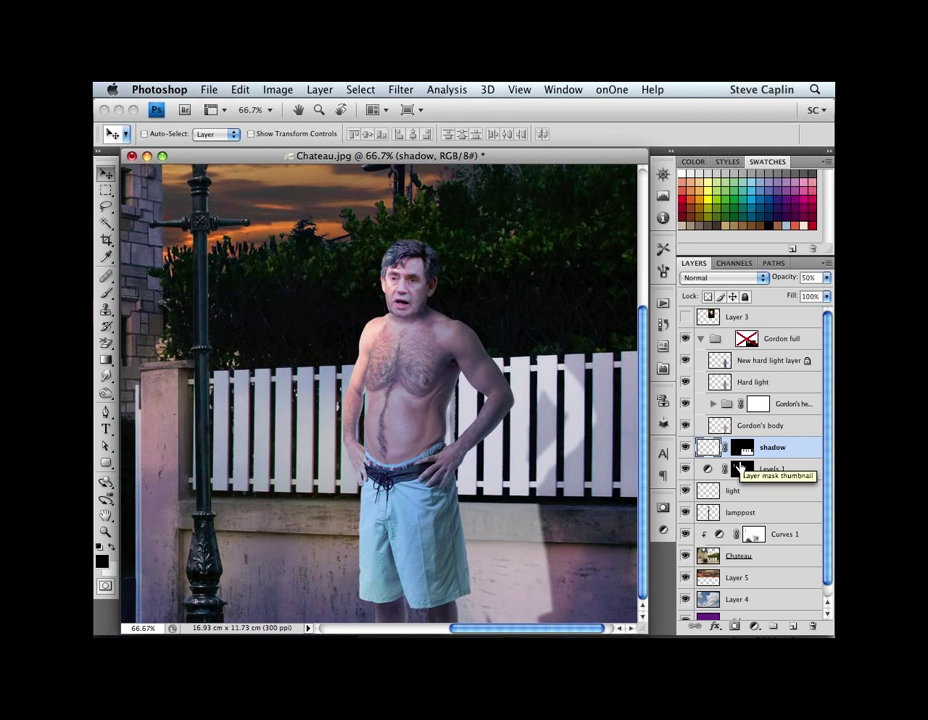
Step: Invert the mask so the shadow shows only on pickets, reposition it, and hide the panels
key(super+i)
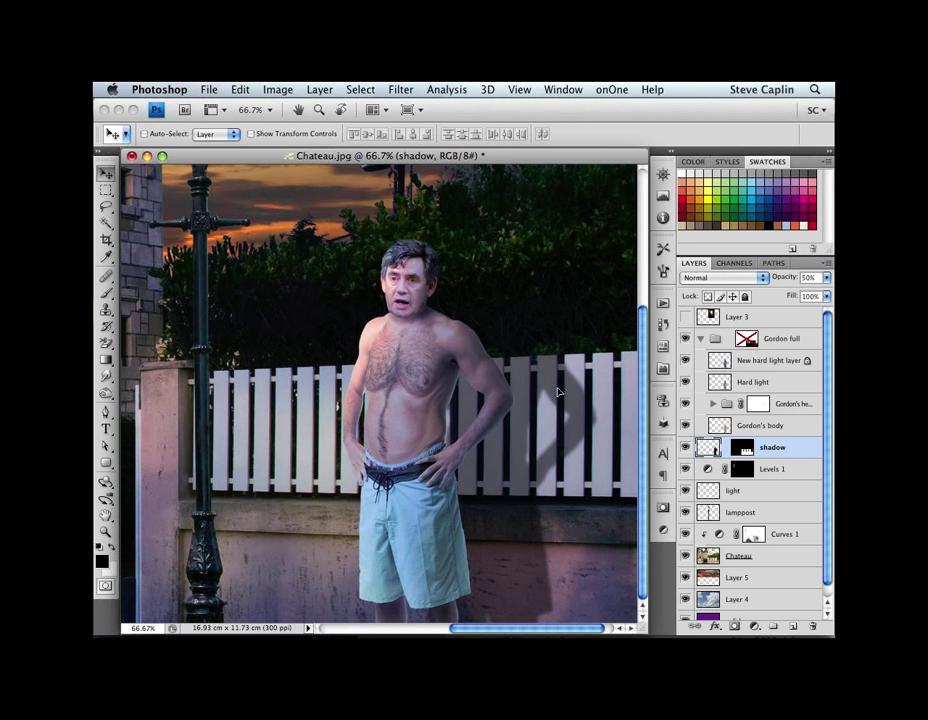
drag(555, 395, 525, 426)
key(shift+Tab)
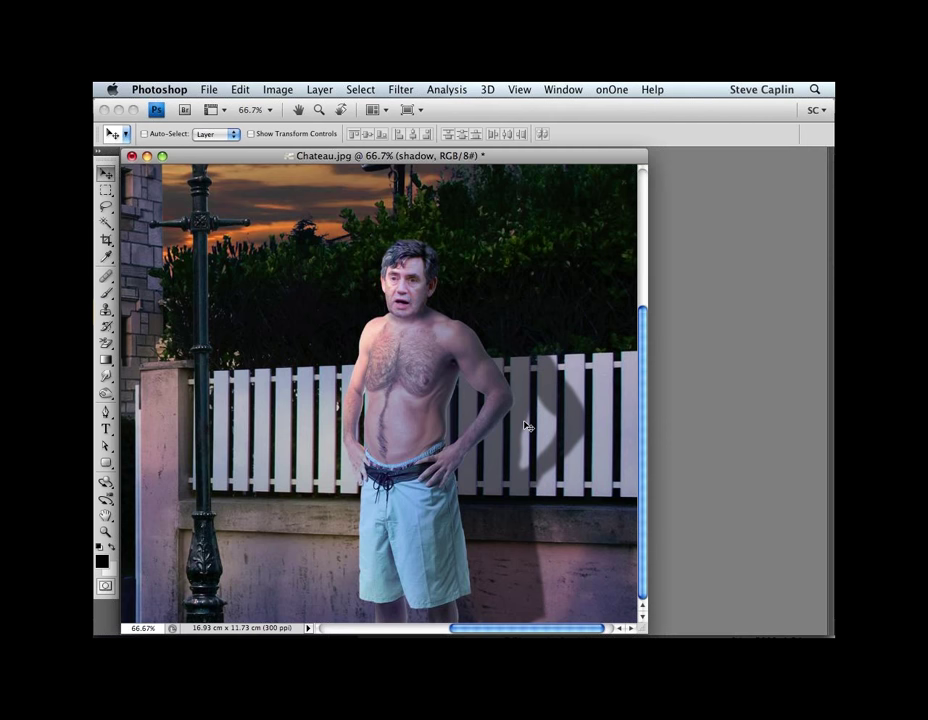
Step: Zoom out to 50% and pan to see the chateau, lamppost and fence shadow
key(ctrl+minus)
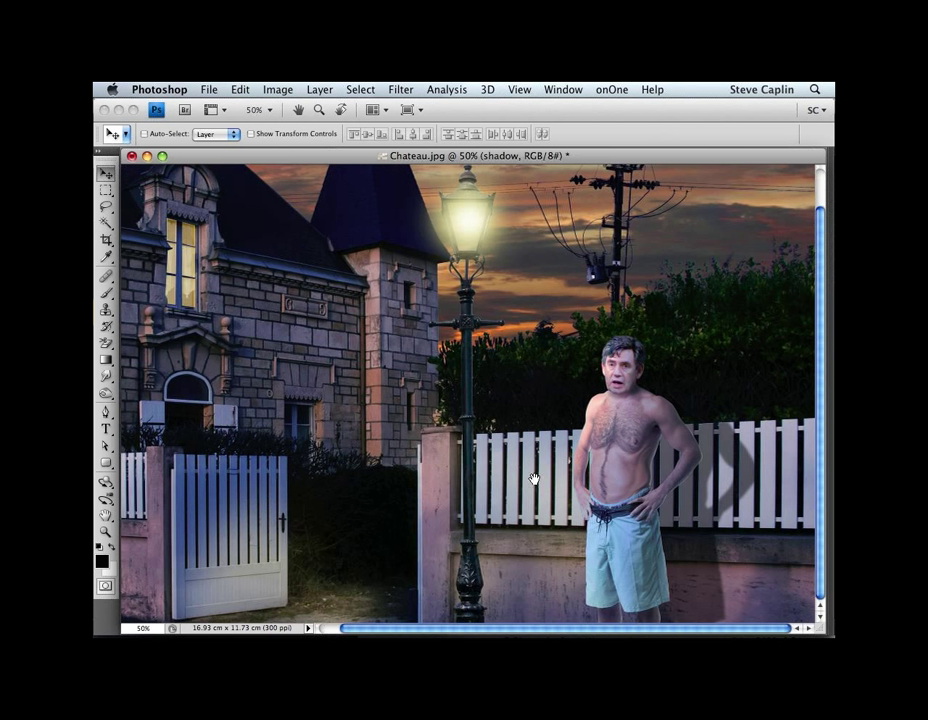
drag(533, 480, 541, 481)
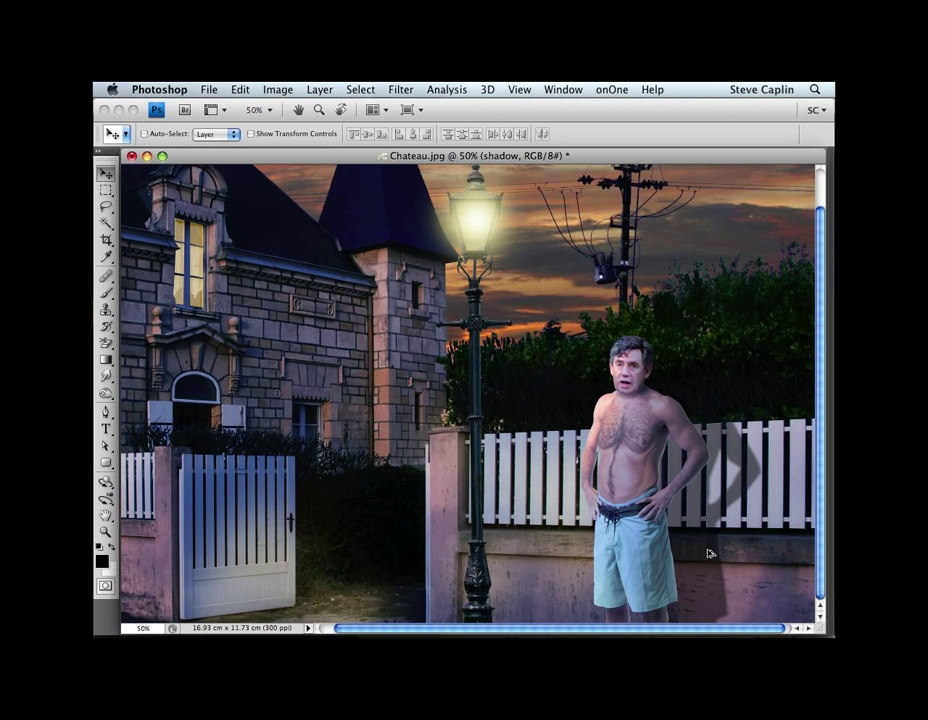
Step: Launch Adobe Bridge from Photoshop and go to the Celebs favourite folder
key(super+s)
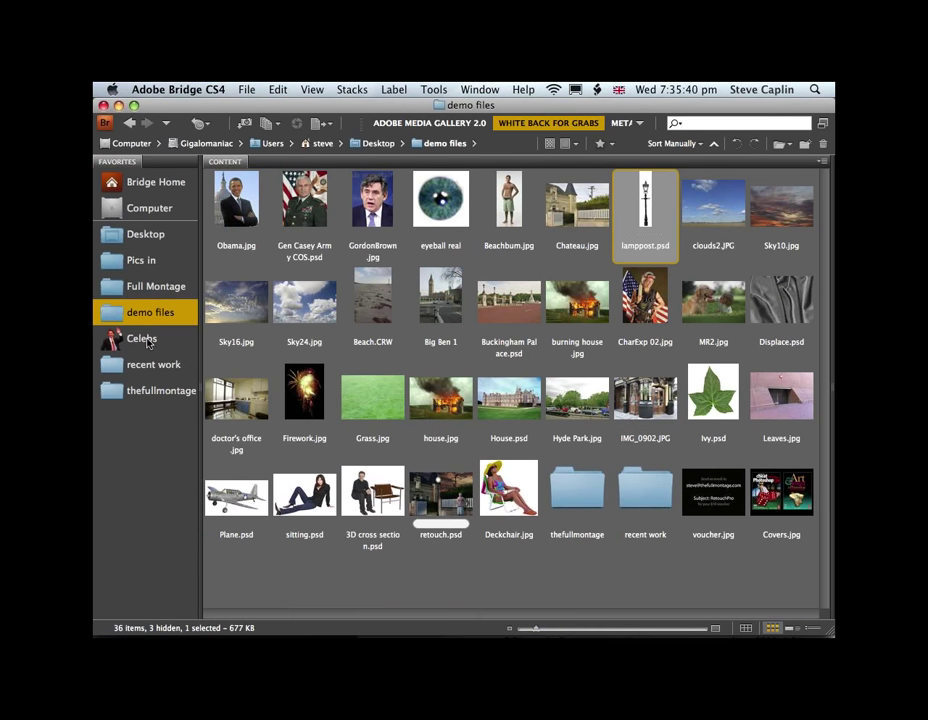
click(146, 338)
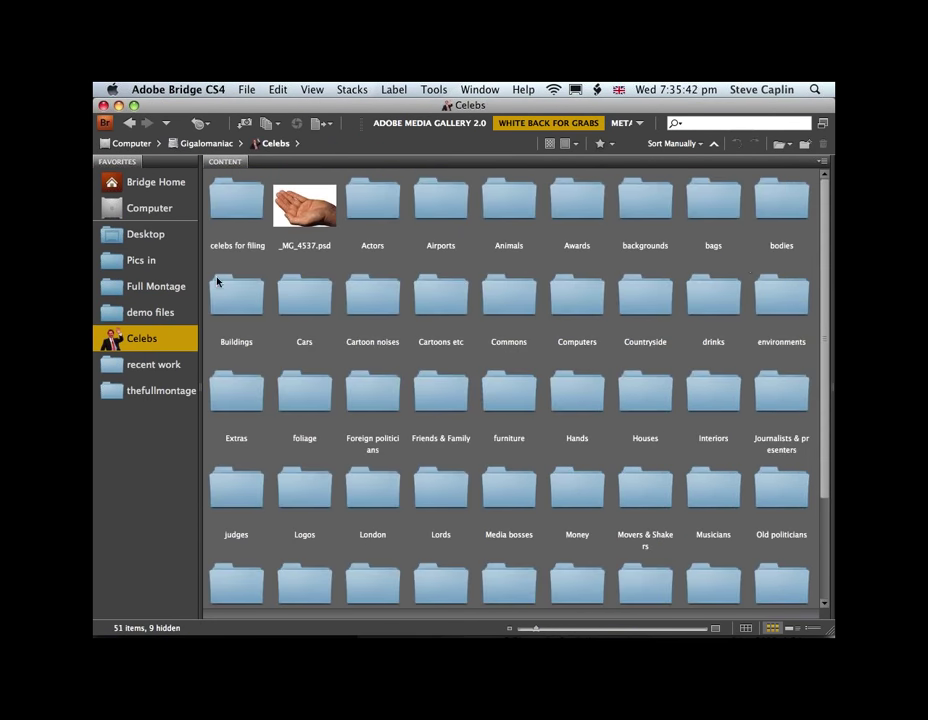
Step: Browse Computer > Gigalomaniac > In Character and open the chef photo 073.JPG
click(148, 209)
double_click(304, 210)
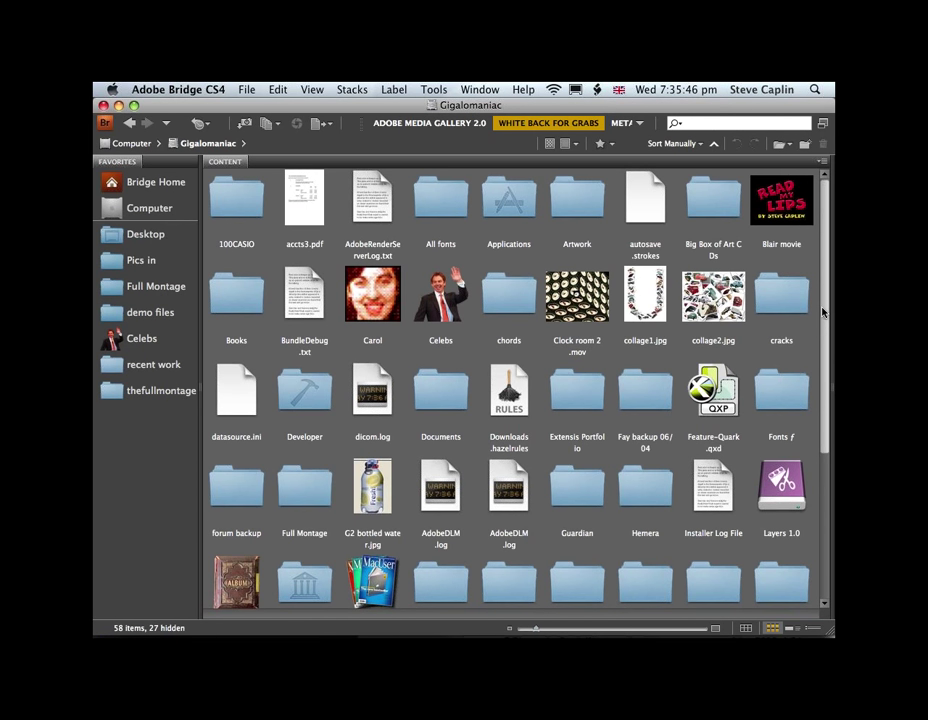
scroll(800, 472, down, 5)
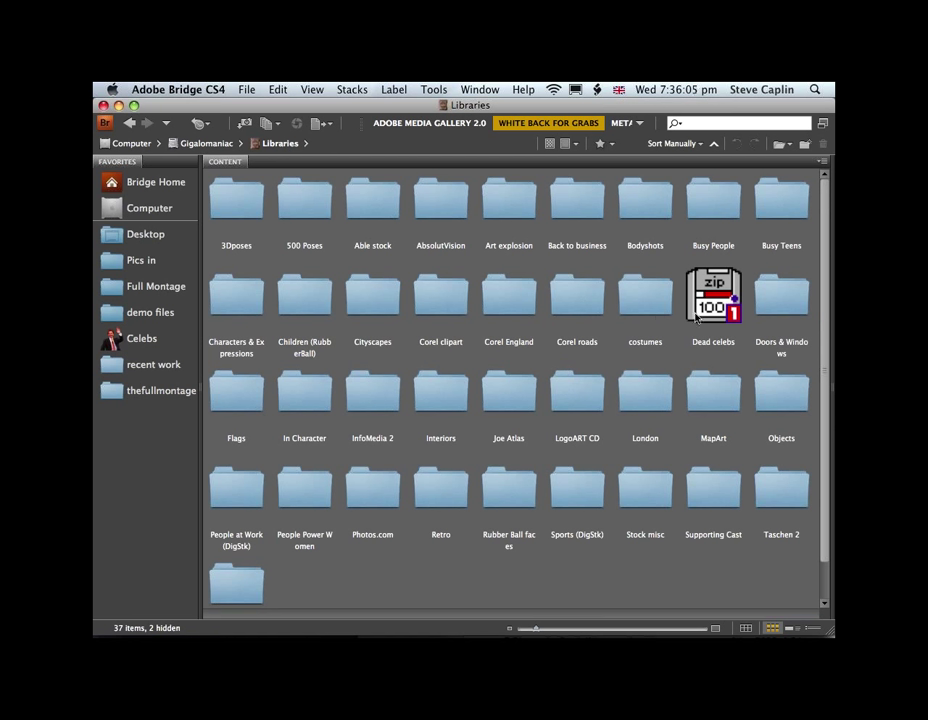
double_click(315, 400)
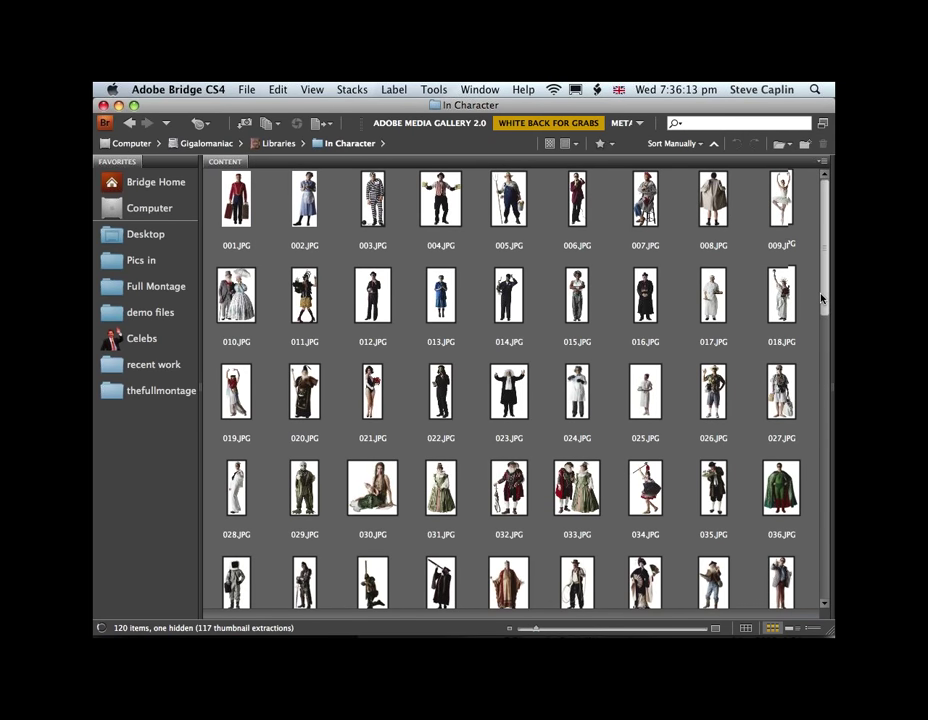
scroll(821, 300, down, 1)
drag(821, 300, 795, 478)
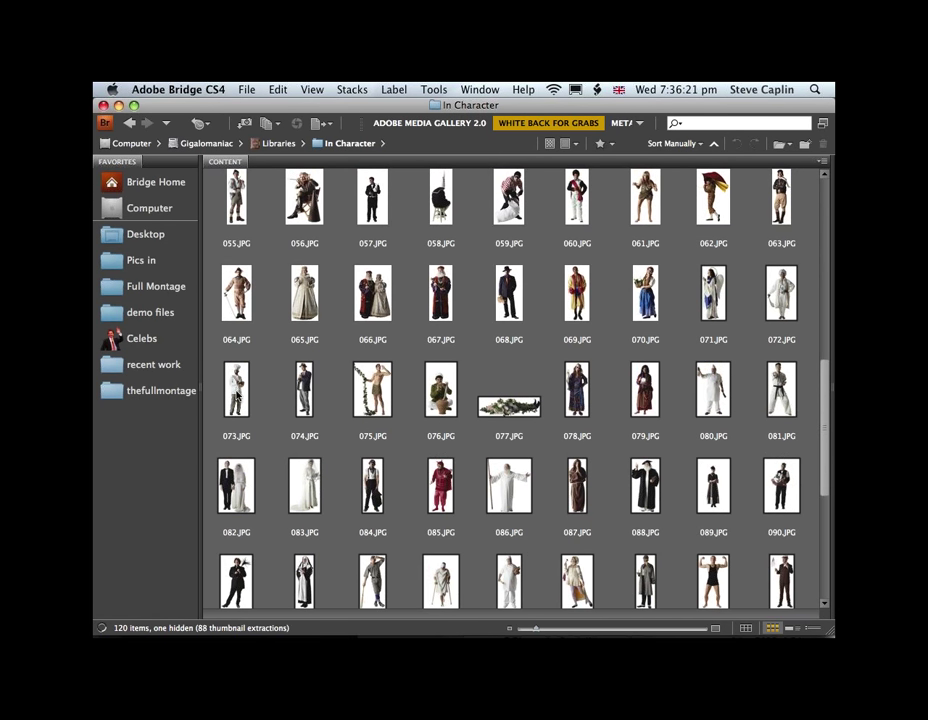
click(239, 400)
double_click(239, 400)
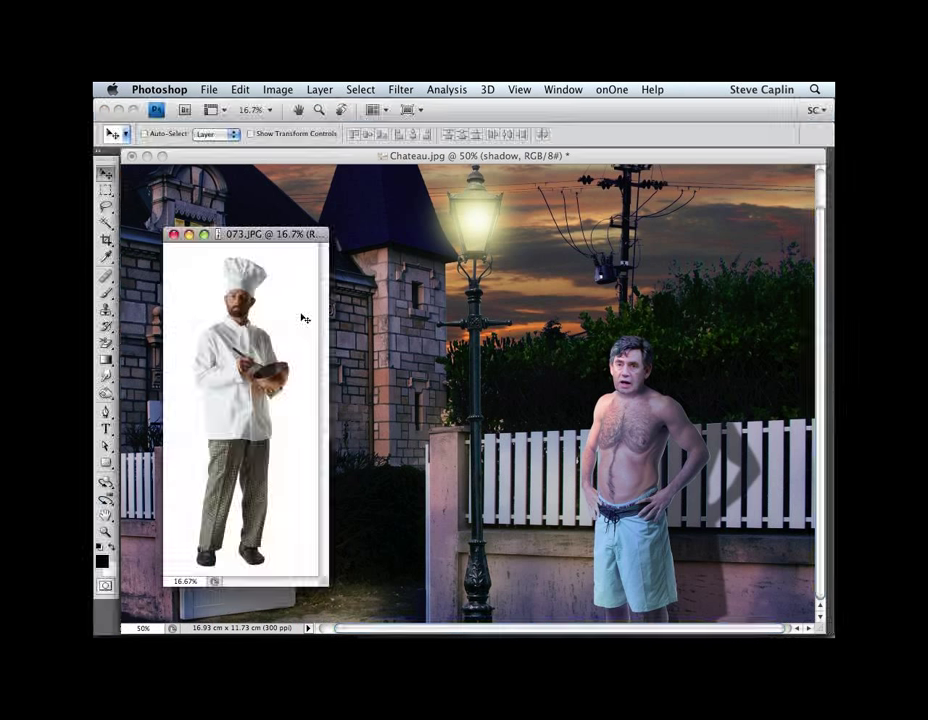
Step: Zoom the chef photo to 66.7% and pan to show his face
key(super+equal)
key(super+equal)
key(super+equal)
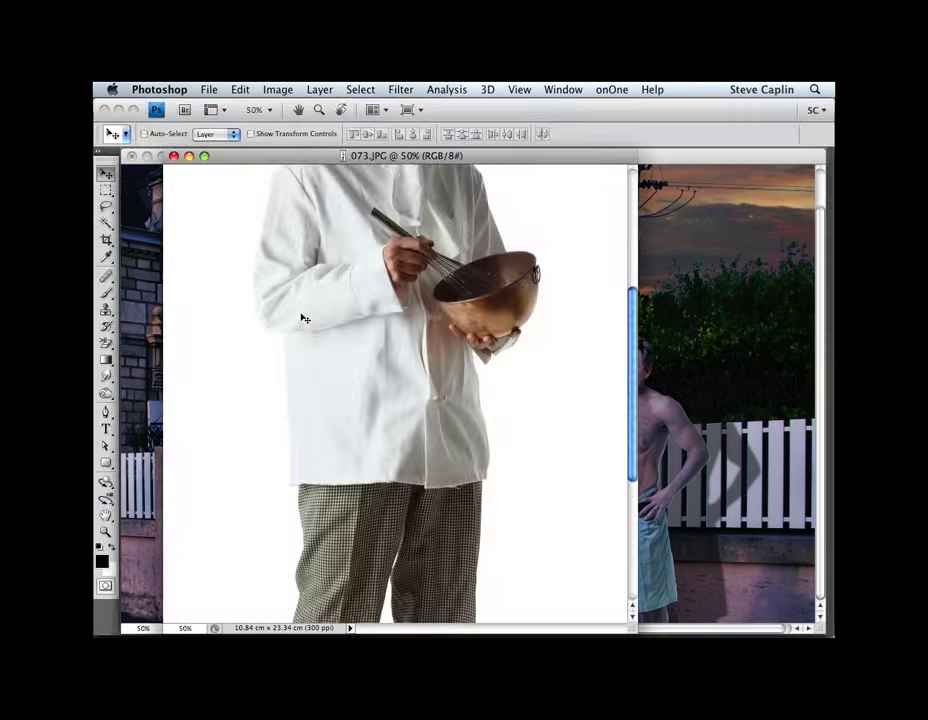
scroll(304, 318, up, 5)
key(super+equal)
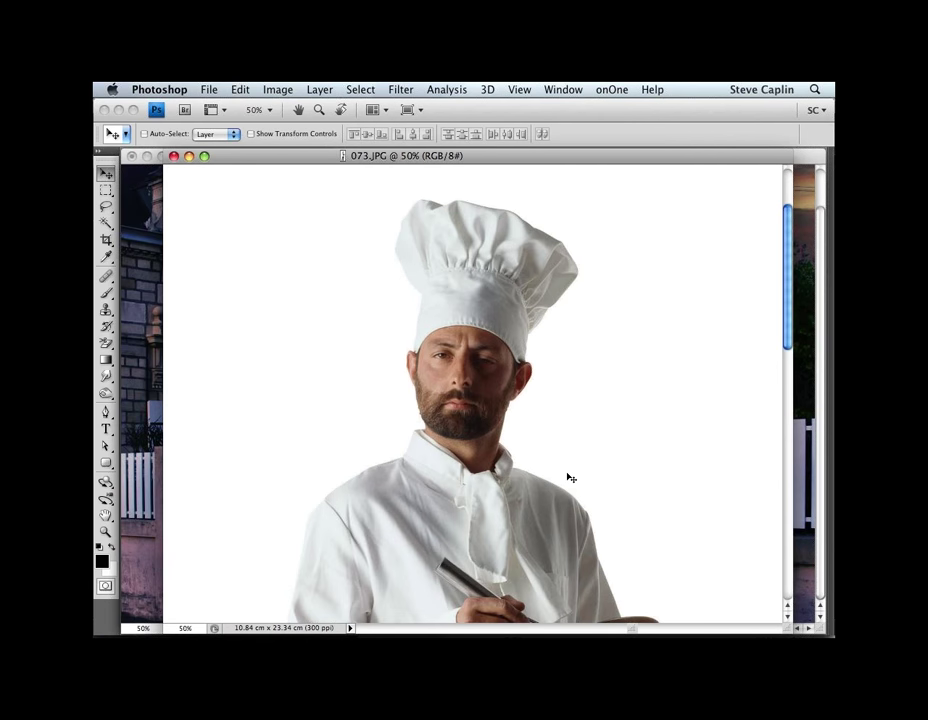
key(super+equal)
drag(570, 478, 561, 428)
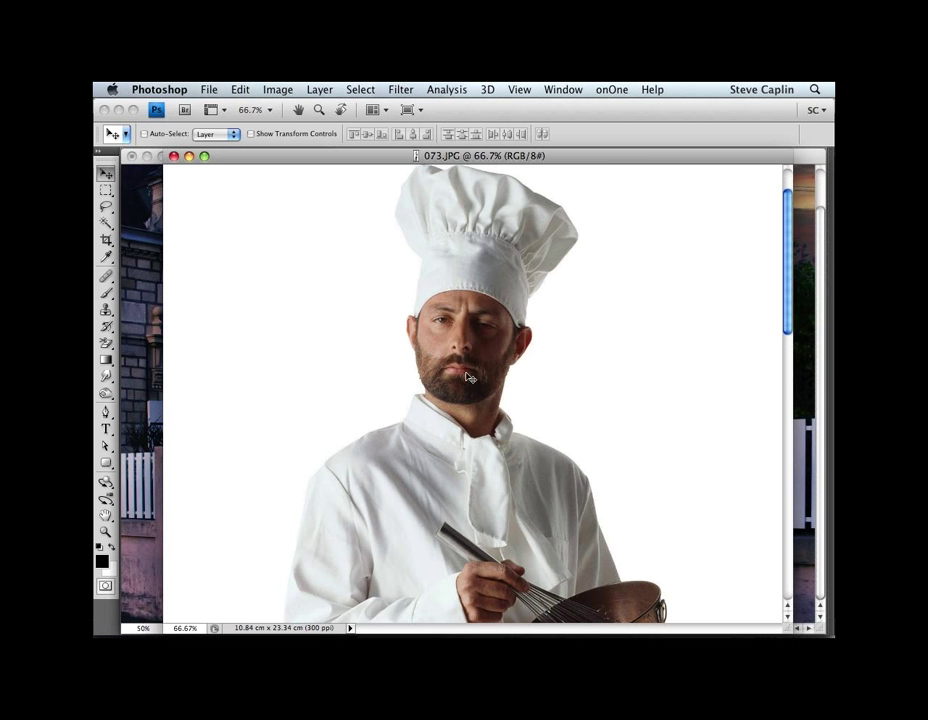
Step: Open the Shadows/Highlights adjustment on 073.JPG and bring it fully into view
click(276, 89)
mouse_move(283, 130)
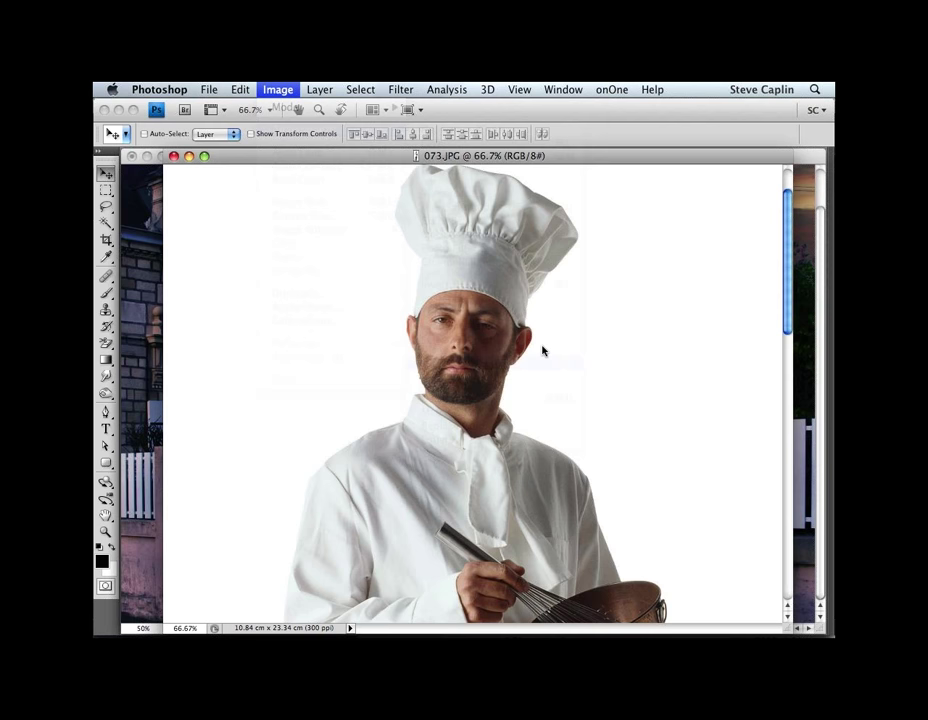
drag(663, 174, 500, 158)
Step: Set Shadows/Highlights to 77% Shadows and 20% Highlights amounts
click(491, 607)
drag(587, 157, 633, 271)
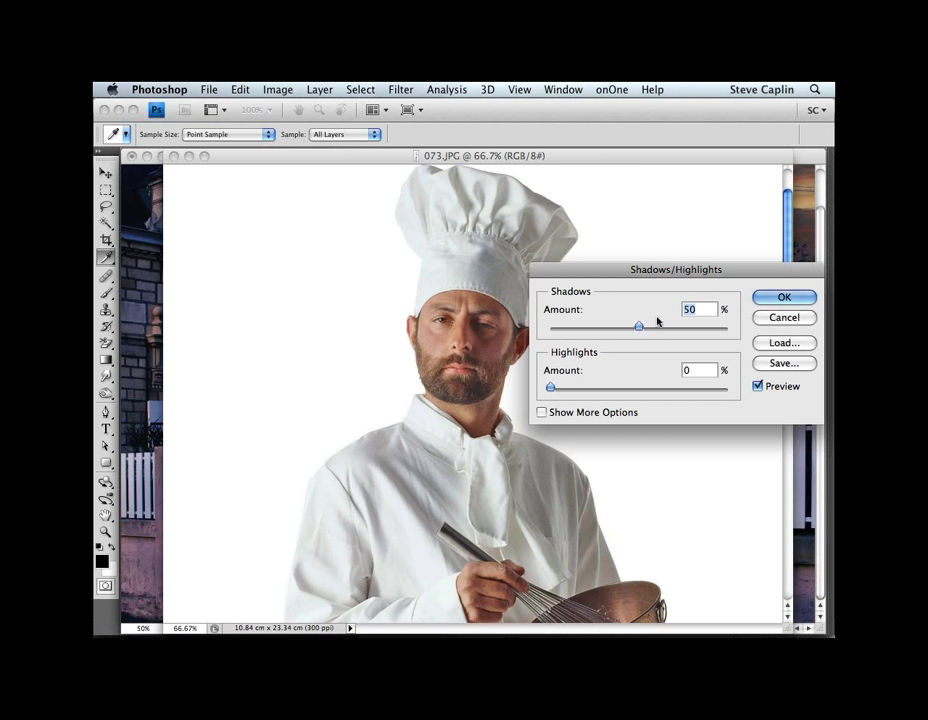
drag(640, 327, 655, 333)
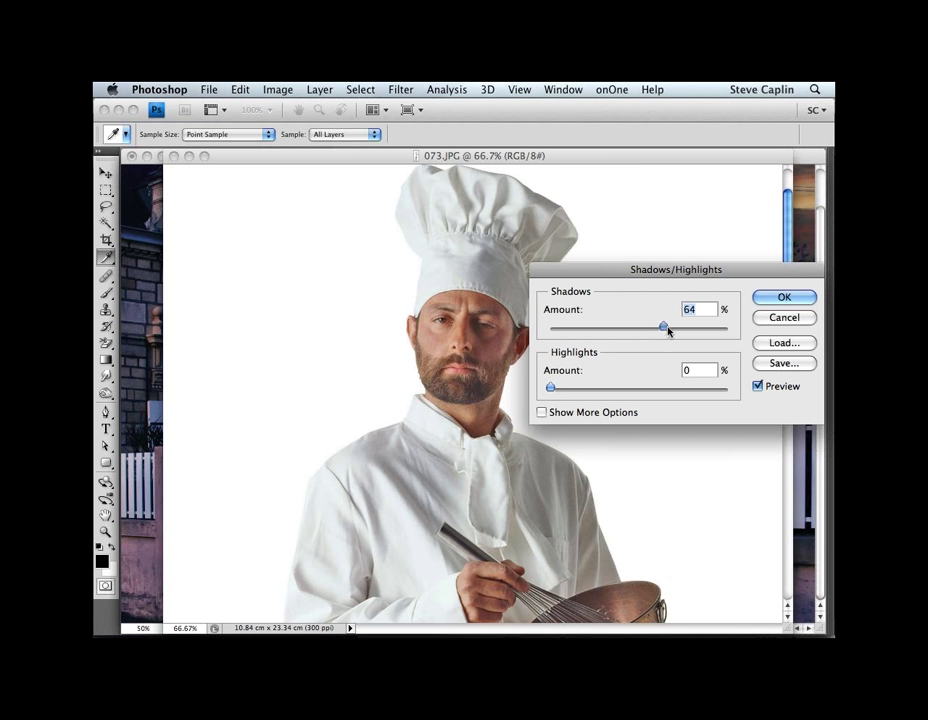
drag(678, 330, 693, 331)
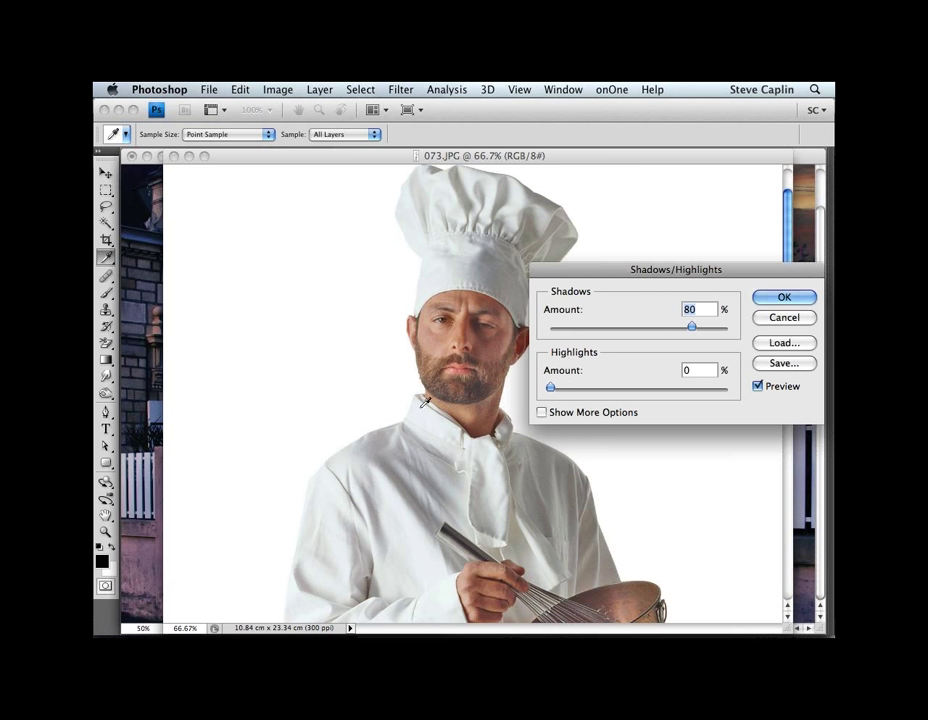
click(551, 388)
drag(556, 390, 586, 390)
drag(691, 327, 687, 327)
Step: Move the dialog clear of the face, compare with Preview off and on, then apply
click(542, 412)
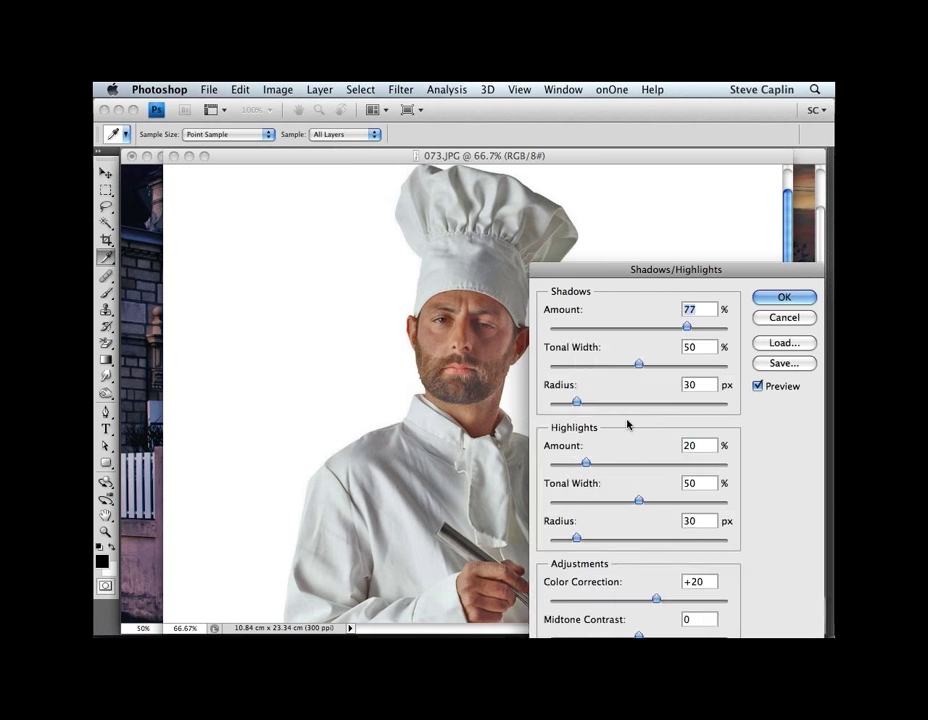
drag(670, 270, 681, 170)
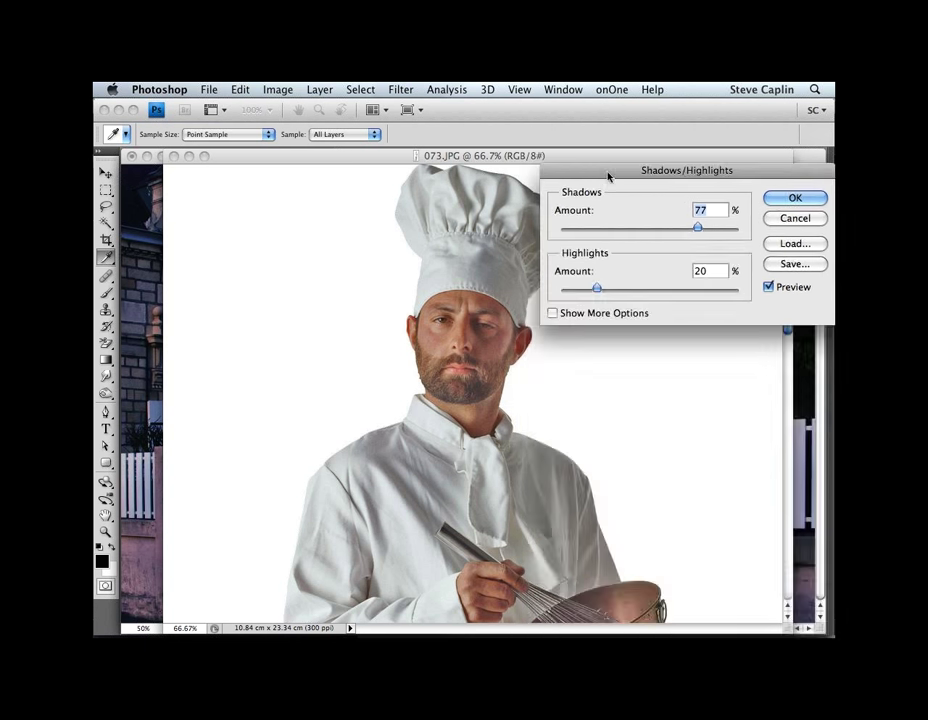
drag(607, 174, 606, 181)
drag(612, 146, 602, 144)
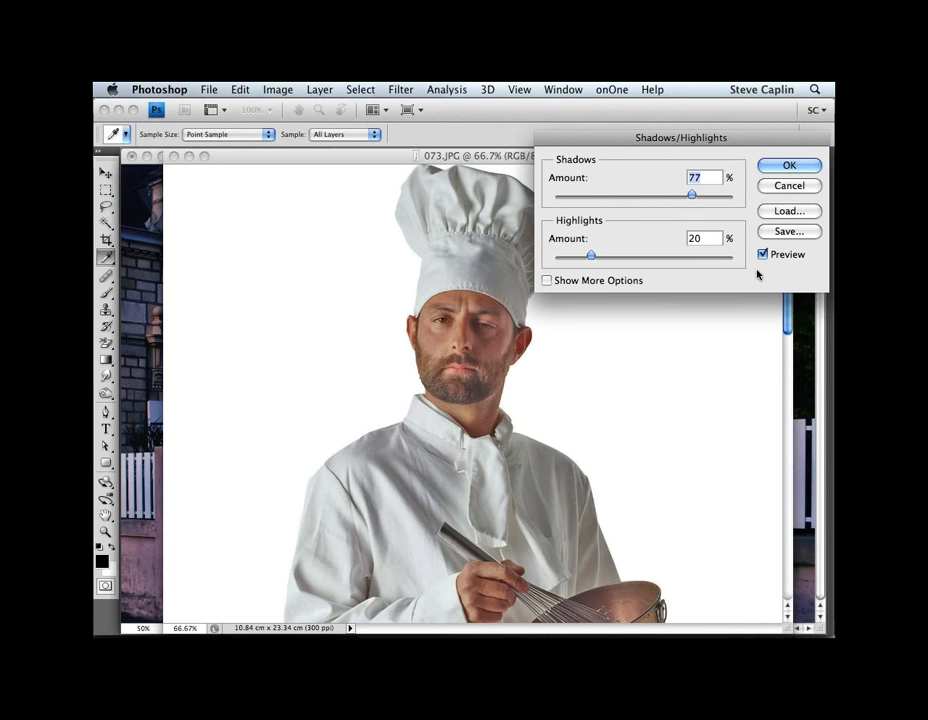
click(763, 255)
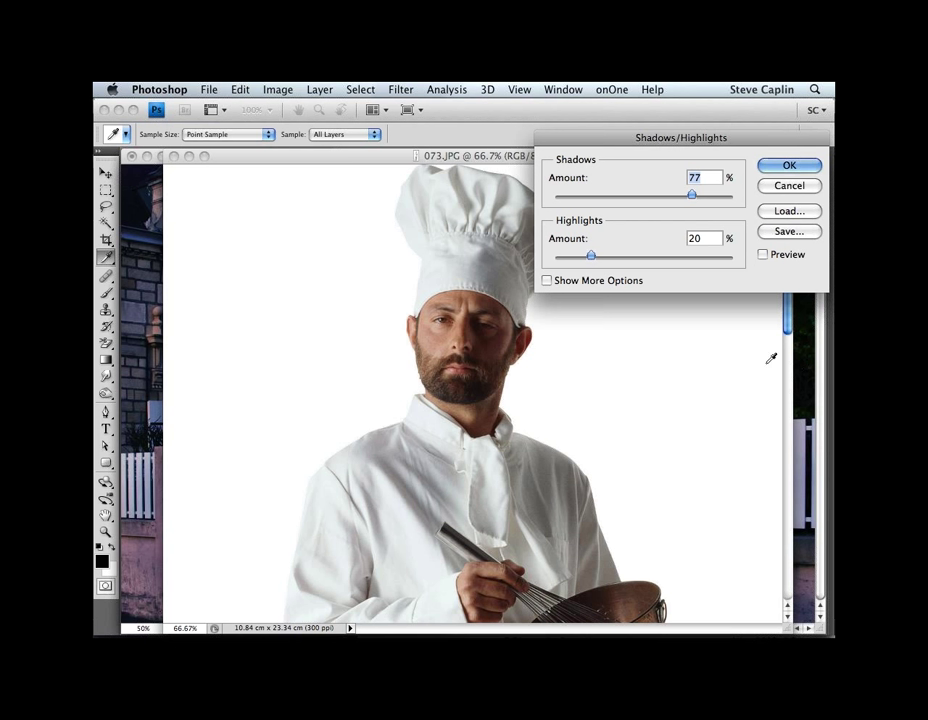
click(764, 255)
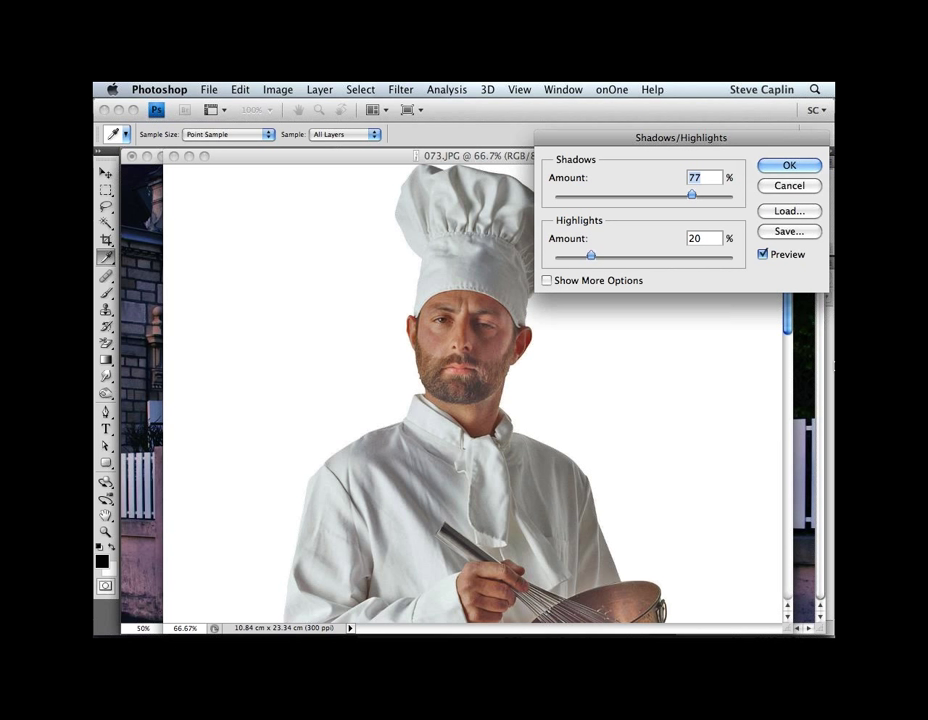
key(Return)
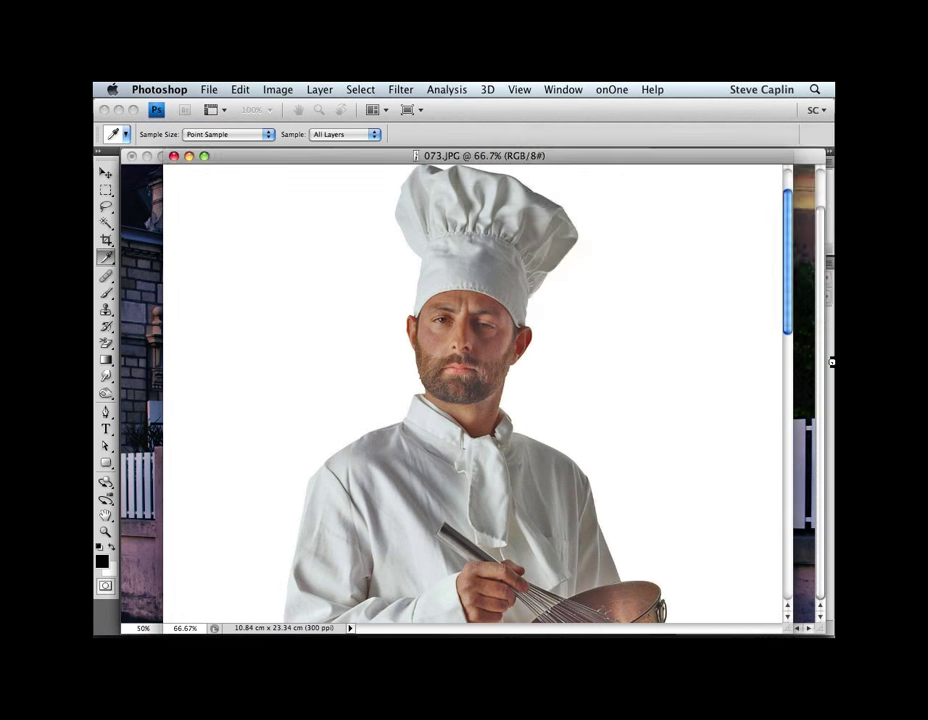
Step: Return to Chateau.jpg and create a new layer named 'ball'
key(v)
drag(167, 287, 172, 300)
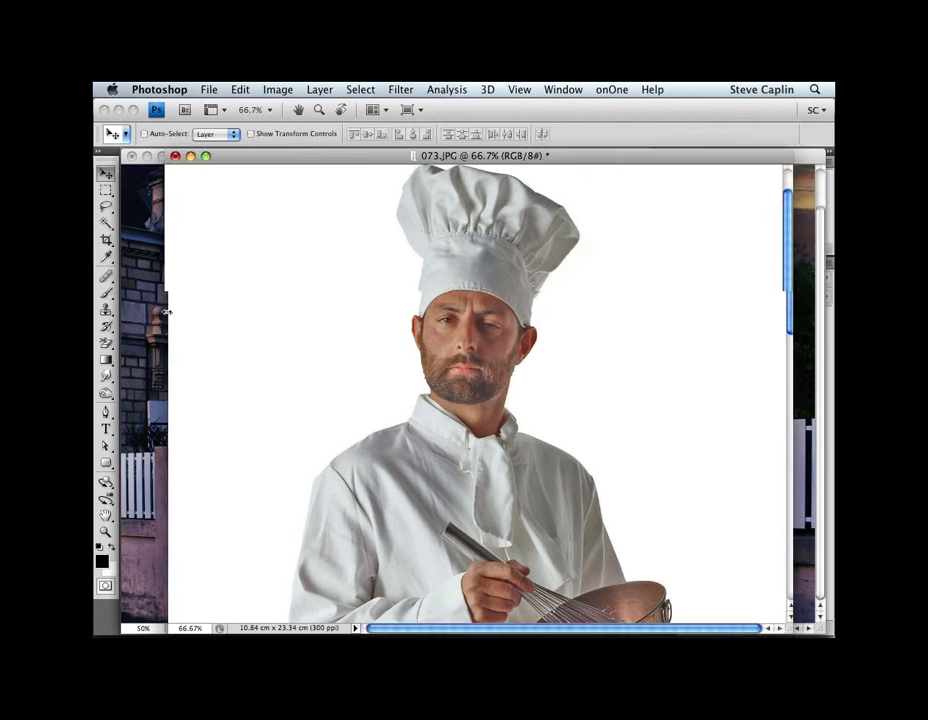
click(150, 375)
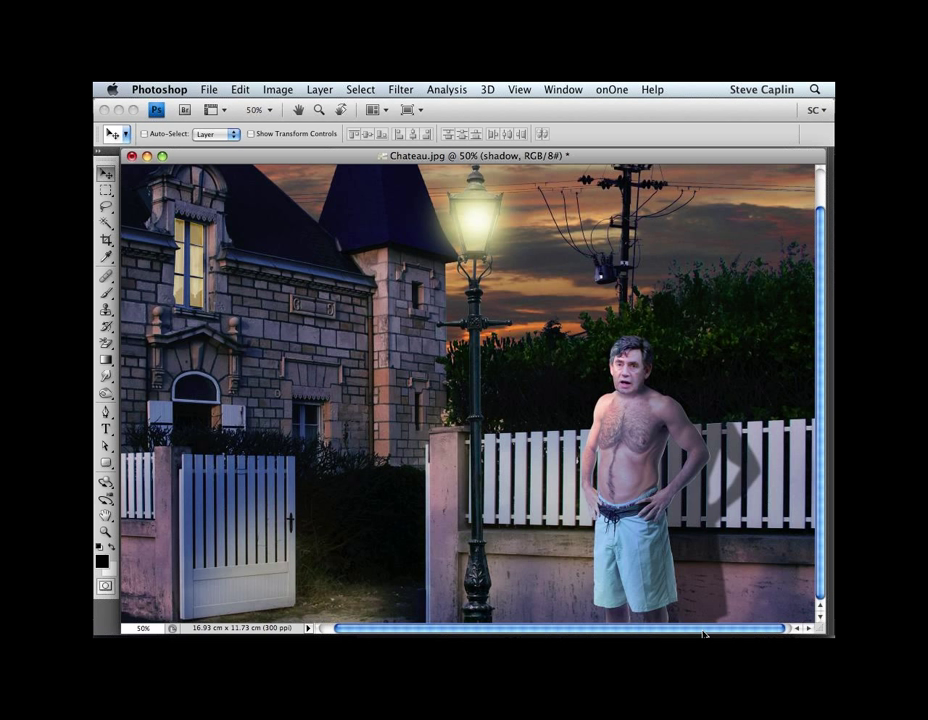
key(super+j)
key(super+shift+n)
text(ba)
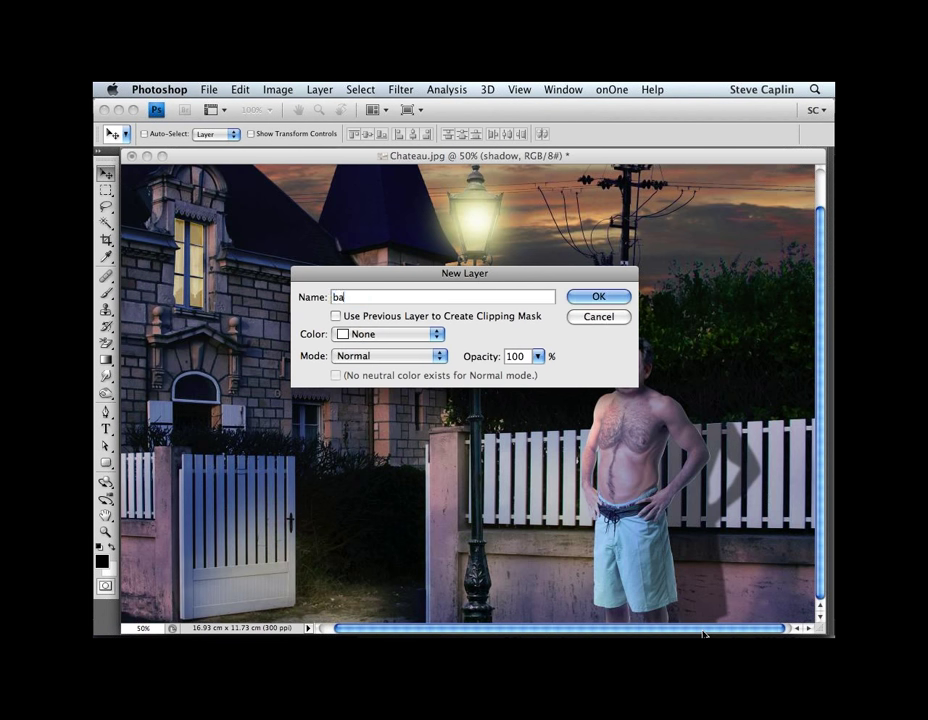
text(ll)
key(Return)
Step: Draw a large elliptical selection on the ball layer, fill it grey, and deselect
key(m)
key(shift+m)
drag(296, 319, 540, 511)
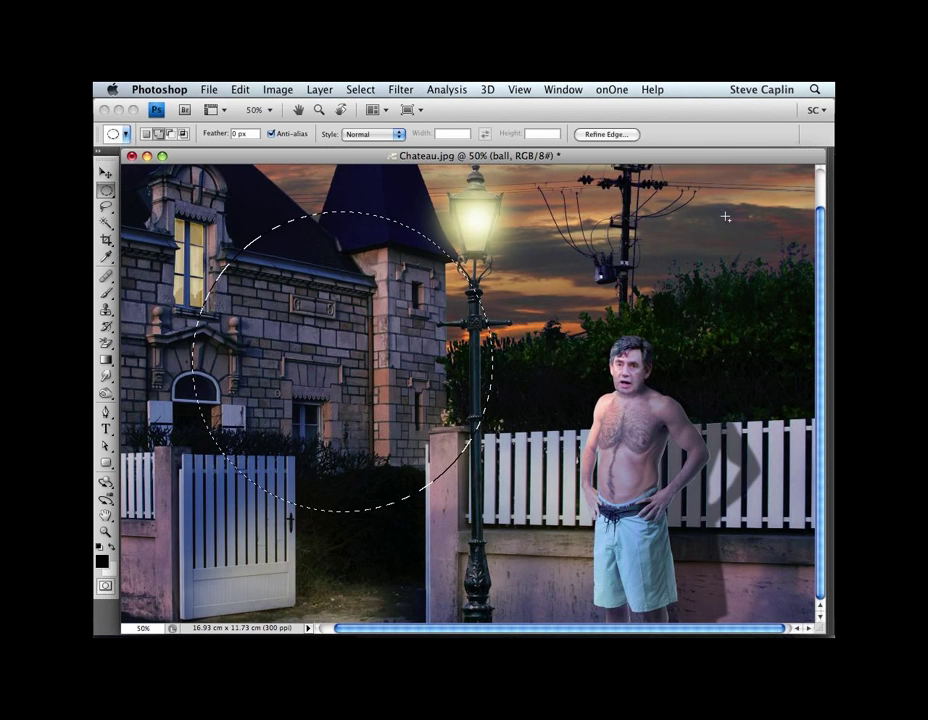
key(Tab)
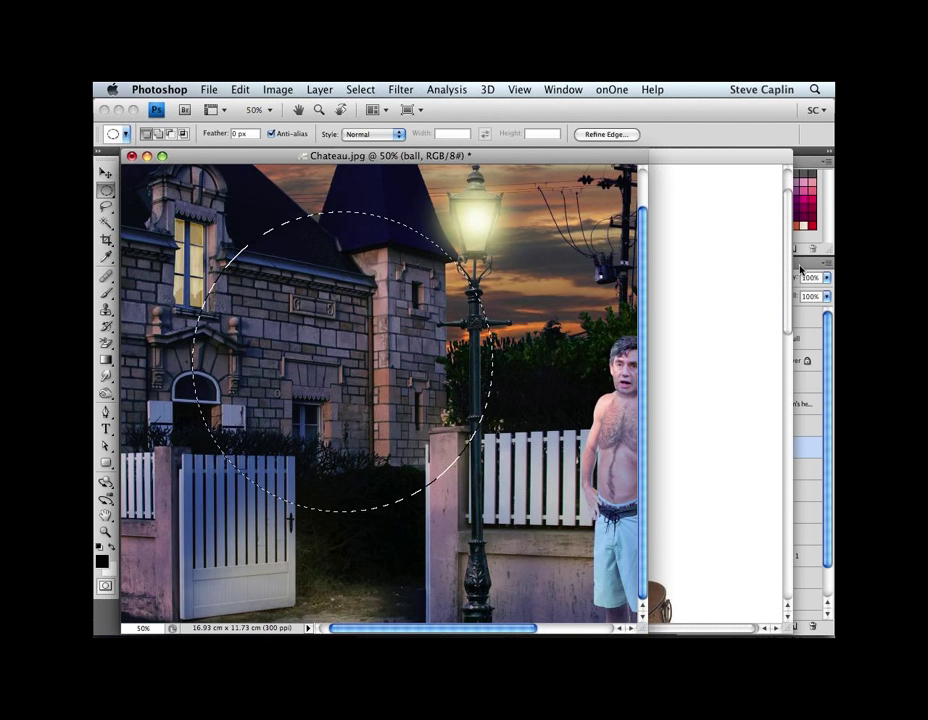
click(790, 160)
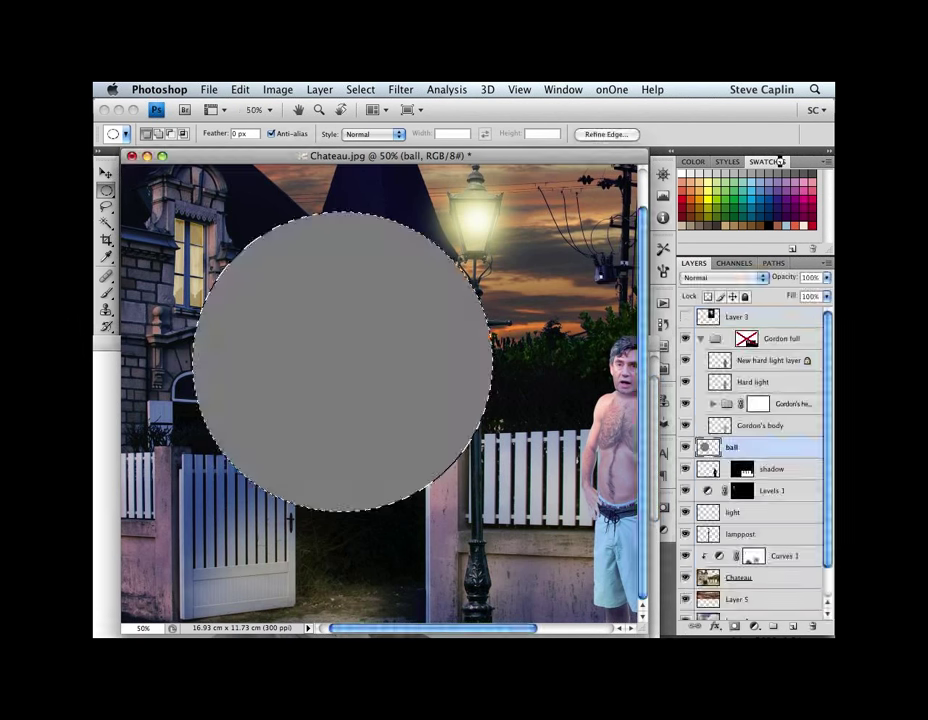
key(ctrl+d)
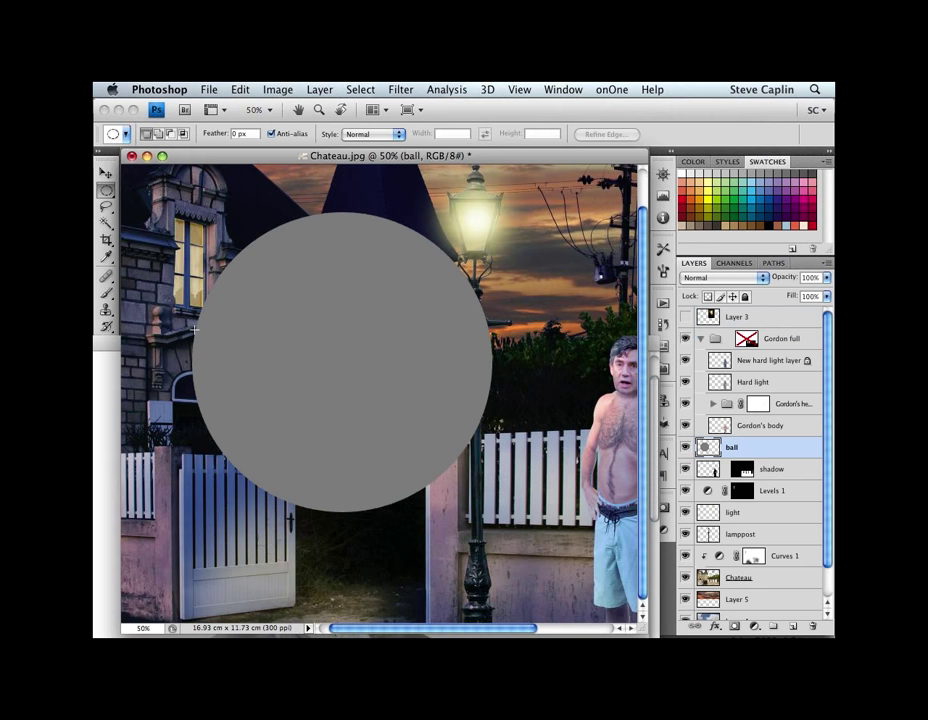
key(o)
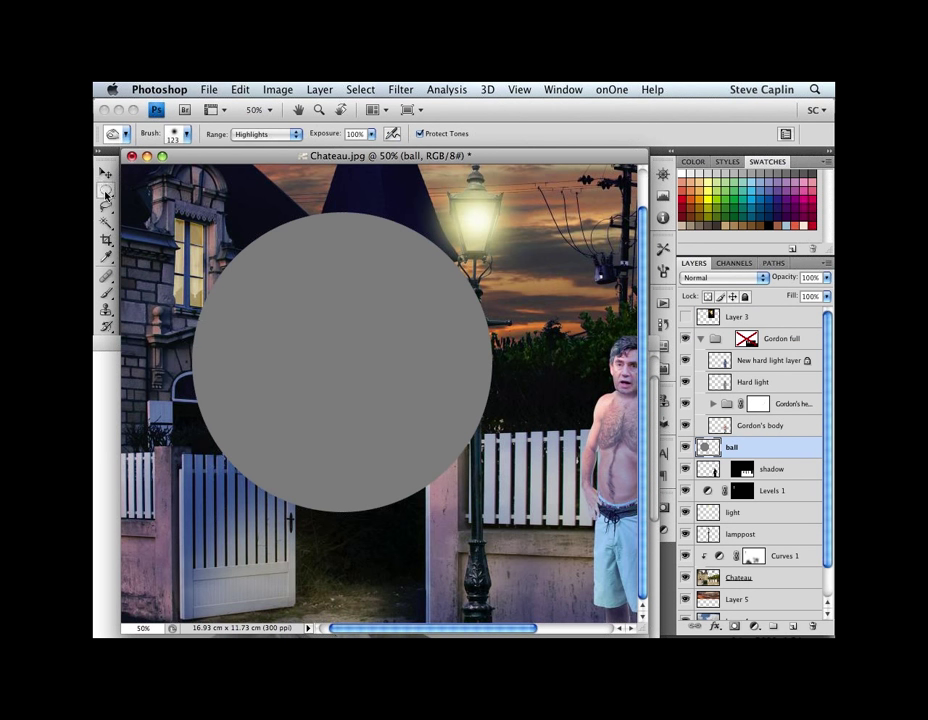
Step: Dodge the grey ball with resized brushes to add a bright upper-left highlight
key(bracketright)
key(bracketright)
key(bracketright)
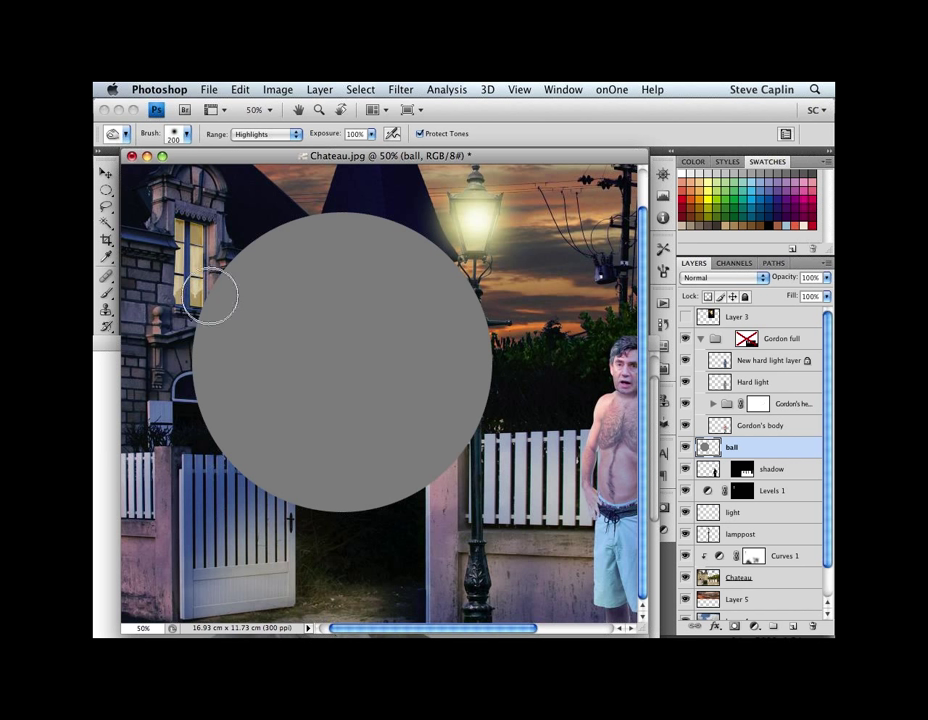
key(bracketright)
key(bracketright)
key(bracketright)
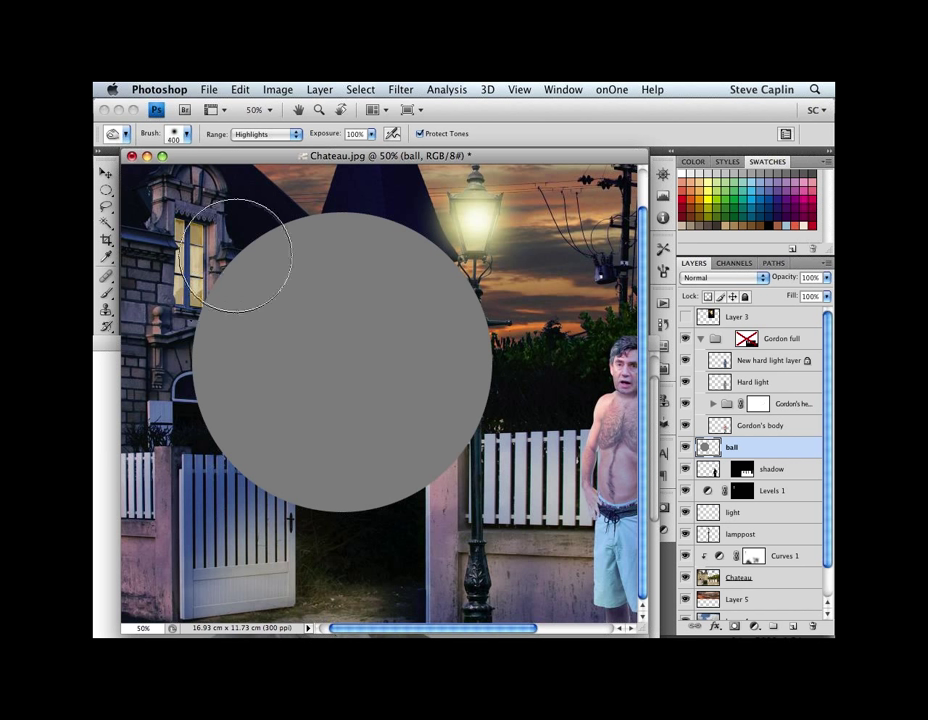
key(bracketright)
mouse_move(238, 255)
mouse_down()
mouse_move(205, 415)
mouse_move(275, 508)
mouse_up()
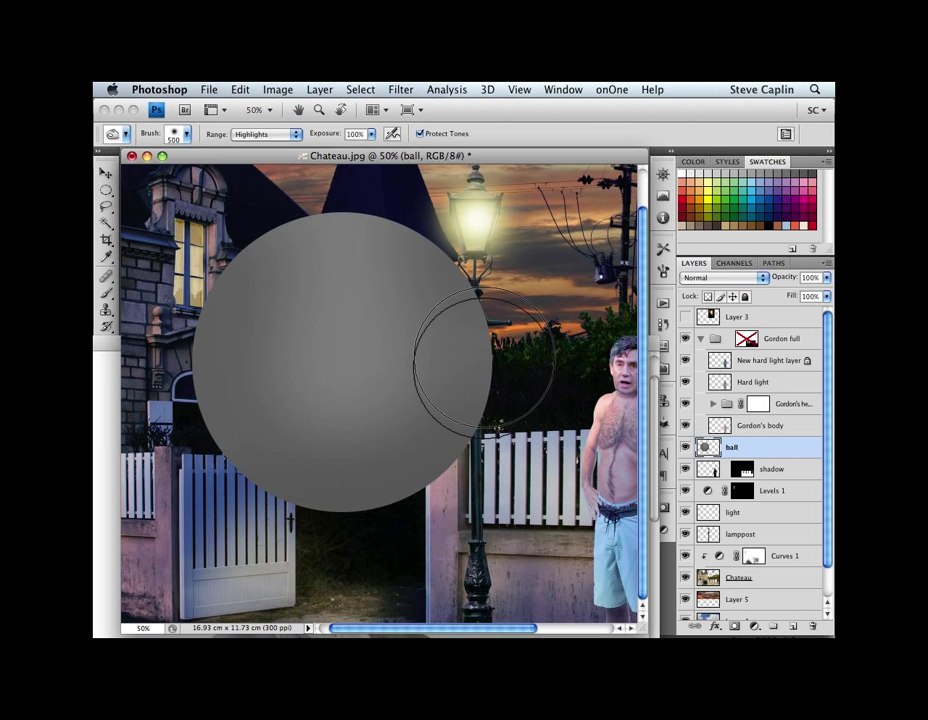
key(bracketleft)
key(bracketleft)
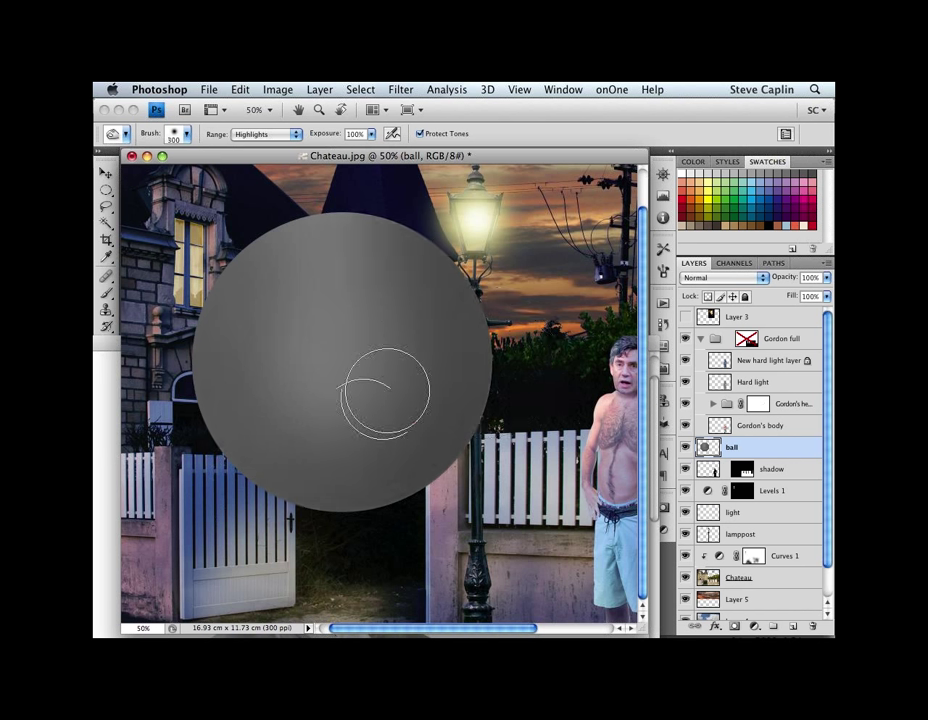
mouse_move(304, 280)
mouse_down()
mouse_move(277, 328)
mouse_move(292, 335)
mouse_move(289, 283)
mouse_move(267, 327)
mouse_move(288, 366)
mouse_move(343, 310)
mouse_up()
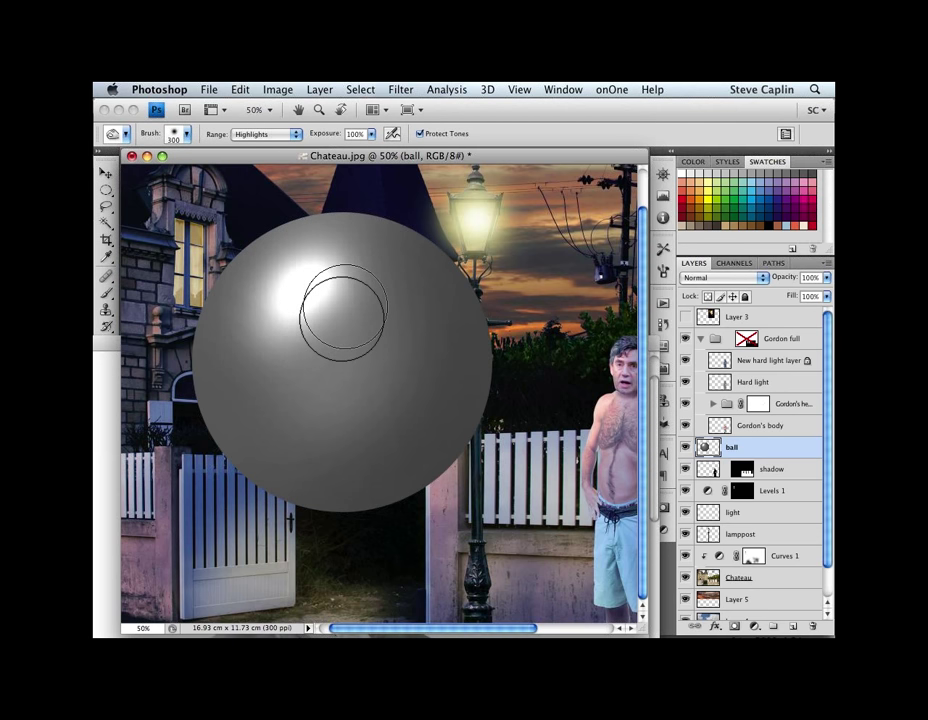
key(super+z)
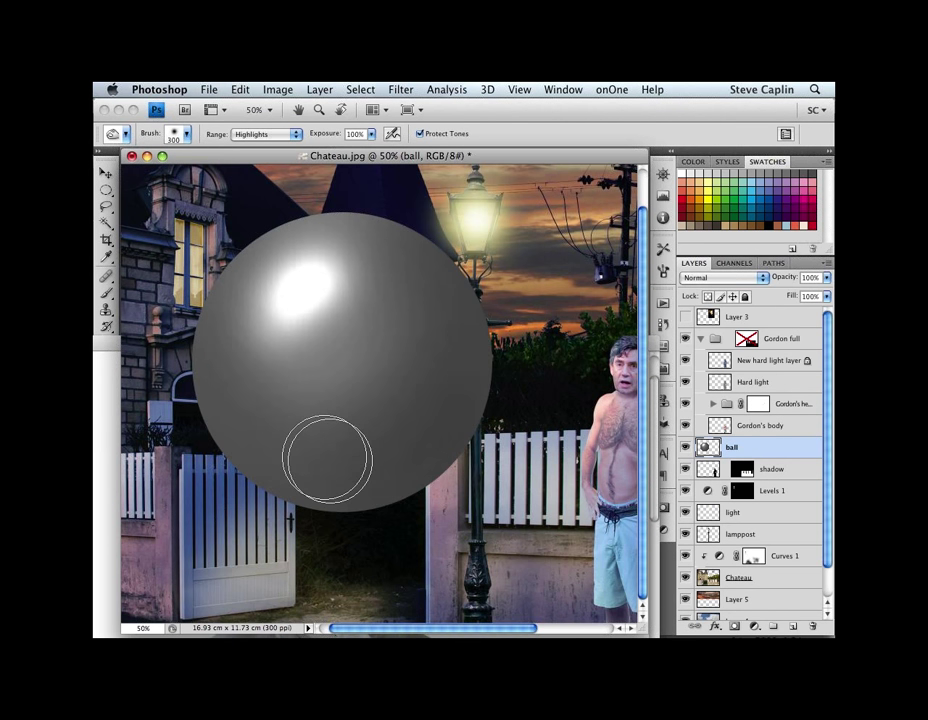
key(bracketleft)
key(bracketleft)
key(bracketleft)
key(bracketleft)
key(bracketleft)
key(bracketleft)
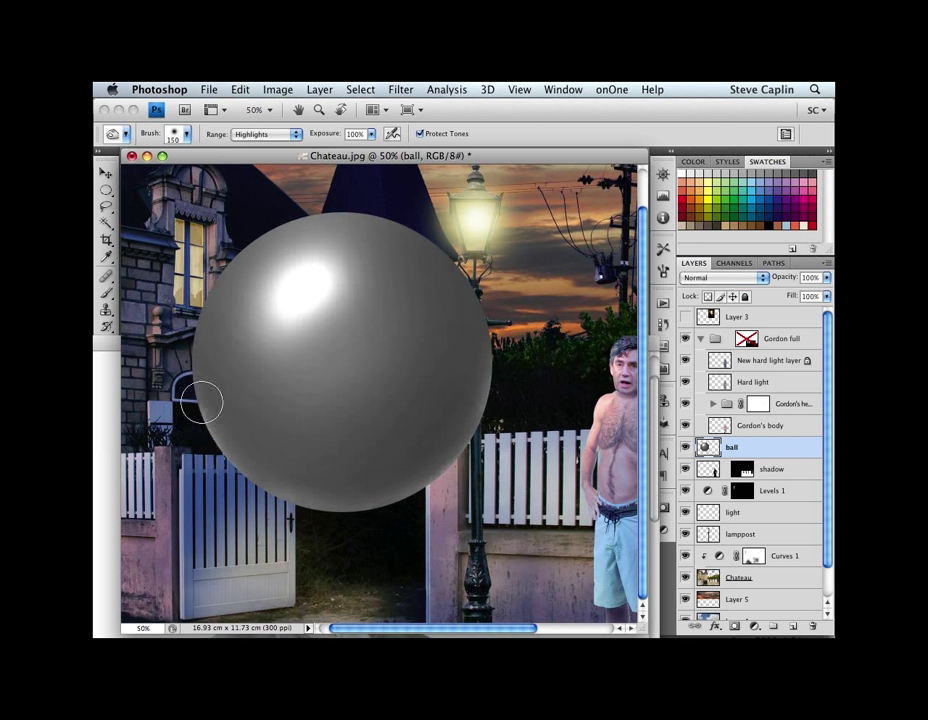
key(bracketright)
key(bracketright)
key(bracketright)
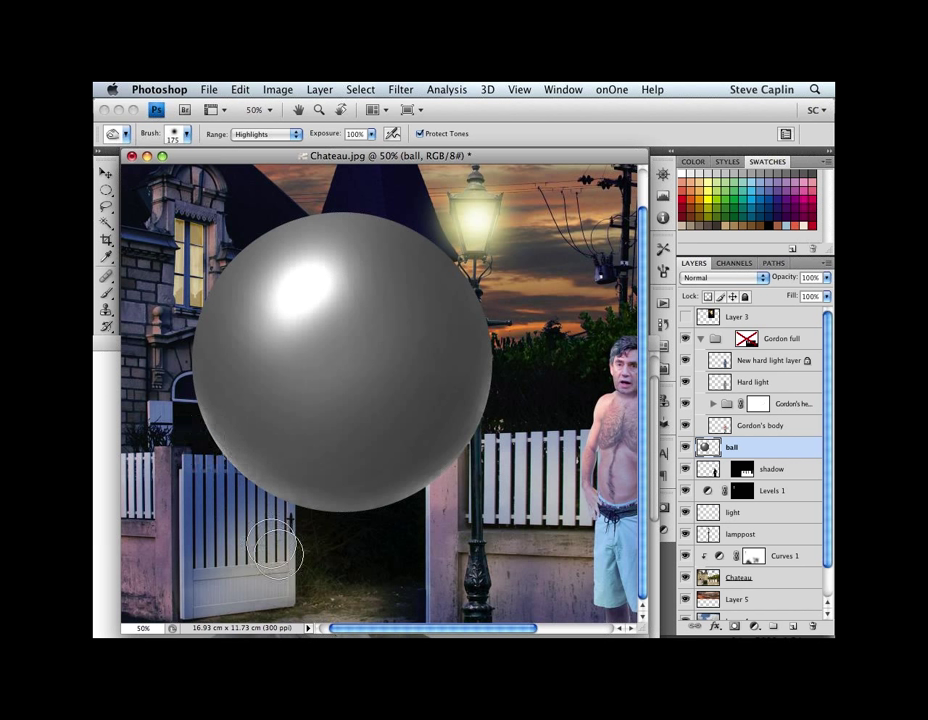
mouse_move(303, 610)
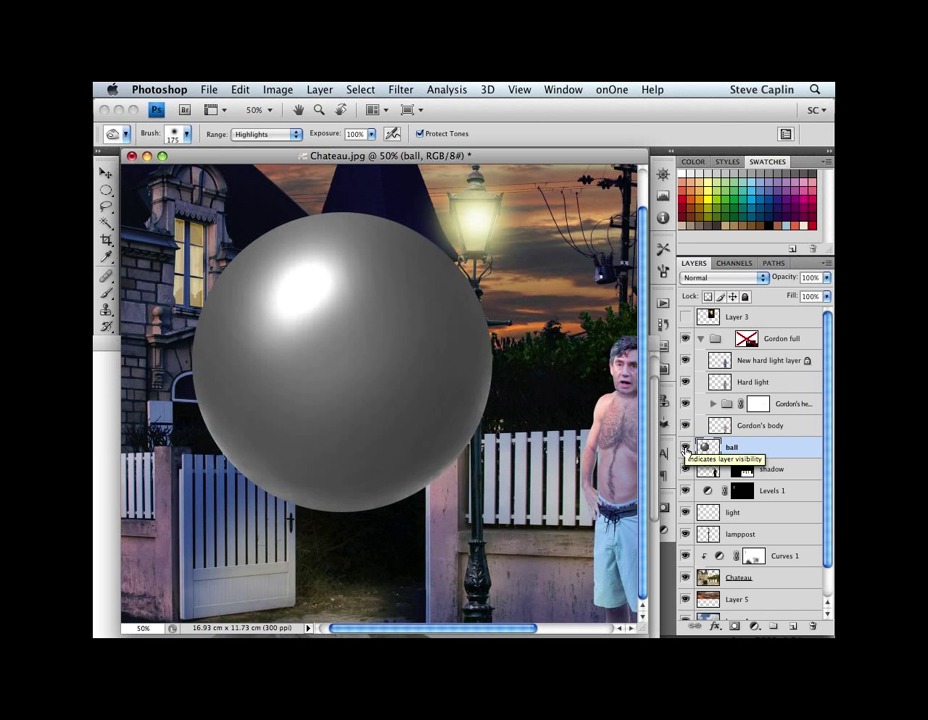
Step: Hide the ball layer, zoom out to 33.3%, and move the sky Layer 5 up
click(686, 451)
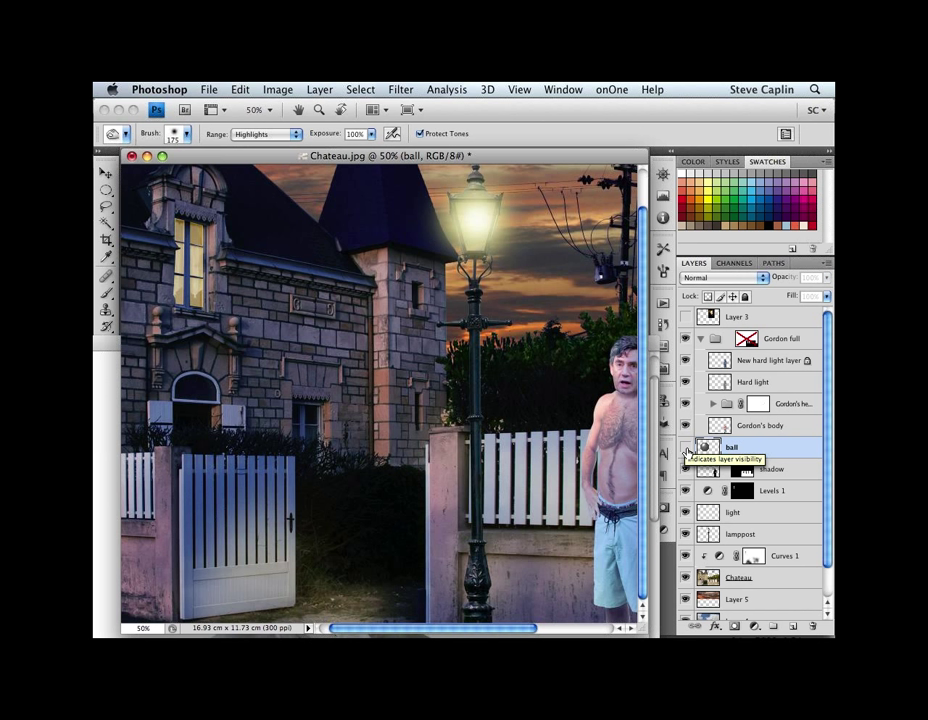
alt+super+click(489, 325)
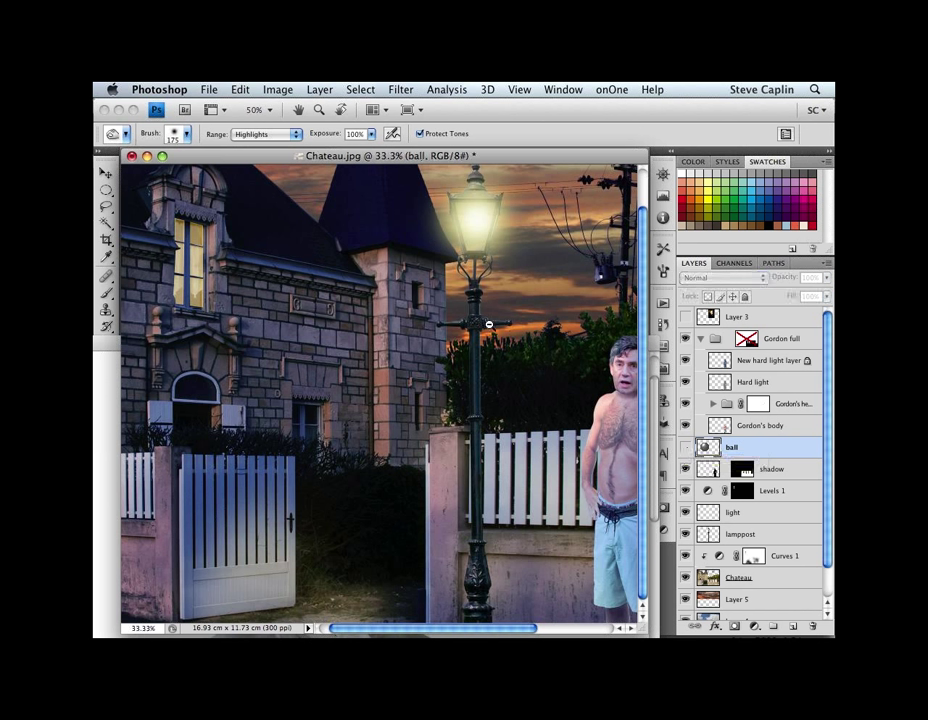
key(v)
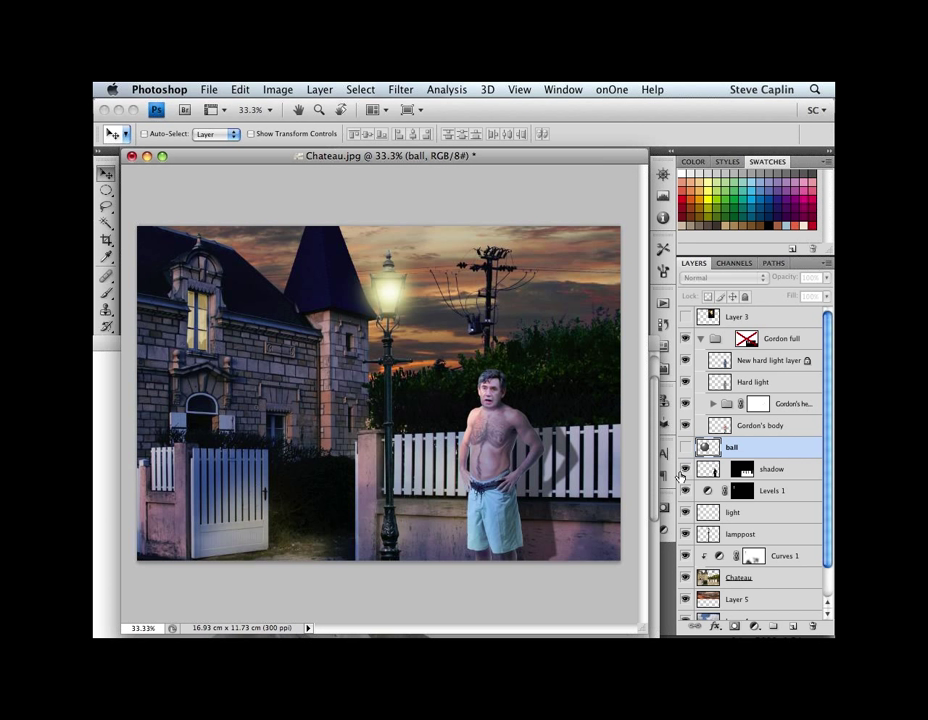
super+click(560, 304)
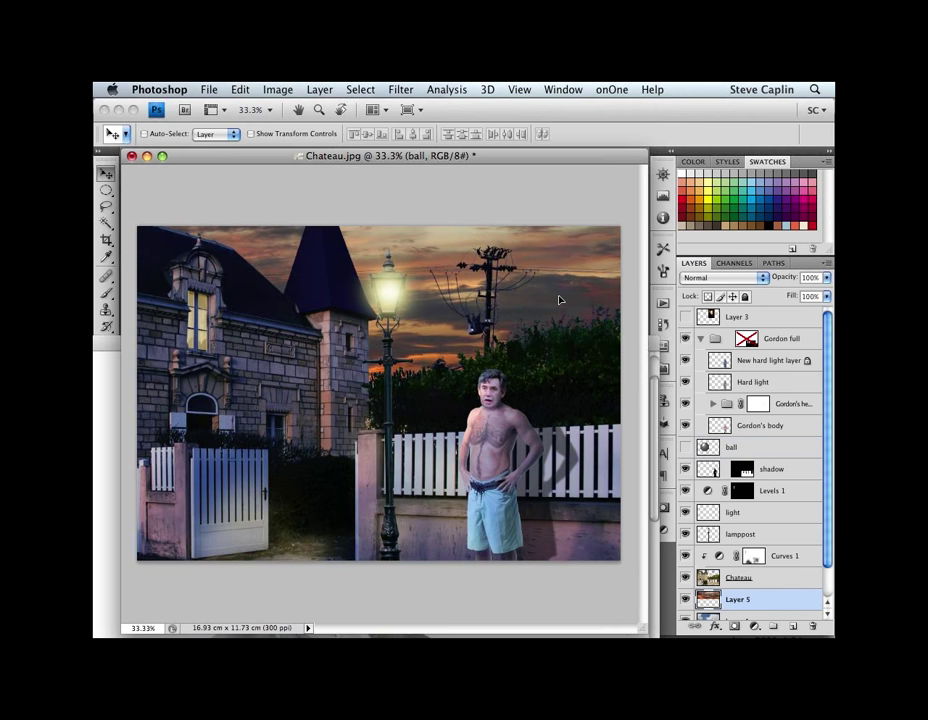
drag(560, 300, 477, 352)
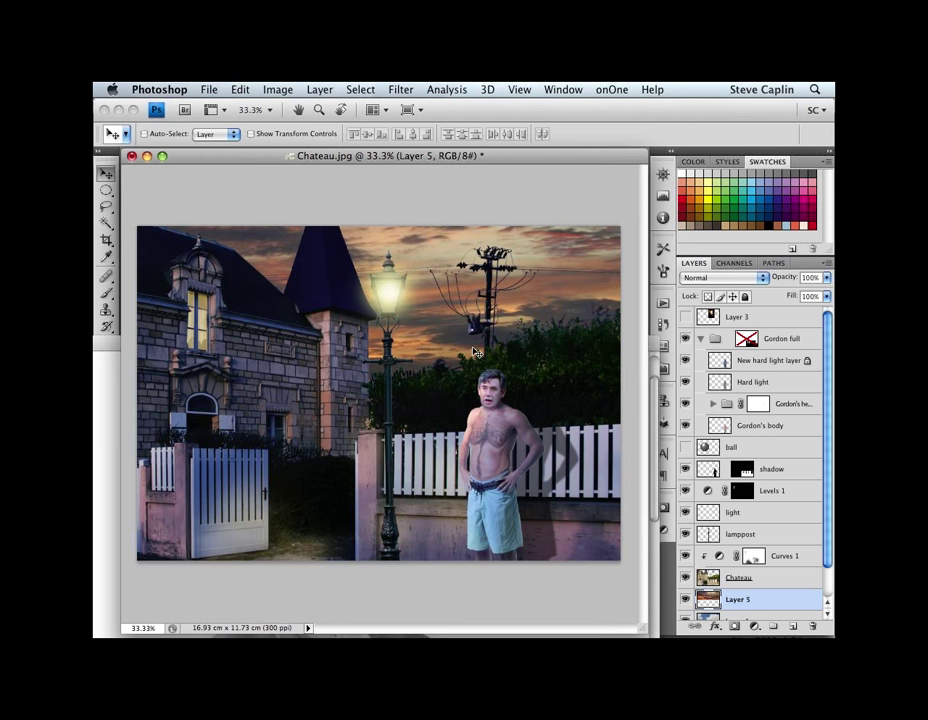
Step: Free-transform the sky layer, moving and reshaping its box over the image
key(ctrl+t)
key(ctrl+minus)
drag(494, 358, 529, 341)
drag(604, 174, 576, 307)
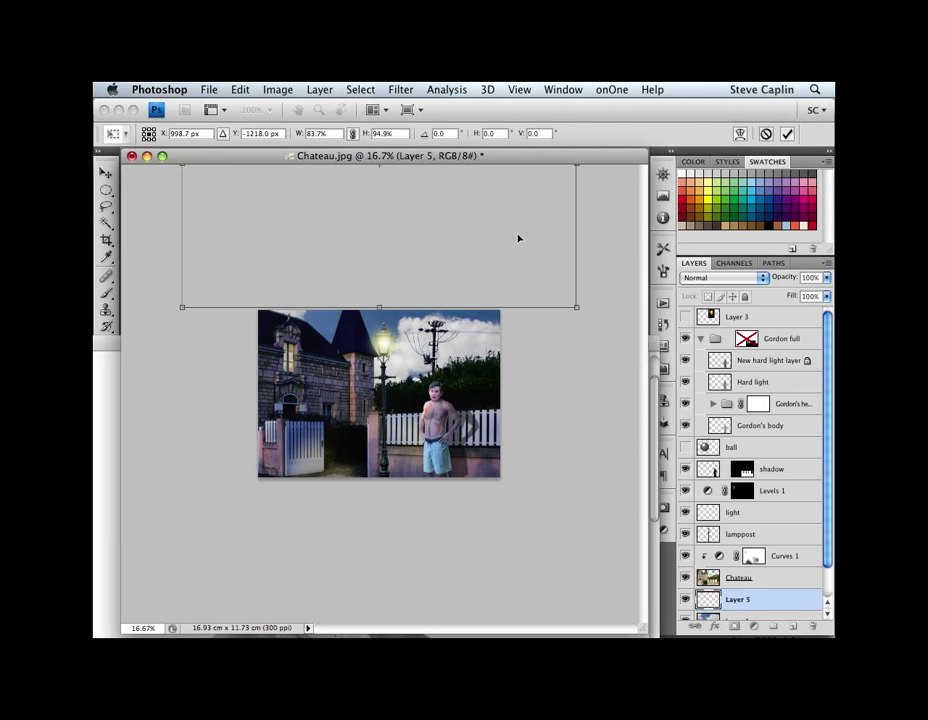
drag(518, 238, 514, 446)
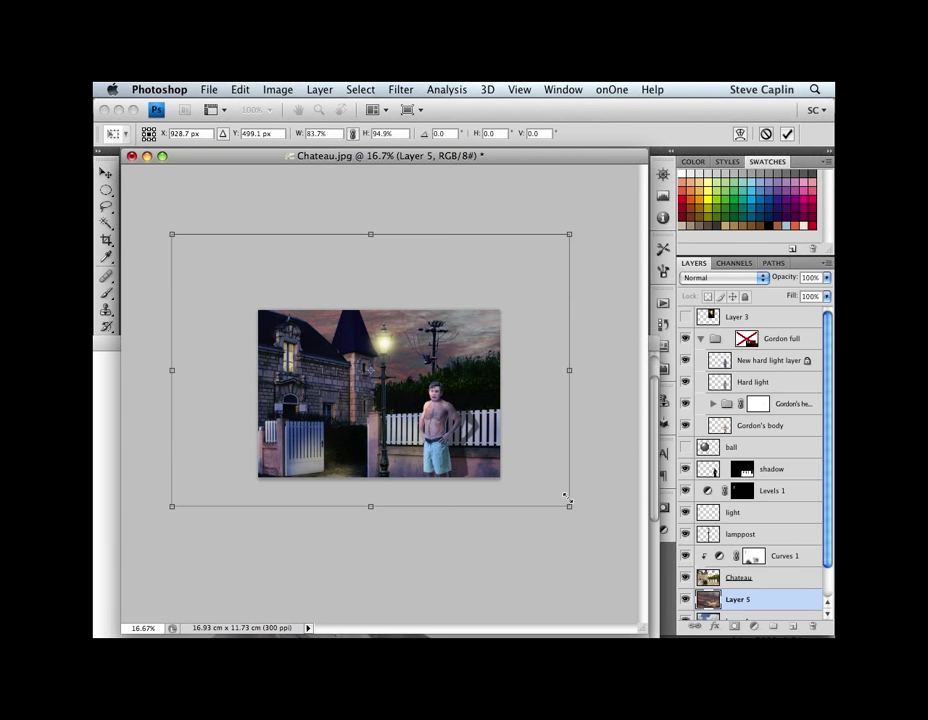
drag(566, 496, 570, 402)
drag(573, 294, 588, 261)
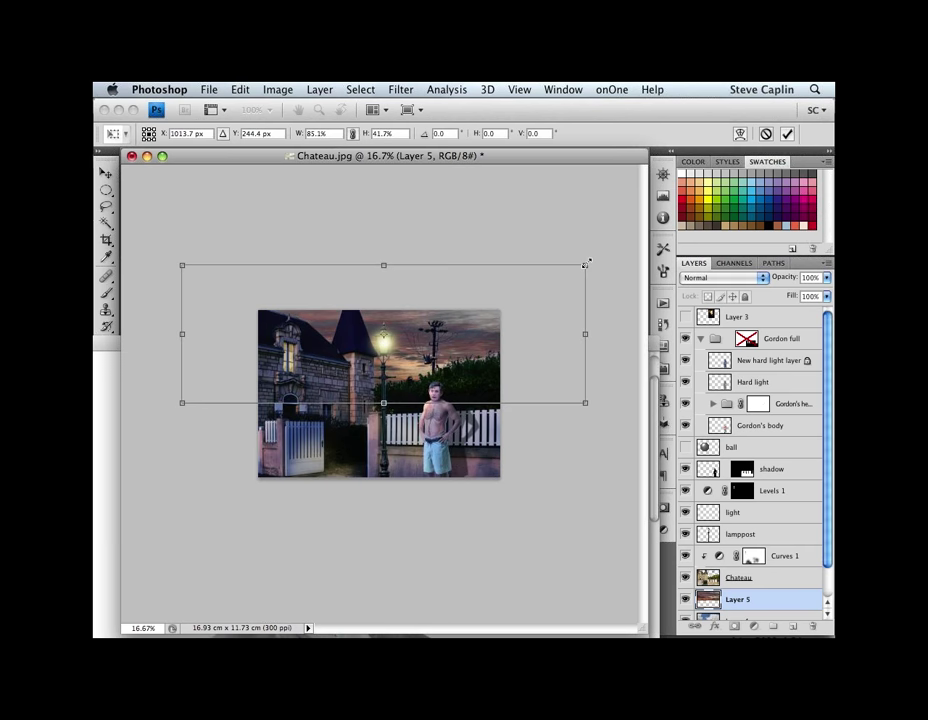
Step: Fine-tune the sky's edges and position, committing at 86.3% width and 70.1% height
key(super+equal)
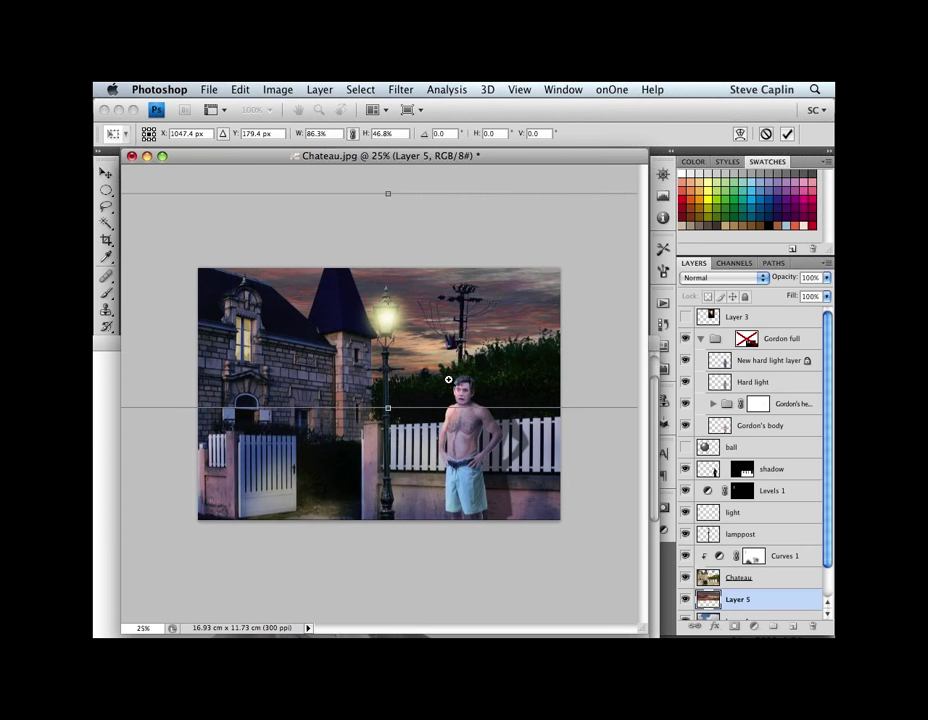
drag(386, 410, 384, 459)
mouse_move(462, 412)
mouse_down()
mouse_move(464, 381)
mouse_move(418, 366)
mouse_move(452, 366)
mouse_move(452, 352)
mouse_up()
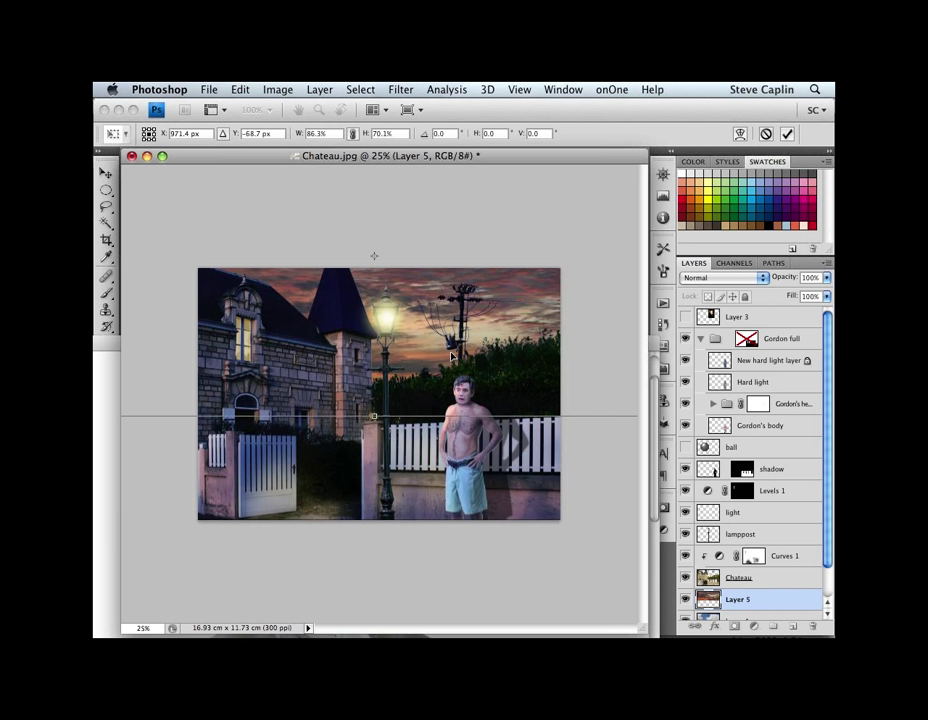
drag(452, 354, 453, 355)
key(Return)
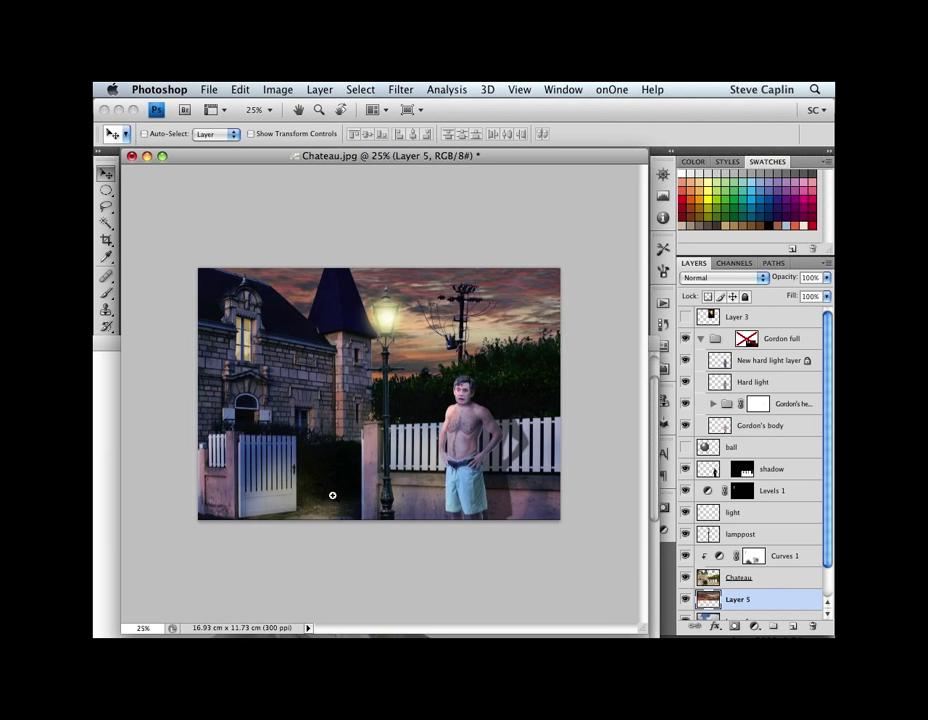
key(super+equal)
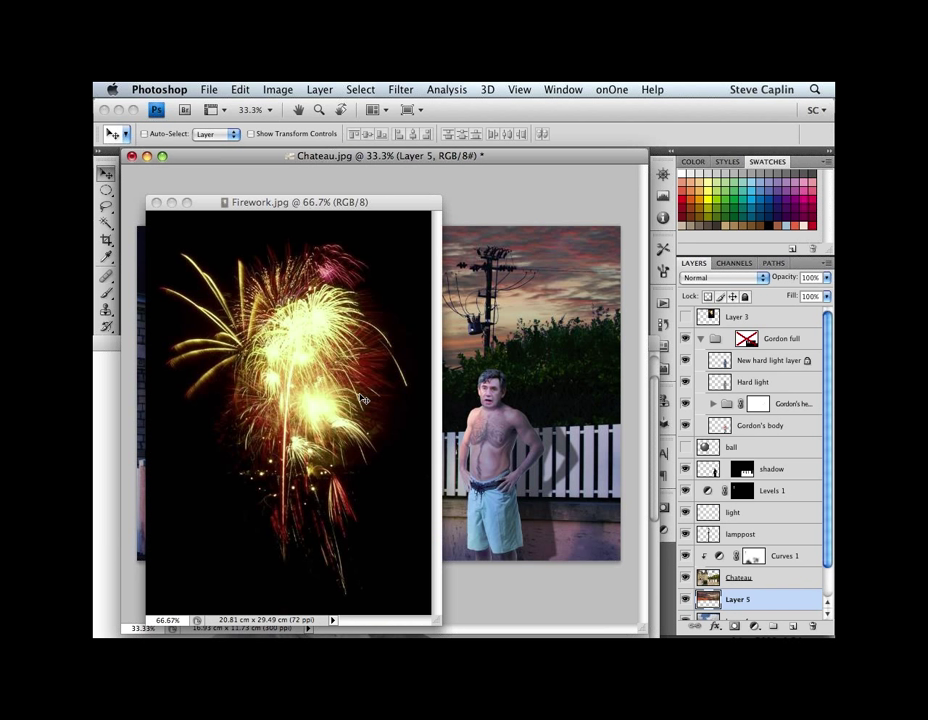
Step: Drag the selected chef from 073.JPG into Chateau.jpg as Layer 6
click(365, 398)
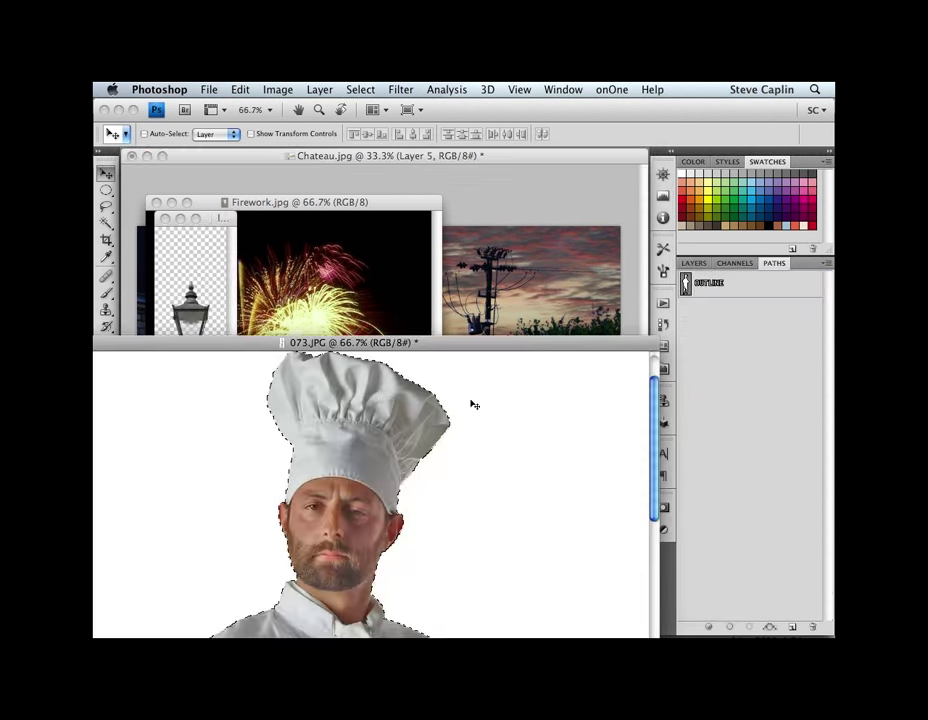
click(704, 264)
scroll(435, 366, down, 2)
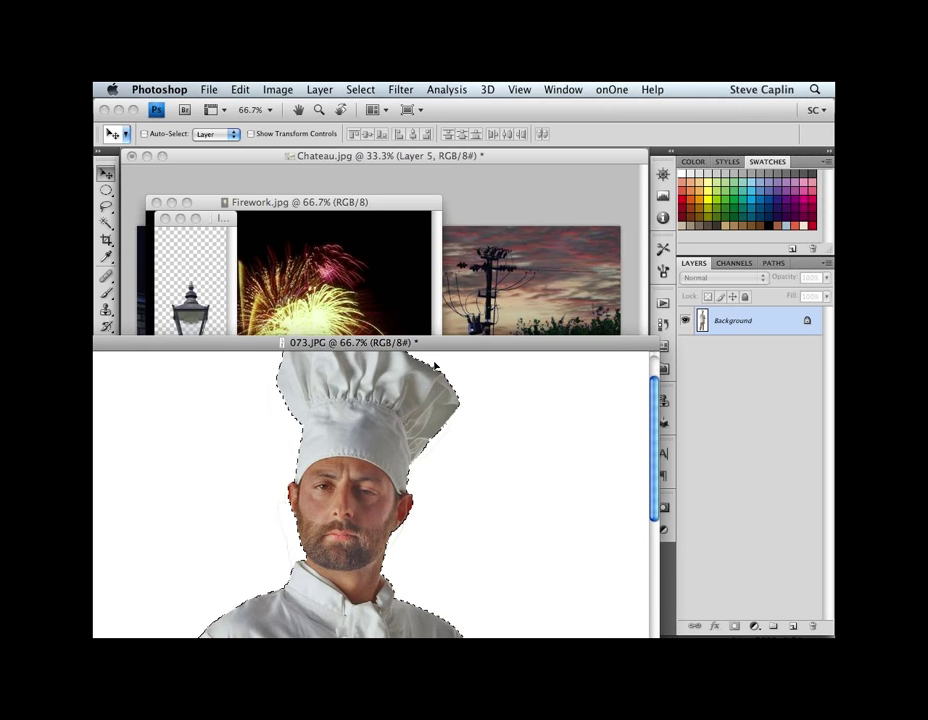
drag(435, 366, 480, 296)
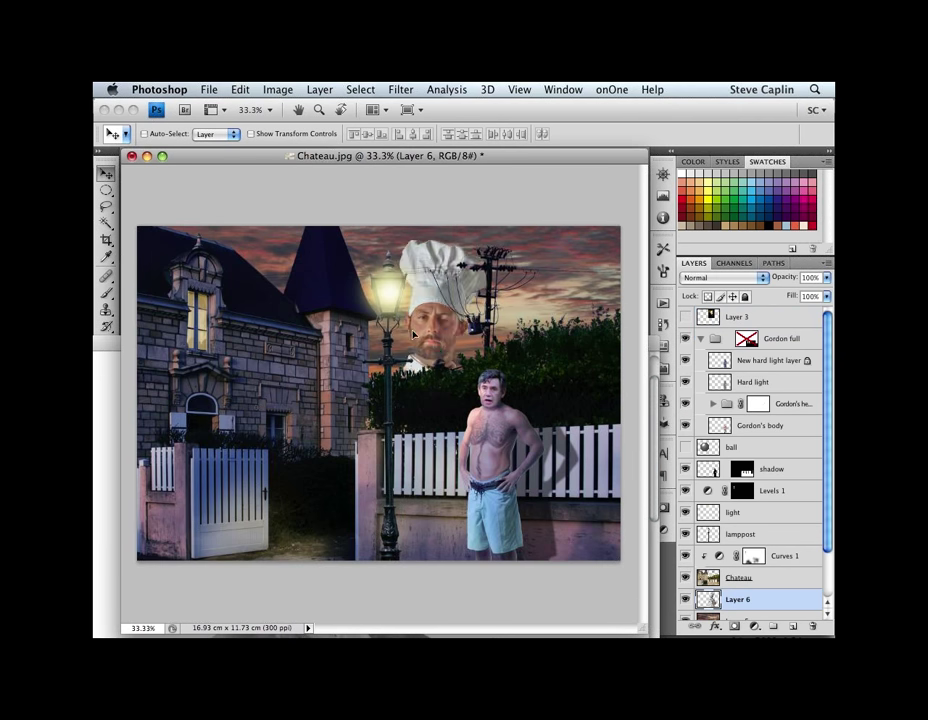
Step: Bring the chef layer to the top and nudge it into position
key(super+shift+bracketright)
drag(340, 447, 384, 505)
drag(369, 392, 365, 395)
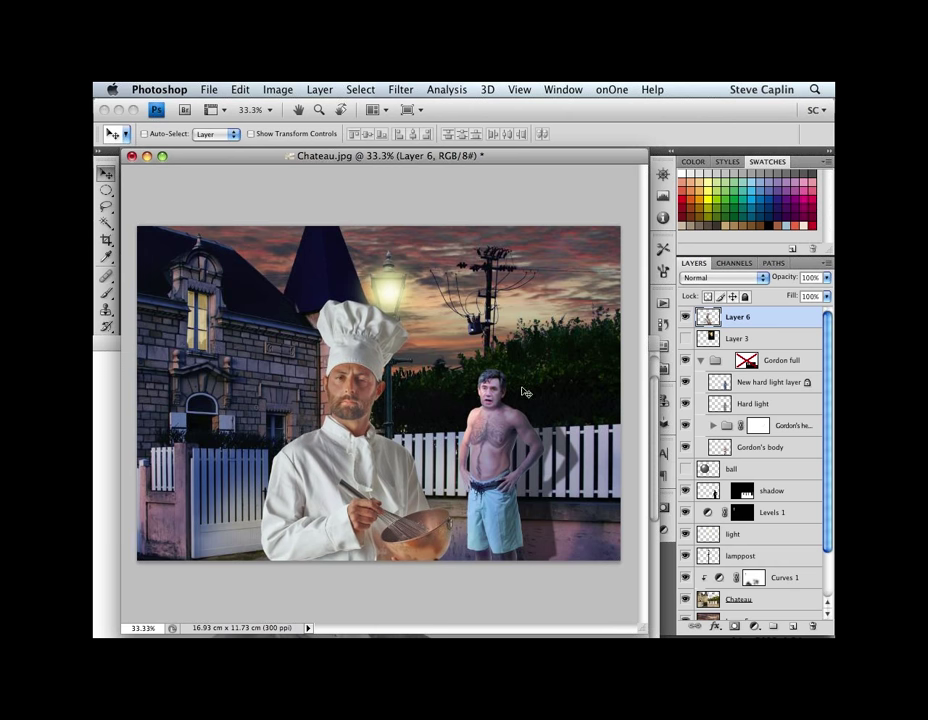
drag(379, 453, 356, 453)
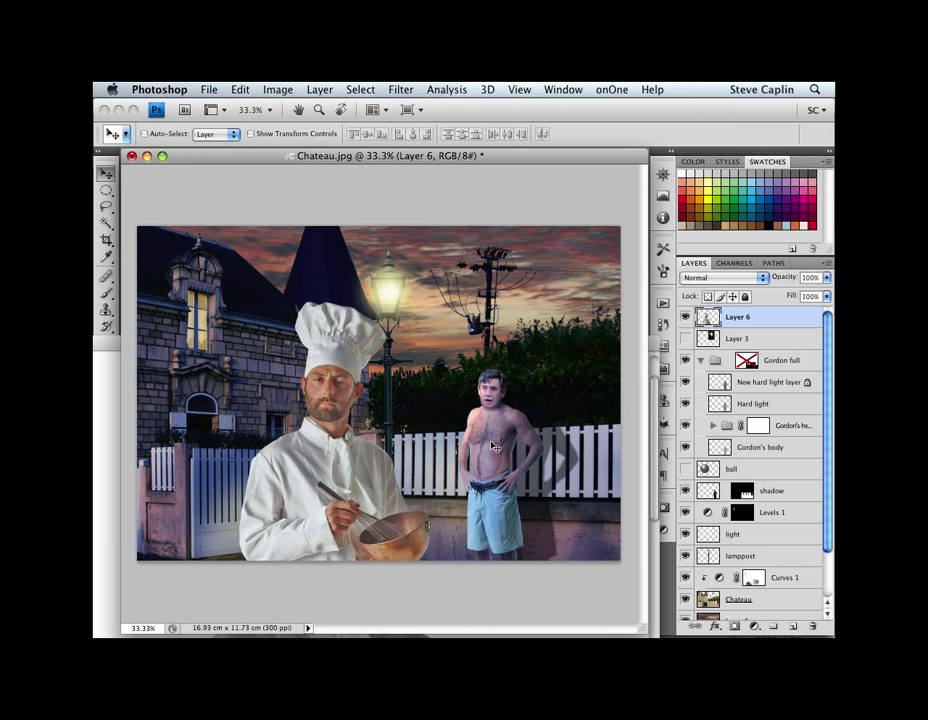
key(shift+Down)
key(shift+Down)
key(shift+Down)
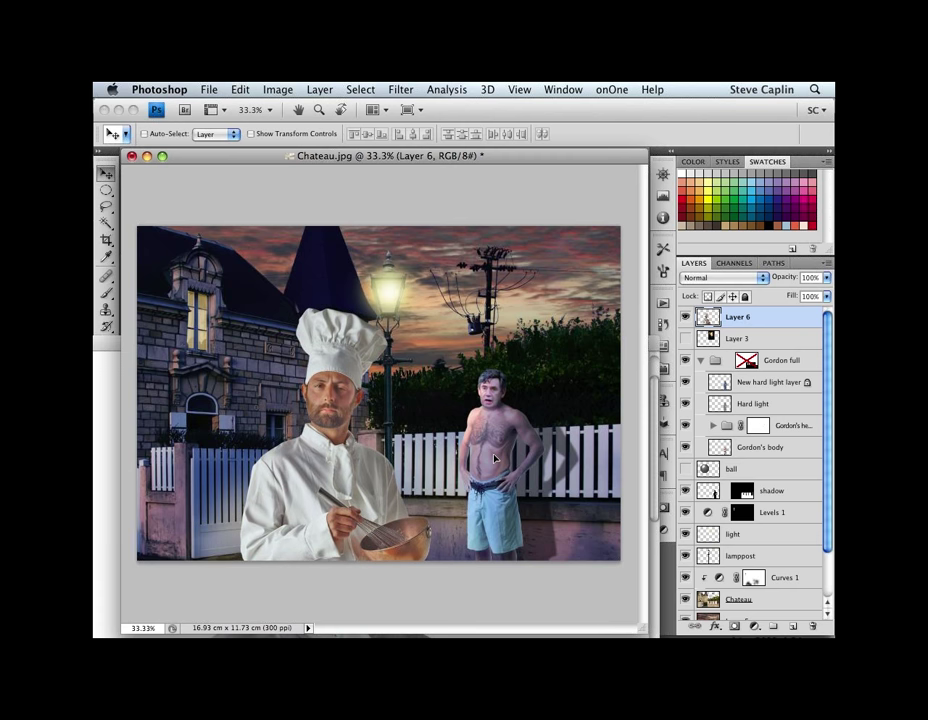
Step: Step through History, then Alt-drag a duplicate chef into the right foreground
key(super+alt+z)
key(super+alt+z)
key(super+alt+z)
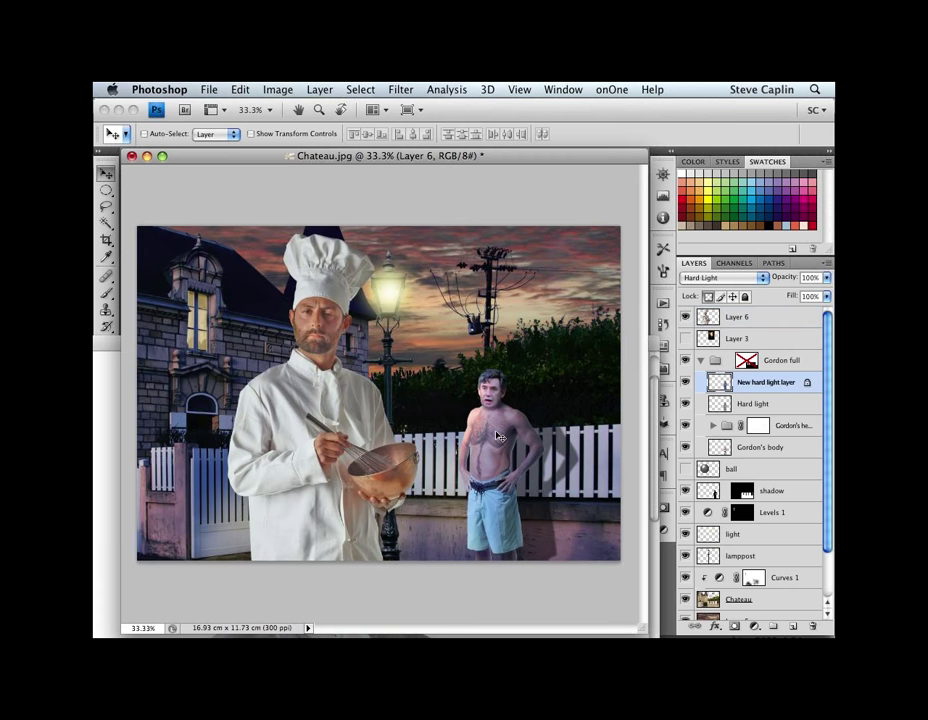
key(super+alt+z)
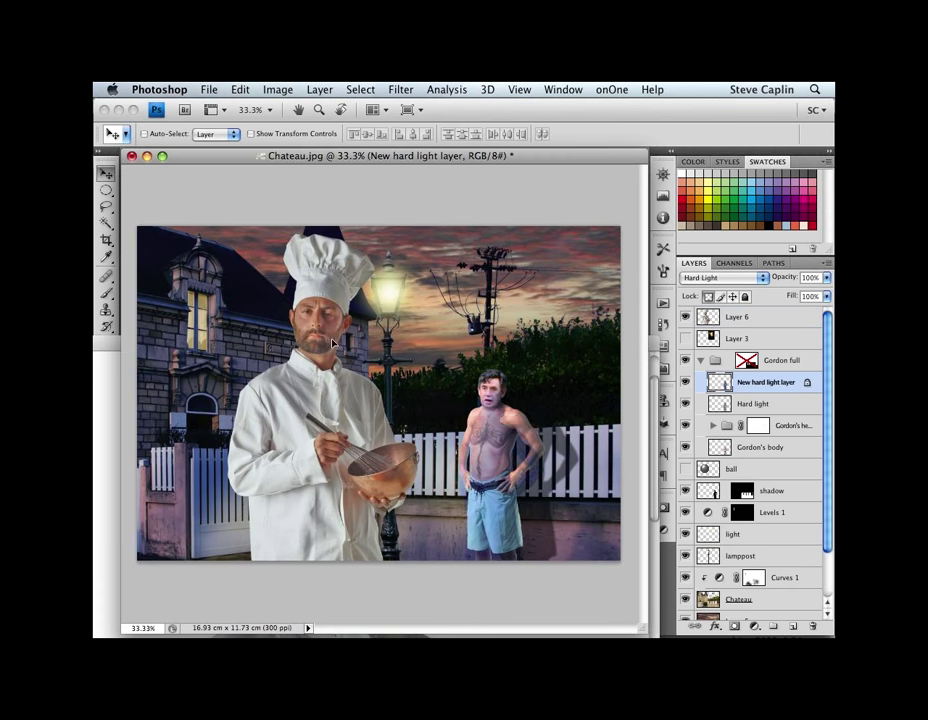
key(super+alt+z)
key(super+alt+z)
key(super+alt+z)
key(super+alt+z)
key(super+alt+z)
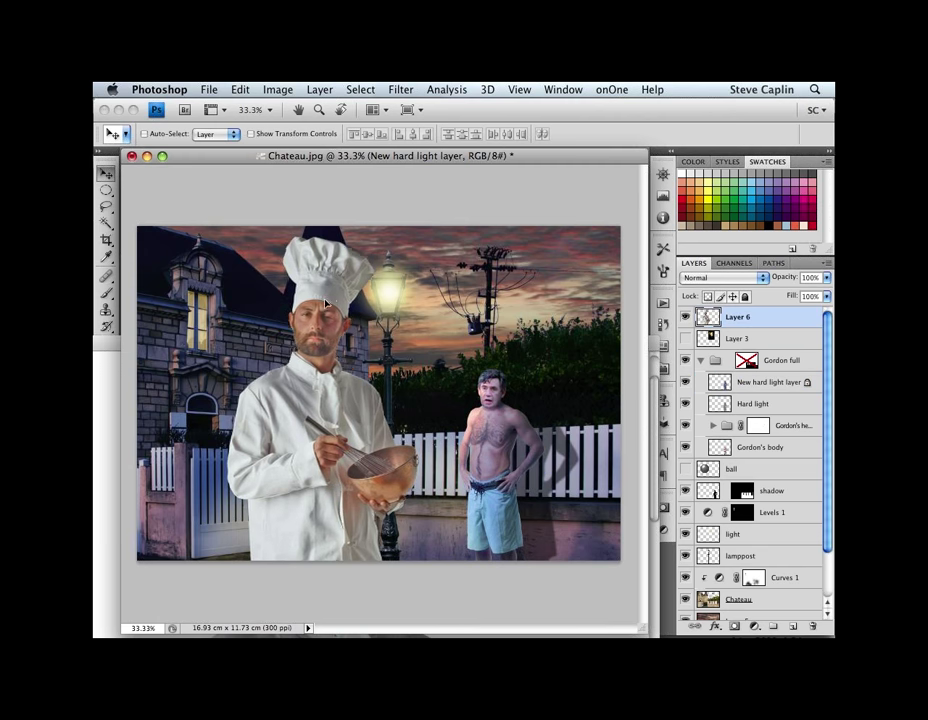
key(super+alt+z)
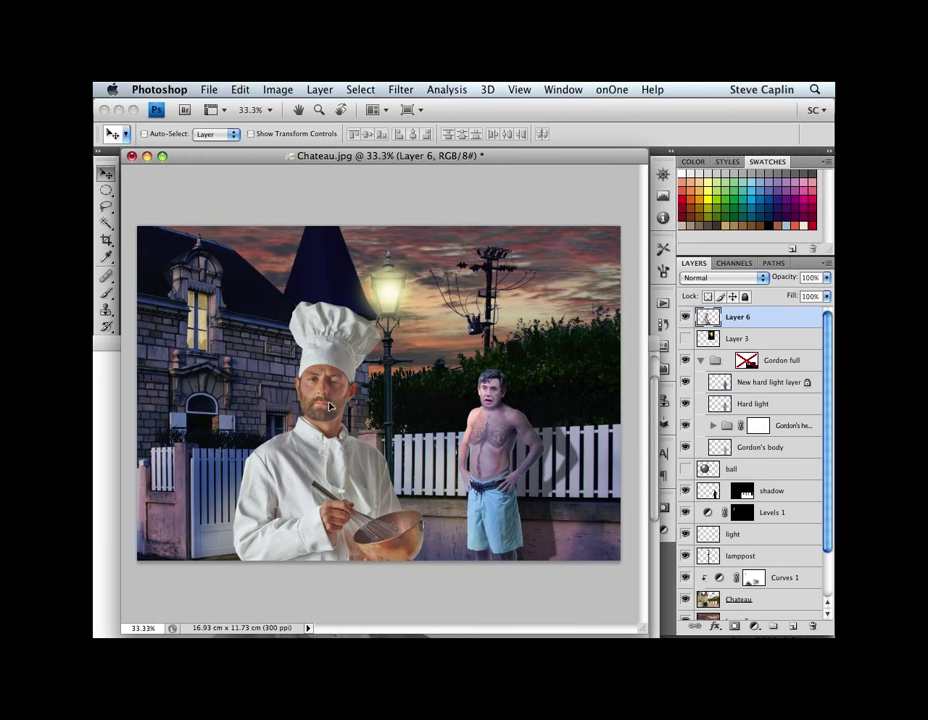
key(super+alt+z)
key(super+alt+z)
key(super+alt+z)
key(super+alt+z)
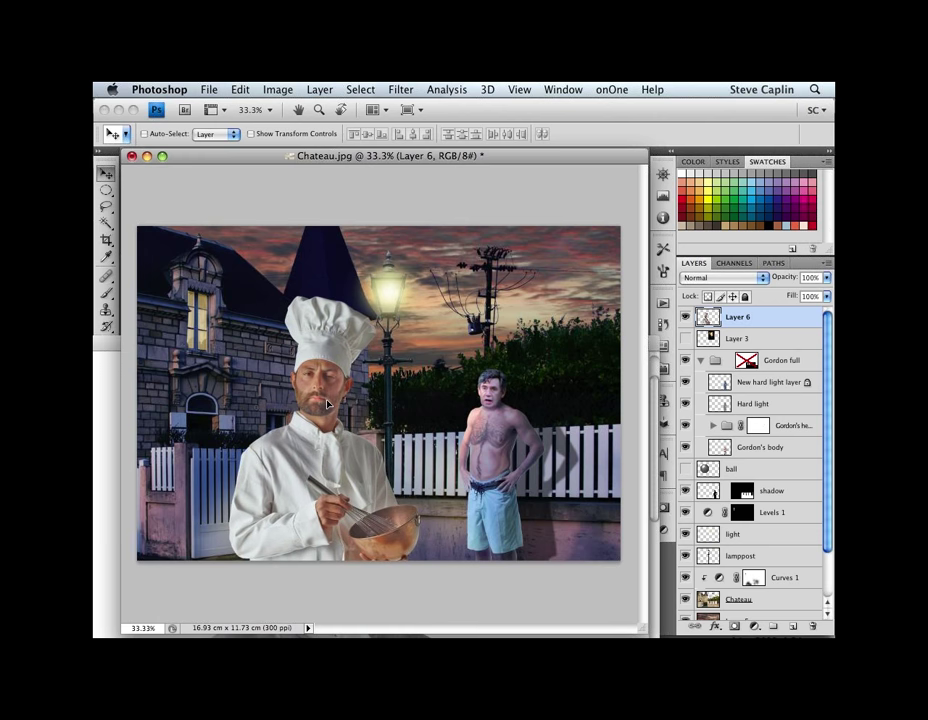
key(super+shift+z)
key(super+shift+z)
key(super+shift+z)
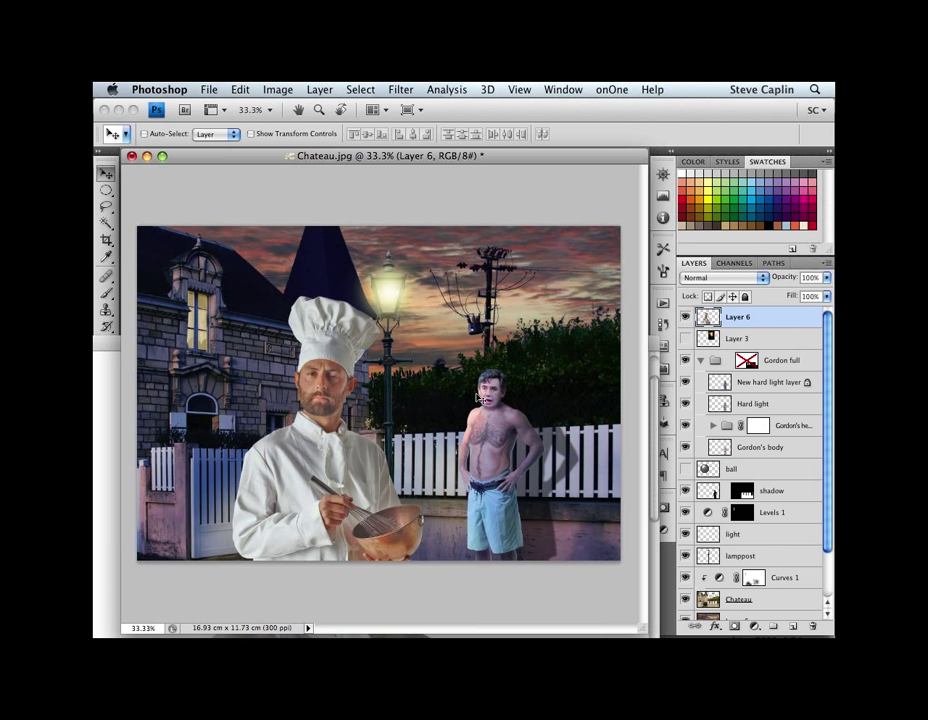
drag(358, 519, 353, 459)
key(super+t)
Step: Scale the left chef copy to 48% and add a horizontal guide at eye level
drag(420, 248, 306, 357)
key(Return)
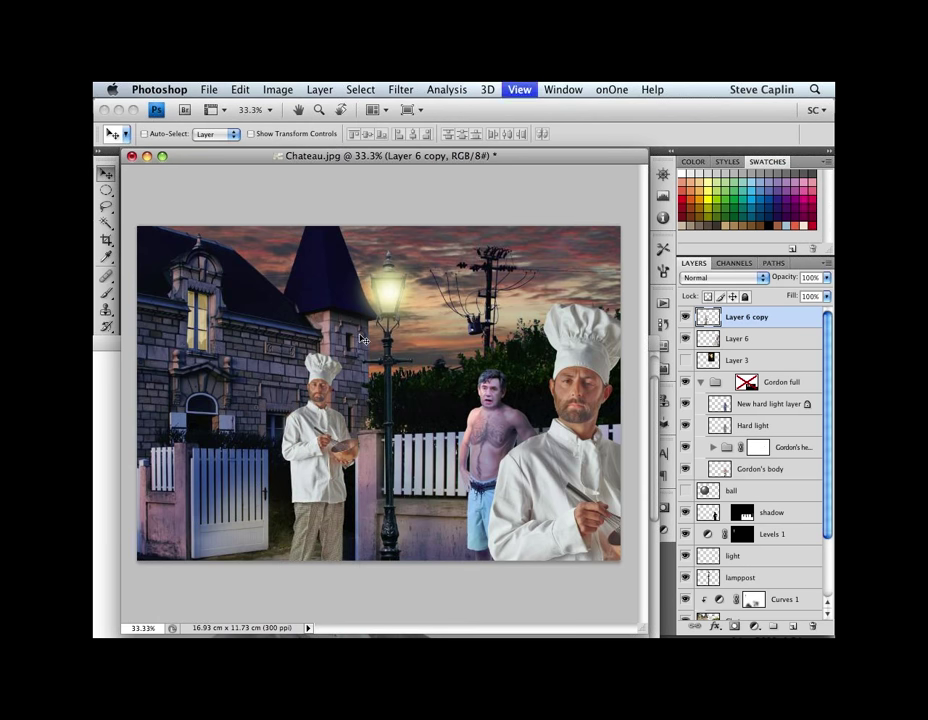
key(super+r)
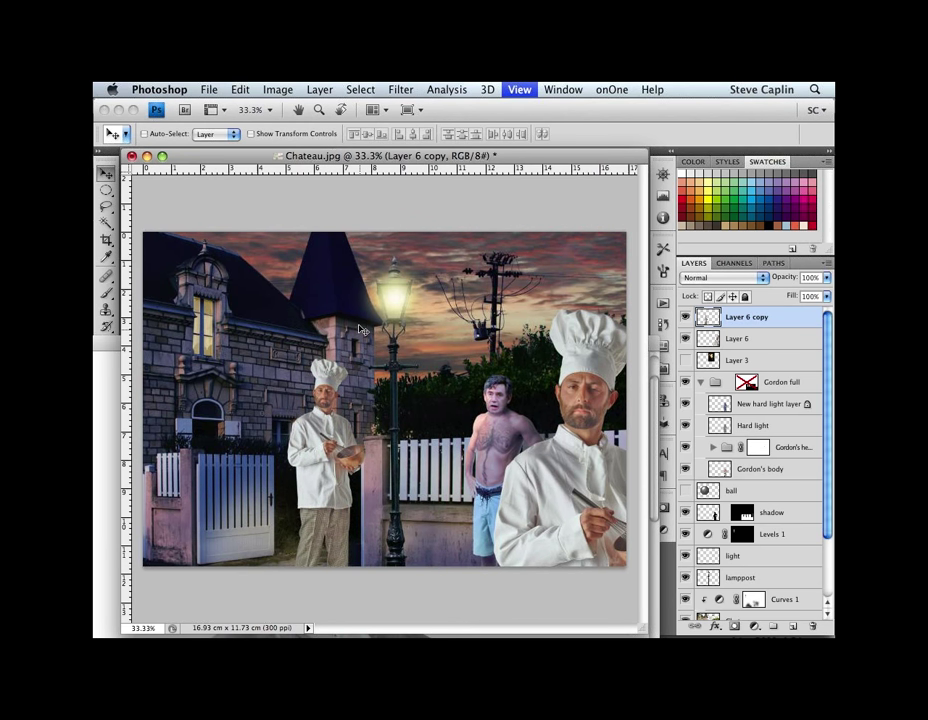
drag(381, 168, 417, 389)
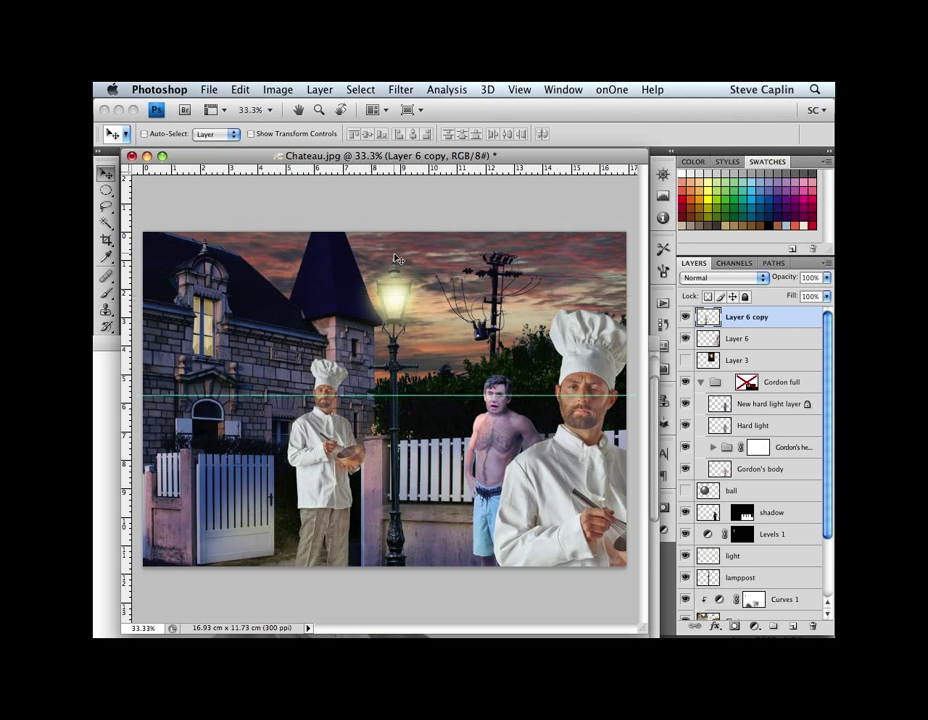
key(super+r)
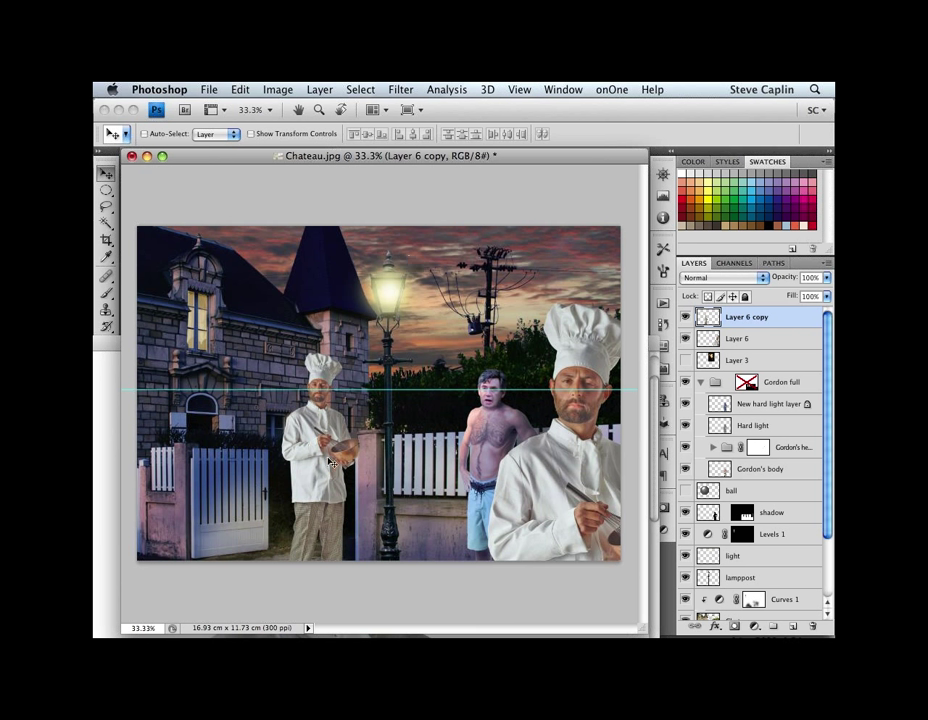
Step: Nudge the small chef slightly left beside the gate pillar
key(shift+Left)
drag(323, 462, 332, 466)
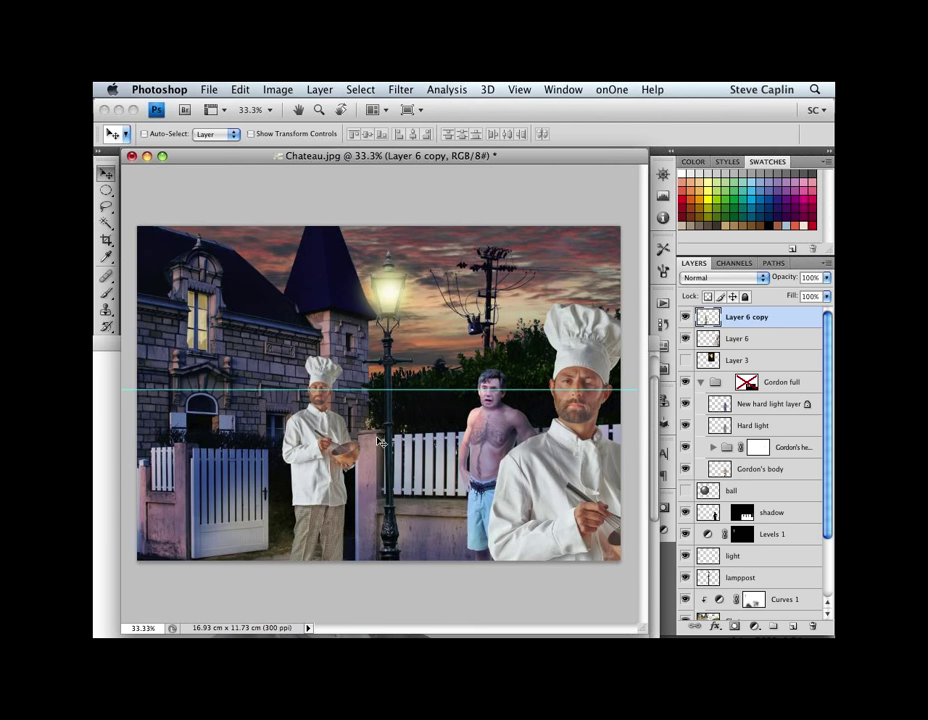
key(ctrl+t)
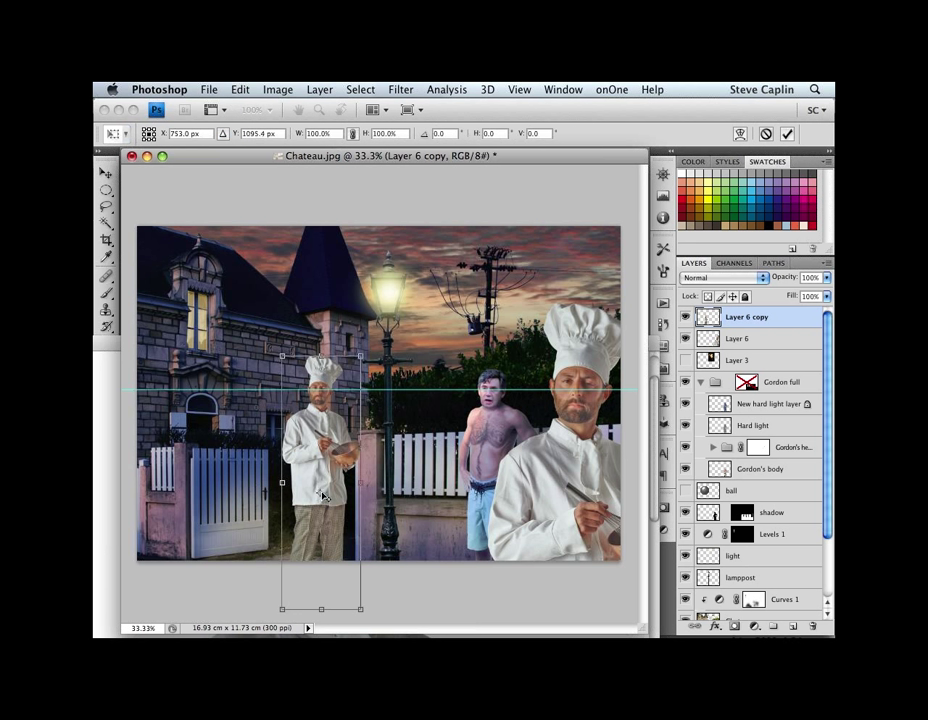
Step: Scale the small chef to about 58% from a raised reference point and move him before the gate
drag(319, 493, 322, 357)
drag(359, 607, 320, 568)
mouse_move(313, 560)
mouse_down()
mouse_move(272, 536)
mouse_move(308, 548)
mouse_move(304, 538)
mouse_move(298, 553)
mouse_up()
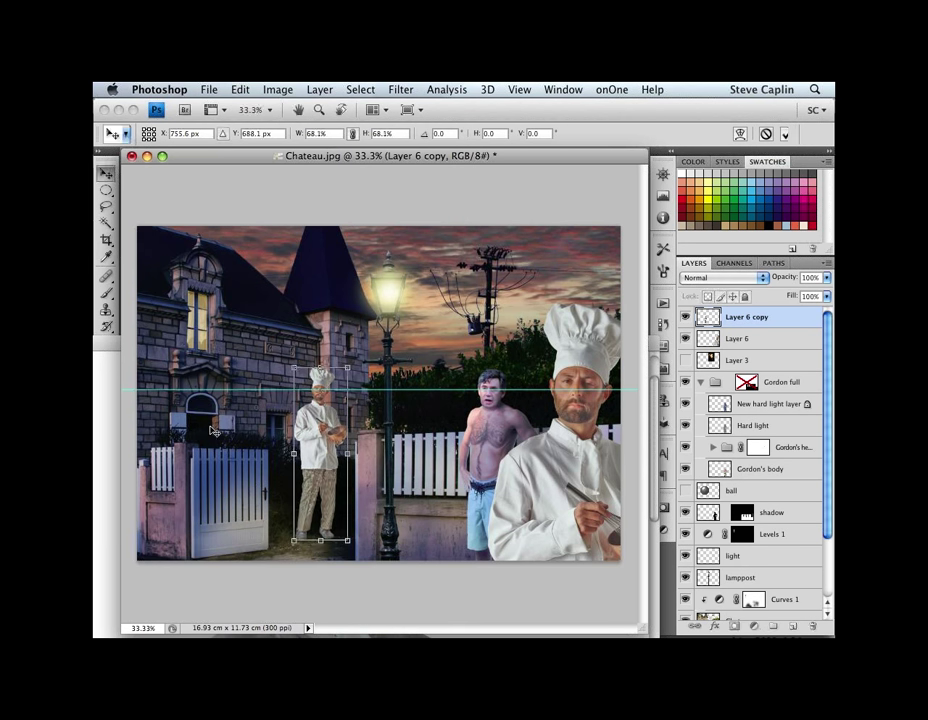
key(Return)
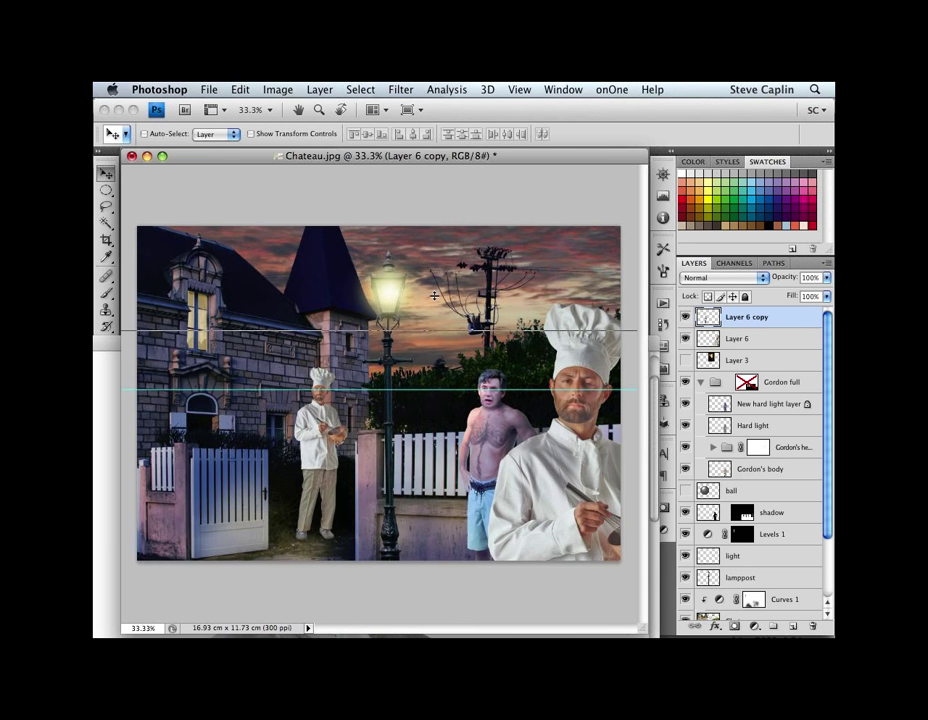
drag(315, 455, 239, 475)
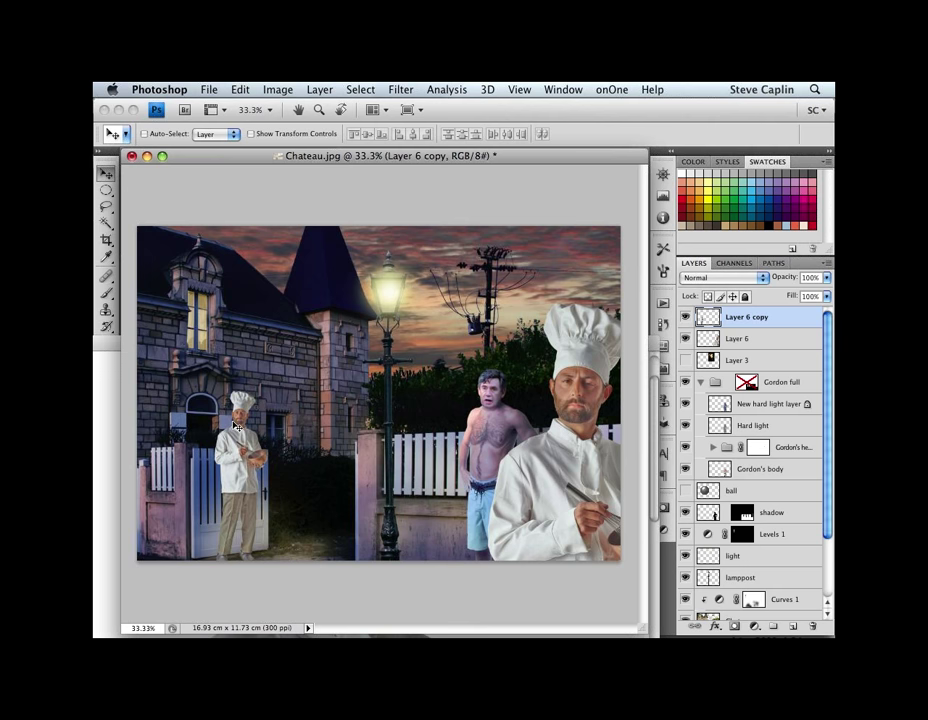
Step: Shrink the small chef further, to about 80.5%, shifting him slightly right beside the open gate
key(ctrl+t)
drag(222, 401, 229, 430)
drag(247, 495, 297, 497)
key(Return)
click(745, 404)
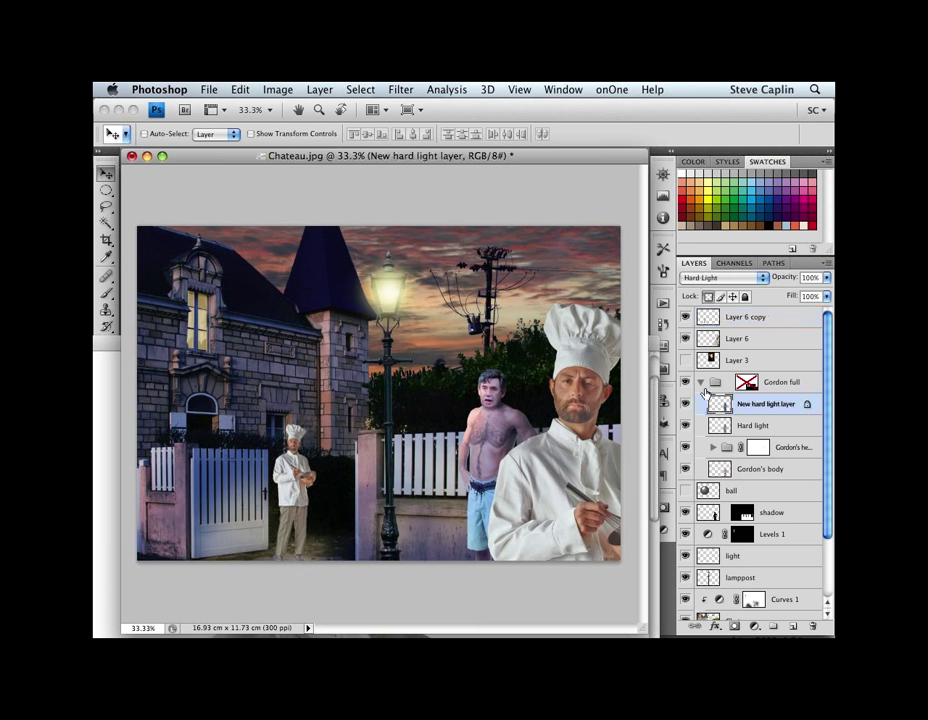
Step: Move the Gordon full group's shirtless man slightly left and down
click(707, 385)
click(710, 383)
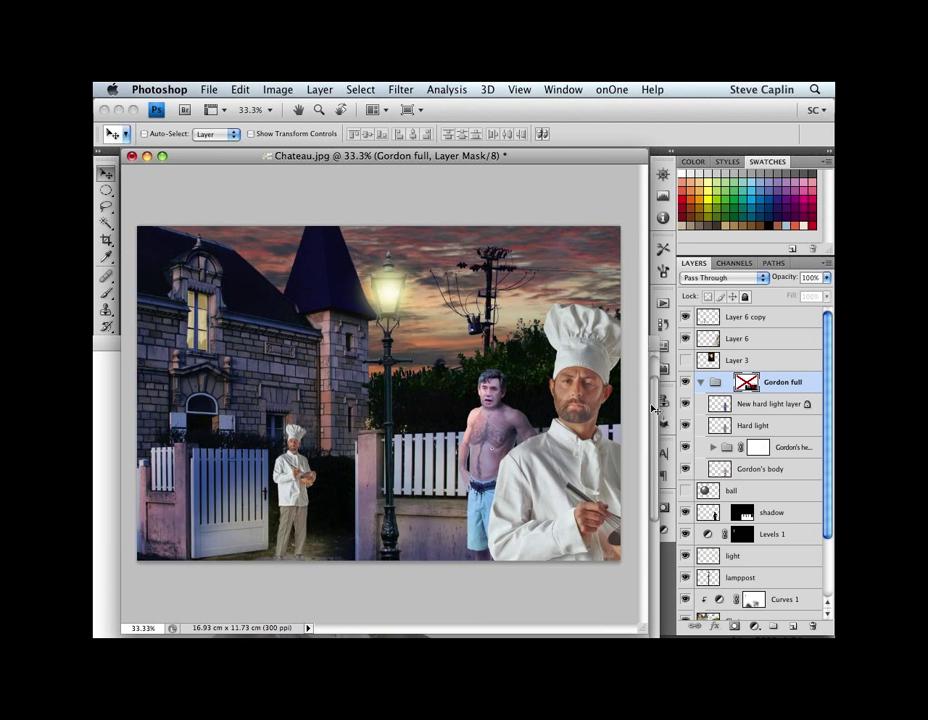
click(712, 383)
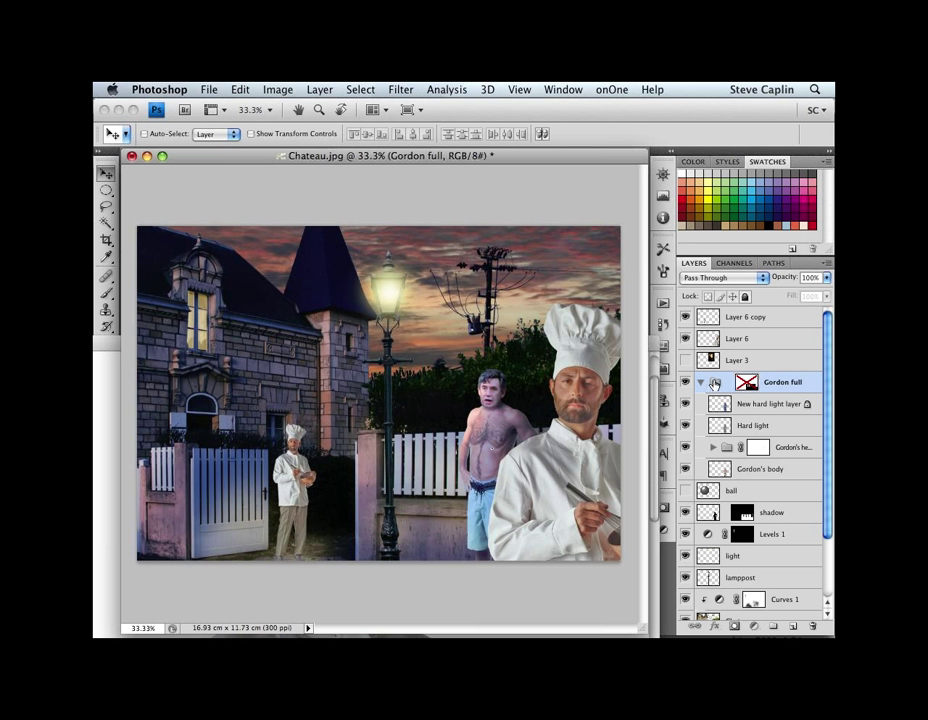
drag(490, 406, 472, 450)
Step: Lower the large chef about 40 px so he's cropped at the right edge, then select his shadow layer
super+click(585, 386)
drag(585, 386, 595, 427)
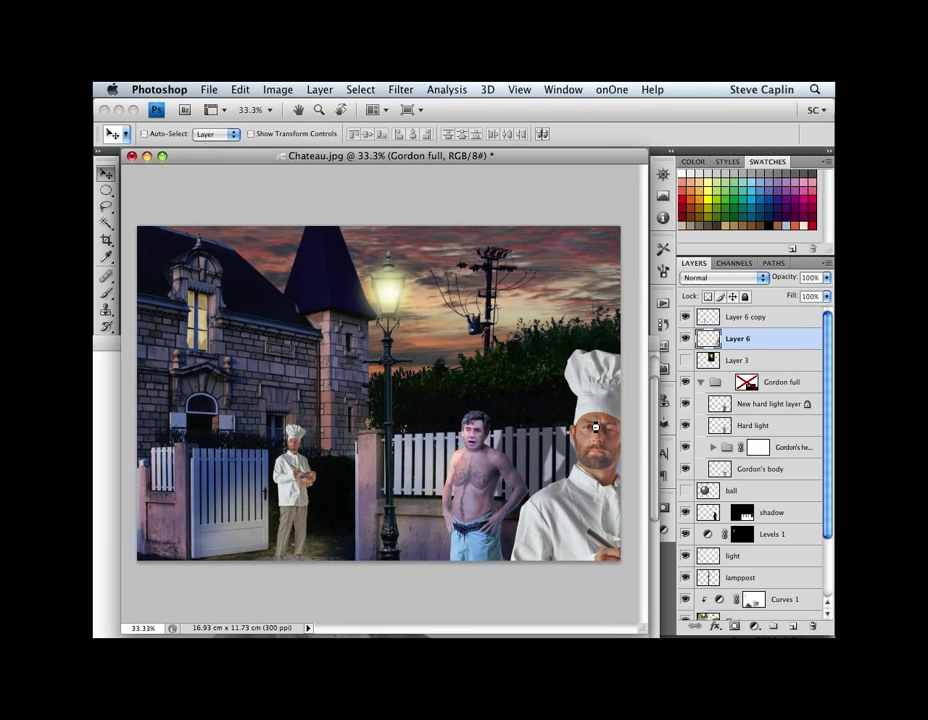
super+click(557, 440)
right_click(557, 412)
key(Escape)
super+click(560, 448)
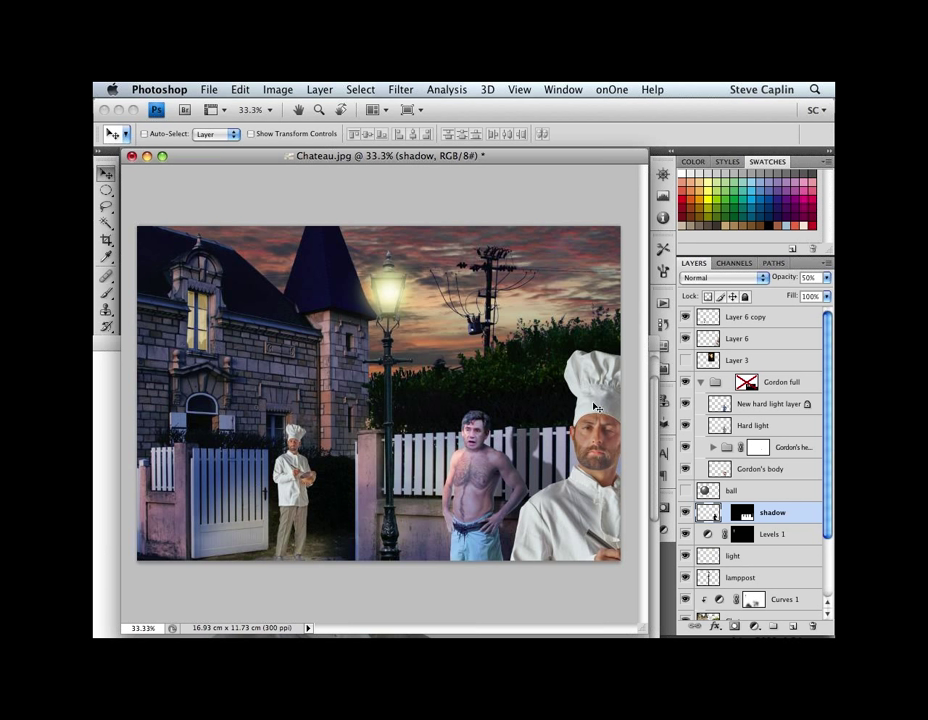
Step: Hide Layer 6 and Layer 6 copy so neither chef is visible
click(735, 338)
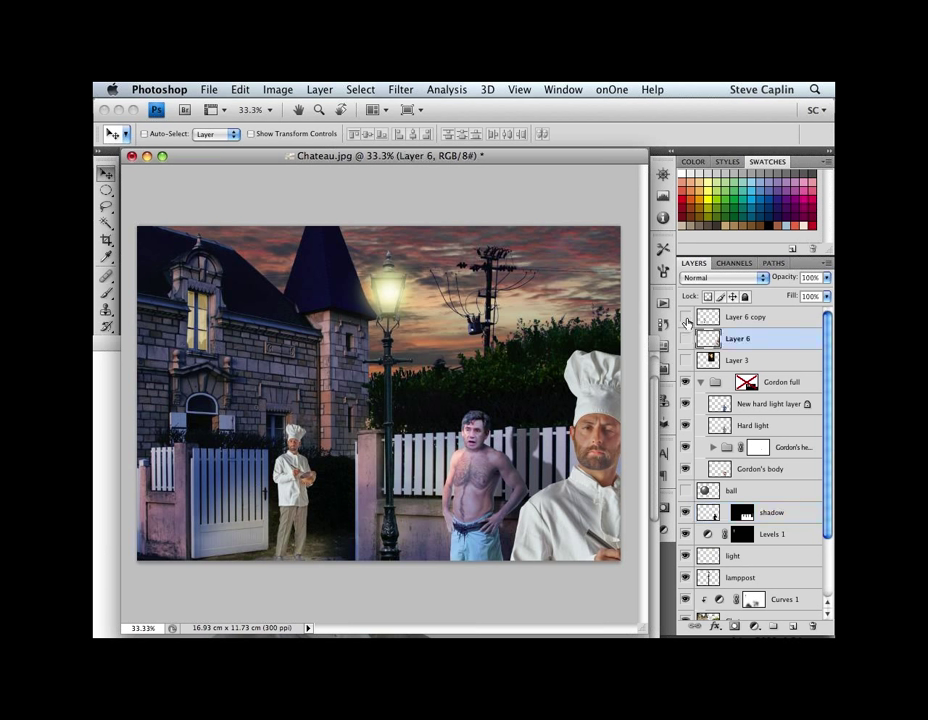
drag(686, 318, 686, 339)
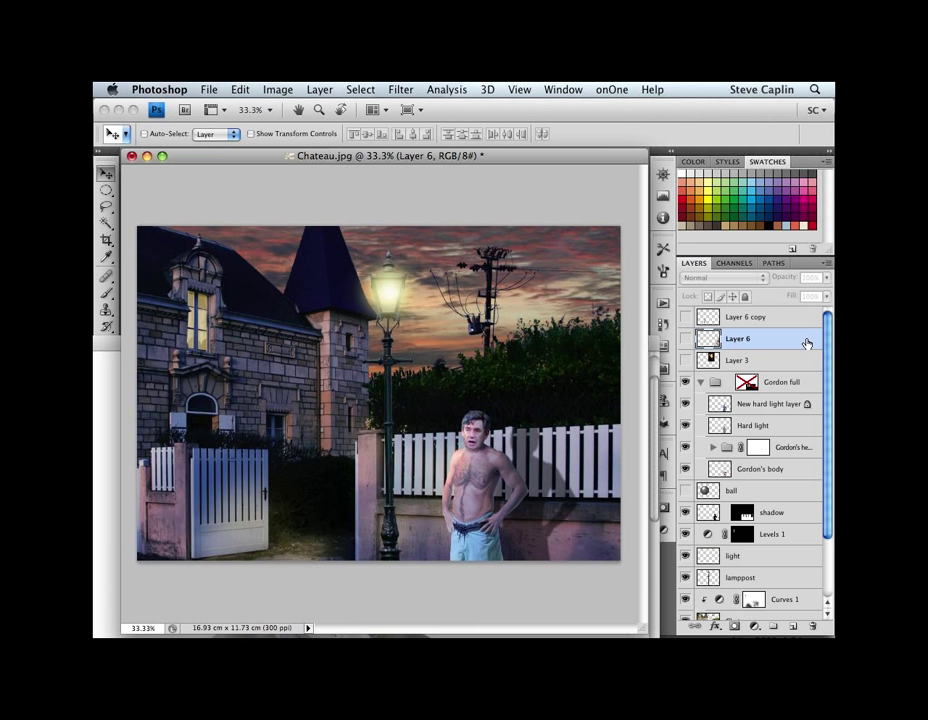
Step: Switch from Photoshop to Adobe Bridge, showing the In Character folder of 120 costumed-figure photos
key(super+s)
key(super+alt+o)
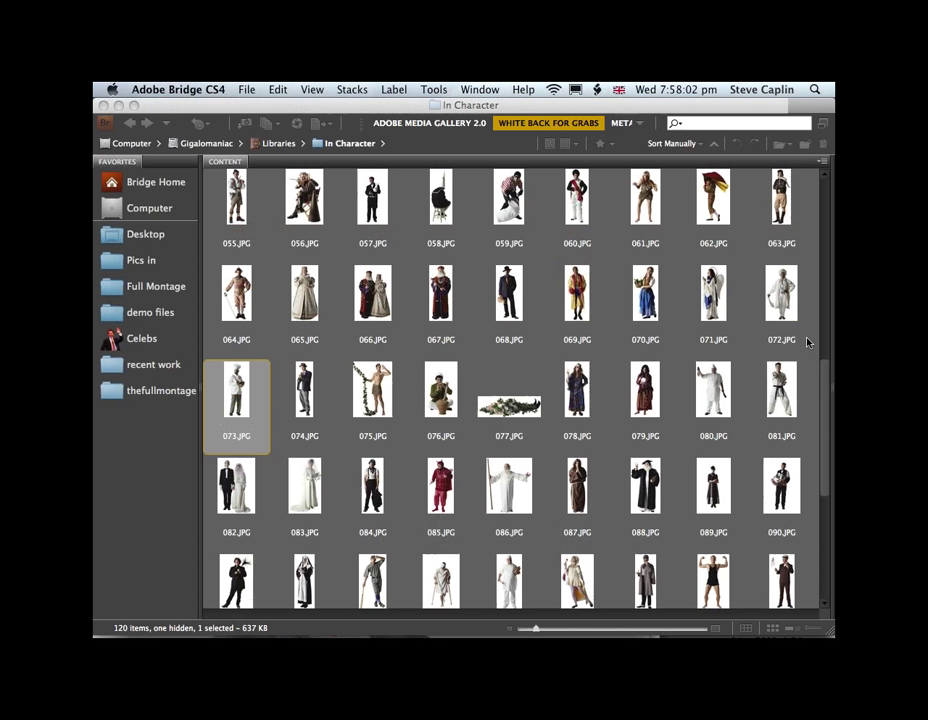
Step: Preview STel General Motors 2.jpg from the recent work folder full screen
click(155, 367)
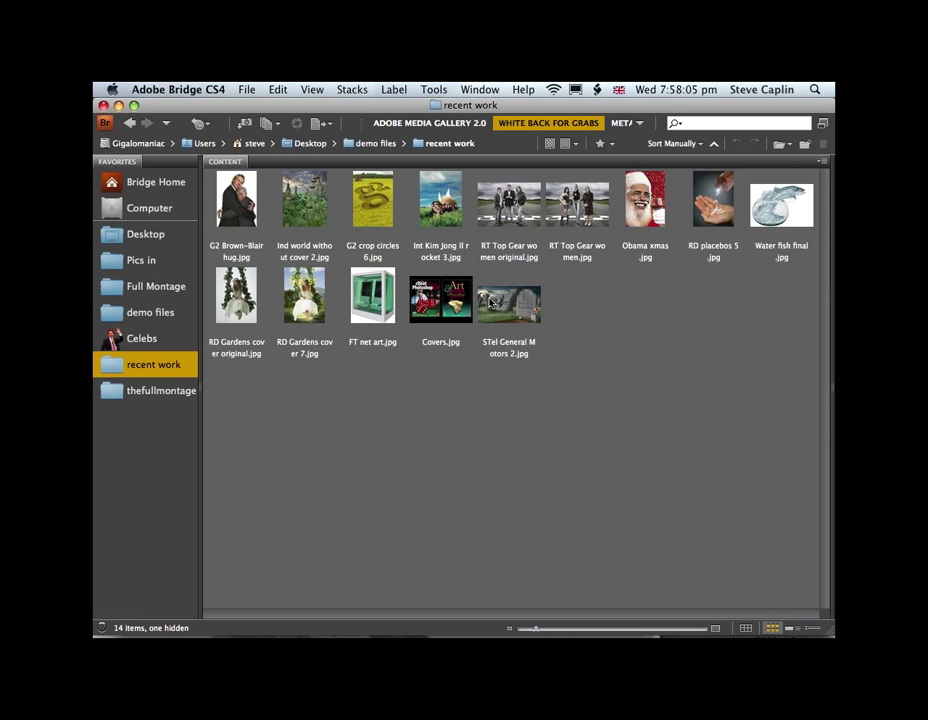
click(508, 303)
key(space)
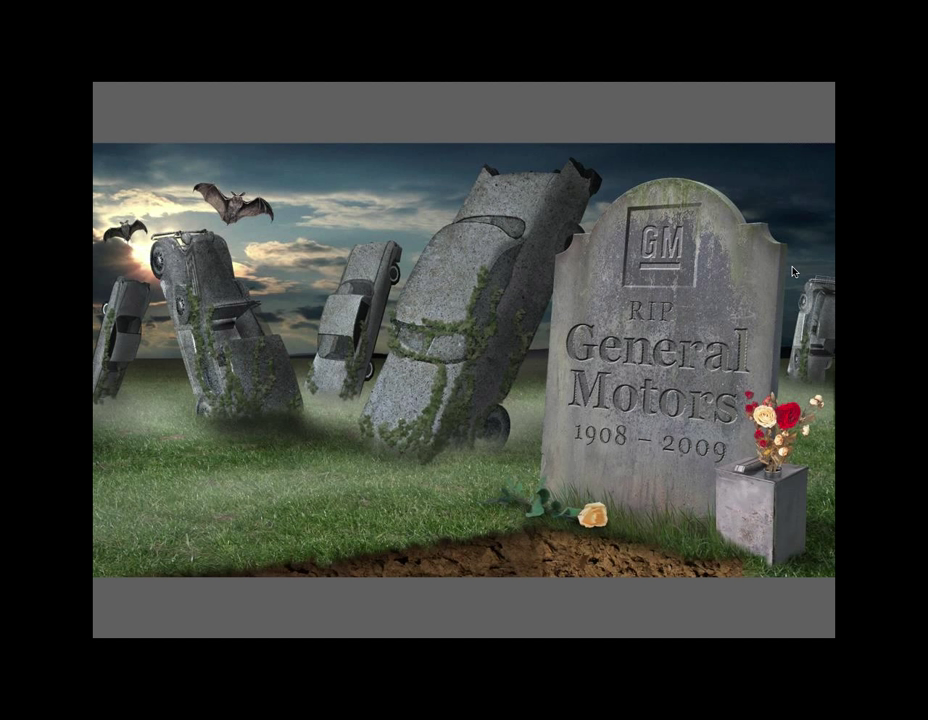
Step: Exit the General Motors preview and select the RD placebos 5 image
key(space)
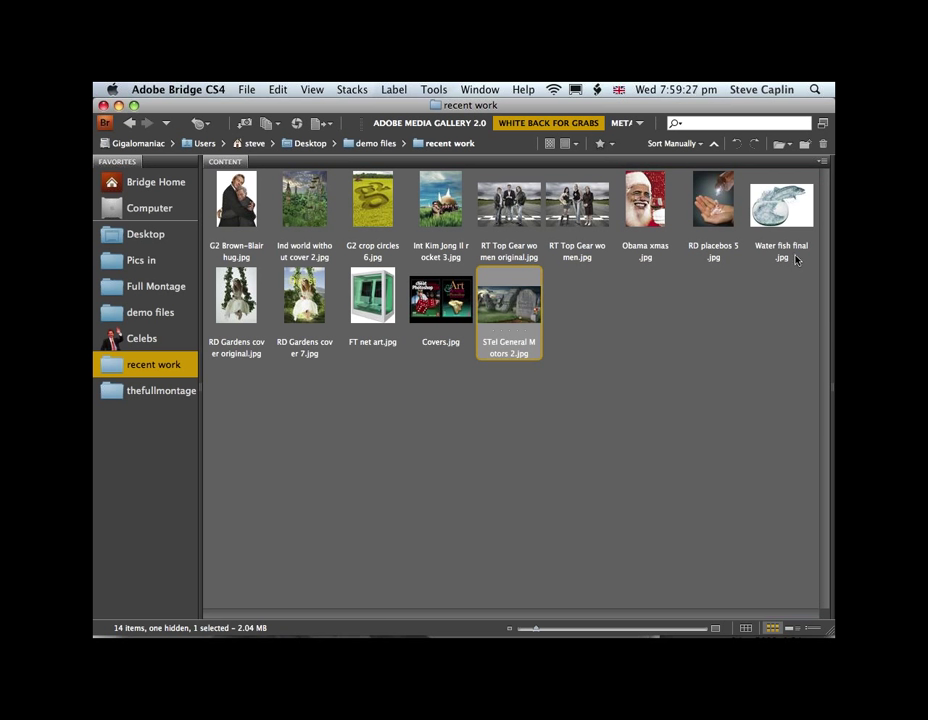
click(716, 218)
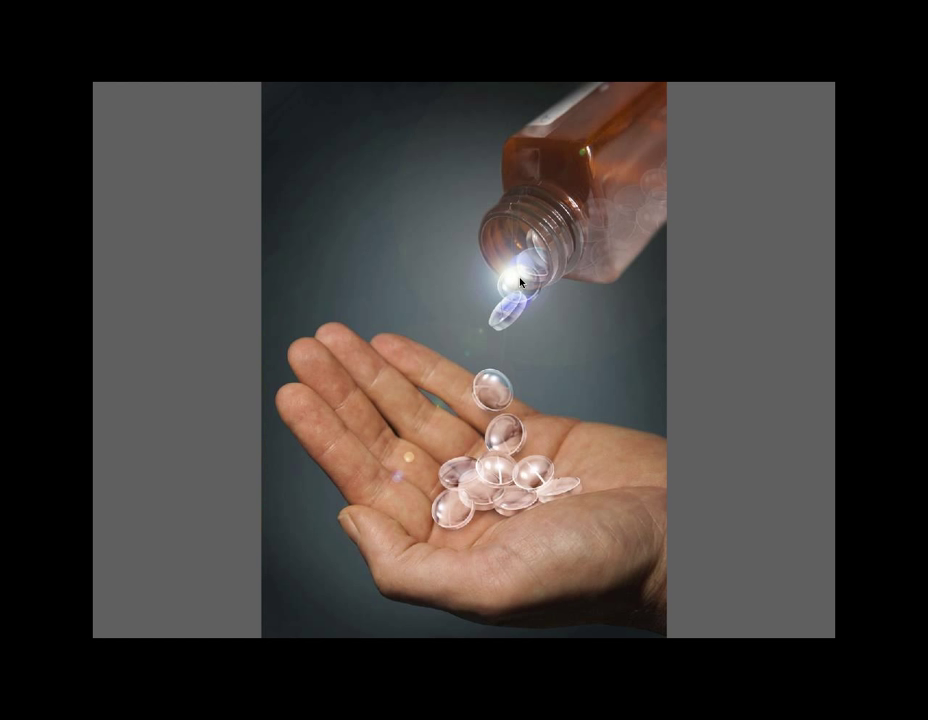
Step: View RD placebos 5 full screen, close it, and switch to Safari's thefullmontage home page
key(Right)
key(space)
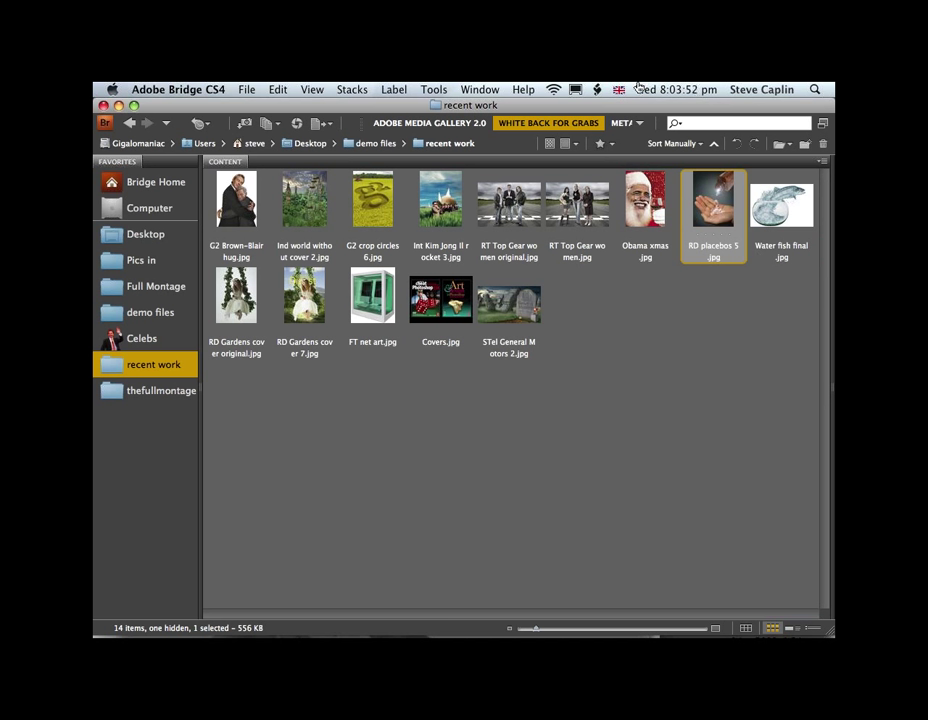
key(super+Tab)
key(super+Tab)
key(super+Tab)
key(super+Tab)
key(super+Tab)
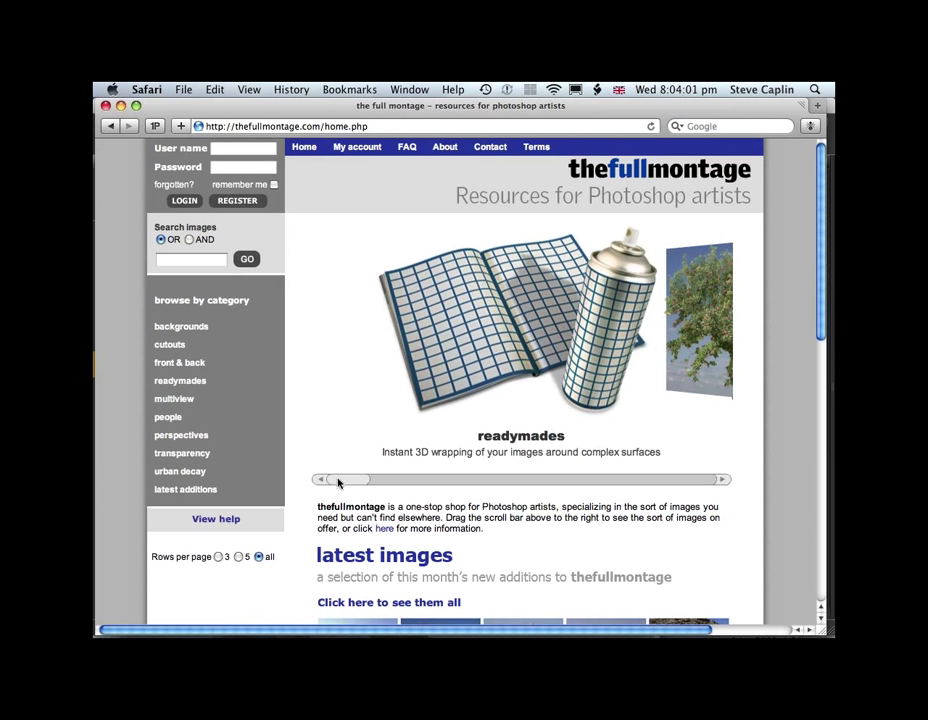
drag(338, 483, 356, 483)
drag(356, 483, 426, 479)
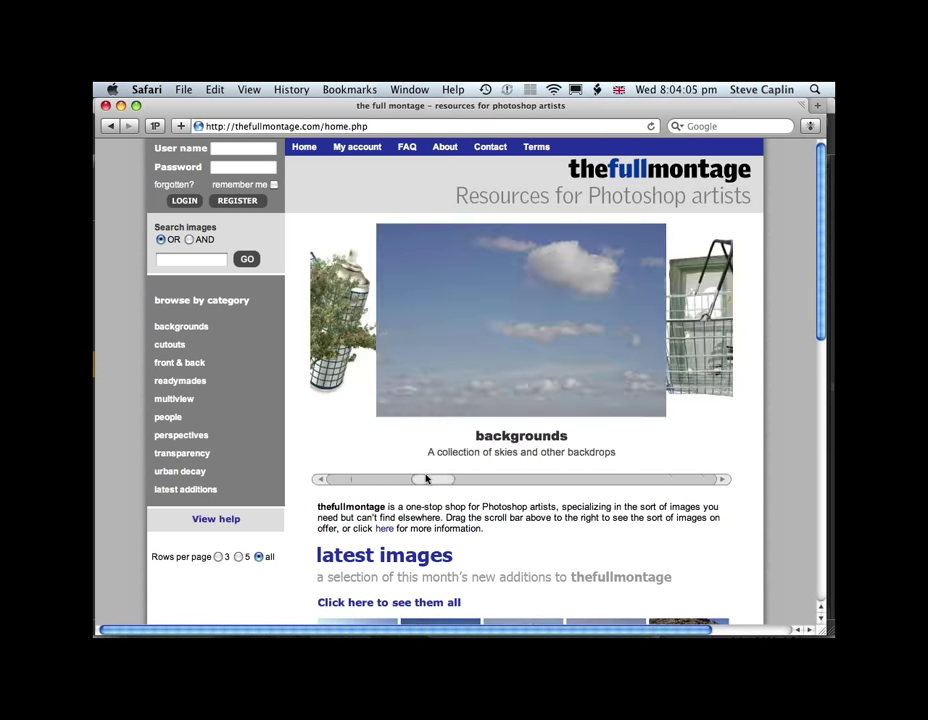
drag(426, 479, 545, 483)
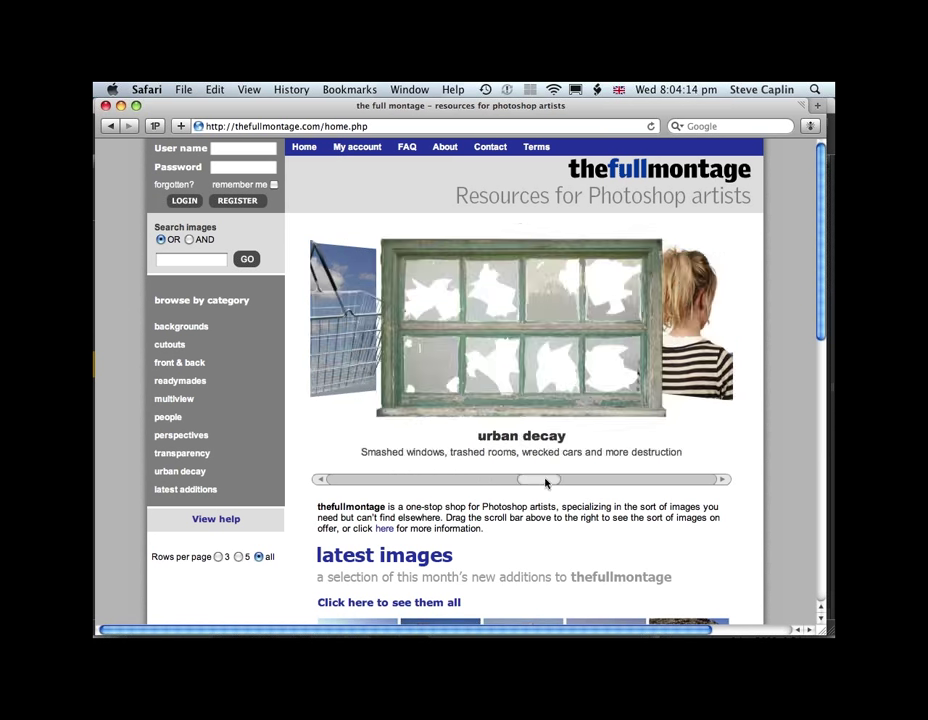
drag(545, 483, 741, 482)
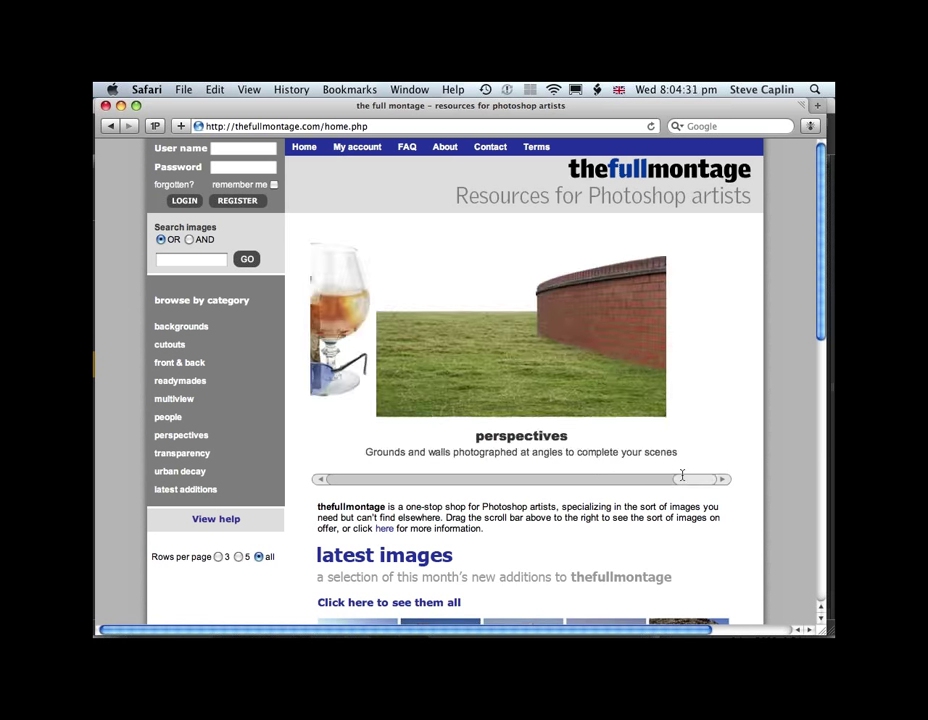
click(176, 348)
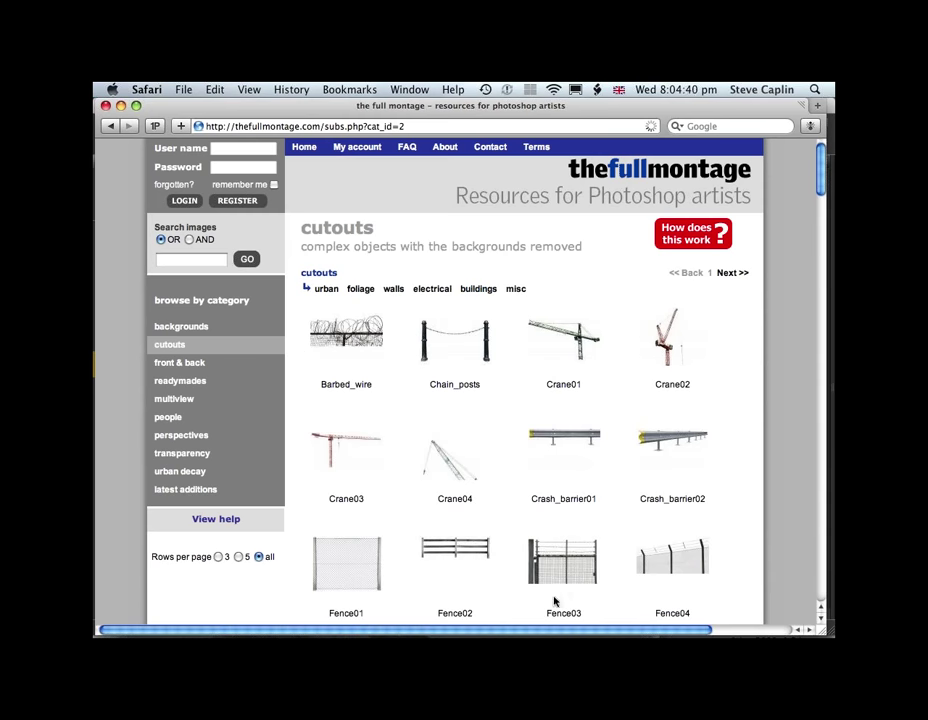
scroll(554, 600, down, 3)
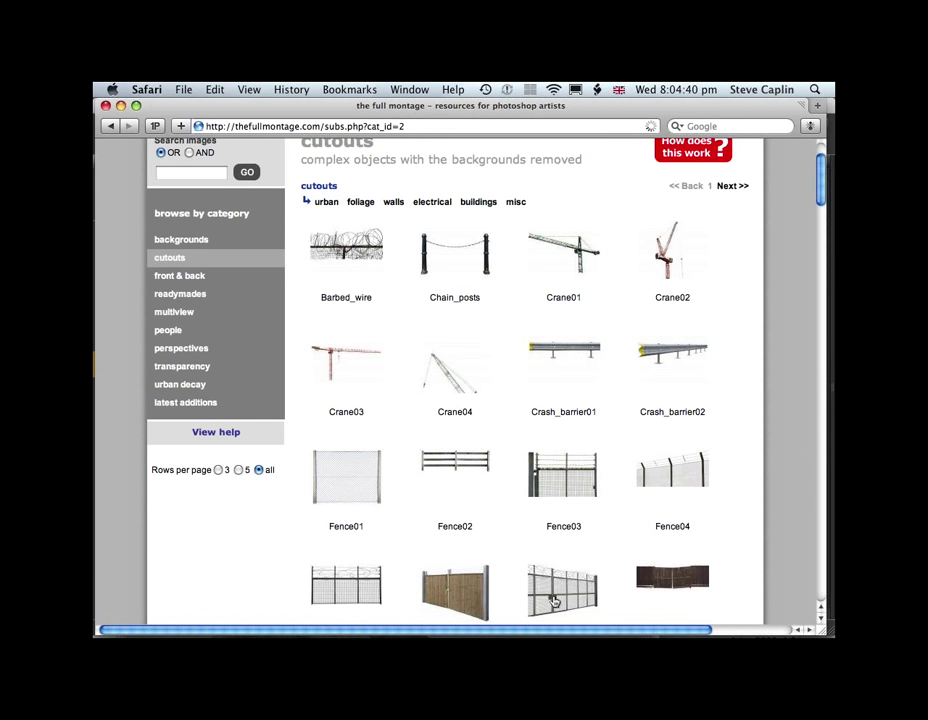
scroll(554, 600, down, 9)
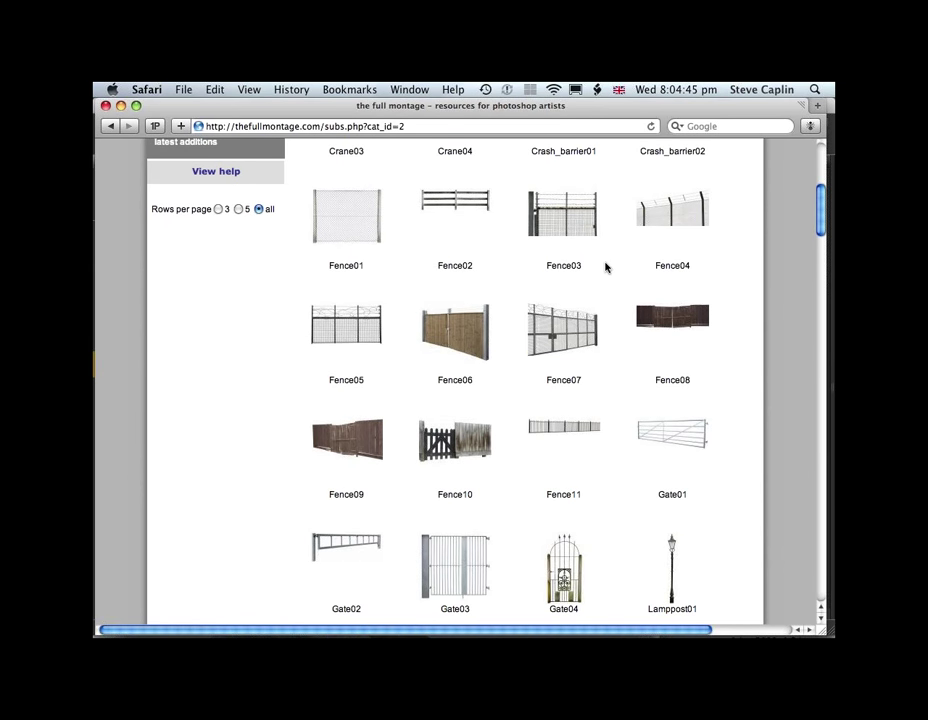
mouse_move(539, 347)
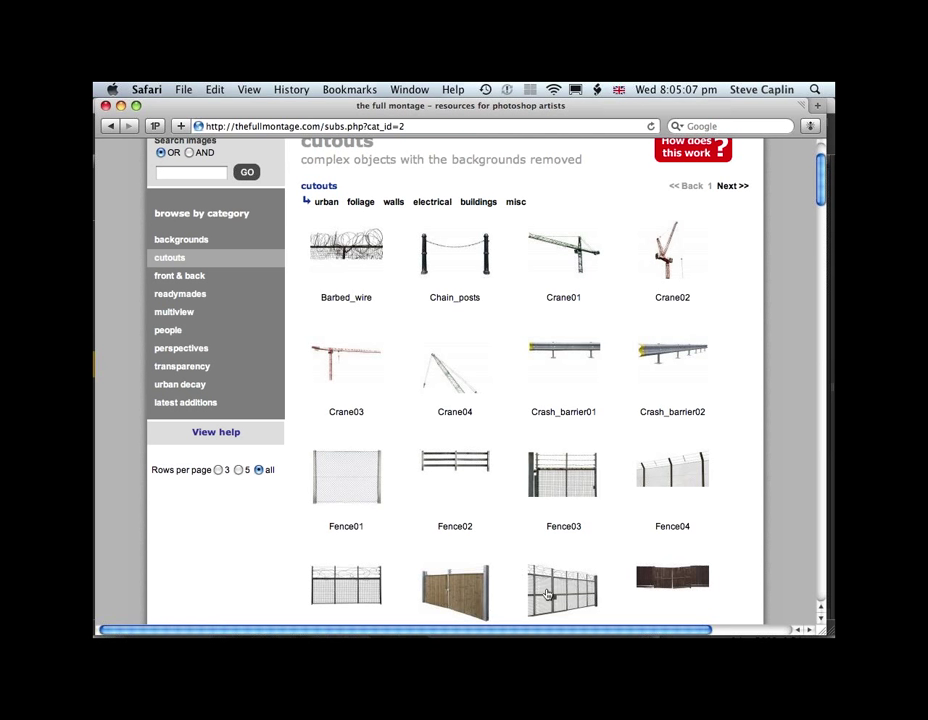
mouse_move(548, 596)
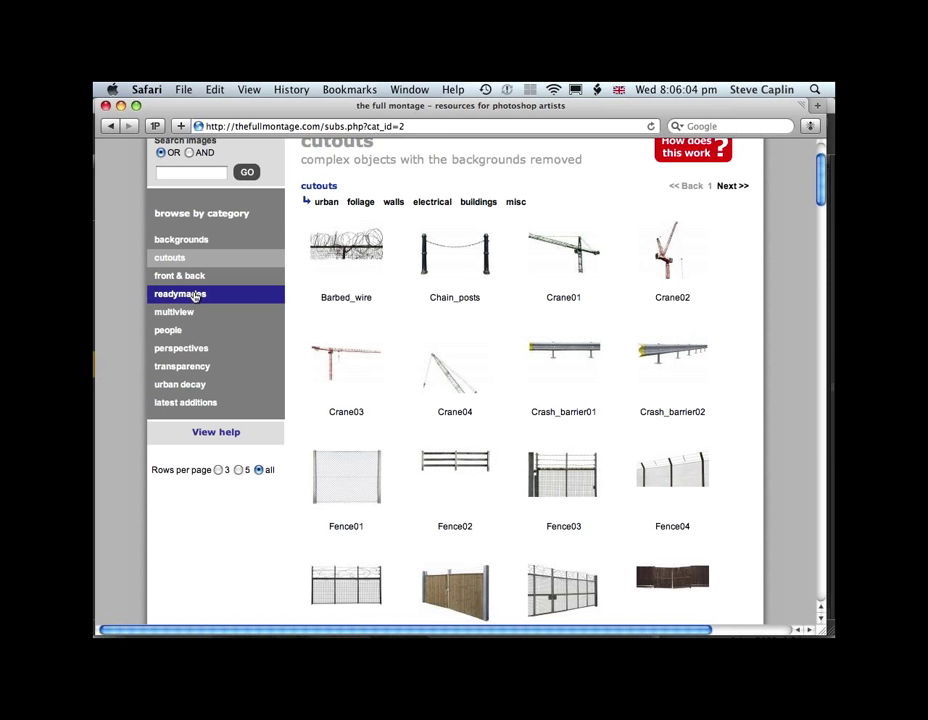
key(super+Tab)
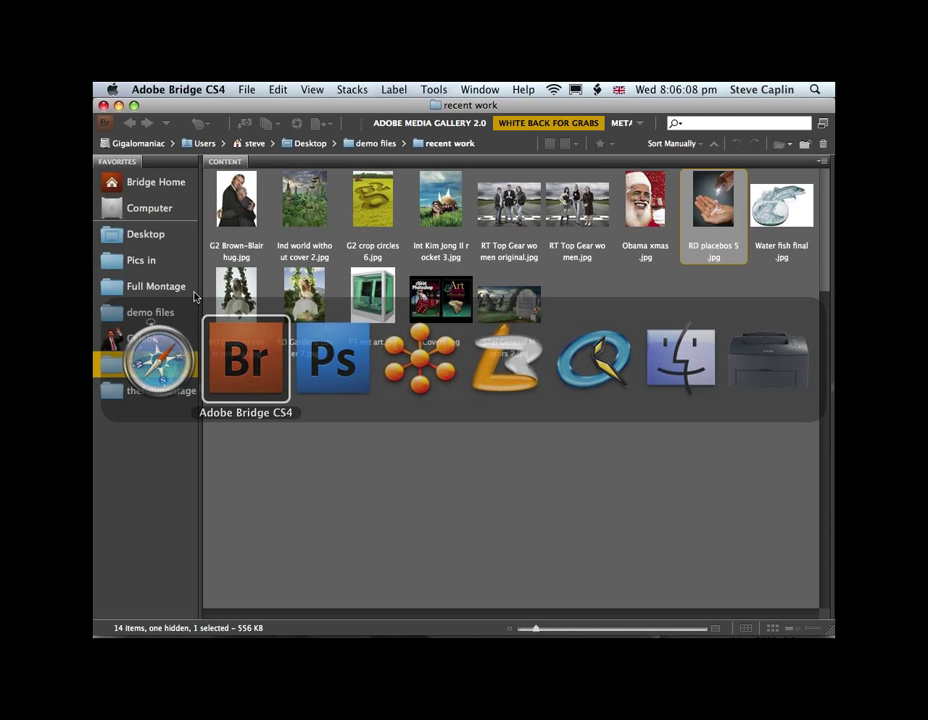
Step: Open the thefullmontage favorite and its demo files folder of 36 items in Bridge
click(148, 394)
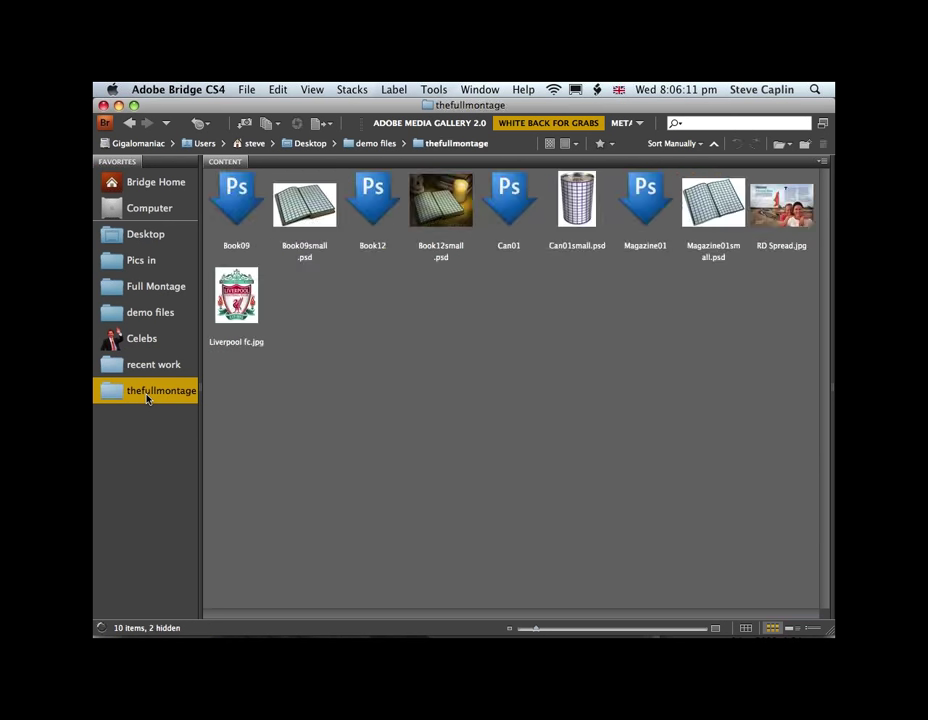
click(143, 312)
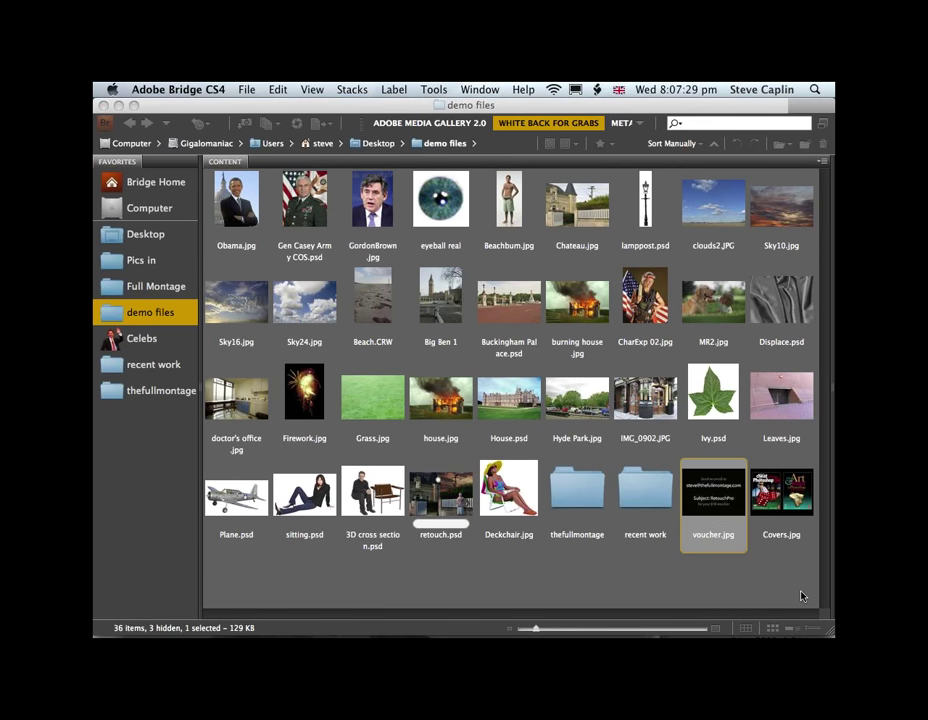
Step: Show Covers.jpg with the 'How to Cheat in Photoshop CS4' and 'Art & Design' covers full screen
click(781, 492)
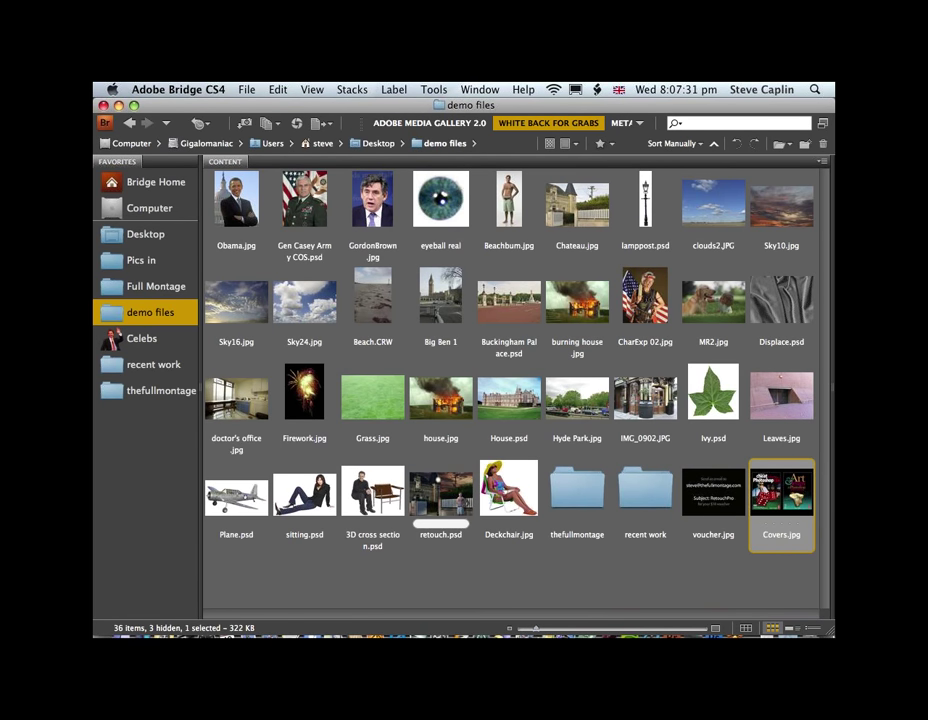
mouse_move(163, 625)
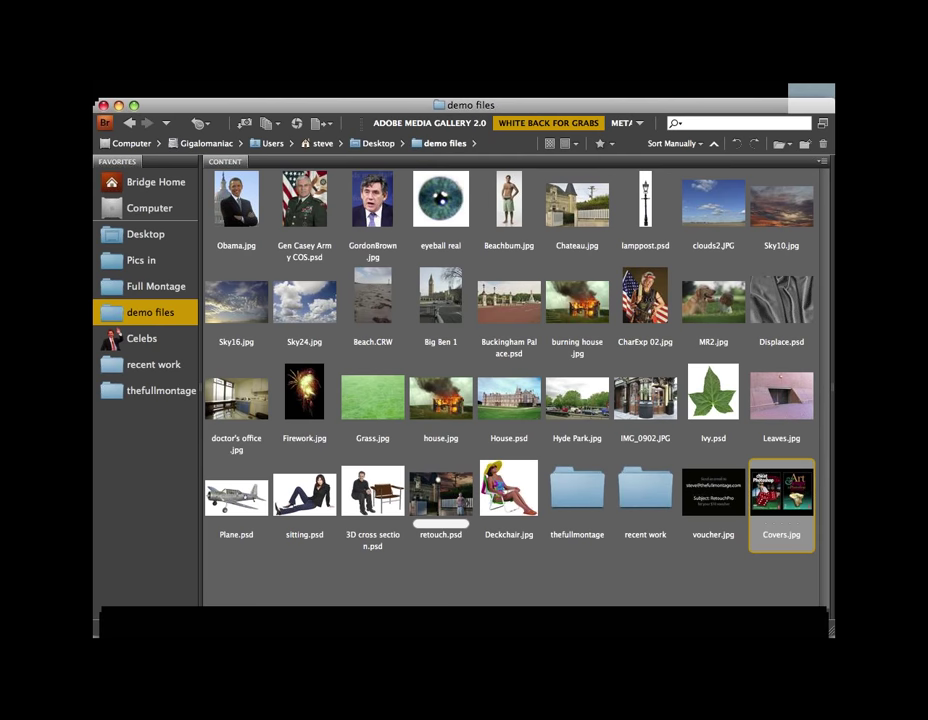
key(space)
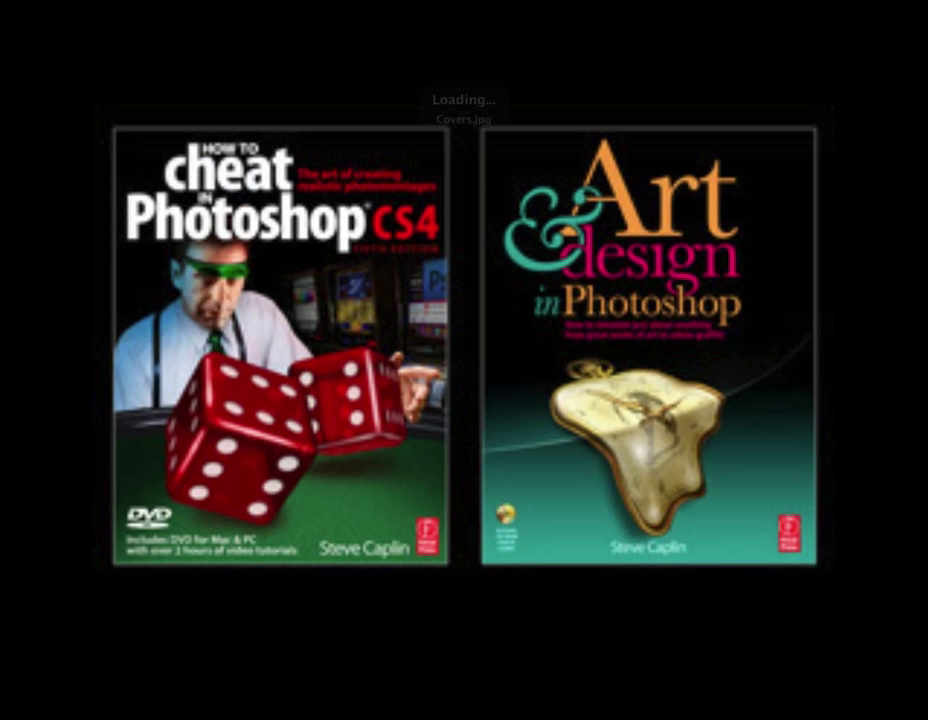